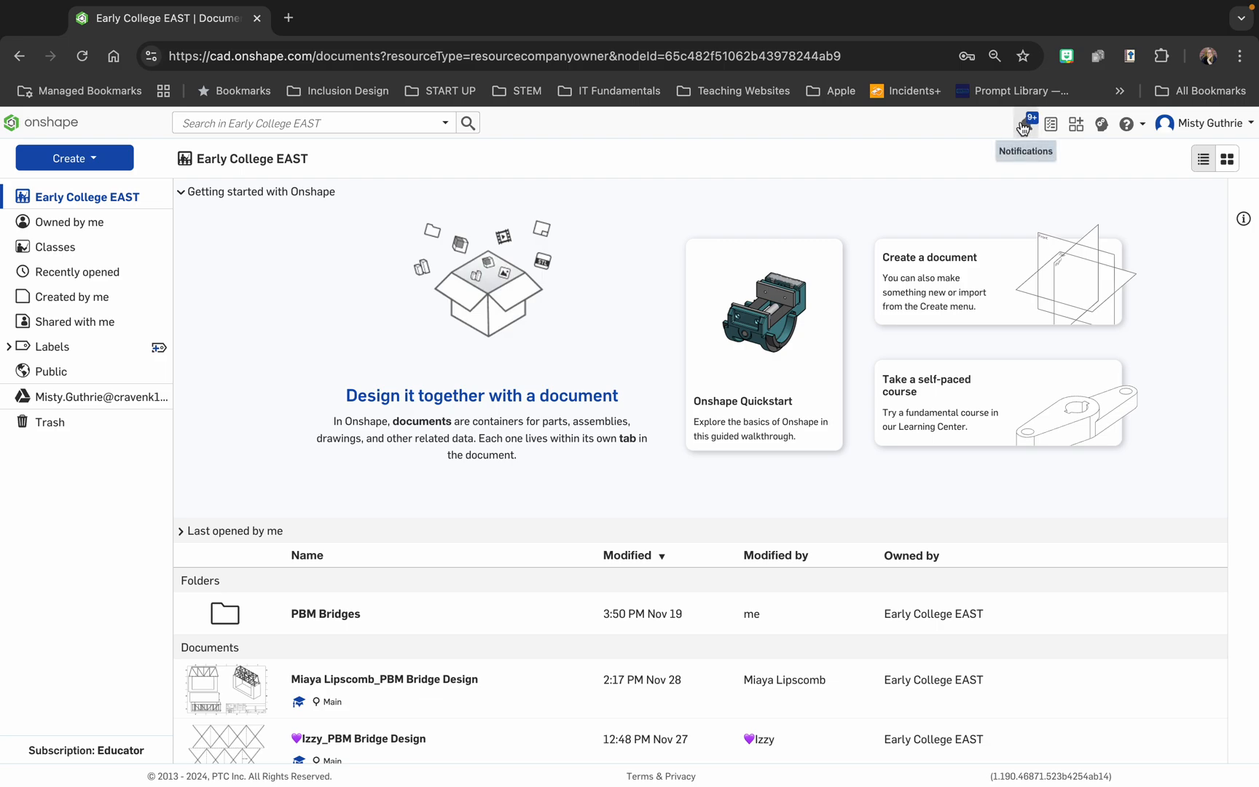
click(1024, 130)
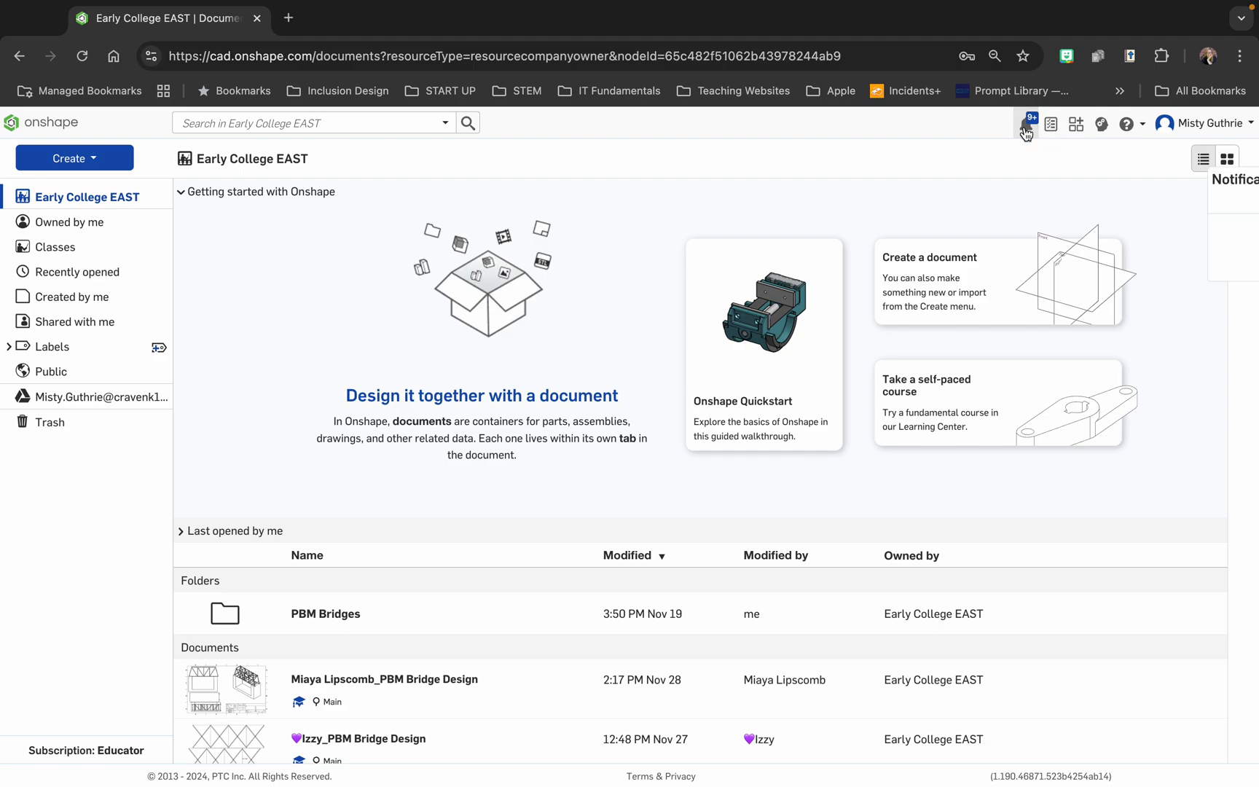
click(1026, 128)
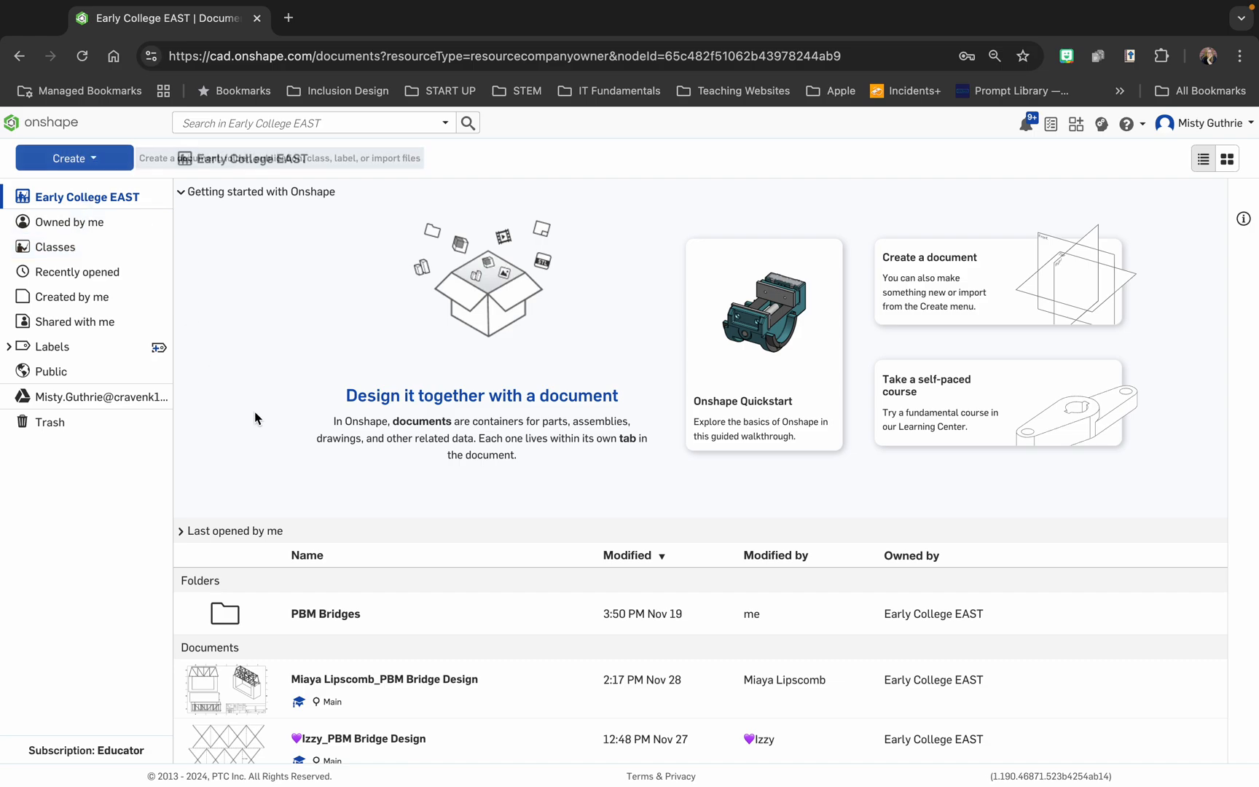
click(319, 618)
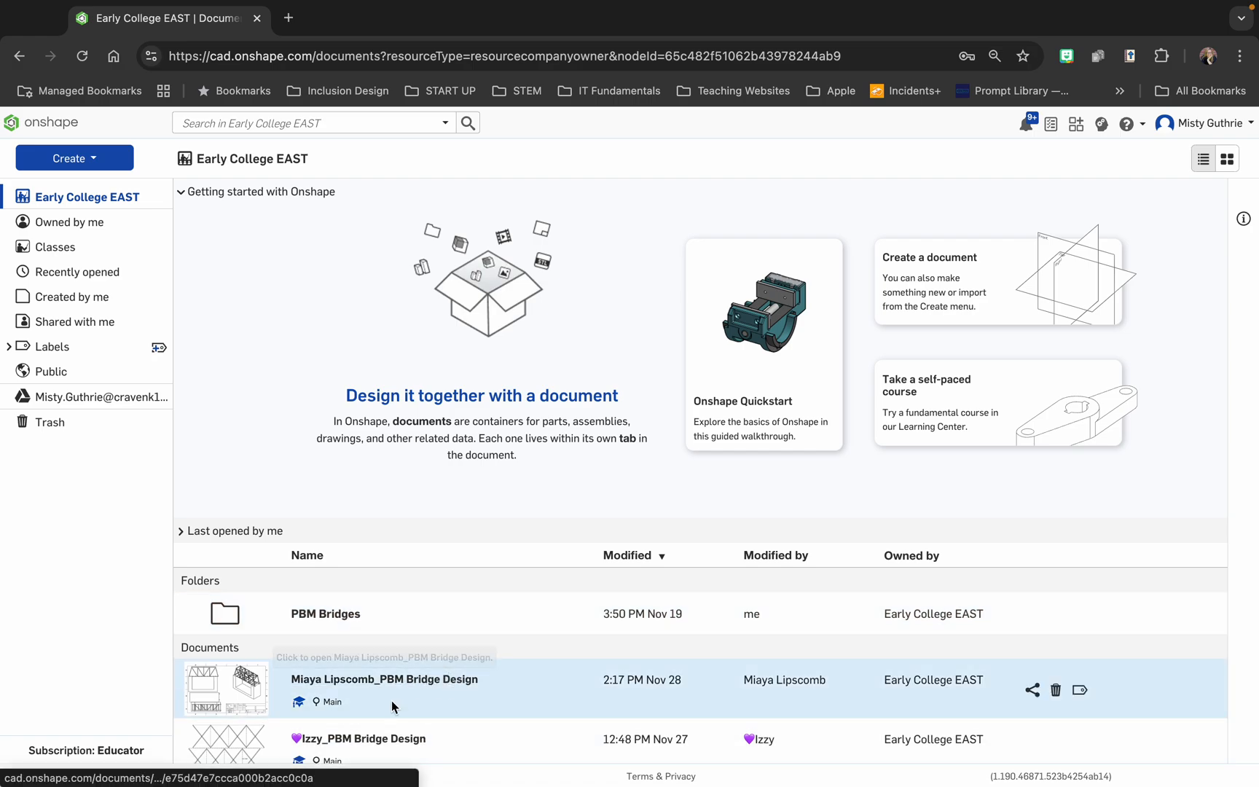
Create a new document named "Sample Video" in the Early College EAST location
click(67, 162)
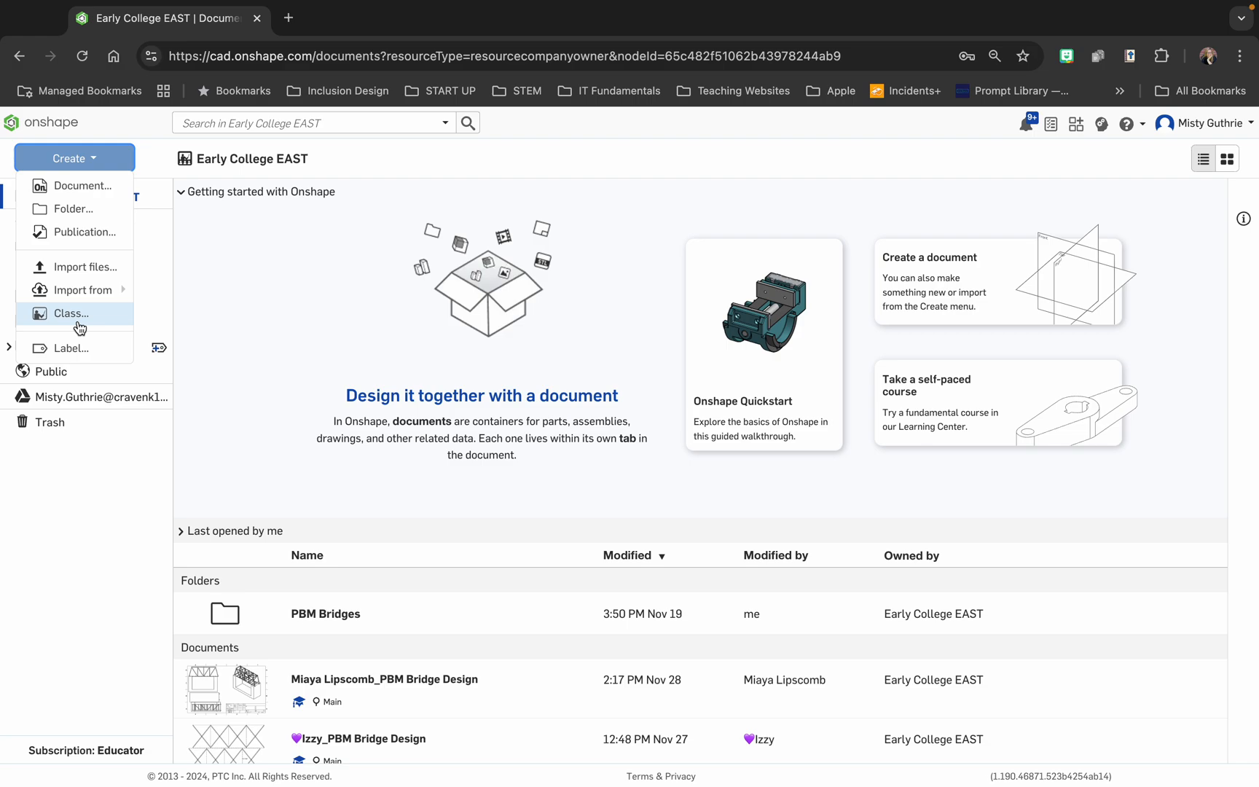
click(79, 186)
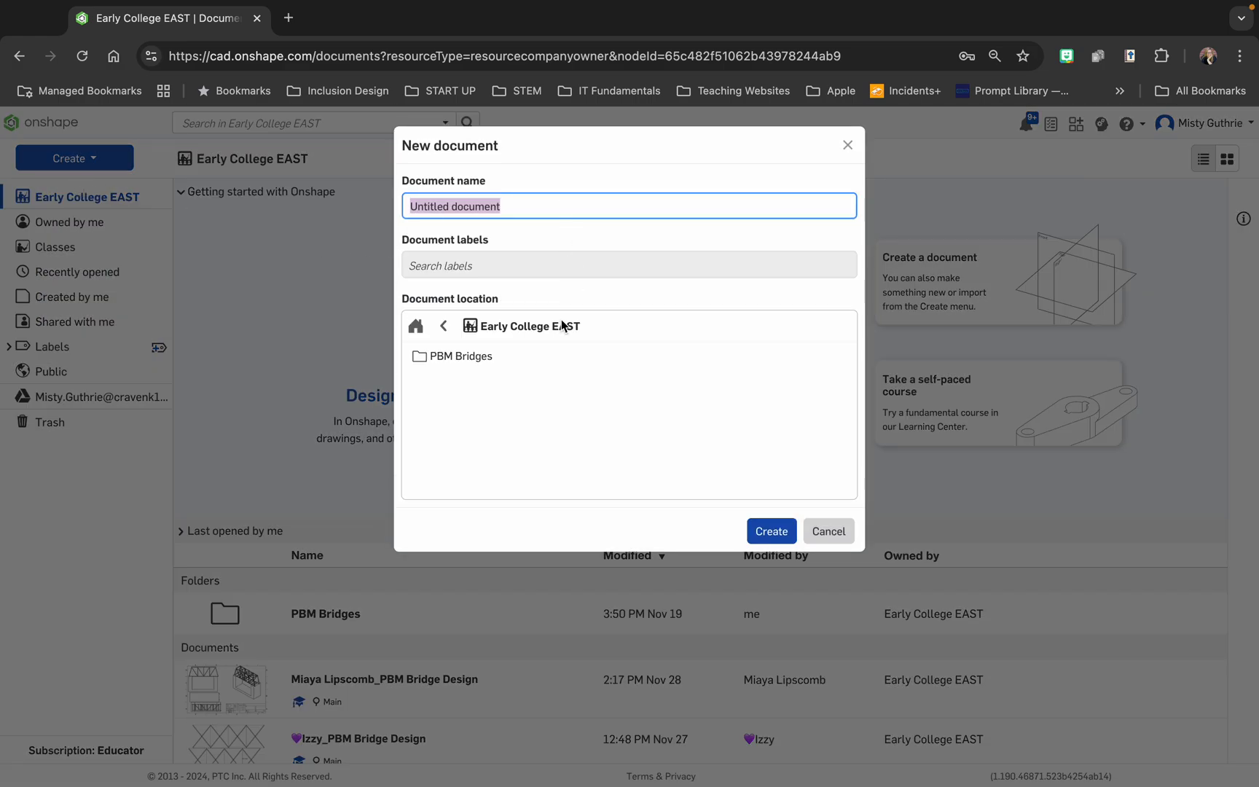
text(Sample Video)
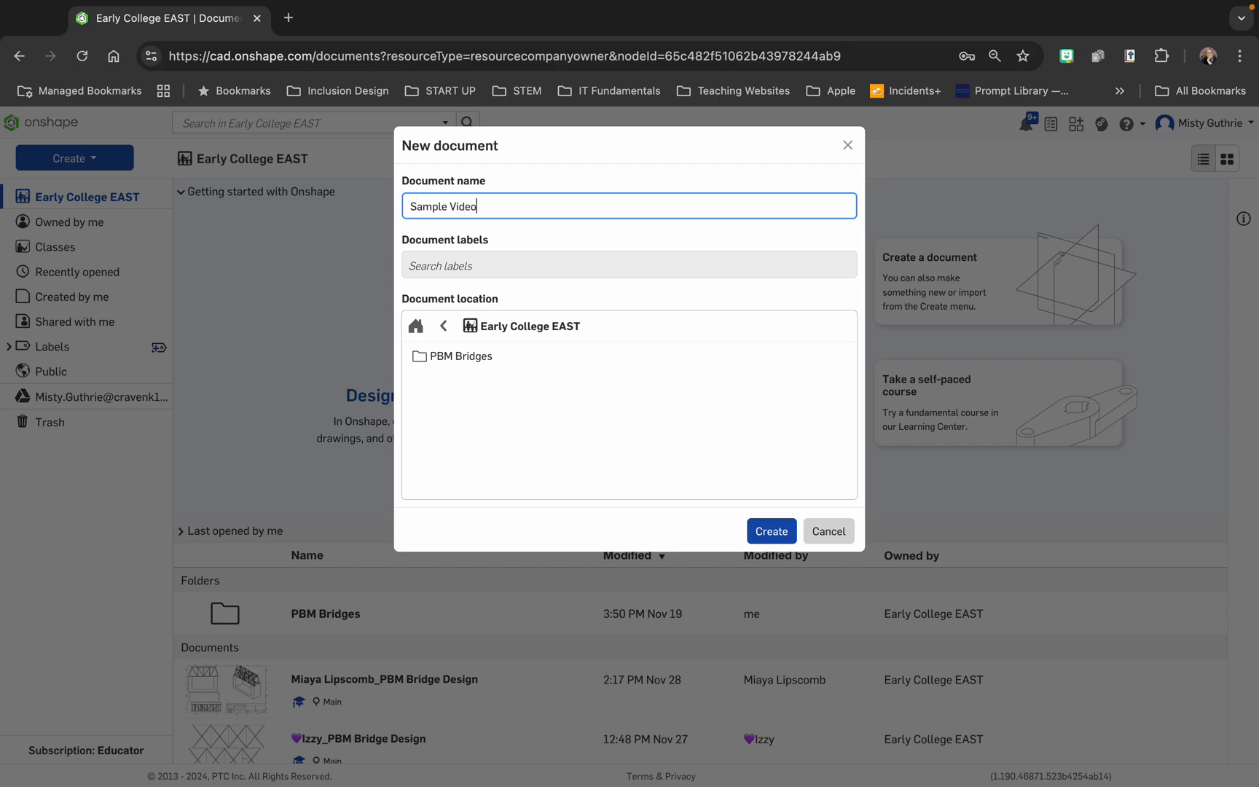
click(768, 532)
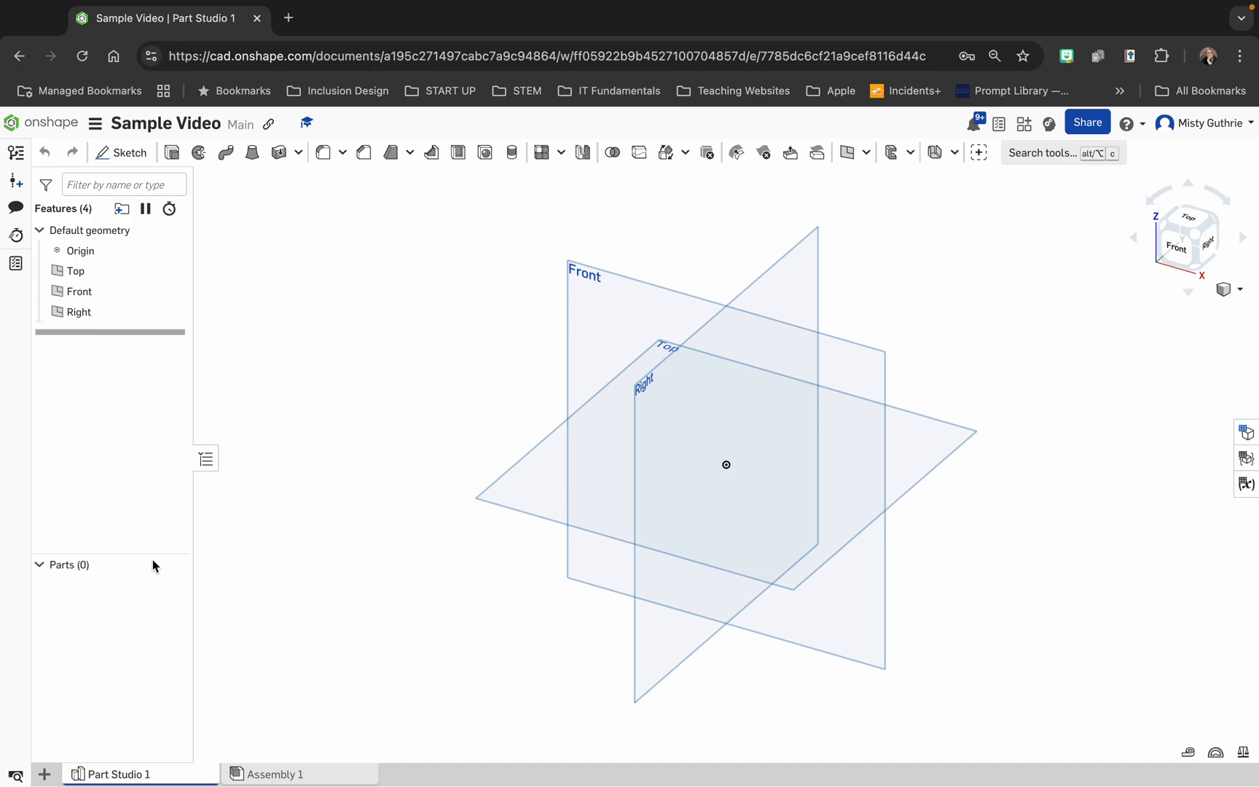
Look over the element types available to insert and the document's version history and comments
click(45, 774)
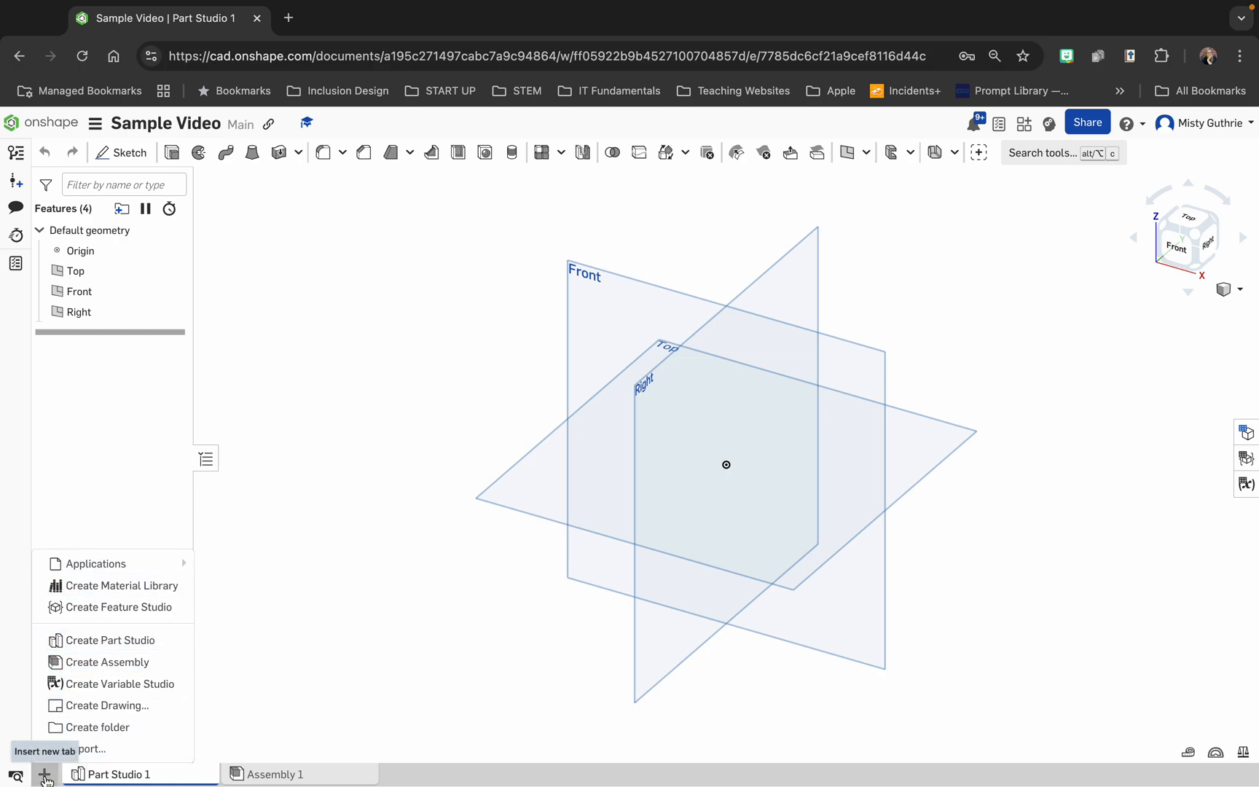
click(44, 776)
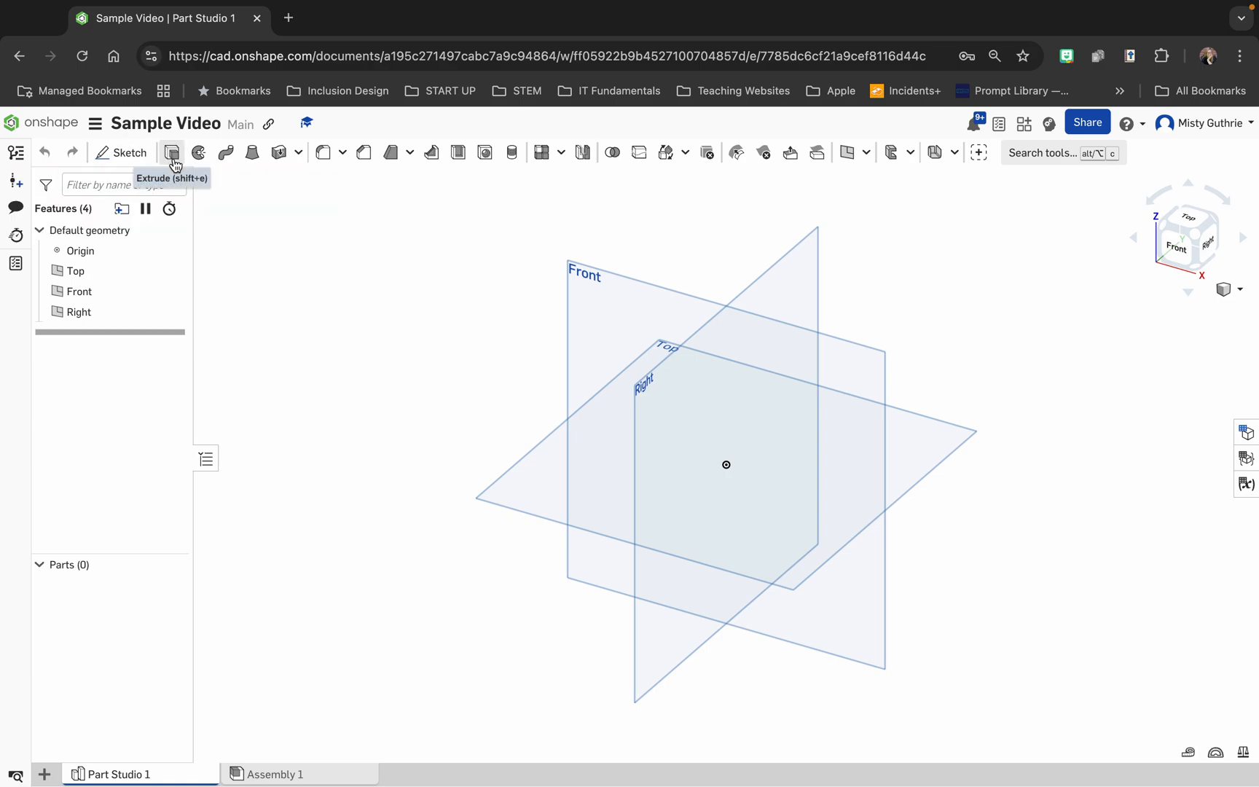
click(16, 156)
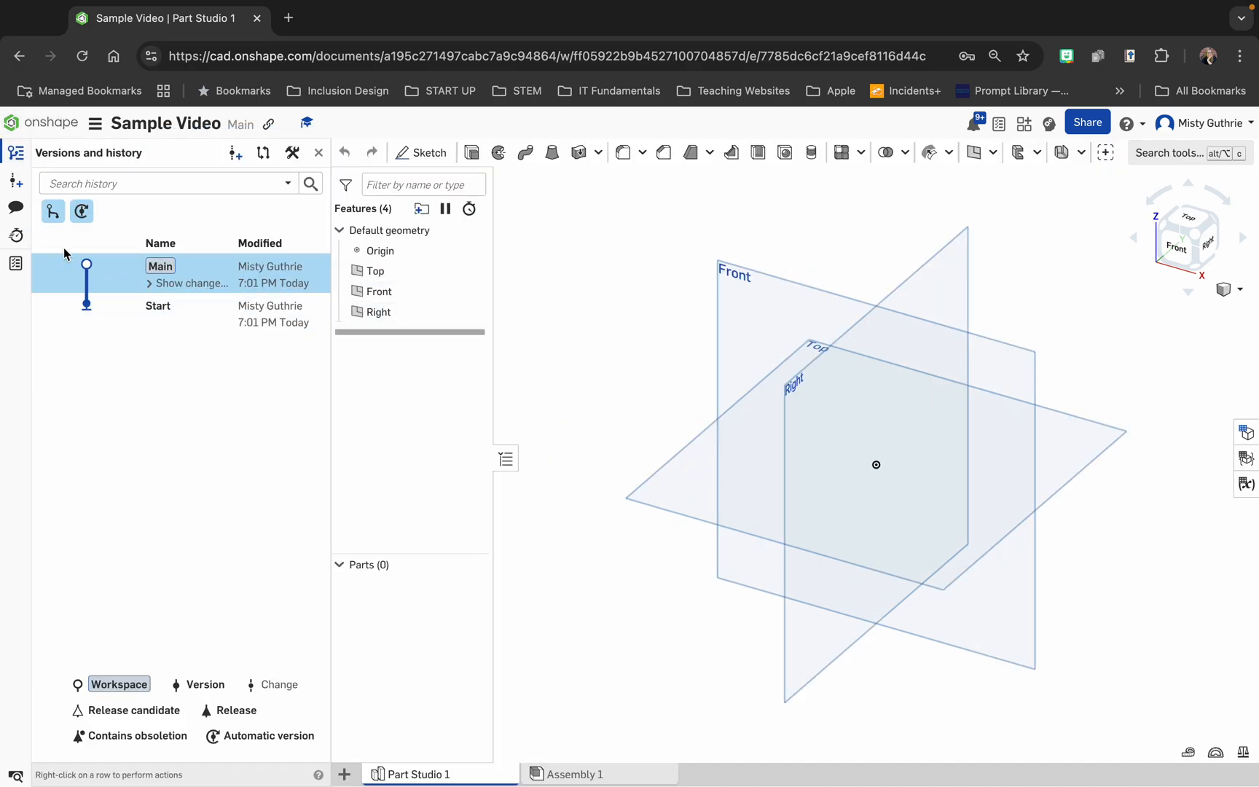
click(16, 156)
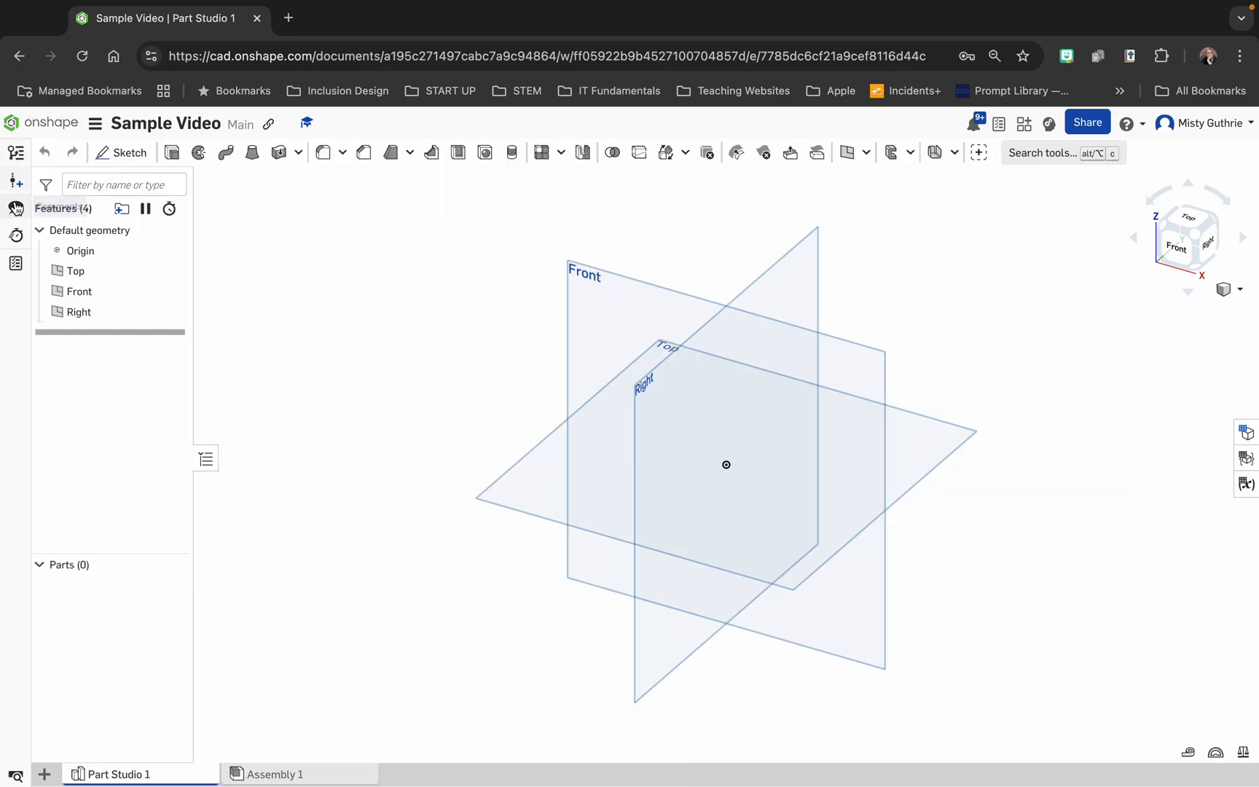
click(20, 211)
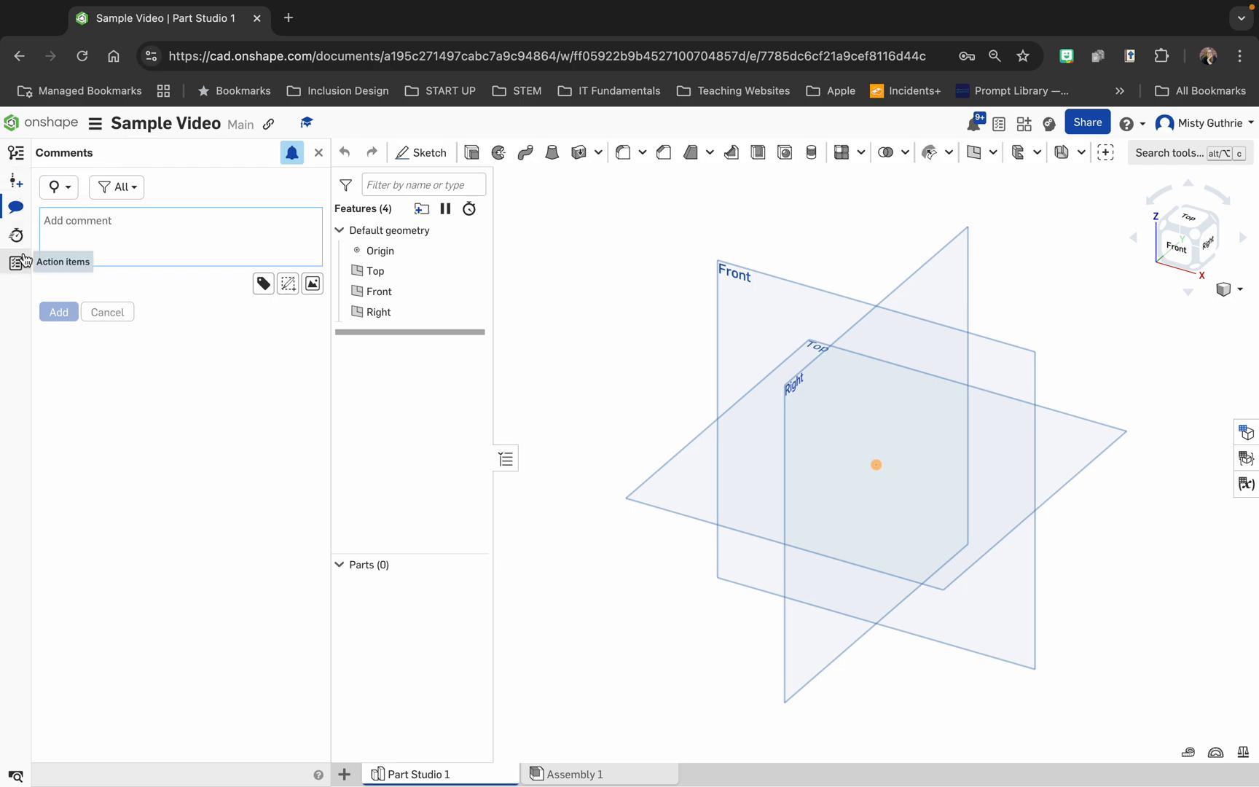
click(16, 155)
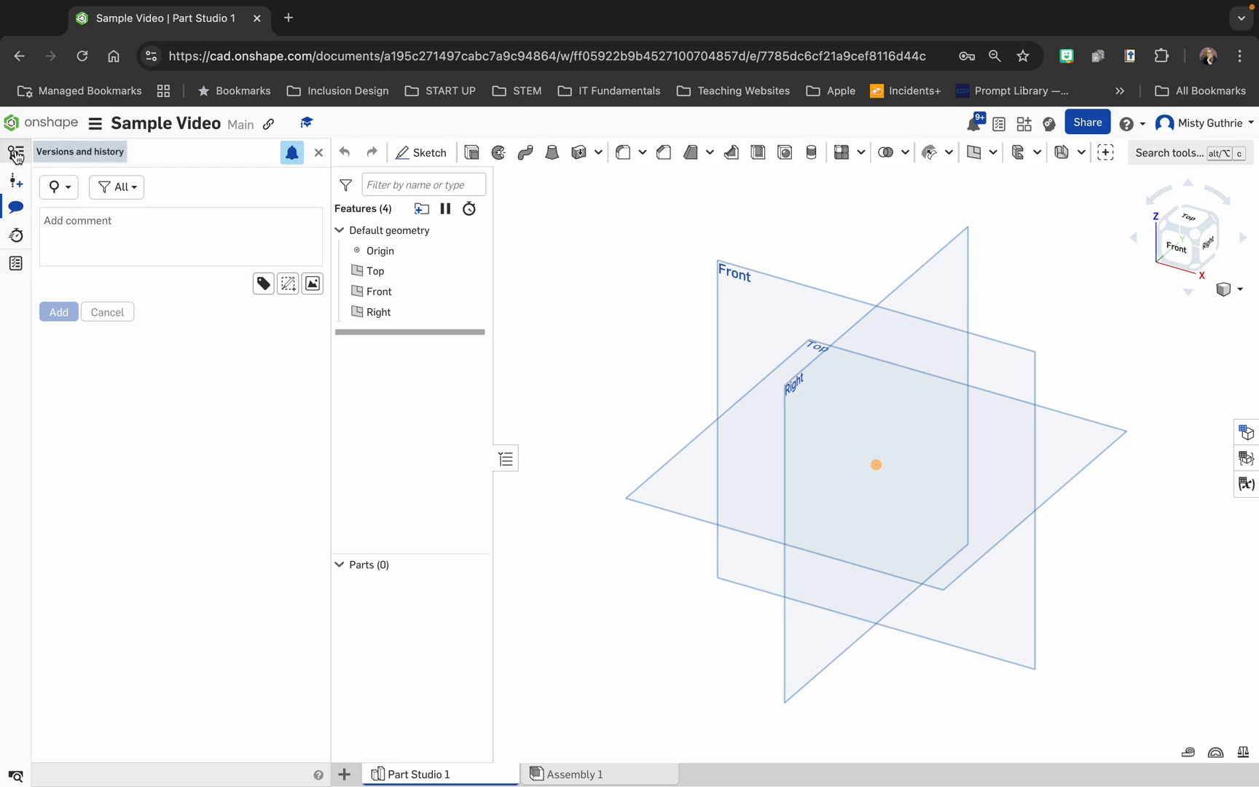
click(317, 154)
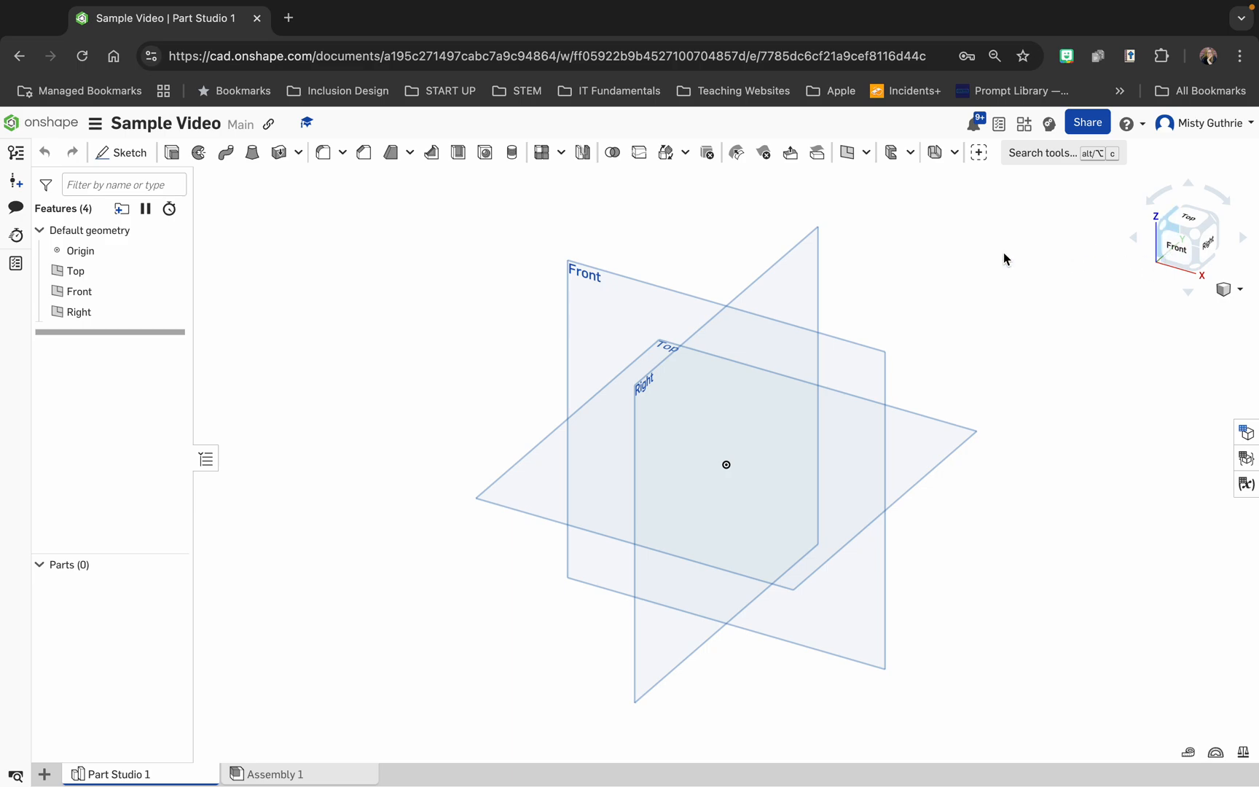
Start a sketch on the Front plane, viewed face-on, with the sketch dialog moved clear of the feature list
click(122, 153)
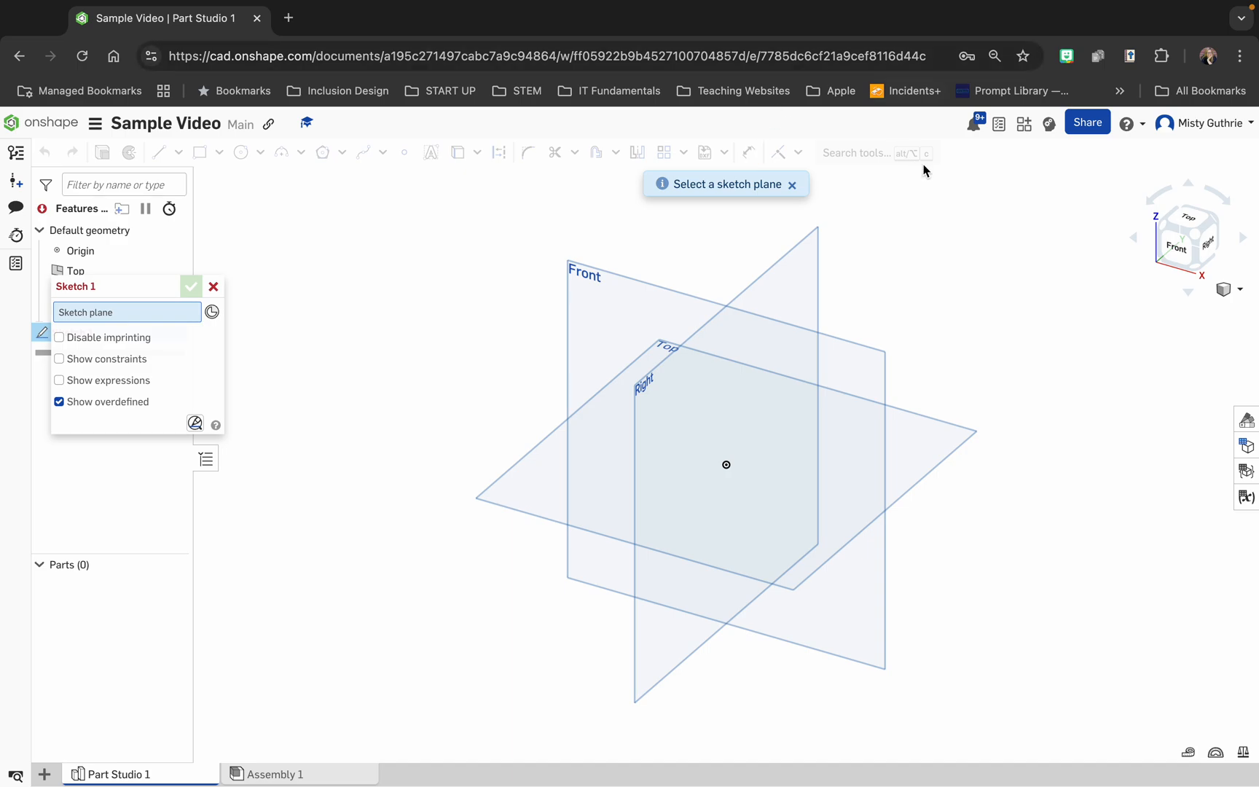
click(645, 315)
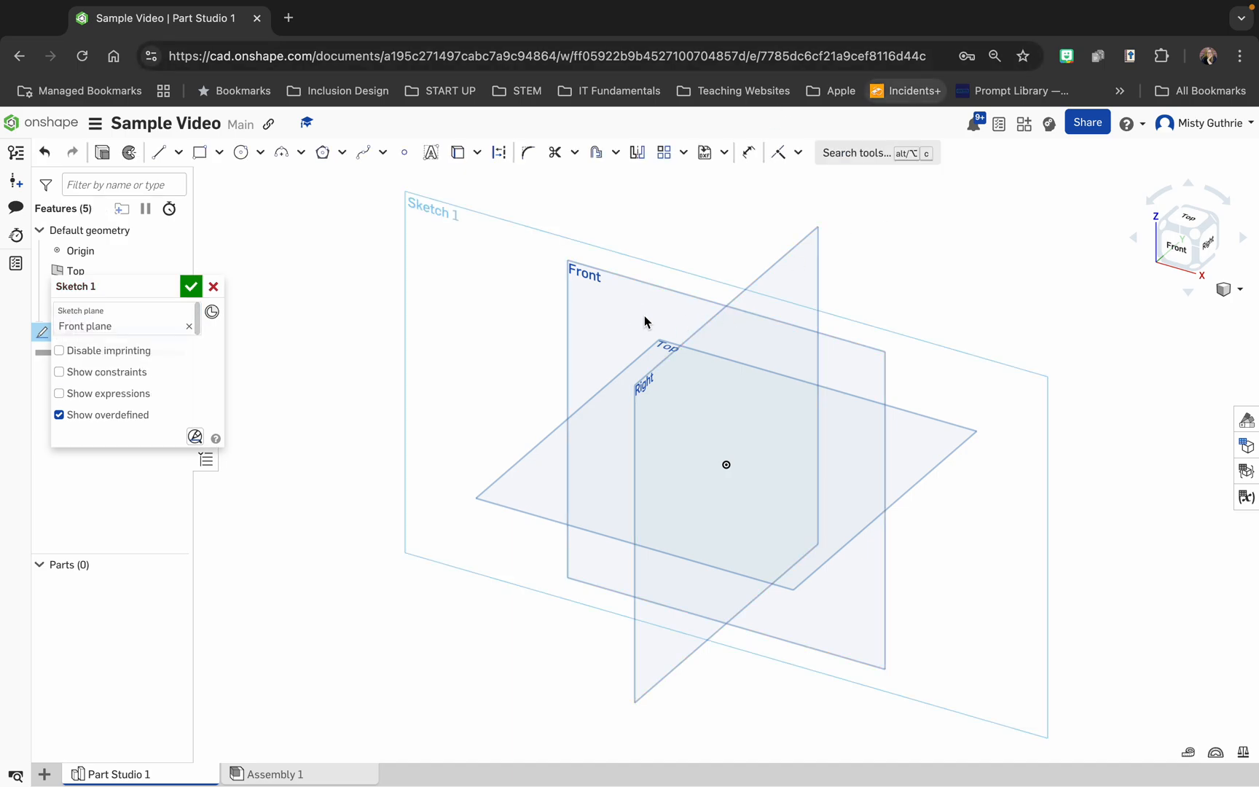
click(1175, 251)
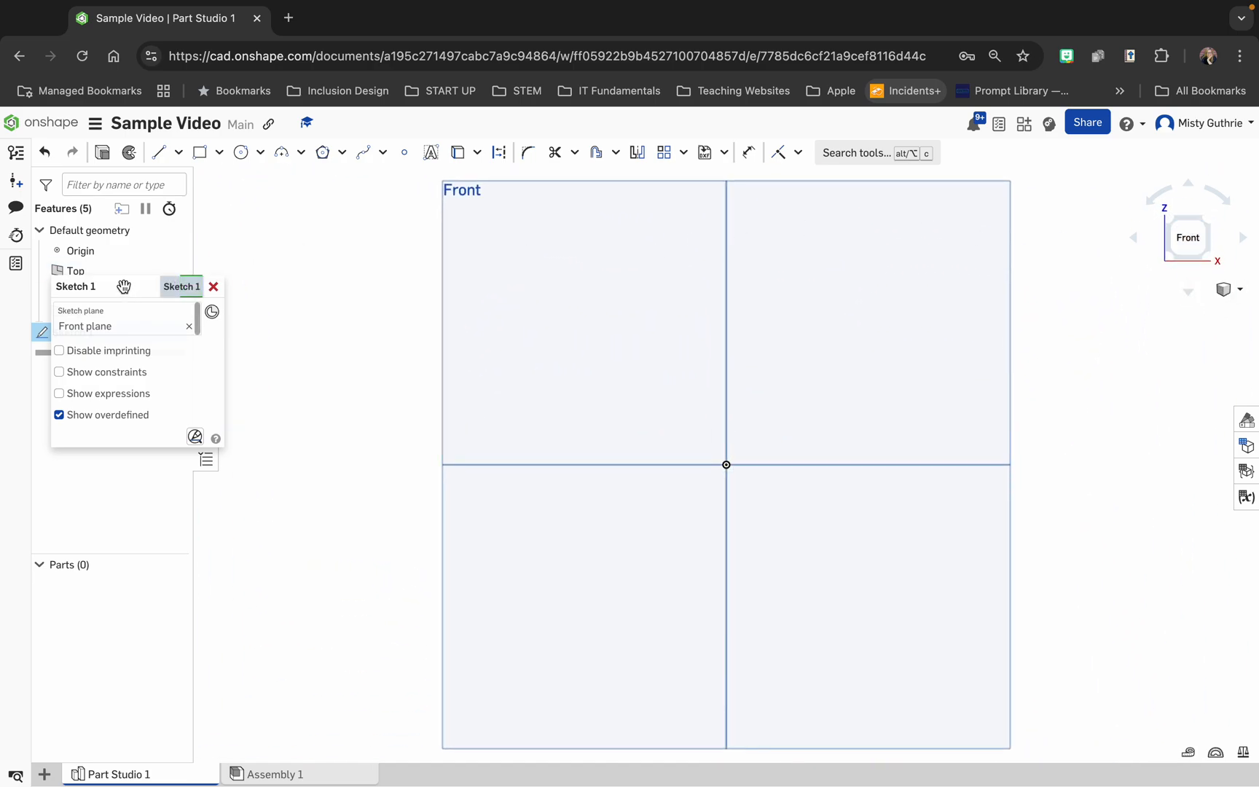
mouse_move(134, 292)
mouse_down()
mouse_move(239, 188)
mouse_move(332, 340)
mouse_move(239, 278)
mouse_move(284, 273)
mouse_move(243, 412)
mouse_move(144, 500)
mouse_move(92, 587)
mouse_up()
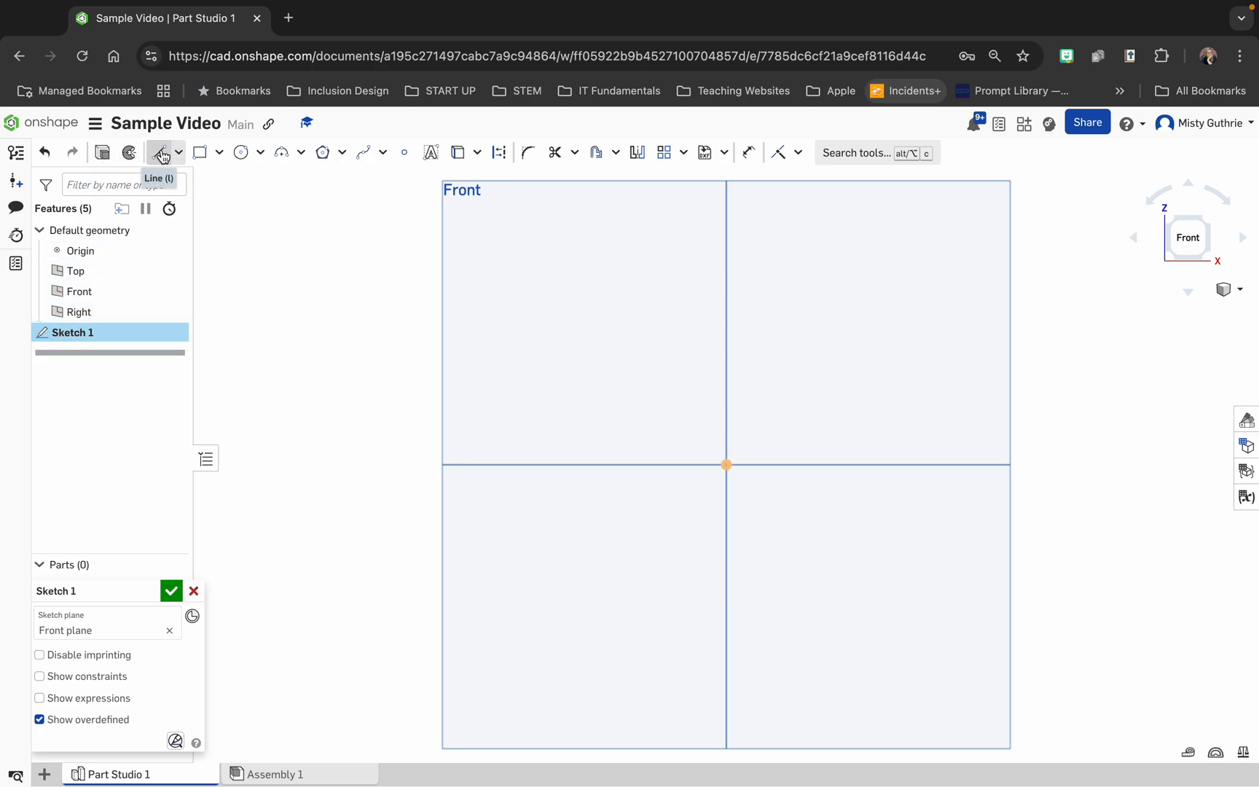
Sketch a corner rectangle starting at the origin, about 2.95 in wide and 0.22 in high
click(201, 155)
click(219, 153)
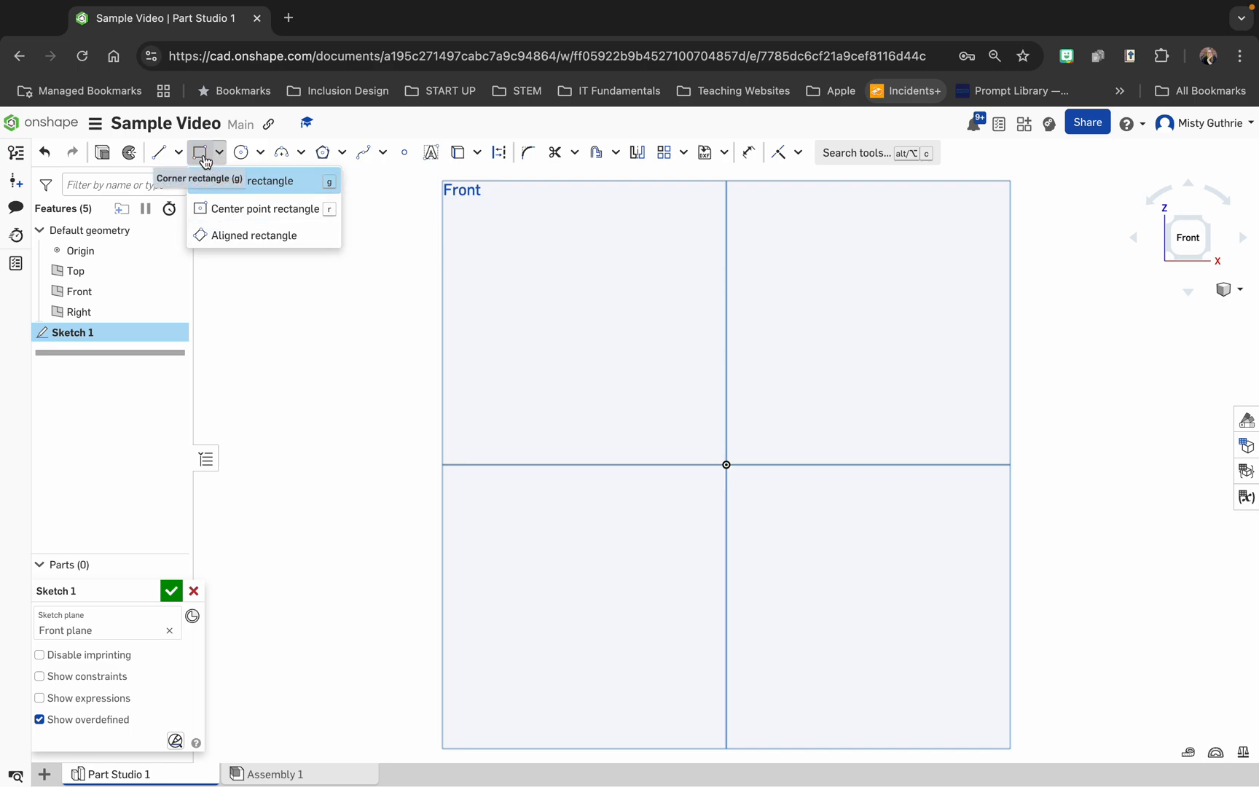
click(203, 156)
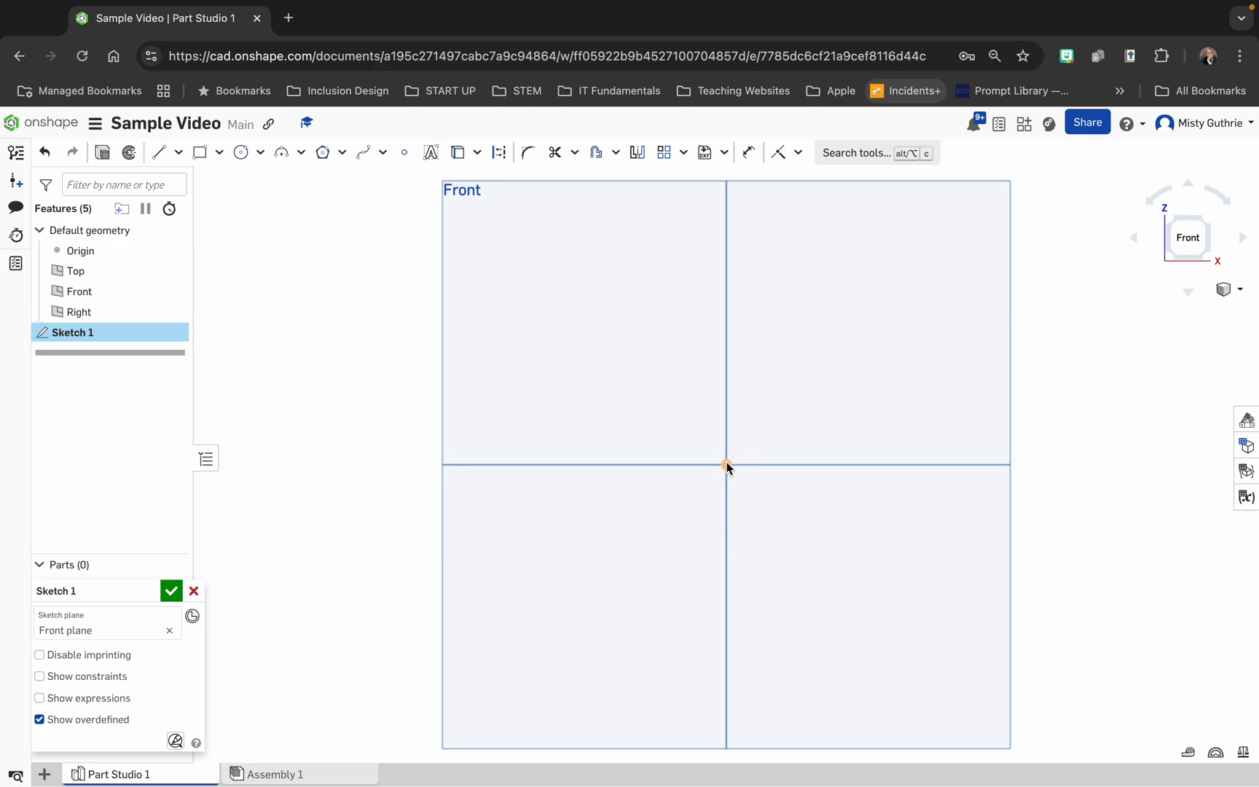
click(727, 465)
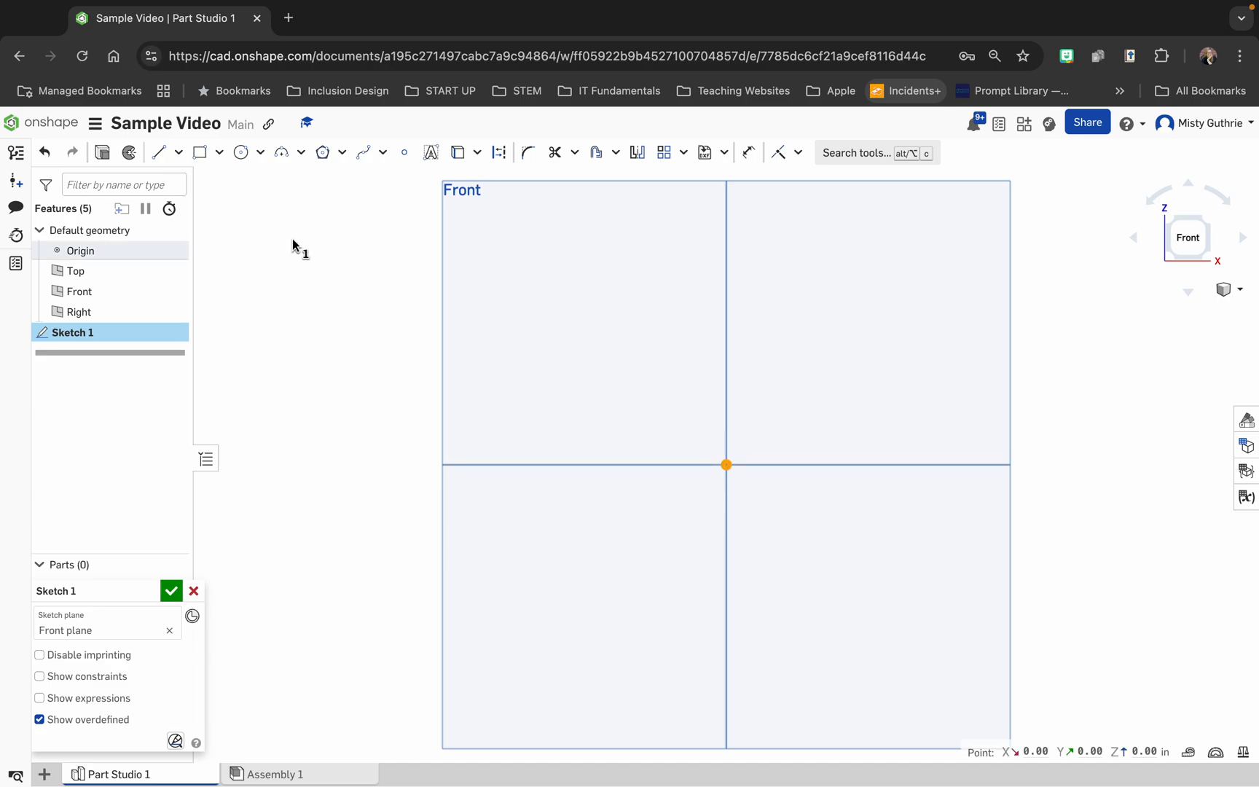
click(201, 154)
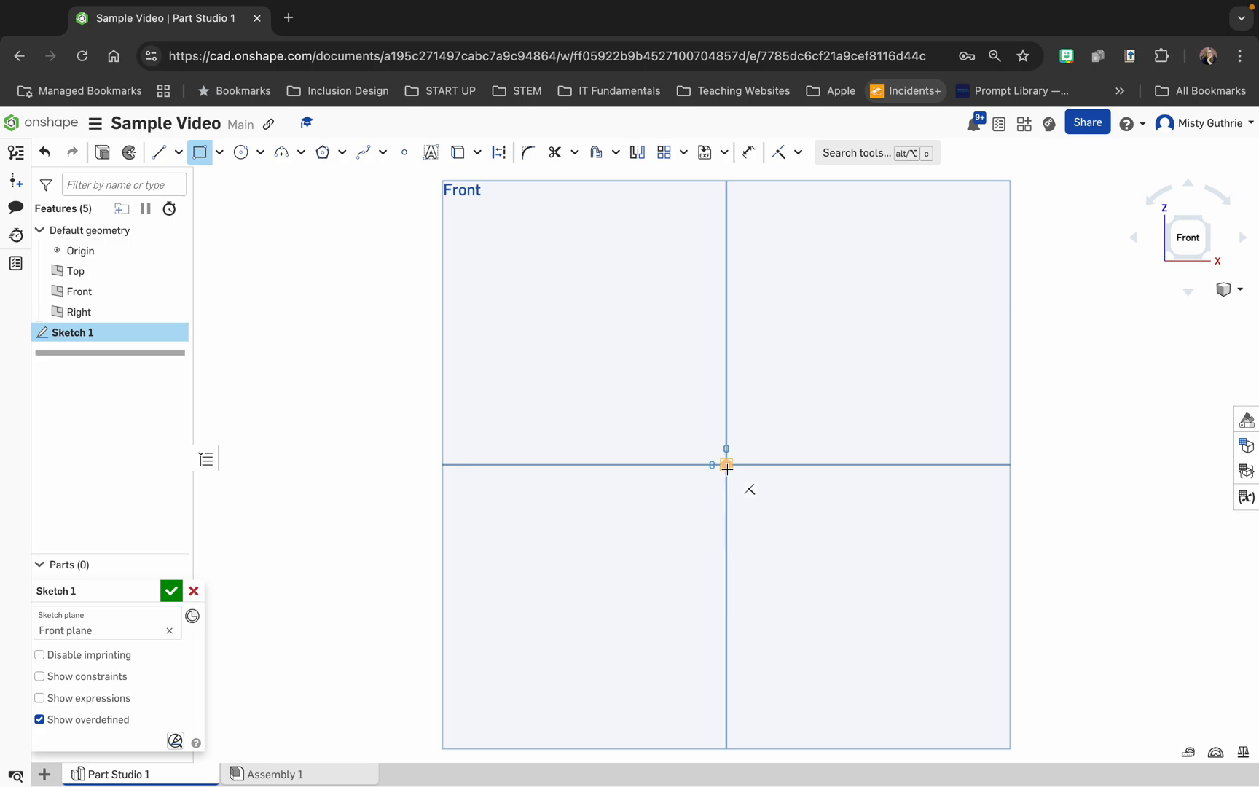
click(726, 465)
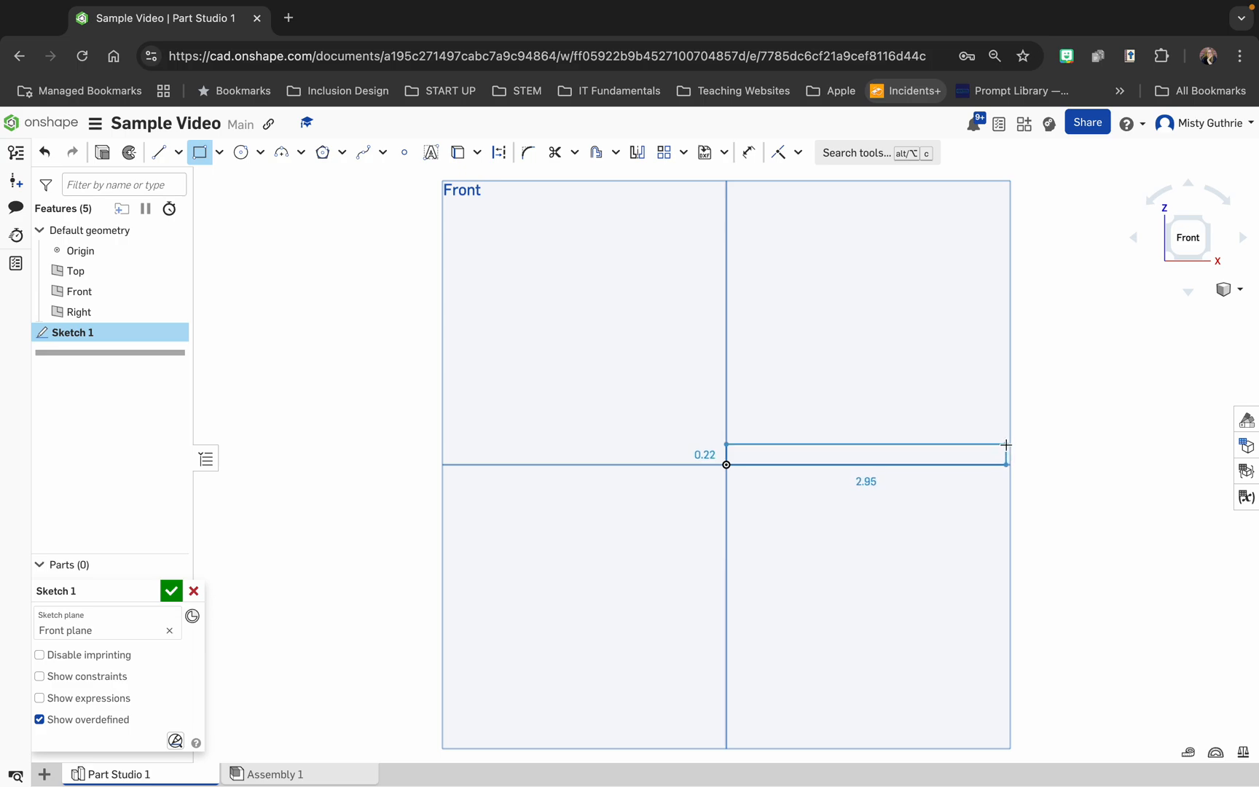
click(1006, 444)
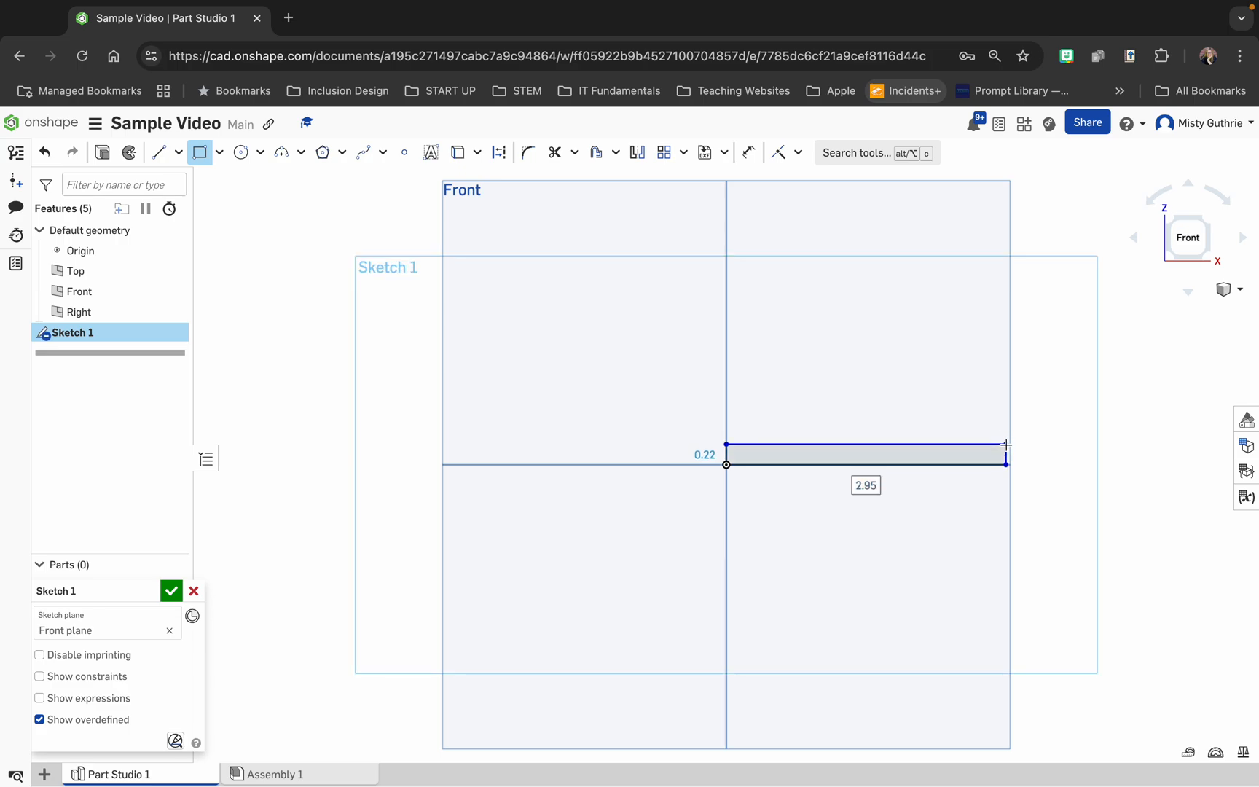
key(Tab)
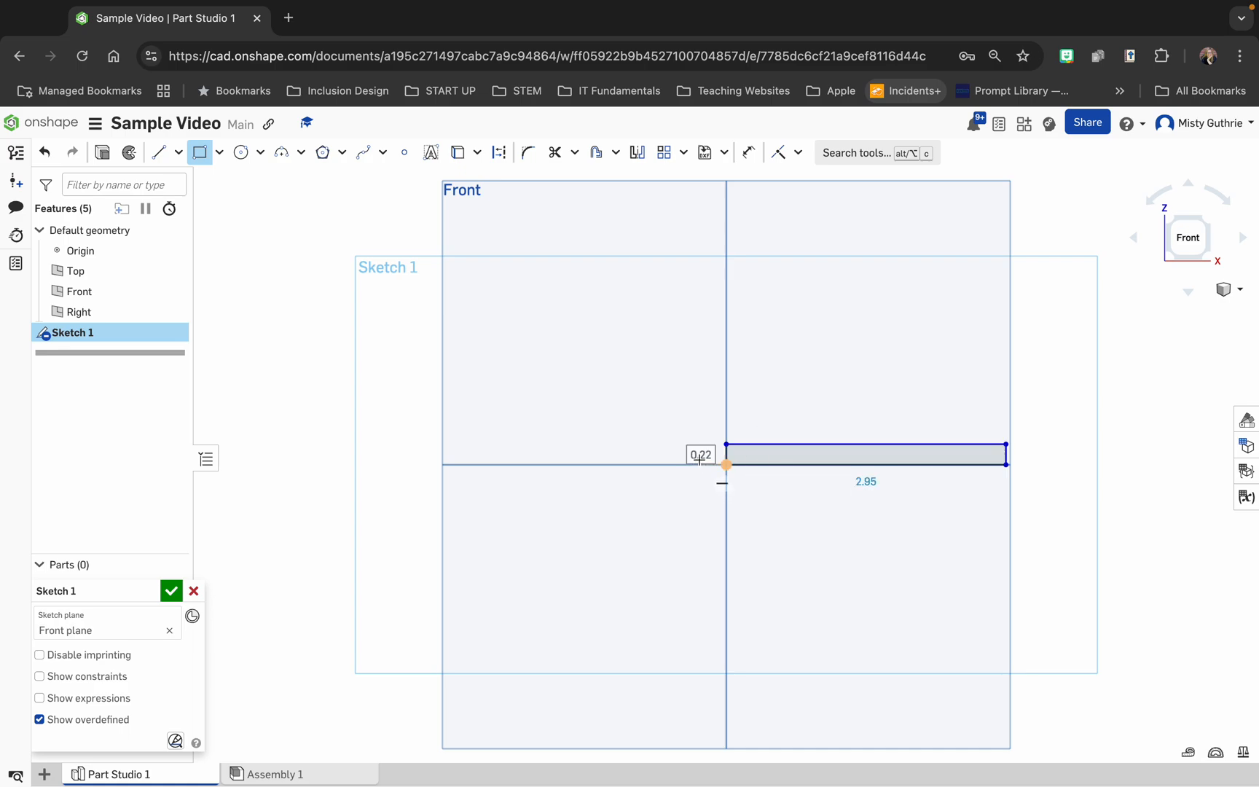
key(Tab)
key(Tab)
key(Tab)
key(Tab)
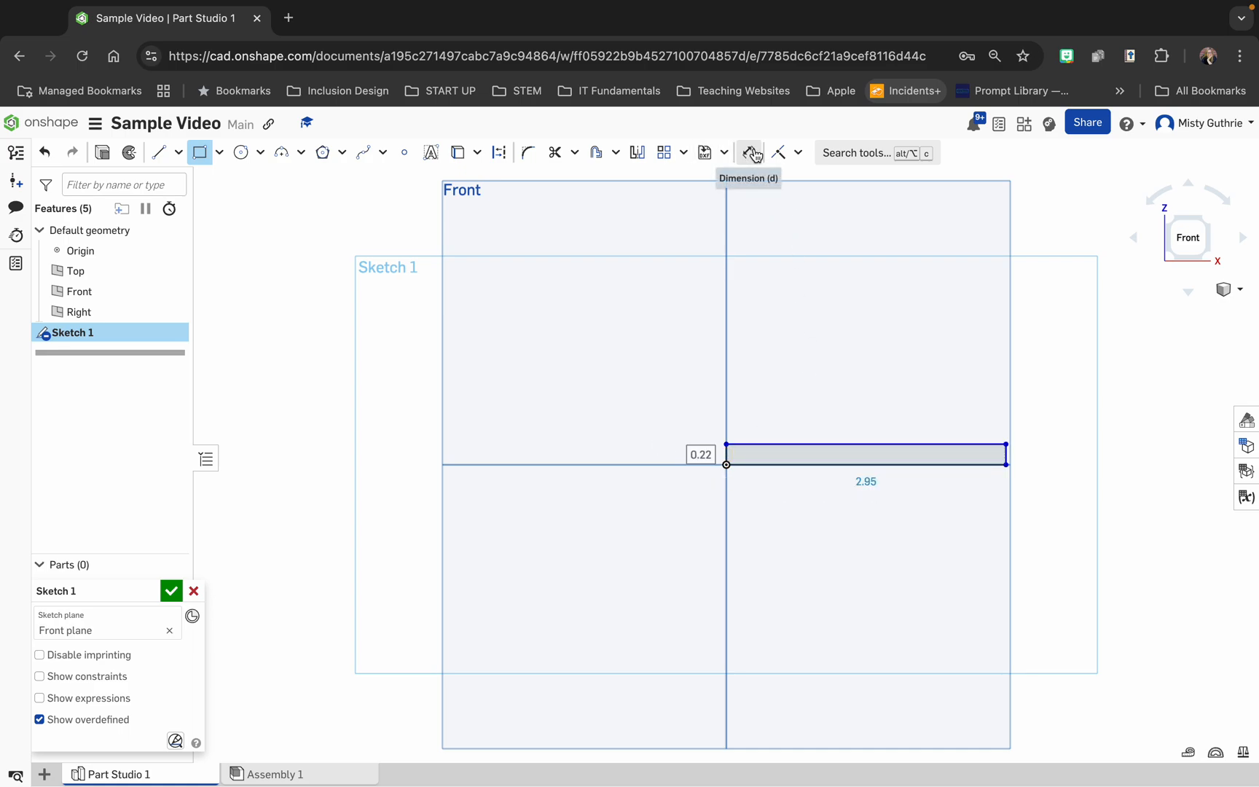
Dimension the rectangle's short vertical edge at the origin to 1/8 in
click(751, 154)
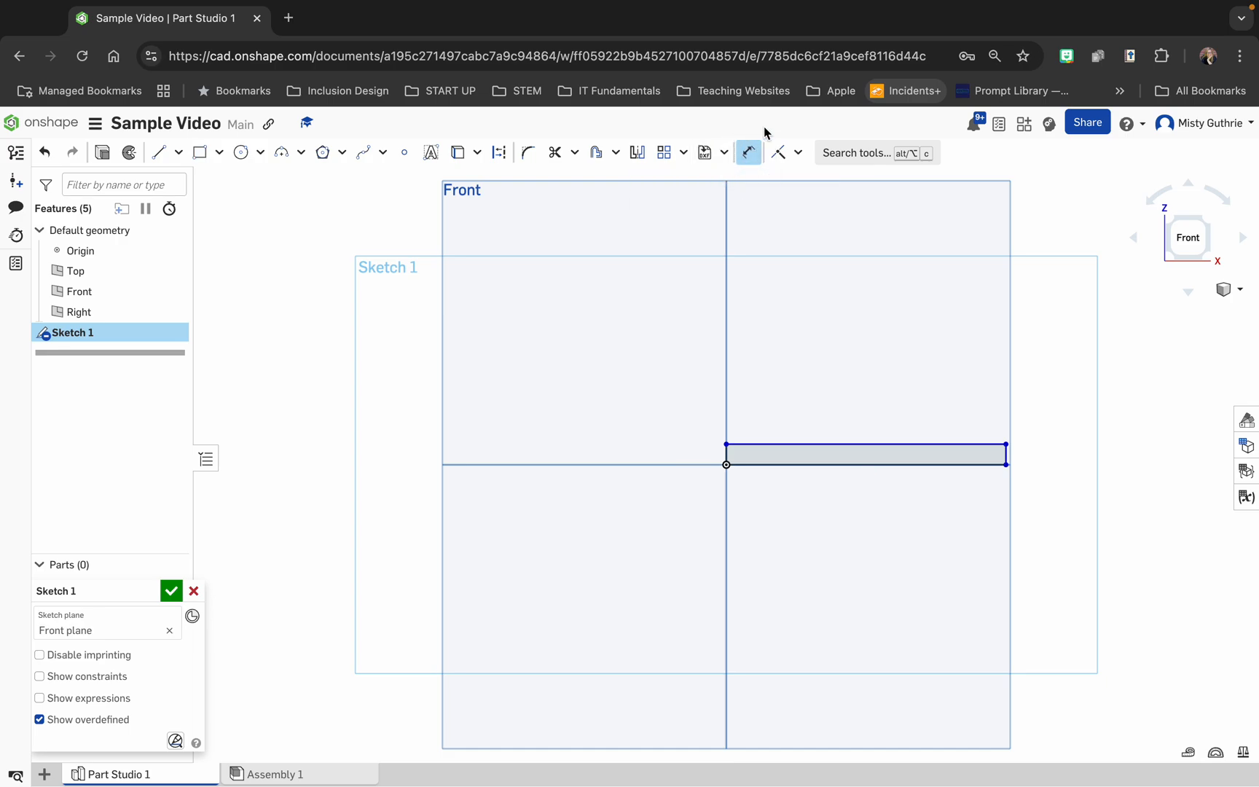
click(726, 453)
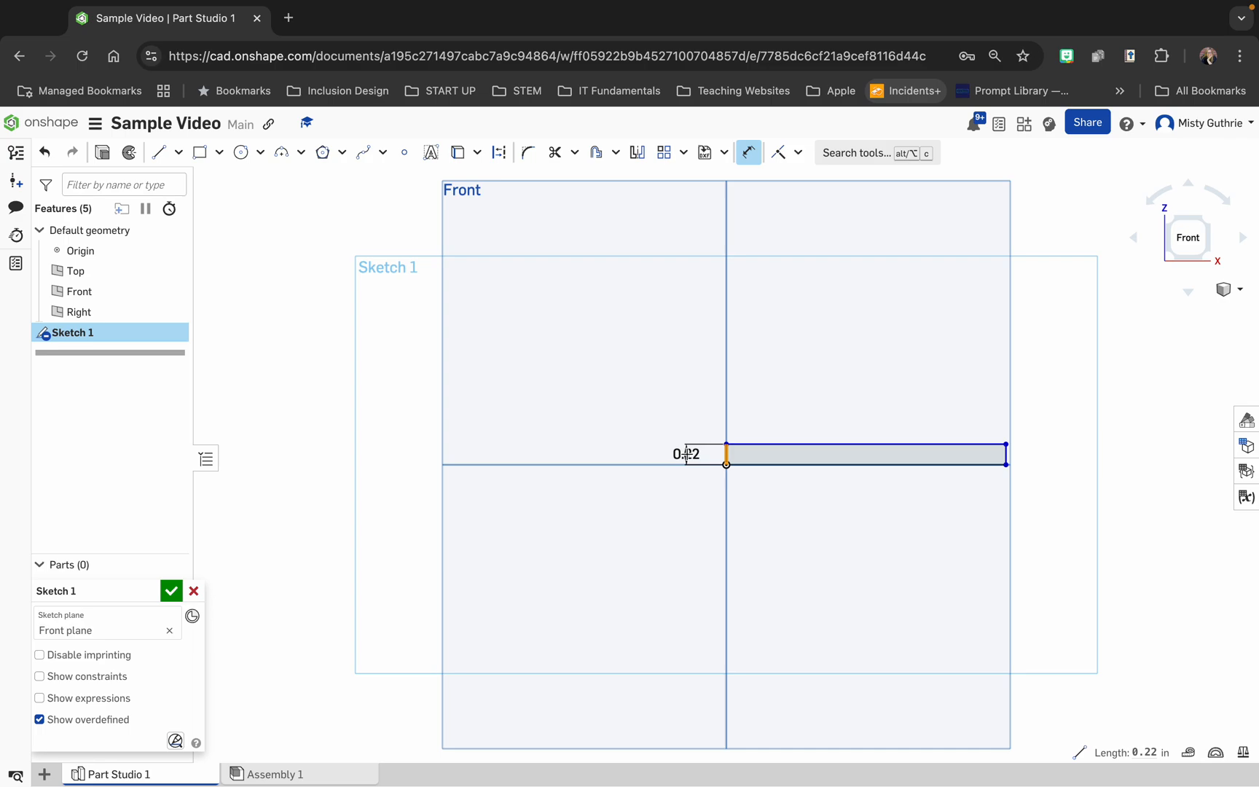
click(698, 454)
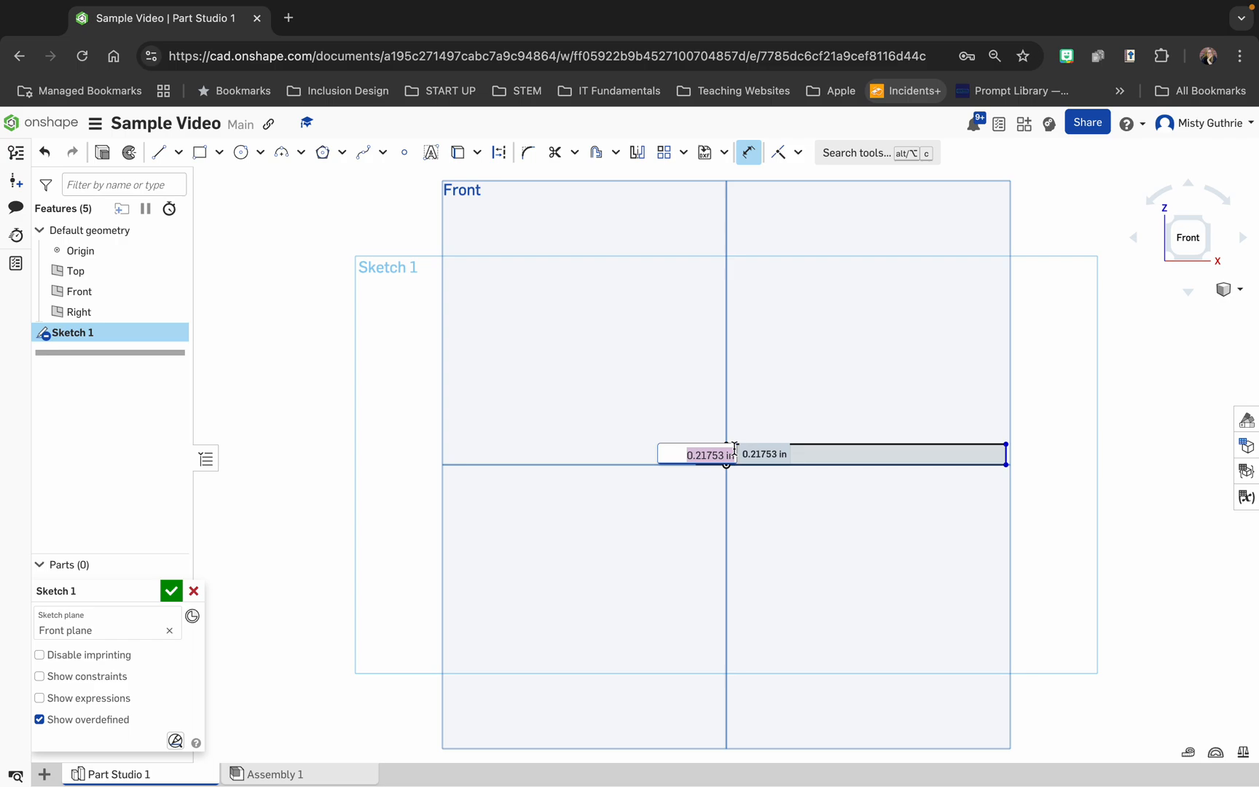
text(1/8)
key(Return)
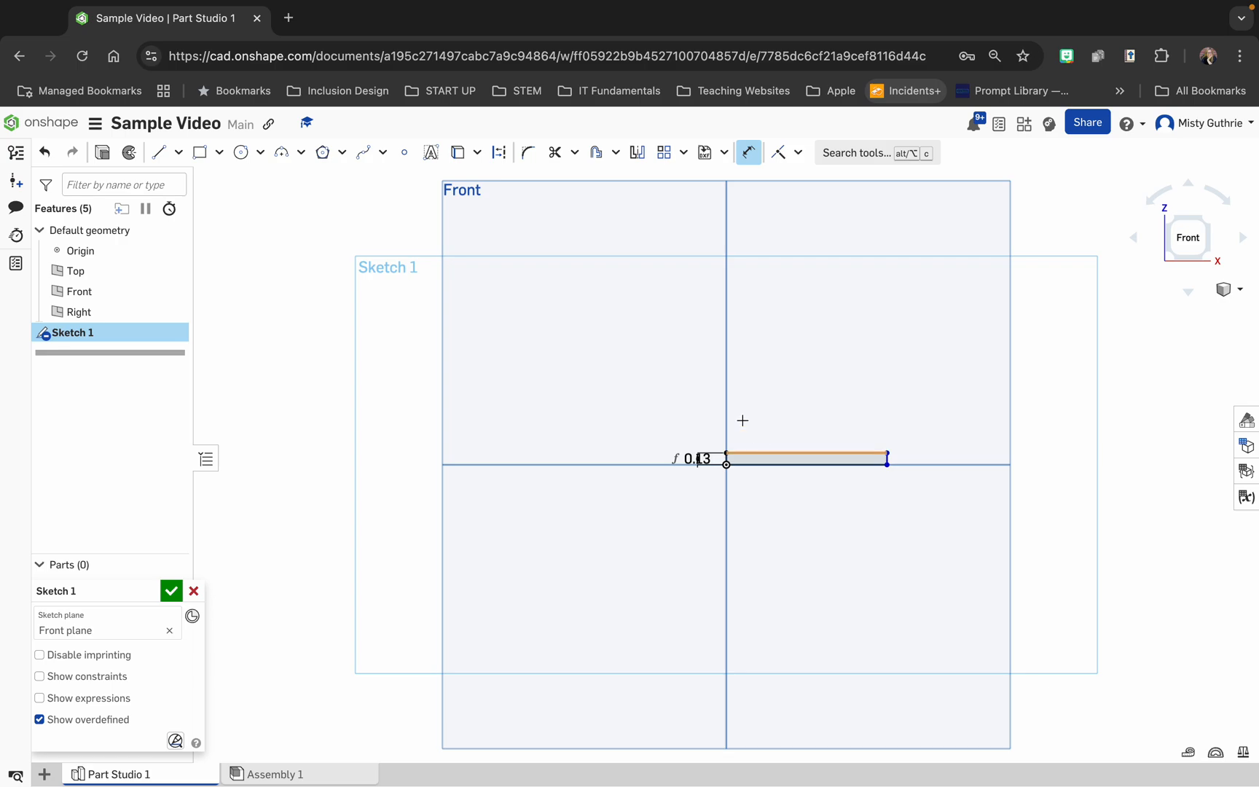
Dimension the rectangle's upper horizontal edge to 11 in
click(749, 153)
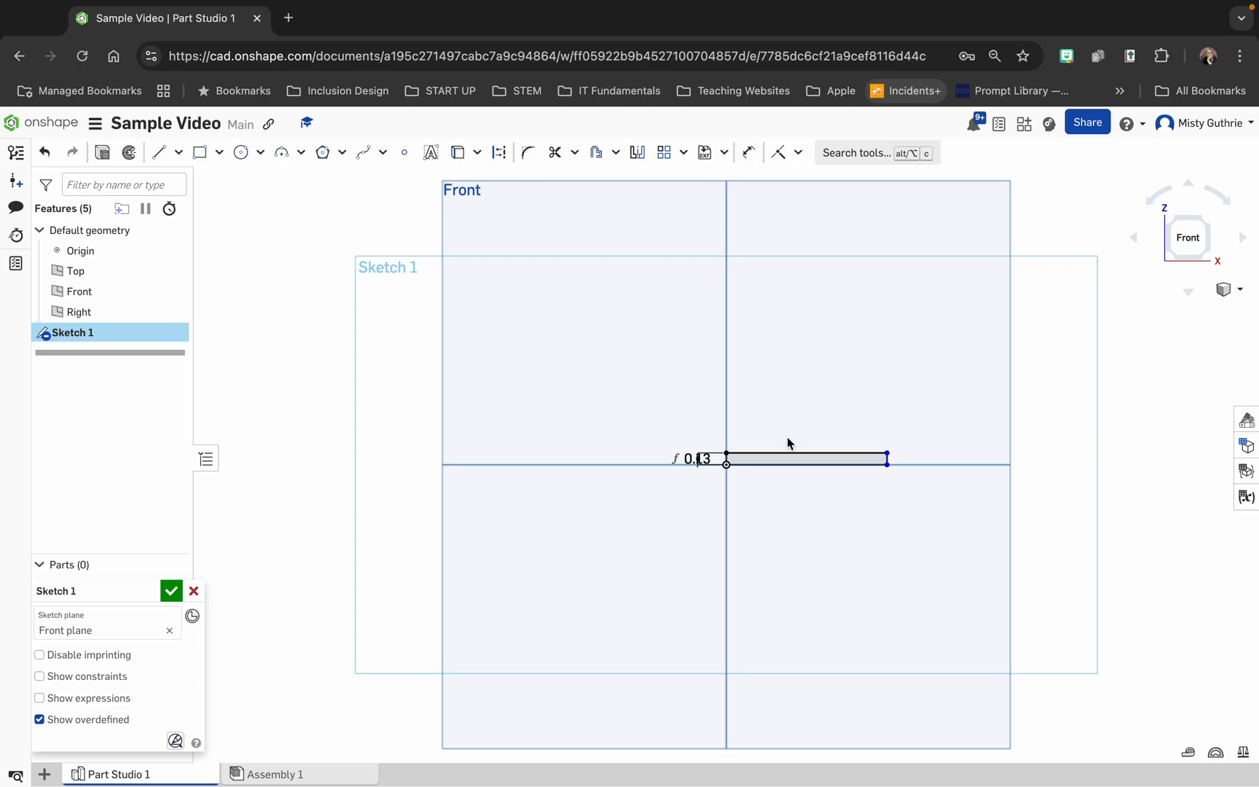
click(749, 153)
click(794, 453)
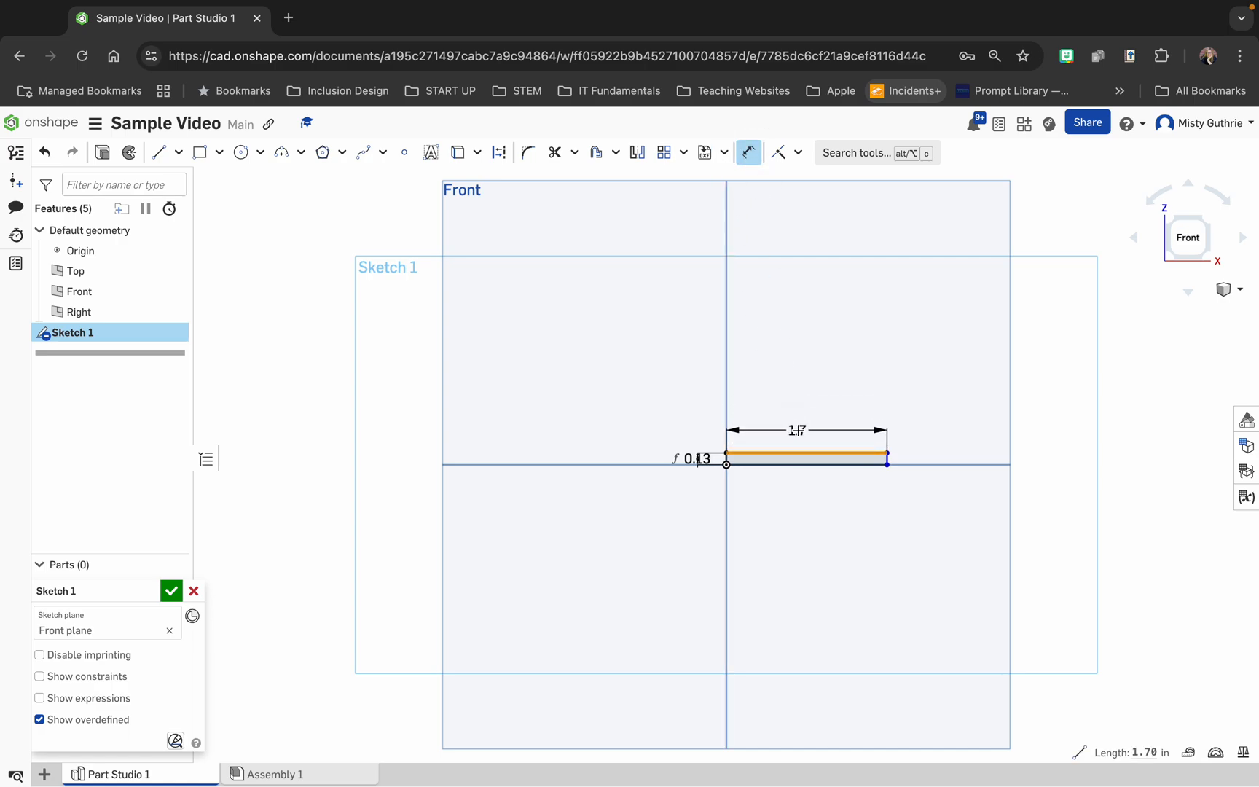
click(797, 431)
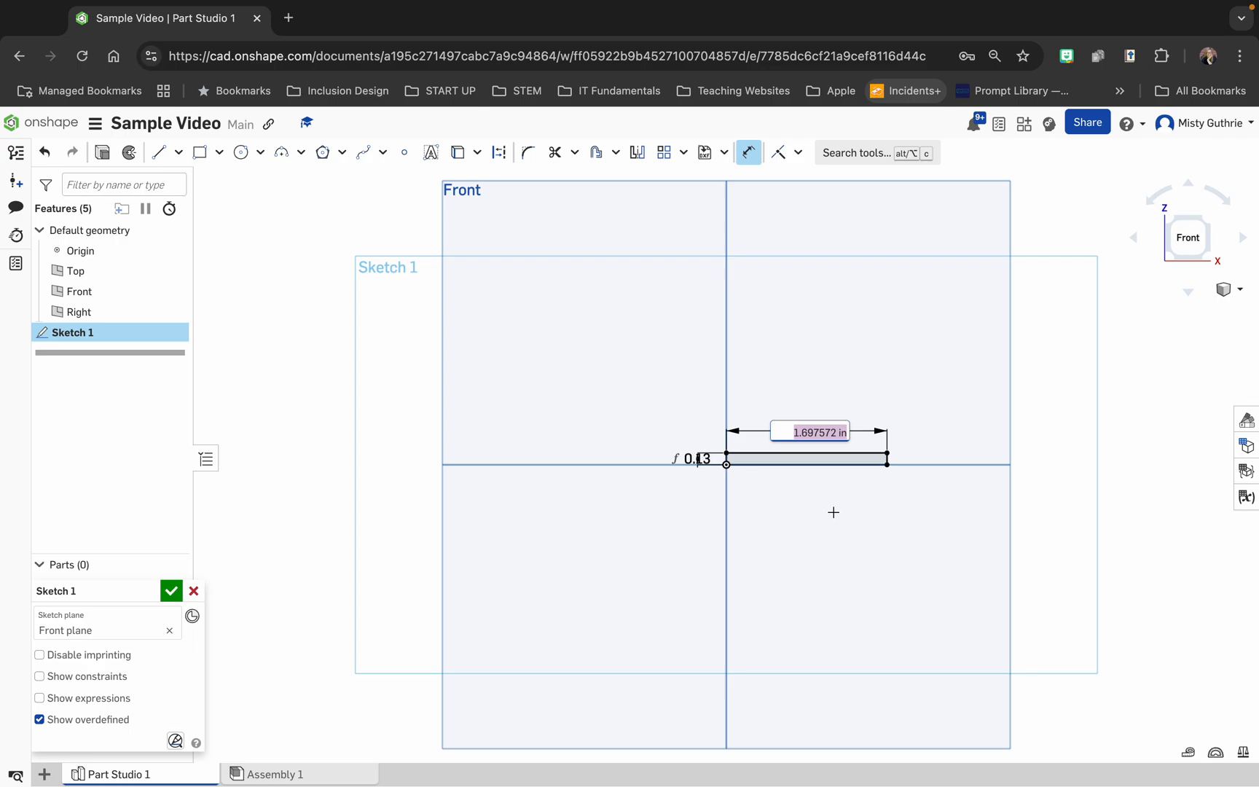
text(11)
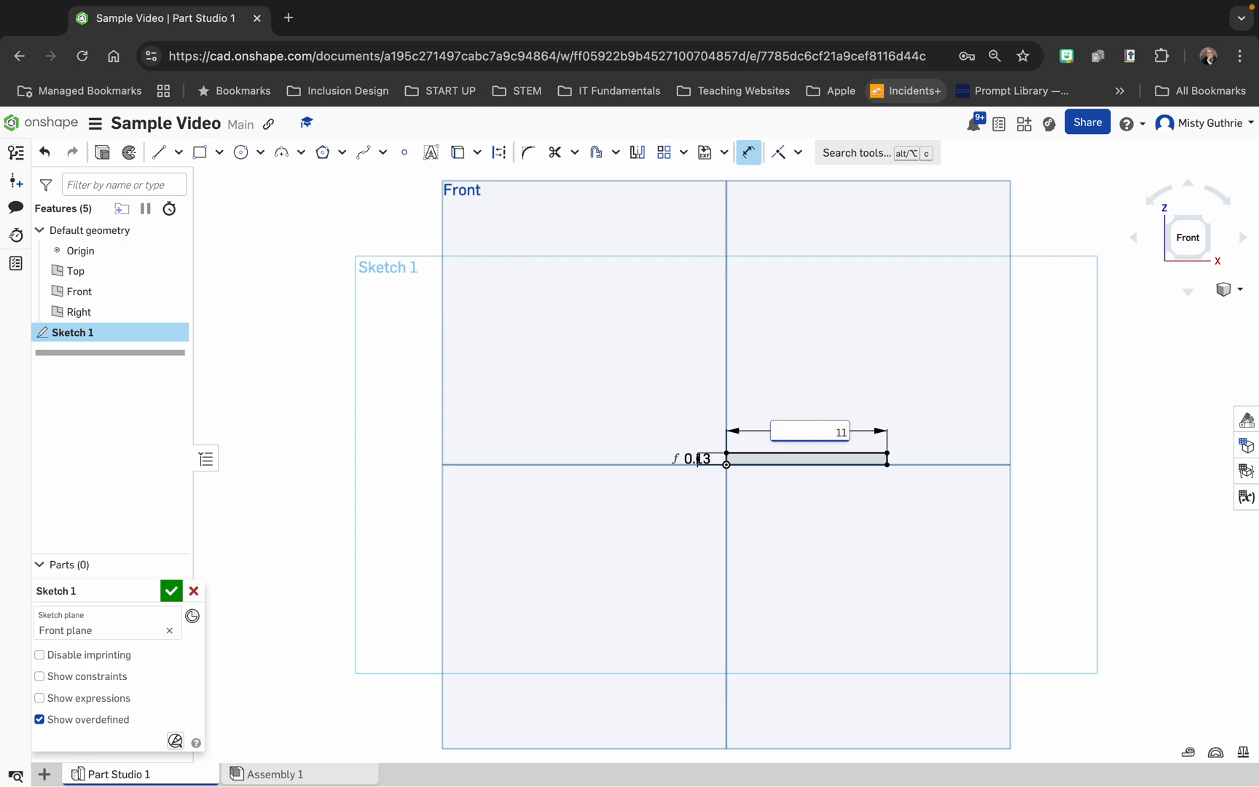
key(Return)
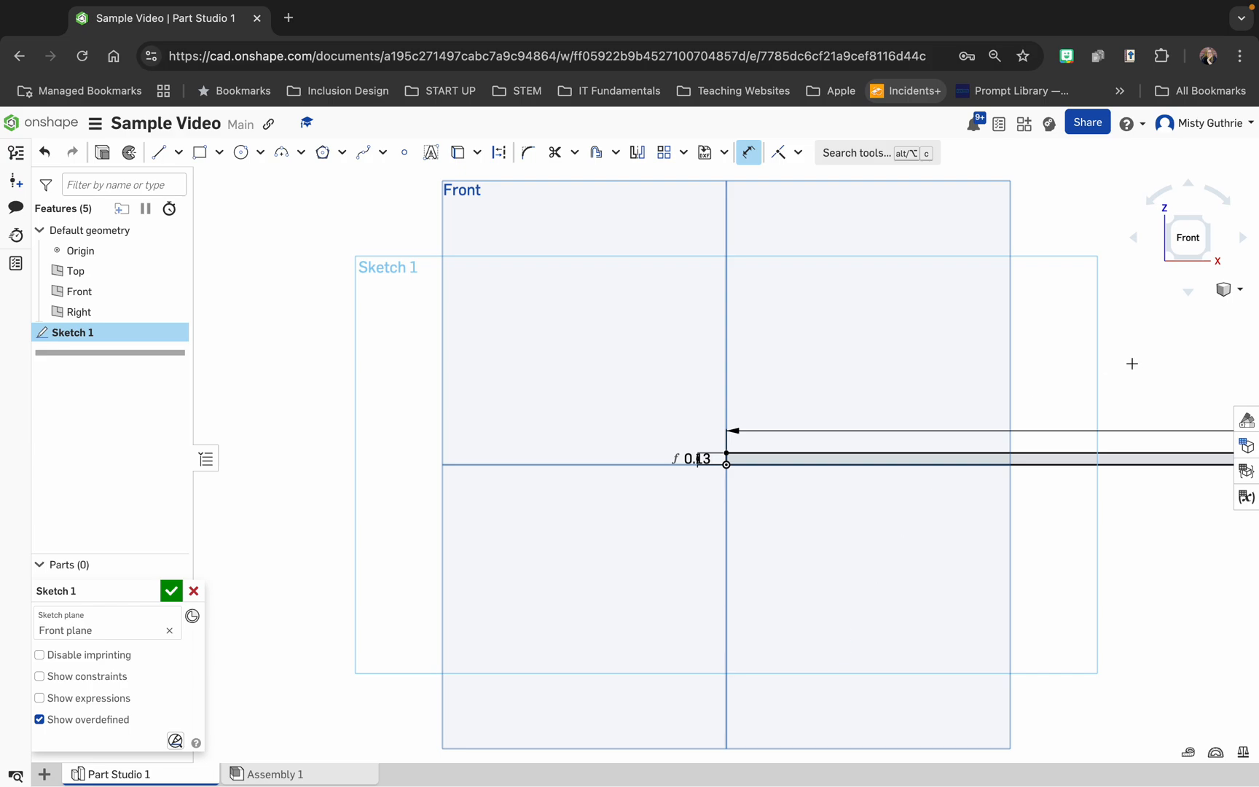
Draw a vertical construction line about 3 in long upward from the midpoint of the rectangle's lower edge
click(1188, 250)
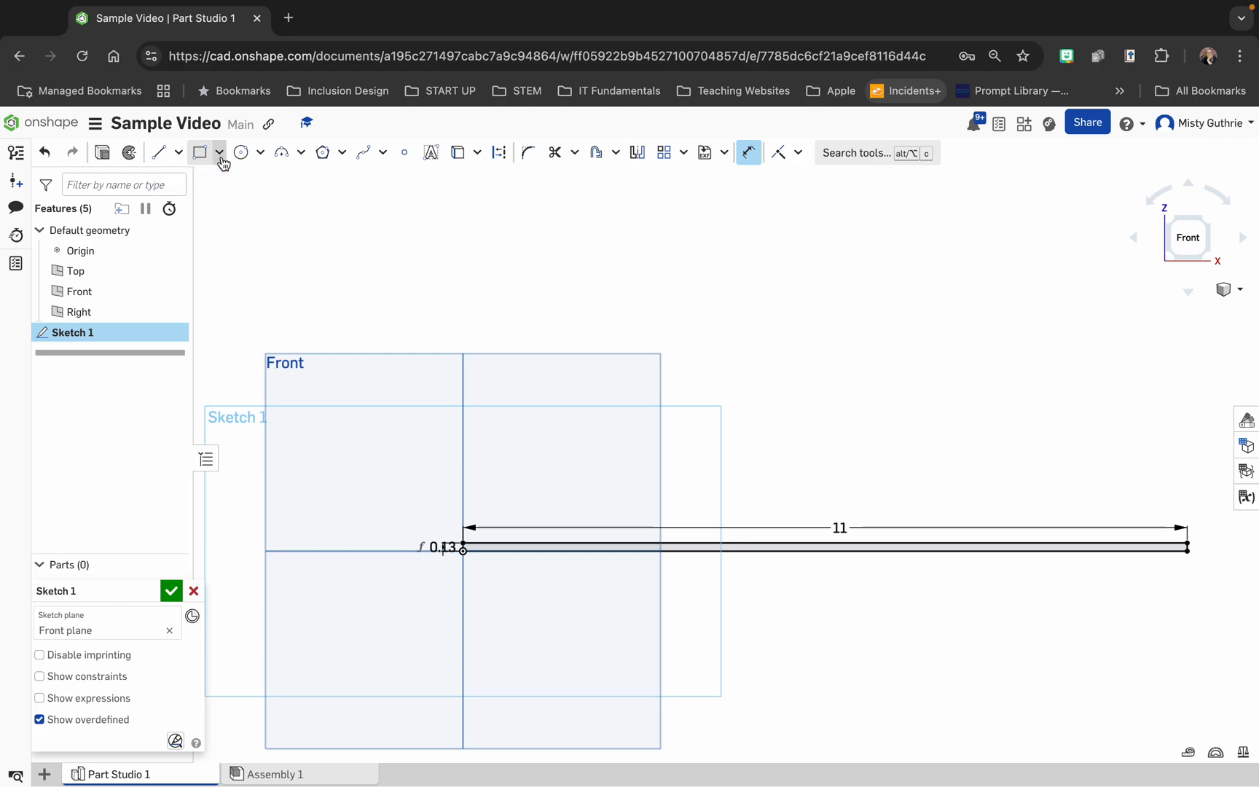
click(160, 154)
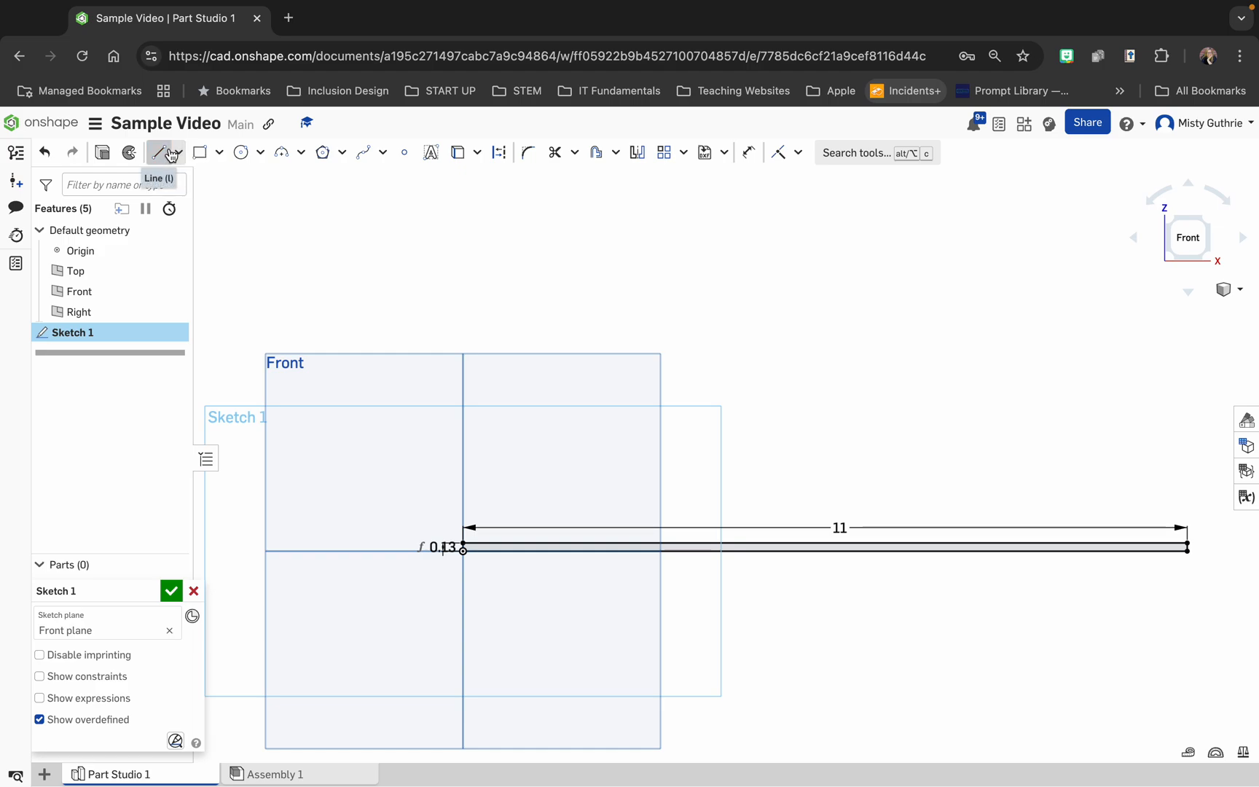
click(161, 154)
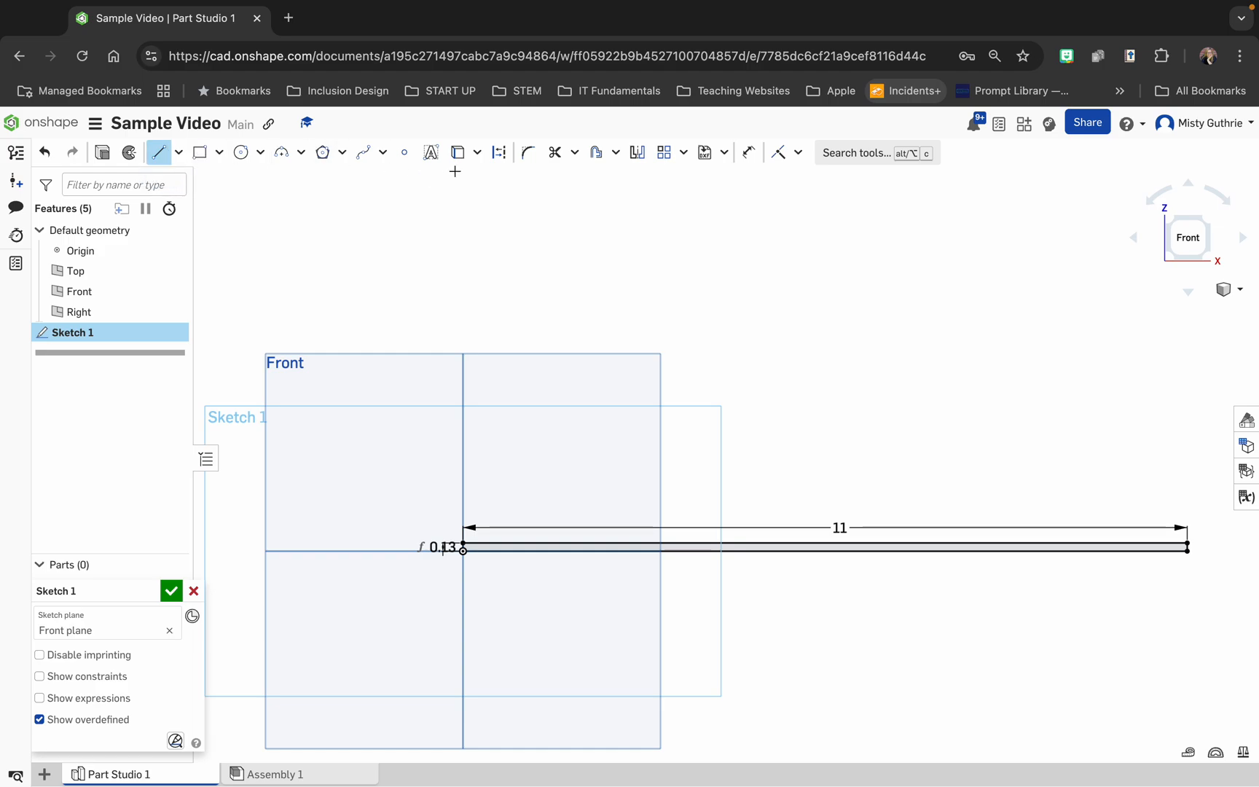
click(502, 157)
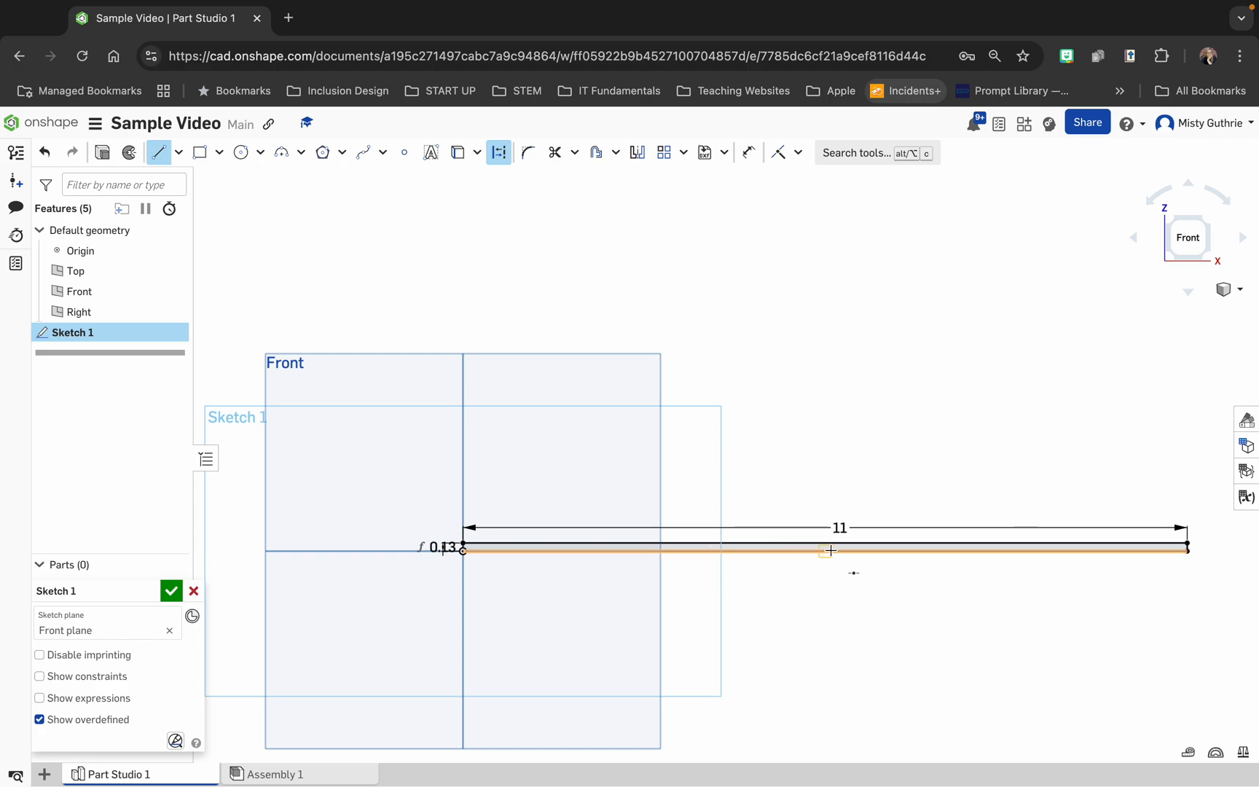
click(160, 161)
click(825, 551)
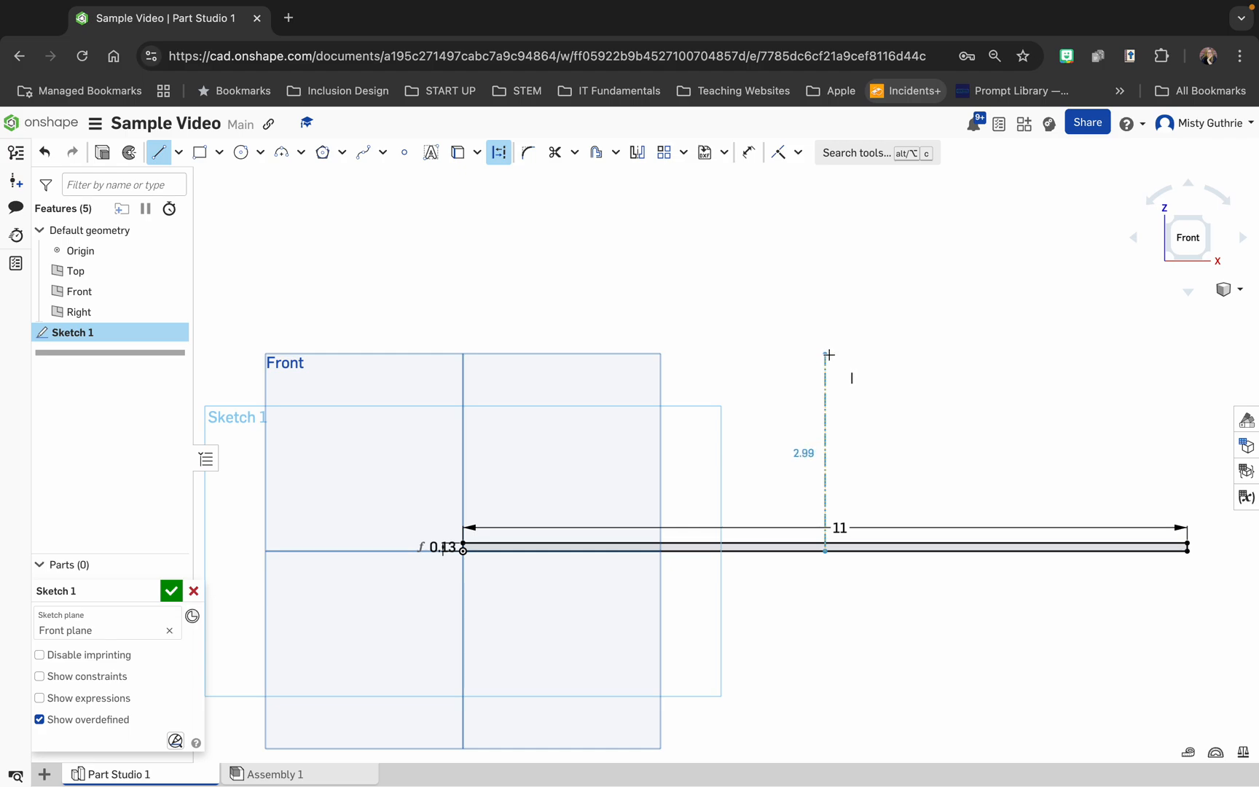
click(826, 355)
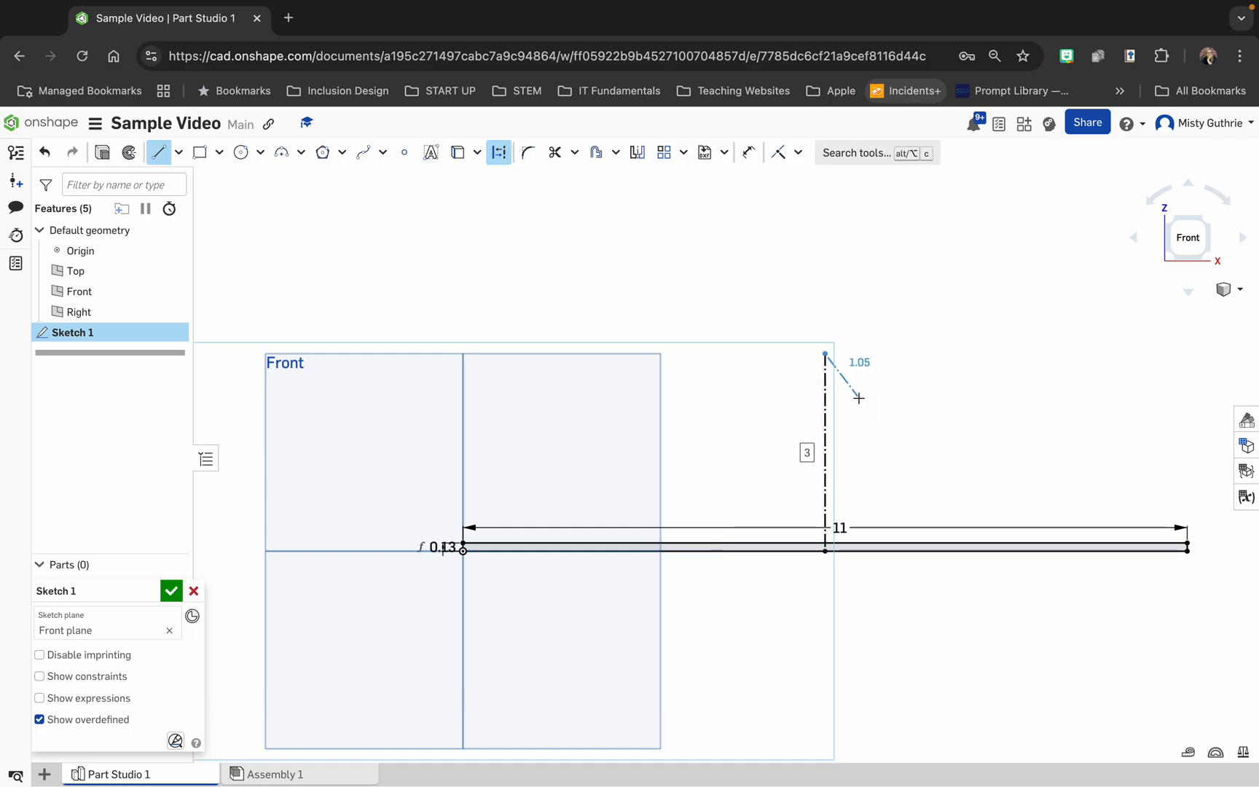
Draw a vertical construction line about 0.97 in long downward from the same midpoint of the rectangle's lower edge
click(825, 549)
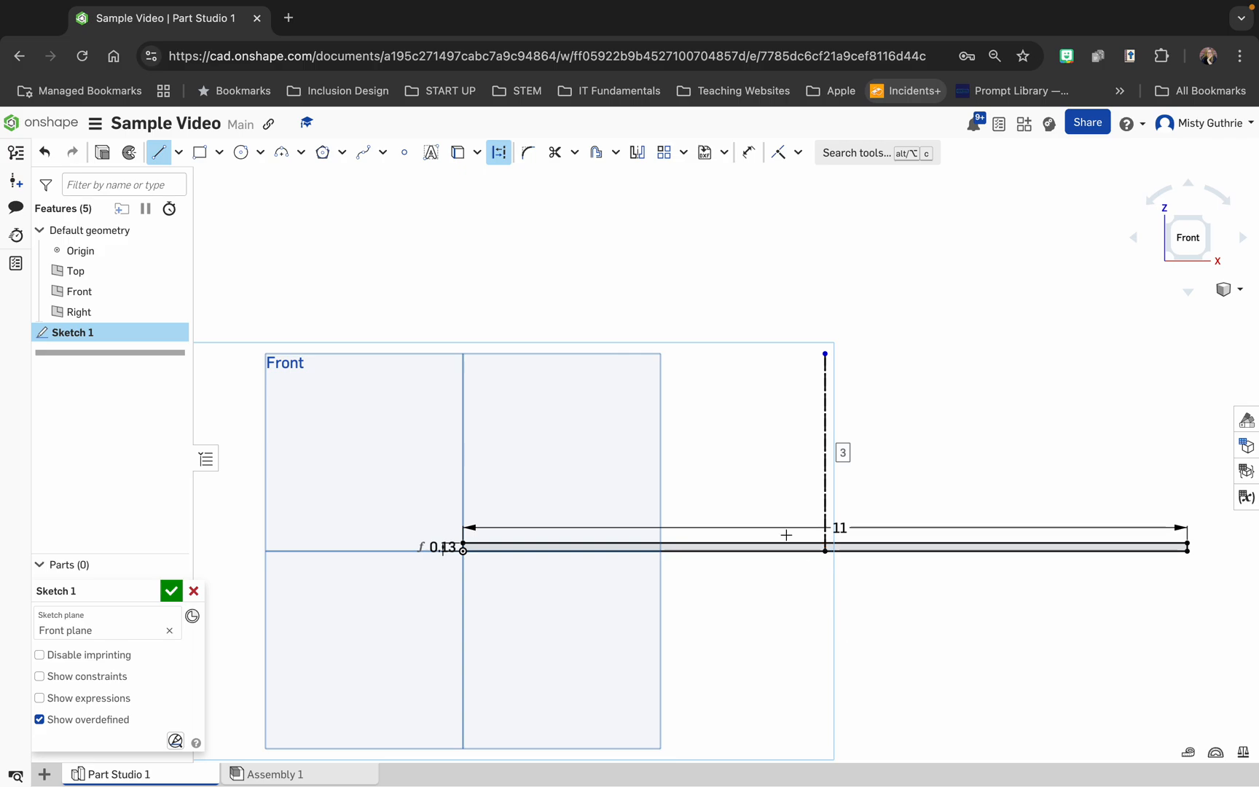
click(825, 549)
click(825, 616)
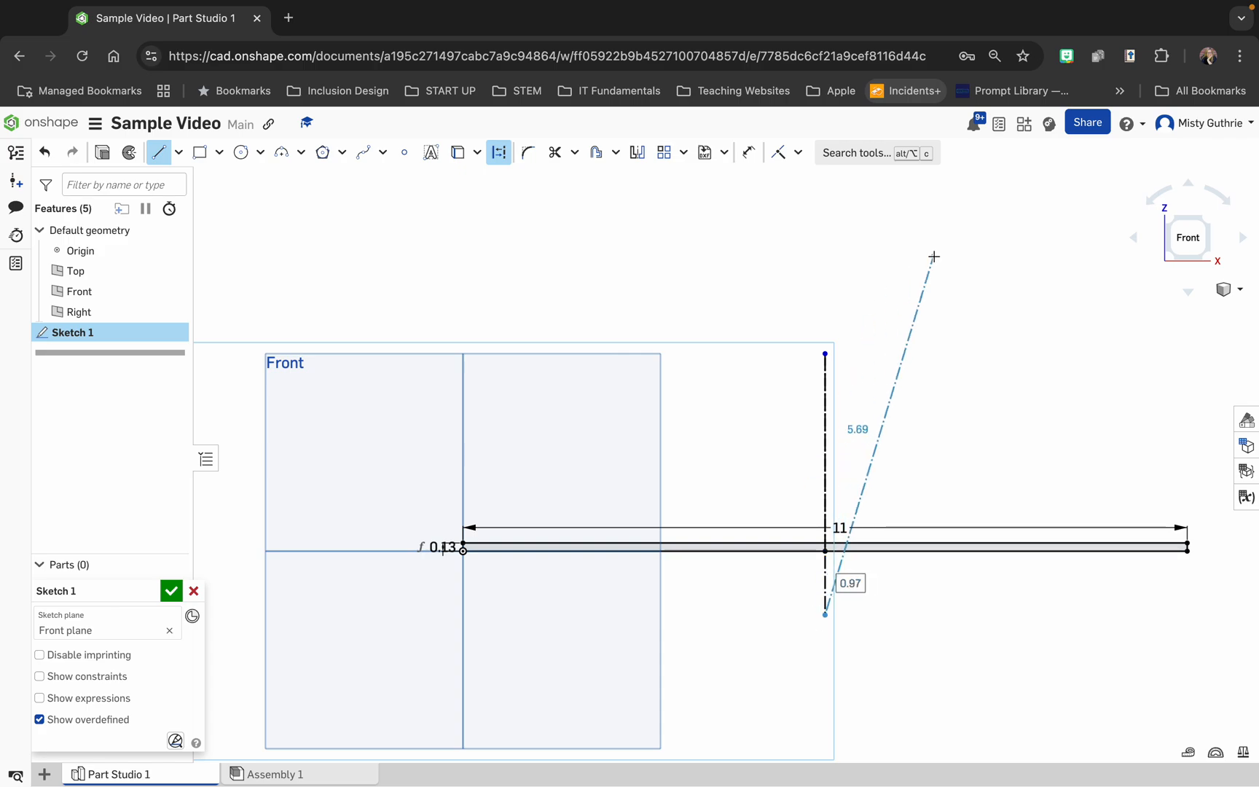
key(Escape)
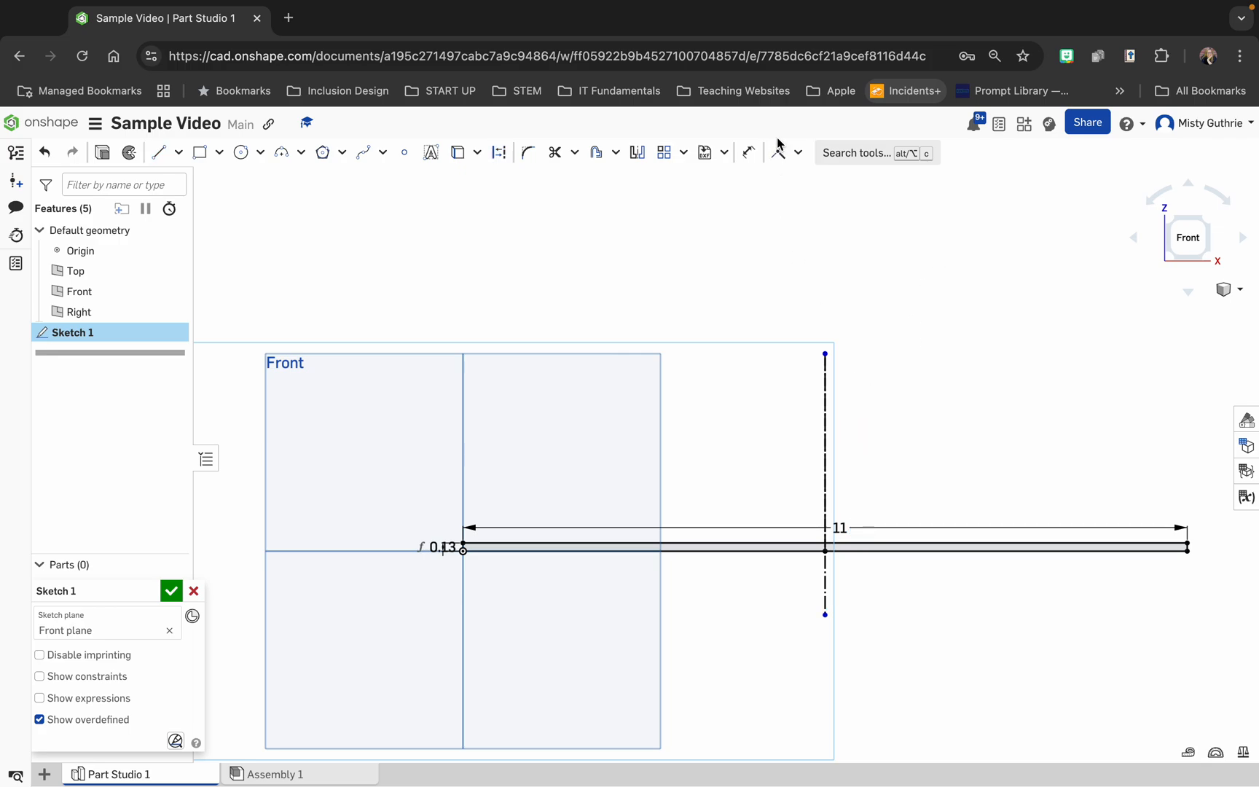
Dimension the construction line below the rectangle to 1 in
click(749, 152)
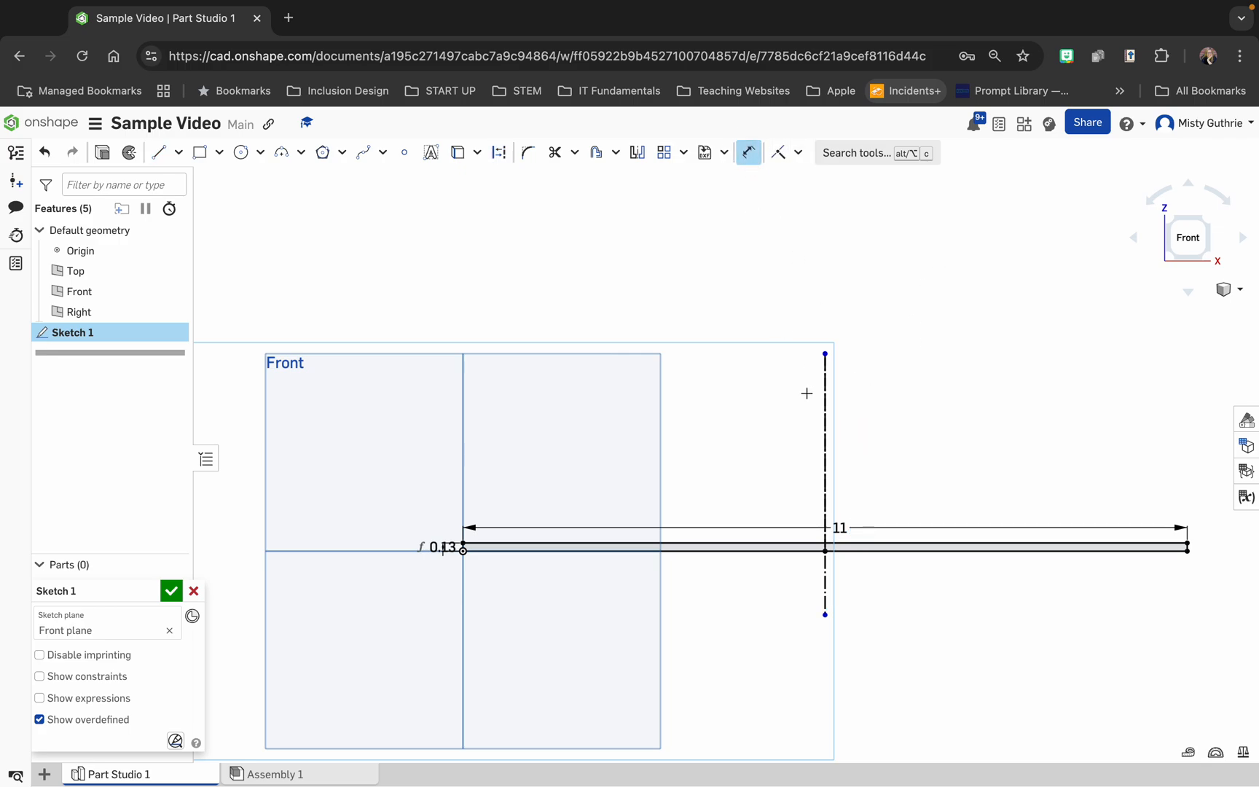
click(827, 573)
click(860, 574)
text(1)
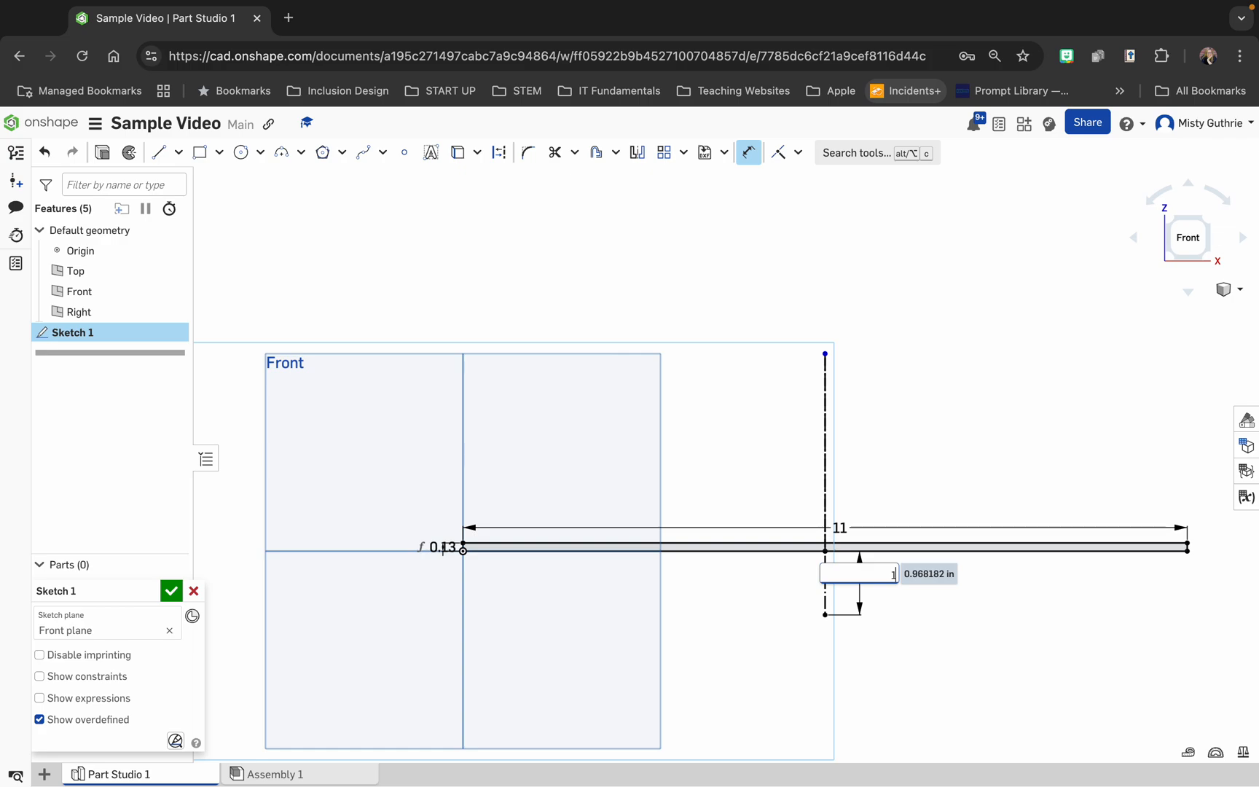
key(Return)
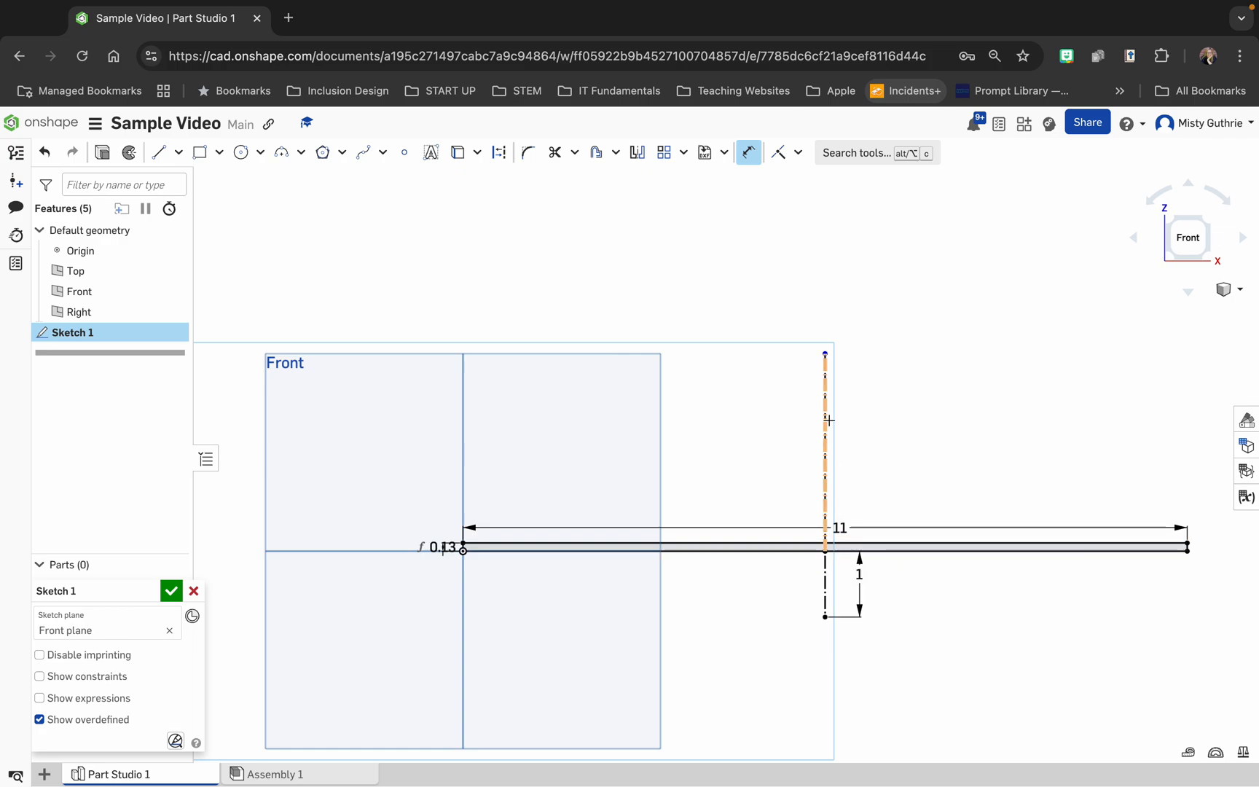
Dimension the construction line above the rectangle to 3 in
click(829, 420)
click(848, 421)
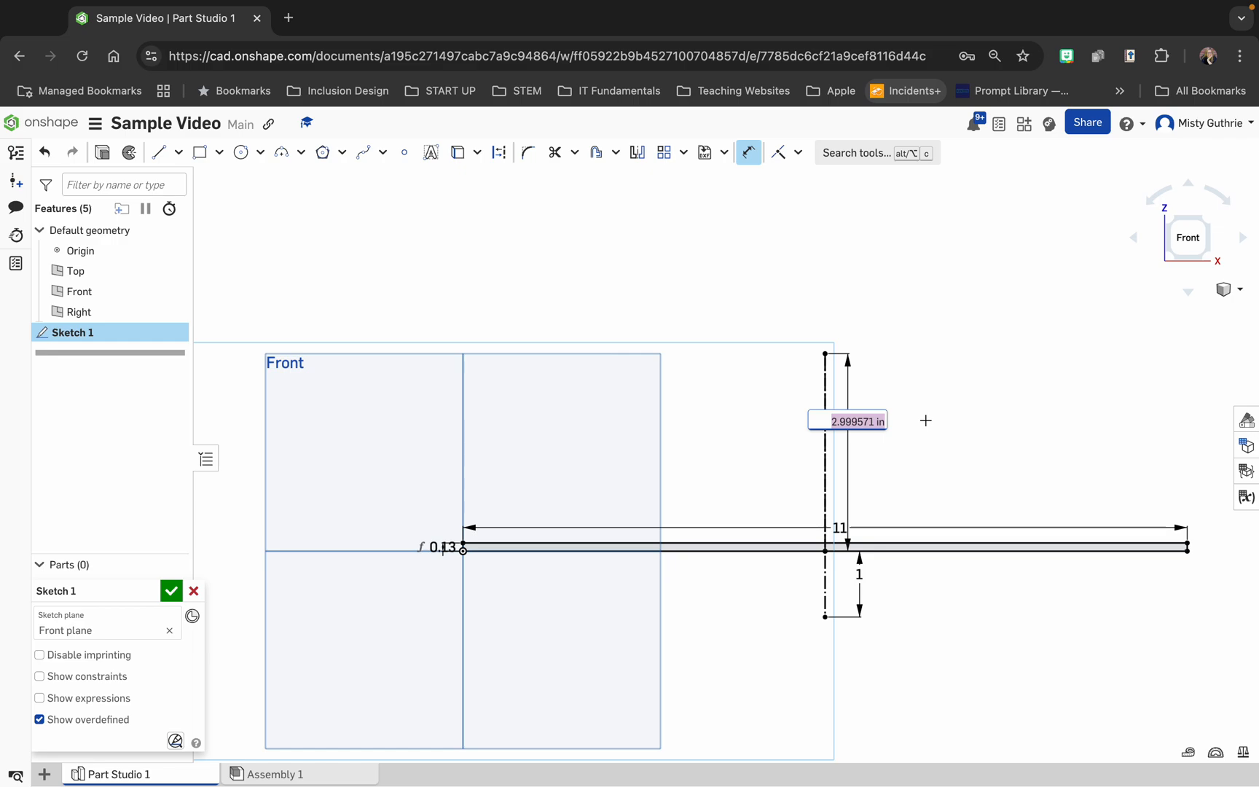
text(3)
key(Return)
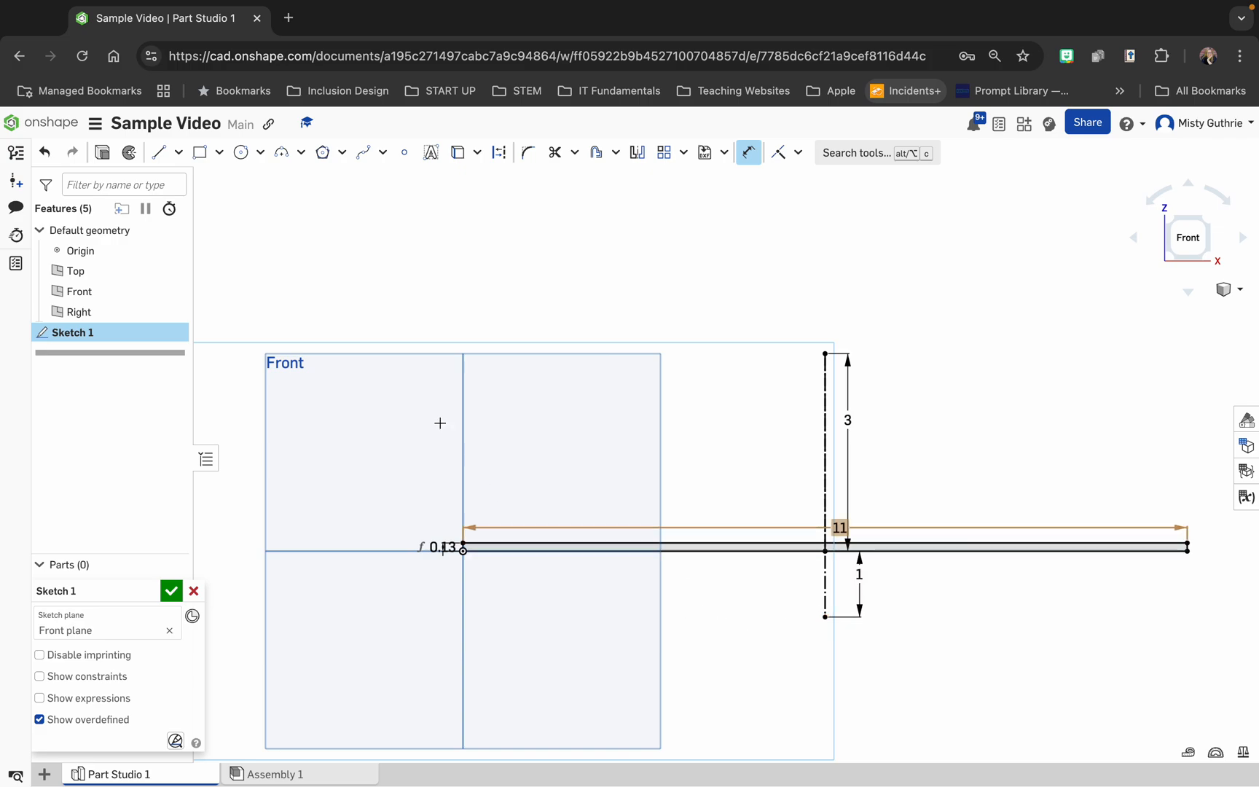
click(221, 154)
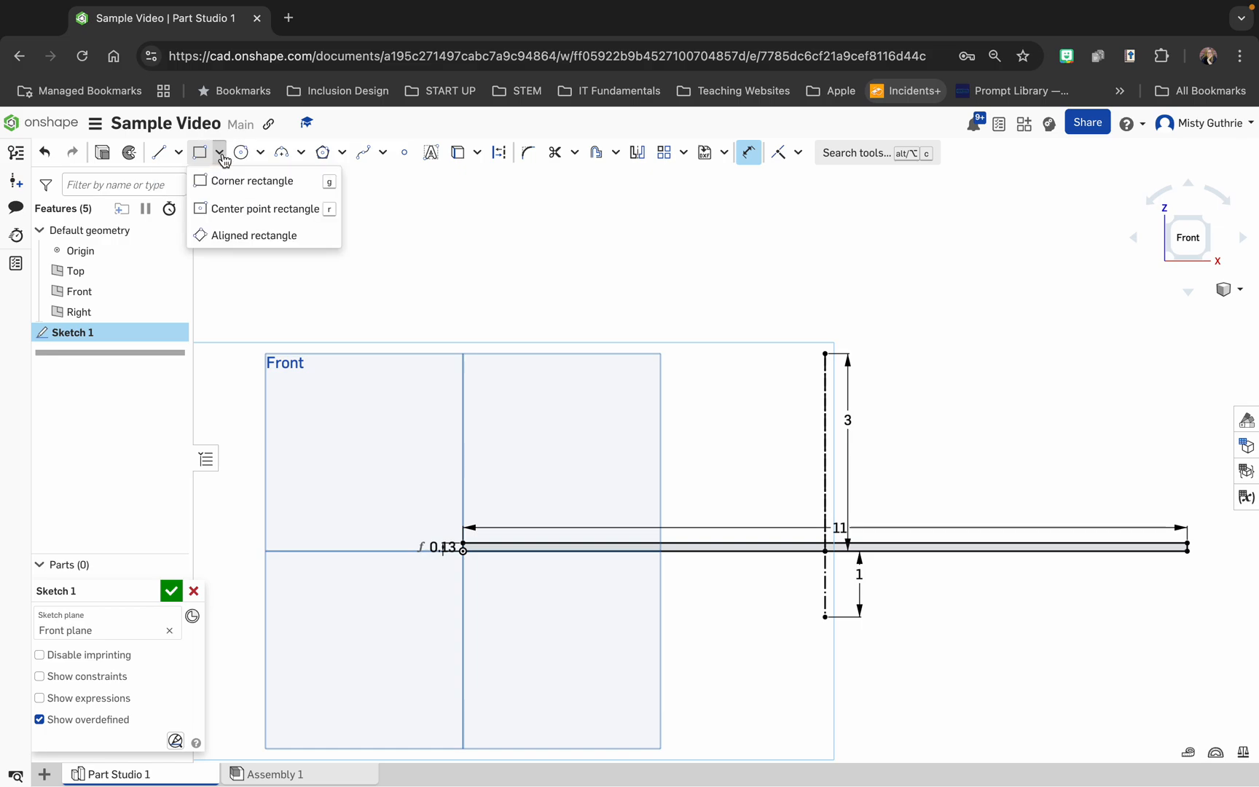
click(204, 208)
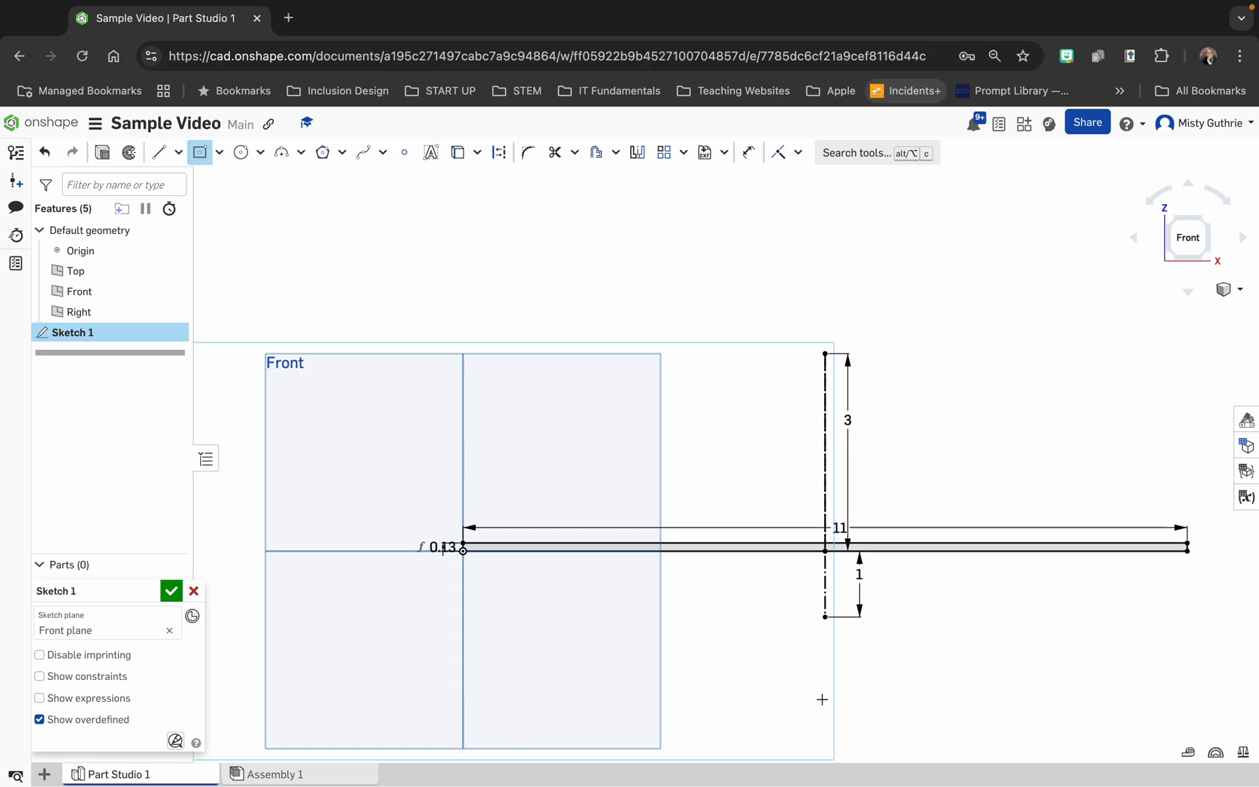
click(824, 355)
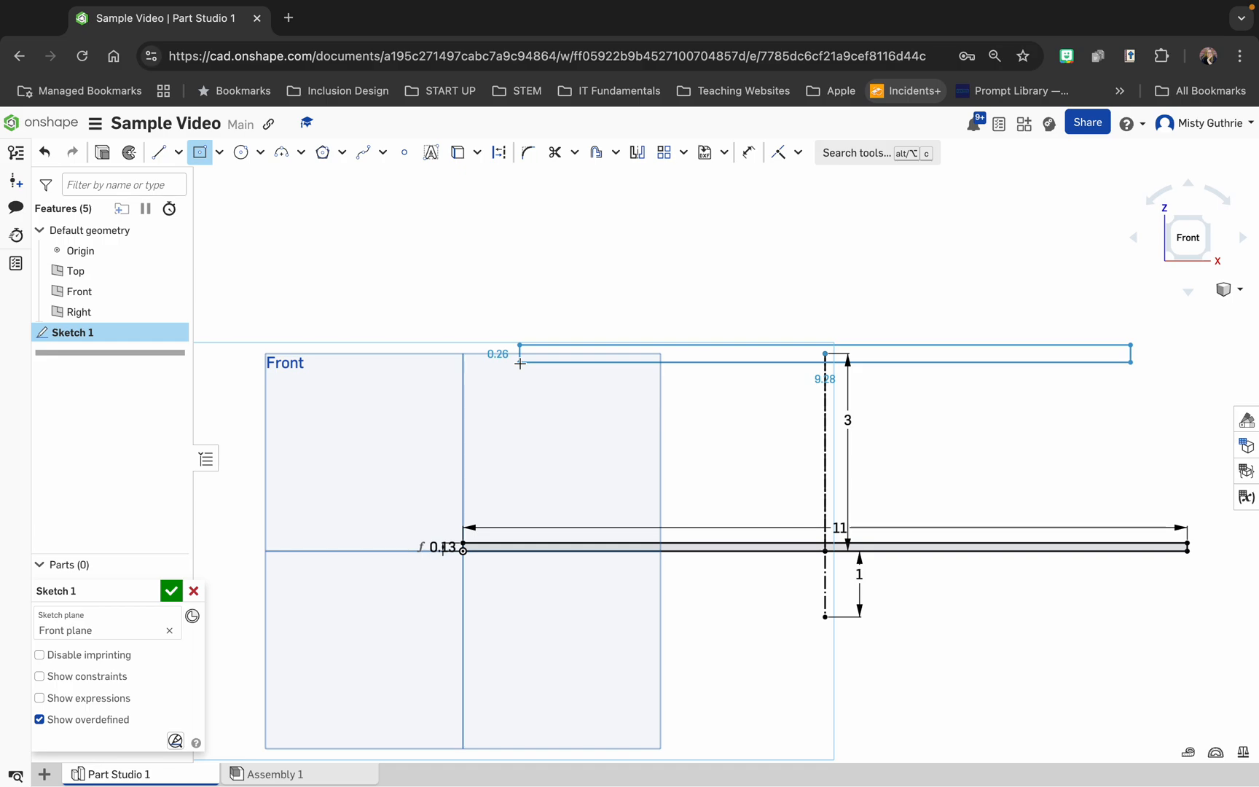
key(Escape)
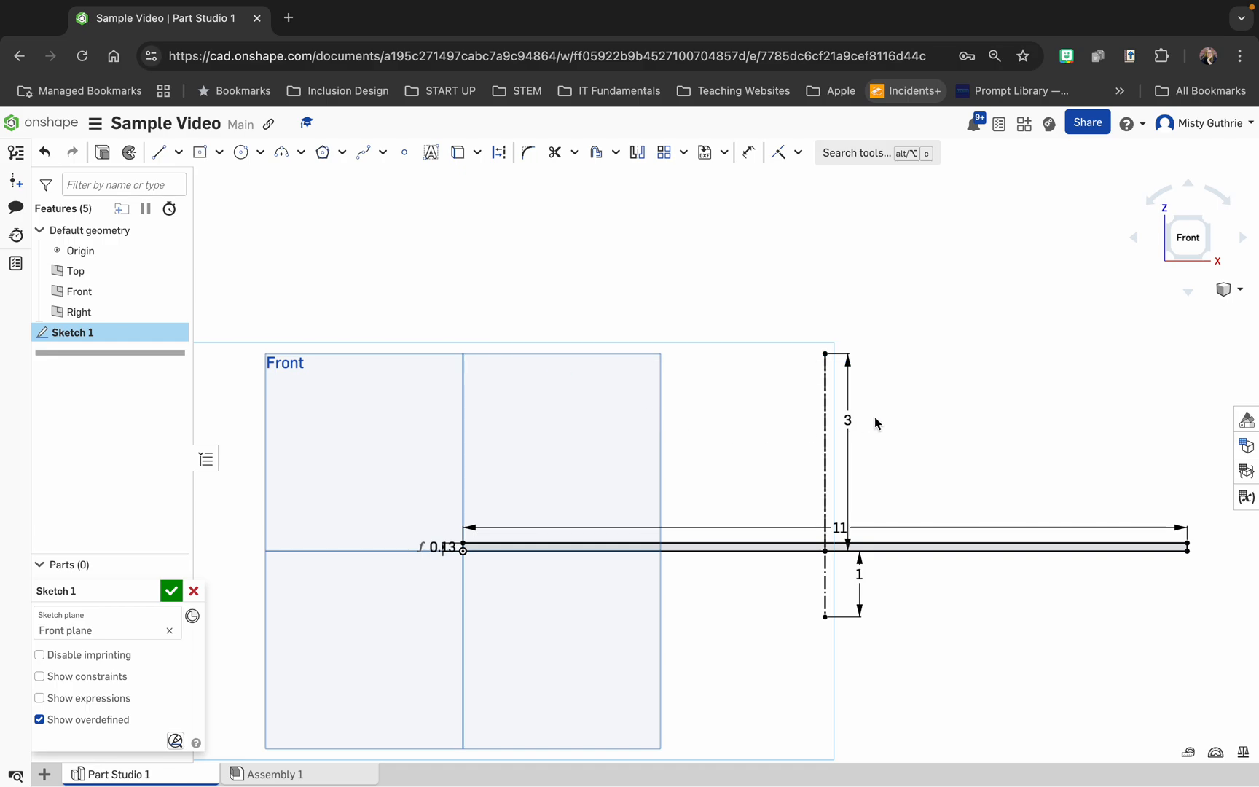
Set the upper construction line's length to 3 - (1/8) in and the lower one's length to 1-(1/8) in
double_click(849, 418)
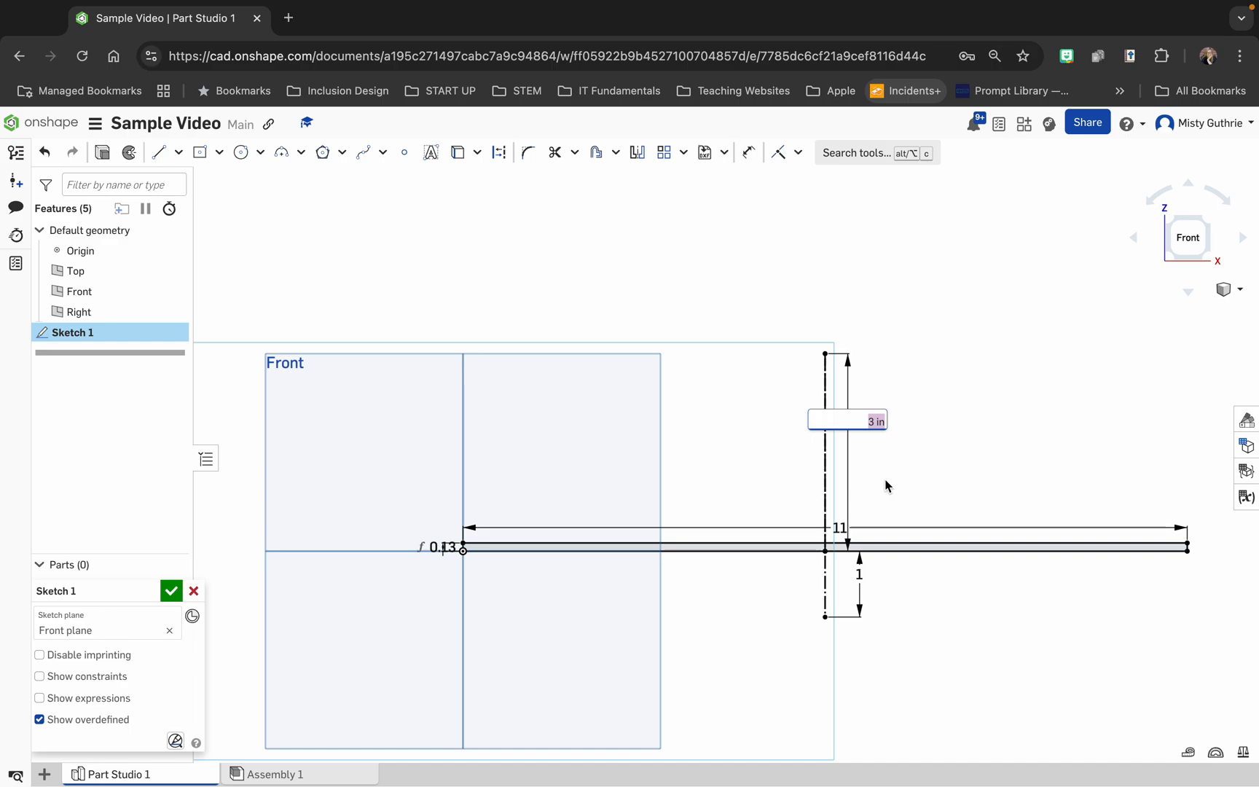
text(3 - (1/8))
key(Return)
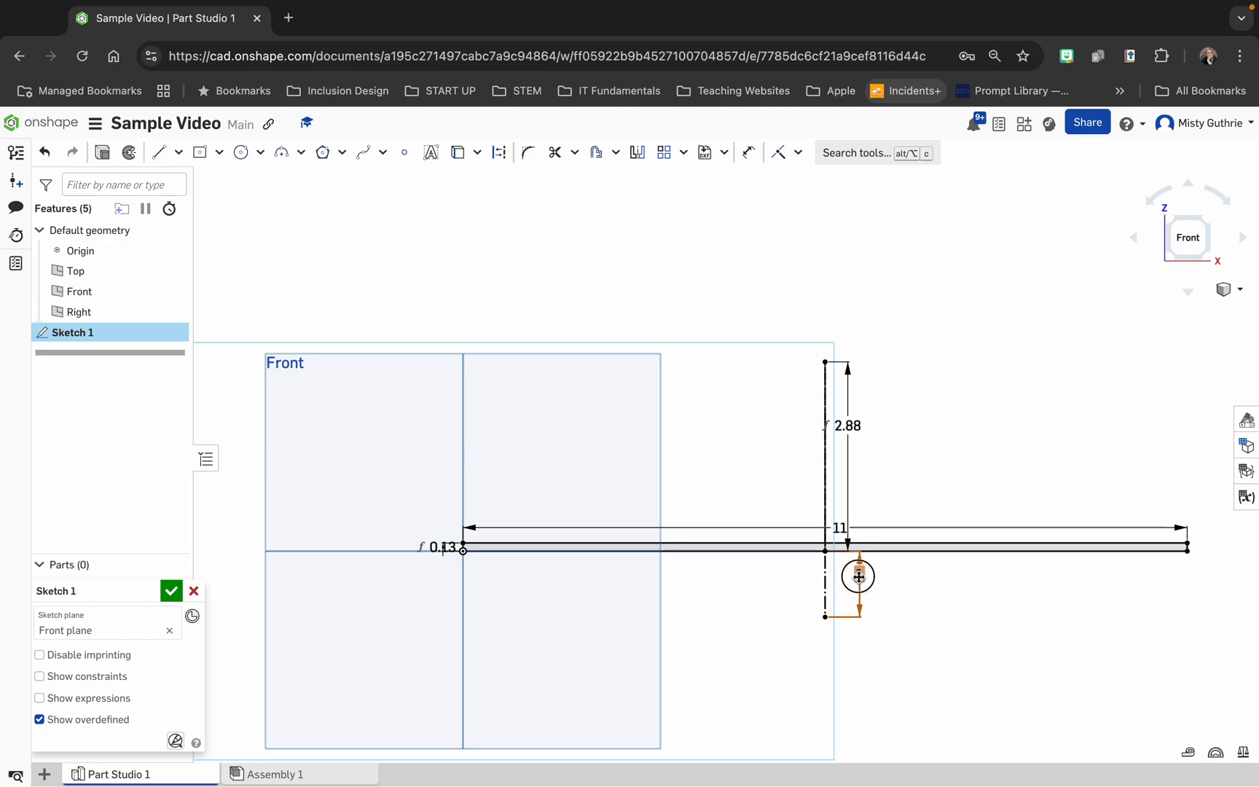
double_click(860, 577)
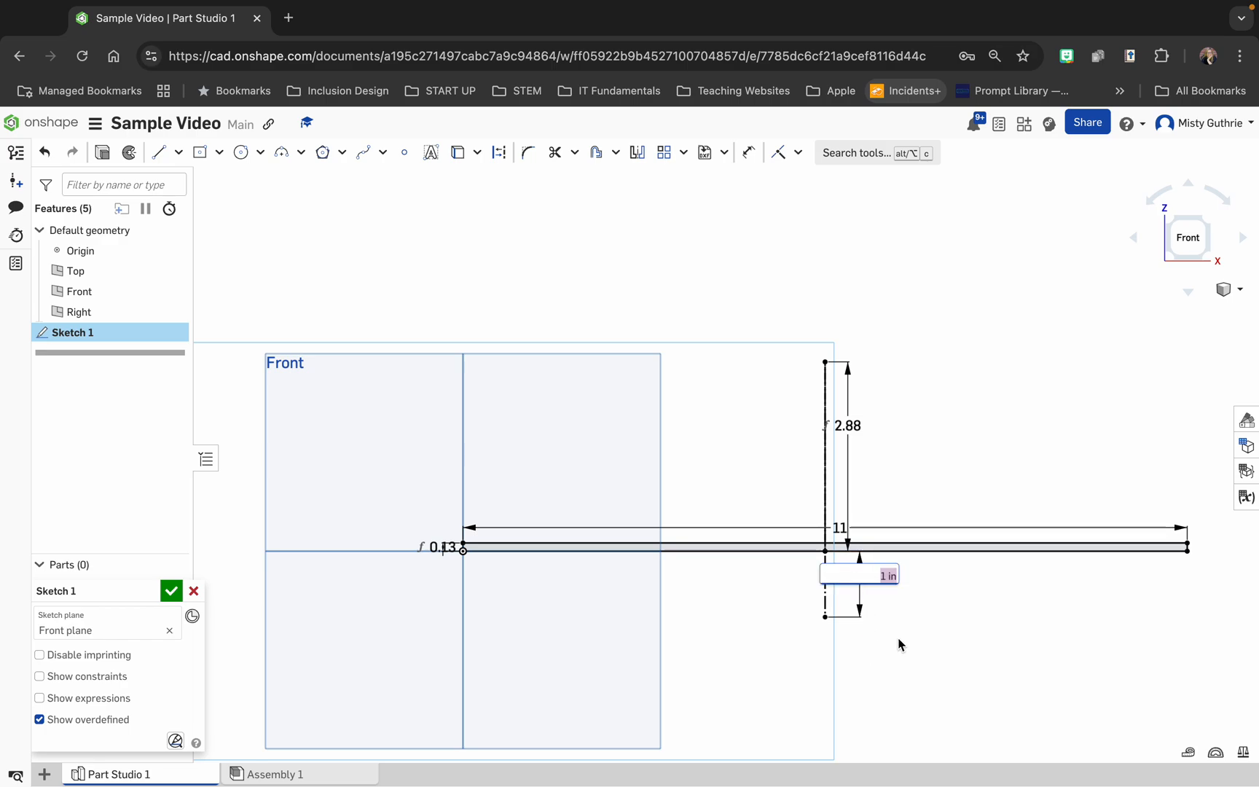
text(1-(1/8))
key(Return)
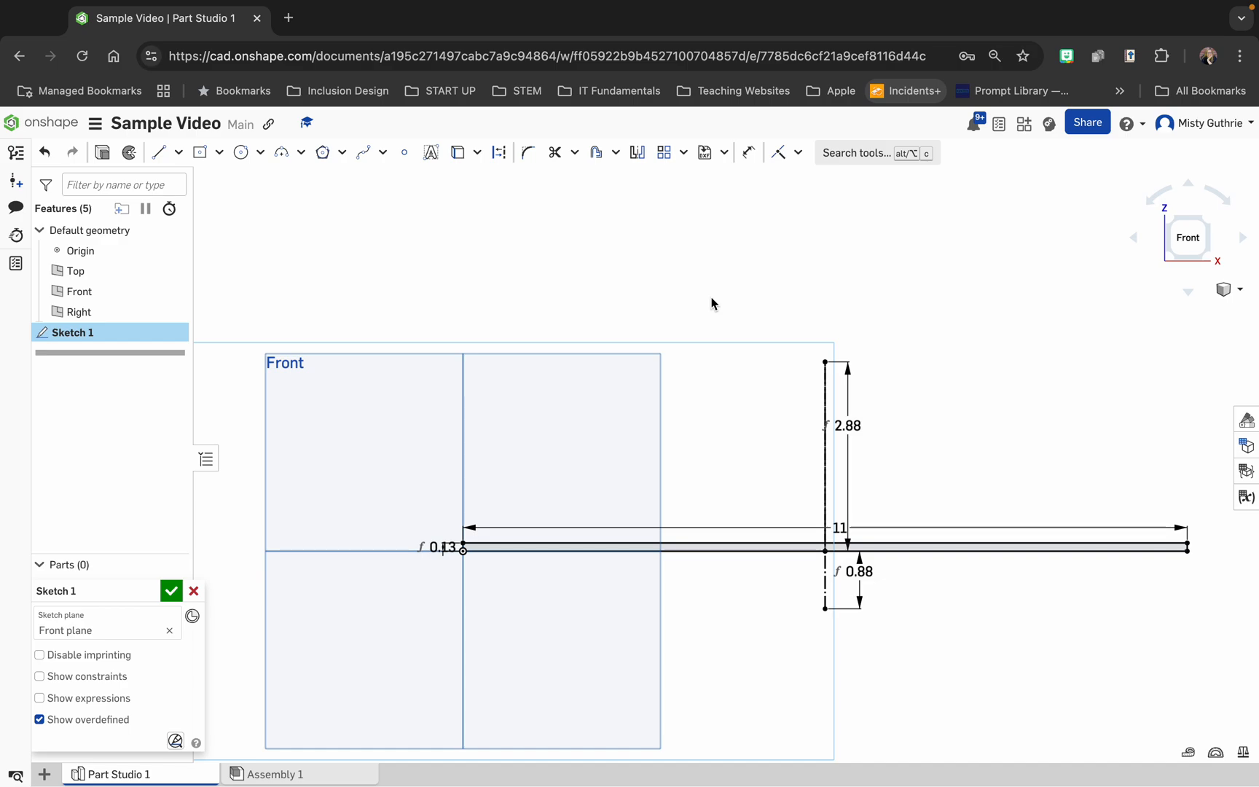
Sketch a center point rectangle about 10.28 in wide and 0.18 in high, centered on the upper construction line's top endpoint
click(219, 152)
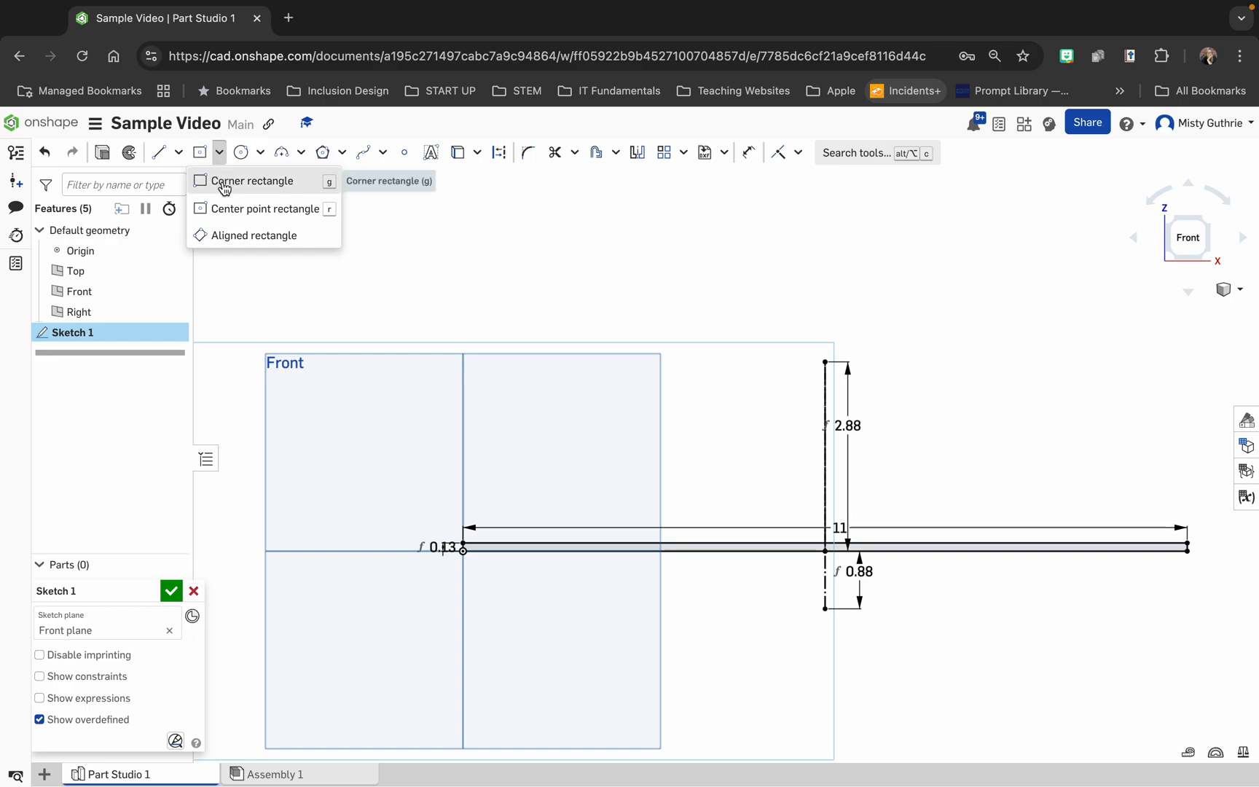
click(198, 209)
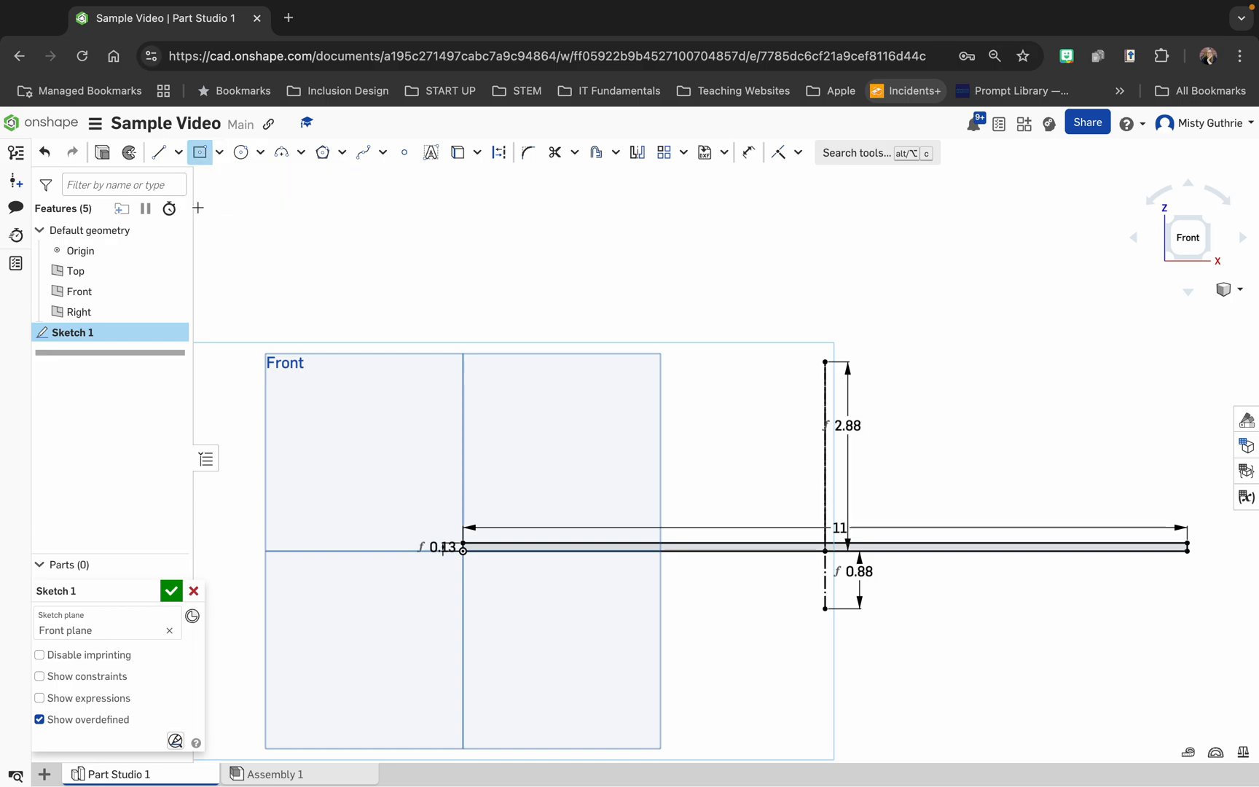
click(825, 361)
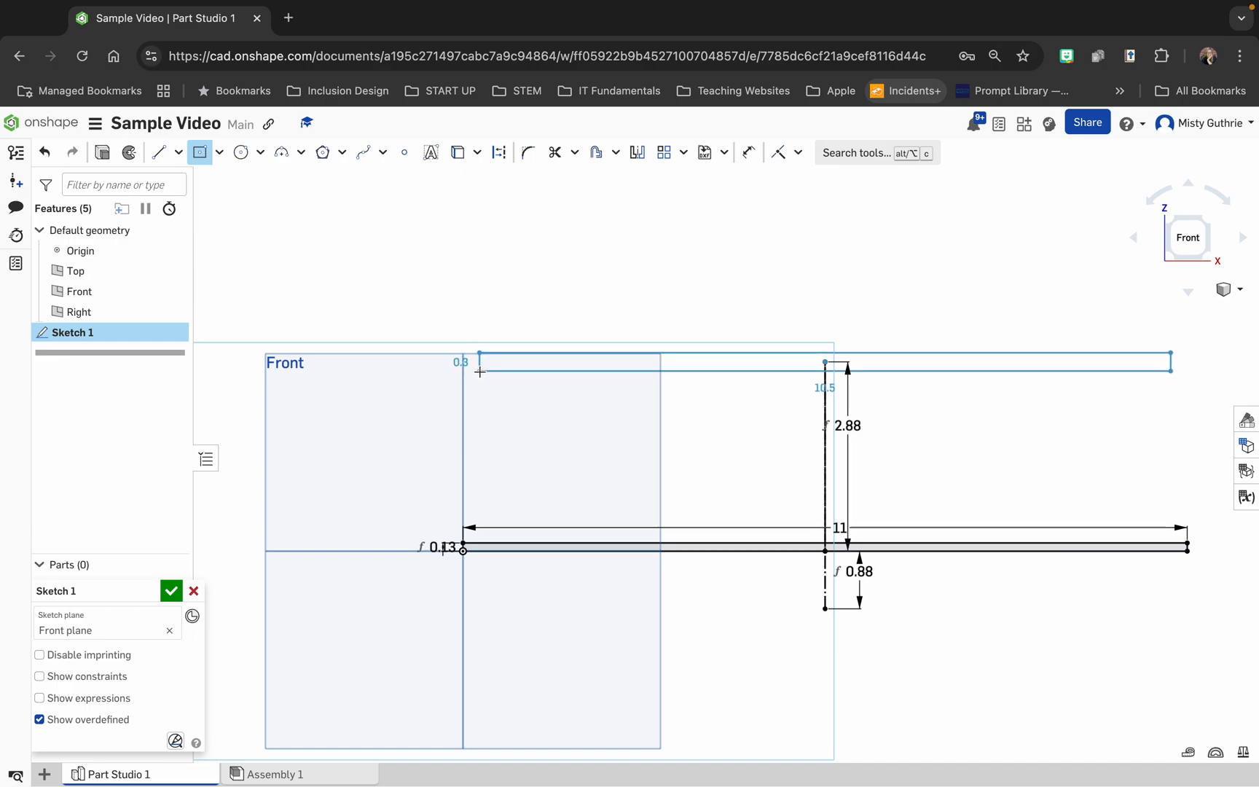
click(487, 368)
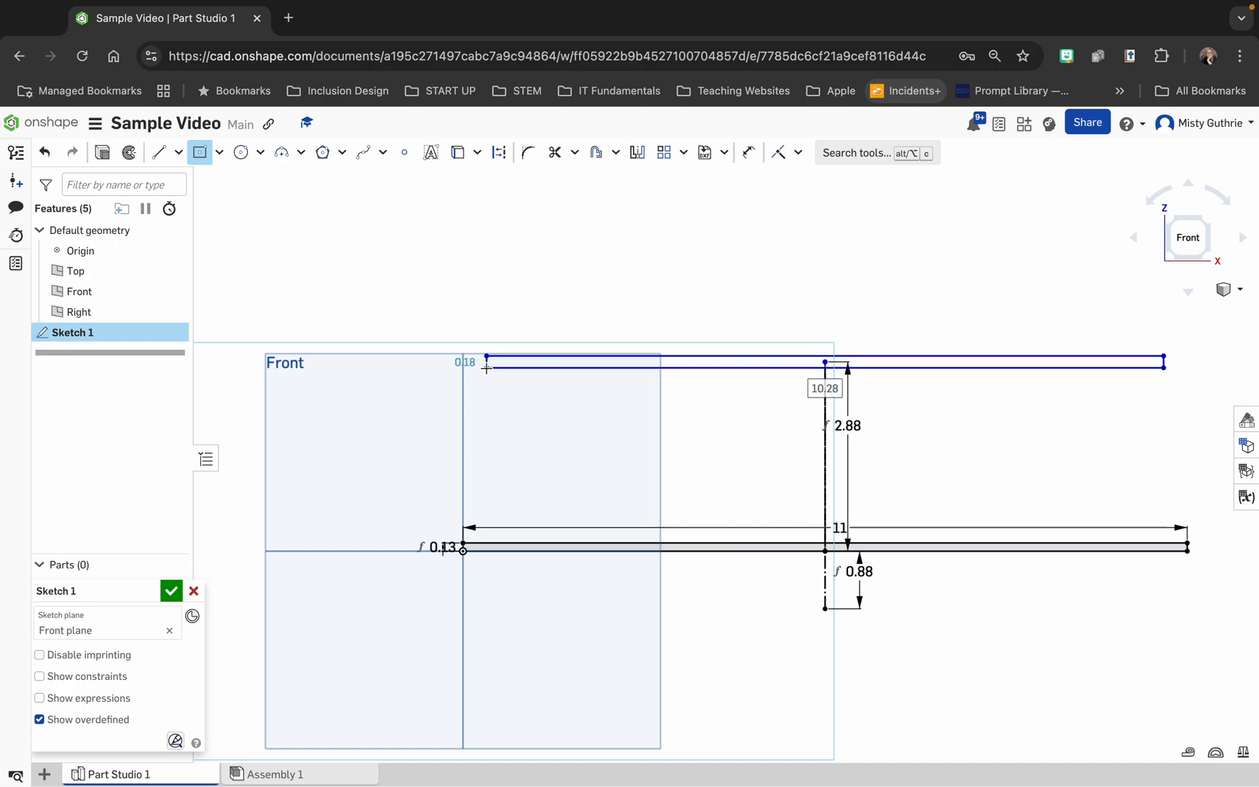
Sketch a center point rectangle about 7.84 in wide and 0.29 in high, centered on the lower construction line's bottom endpoint
click(191, 154)
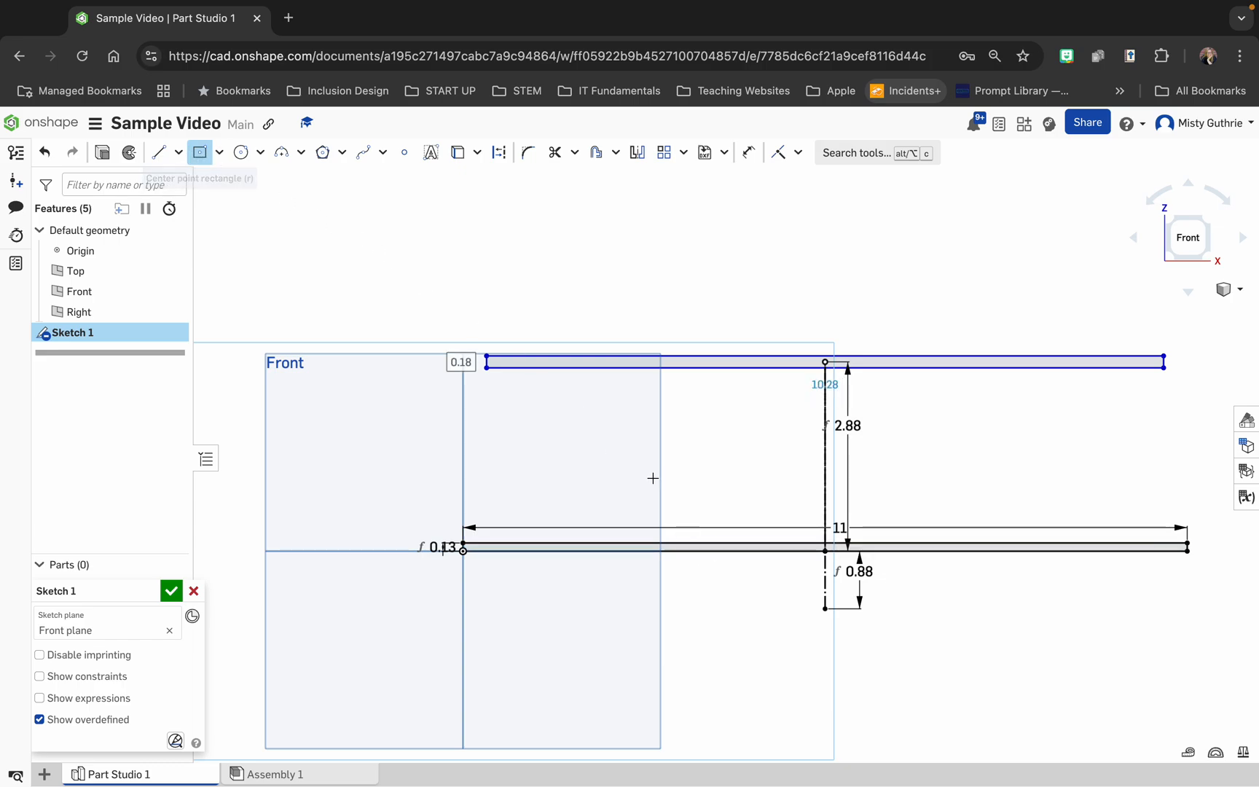
click(825, 609)
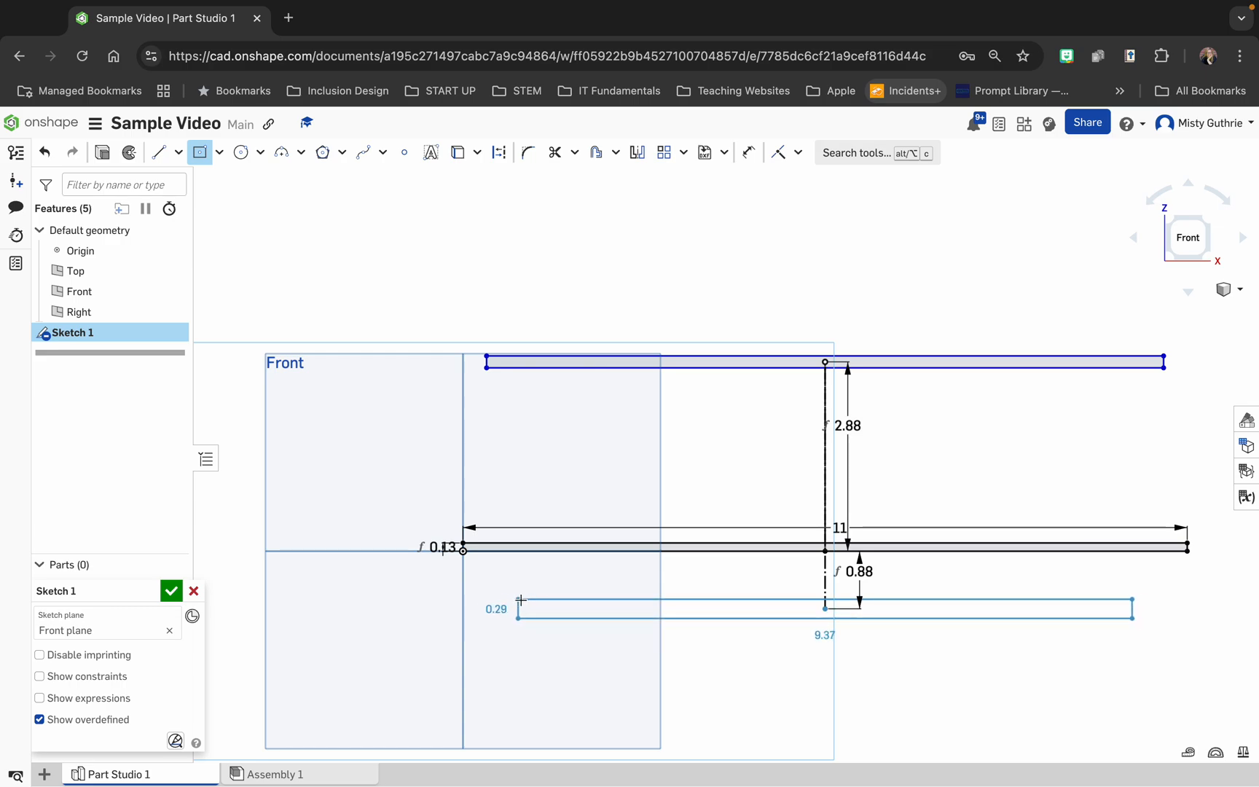
click(567, 599)
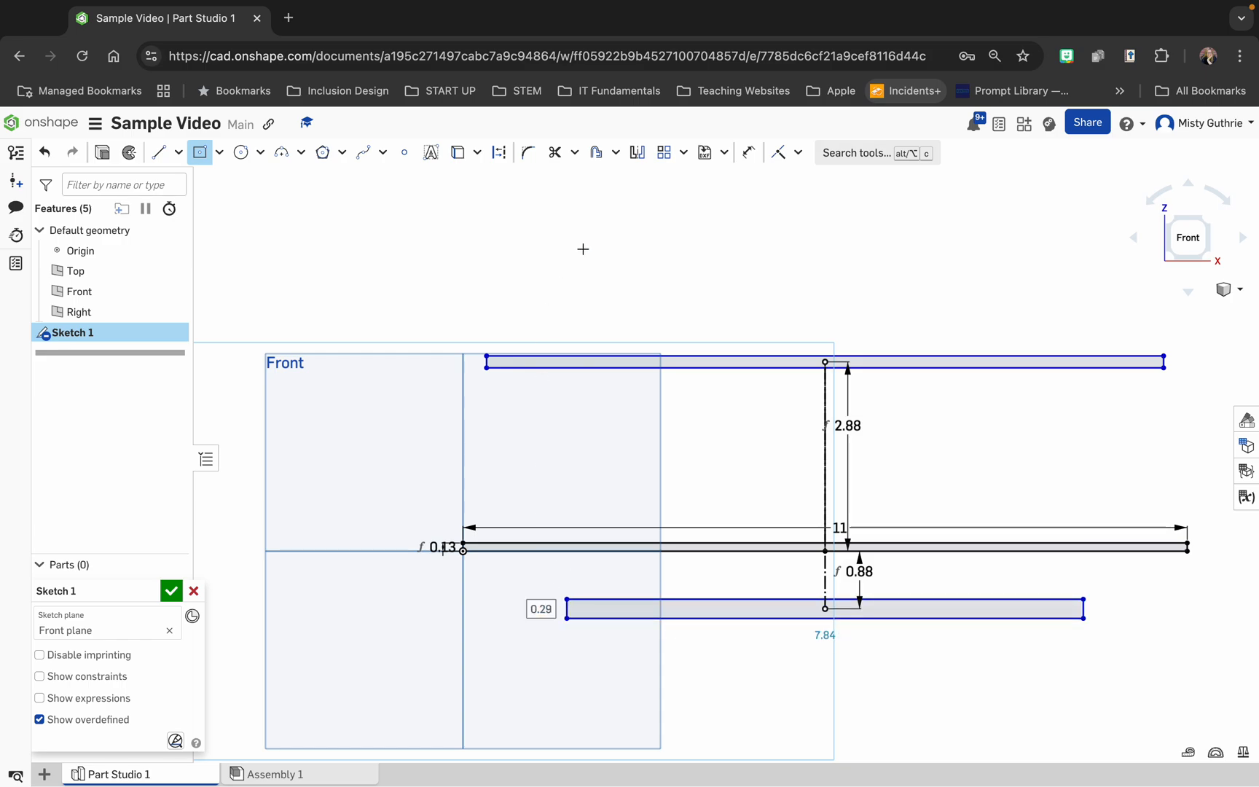
Dimension the upper rectangle's short vertical edge to 1/8 in
click(748, 155)
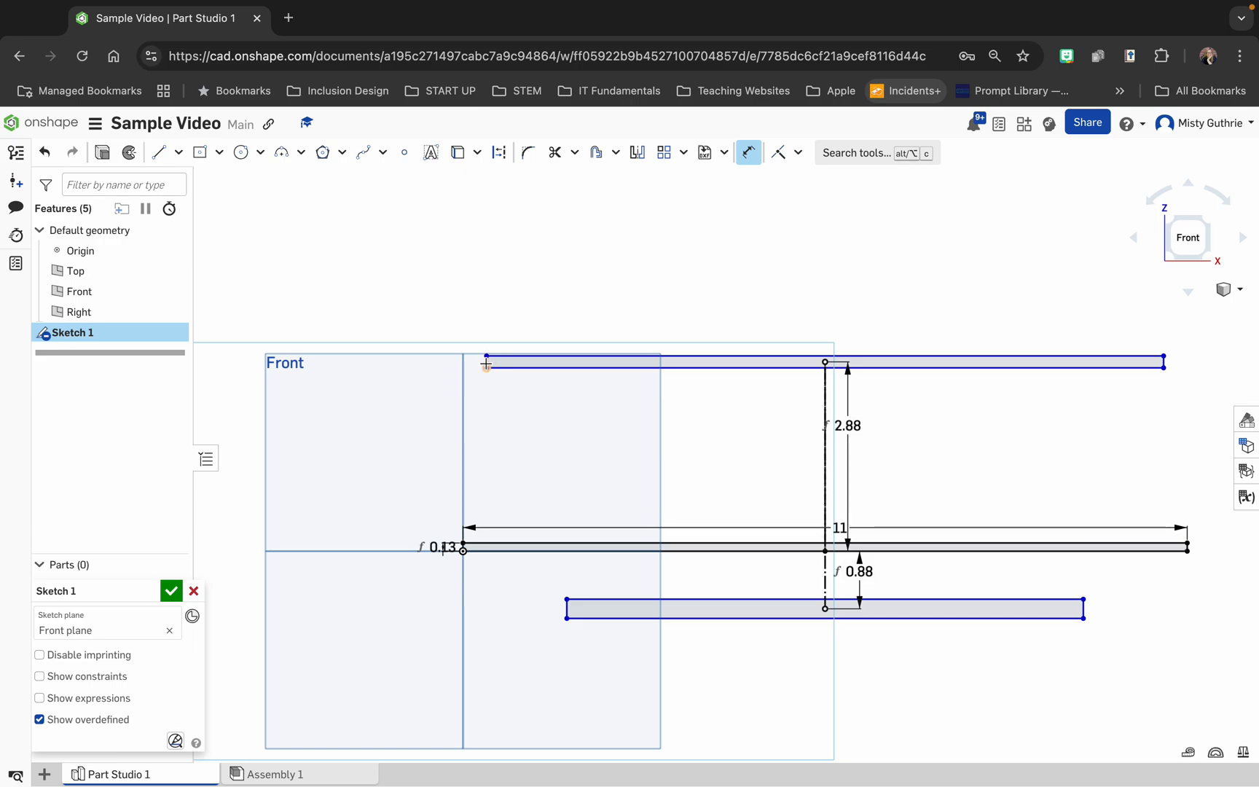
scroll(485, 362, up, 5)
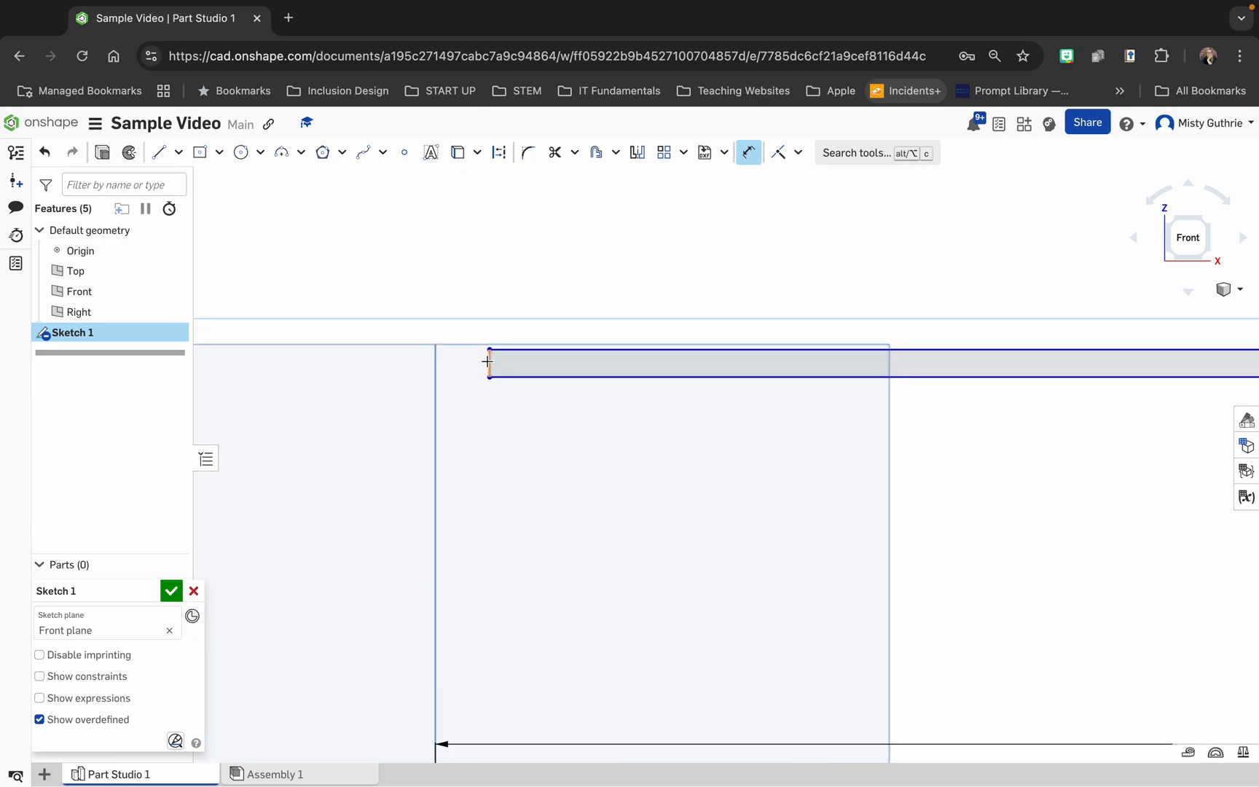
click(488, 361)
click(393, 360)
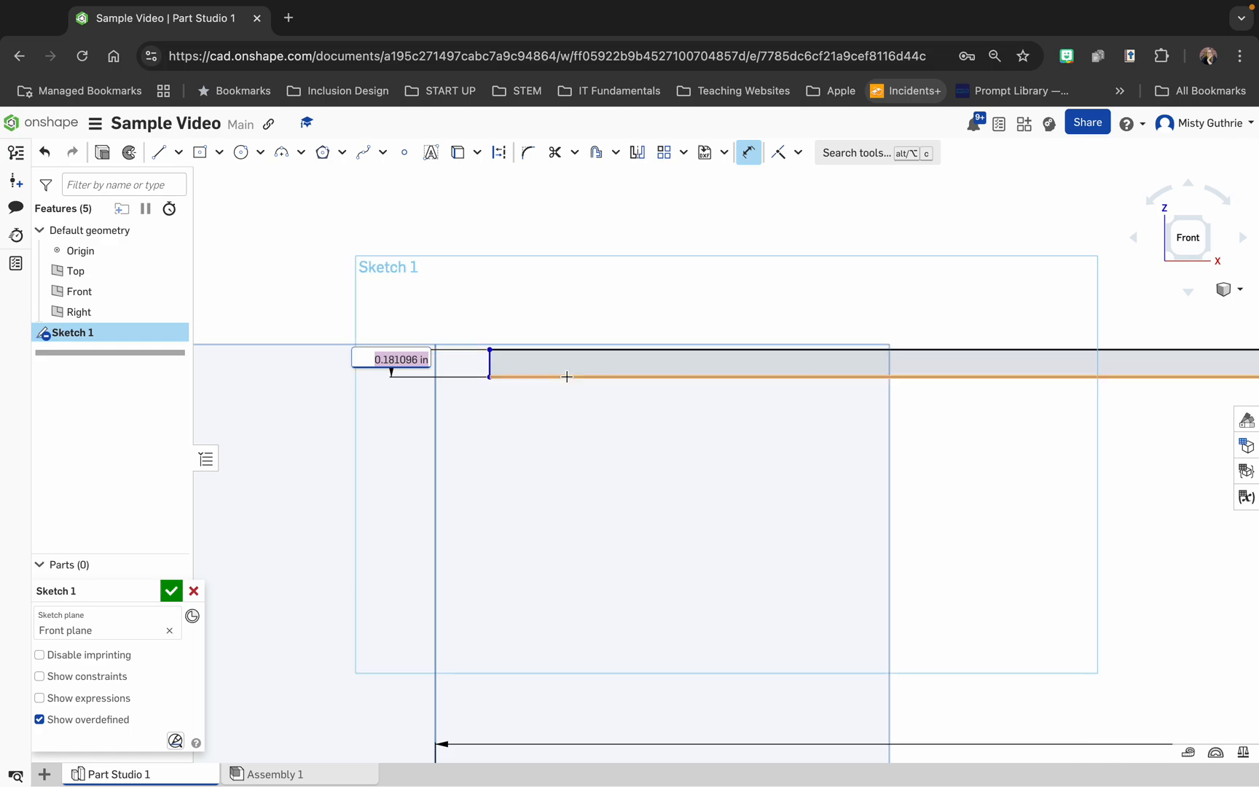
text(1/)
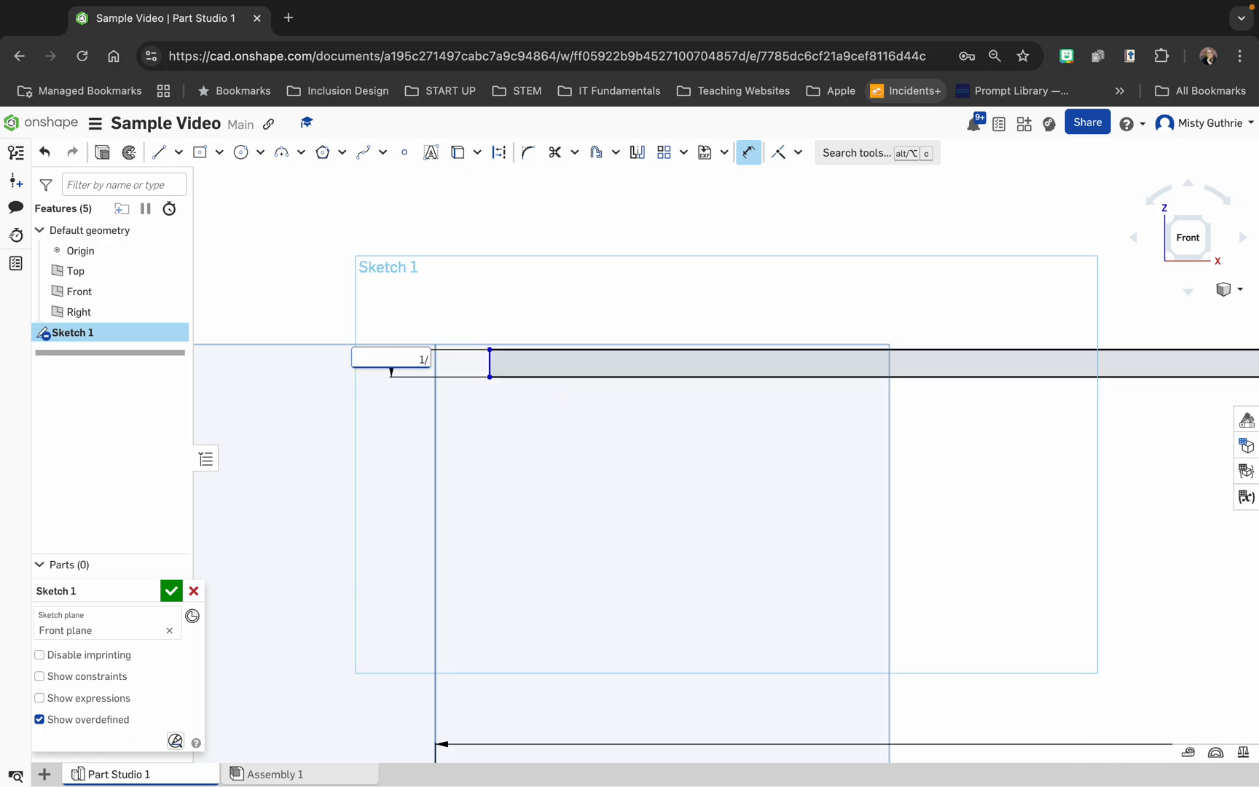
text(8)
key(Return)
Dimension the lower rectangle's short vertical edge to 1/8 in
scroll(698, 497, down, 5)
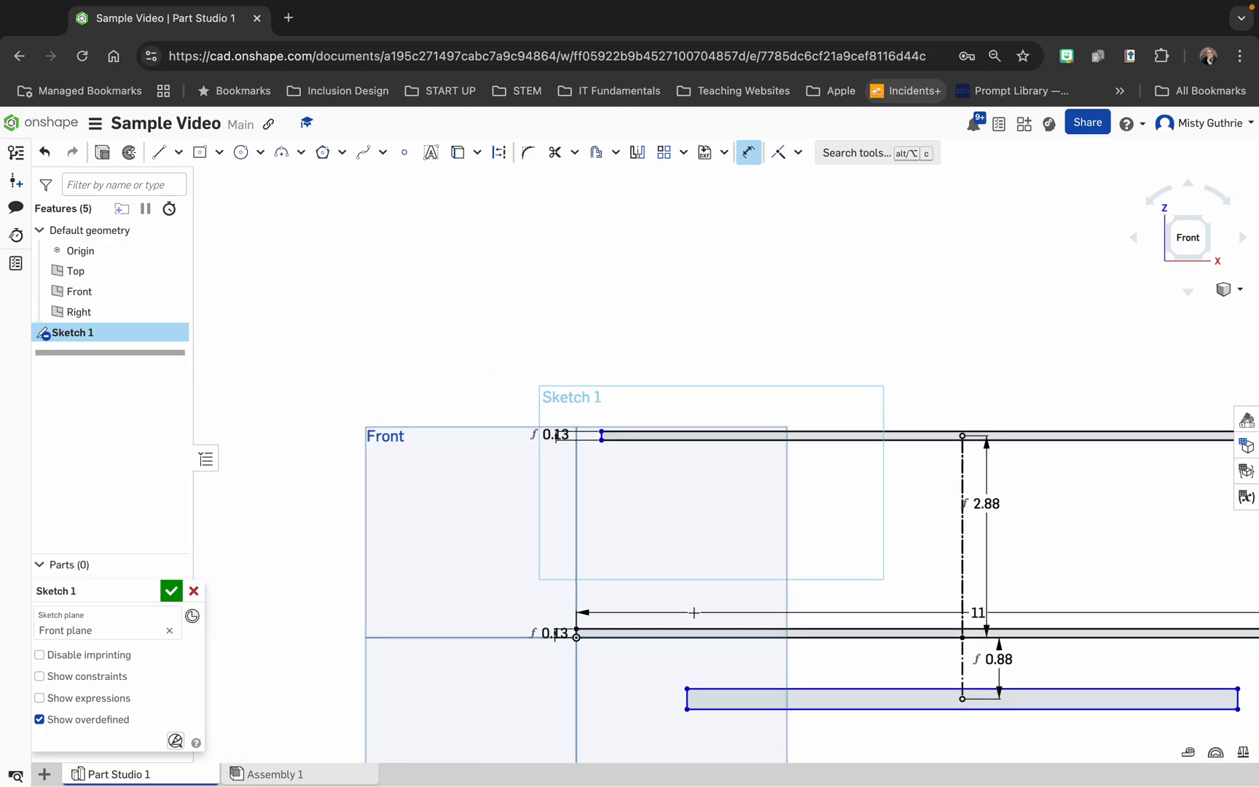
click(687, 698)
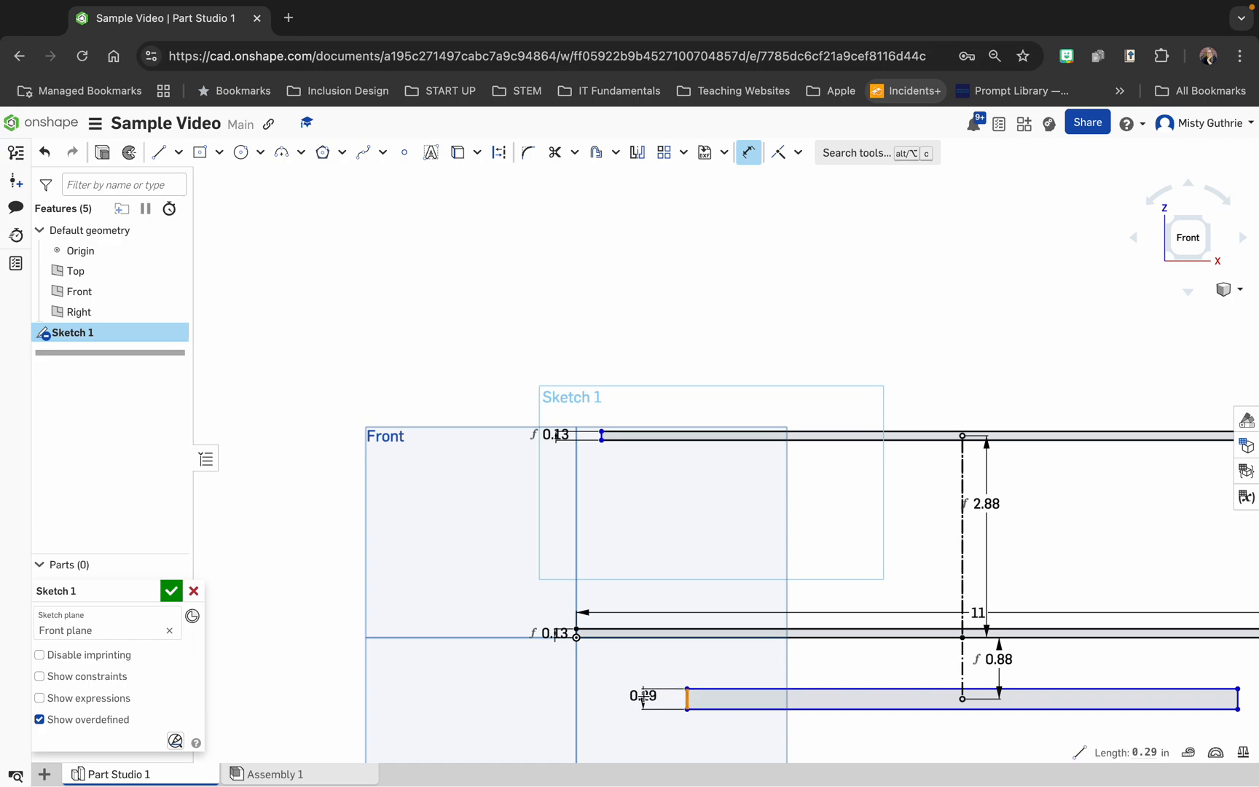
click(643, 696)
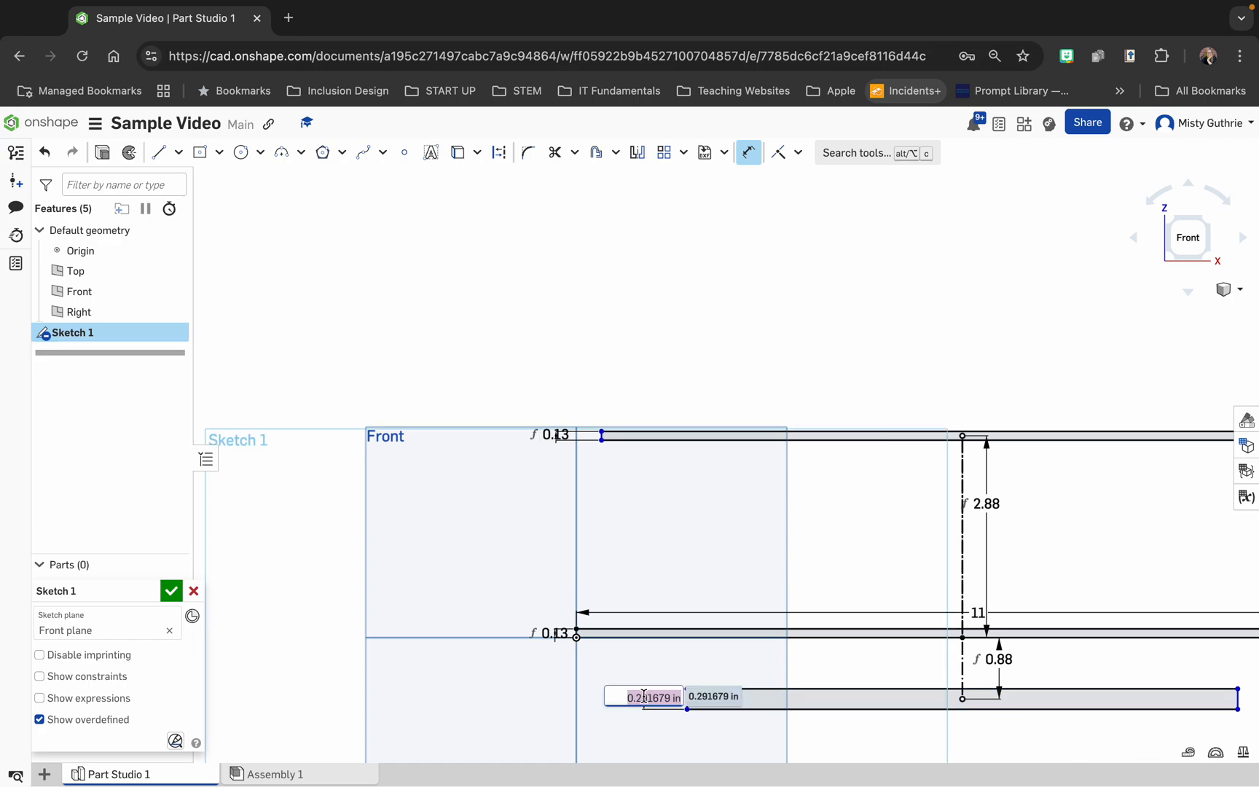
text(1/8)
key(Return)
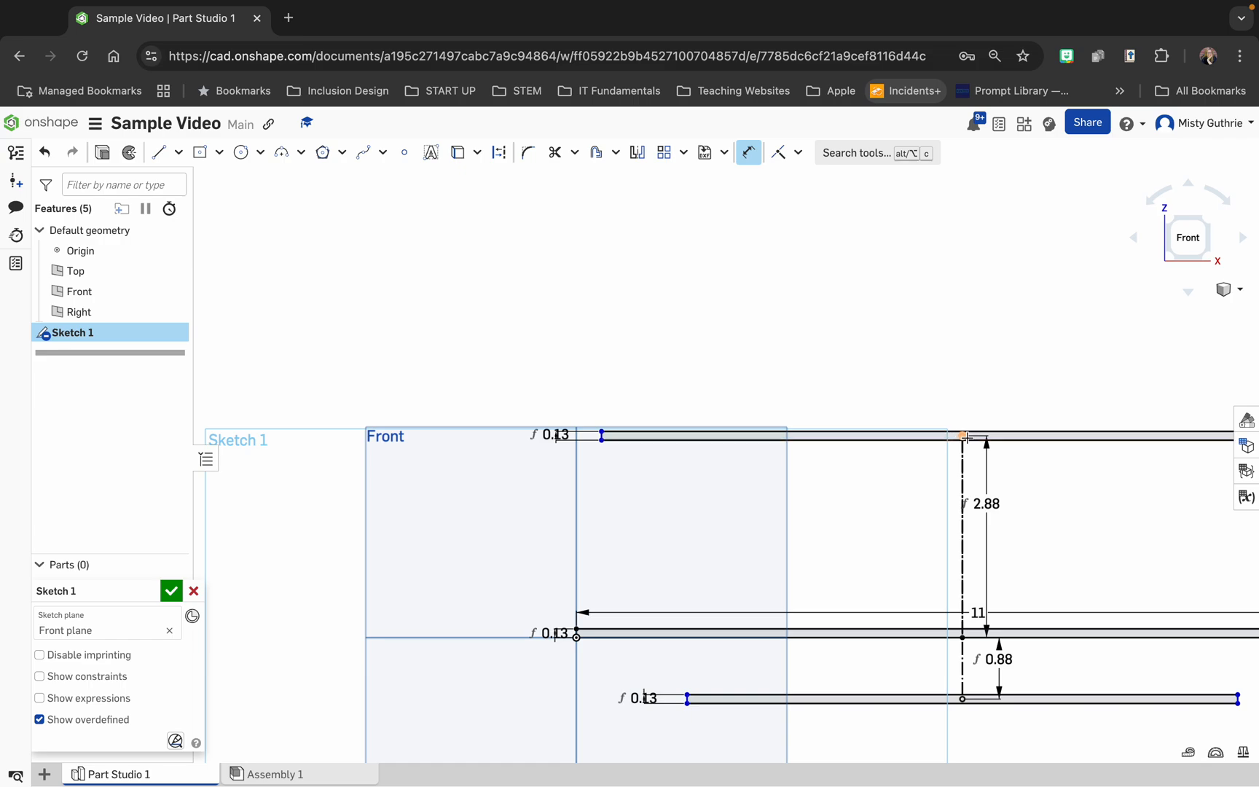
Dimension the upper rectangle's width to 9 in and the lower rectangle's width to 8 in
click(746, 440)
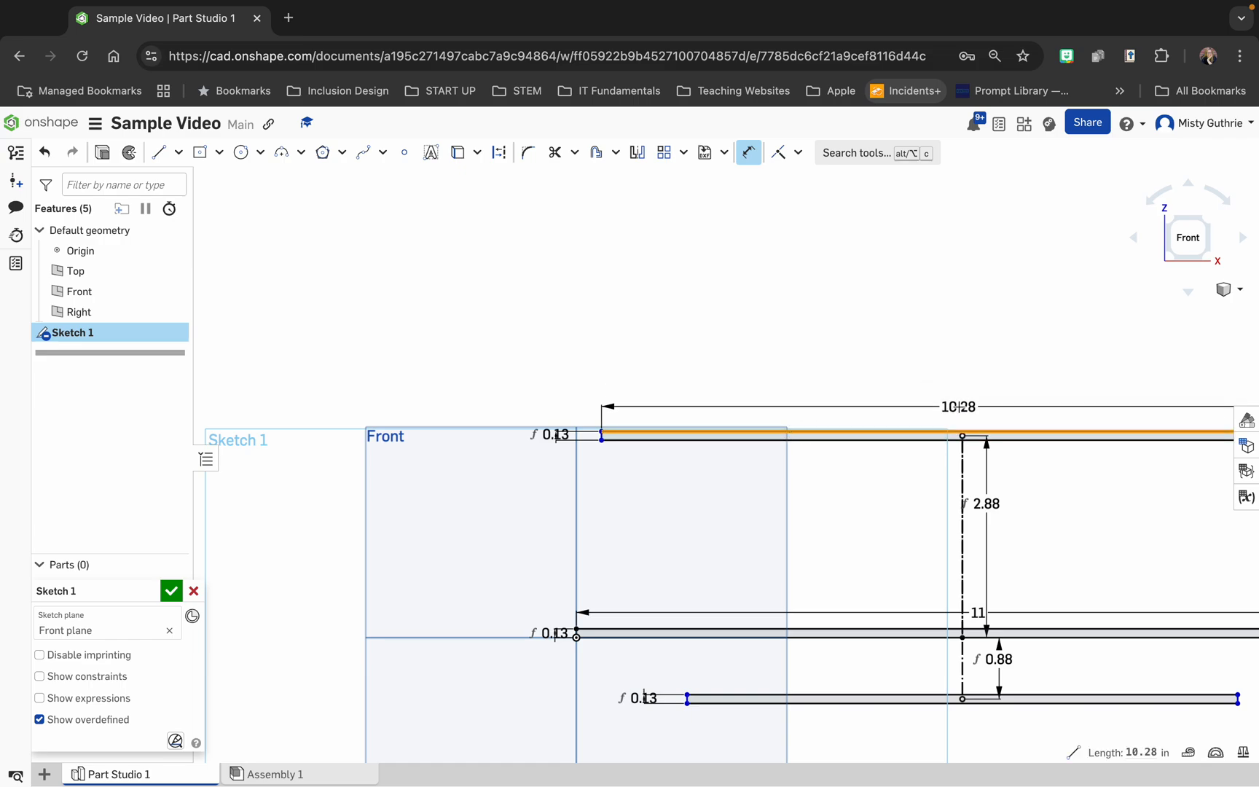
click(959, 406)
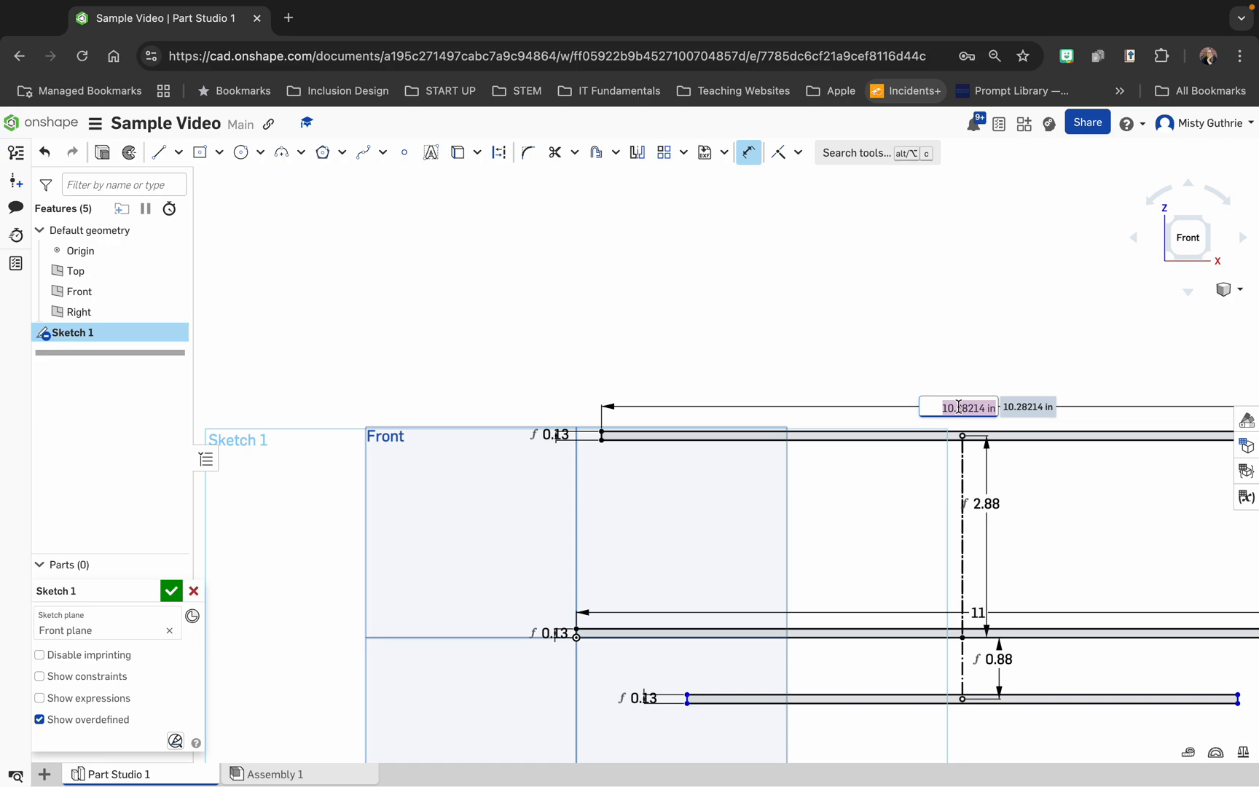
text(9)
key(Return)
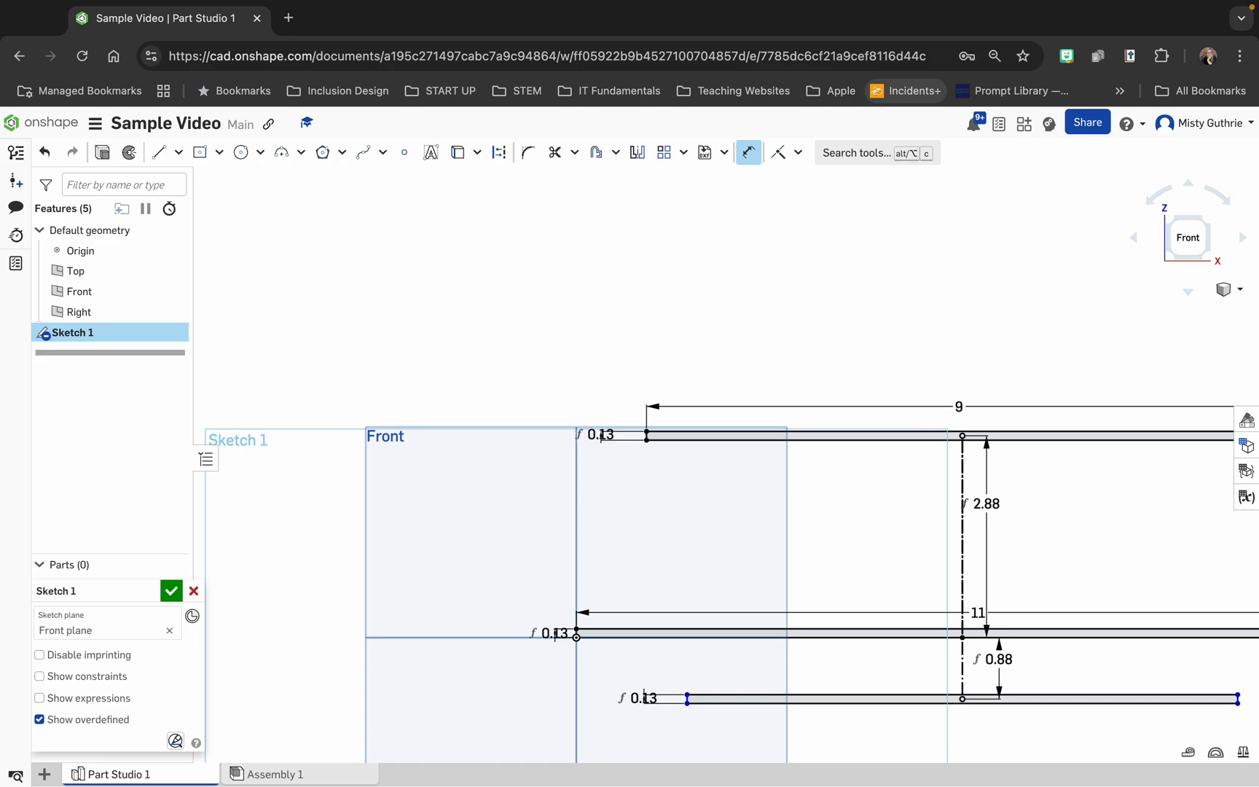
click(948, 704)
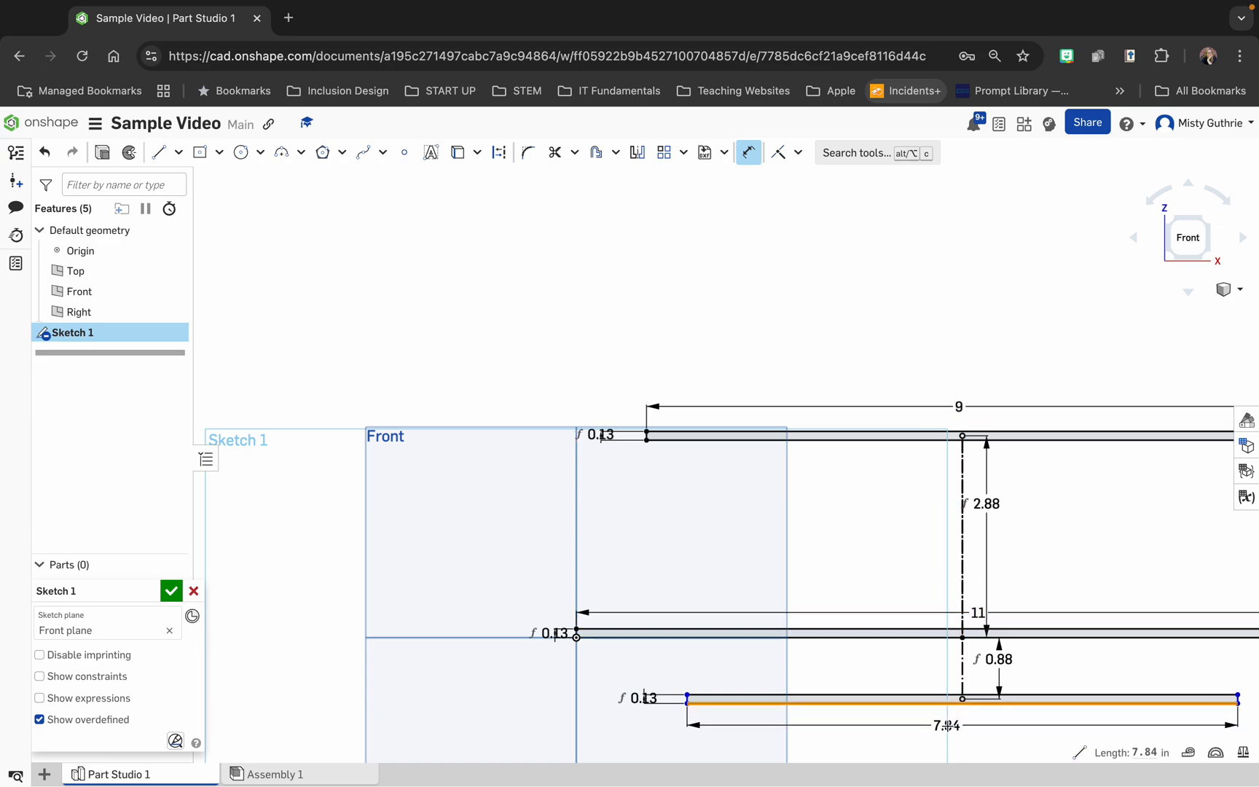
click(967, 728)
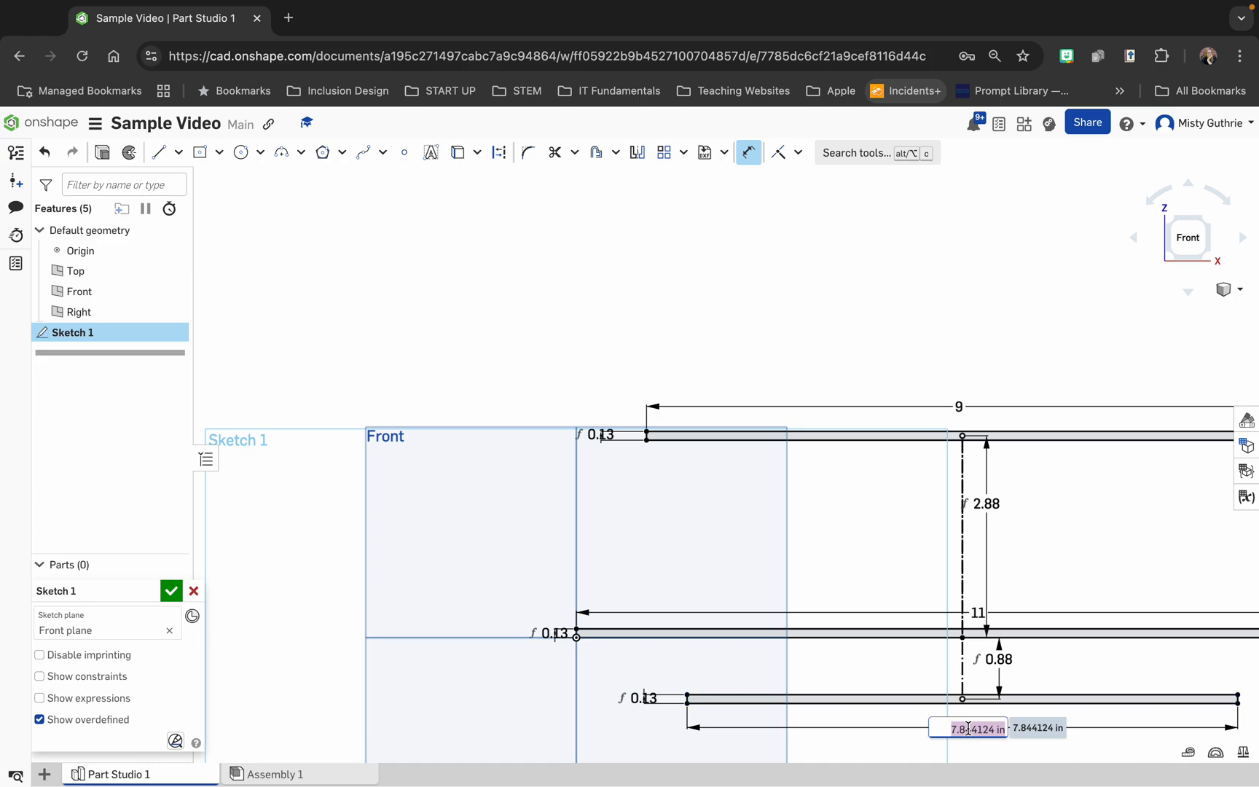
text(8)
key(Return)
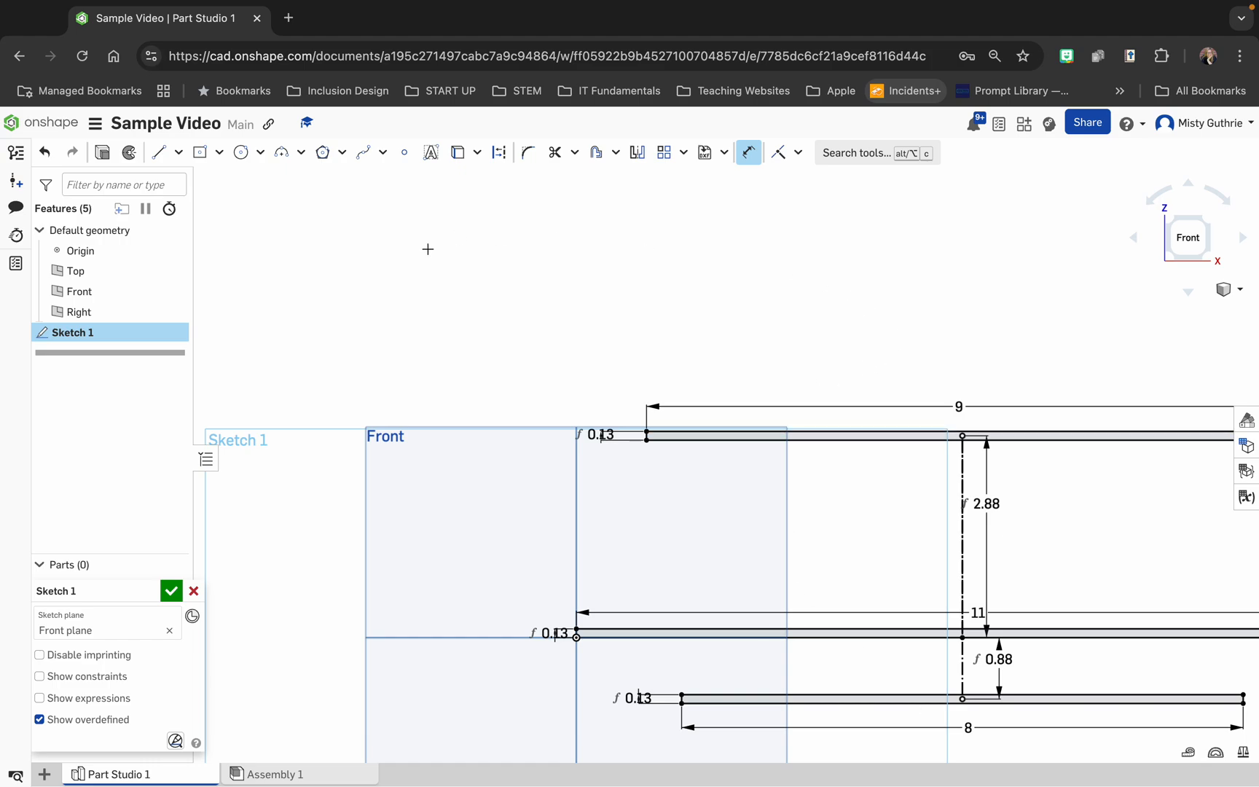
Sketch a corner rectangle about 0.18 in wide and 0.81 in high from the lower rectangle's top-left corner up to the middle rectangle's bottom edge
click(219, 151)
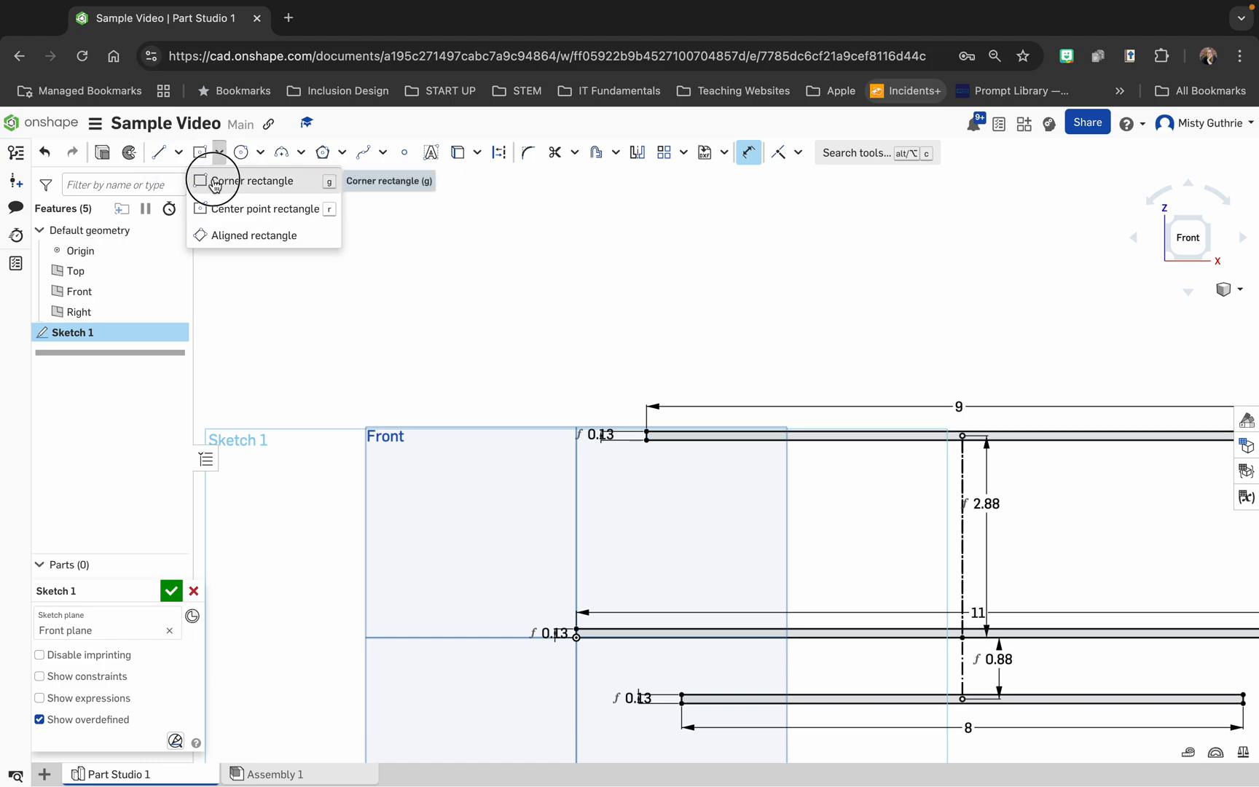
click(215, 182)
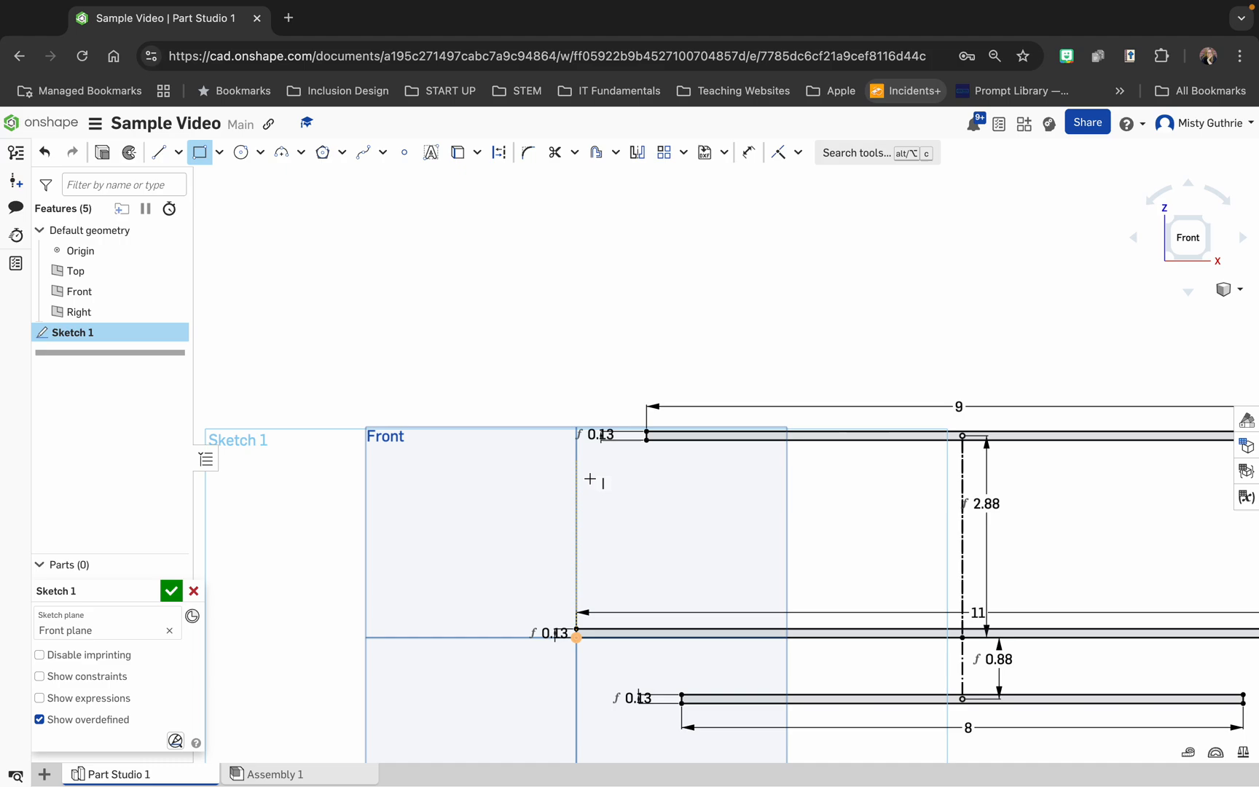
click(681, 698)
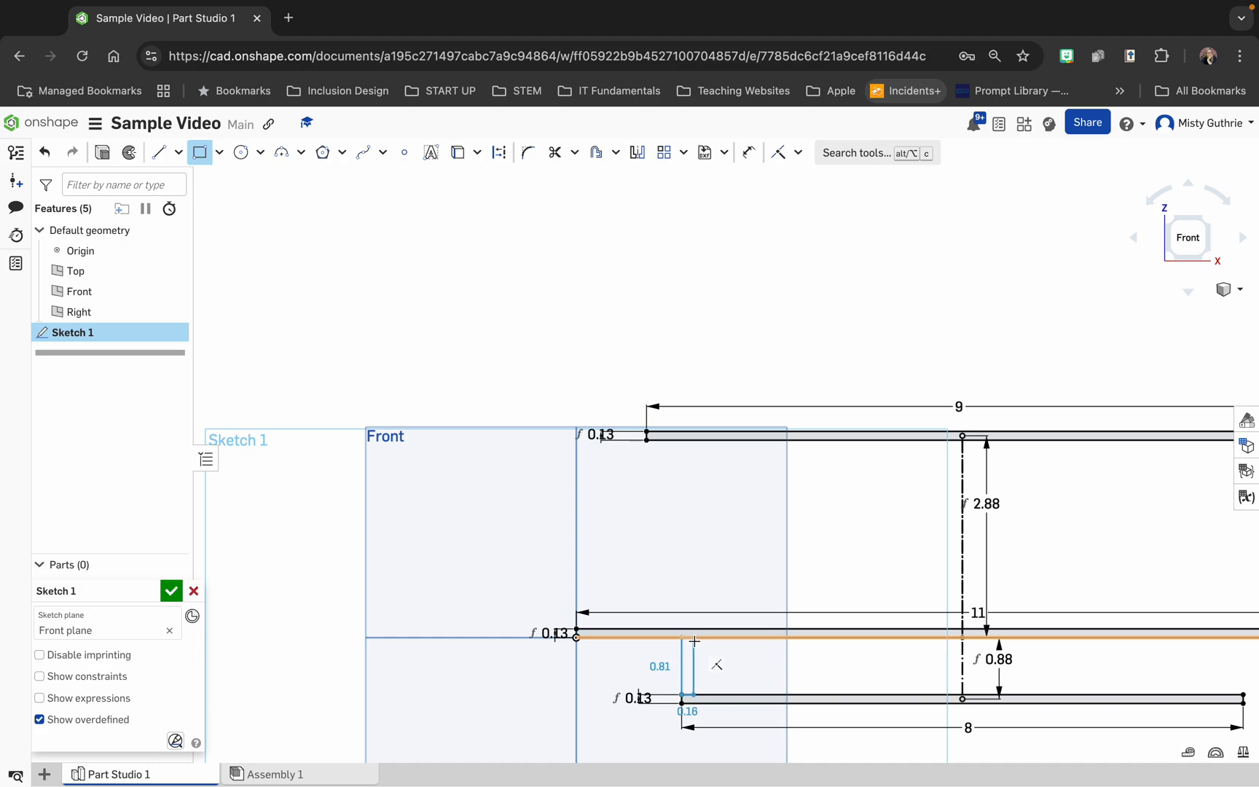
click(695, 639)
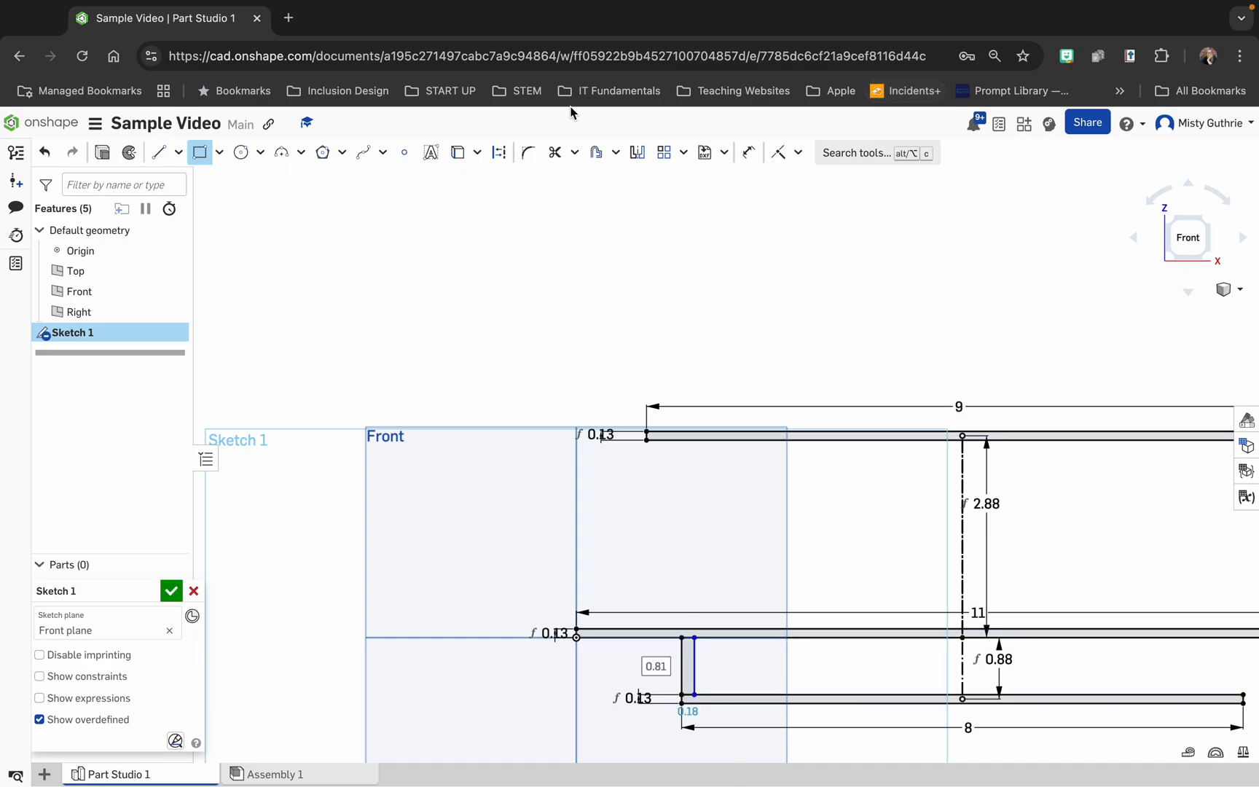
Dimension the width of the small vertical rectangle between the middle and lower rectangles to 1/8 in
click(749, 153)
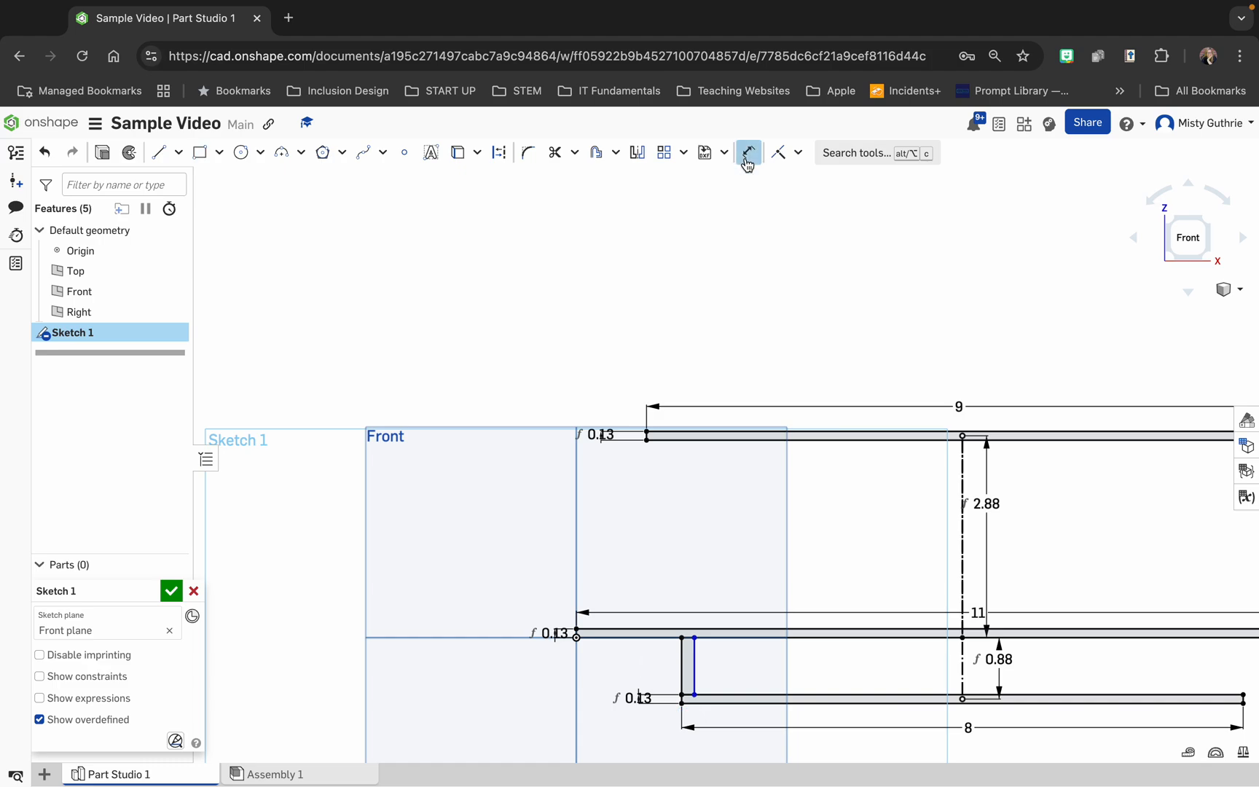
click(683, 656)
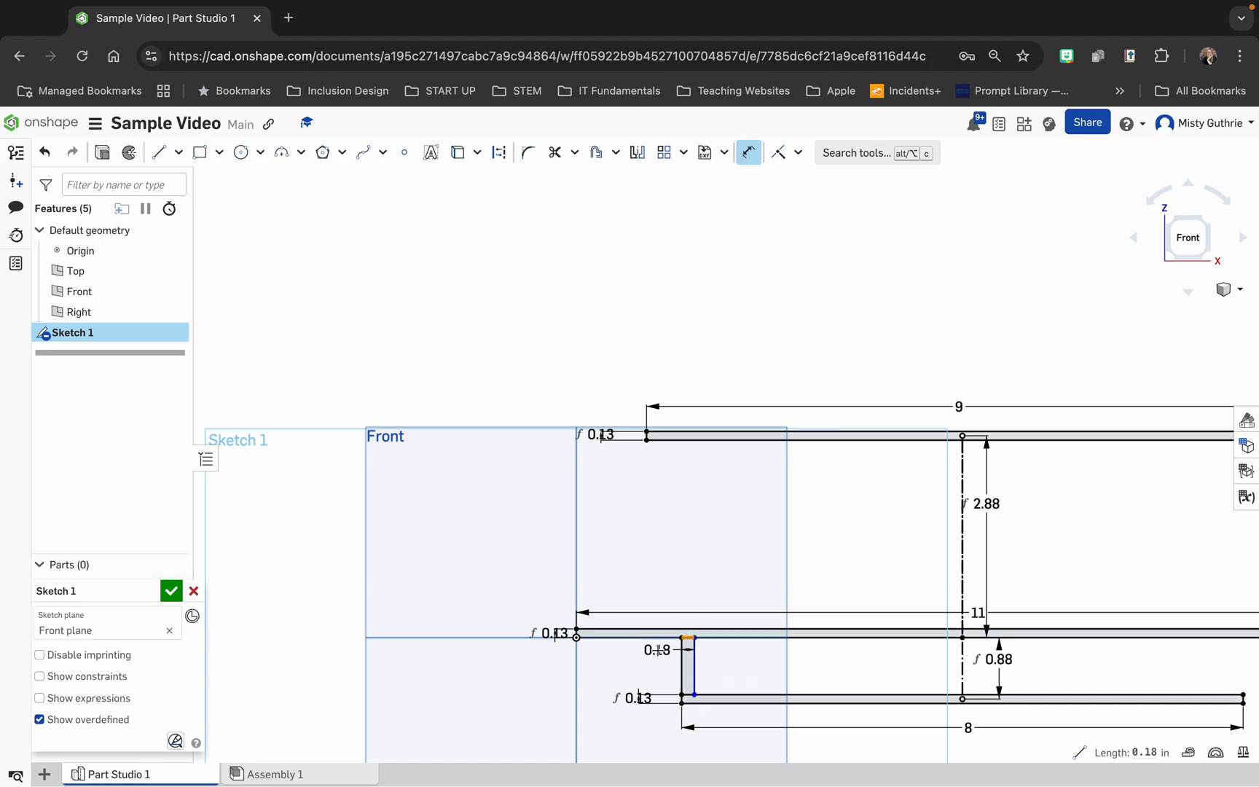
click(685, 691)
text(1/8)
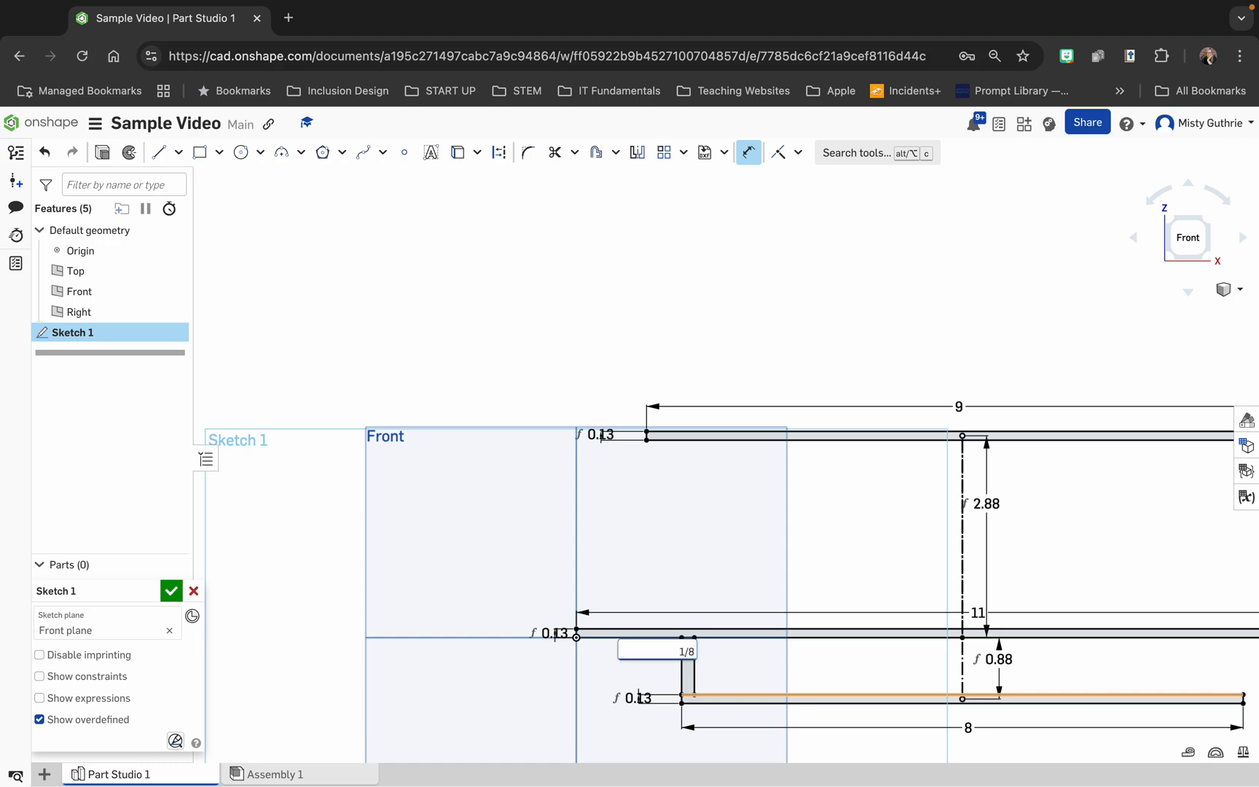
key(Return)
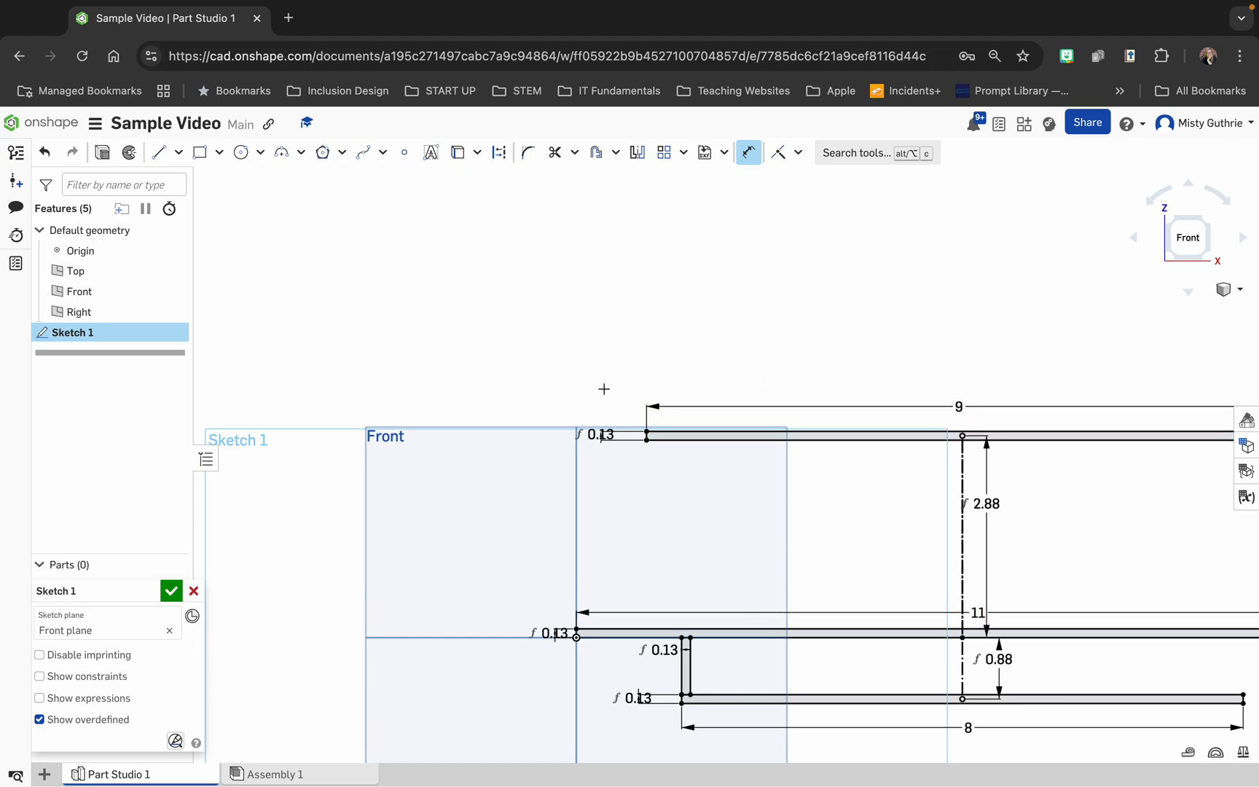
Split the upper rectangle's bottom edge at two points, one on each side of the vertical construction line
scroll(839, 497, down, 5)
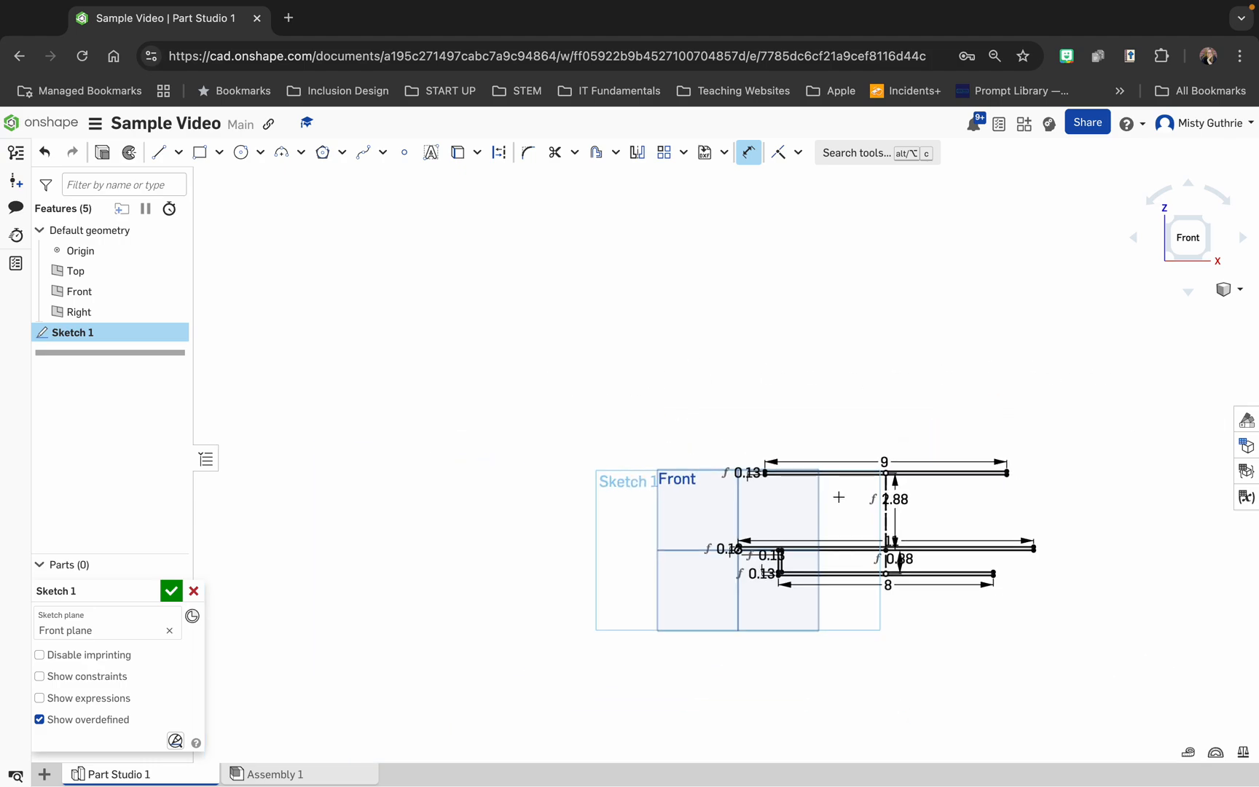
scroll(839, 497, up, 3)
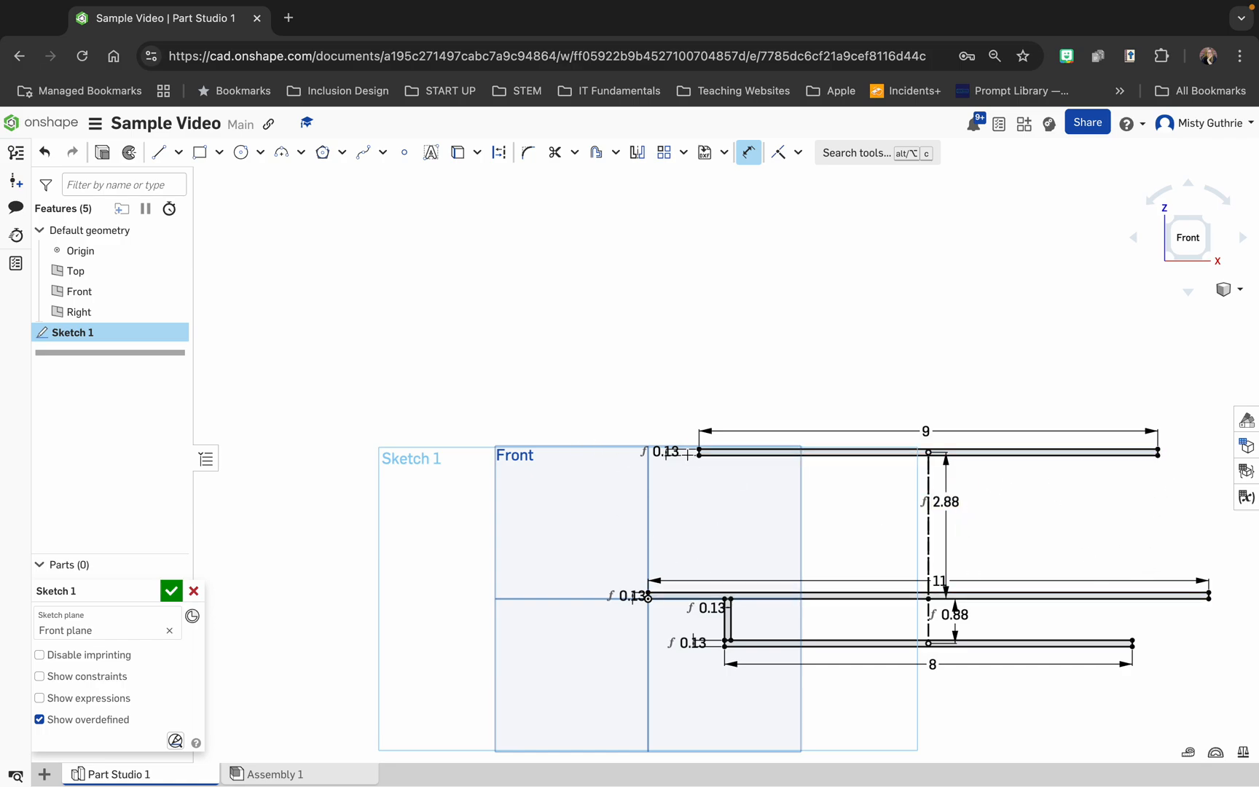
click(574, 152)
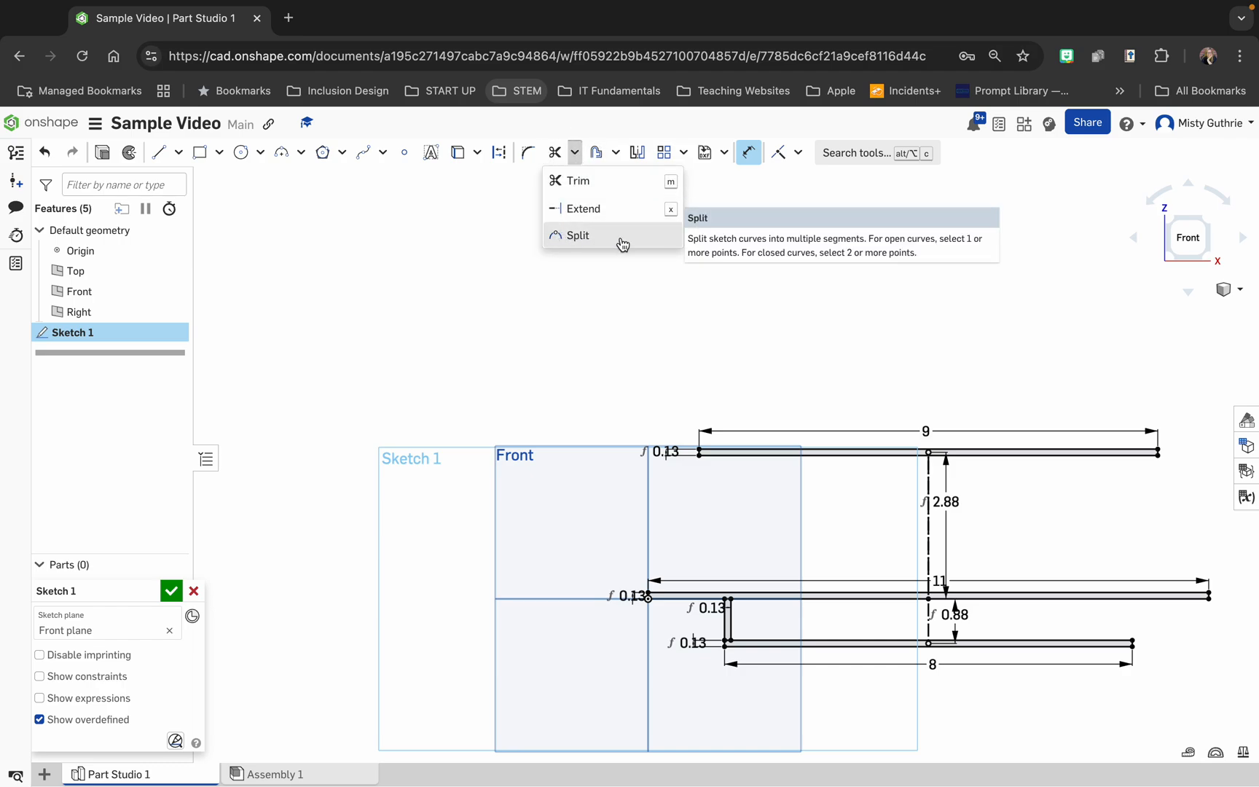
click(580, 236)
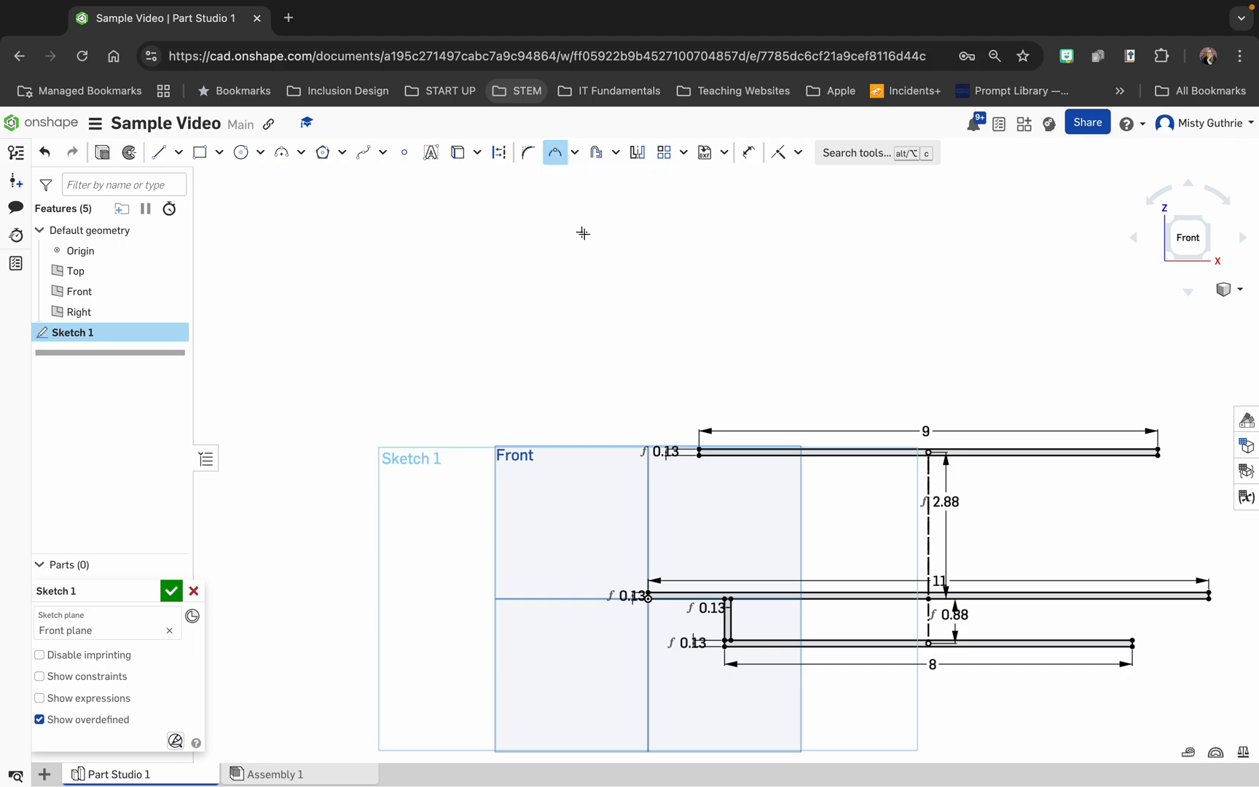
click(835, 459)
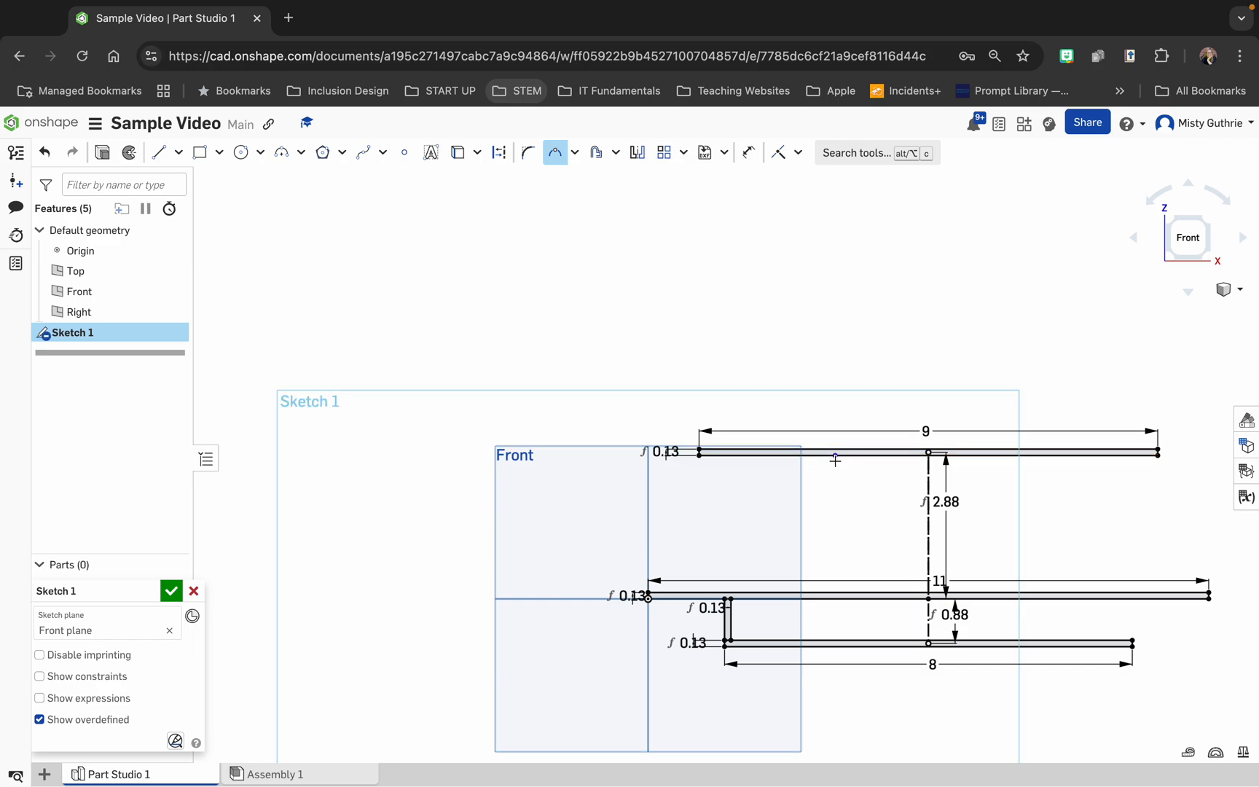
click(995, 457)
Dimension the left segment of the upper rectangle's split bottom edge to 3 in
click(749, 152)
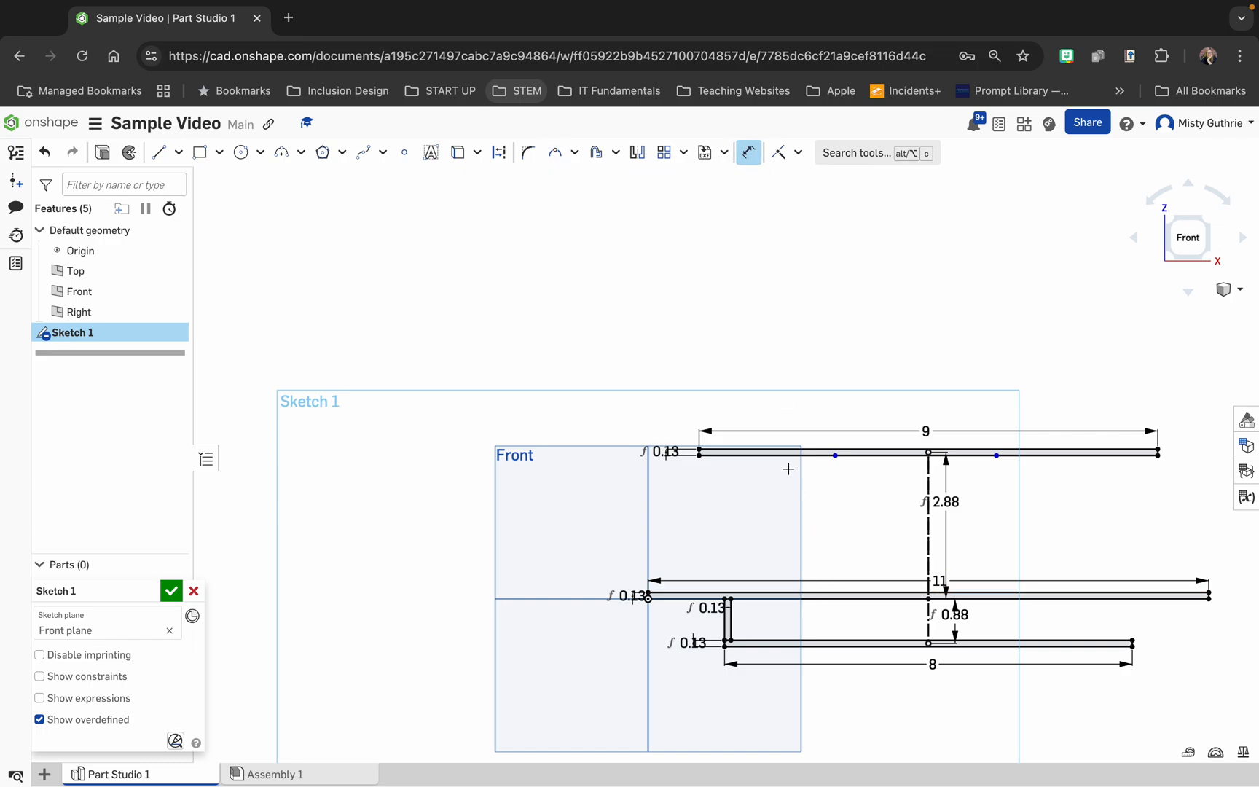
click(771, 453)
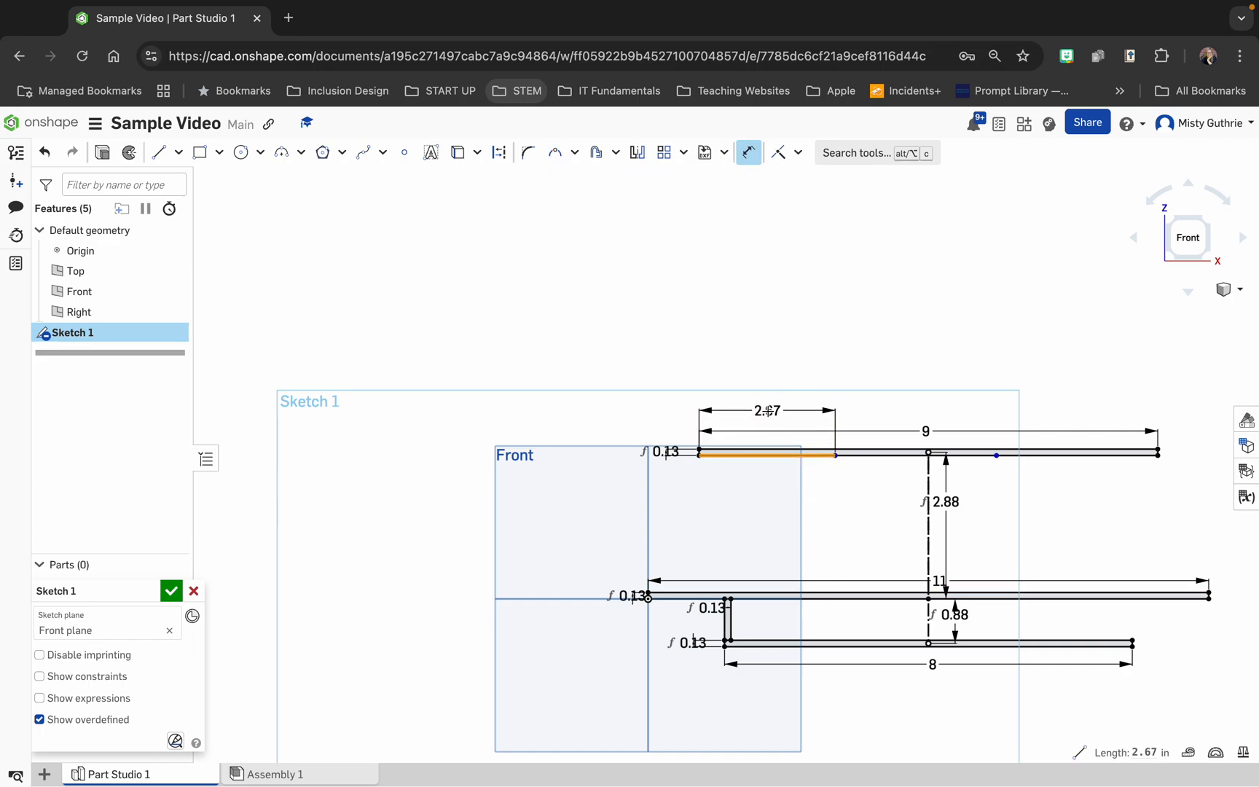
click(782, 410)
text(32)
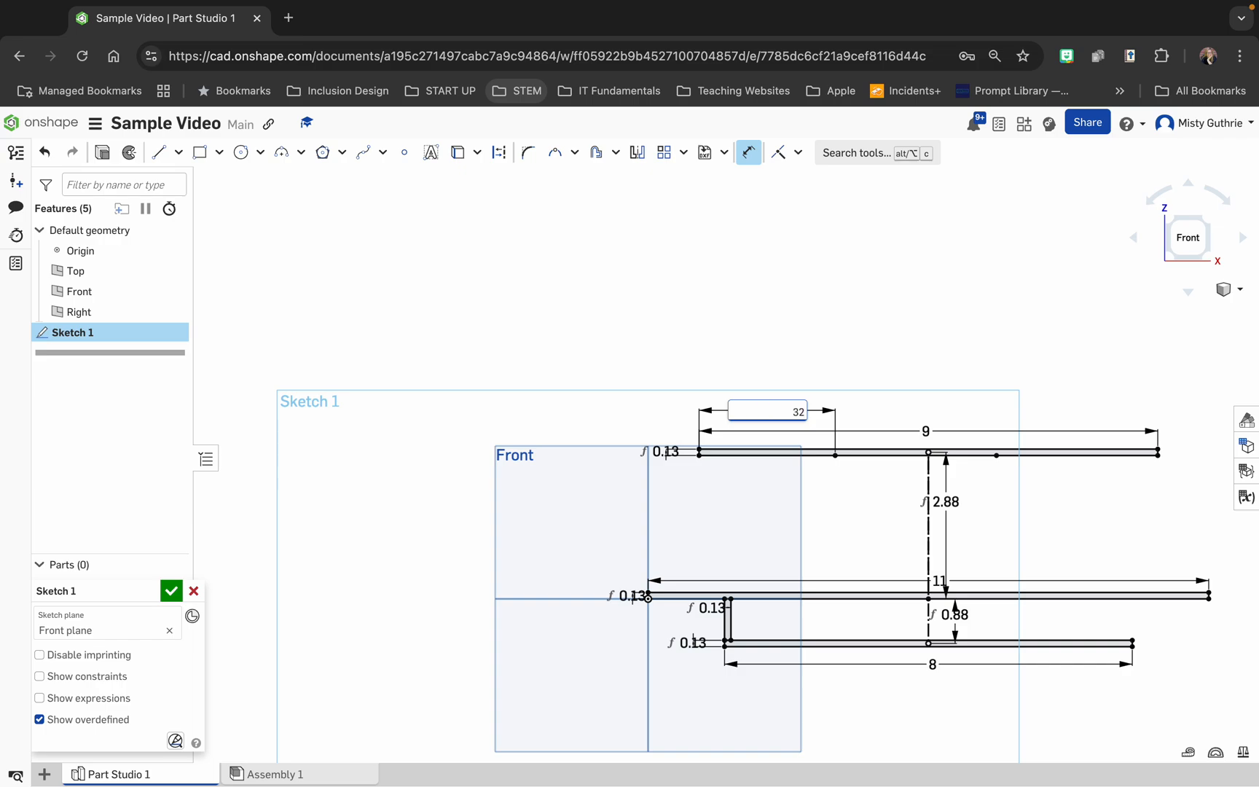
key(Return)
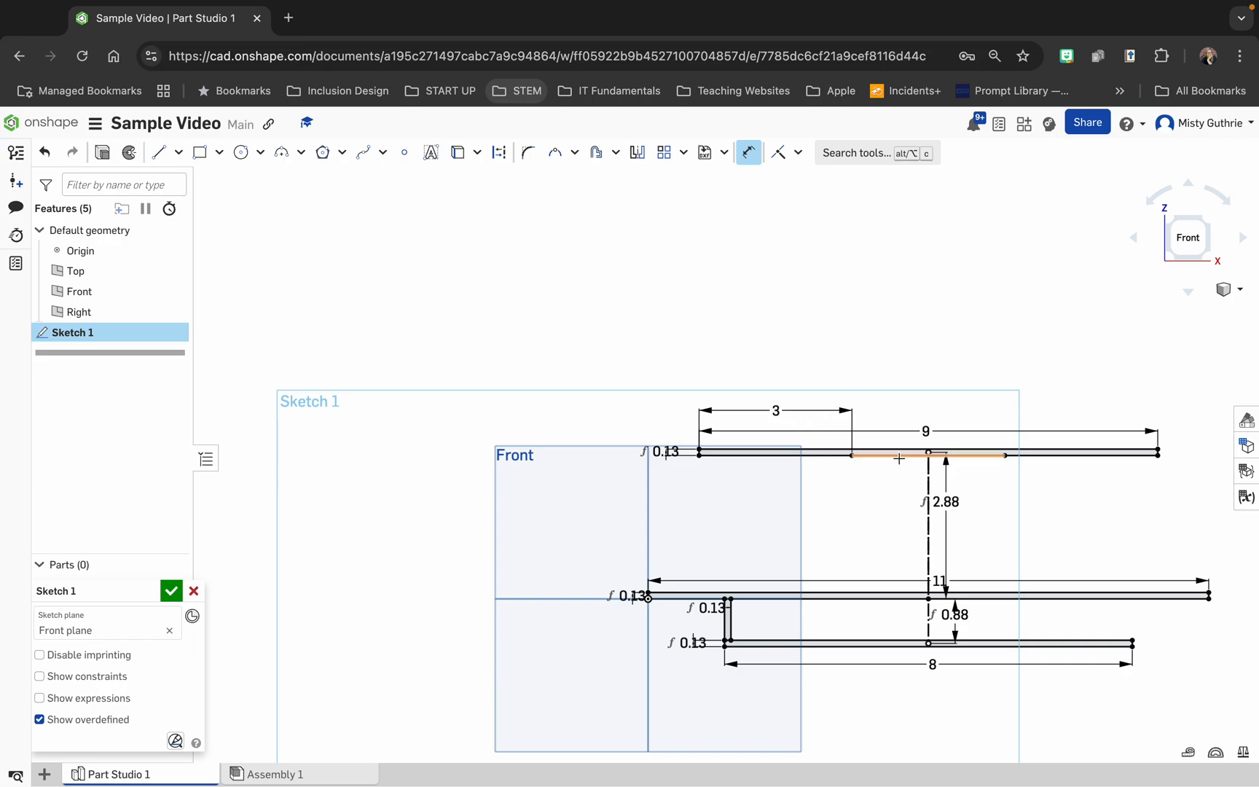
Try to dimension the middle segment of the upper rectangle's bottom edge at 3 in, and delete that dimension
click(899, 458)
click(926, 410)
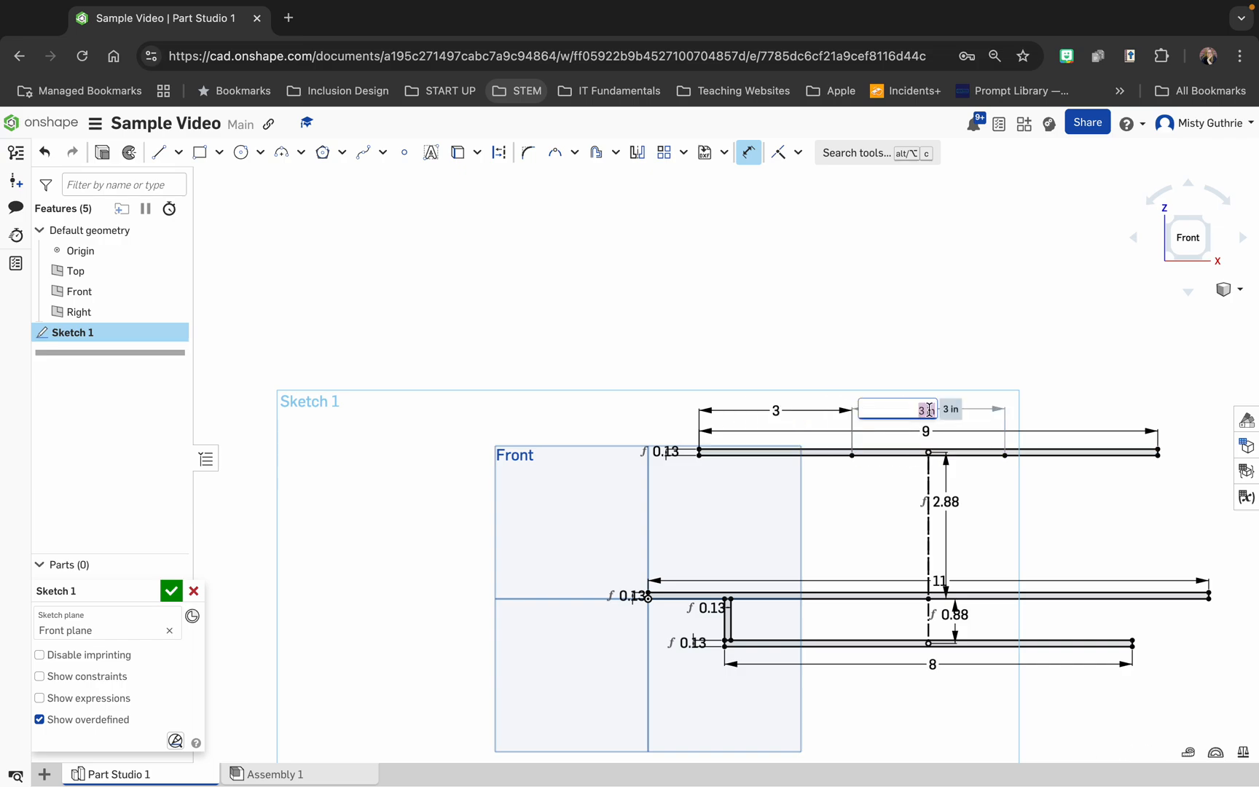
key(Return)
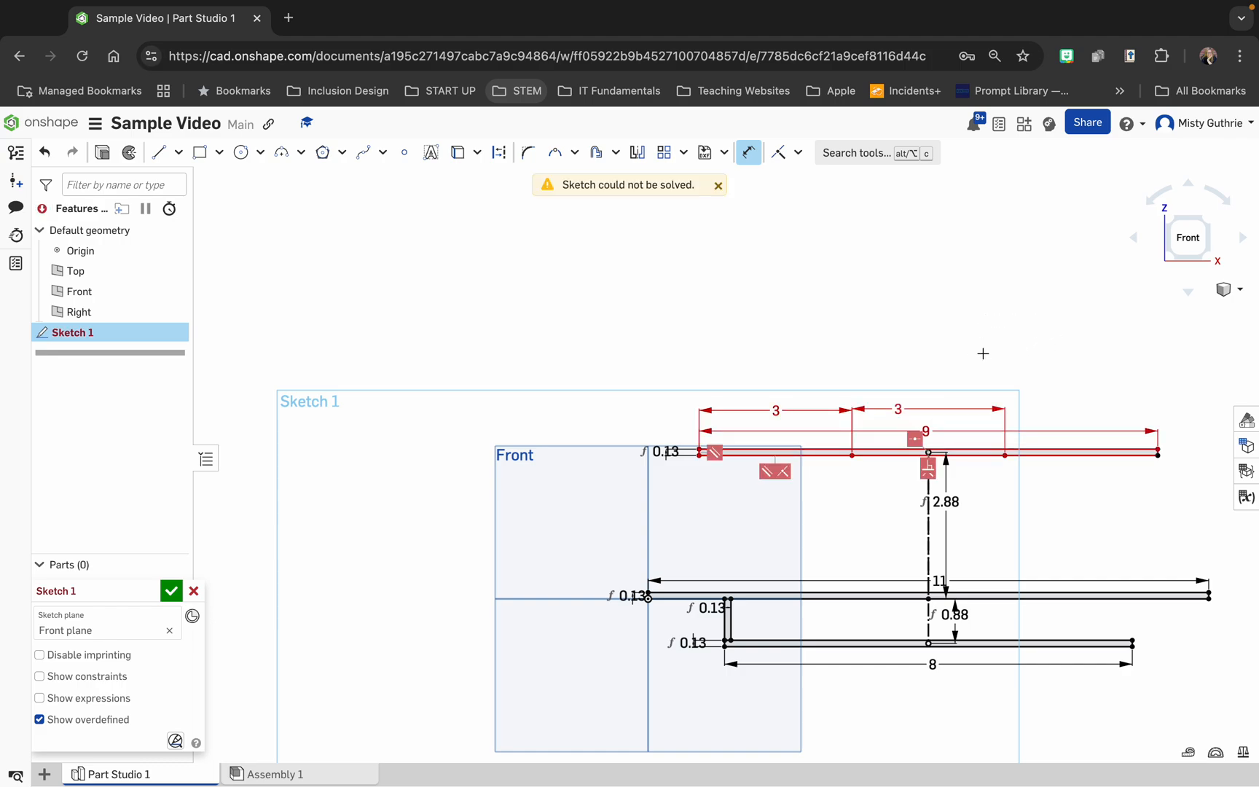
click(898, 410)
key(Delete)
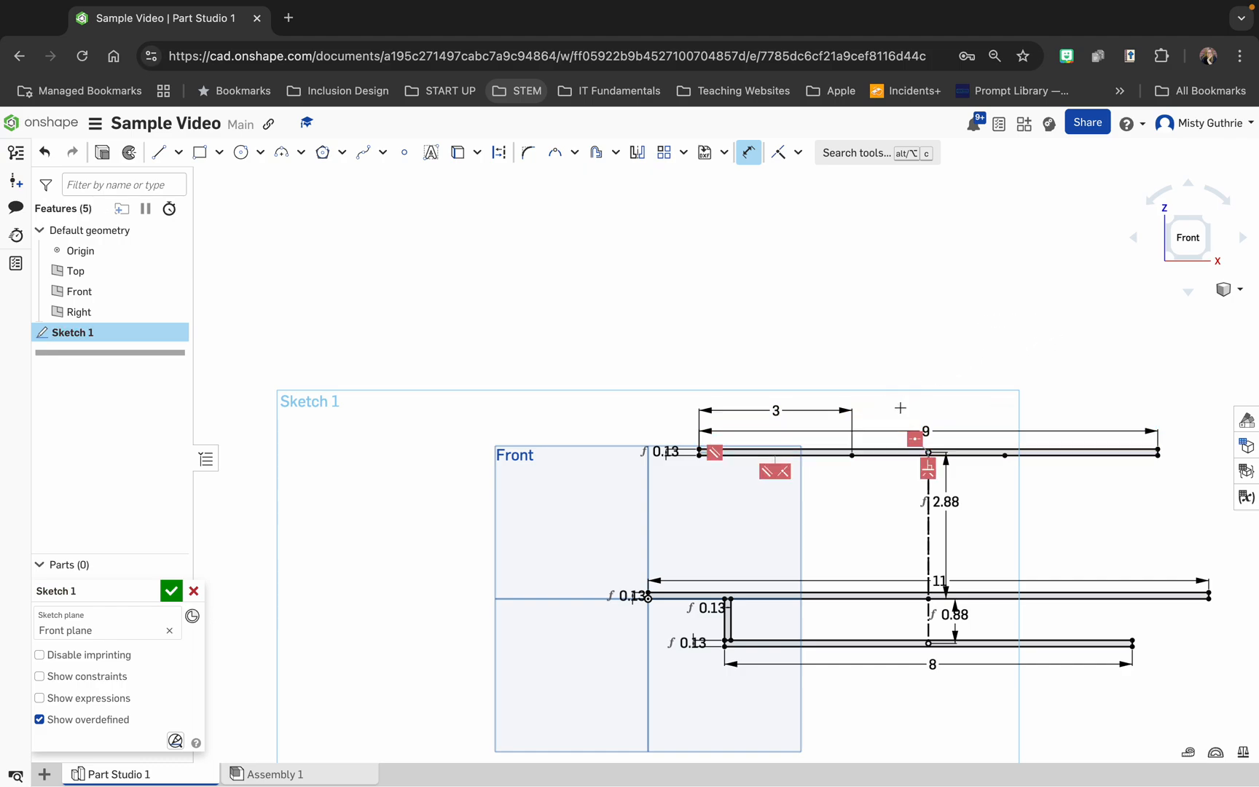
Dimension the right and middle segments of the upper rectangle's bottom edge, accepting 3 in for each
click(1042, 454)
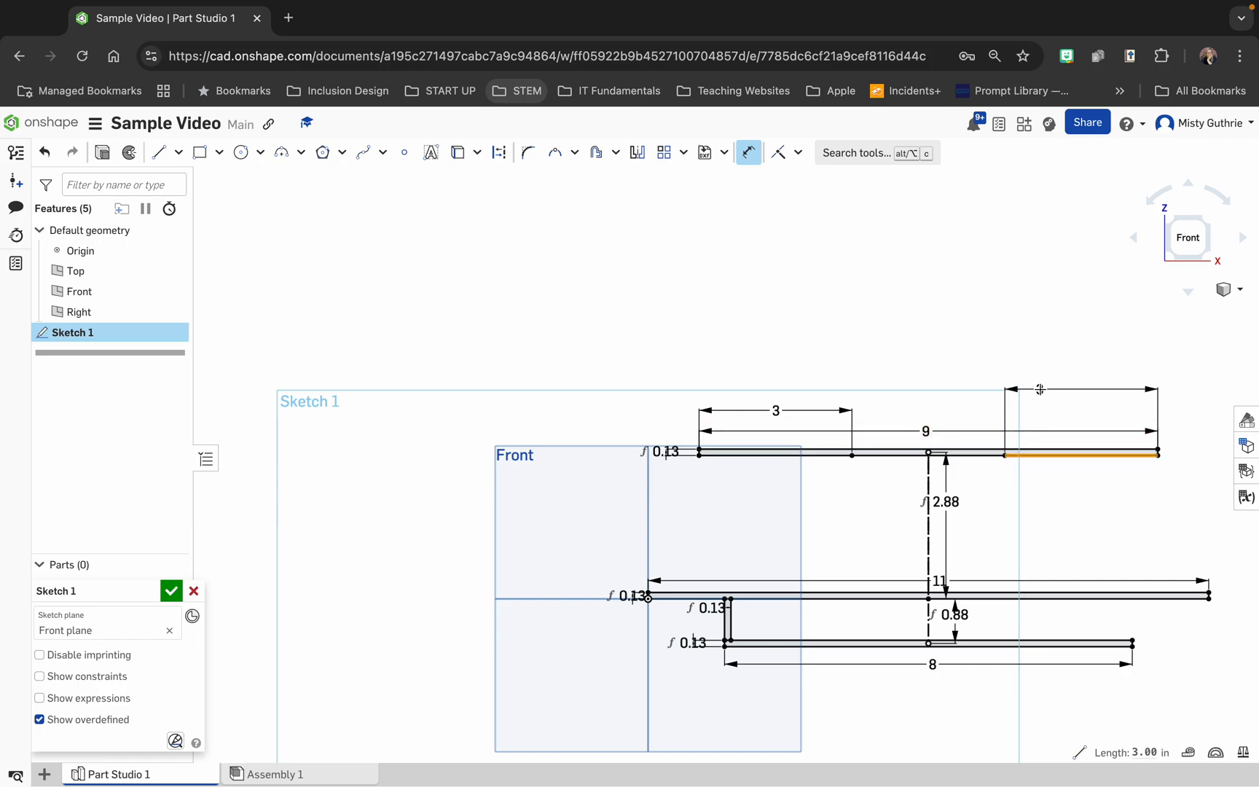
click(1050, 406)
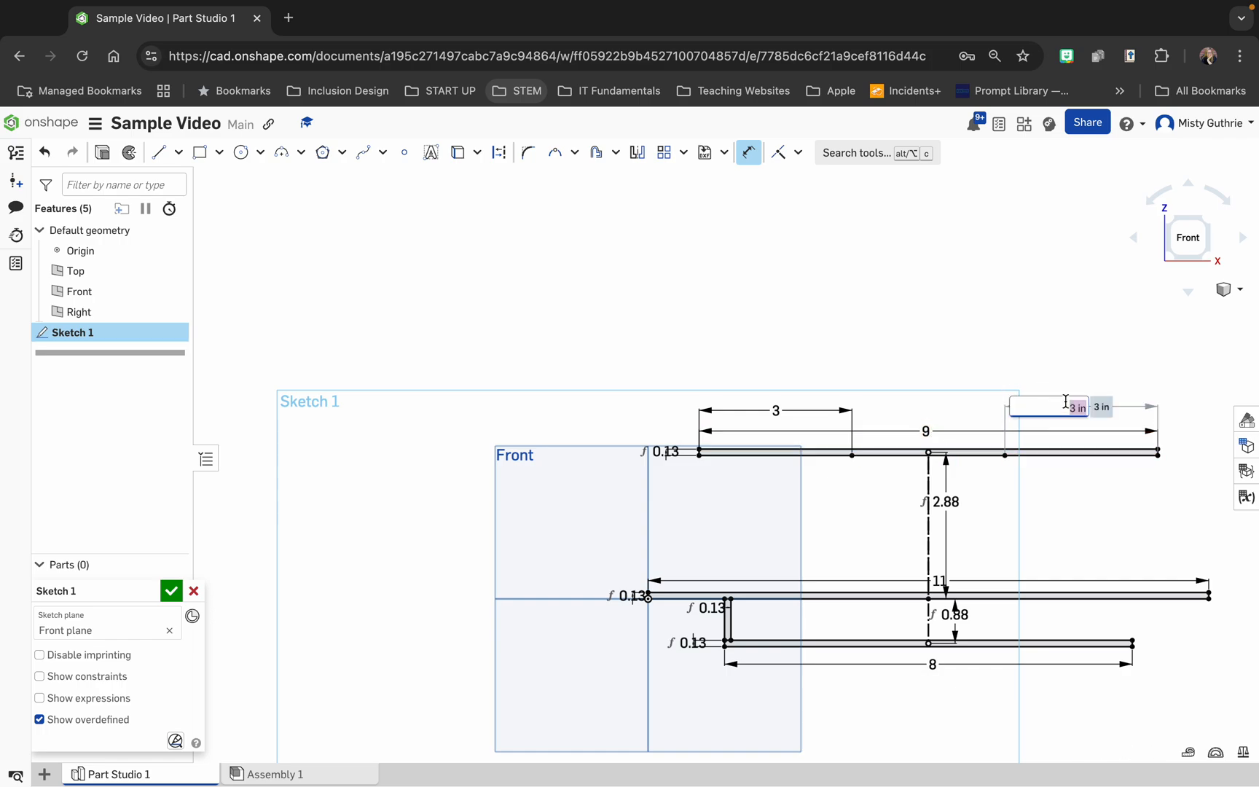
key(Return)
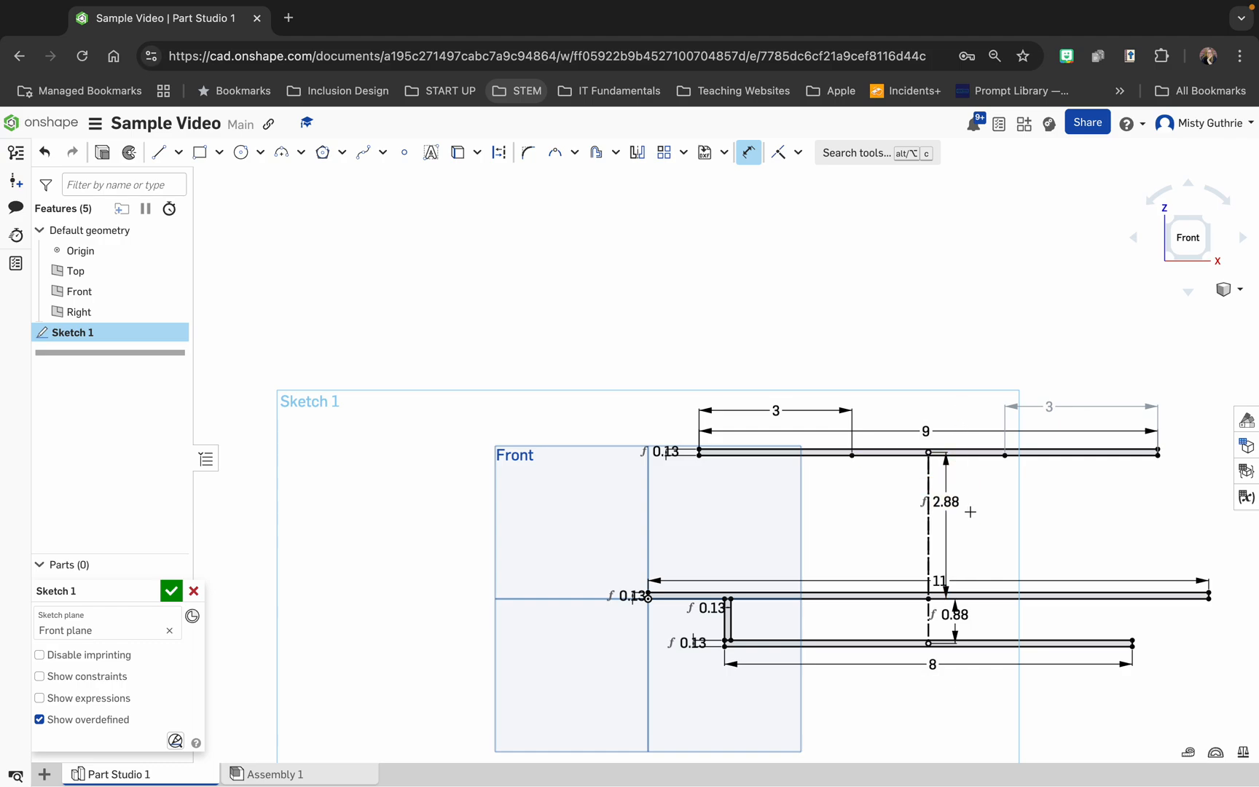
click(973, 455)
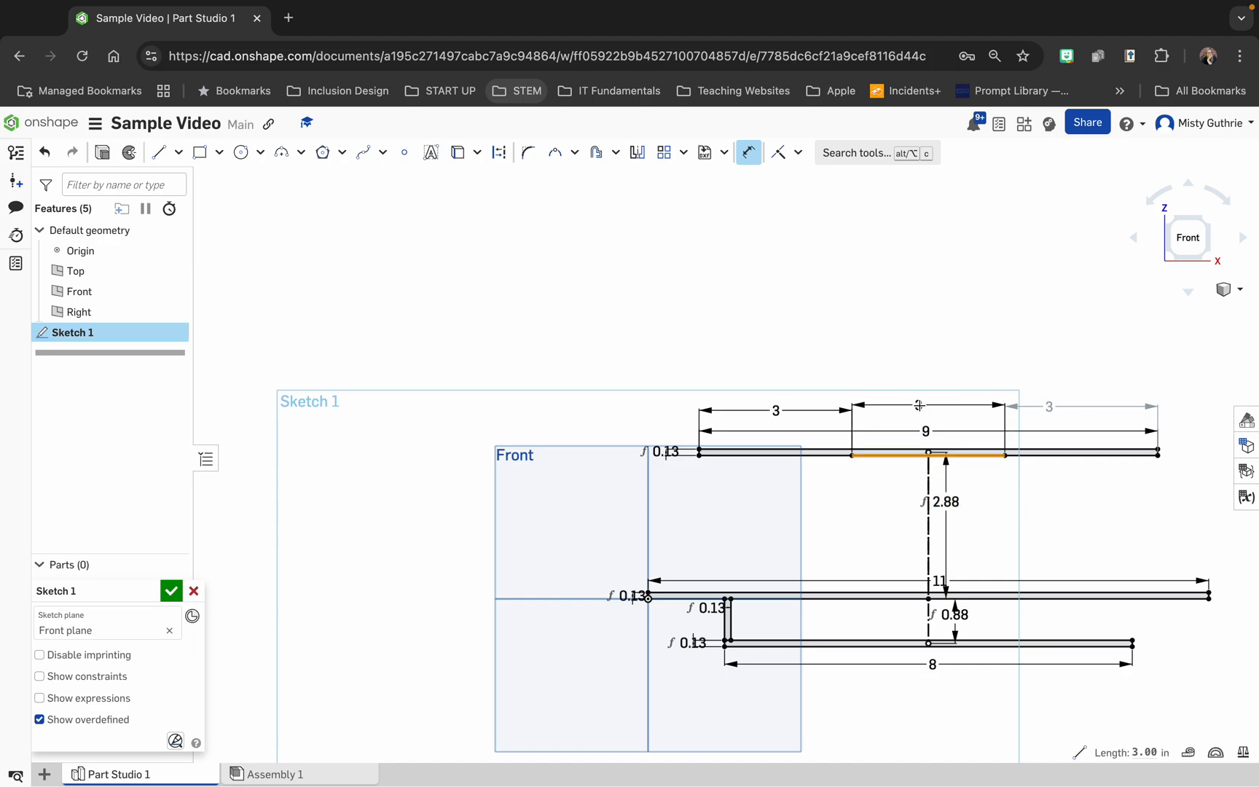
click(918, 405)
key(Return)
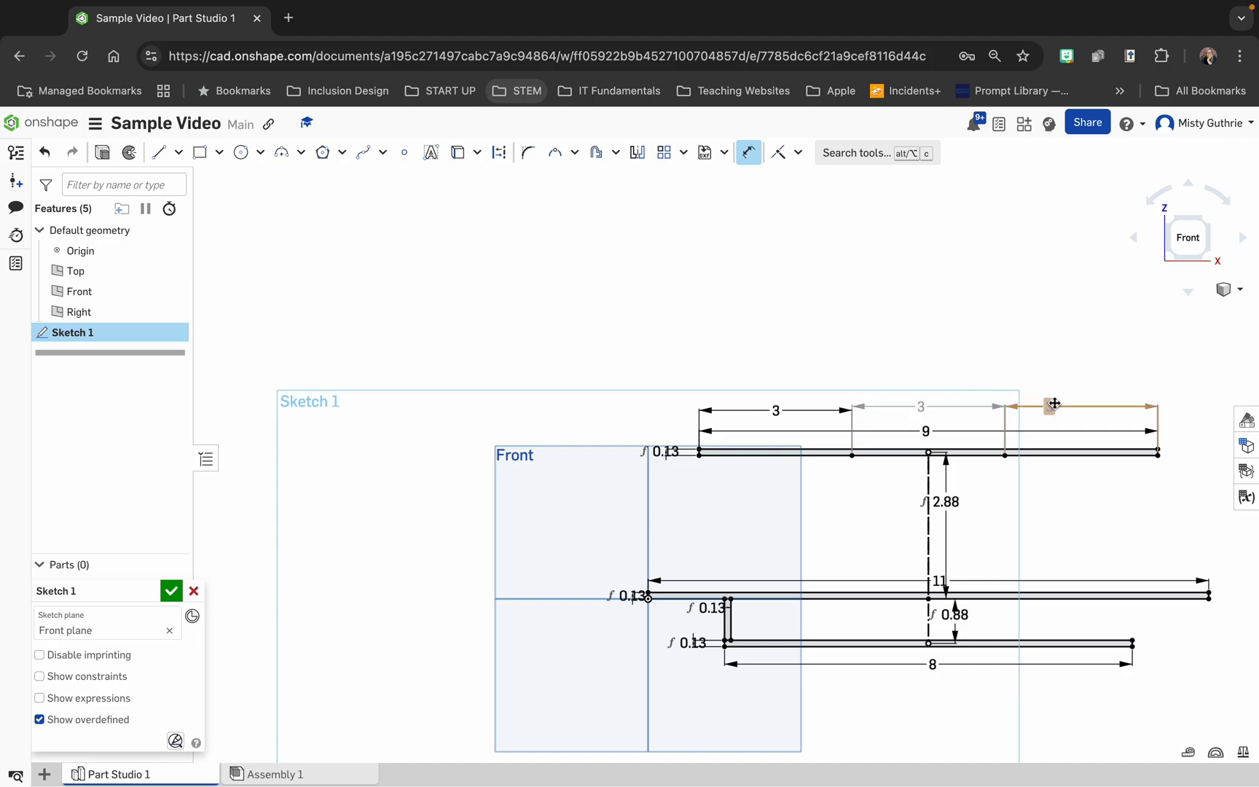
Delete the 3 in dimensions of the middle and right segments of the upper rectangle's split bottom edge
click(927, 401)
key(Delete)
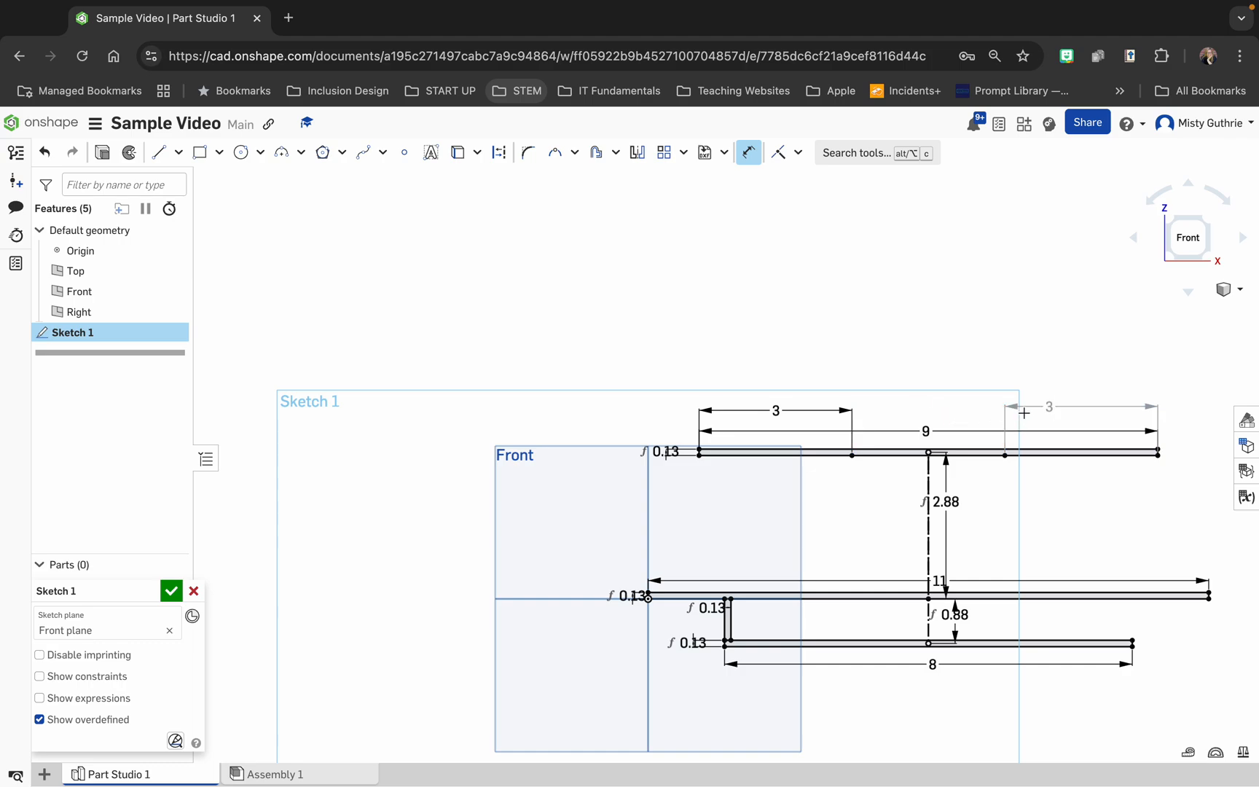
click(1048, 407)
key(Delete)
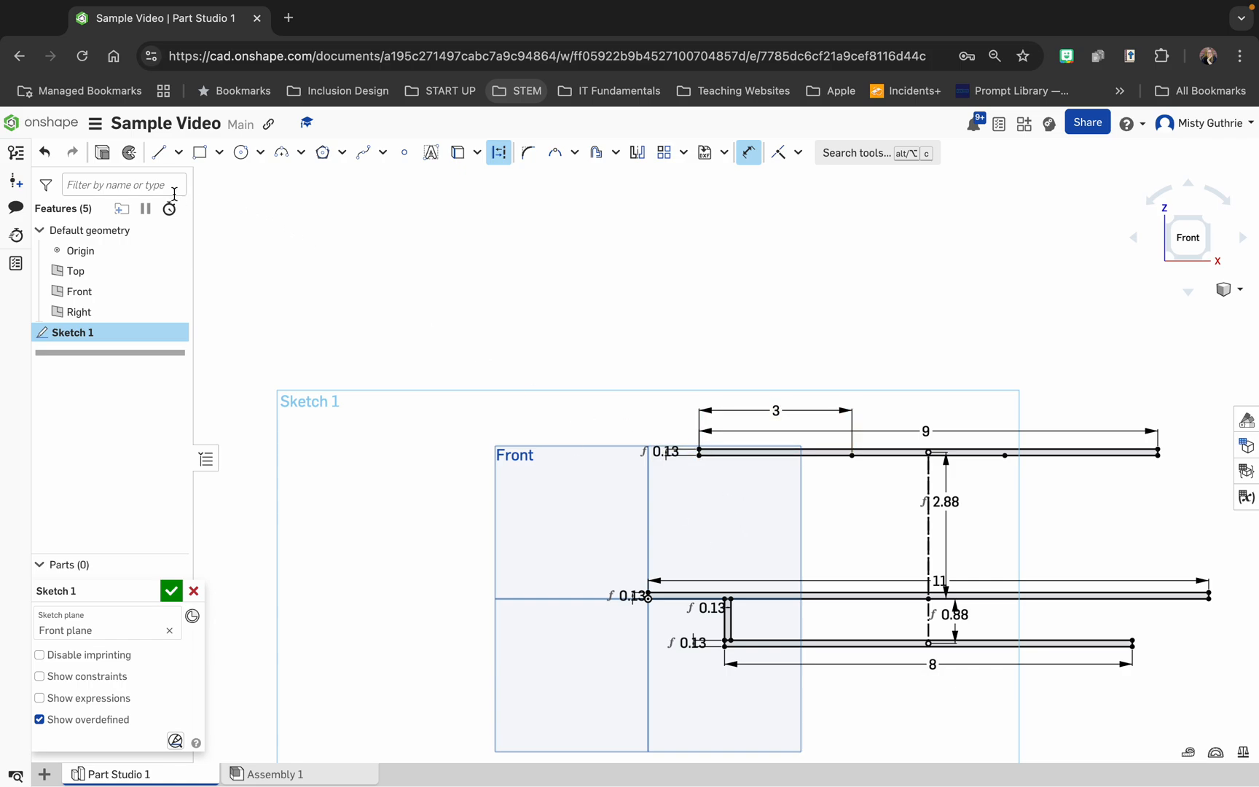
Draw a vertical construction line about 2.69 in long from the midpoint of the upper rectangle's left 3 in segment to the middle rectangle's top edge
click(158, 152)
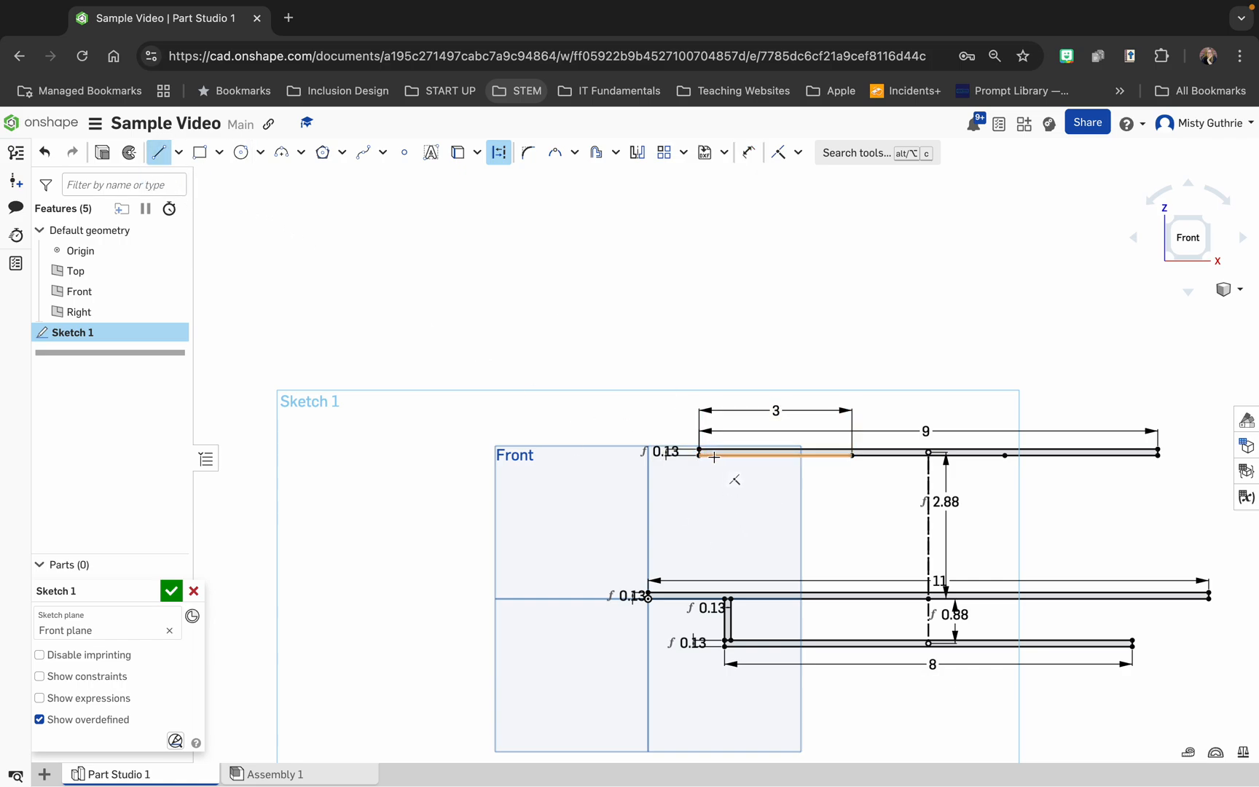
click(775, 454)
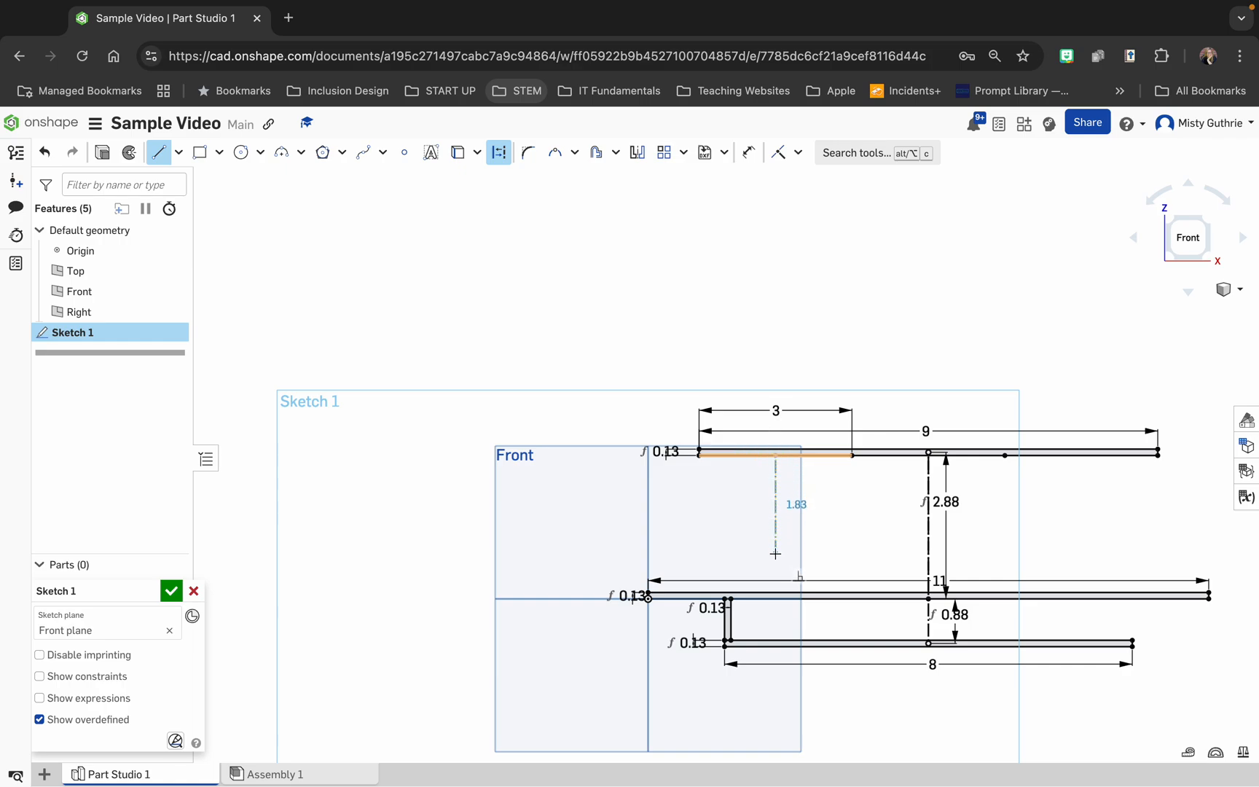
click(775, 592)
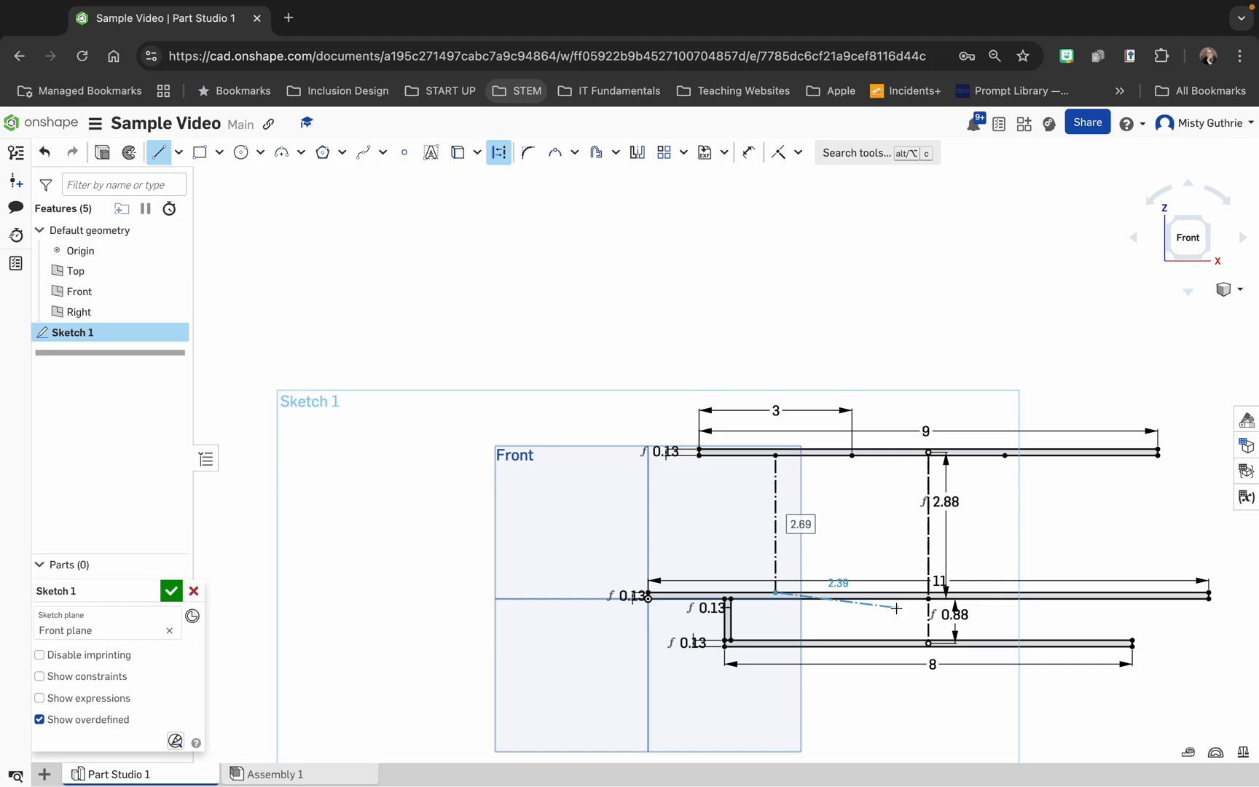
key(Escape)
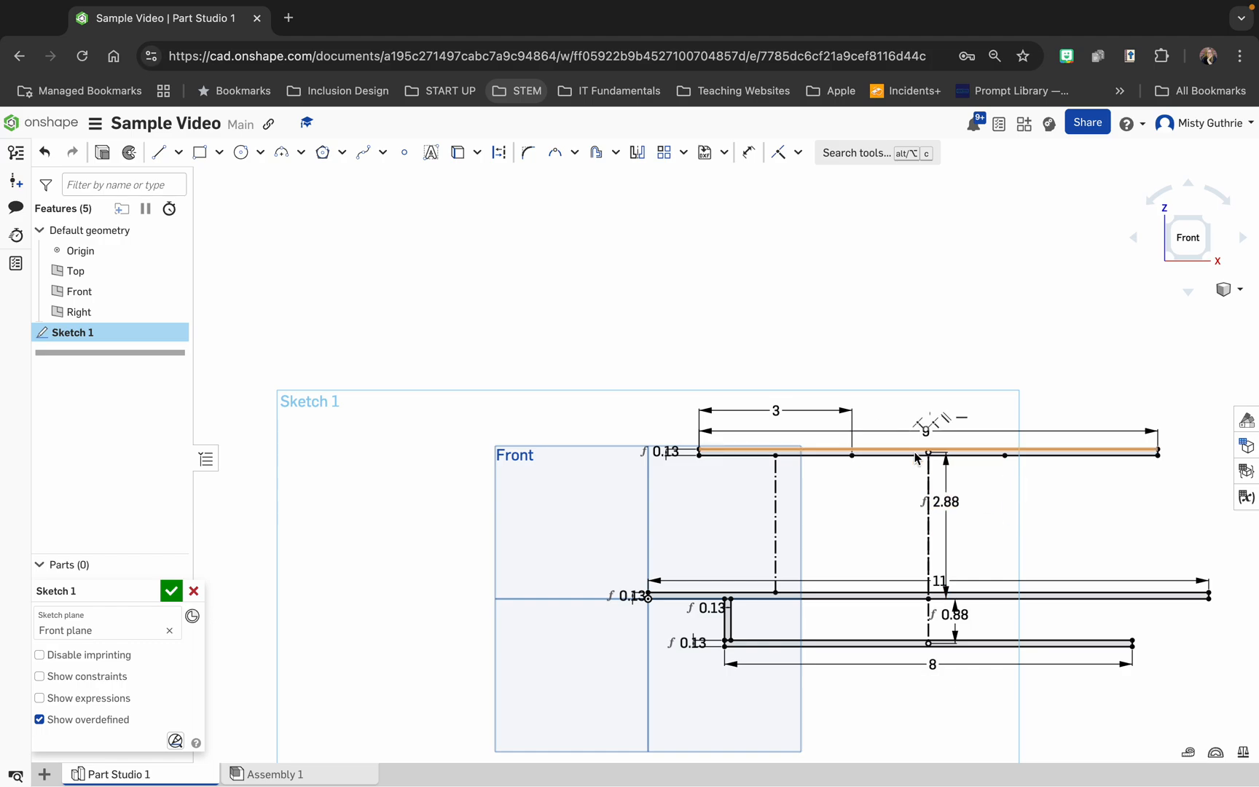
Draw a solid slanted line about 2.87 in long from the middle rectangle's top-left corner to the upper rectangle's bottom-left corner
click(159, 153)
click(501, 153)
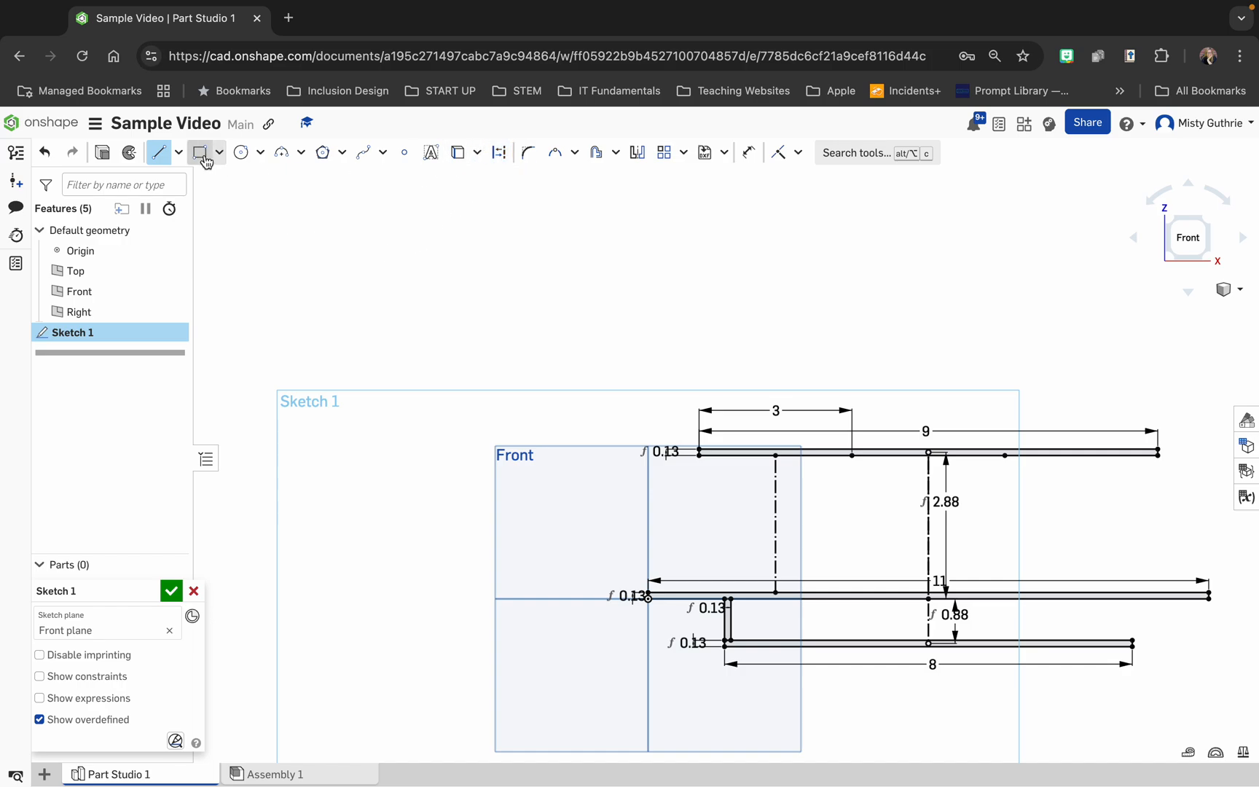
click(158, 153)
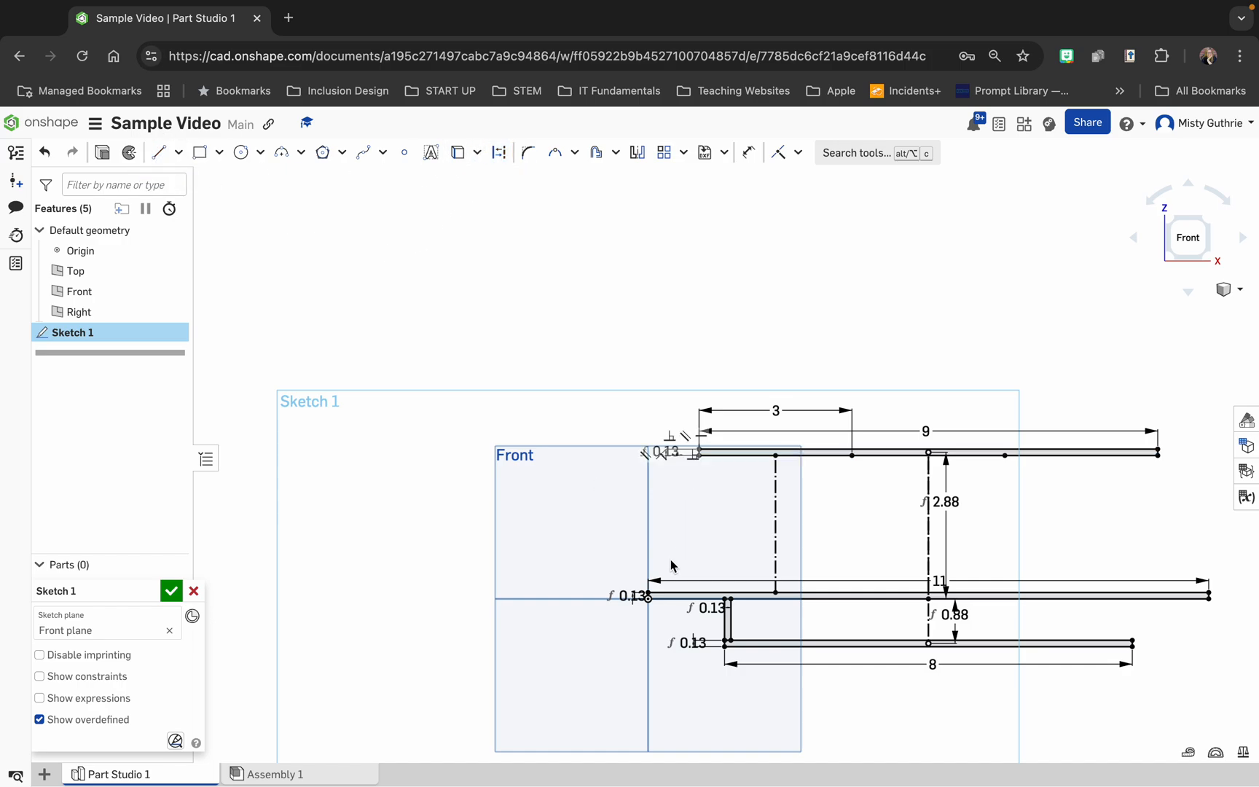
click(158, 152)
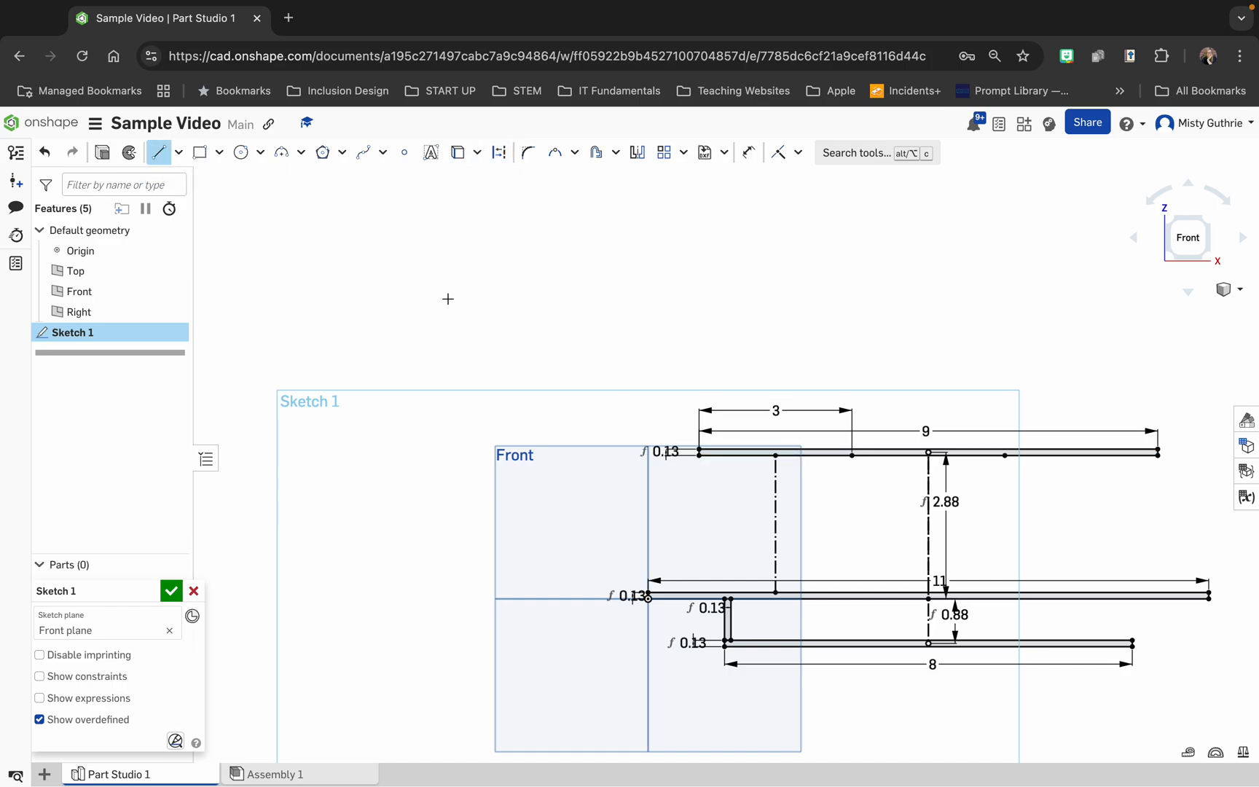
click(648, 597)
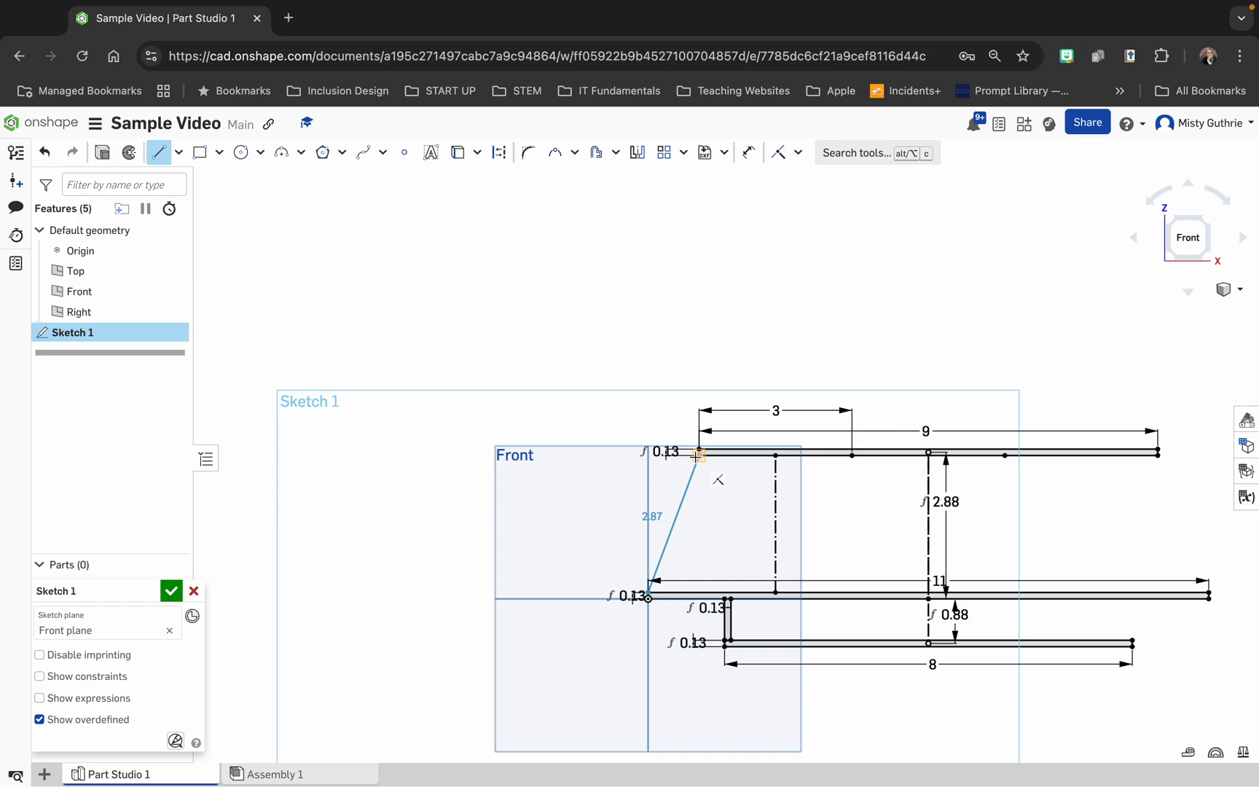
click(698, 454)
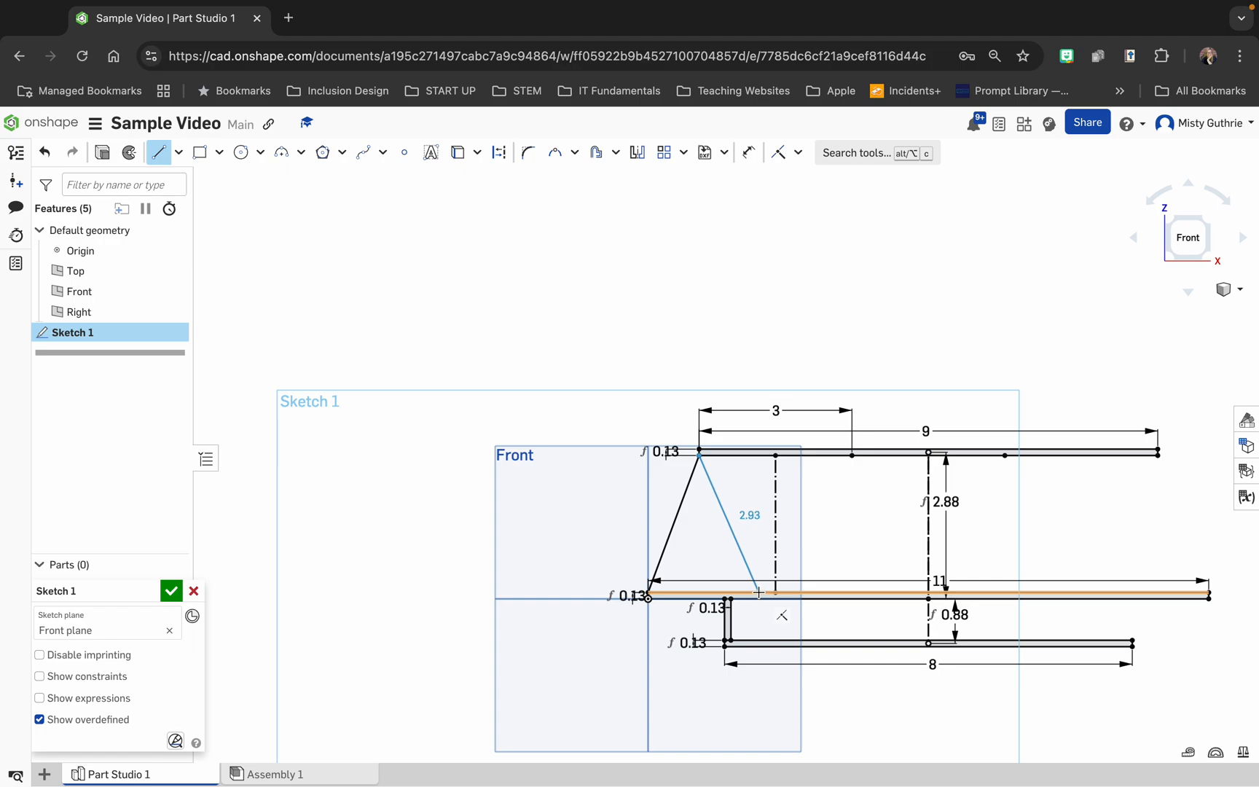
key(Escape)
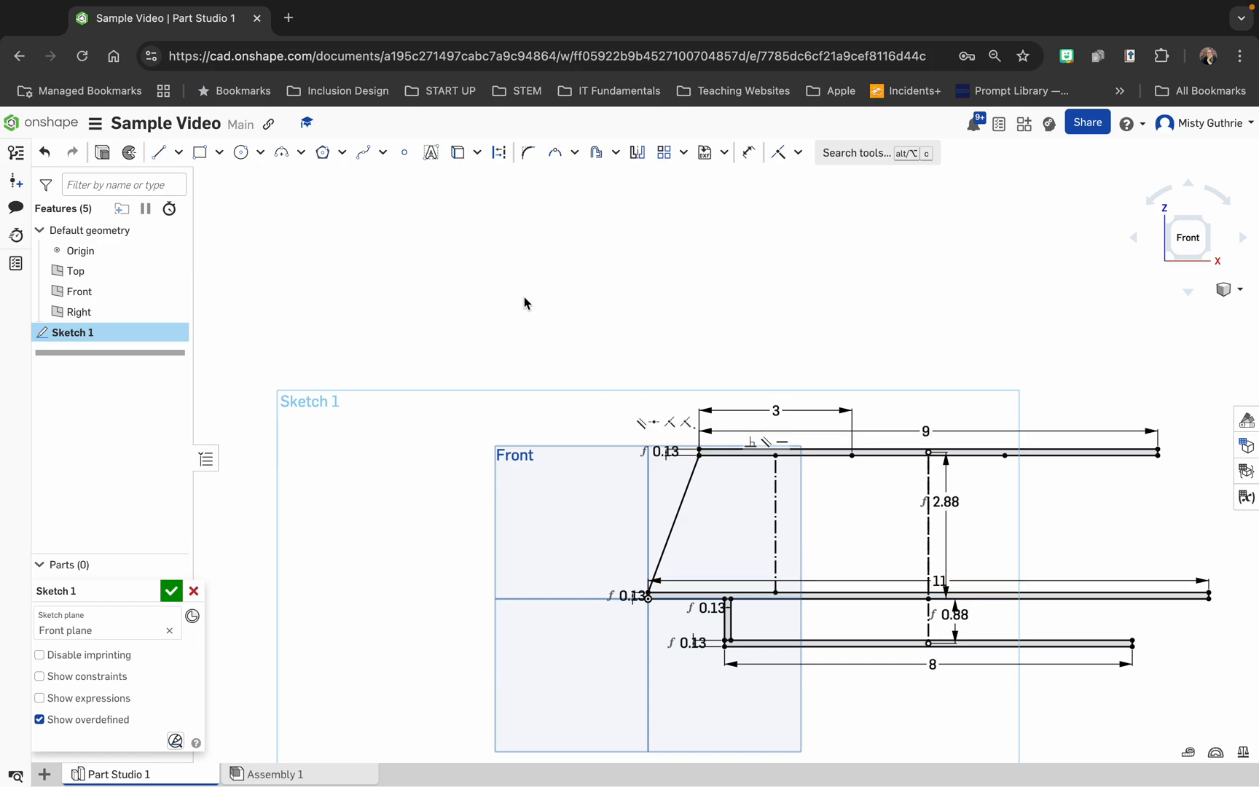
Draw the left brace's parallel inner line and two parallel lines for a right brace, its outer line starting at the construction line's foot
click(160, 154)
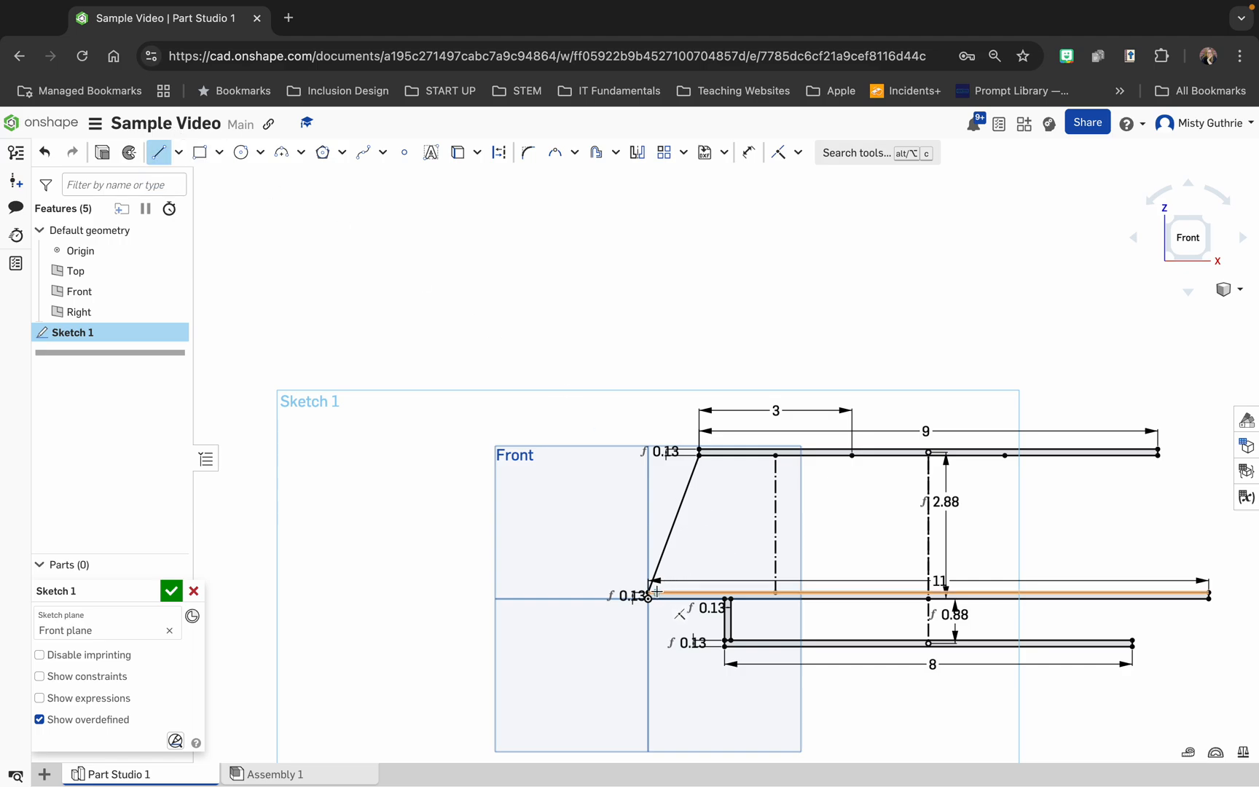
click(655, 593)
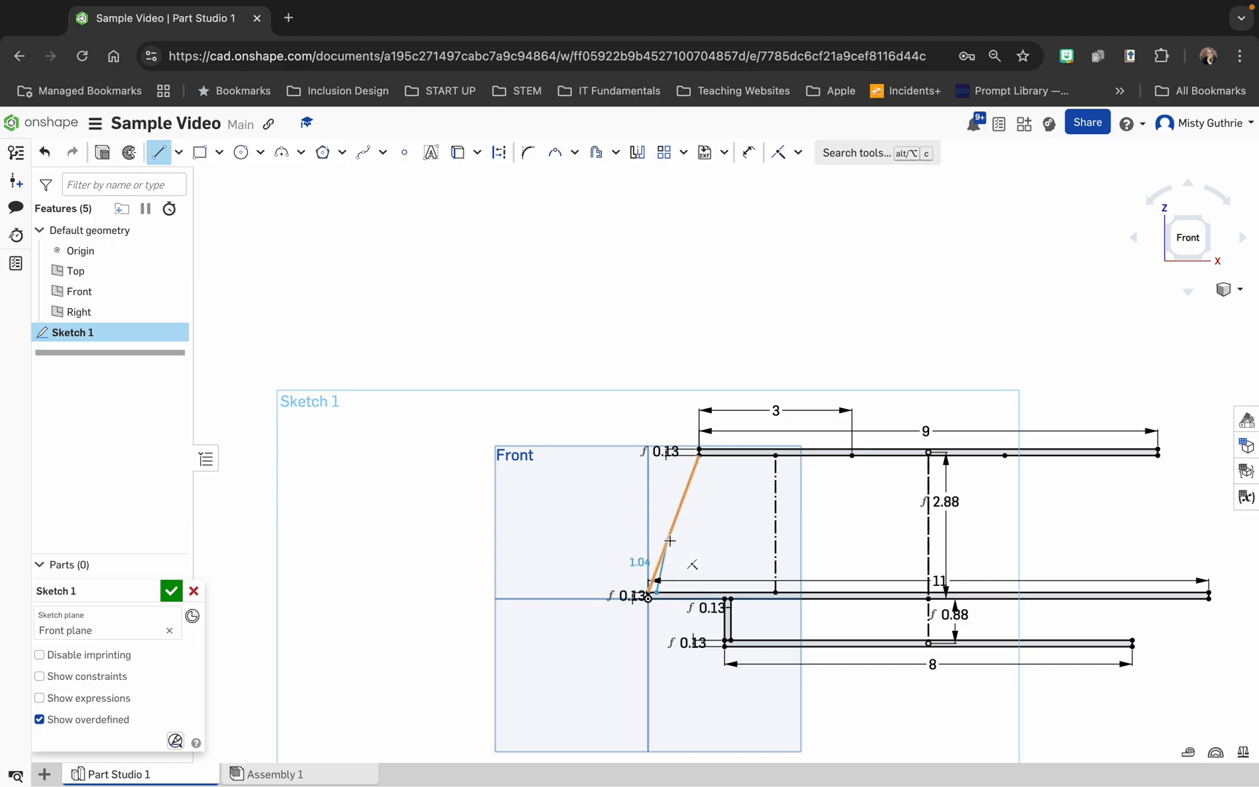
click(706, 456)
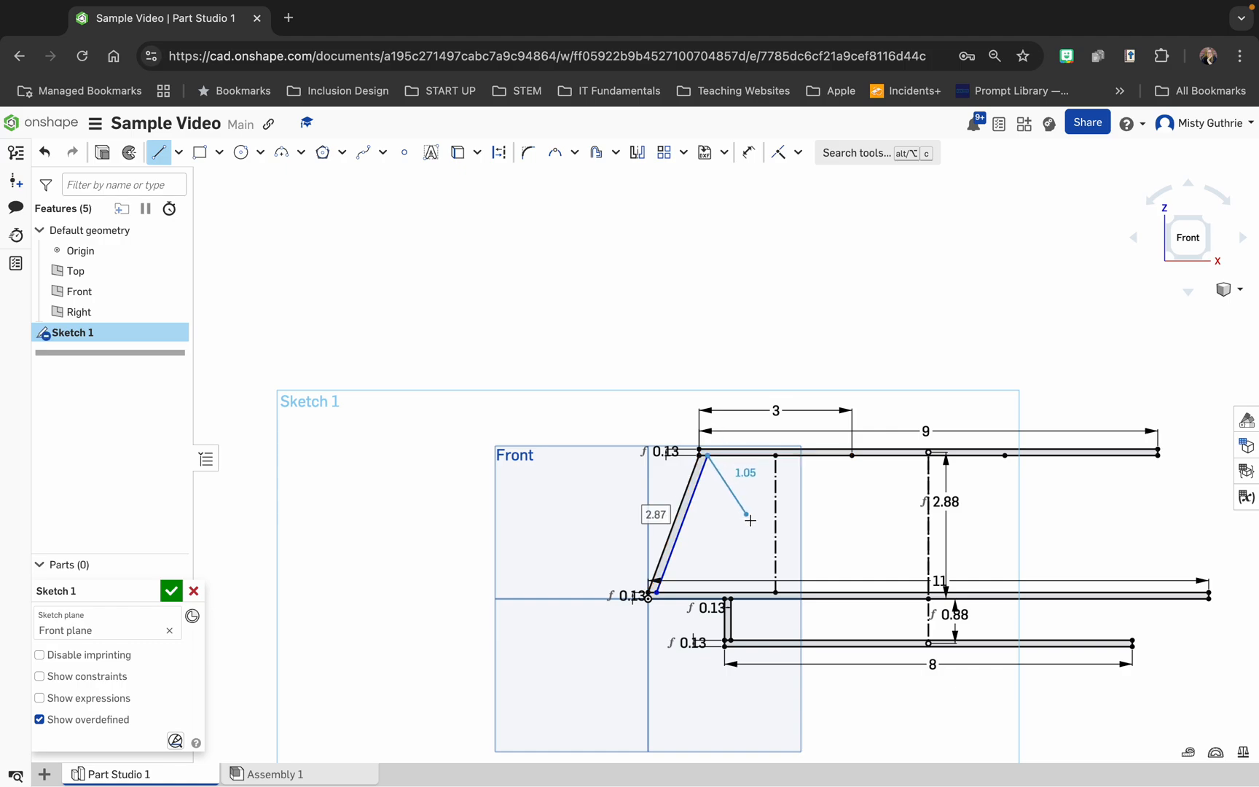
click(760, 593)
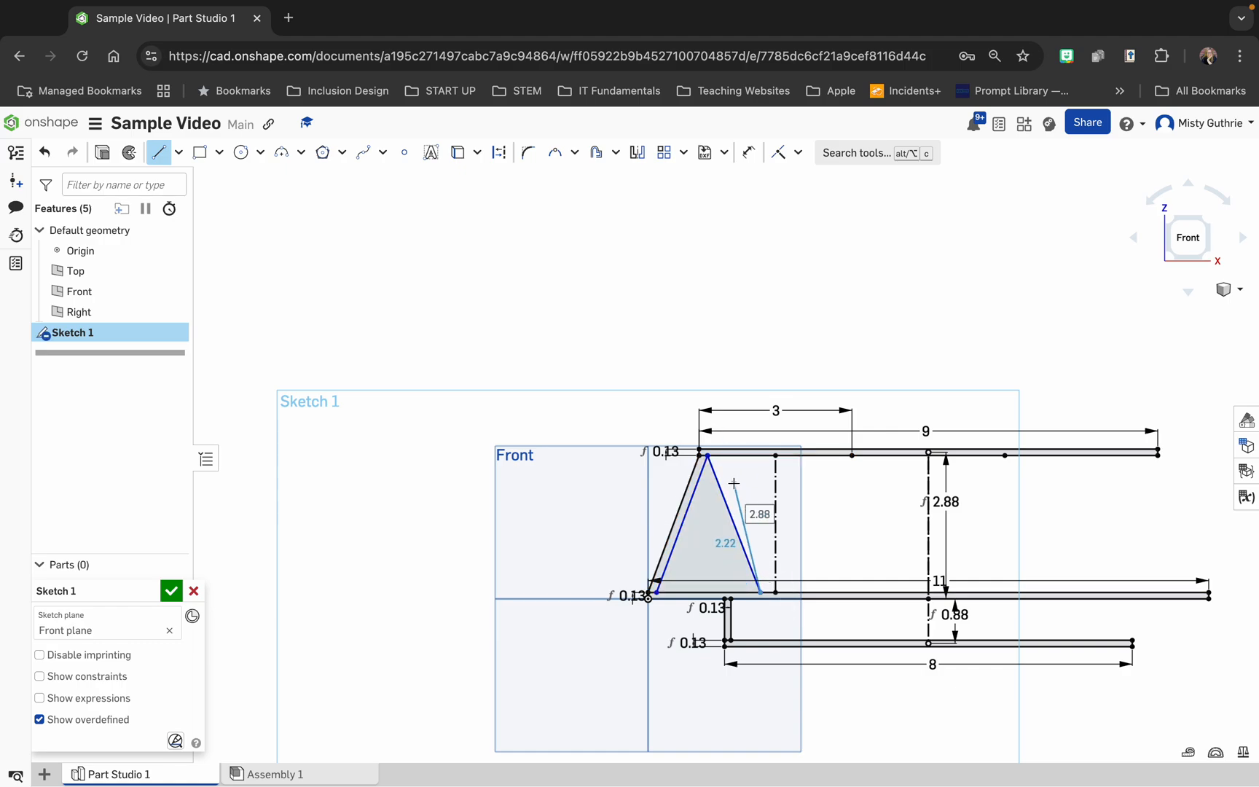
click(776, 591)
click(723, 455)
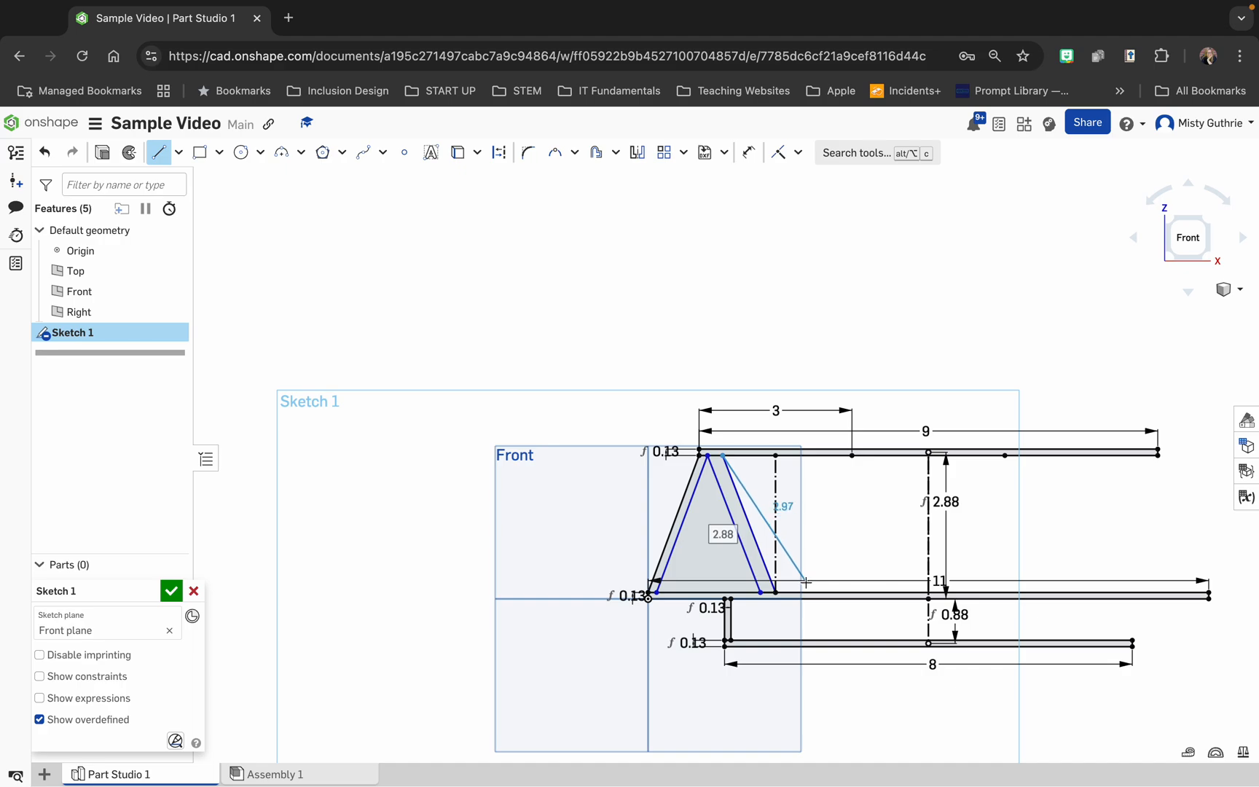
key(Escape)
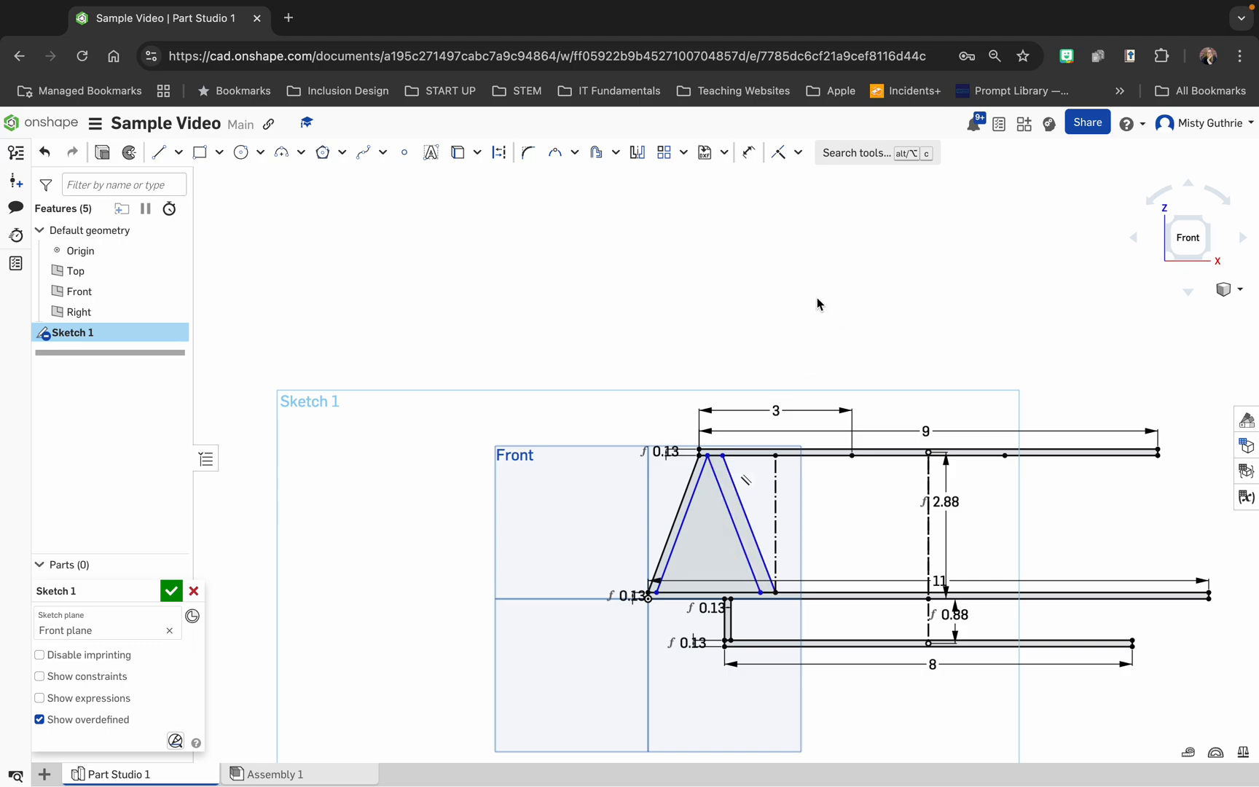
Dimension the distance between the left brace's two slanted lines to 1/8 in
click(749, 152)
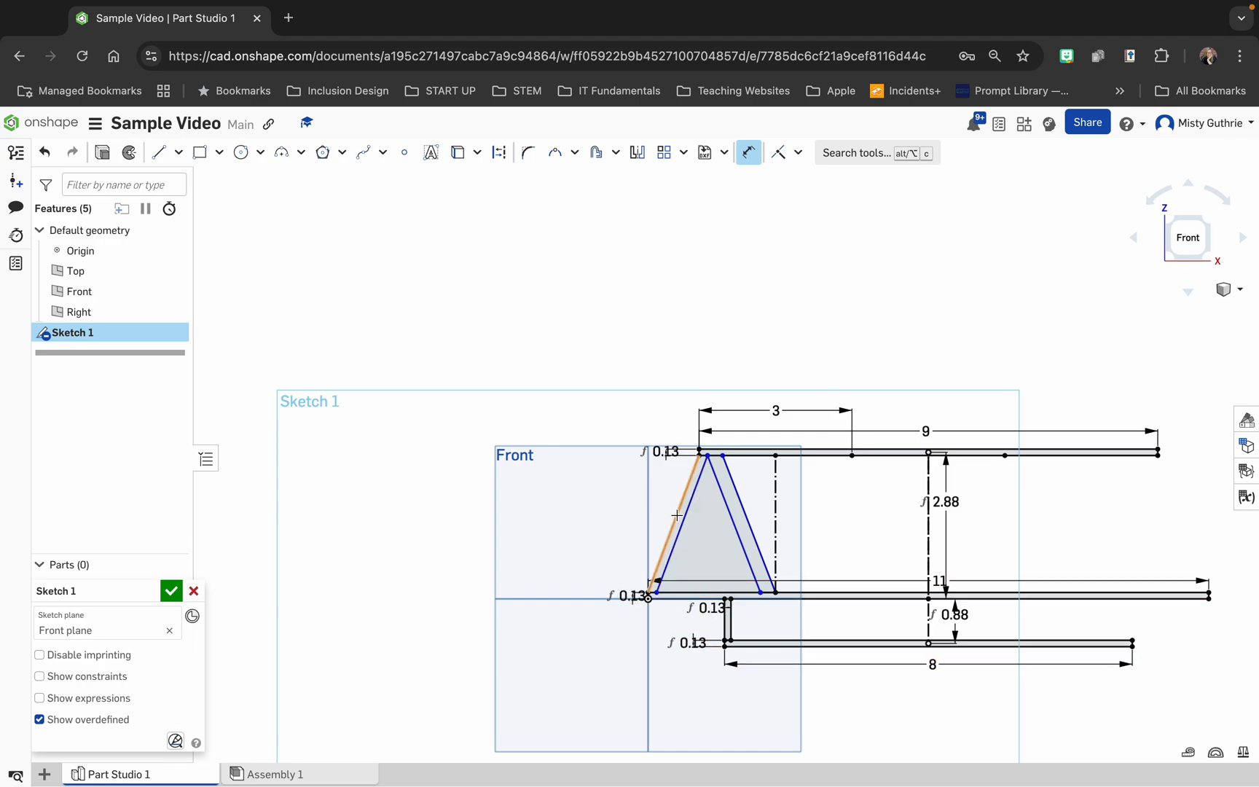
click(679, 515)
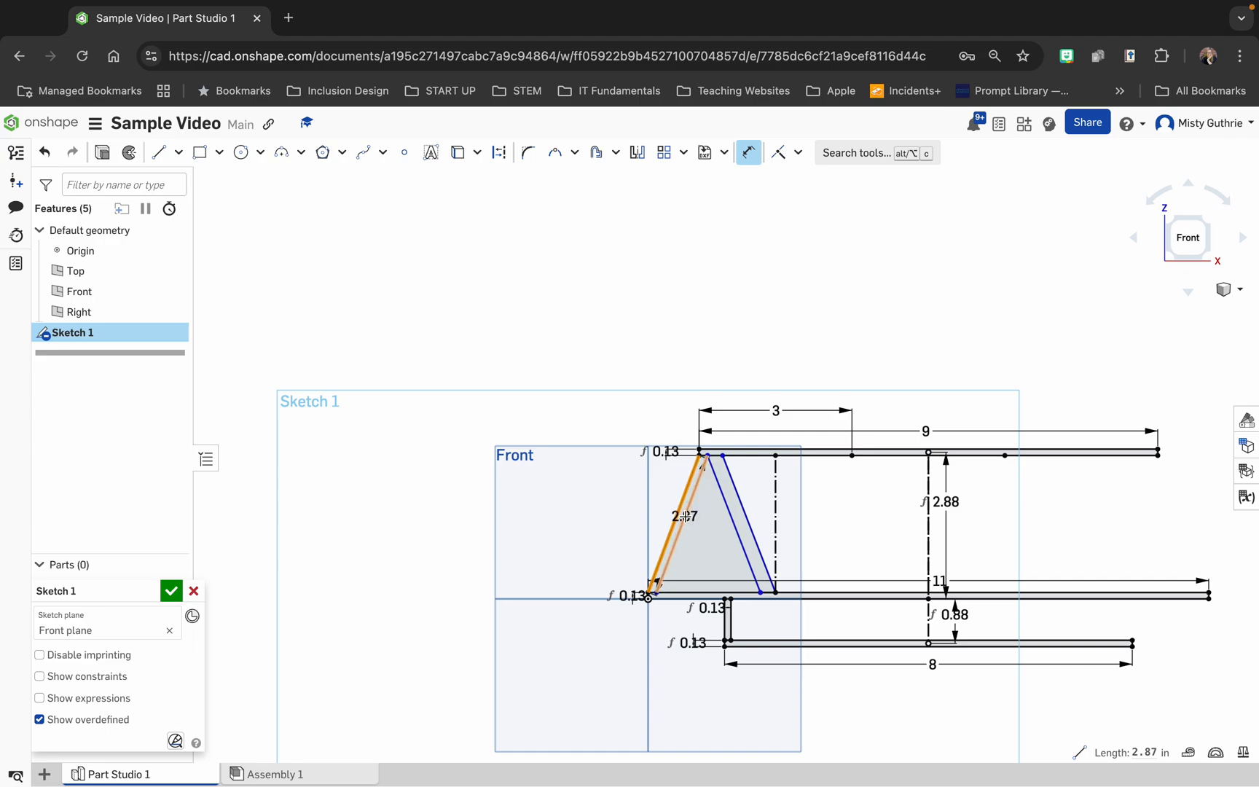
click(685, 516)
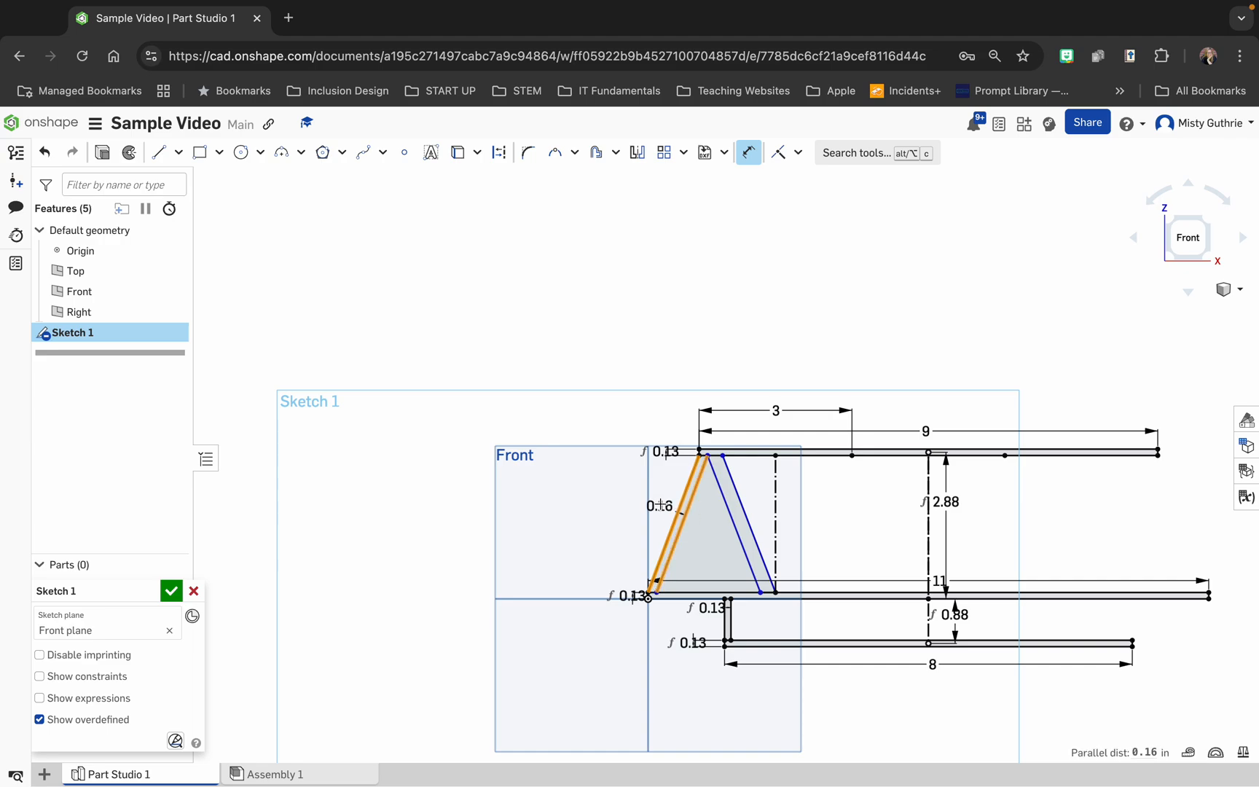
click(660, 500)
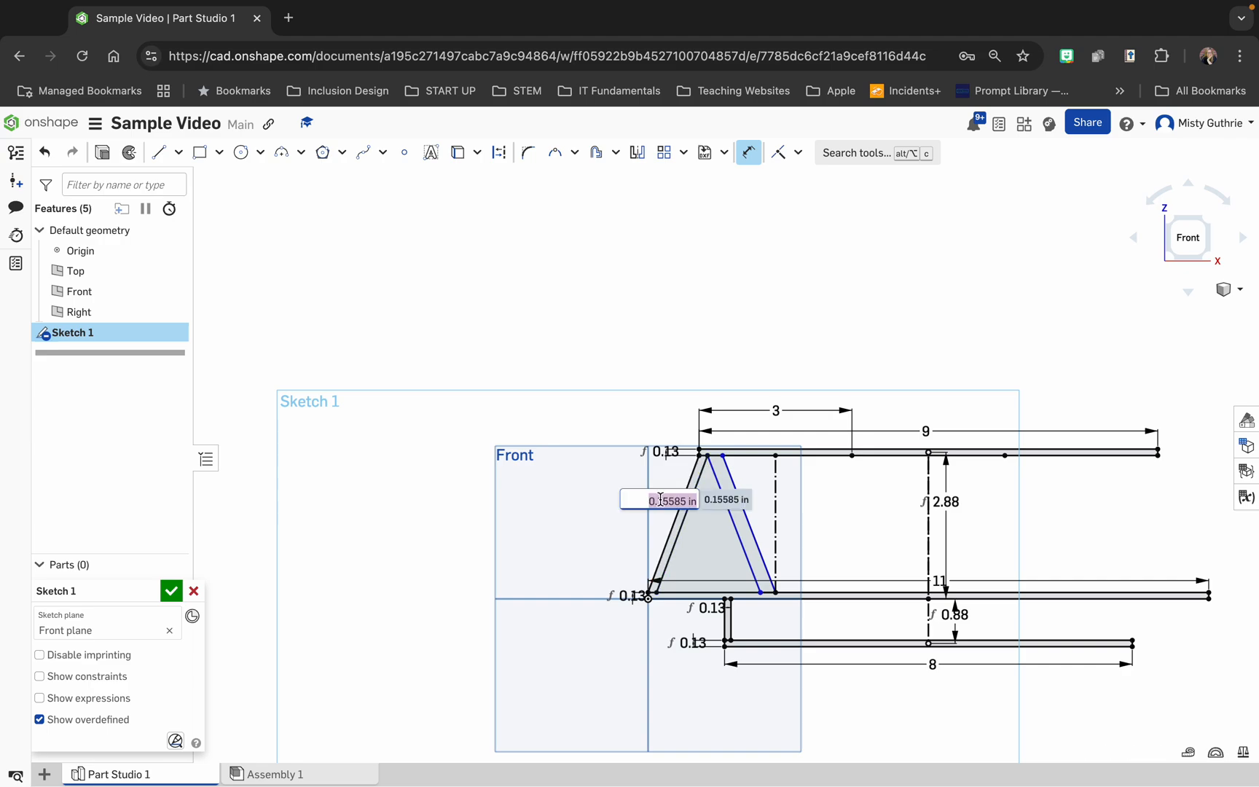
text(1/8)
key(Return)
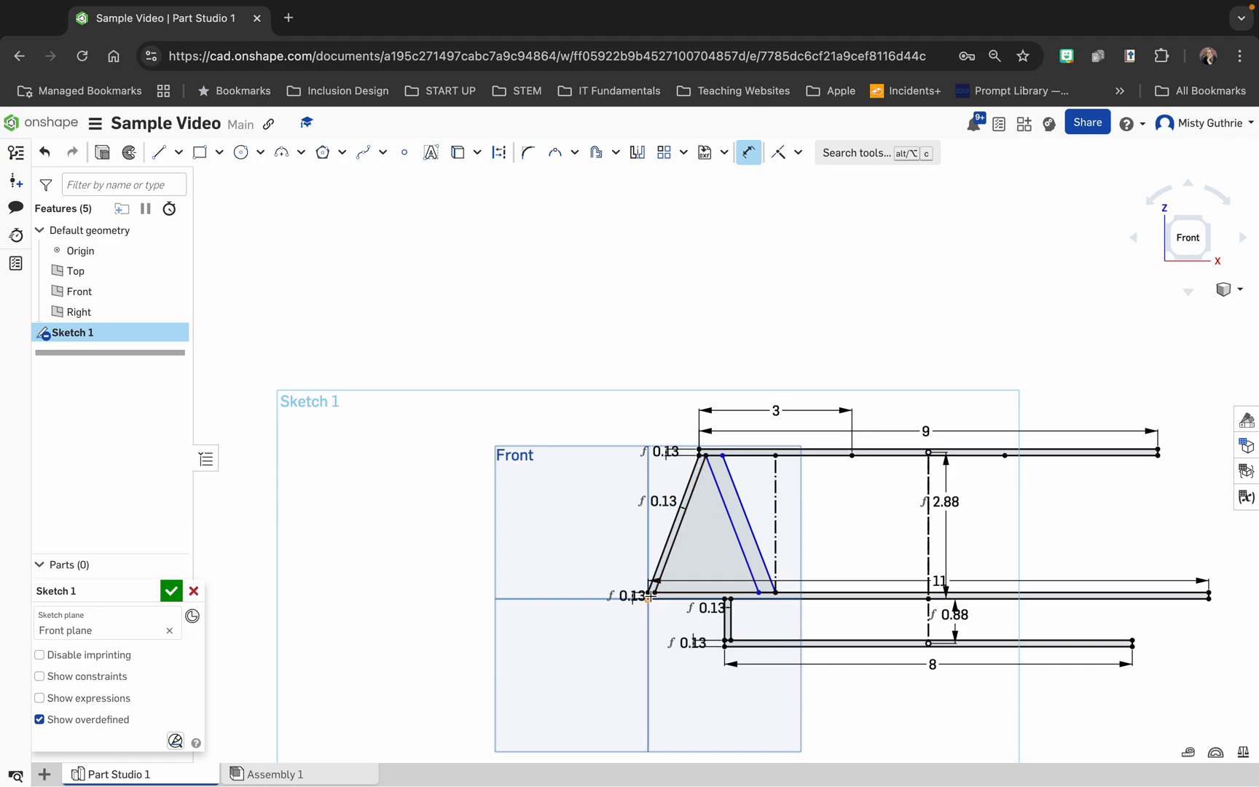
Dimension the distance between the right brace's two slanted lines to 1/8 in
scroll(675, 594, up, 5)
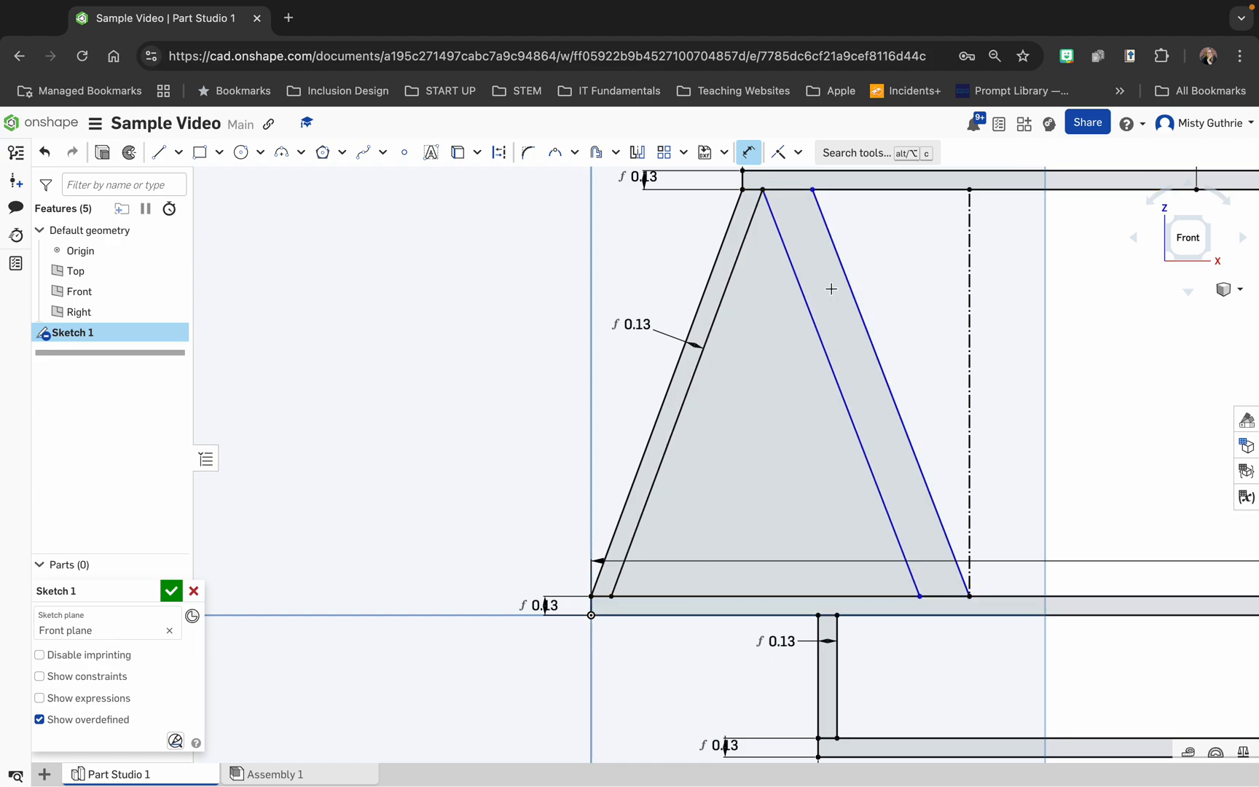
click(901, 422)
click(855, 436)
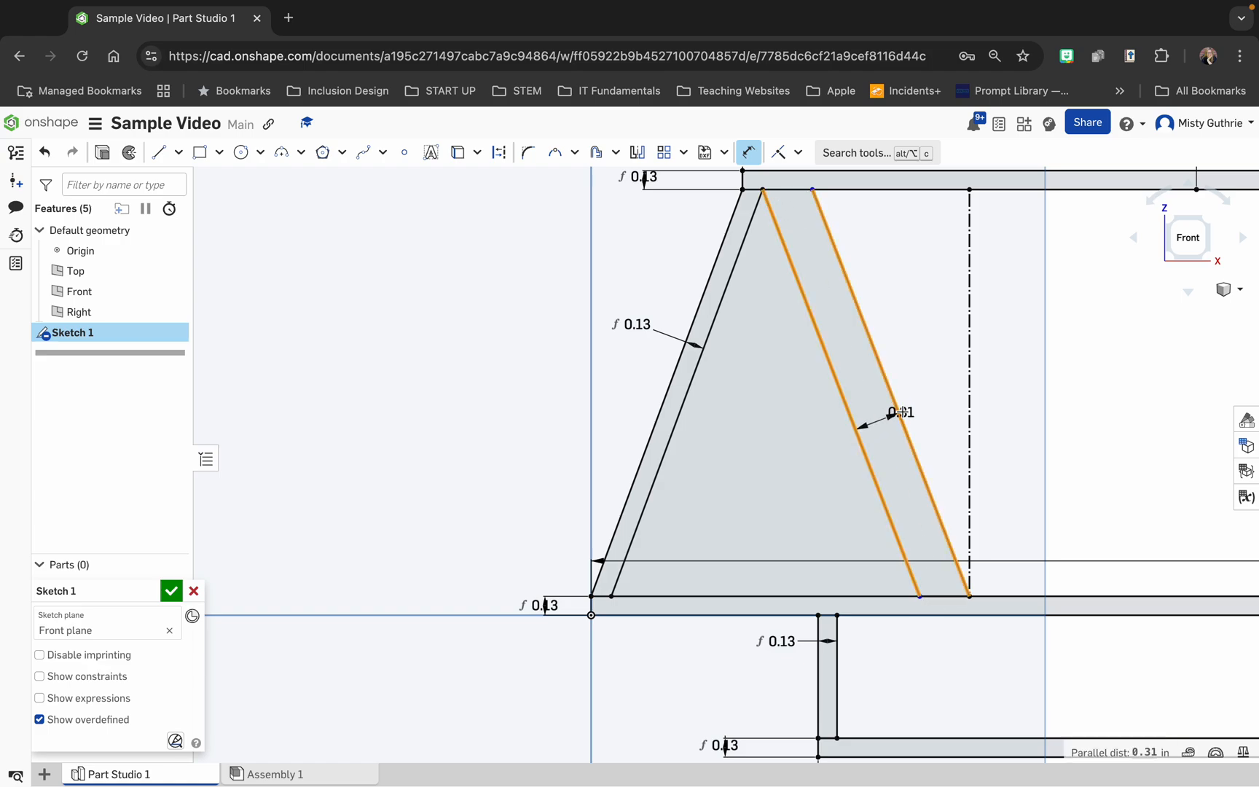
click(918, 386)
text(1)
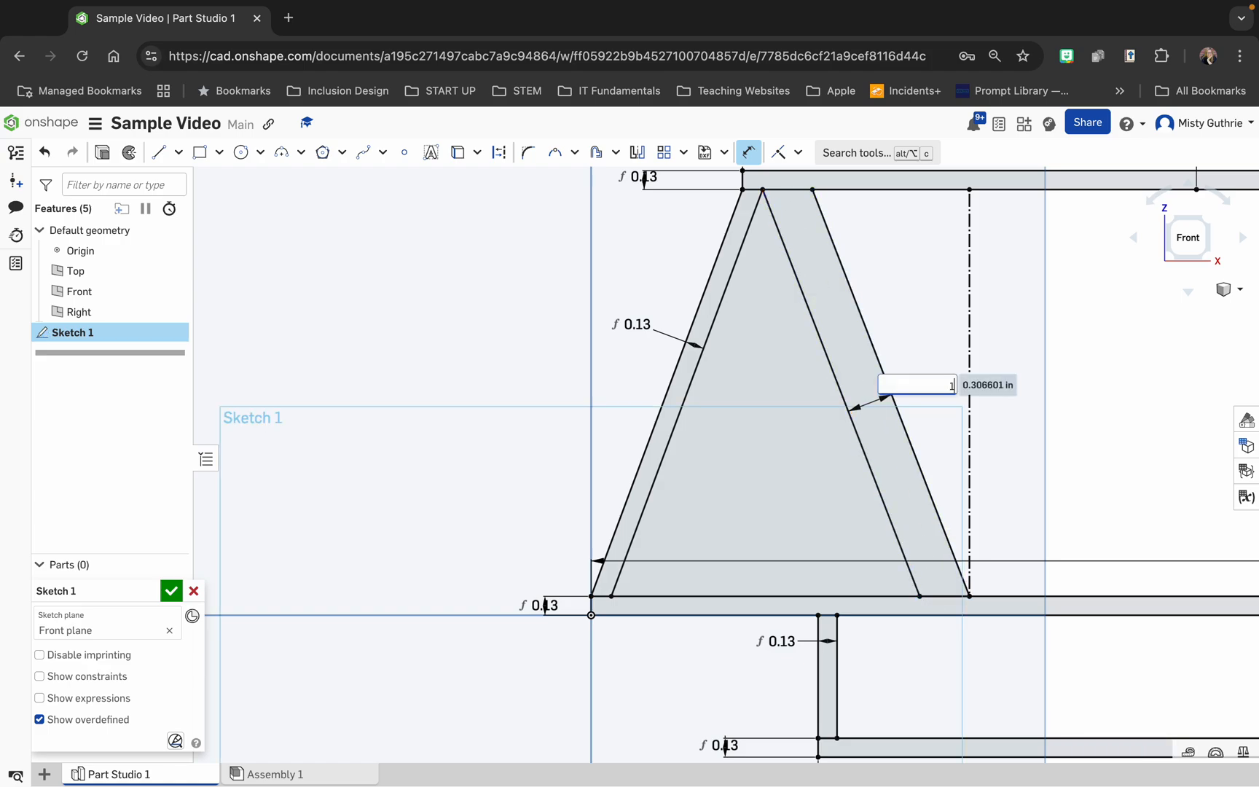
text(/8)
key(Return)
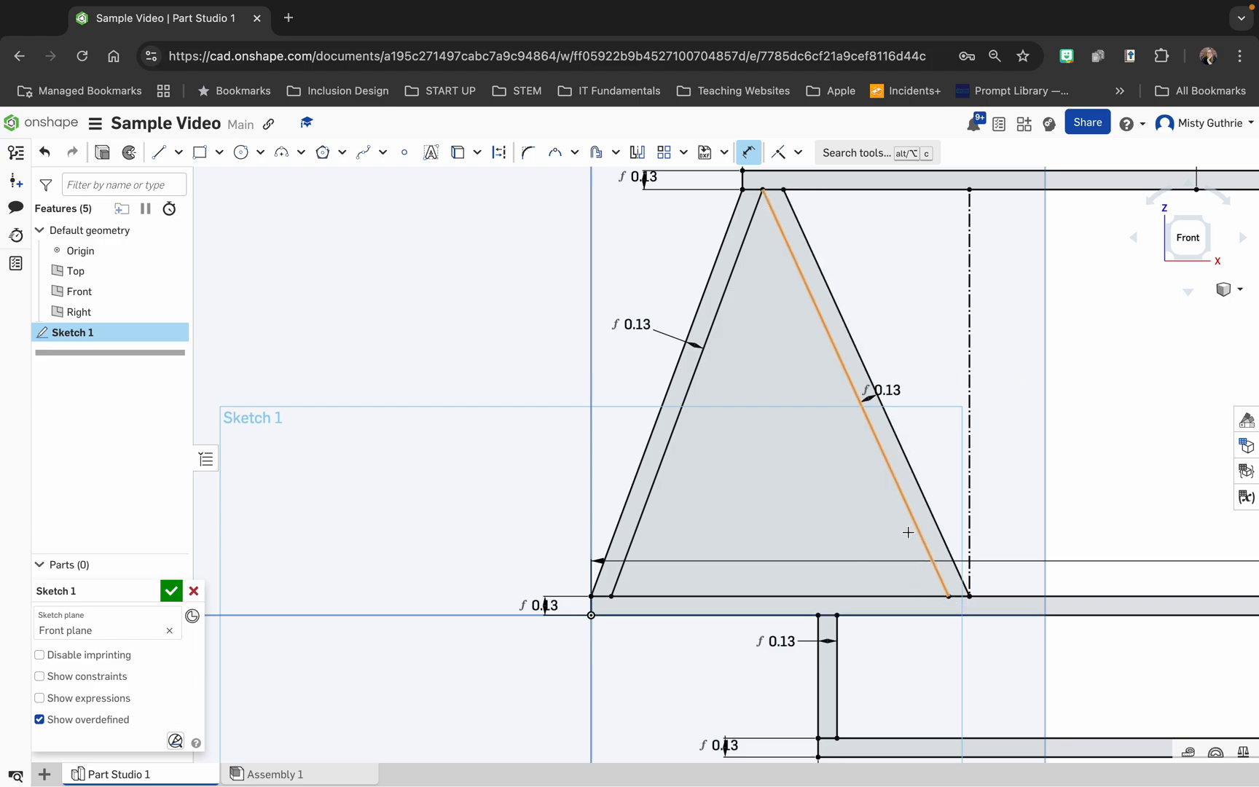
Try to mirror both slanted braces about the short vertical construction line in the left third
scroll(827, 634, down, 5)
scroll(827, 634, down, 2)
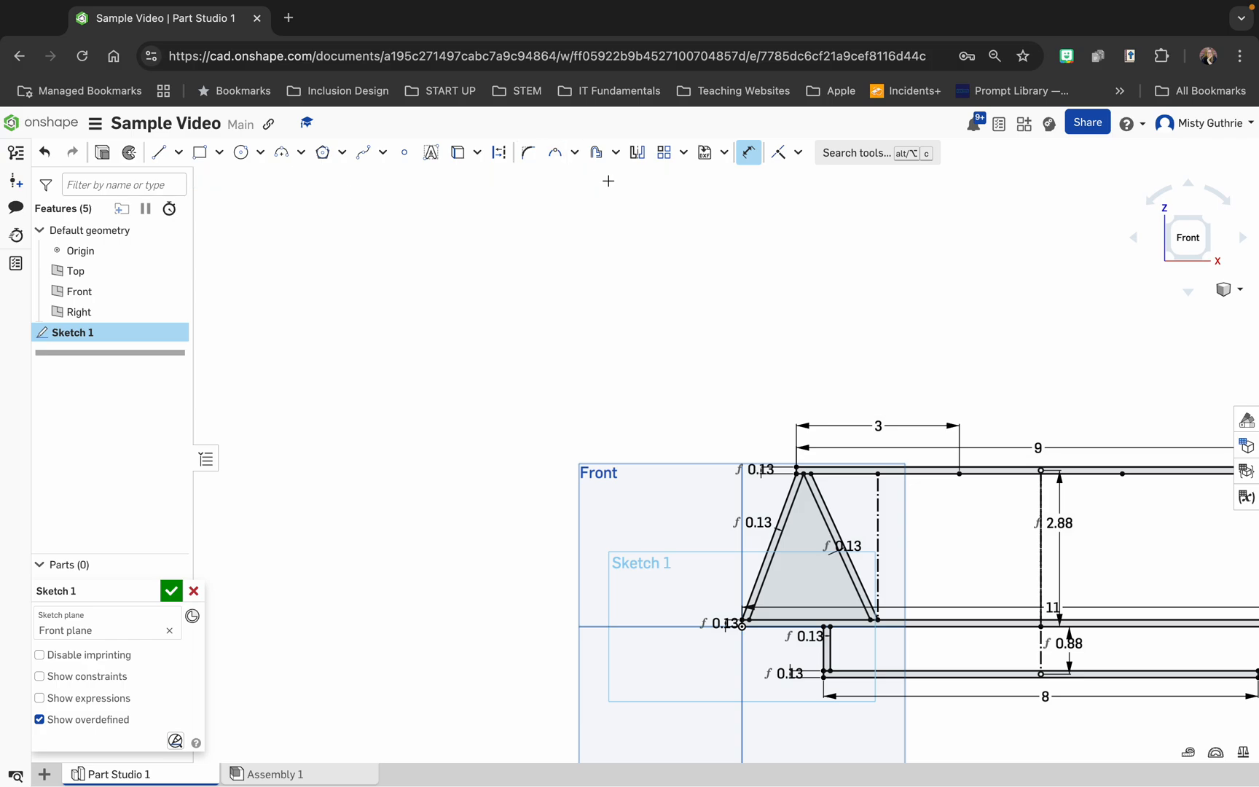
click(639, 156)
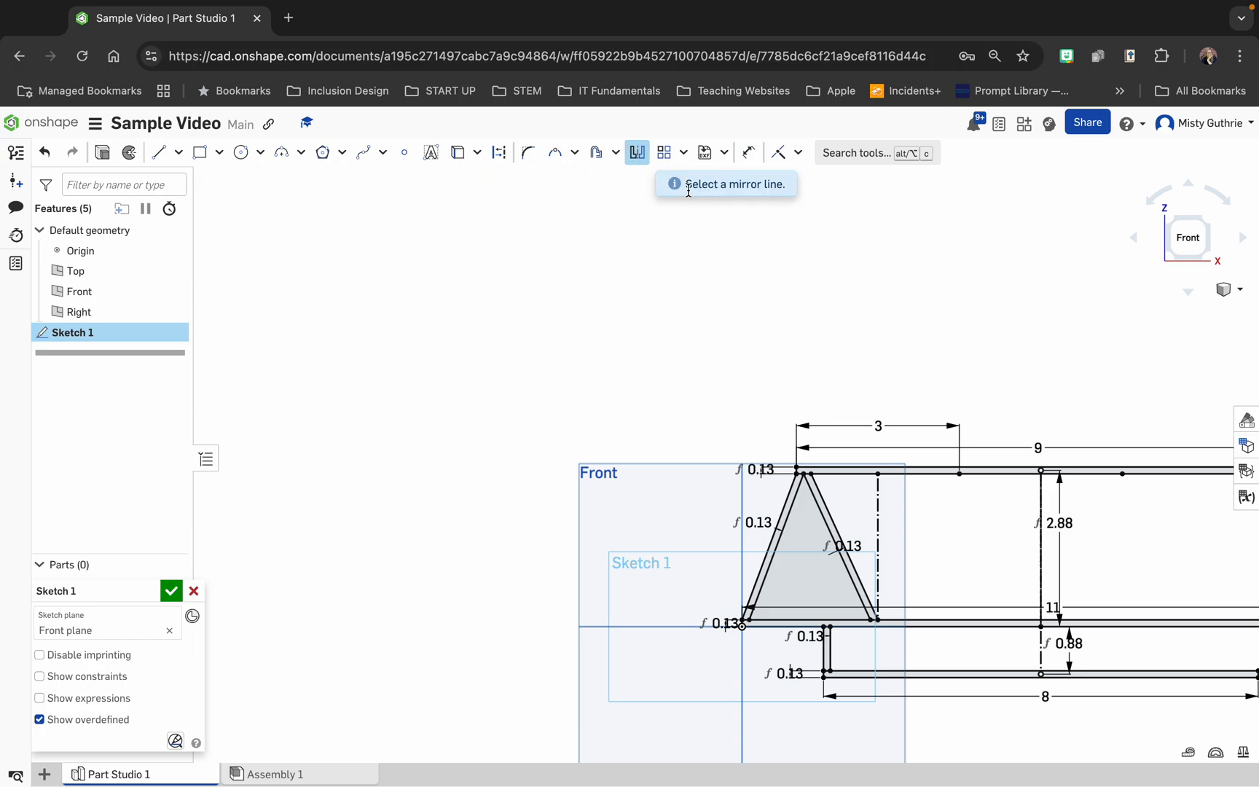
click(878, 511)
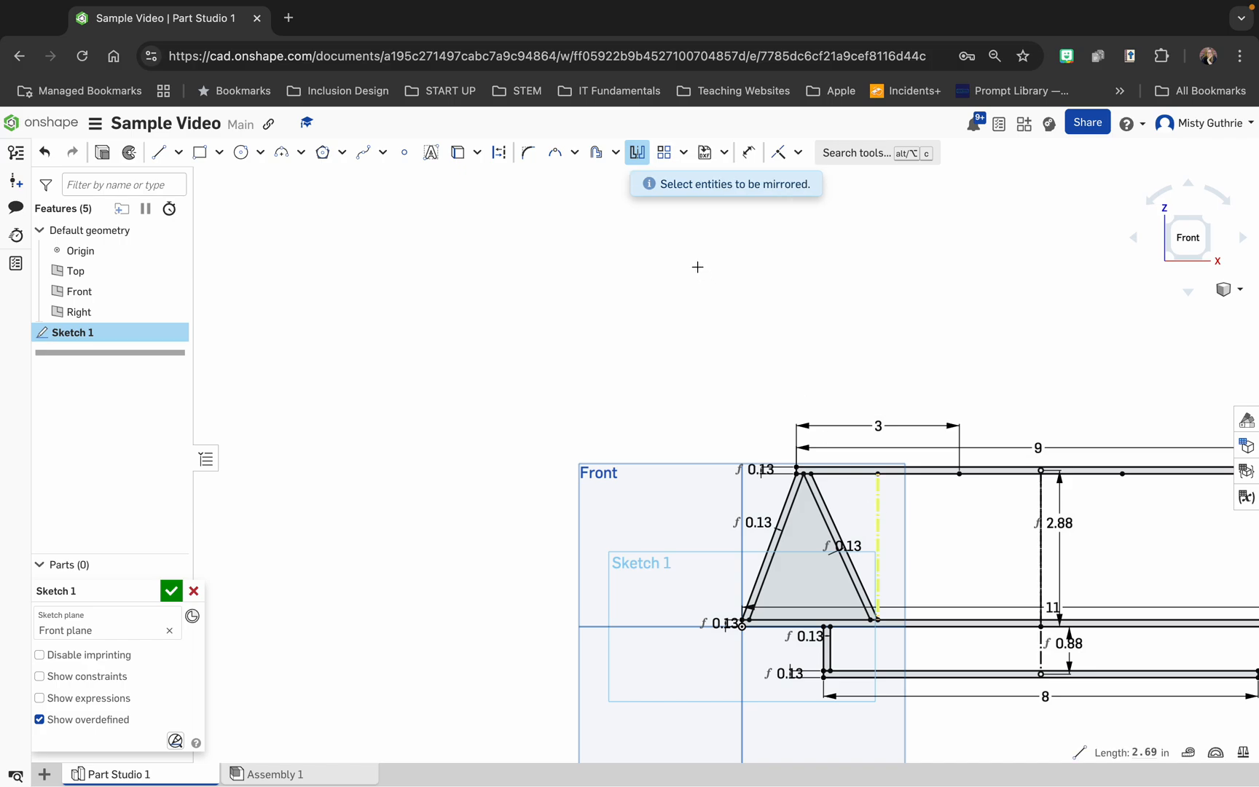
click(821, 511)
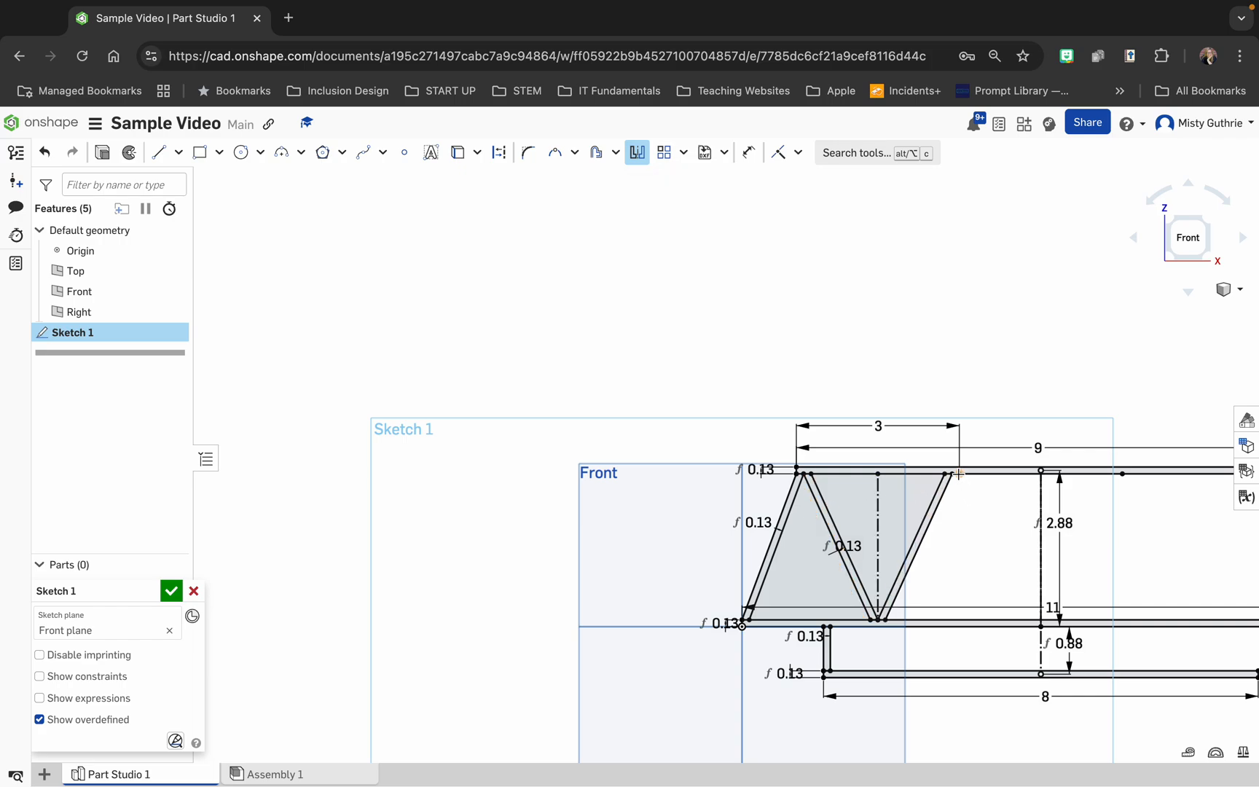
click(788, 508)
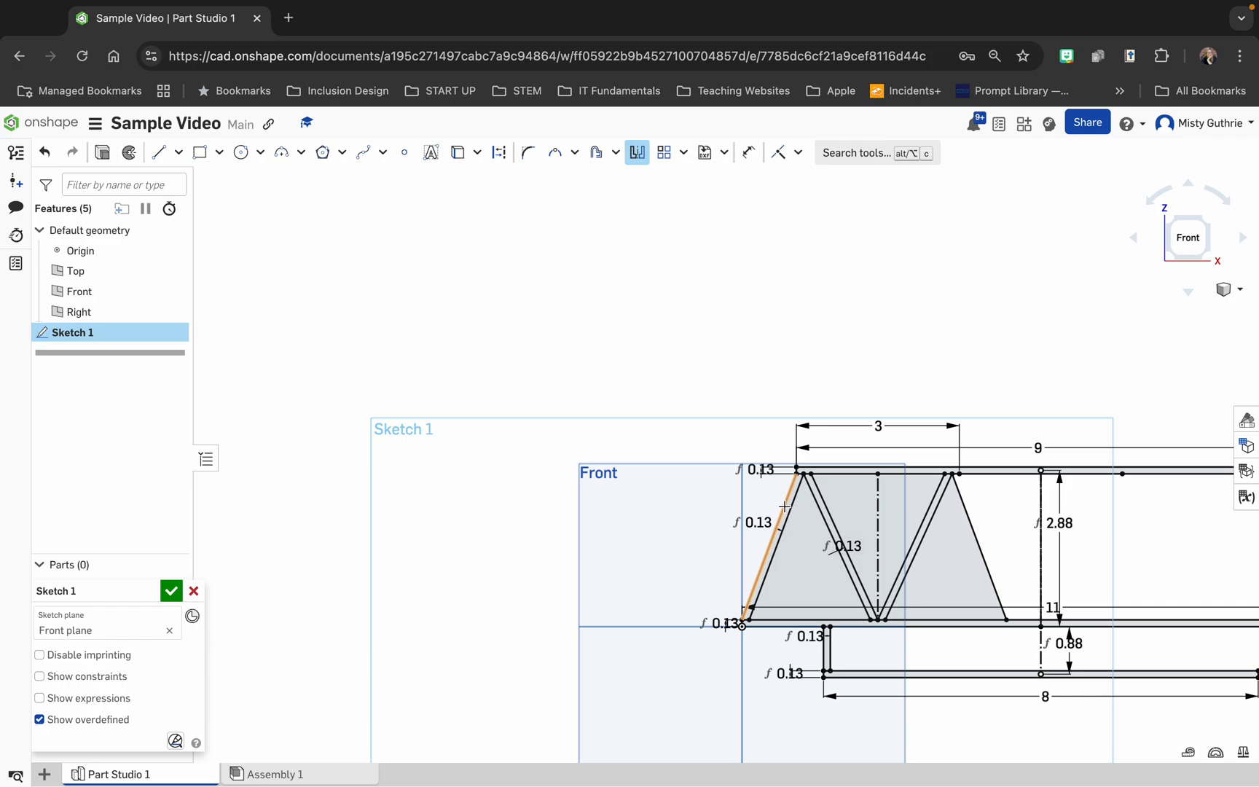
click(785, 506)
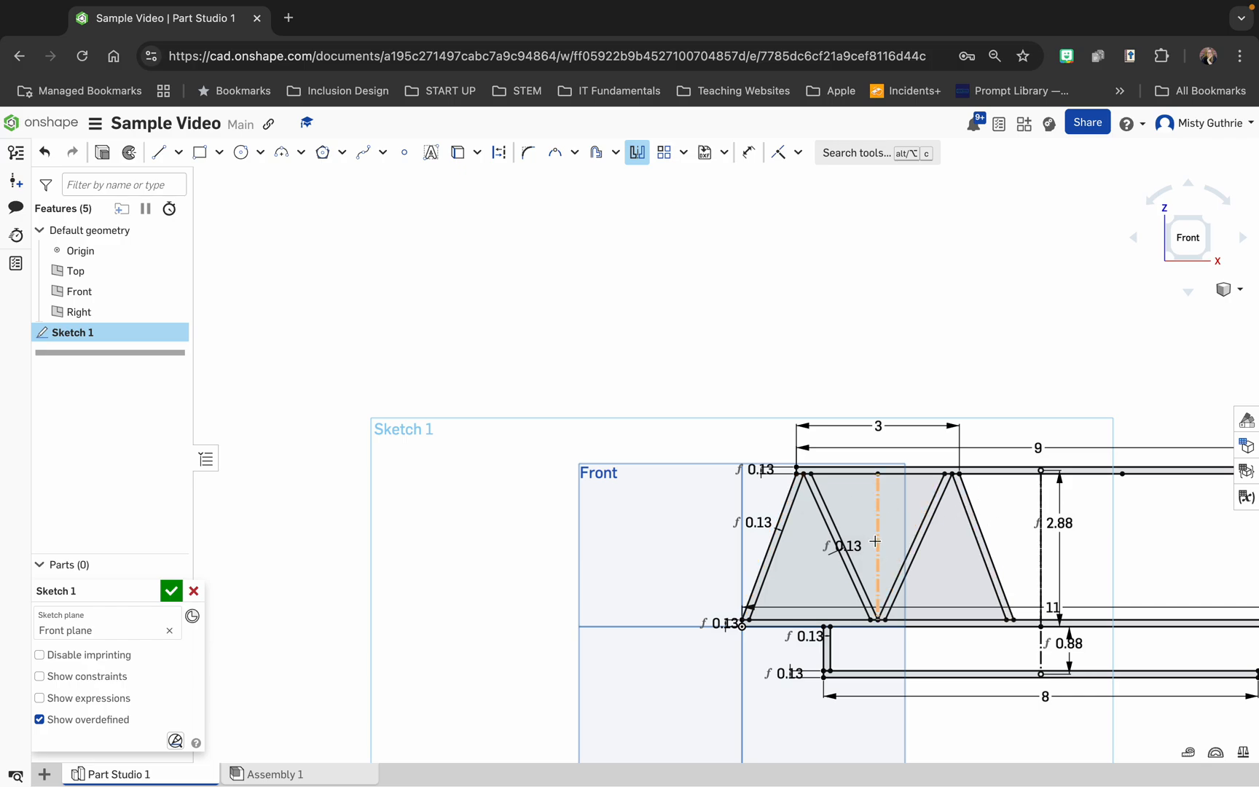
Undo the mirrored copies of the slanted brace lines
click(43, 157)
click(43, 154)
click(43, 155)
click(43, 155)
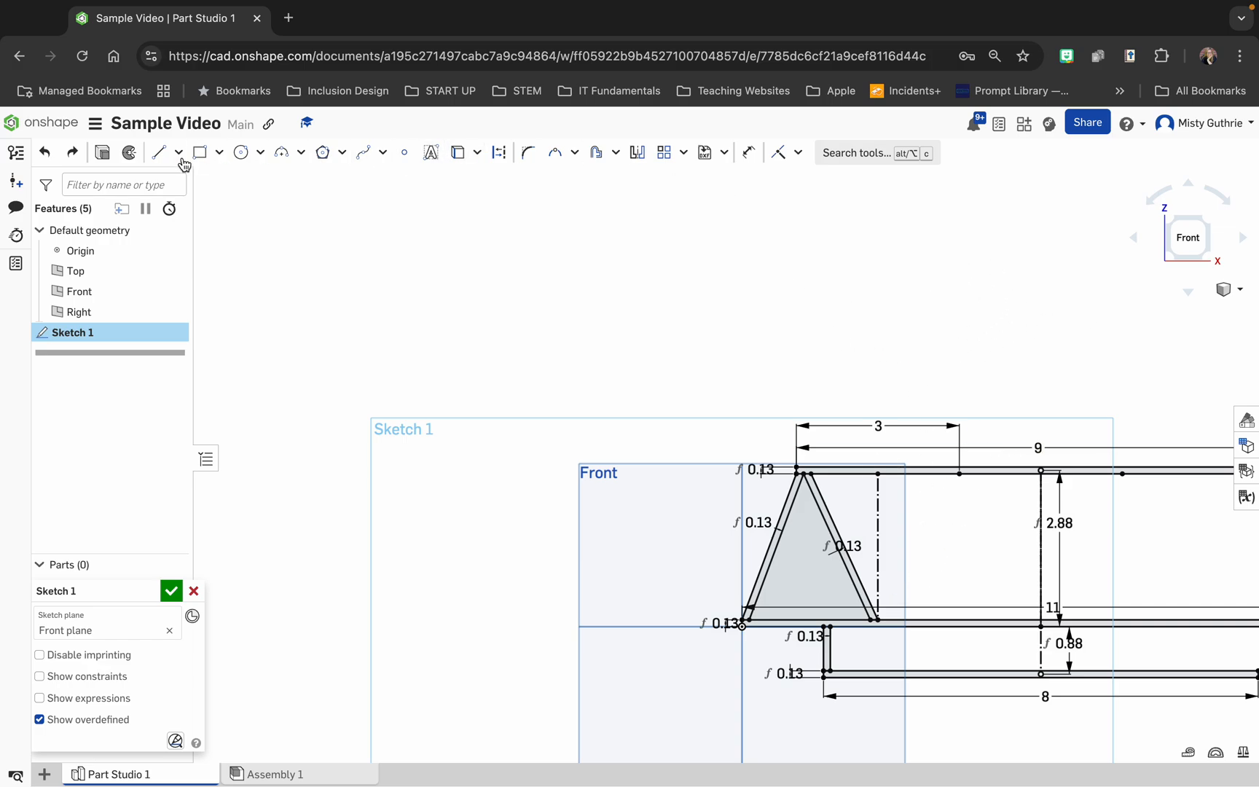
Draw two parallel slanted lines about 2.91 in long, rising rightward from the lower bar beside the short construction line to the 3 in point
click(158, 152)
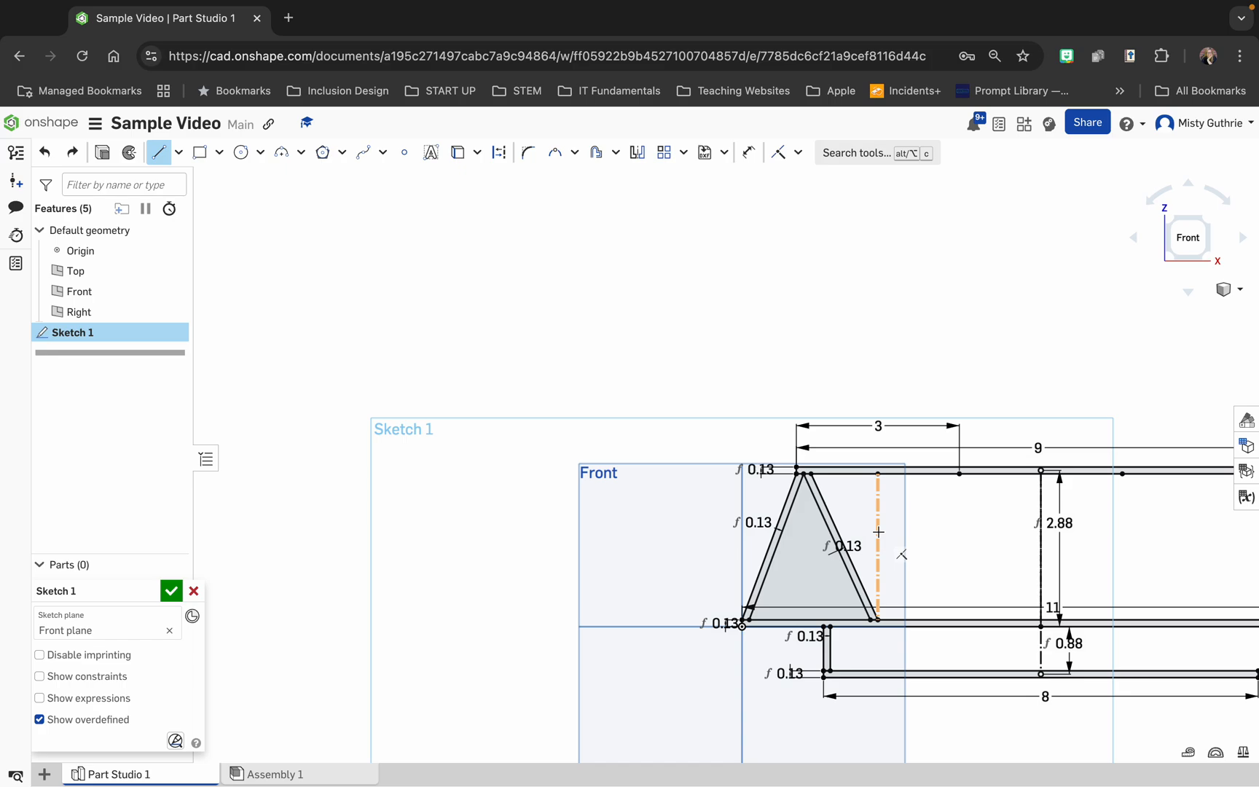
click(879, 618)
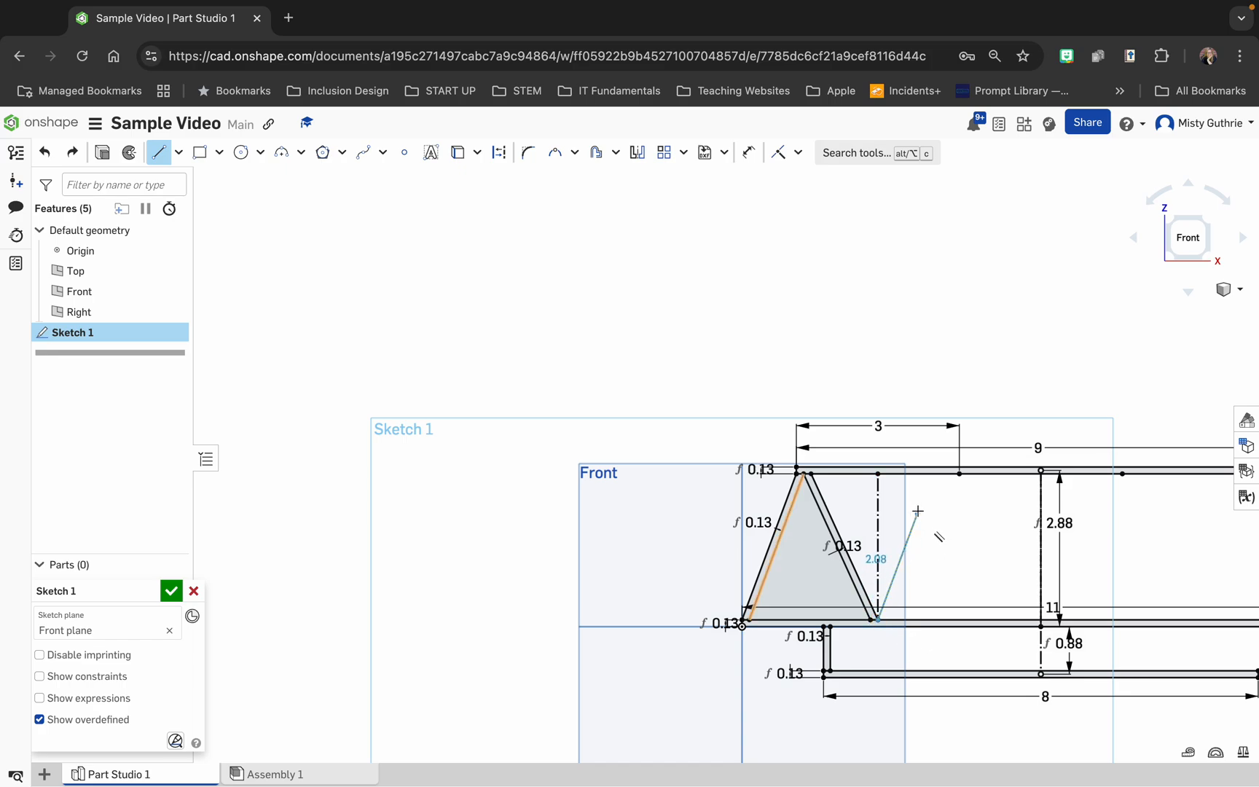
click(939, 474)
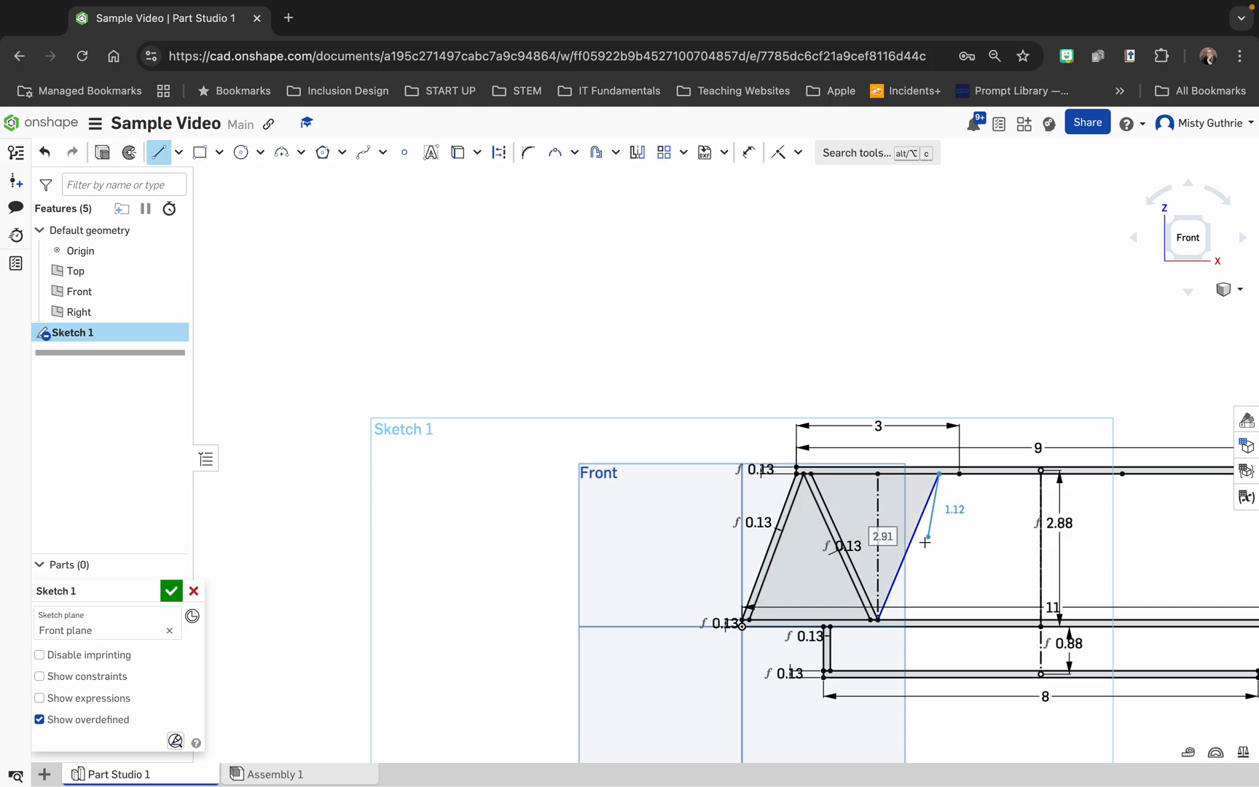
click(959, 474)
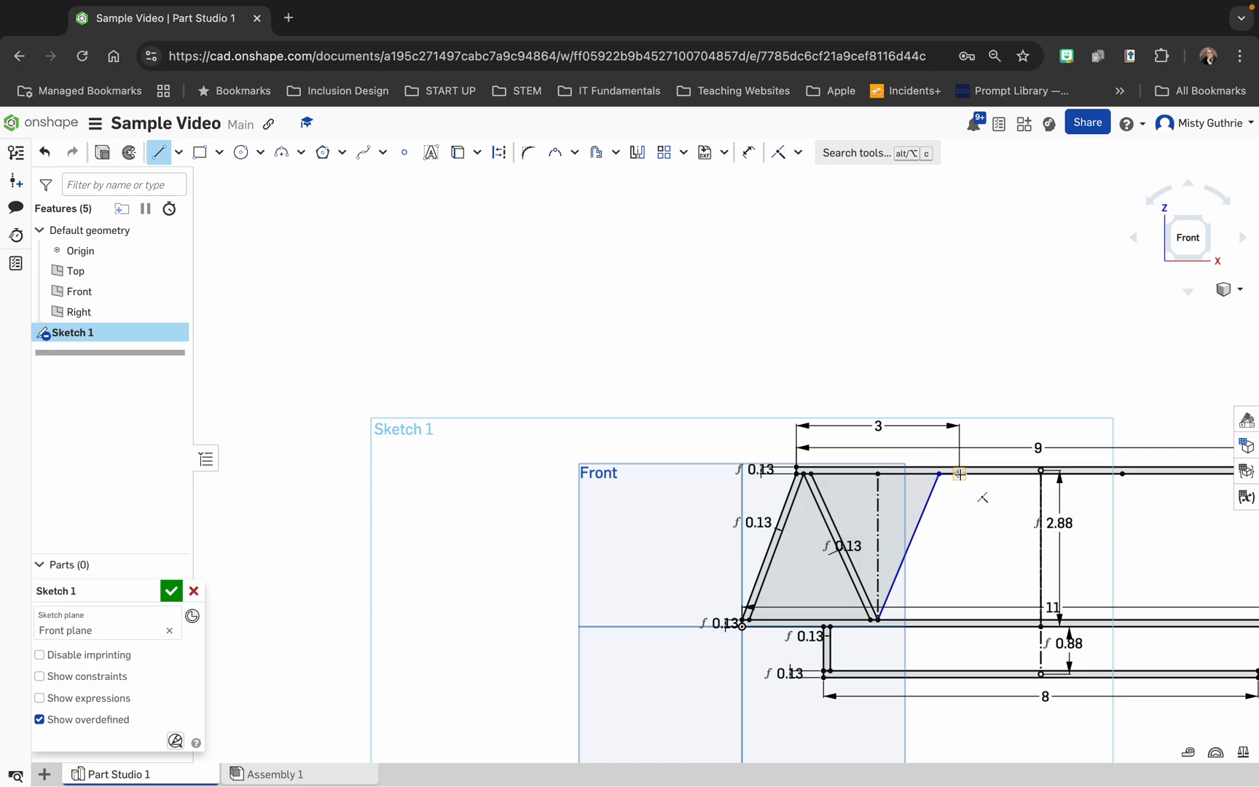
click(899, 620)
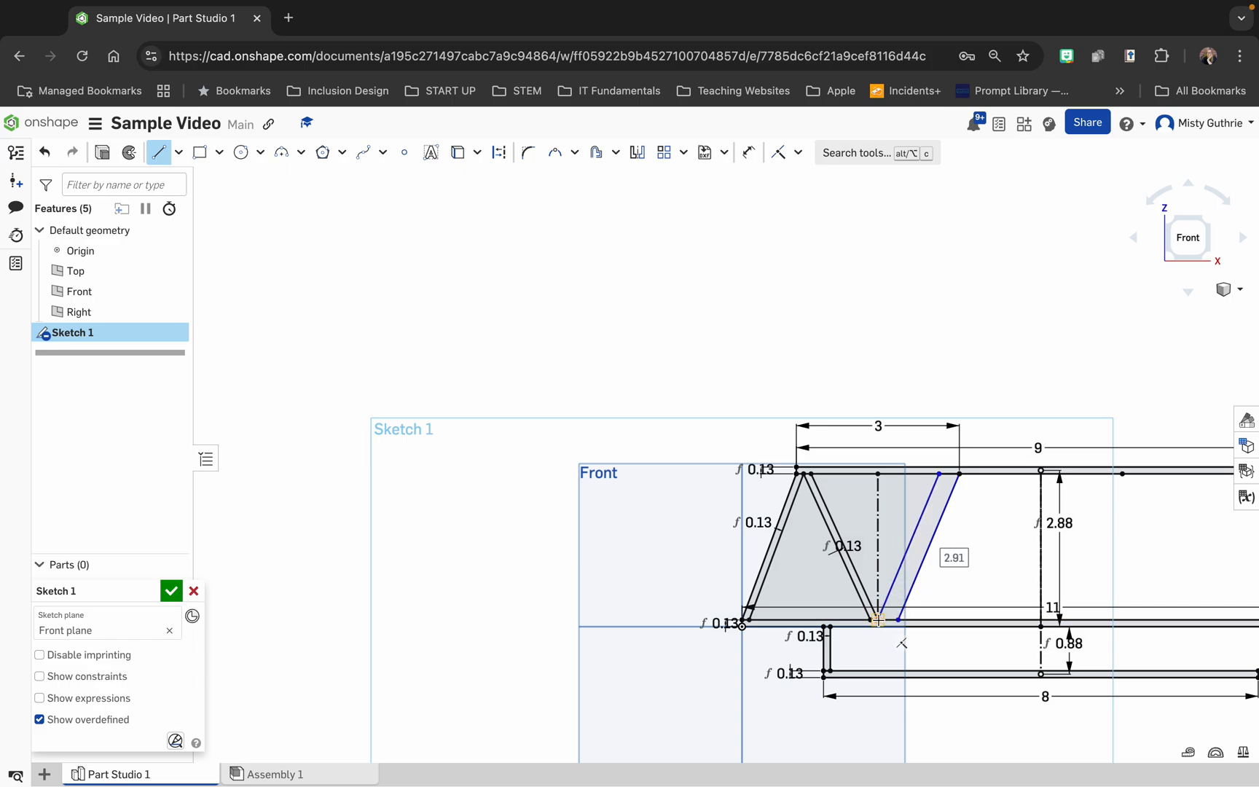
click(878, 621)
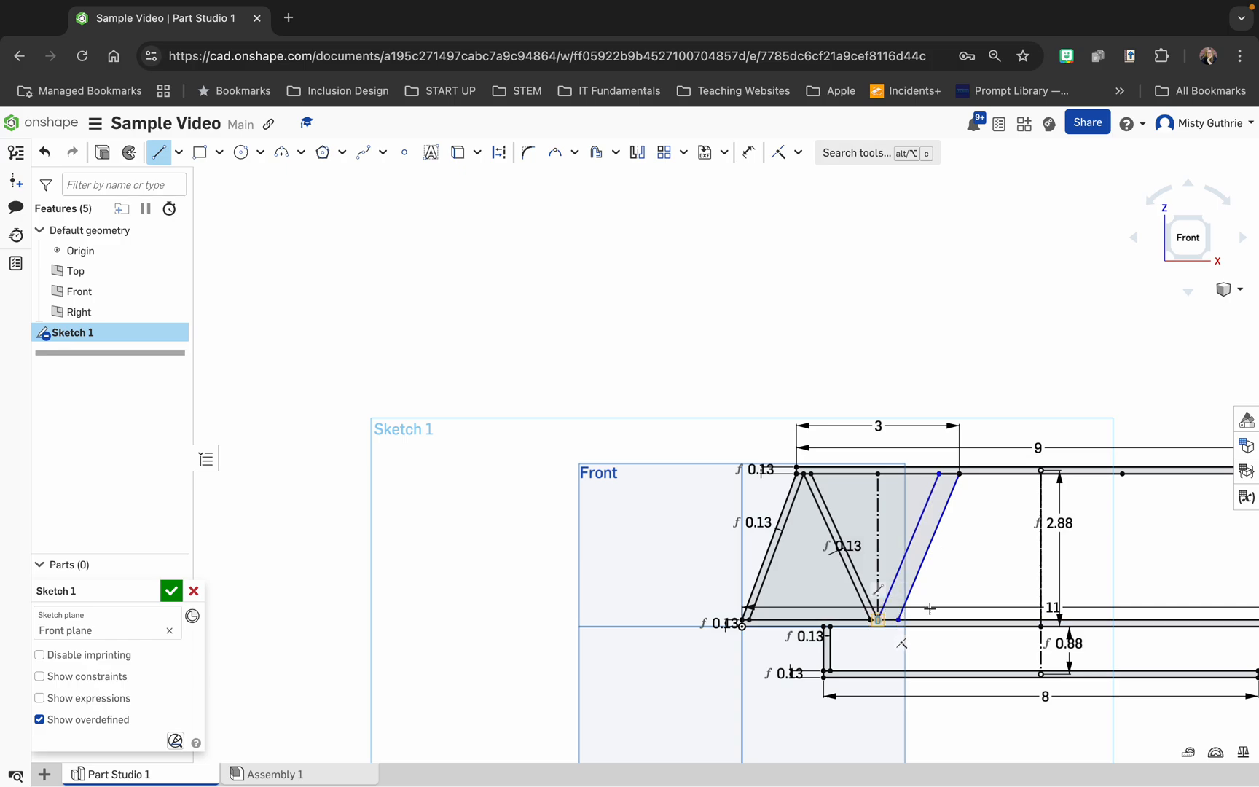
click(949, 474)
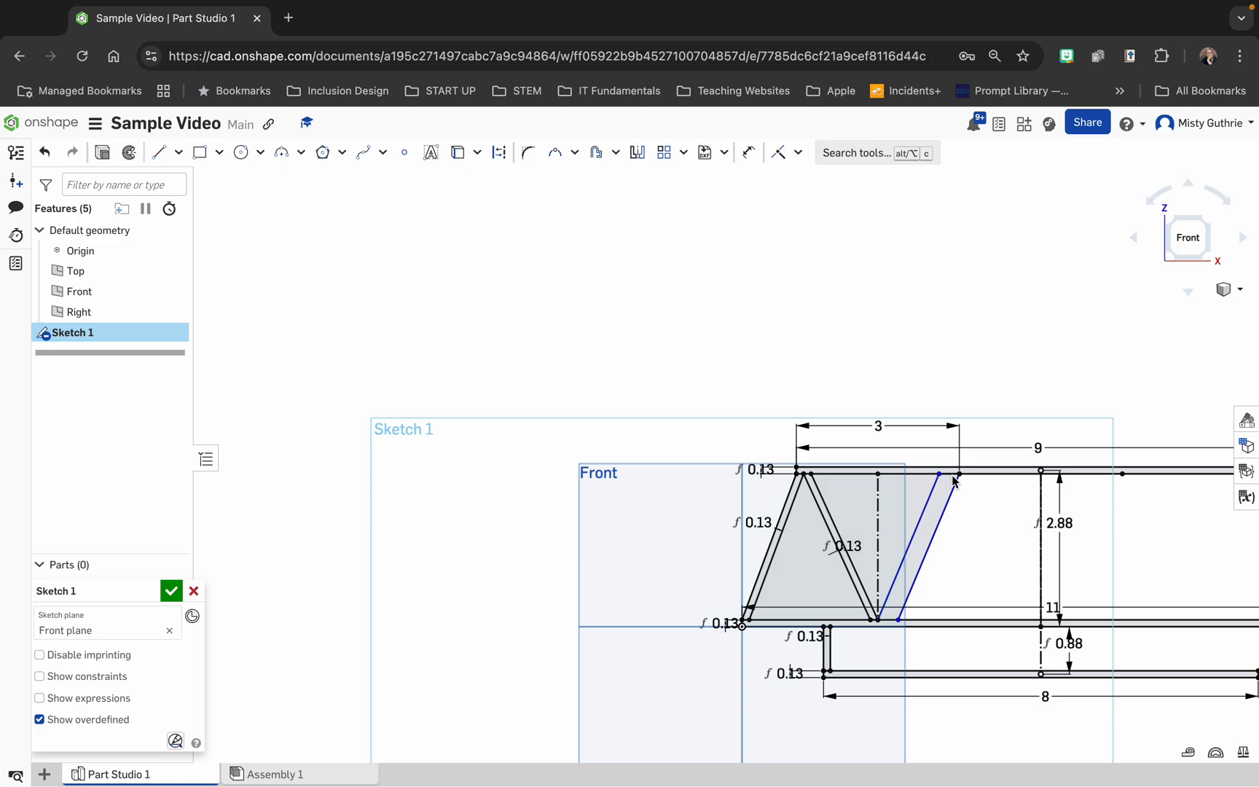
Draw two parallel slanted lines about 2.92 in long, from the upper bar's 3 in point down to the lower bar at the central construction line
click(162, 156)
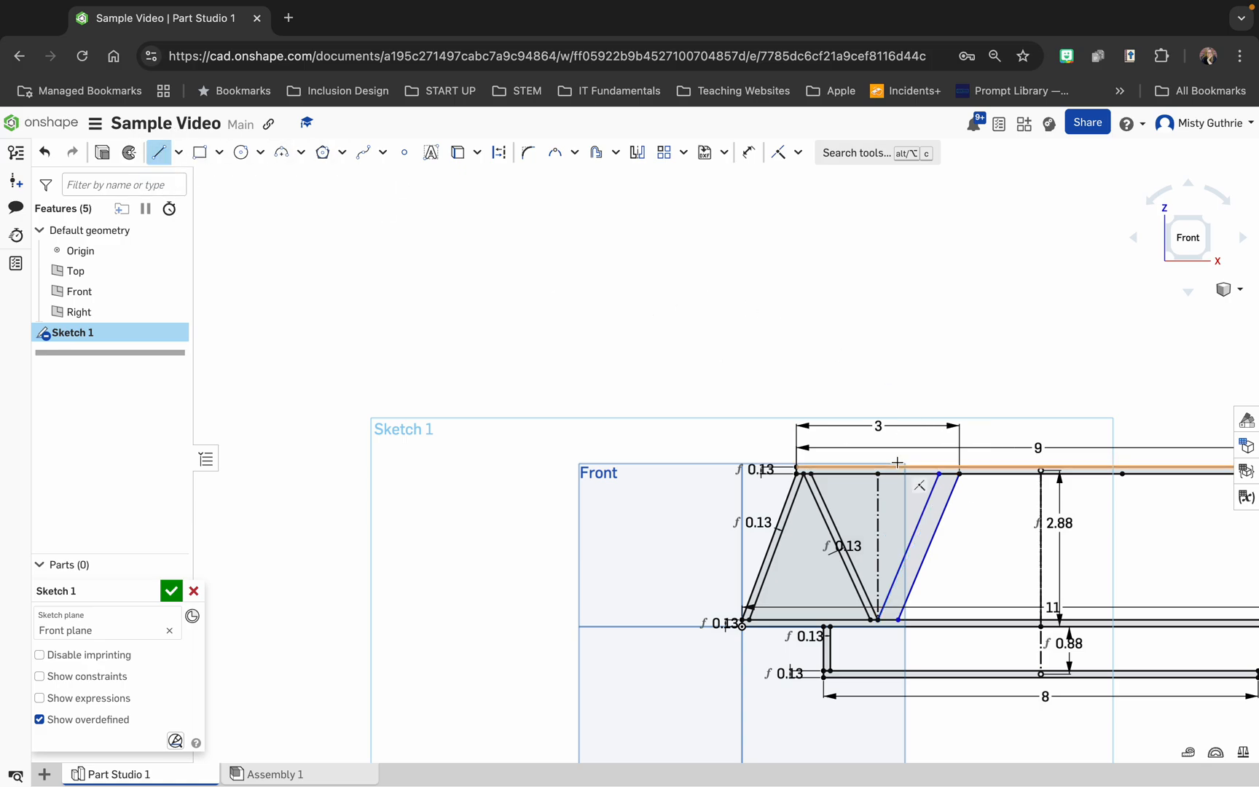
click(959, 473)
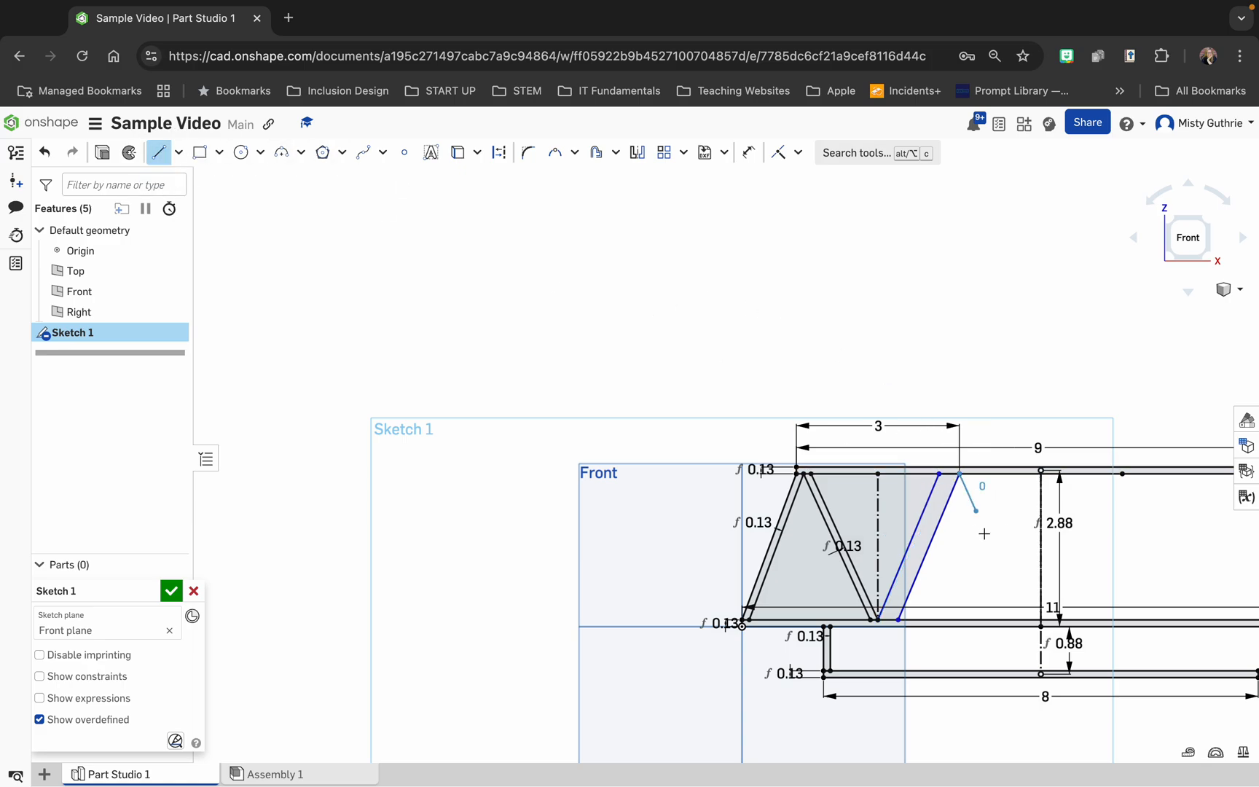
click(1021, 620)
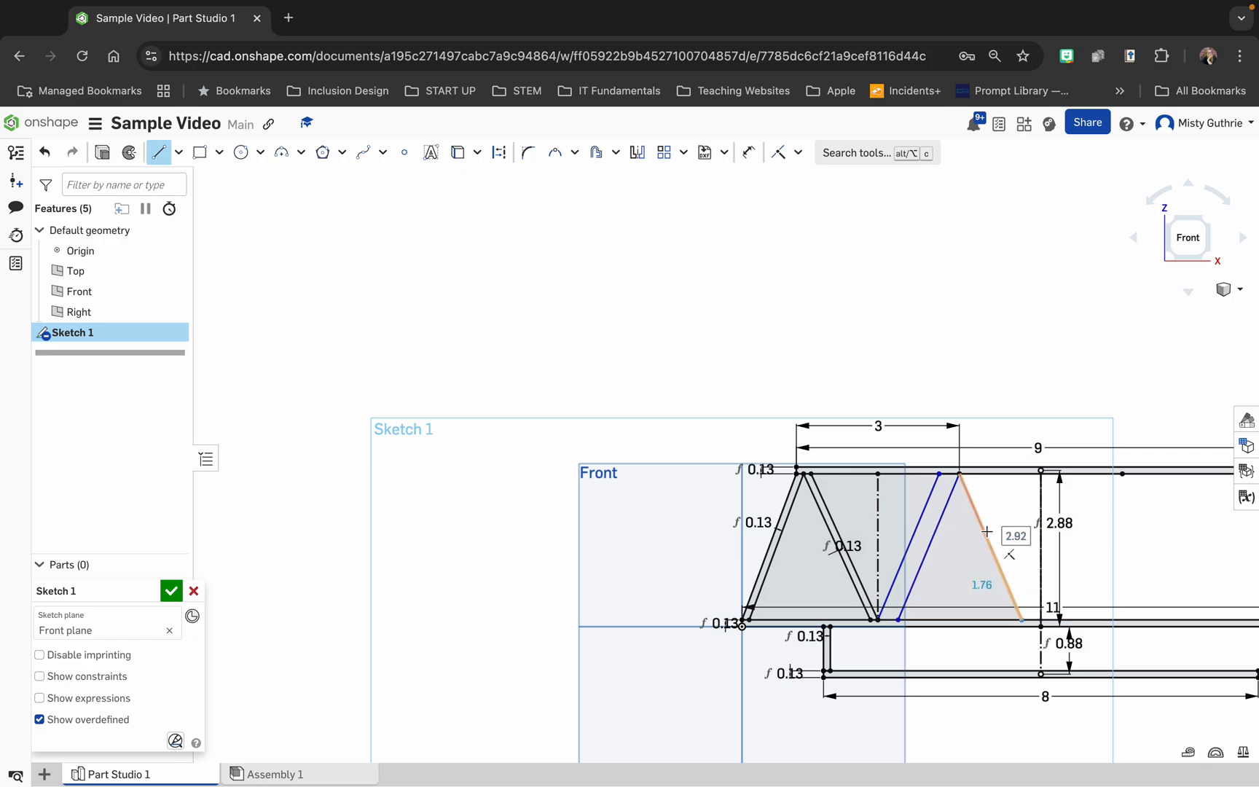
click(1041, 620)
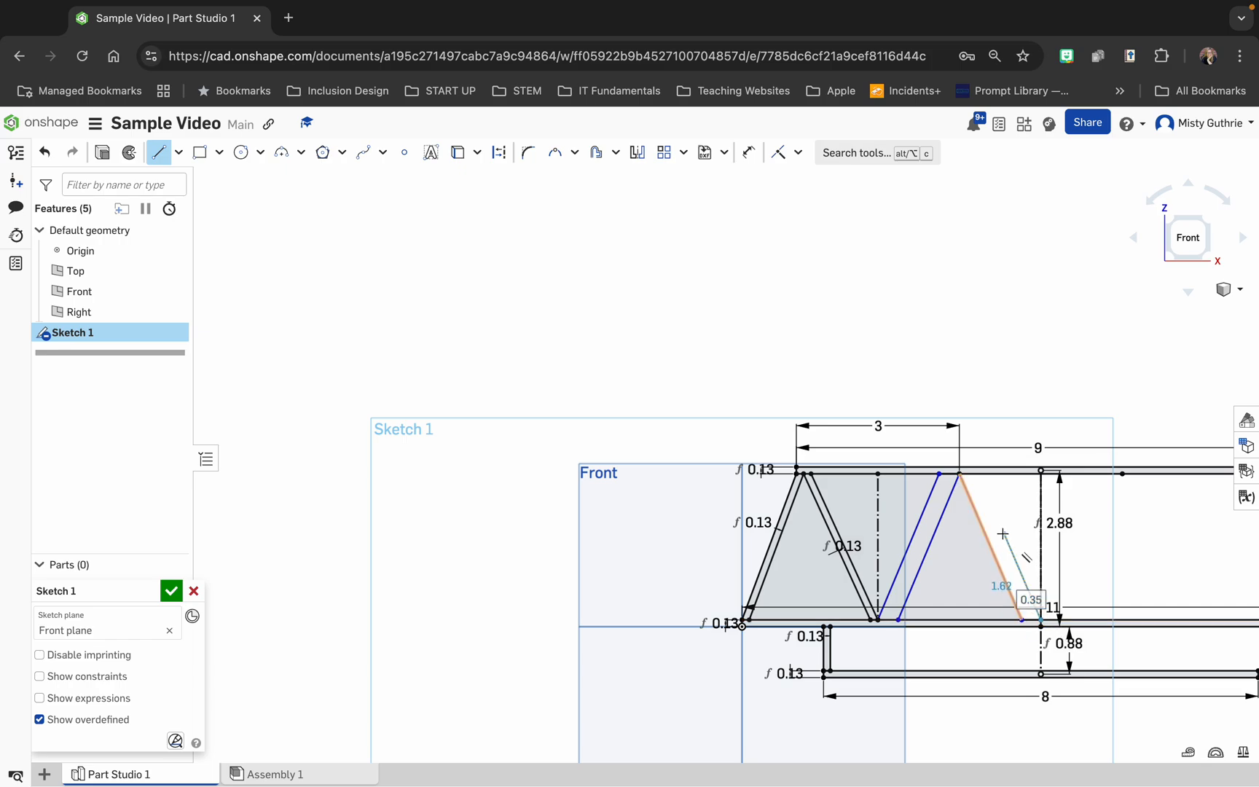
click(977, 476)
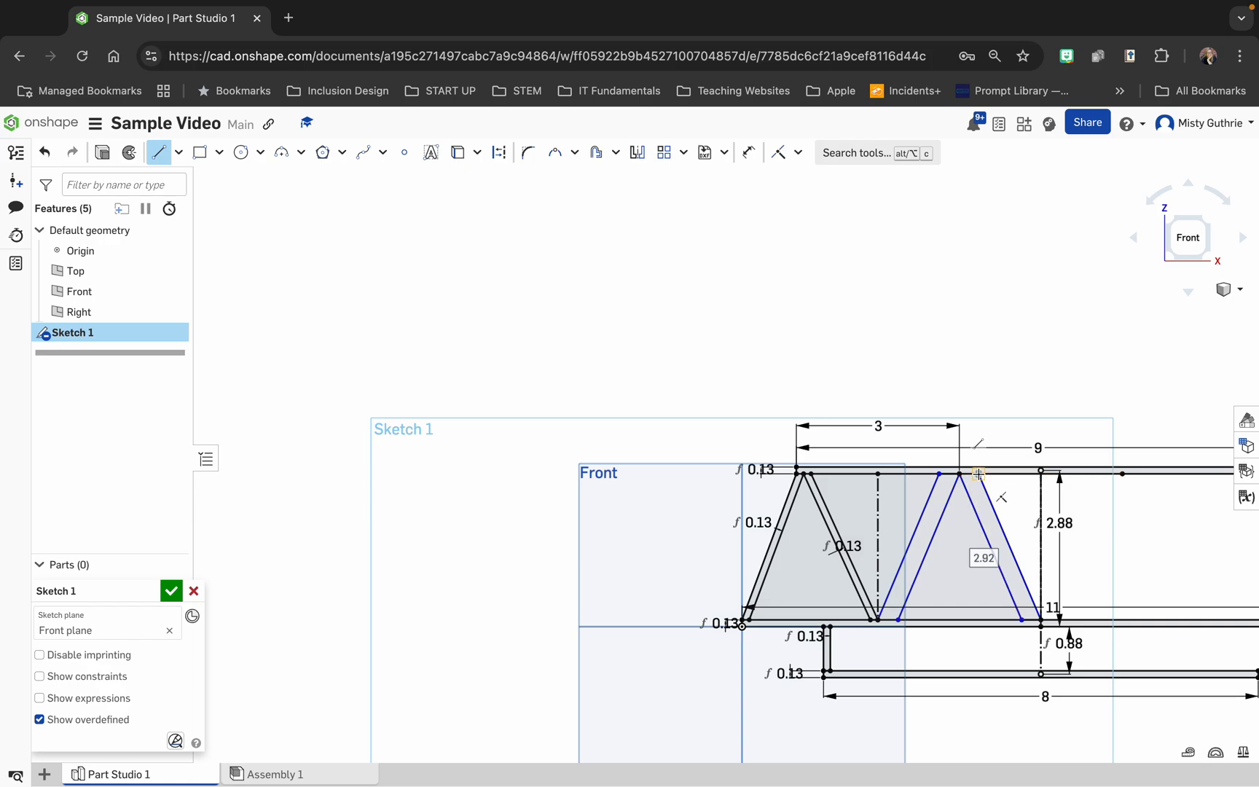
key(Escape)
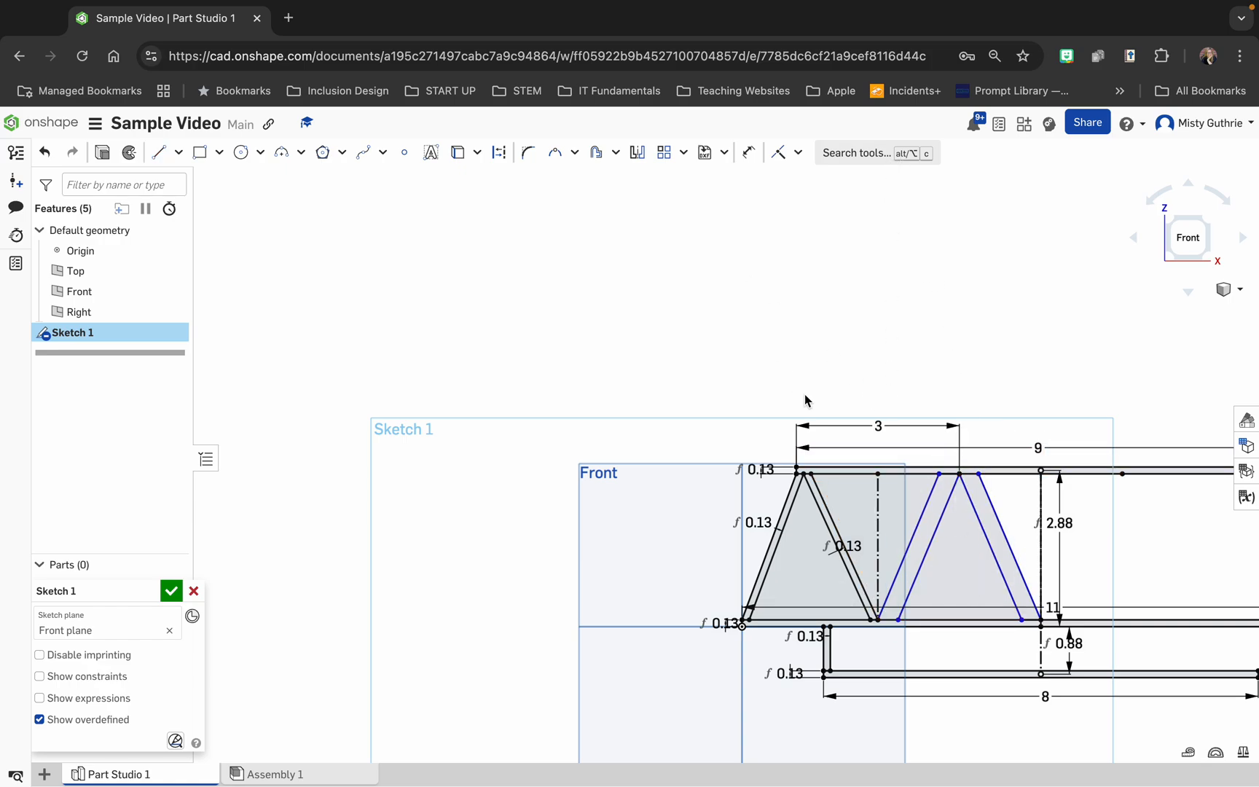
Dimension the distance between the two new slanted lines rising to the 3 in point to 1/8 in
click(749, 152)
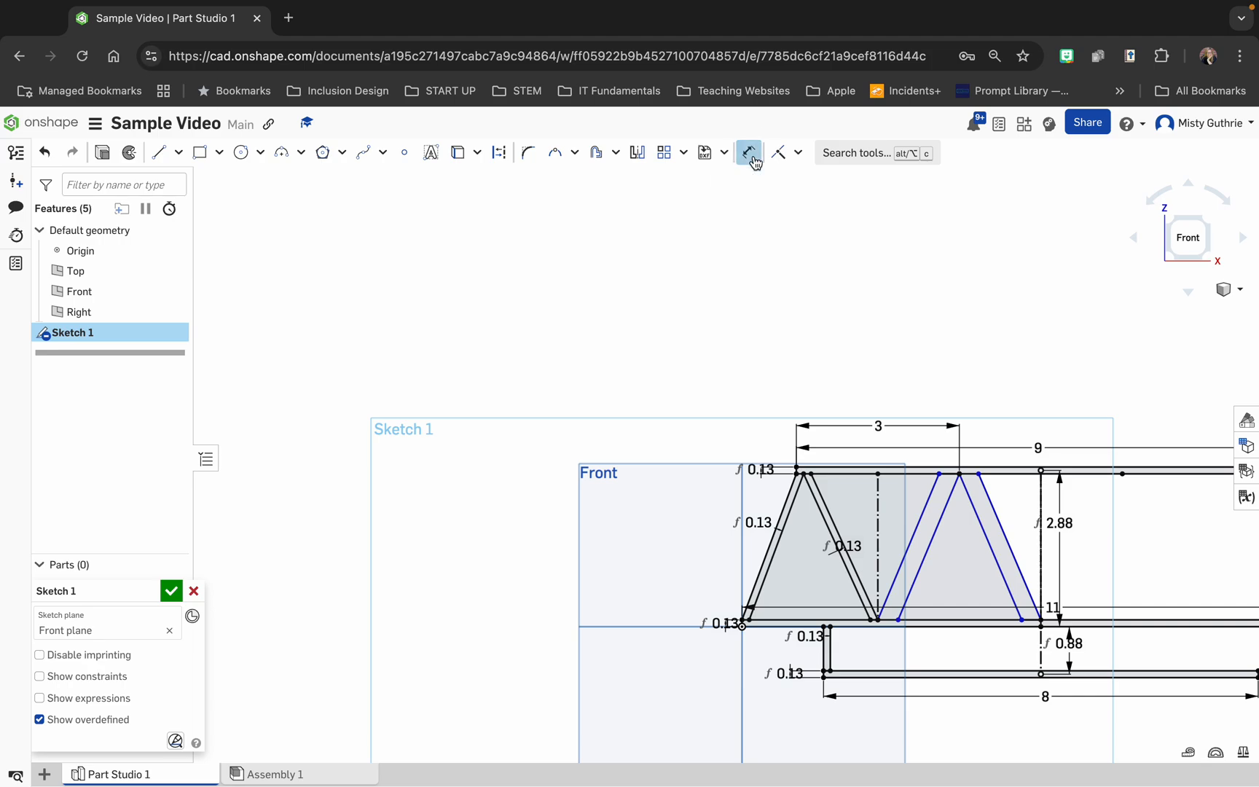
click(921, 518)
click(937, 527)
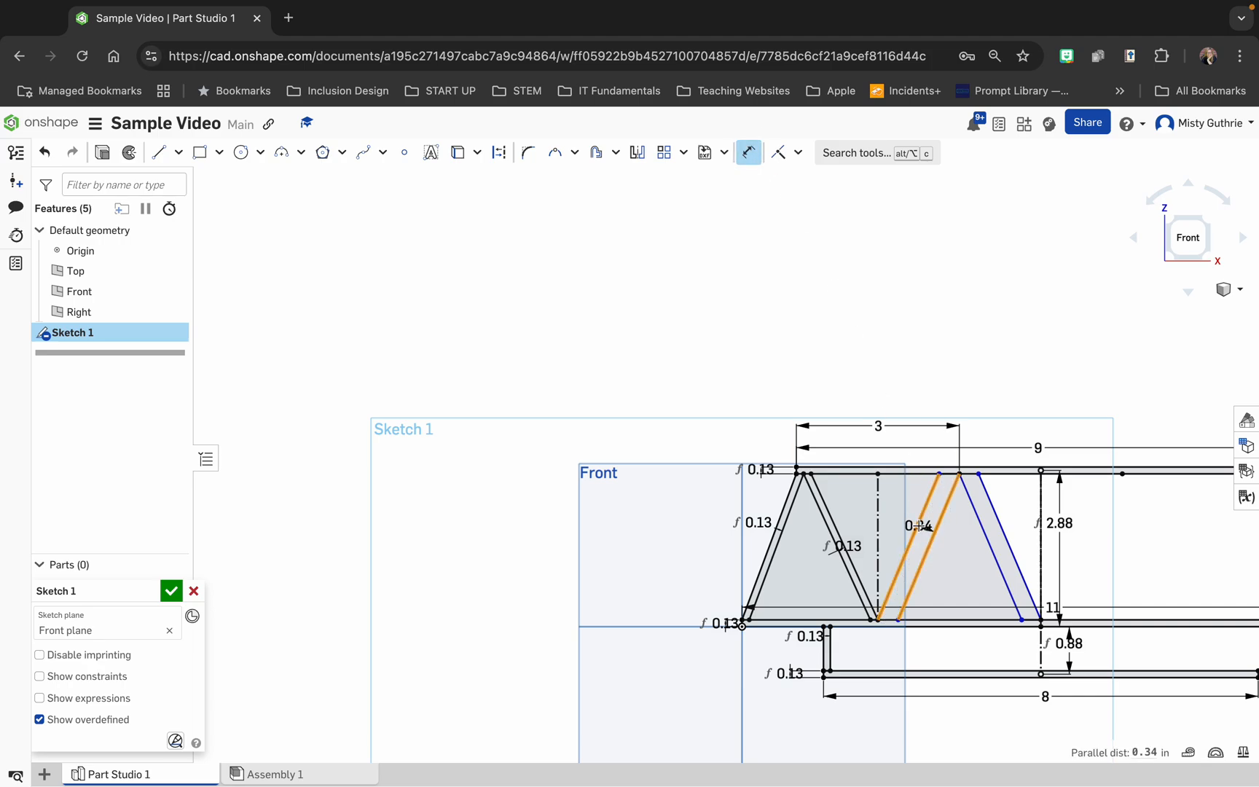
click(903, 507)
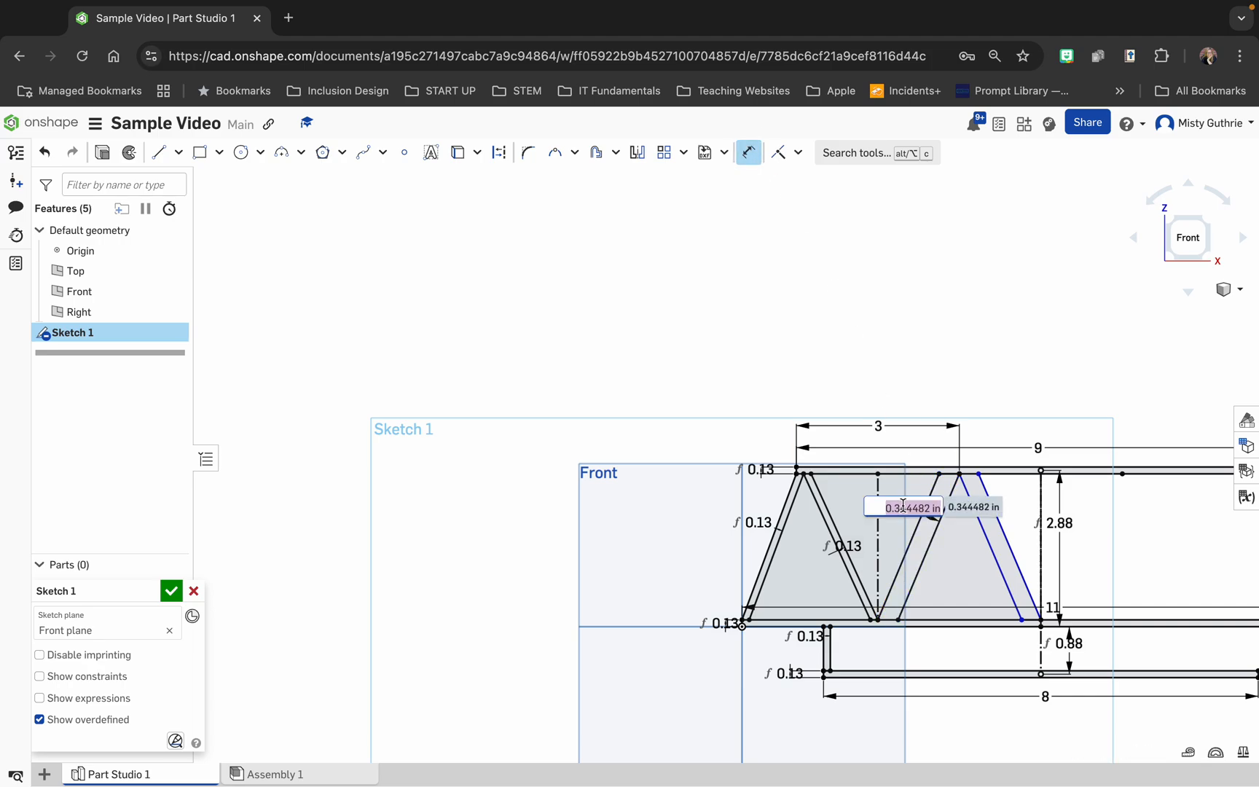
text(1/8)
key(Return)
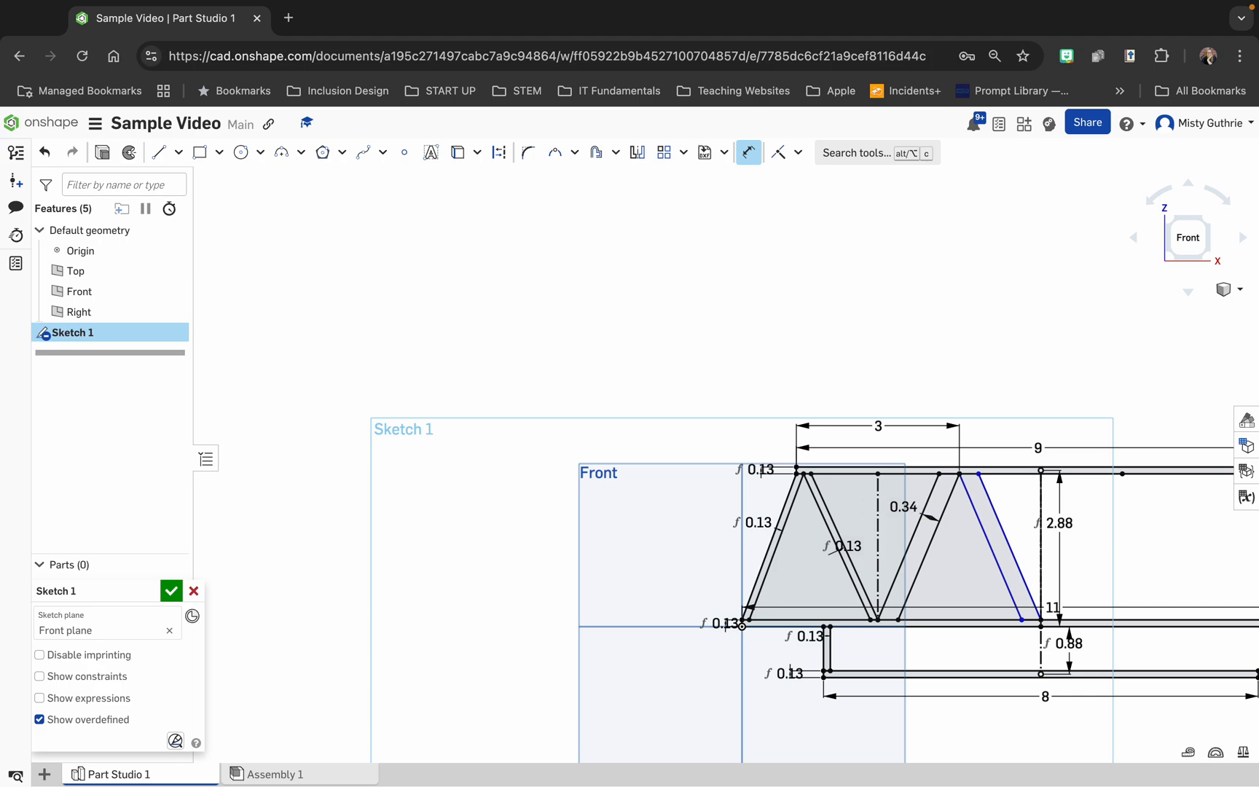
Try to dimension the distance between the two slanted lines beside the central construction line
click(1000, 525)
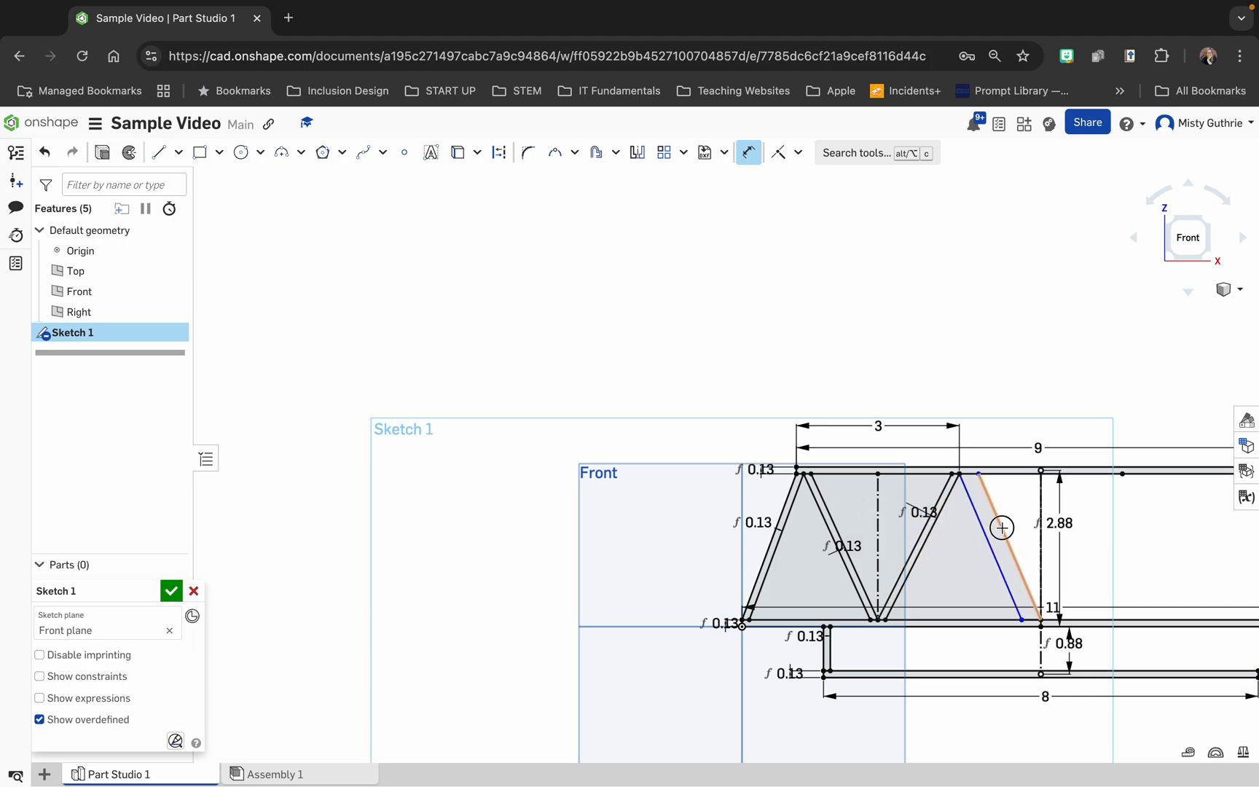
click(982, 530)
click(963, 552)
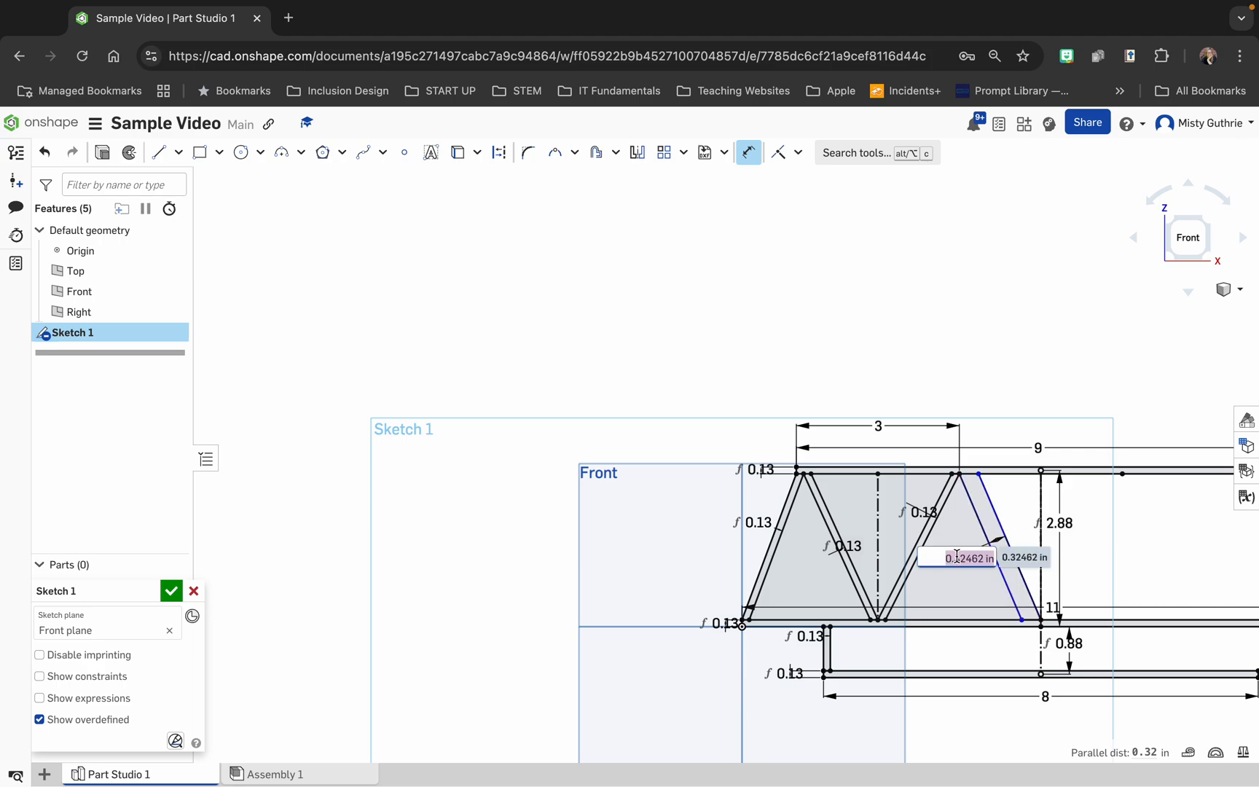
key(Return)
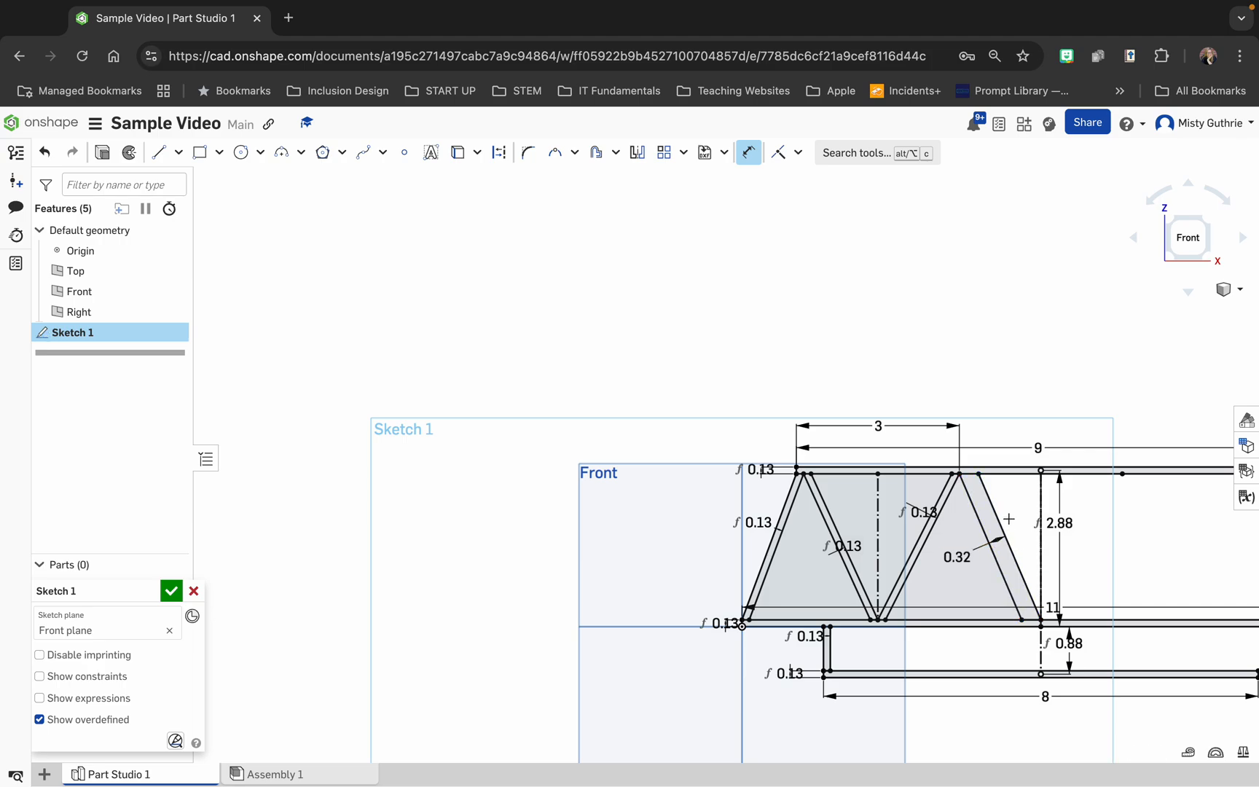
key(Delete)
click(986, 537)
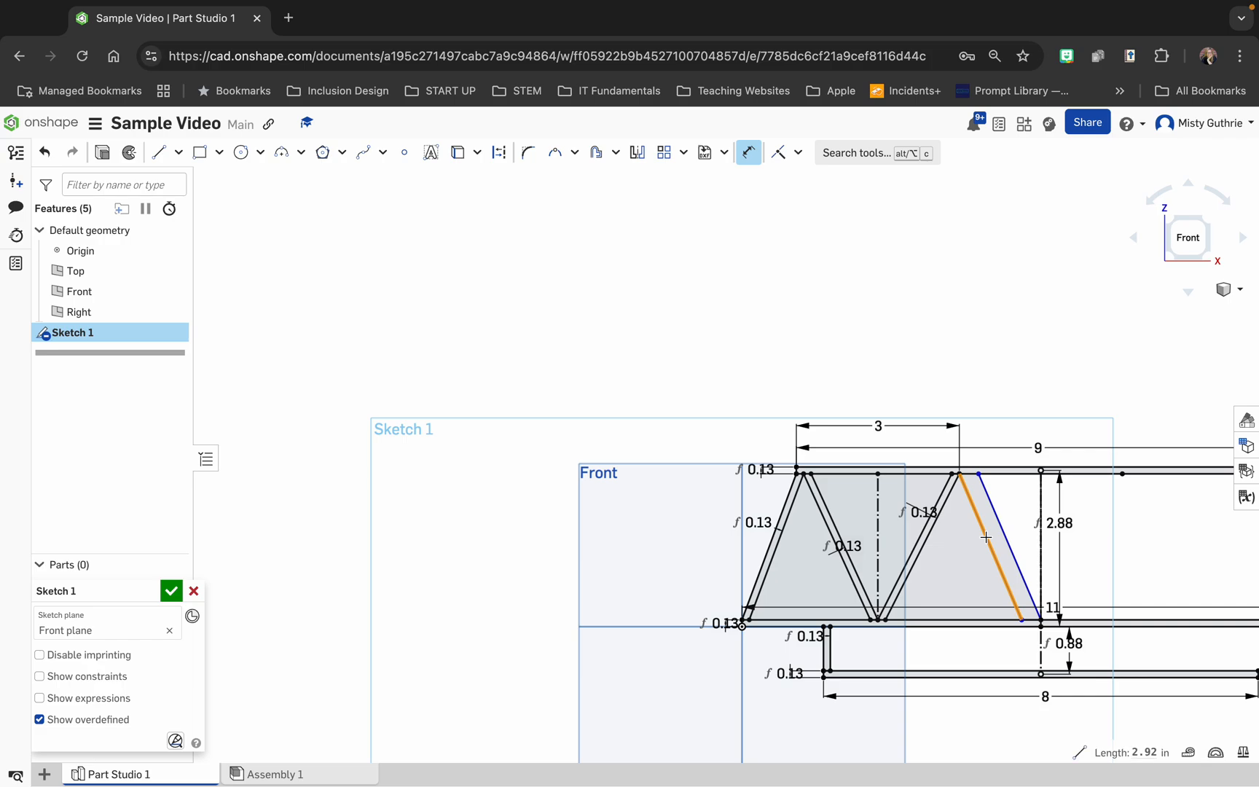
click(986, 537)
click(981, 537)
click(983, 537)
click(983, 537)
click(983, 537)
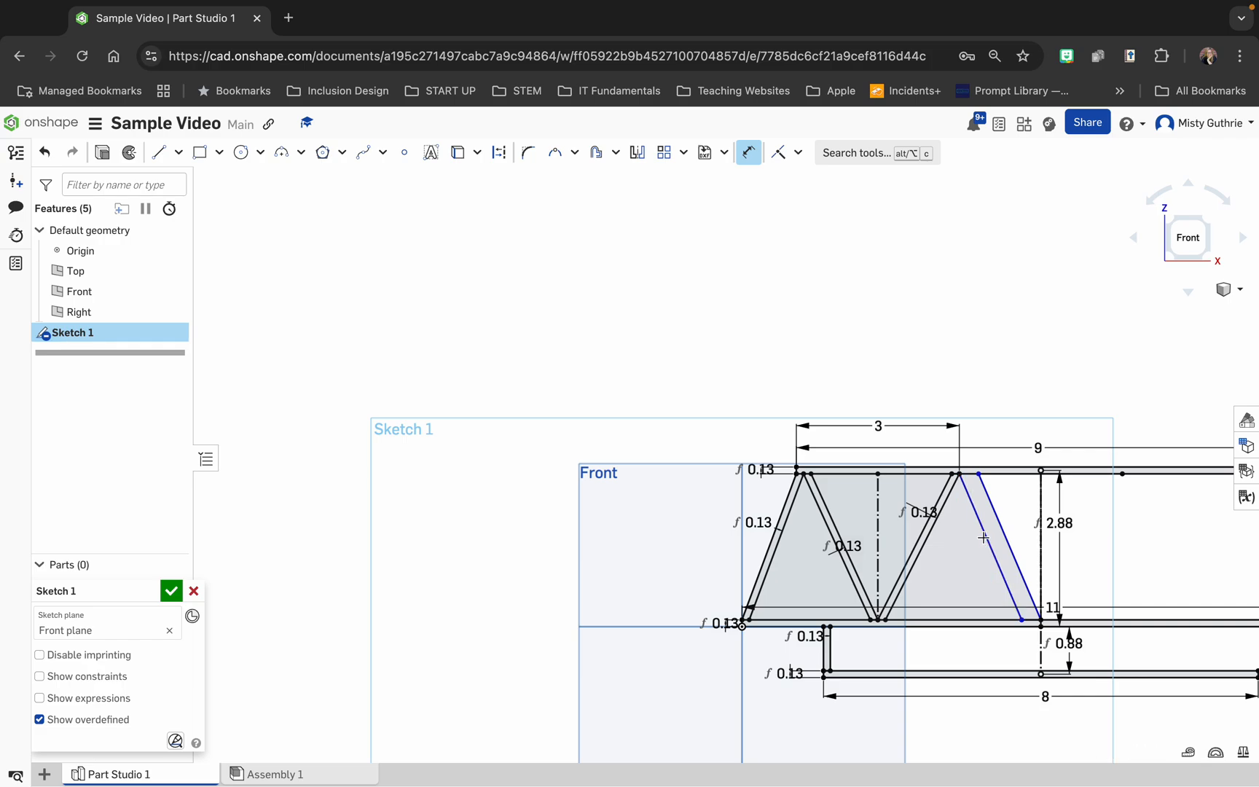
click(1004, 537)
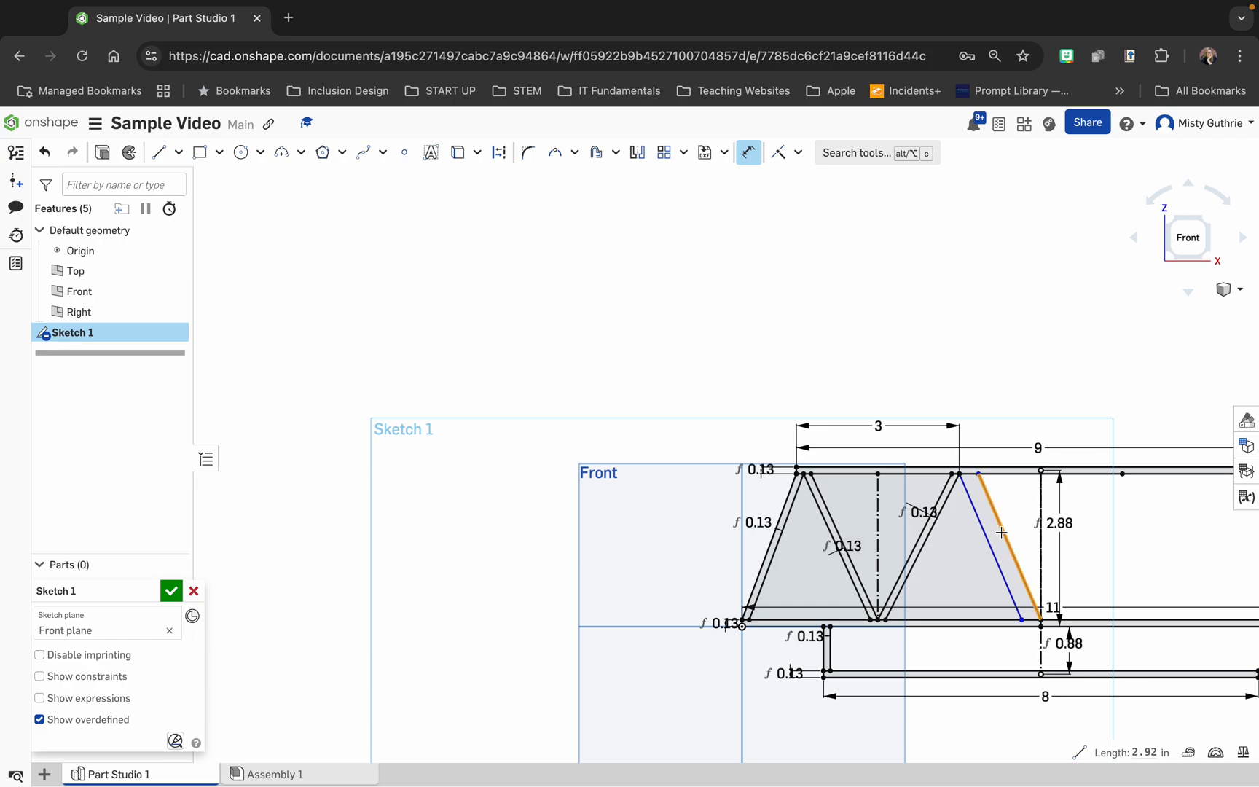
click(1004, 537)
click(1006, 534)
click(1006, 534)
click(1006, 534)
key(d)
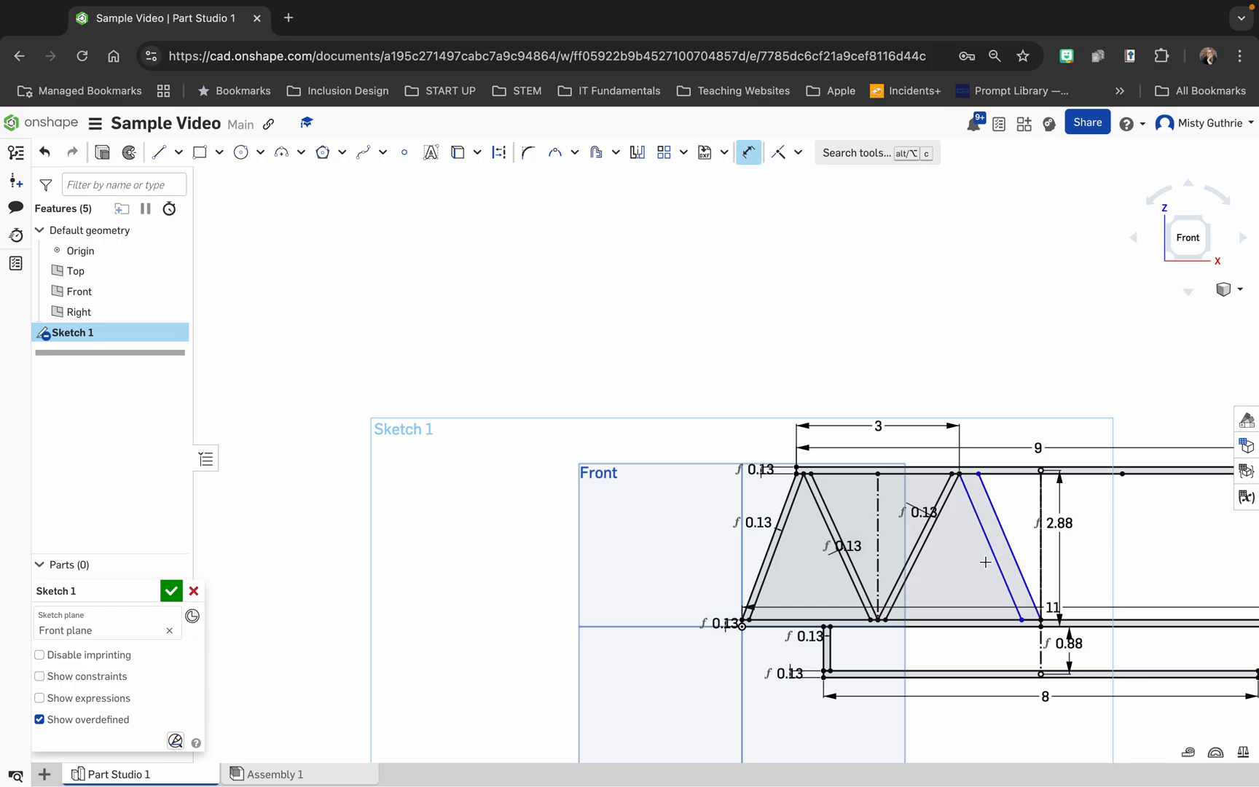
Dimension the length of the inner slanted line descending from the upper bar's 3 in point
click(1005, 533)
click(994, 557)
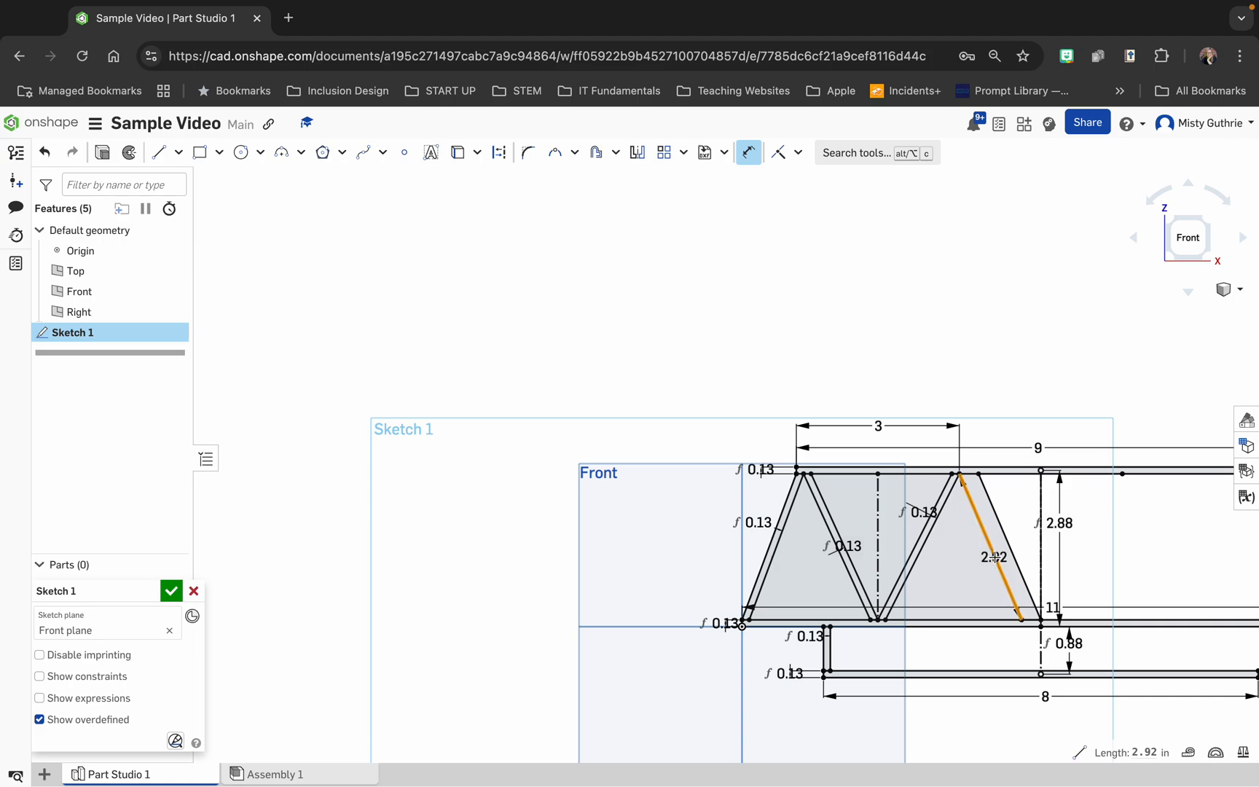
right_click(995, 558)
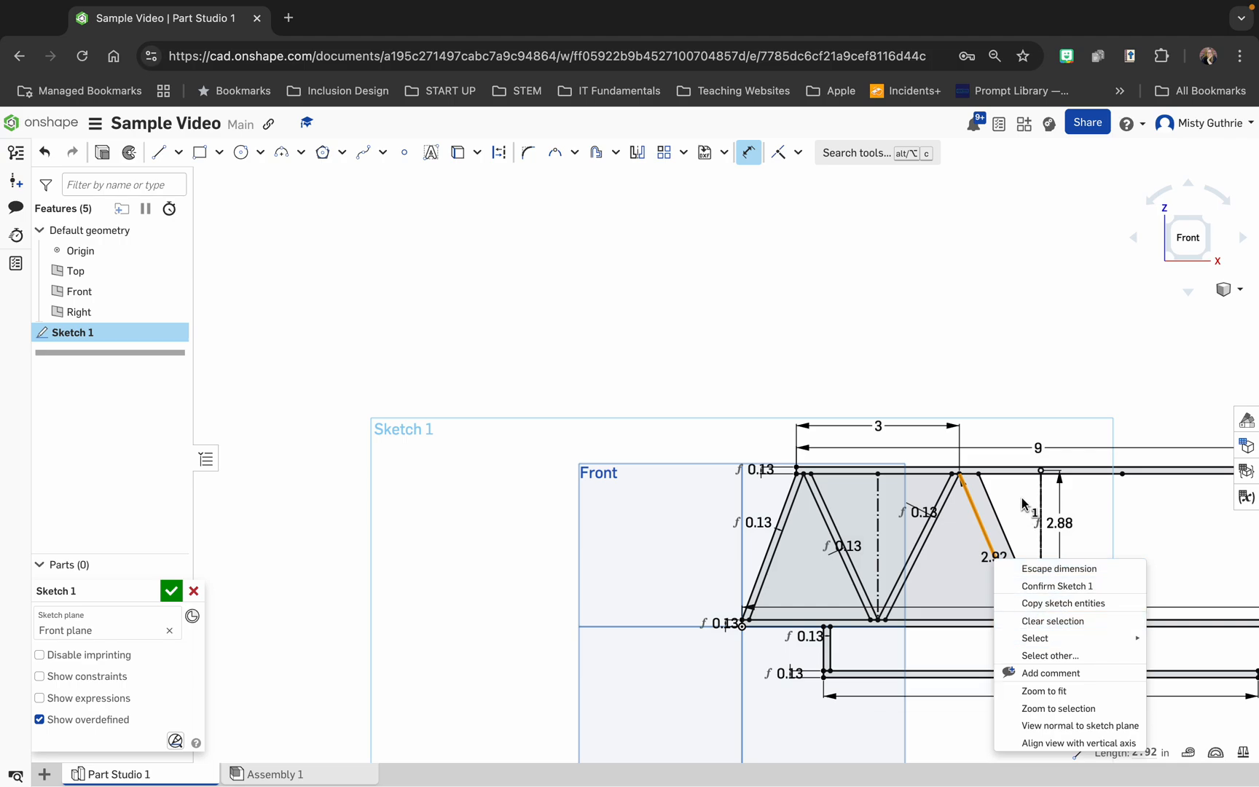
click(1037, 621)
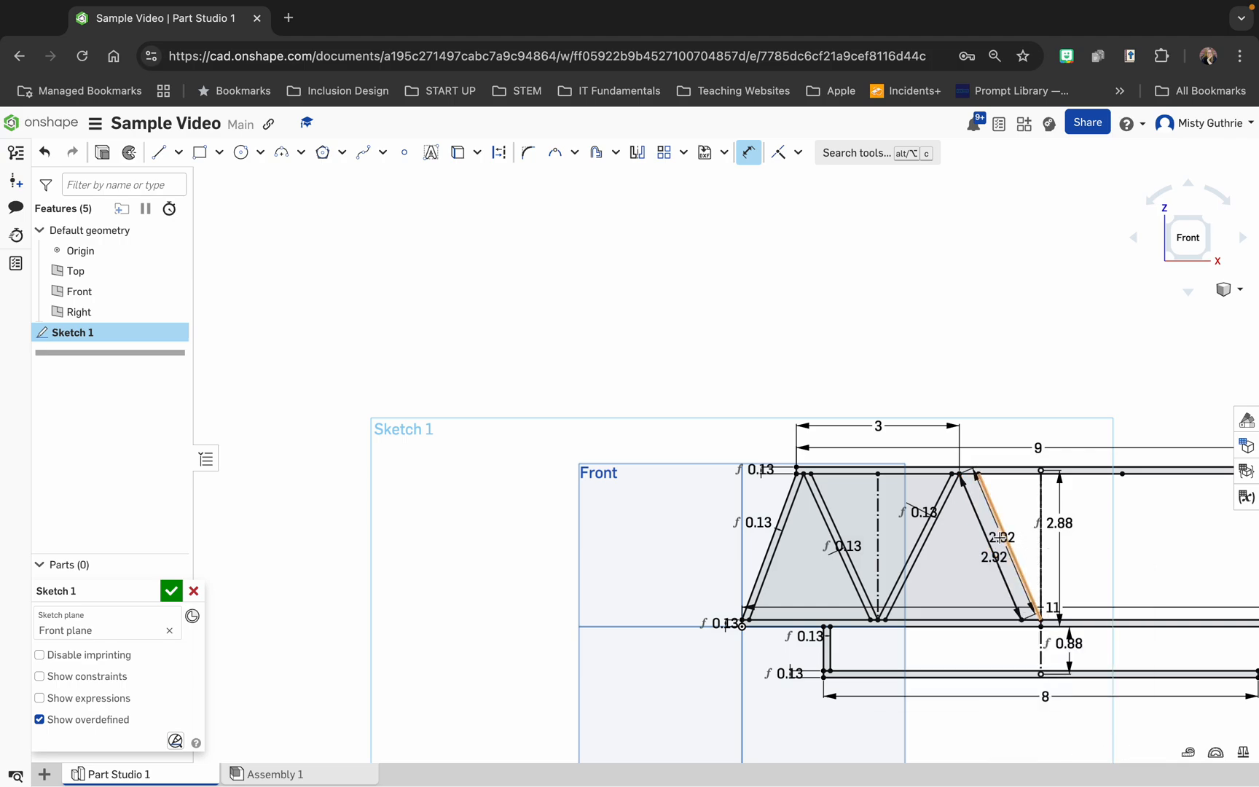
click(993, 539)
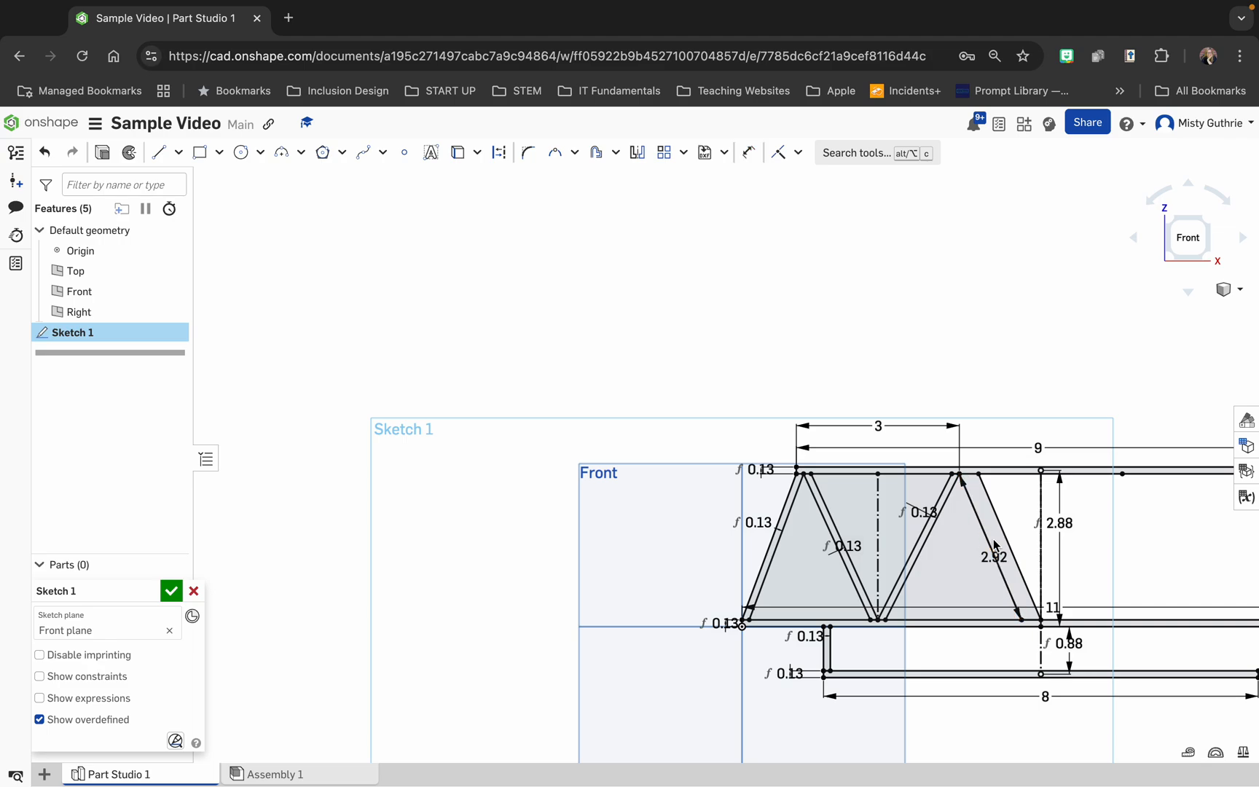
Try to delete the inner slanted line descending from the 3 in point, and undo the deletion
click(988, 542)
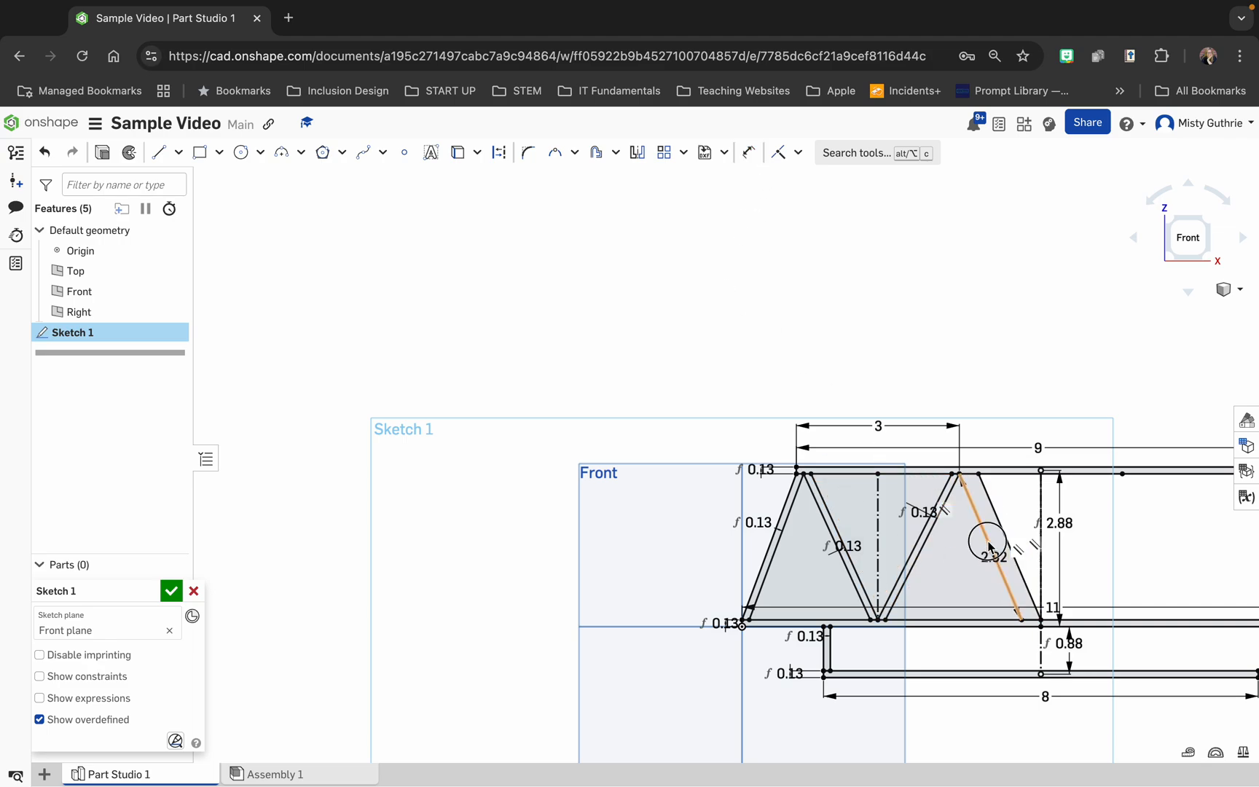
key(Delete)
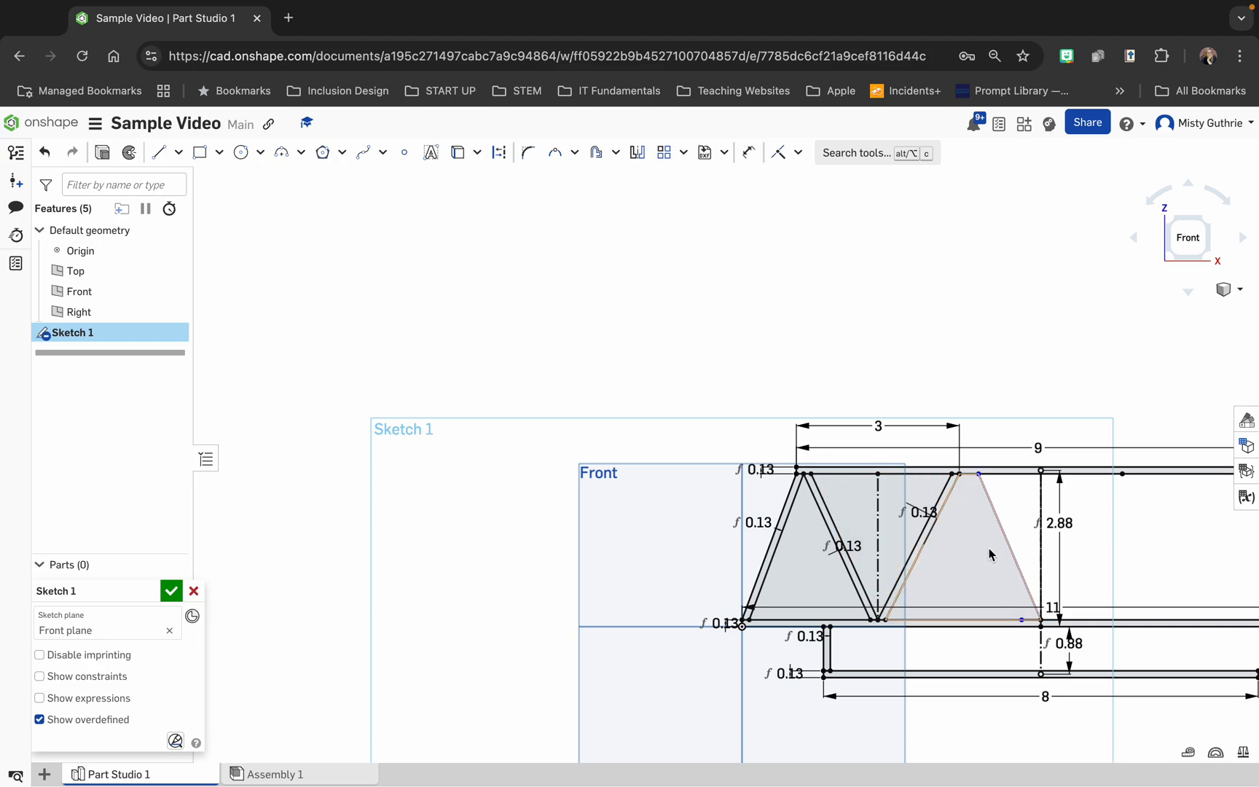
click(1030, 598)
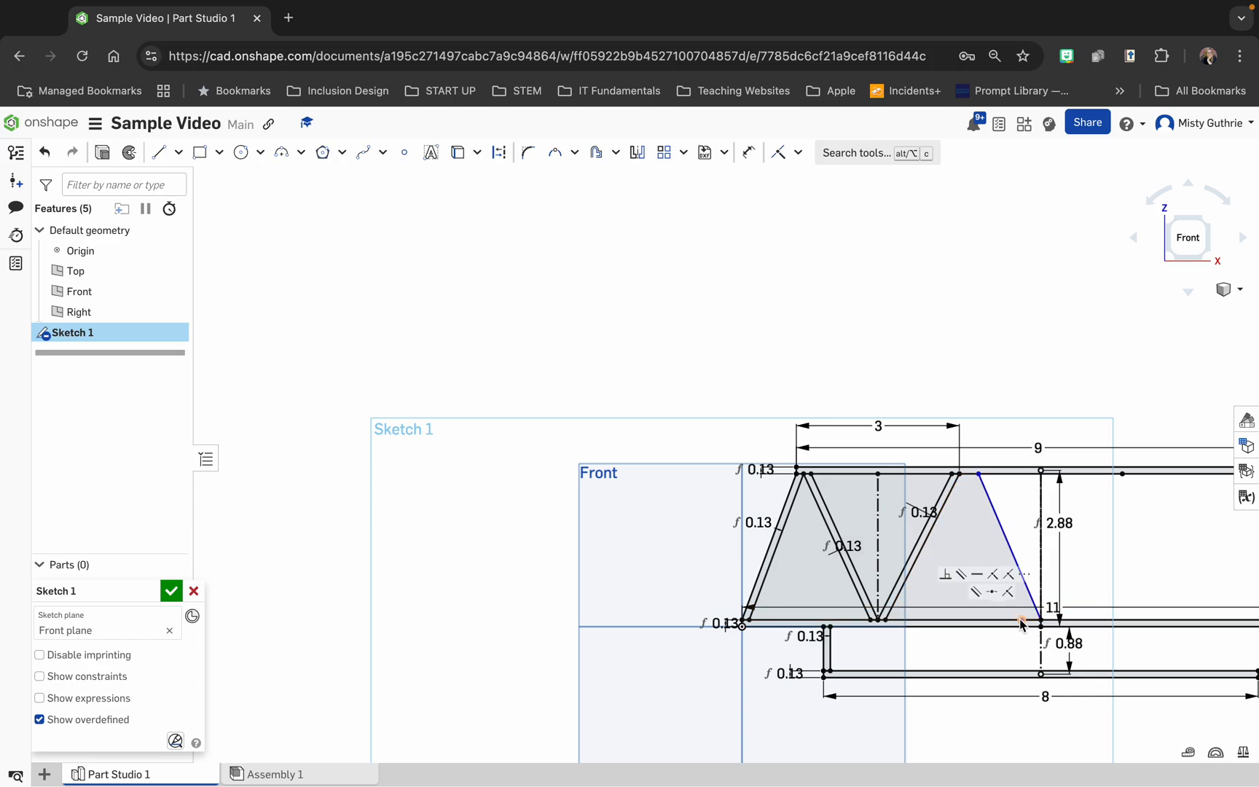
click(1021, 621)
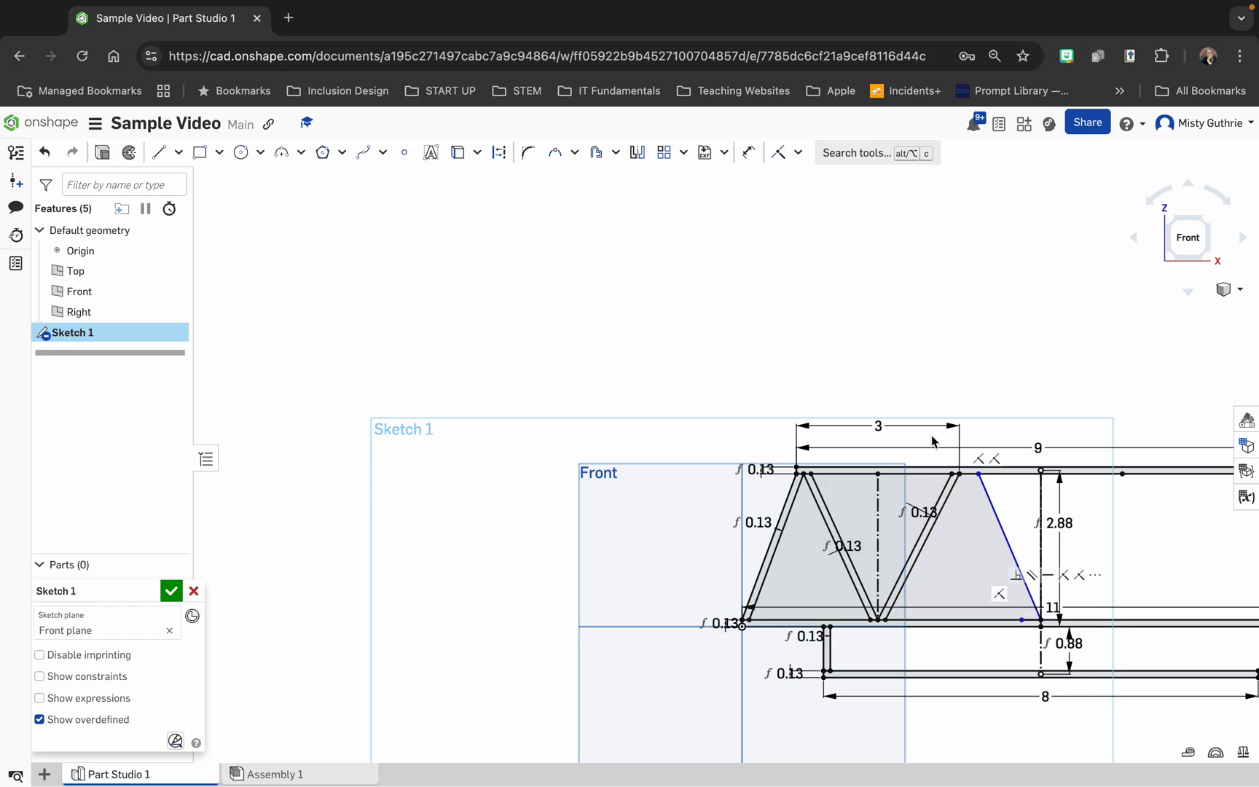
click(44, 153)
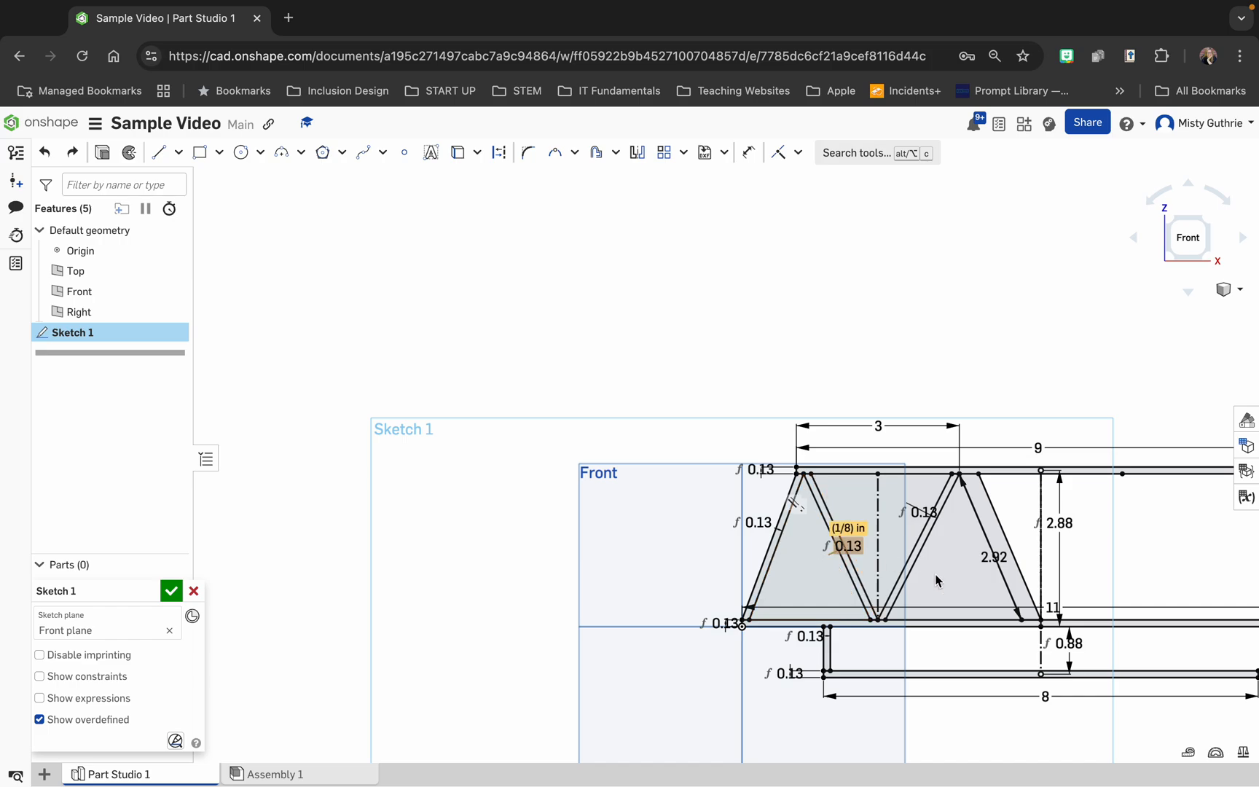
Delete the outer slanted line that ends at the central construction line on the lower bar
click(1010, 548)
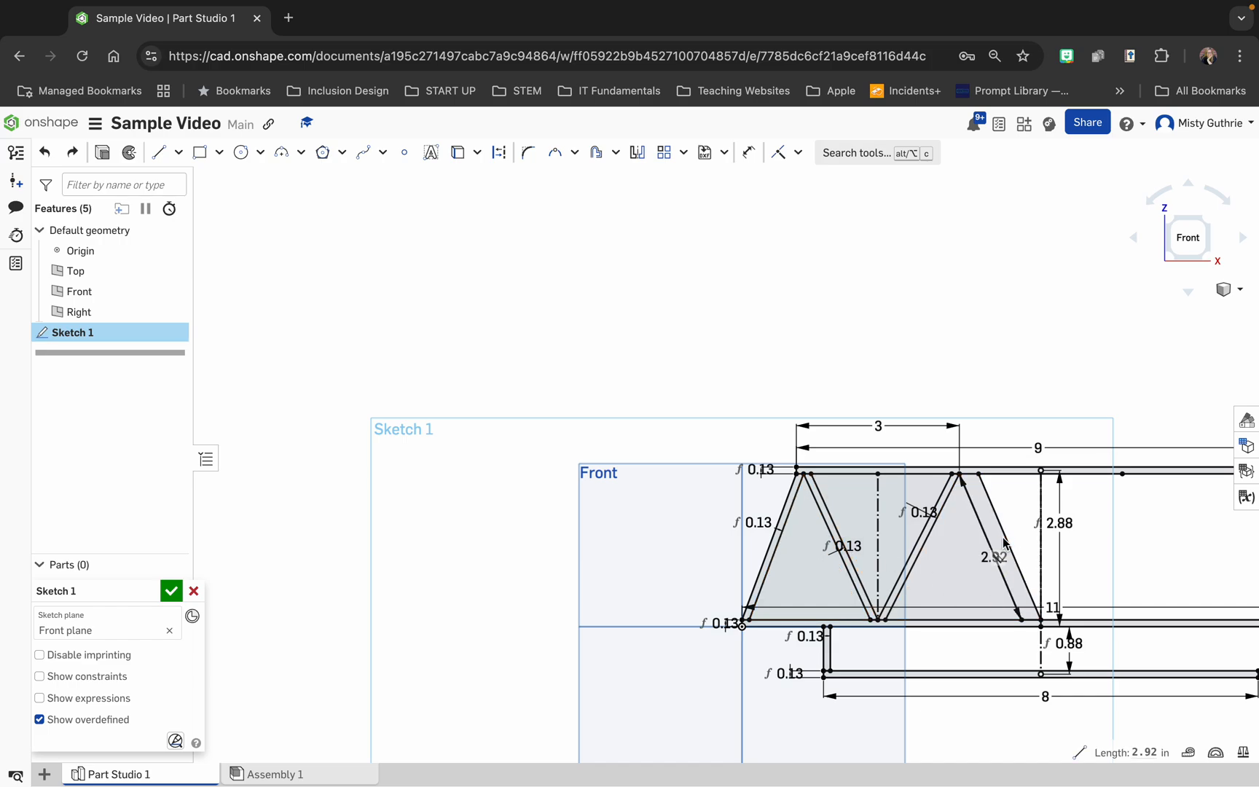
key(Delete)
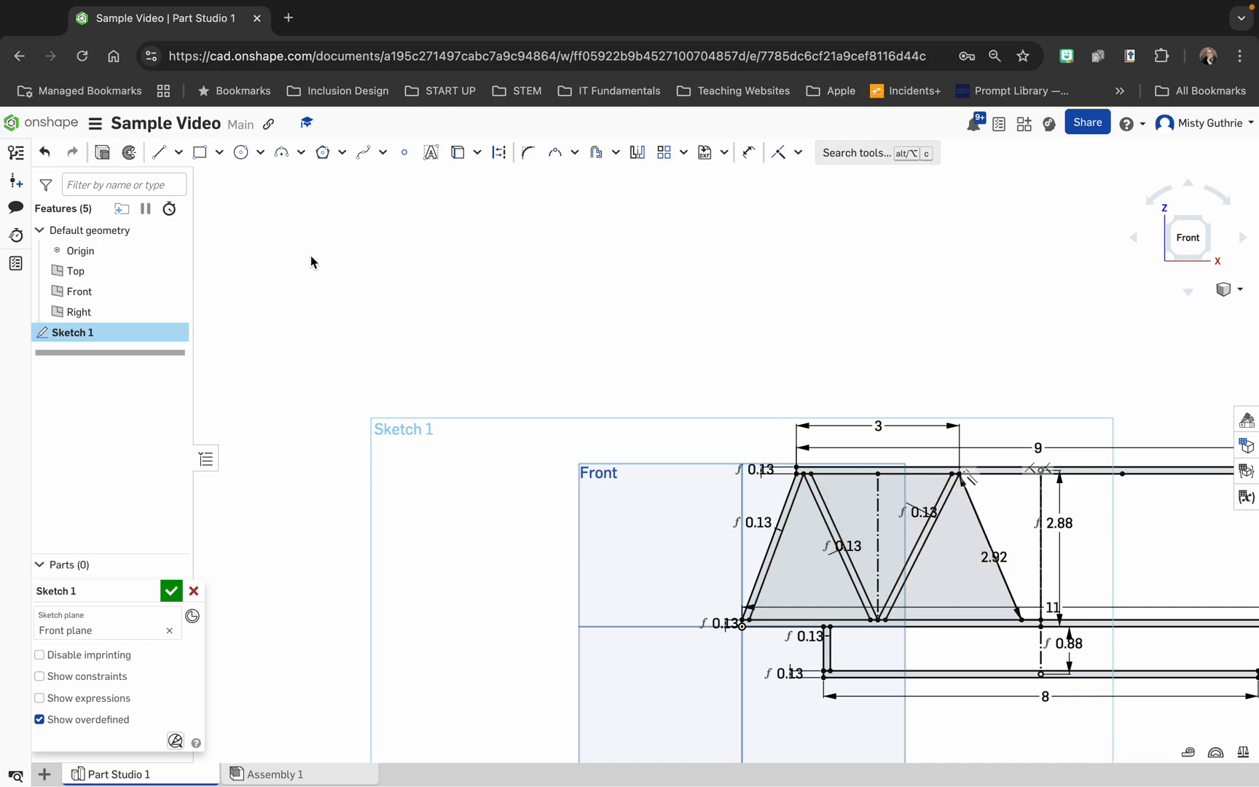
Draw a slanted line about 2.85 in long from the central construction line on the 11 in bar up to the 9 in bar
click(158, 152)
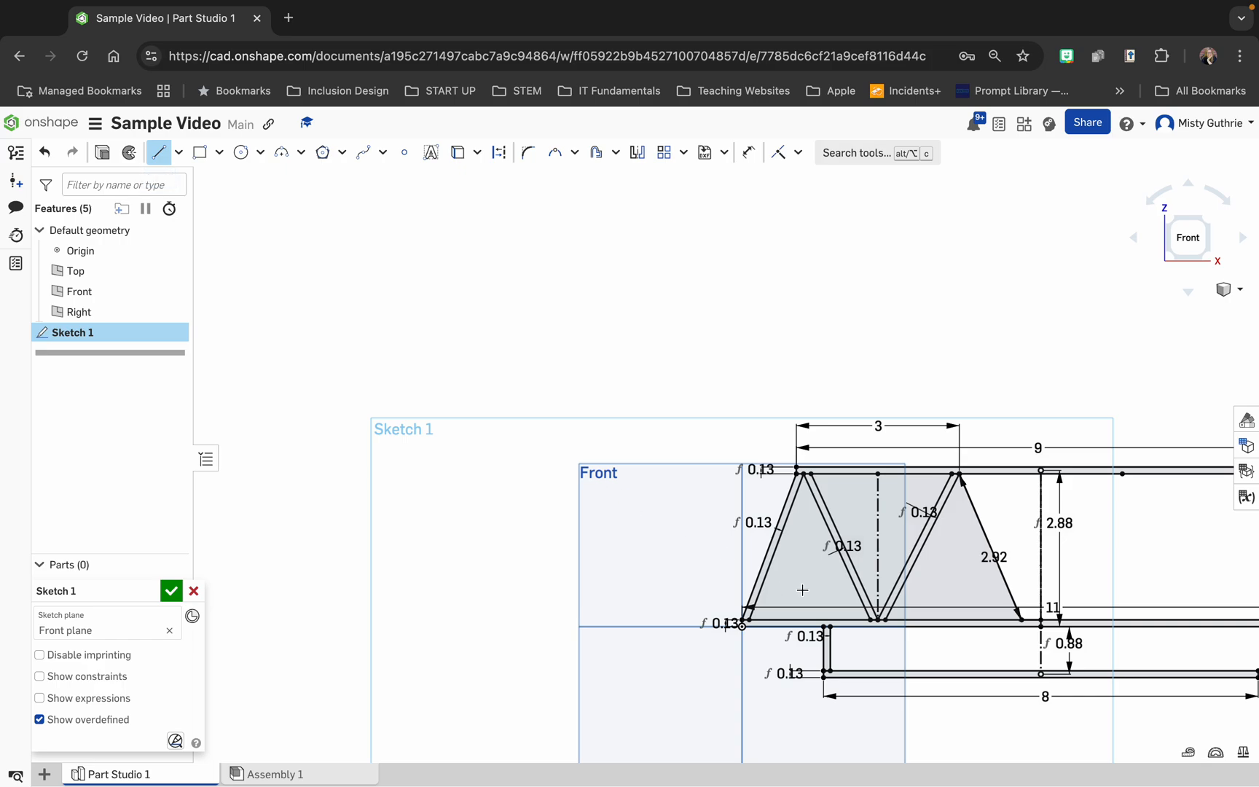
click(1040, 619)
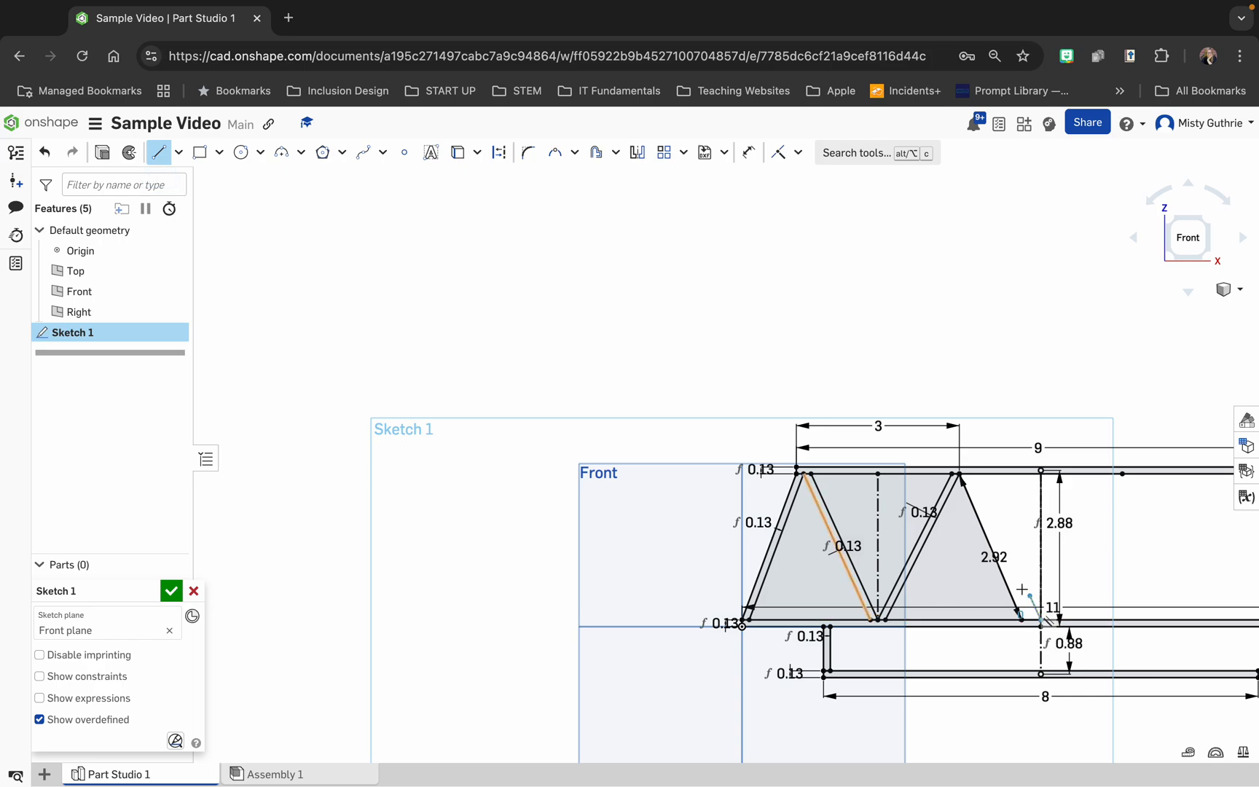
click(989, 474)
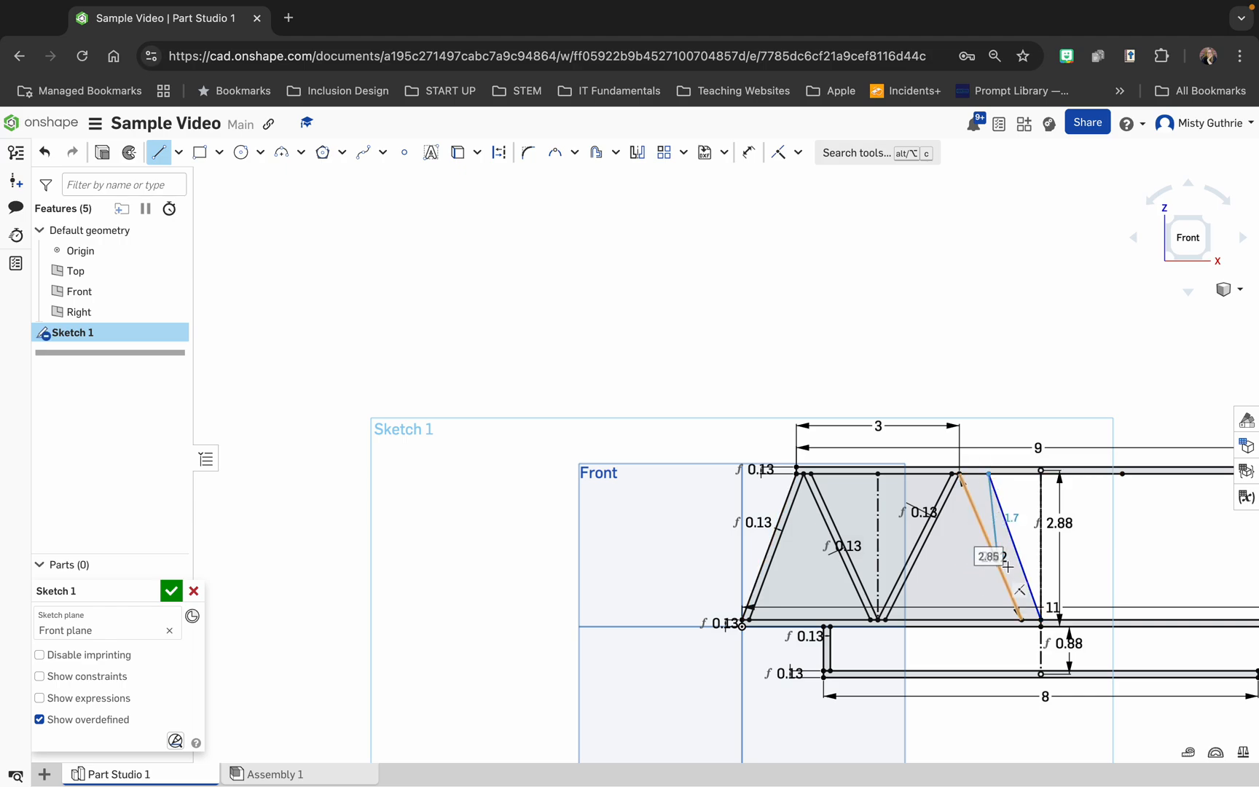
key(Escape)
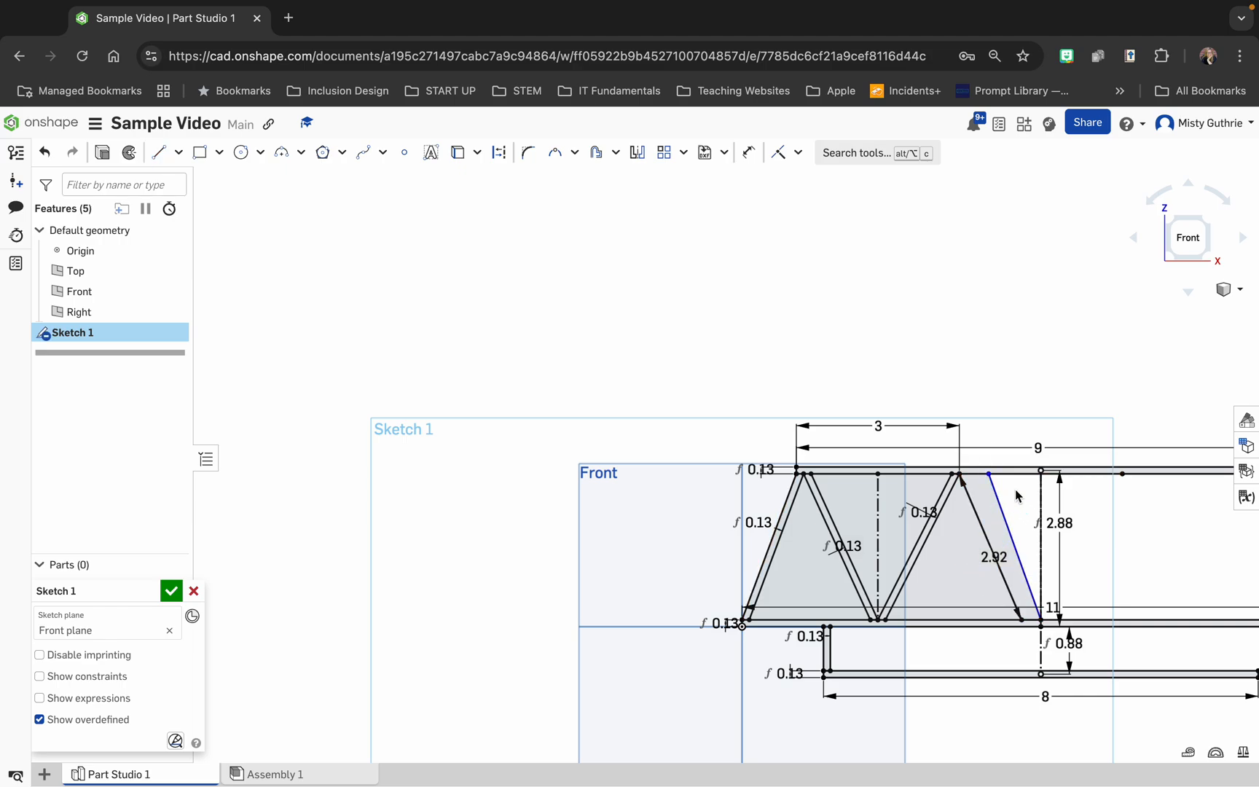
Delete the dimensioned inner slanted line descending from the 3 in point, and redraw it between the same two endpoints
click(982, 532)
key(Delete)
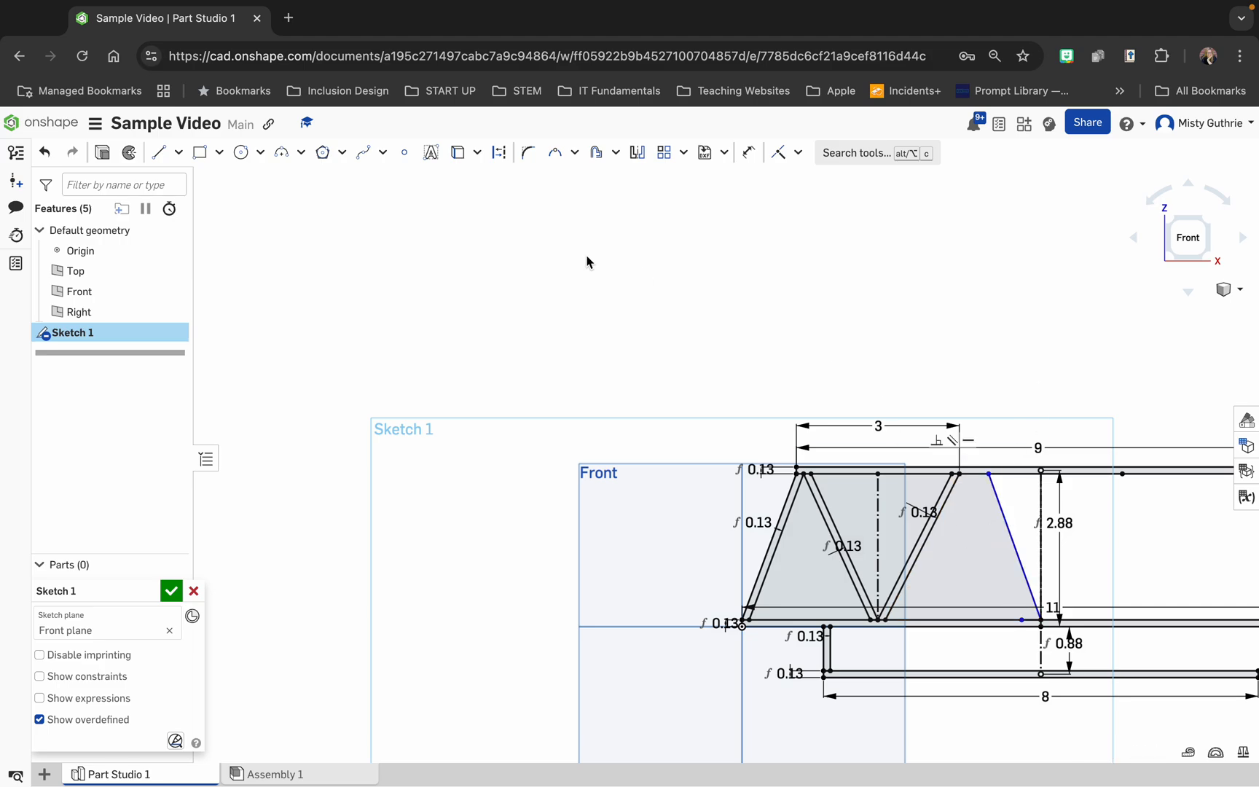
click(165, 157)
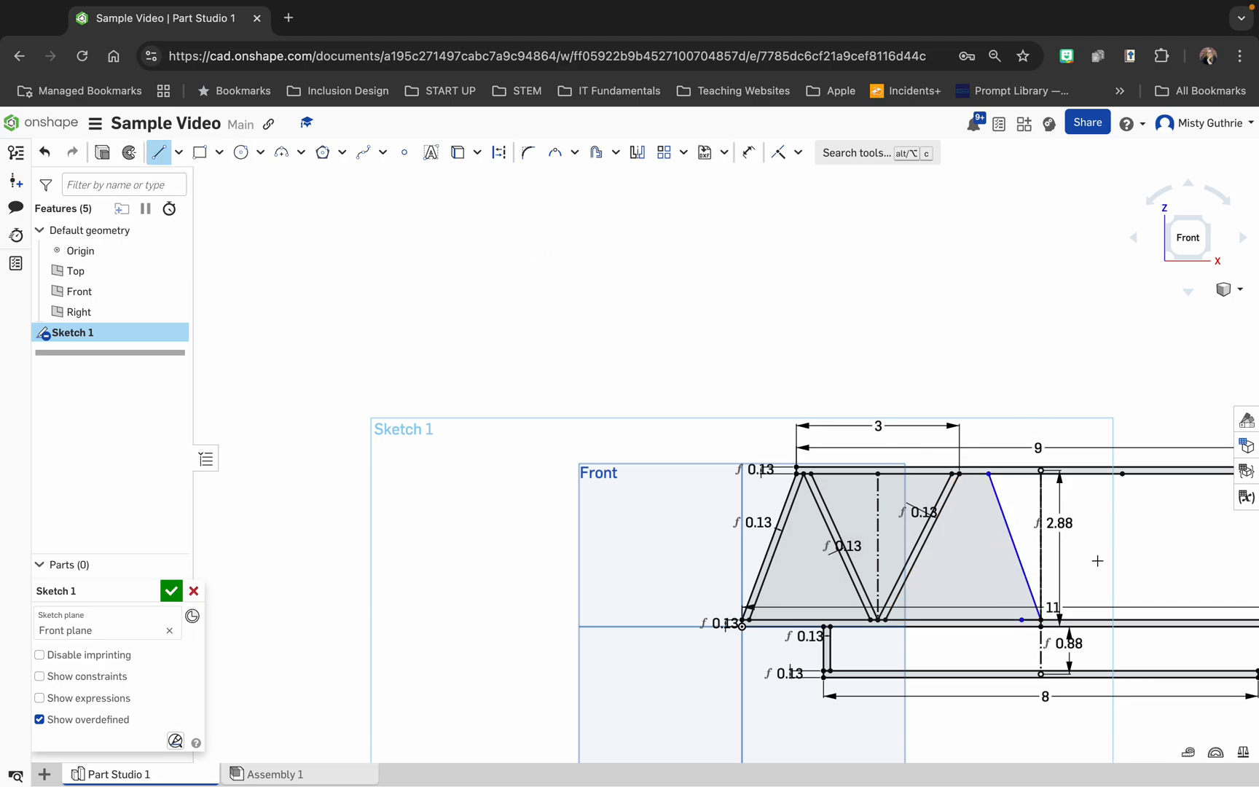
click(960, 474)
click(1022, 620)
key(Escape)
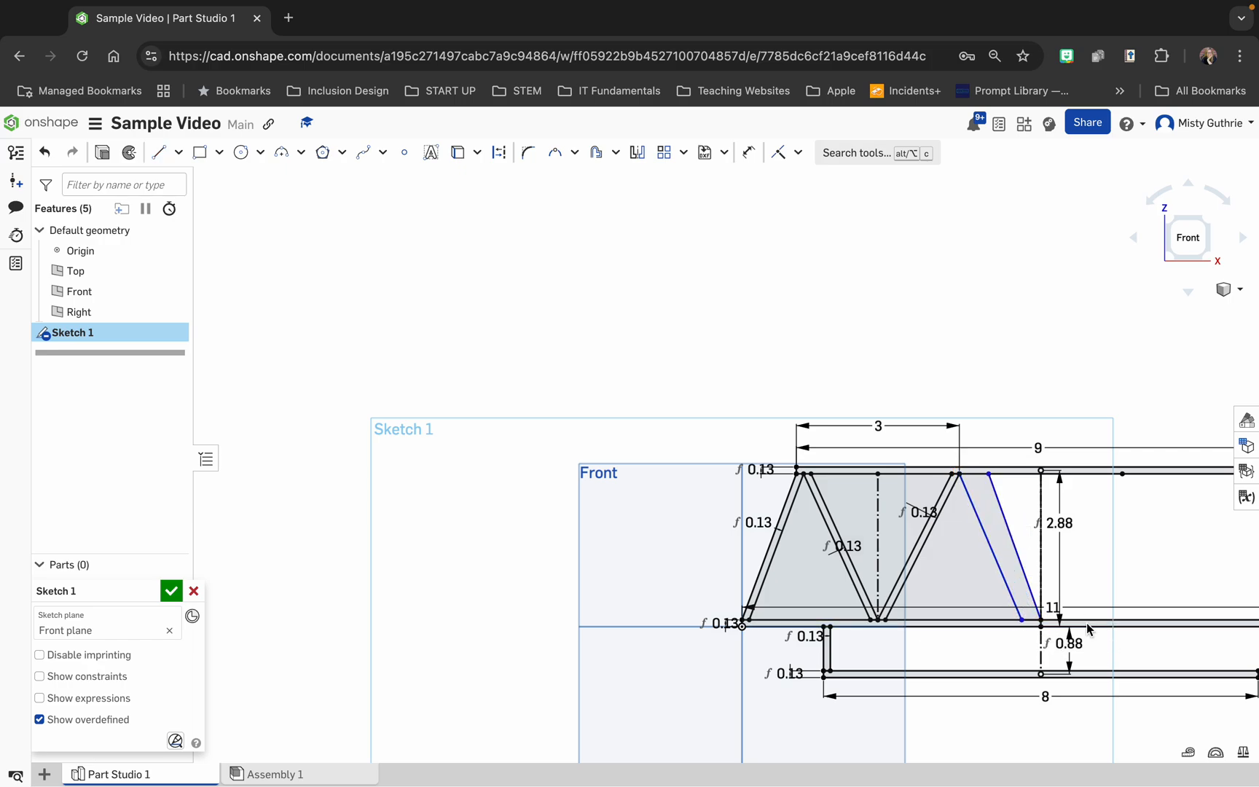
click(748, 153)
click(1007, 522)
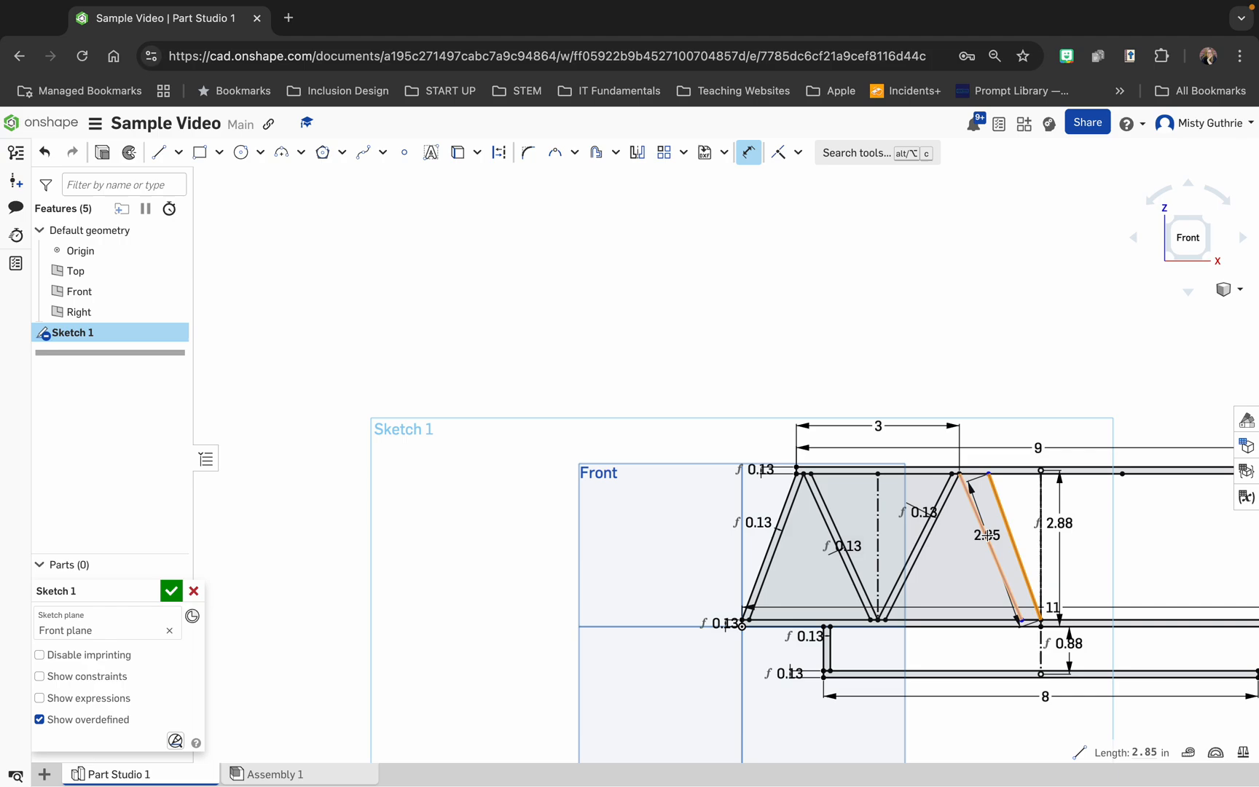
click(985, 535)
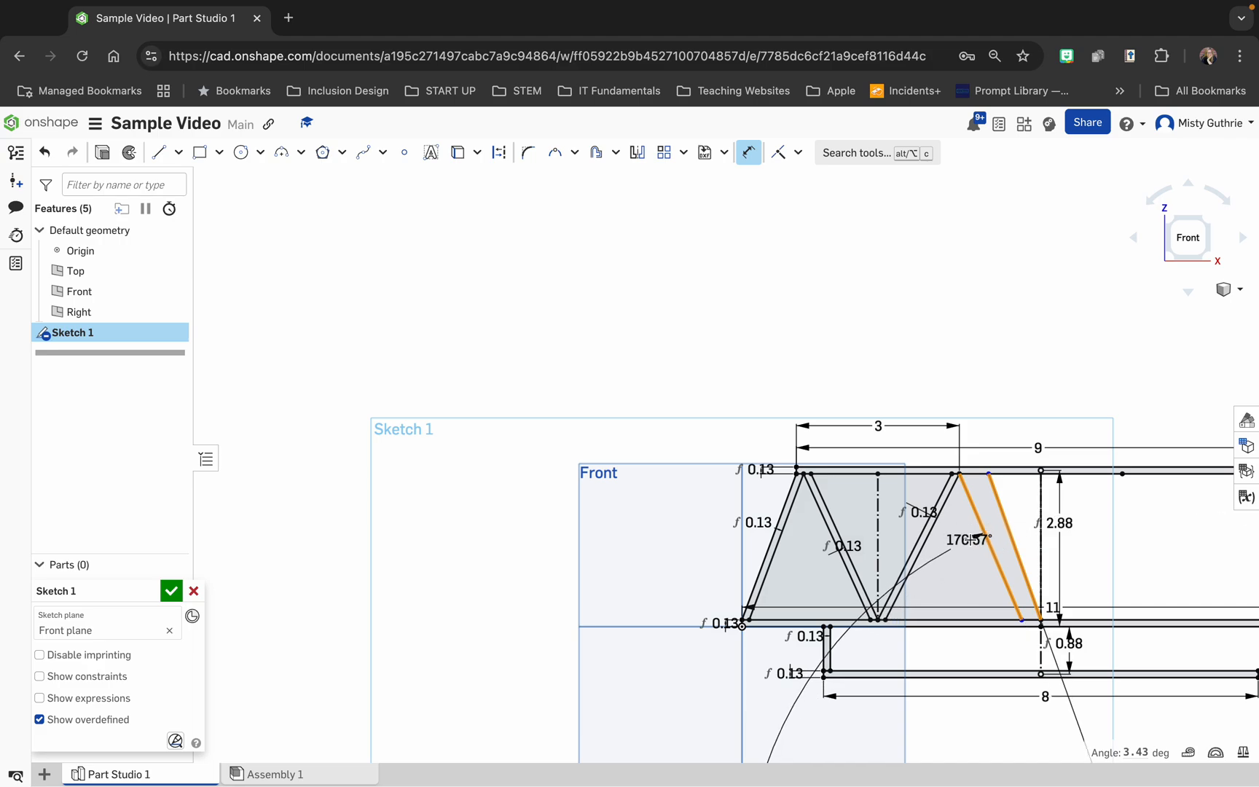
key(Escape)
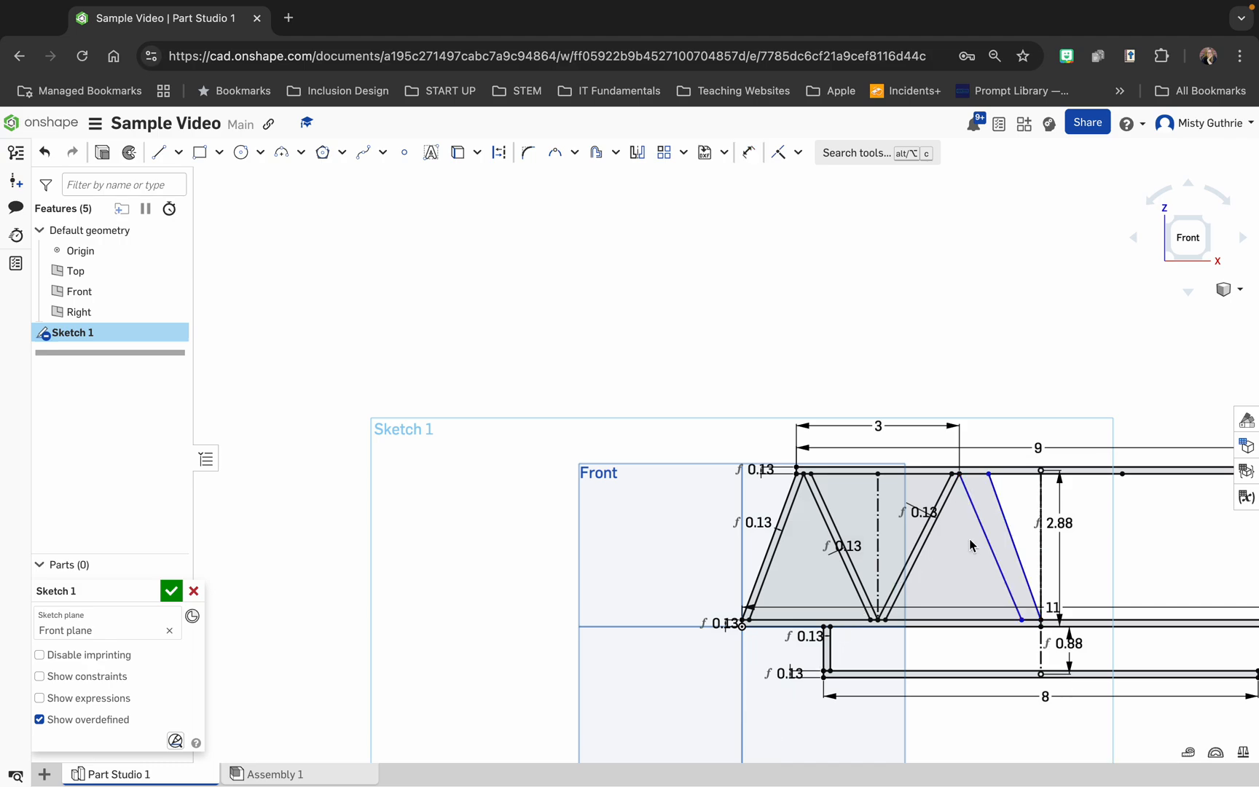
Apply a Parallel constraint between the two slanted lines beside the central construction line
click(799, 154)
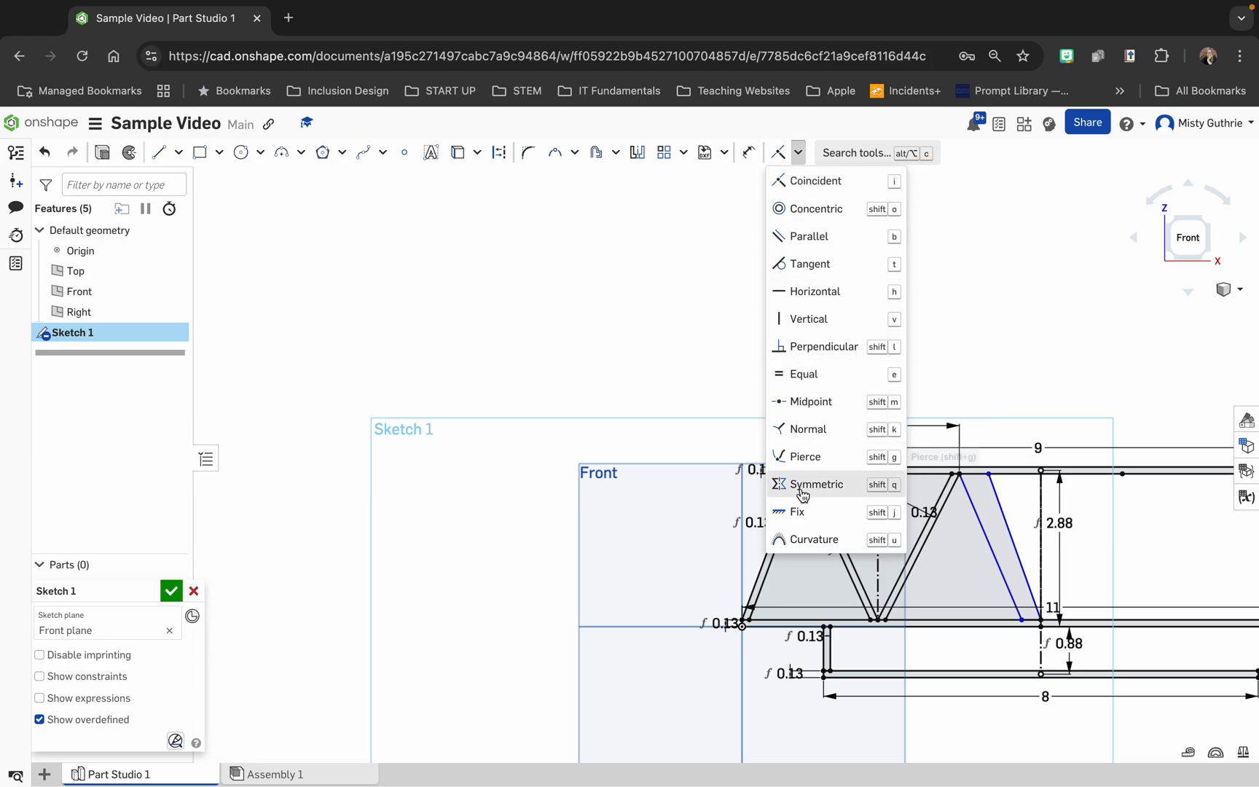
click(810, 236)
click(996, 503)
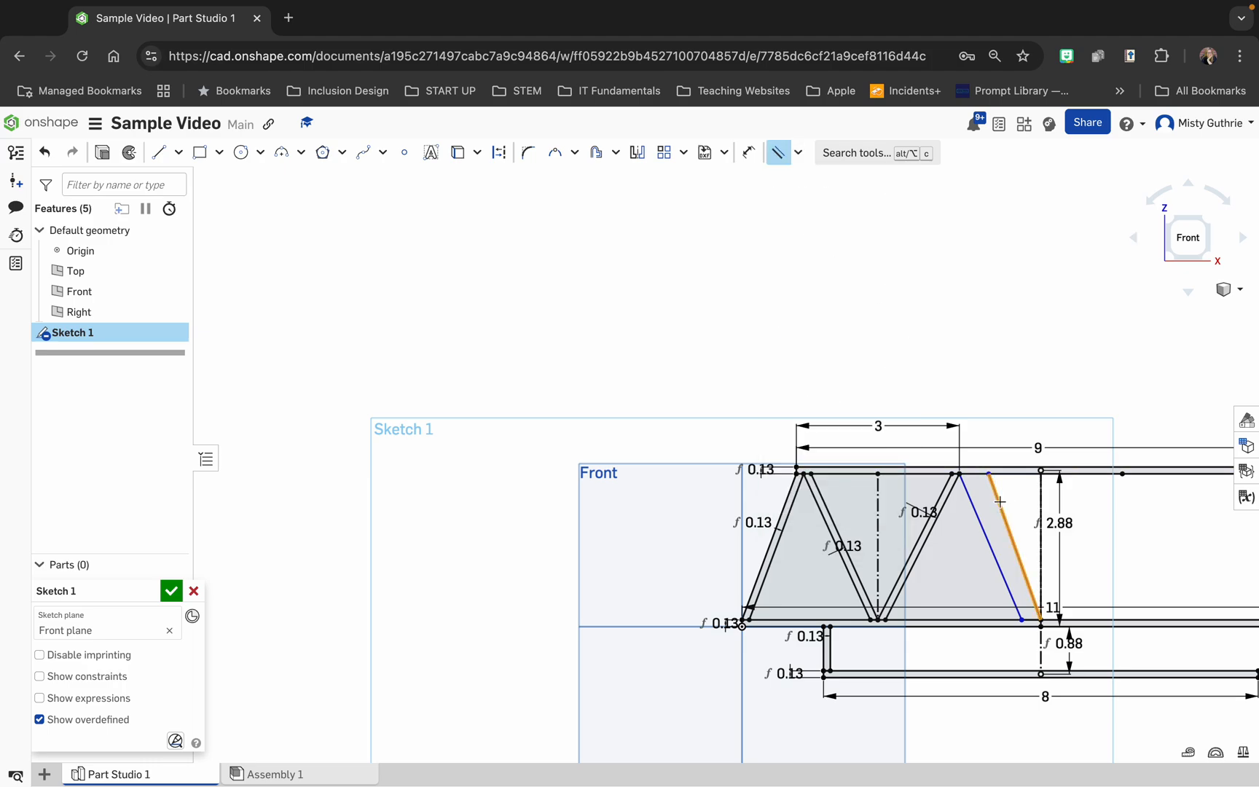
click(978, 520)
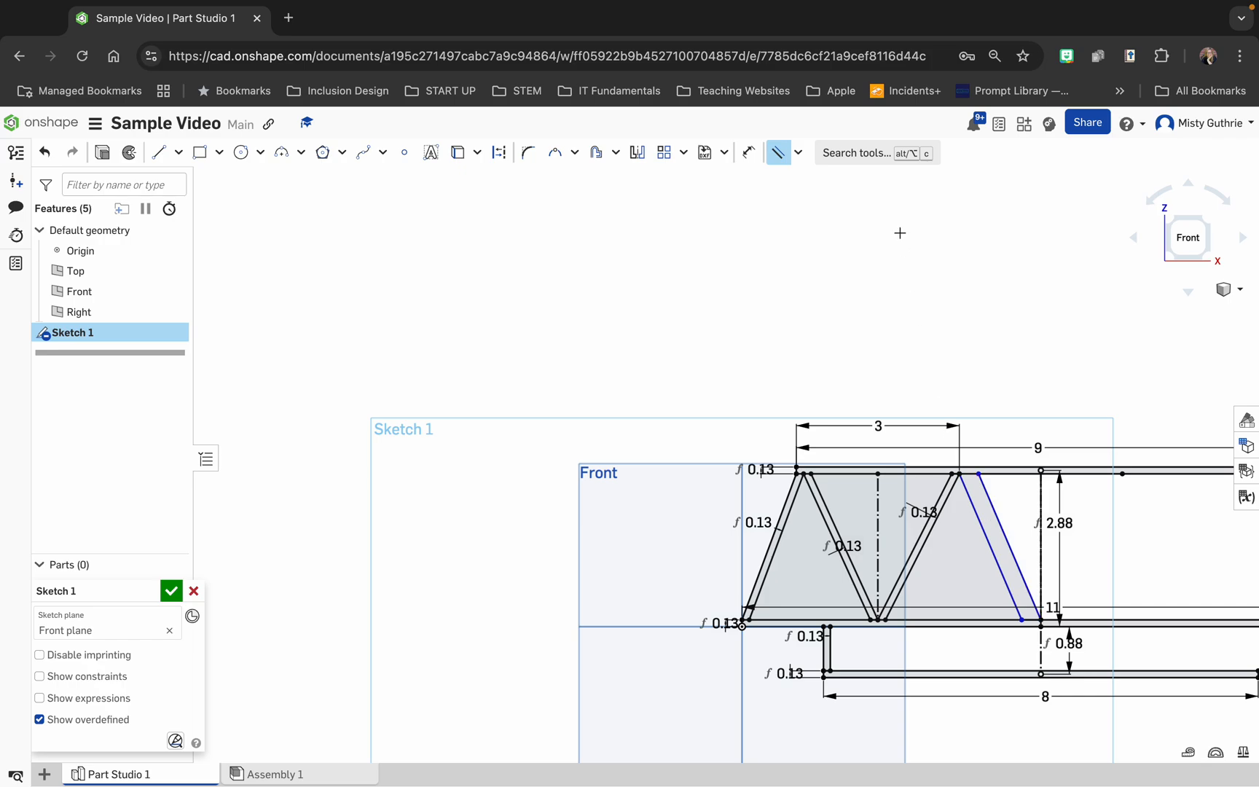
Dimension the distance between the two parallel slanted lines beside the central construction line as 1/8 in
click(798, 153)
click(799, 155)
click(748, 152)
click(992, 508)
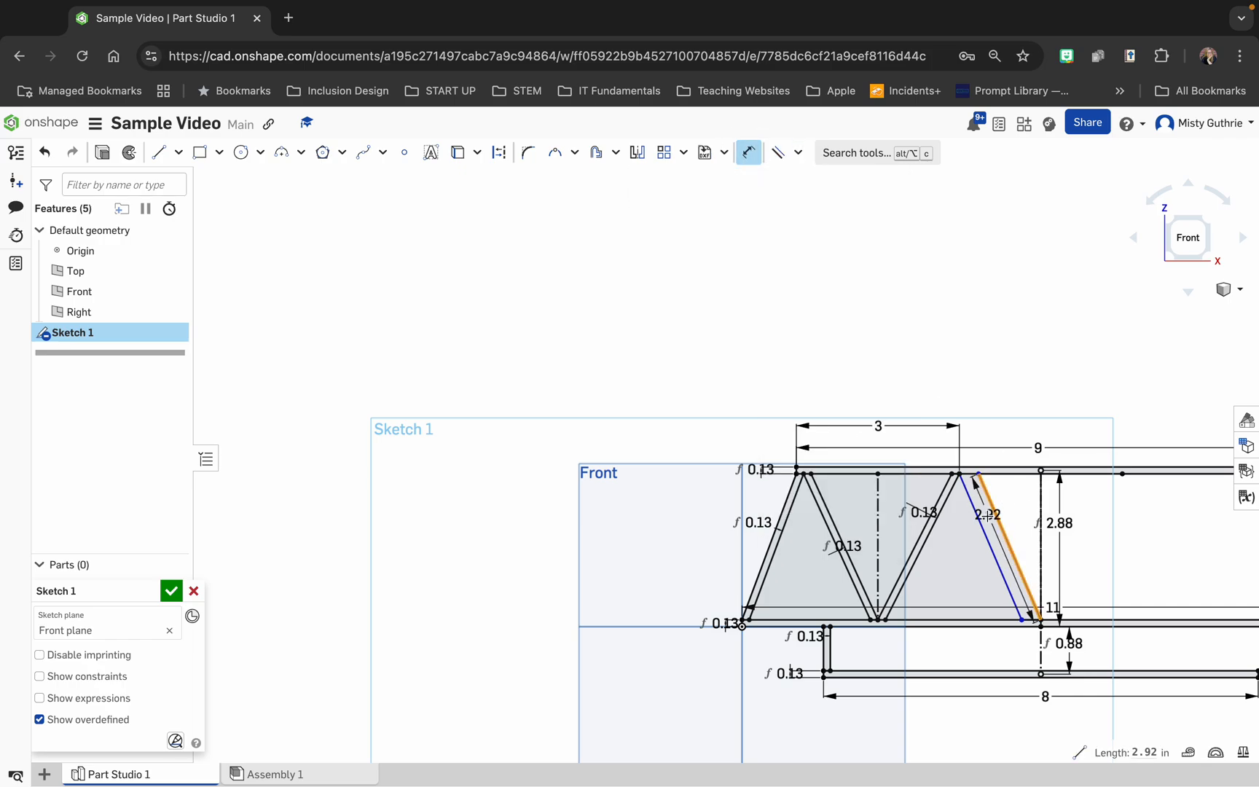
click(980, 523)
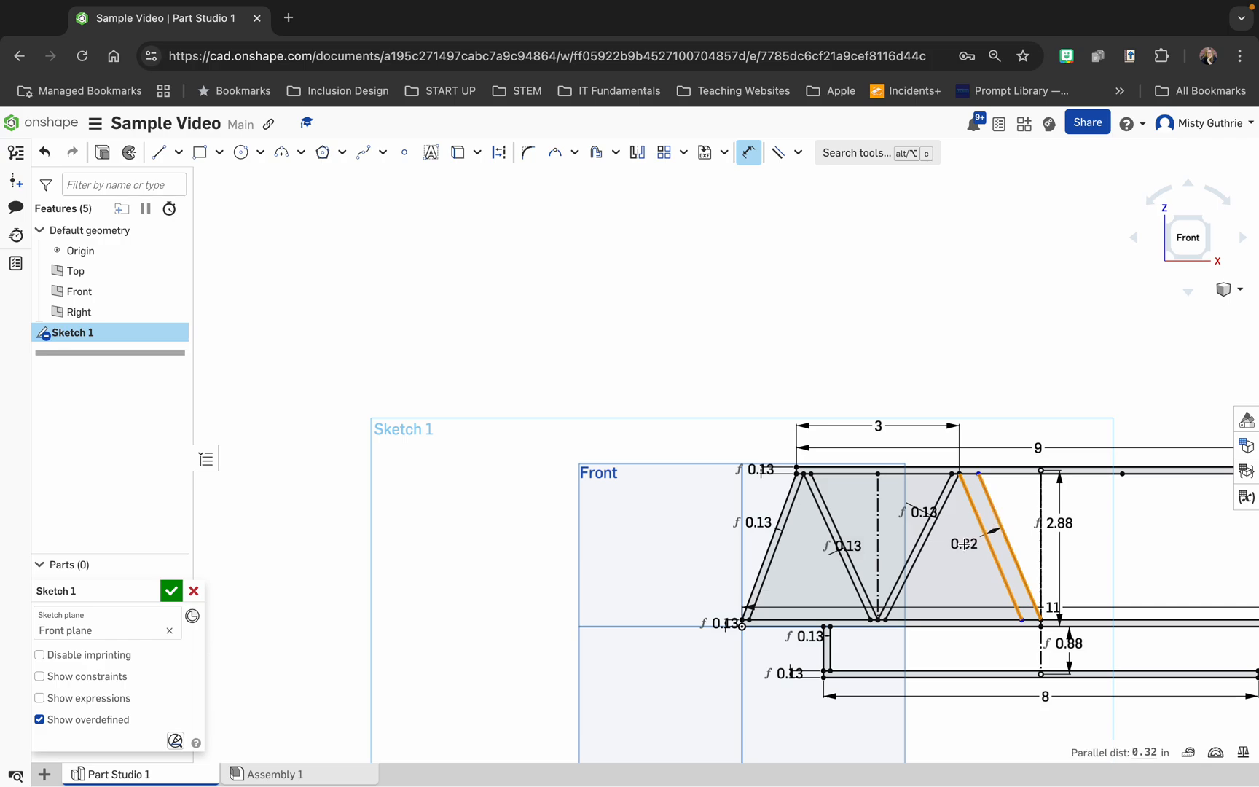
click(968, 543)
text(1/8)
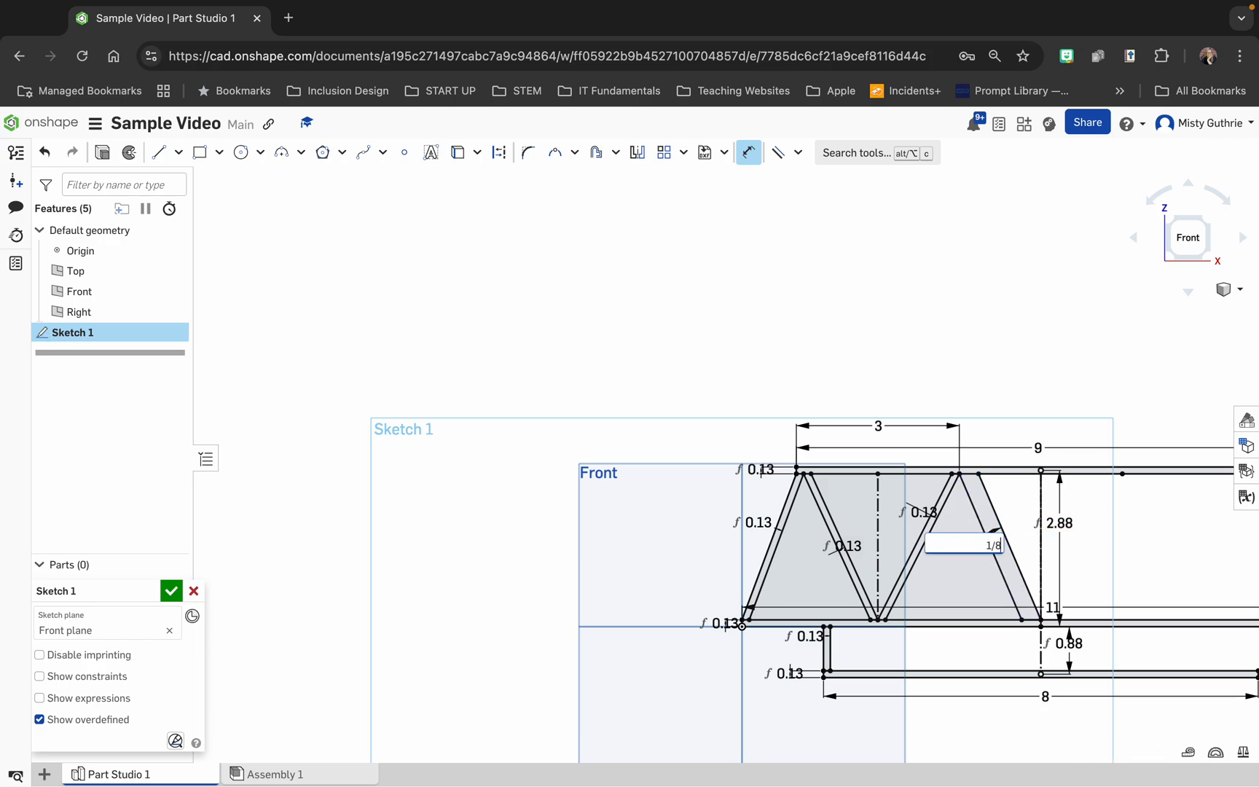
key(Return)
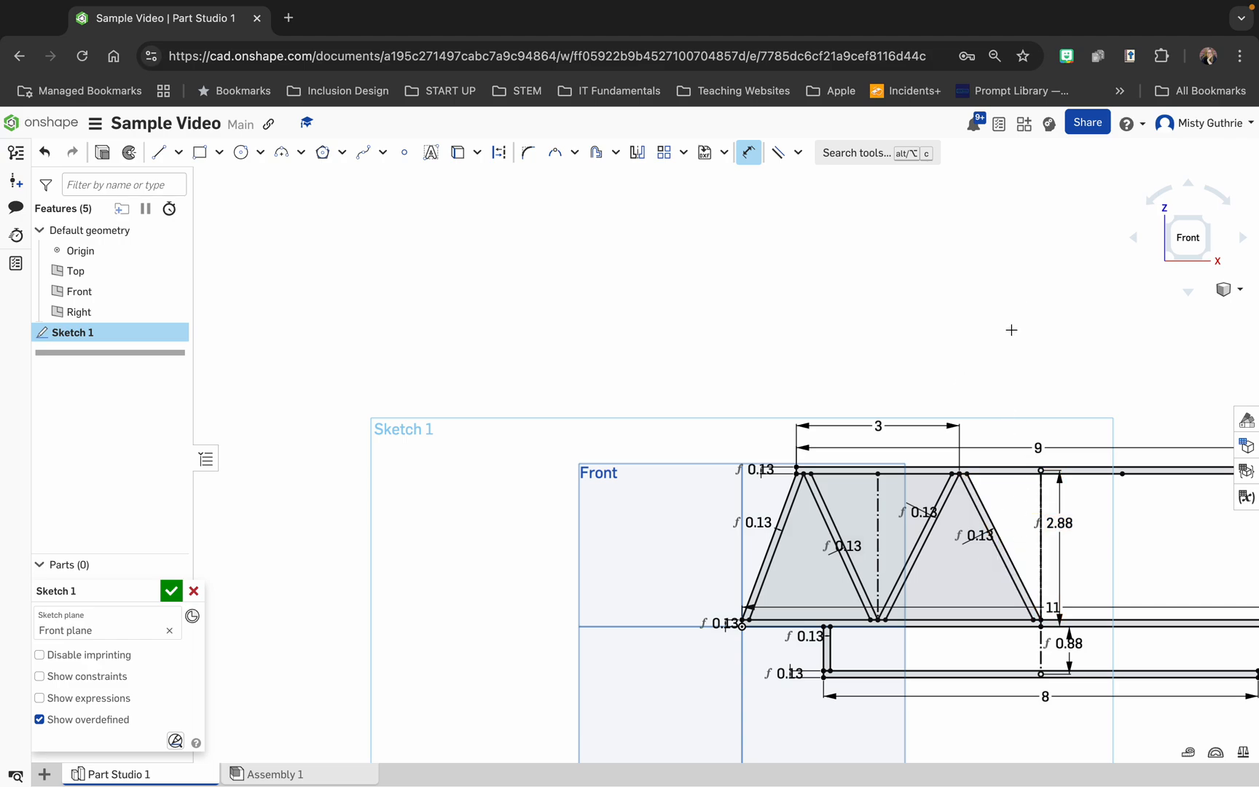
scroll(983, 339, down, 5)
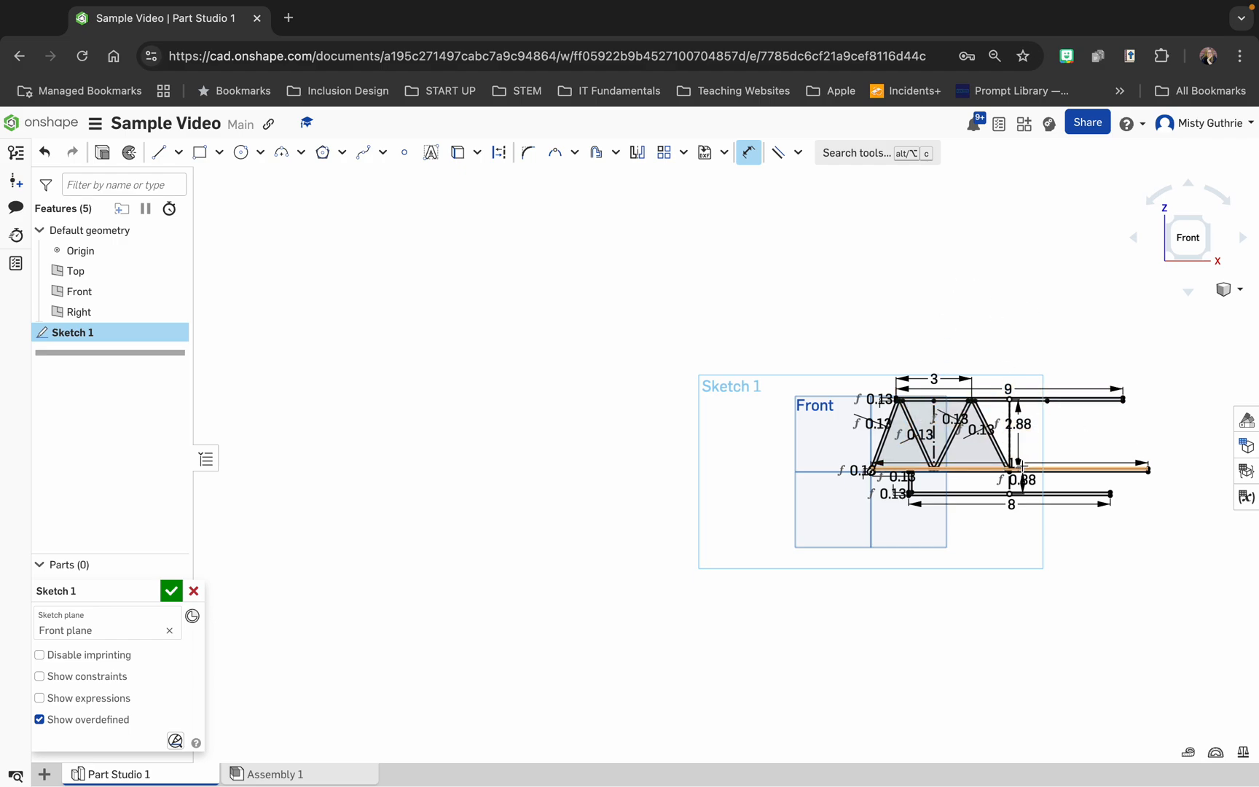
scroll(1019, 465, up, 5)
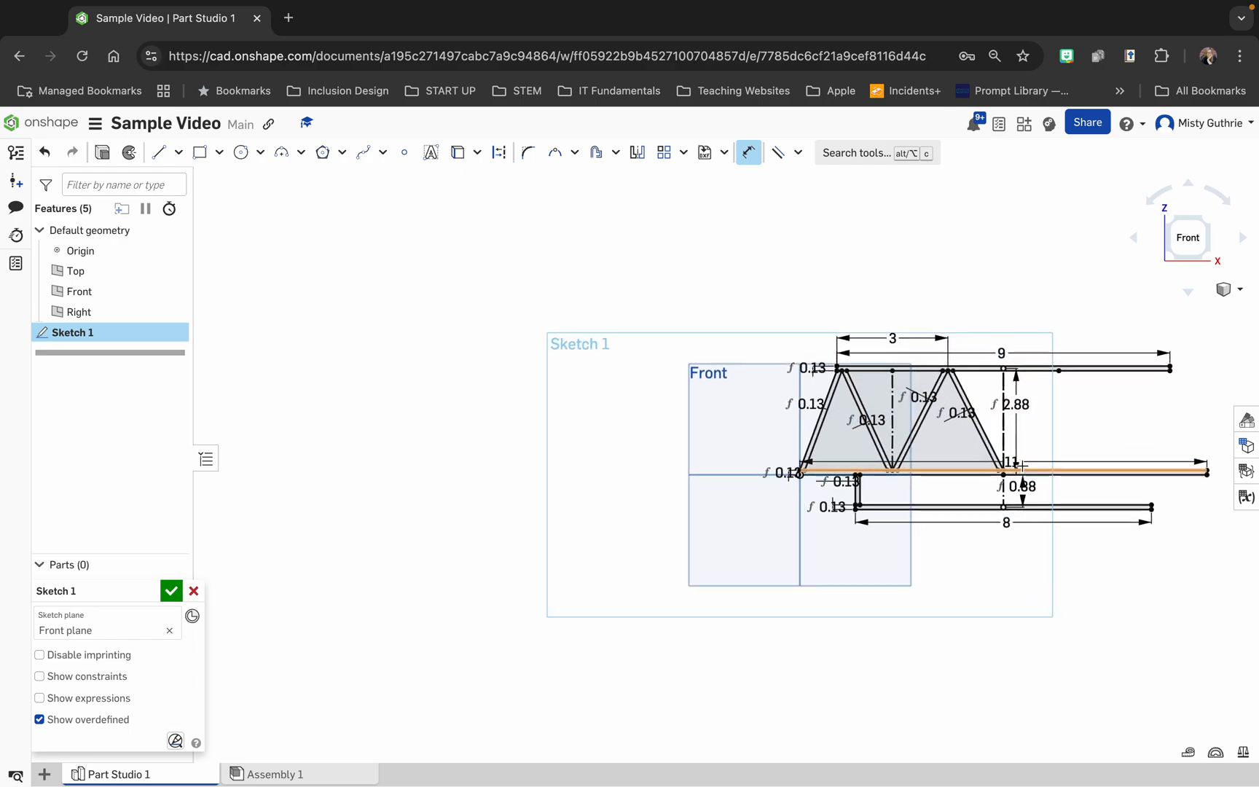
click(1179, 239)
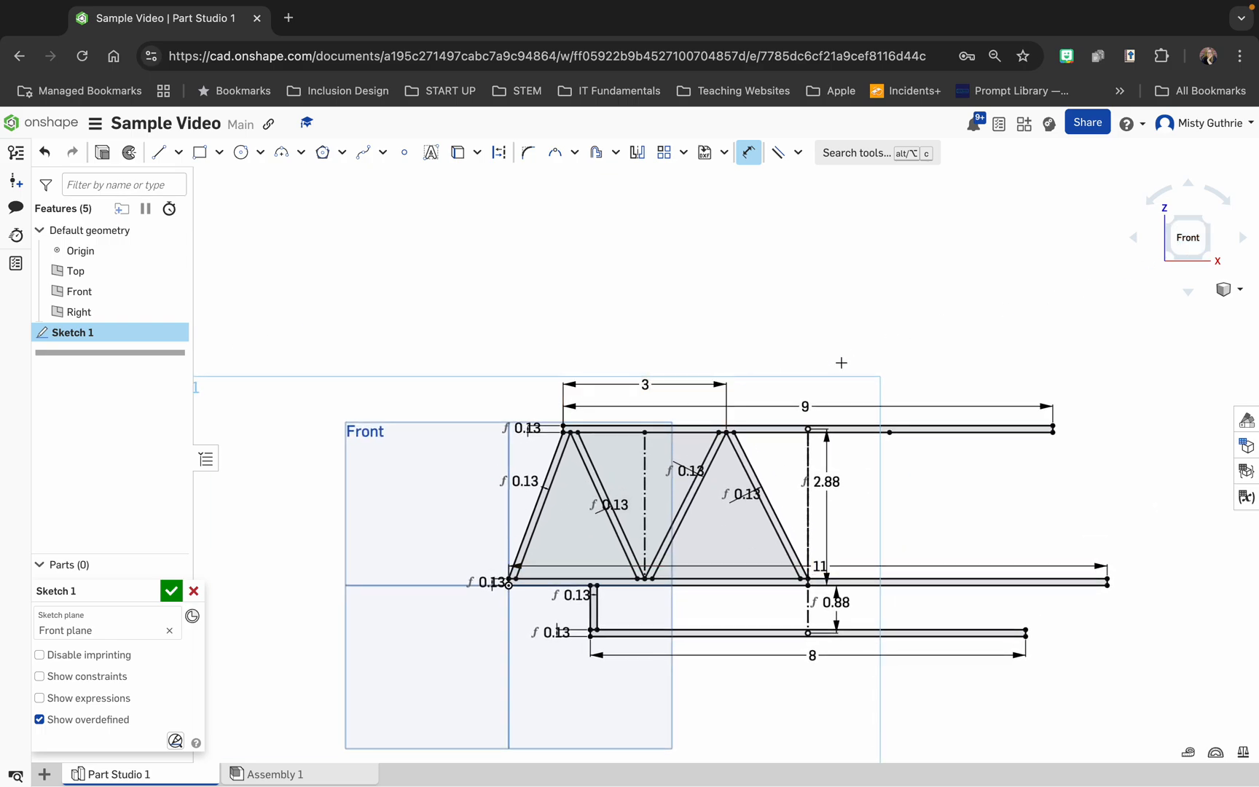
click(636, 156)
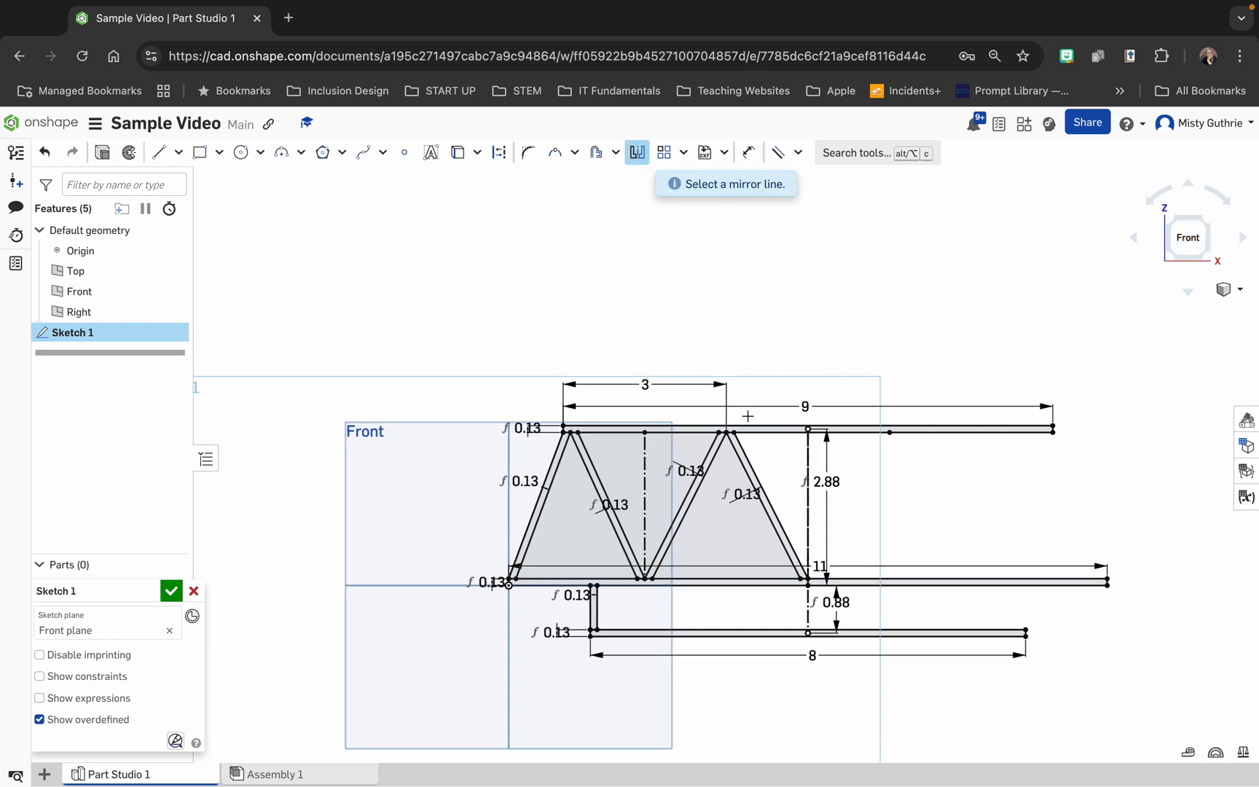
click(756, 471)
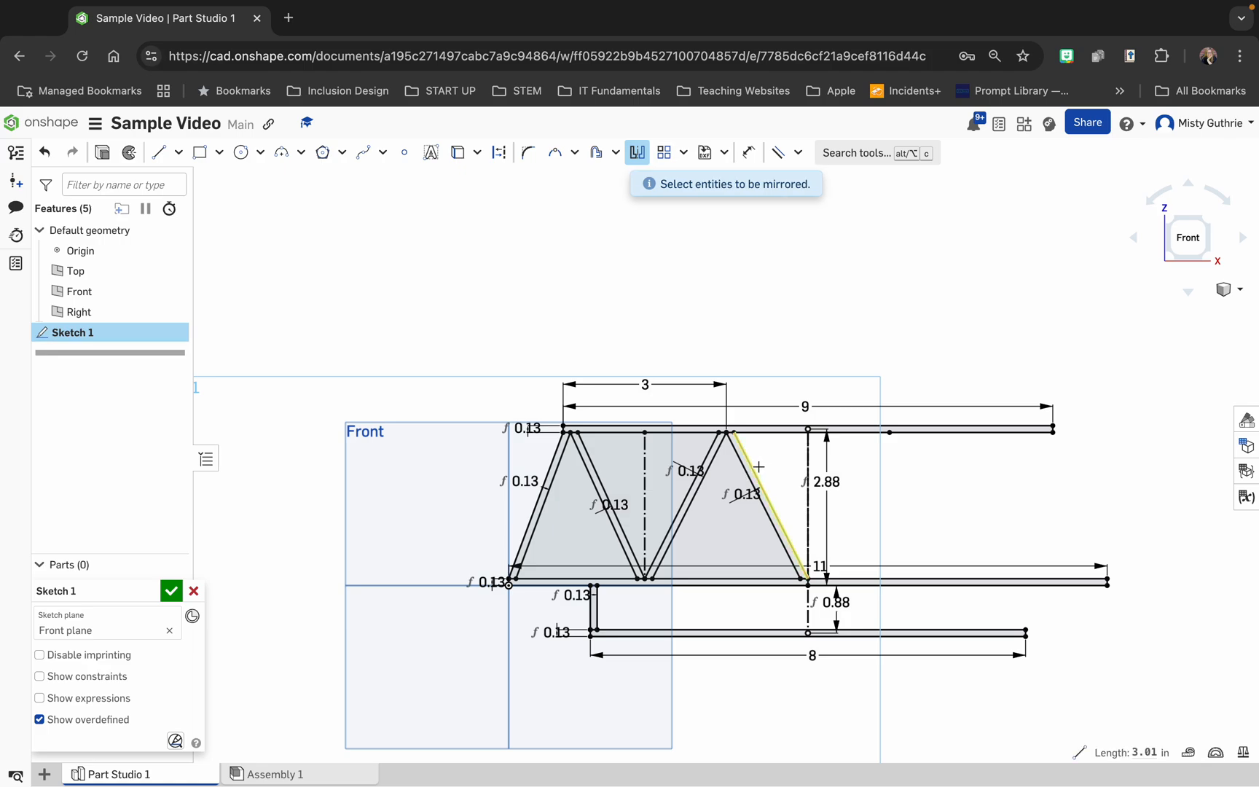
click(759, 466)
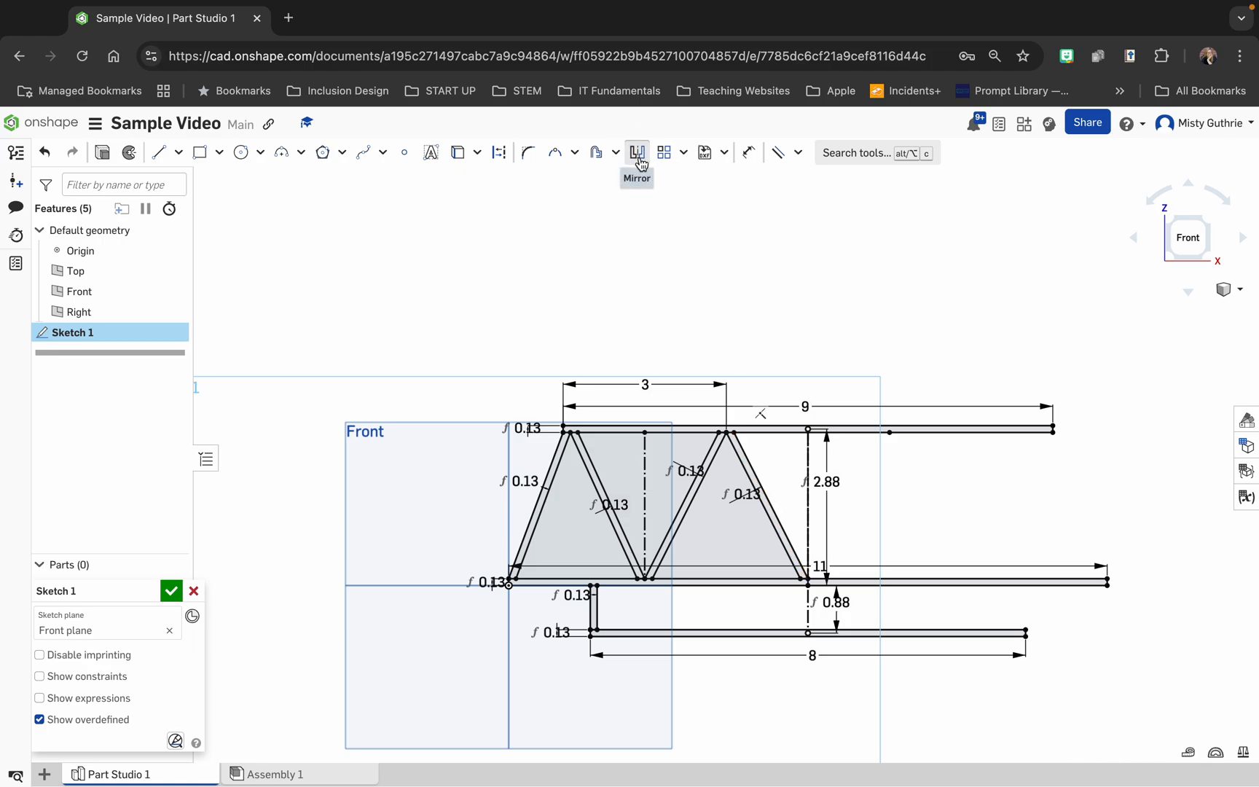
Mirror the slanted brace lines between the 9 in and 11 in bars about the central construction line
click(808, 490)
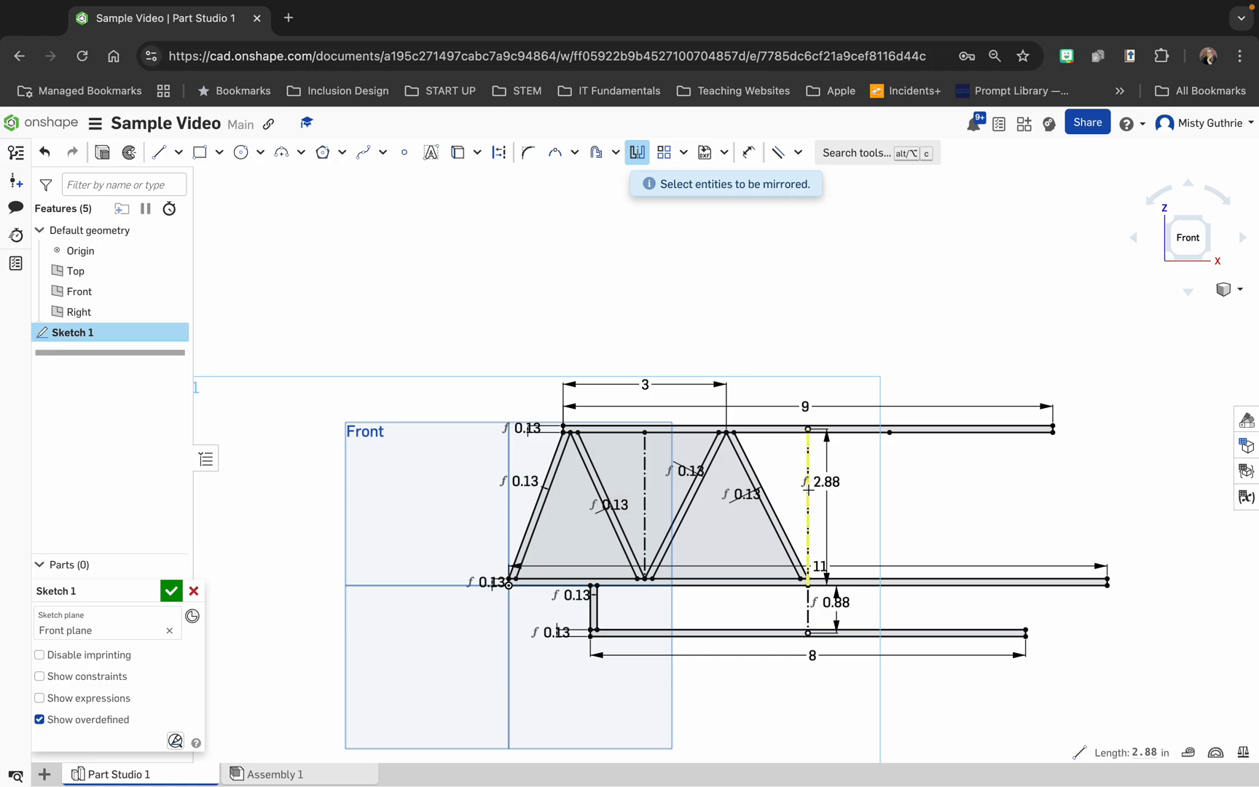
click(768, 511)
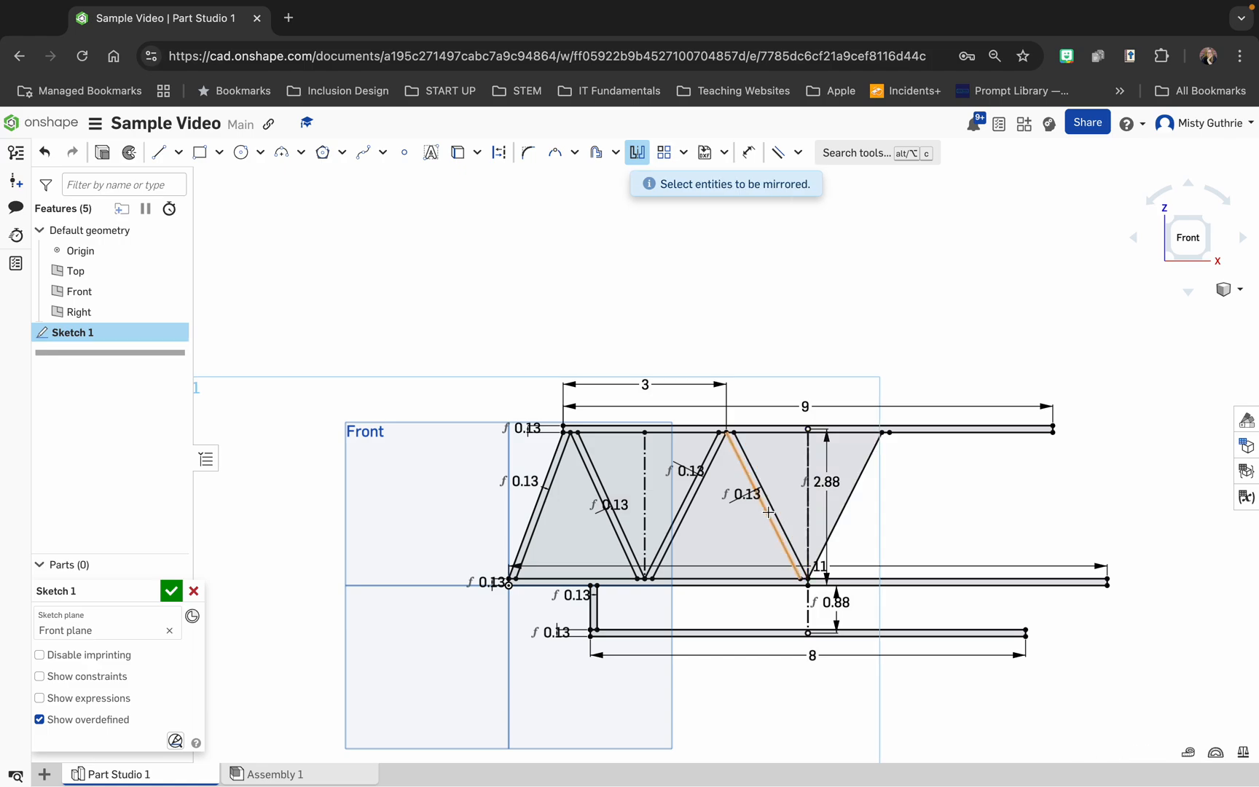
click(688, 492)
click(686, 492)
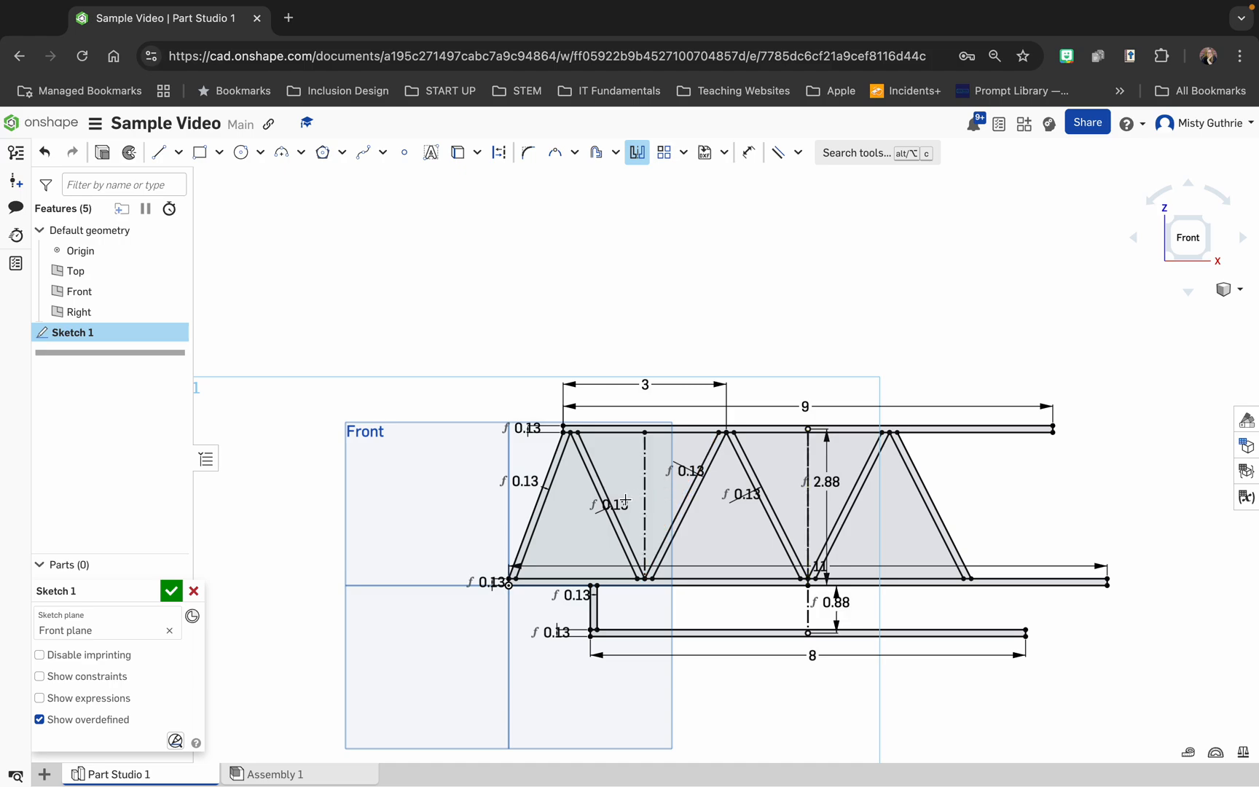
click(603, 493)
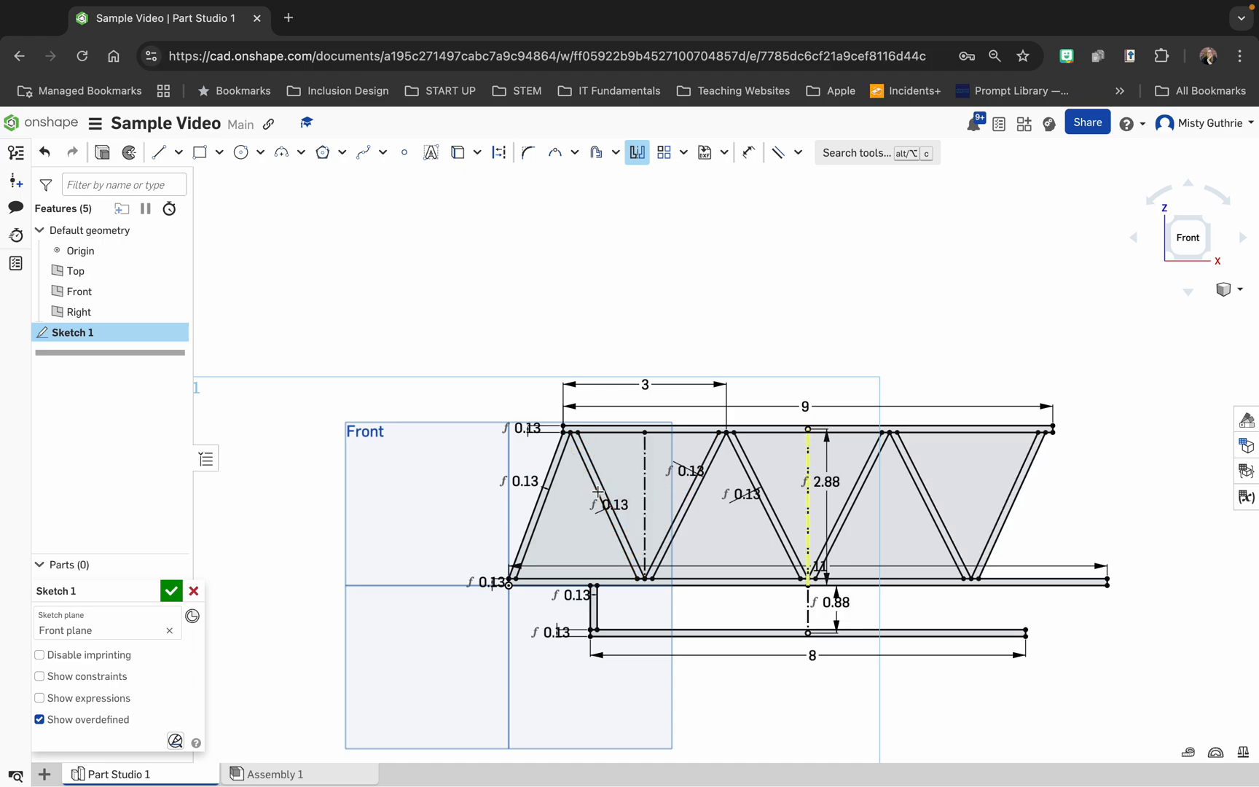
click(545, 486)
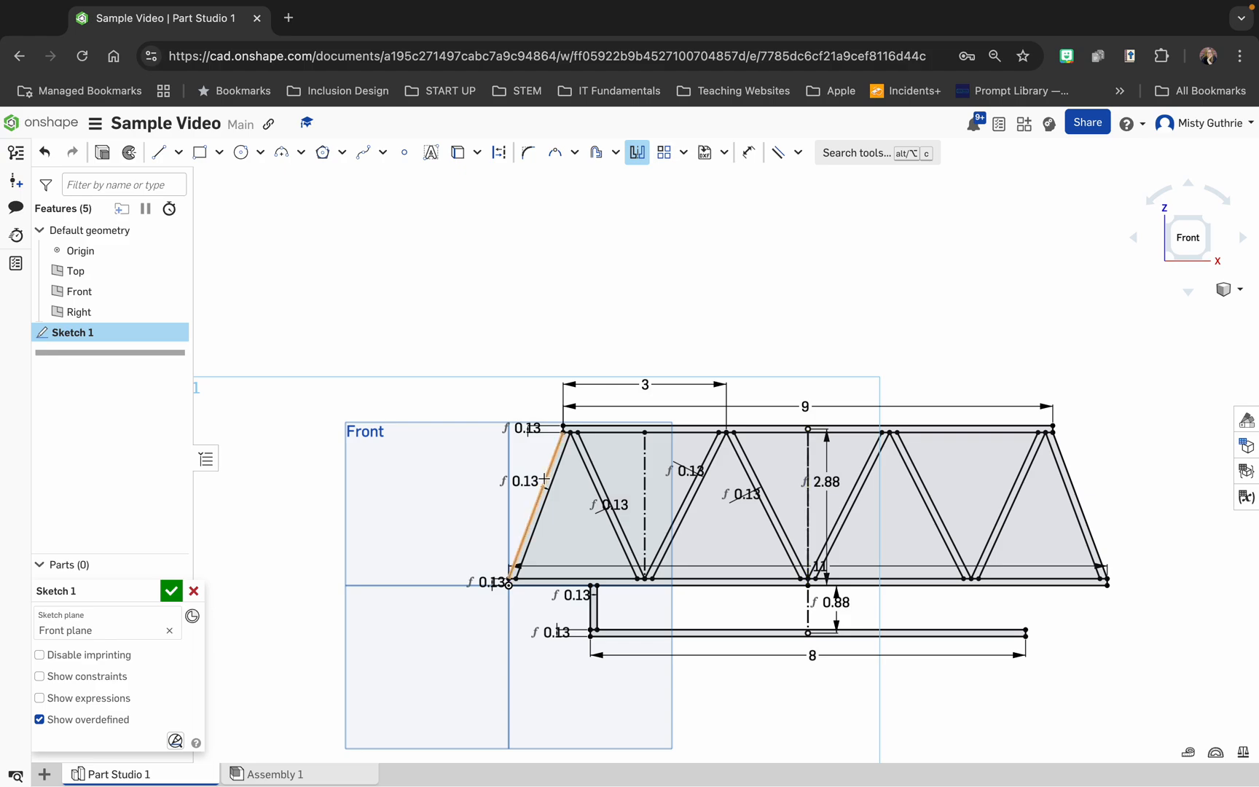
Mirror both lines of the short vertical brace between the 11 in and 8 in bars about the central construction line
click(596, 610)
click(591, 610)
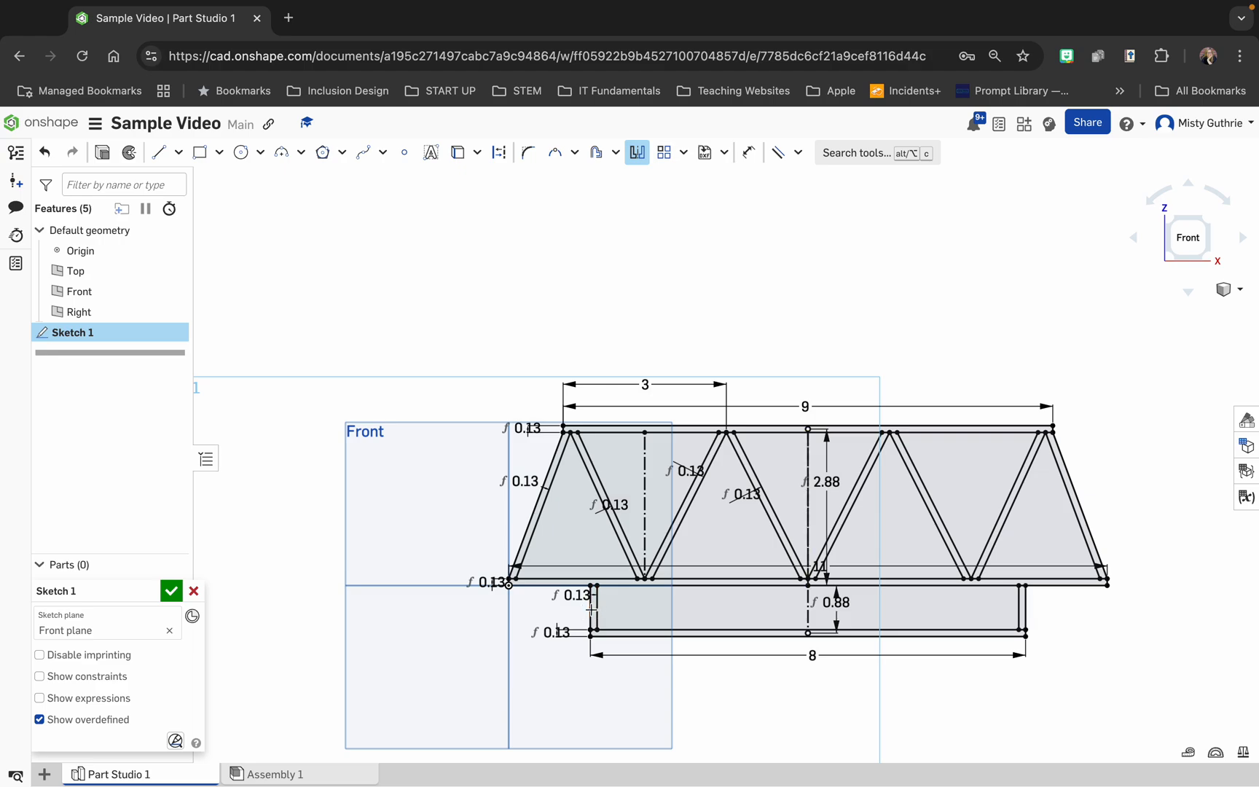
key(Escape)
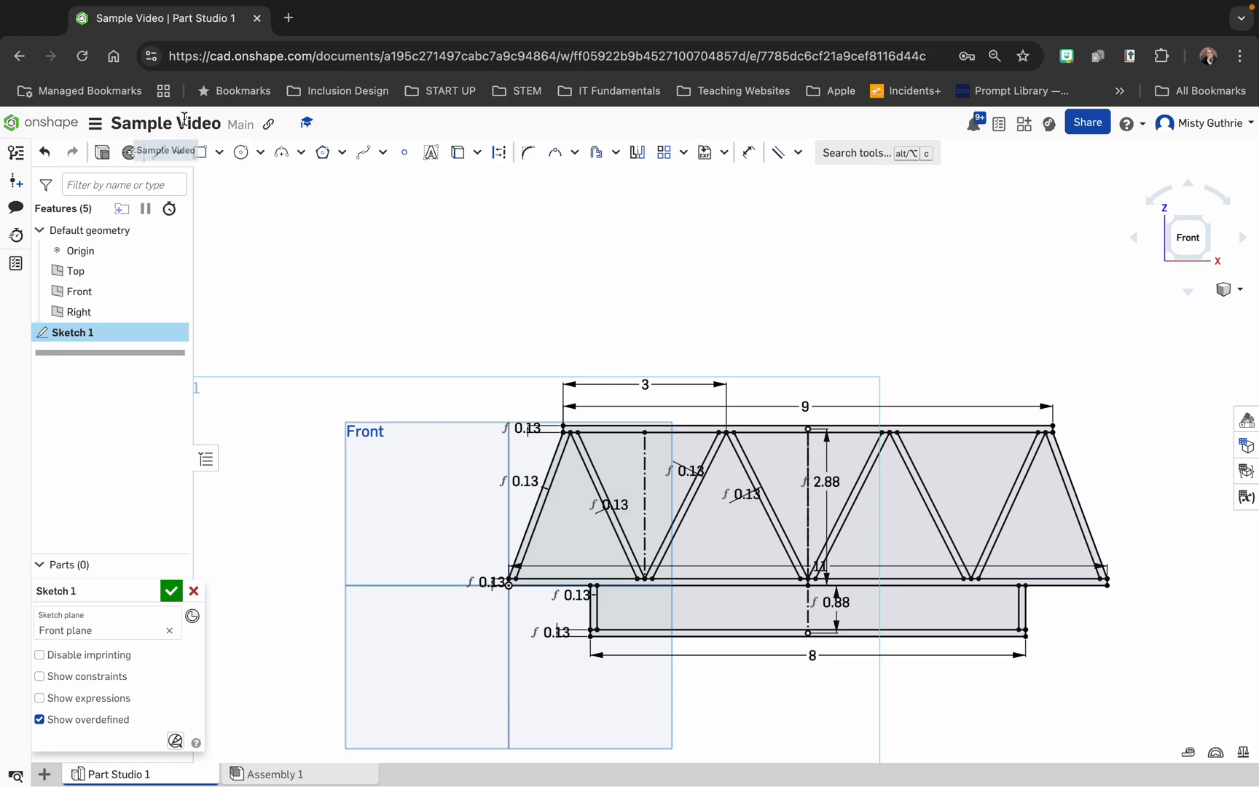
click(161, 156)
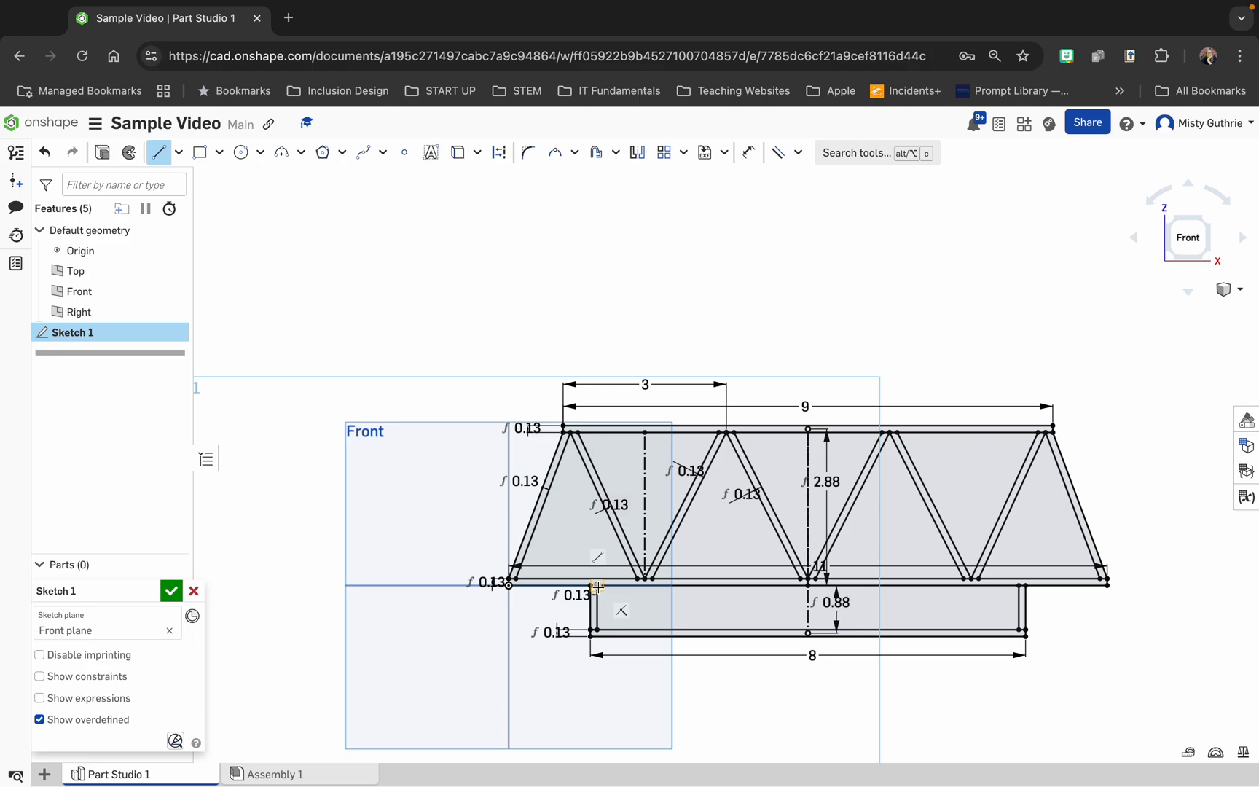
click(597, 585)
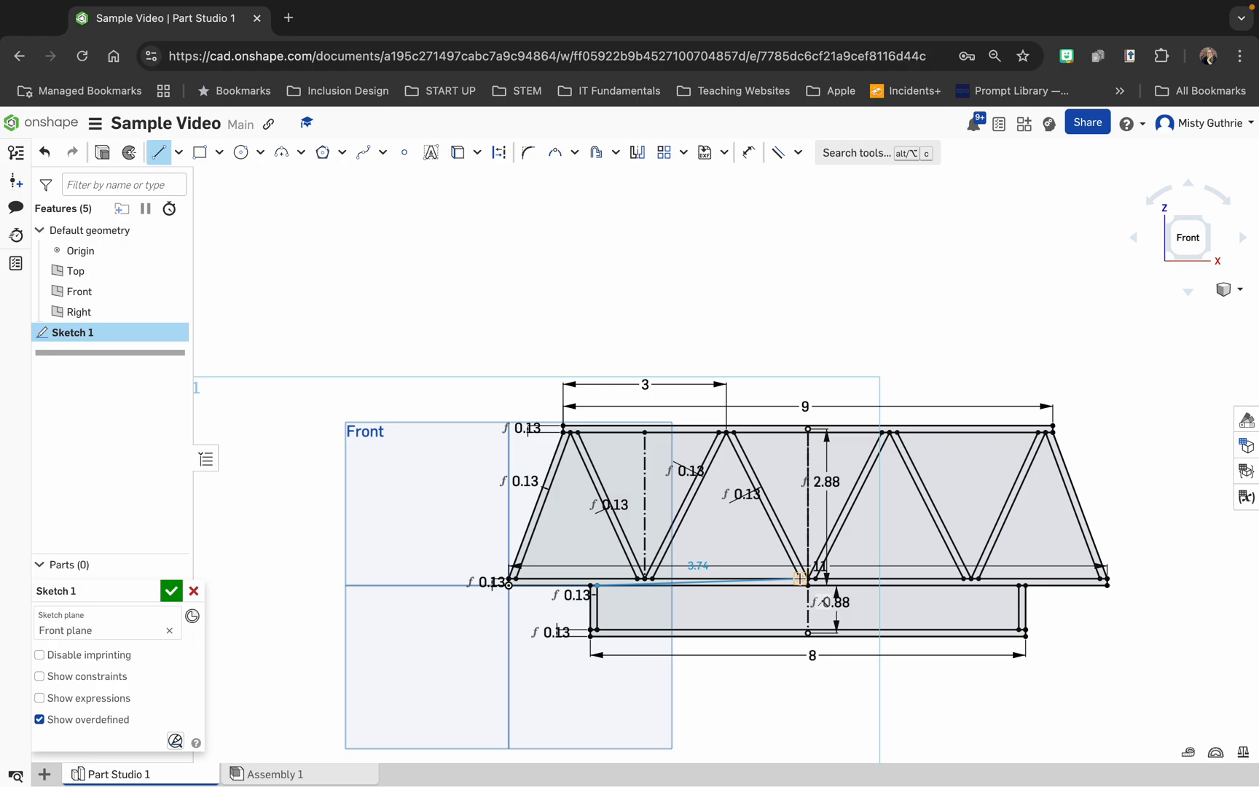
key(Escape)
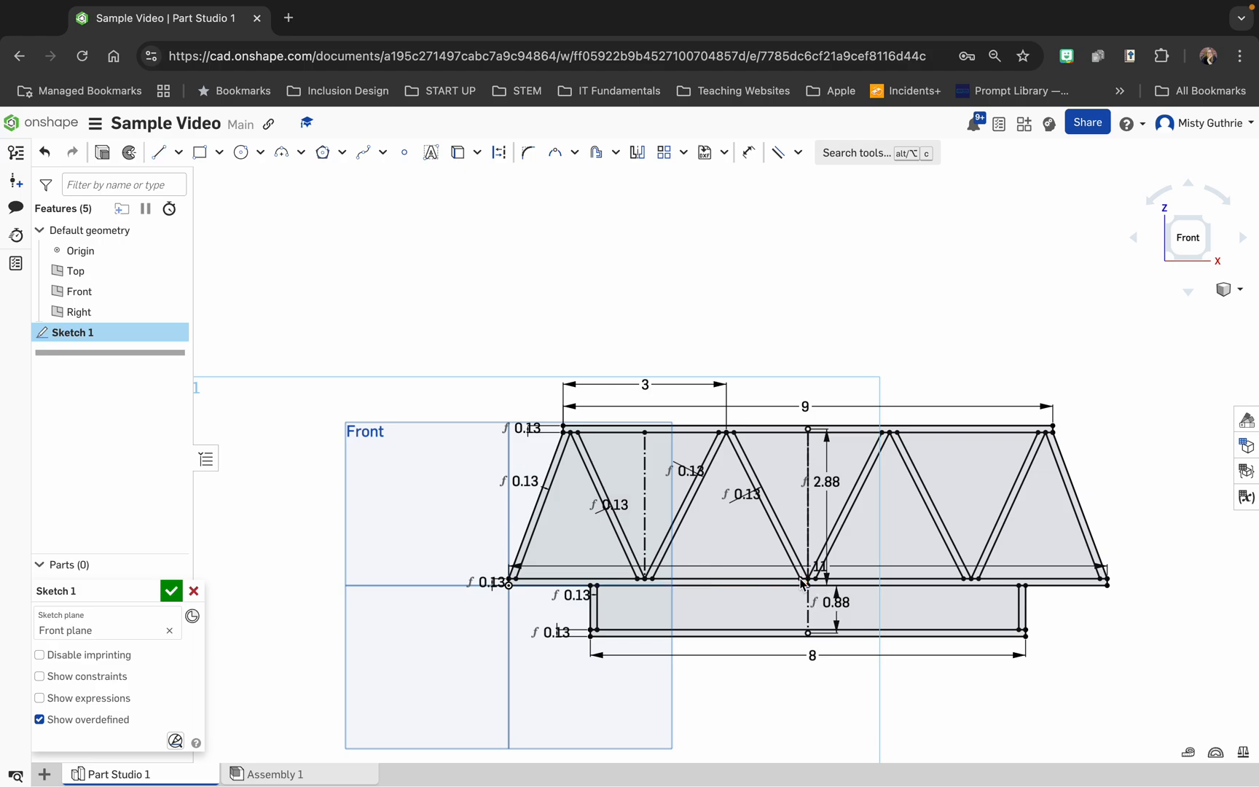
Draw a slanted line about 3.5 in long from the midpoint of the 11 in bar's lower edge to the 8 in bar's upper edge
click(161, 154)
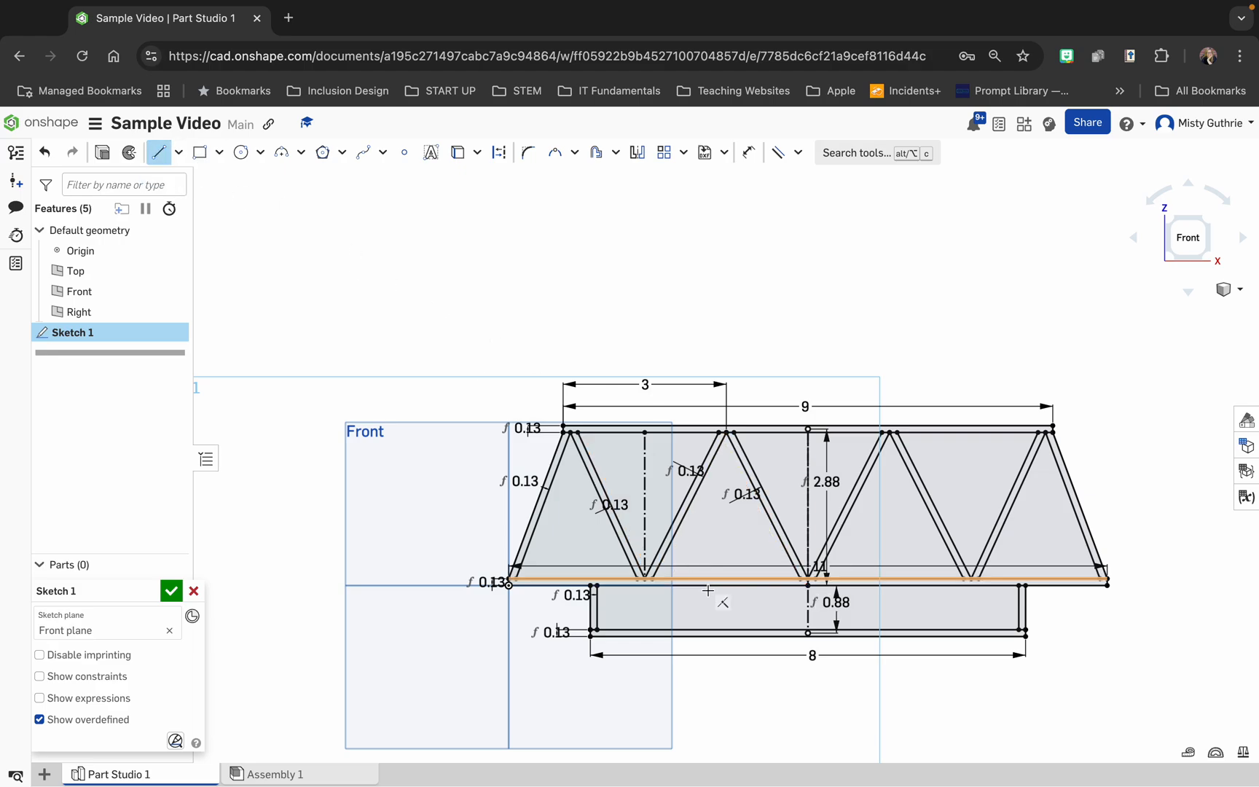
click(809, 586)
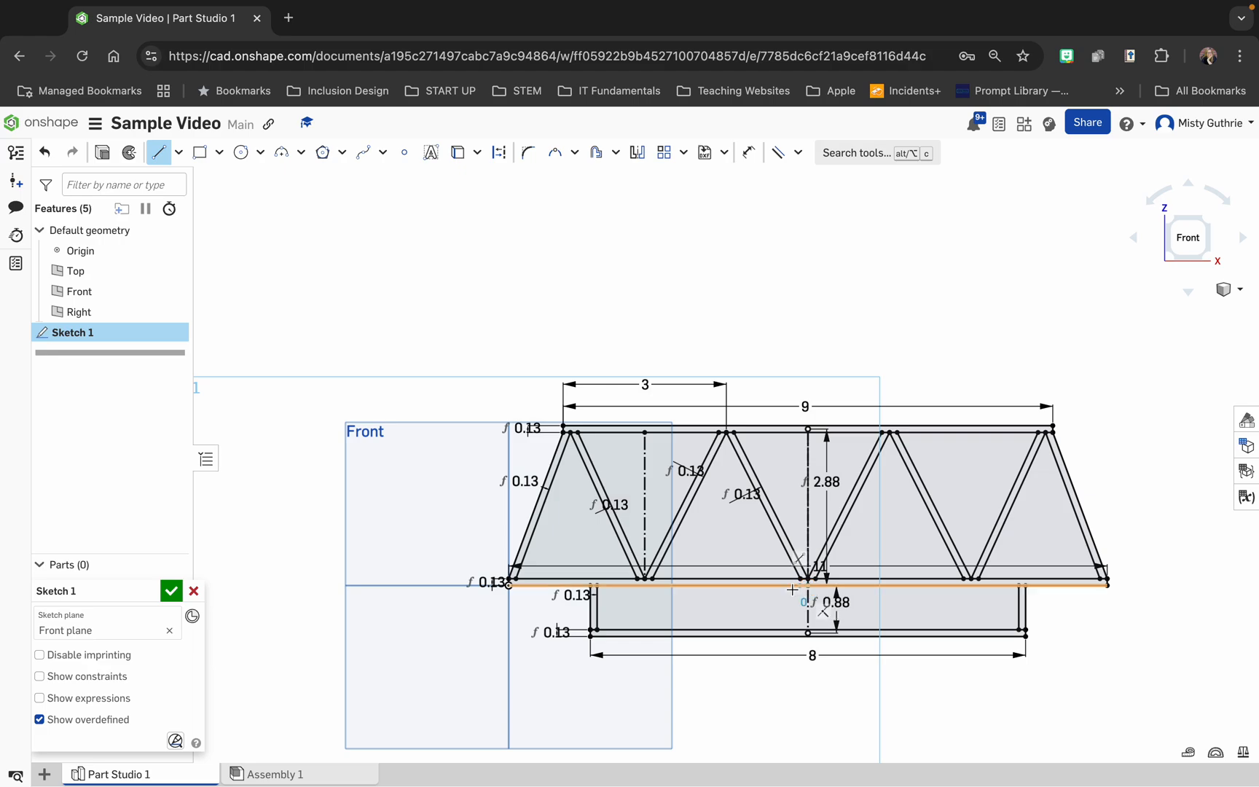
click(623, 629)
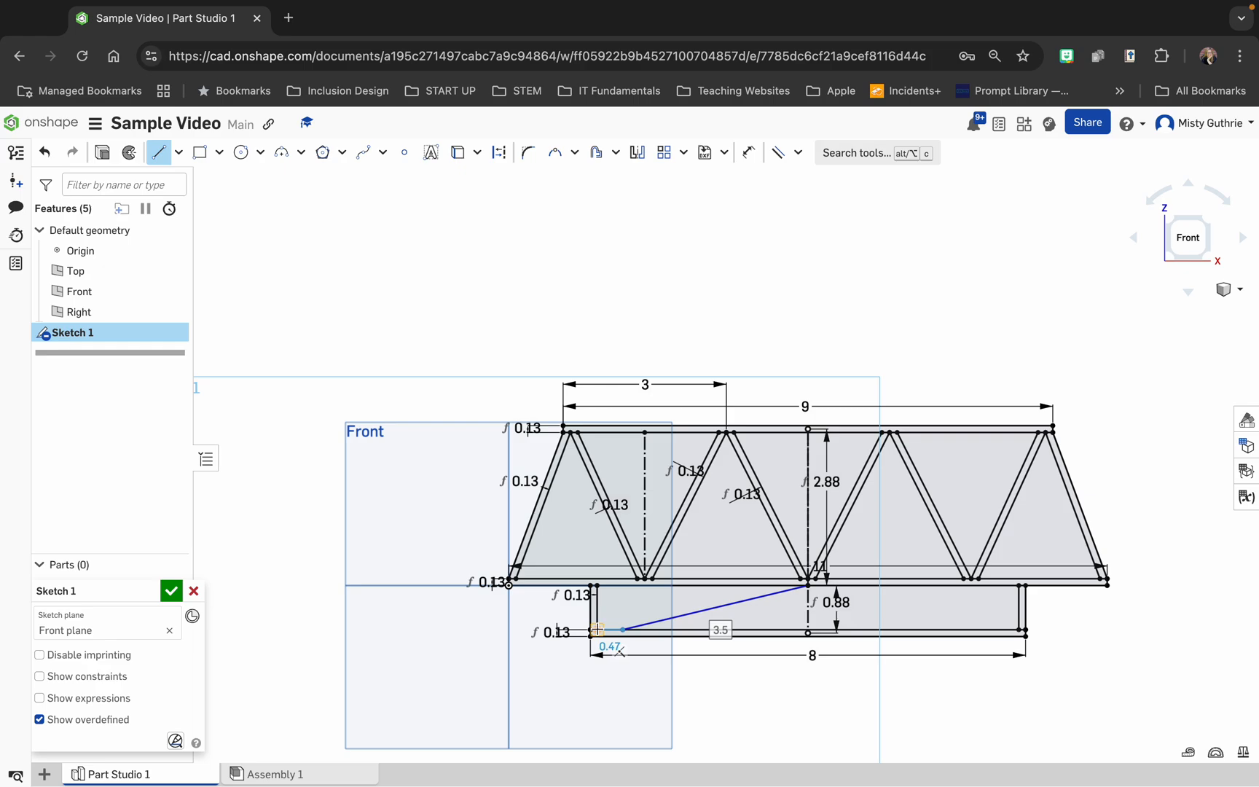
click(597, 629)
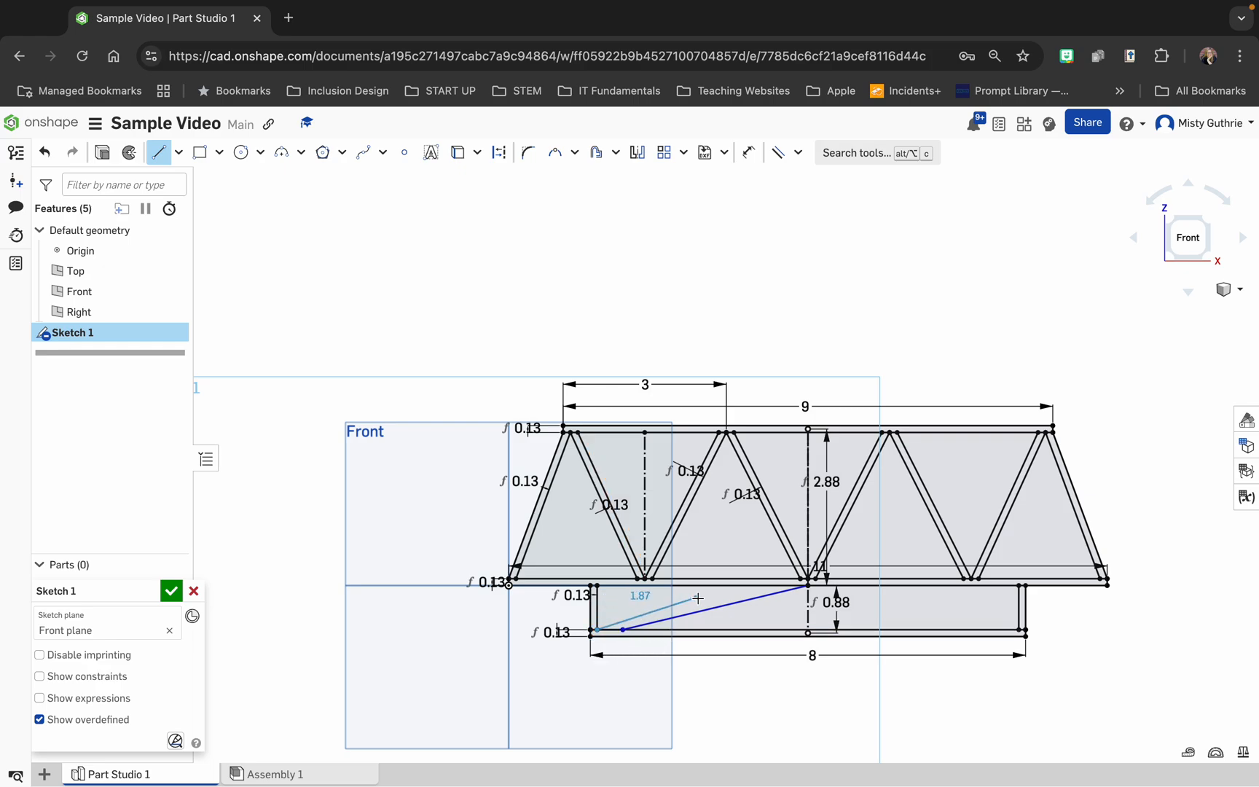
click(781, 585)
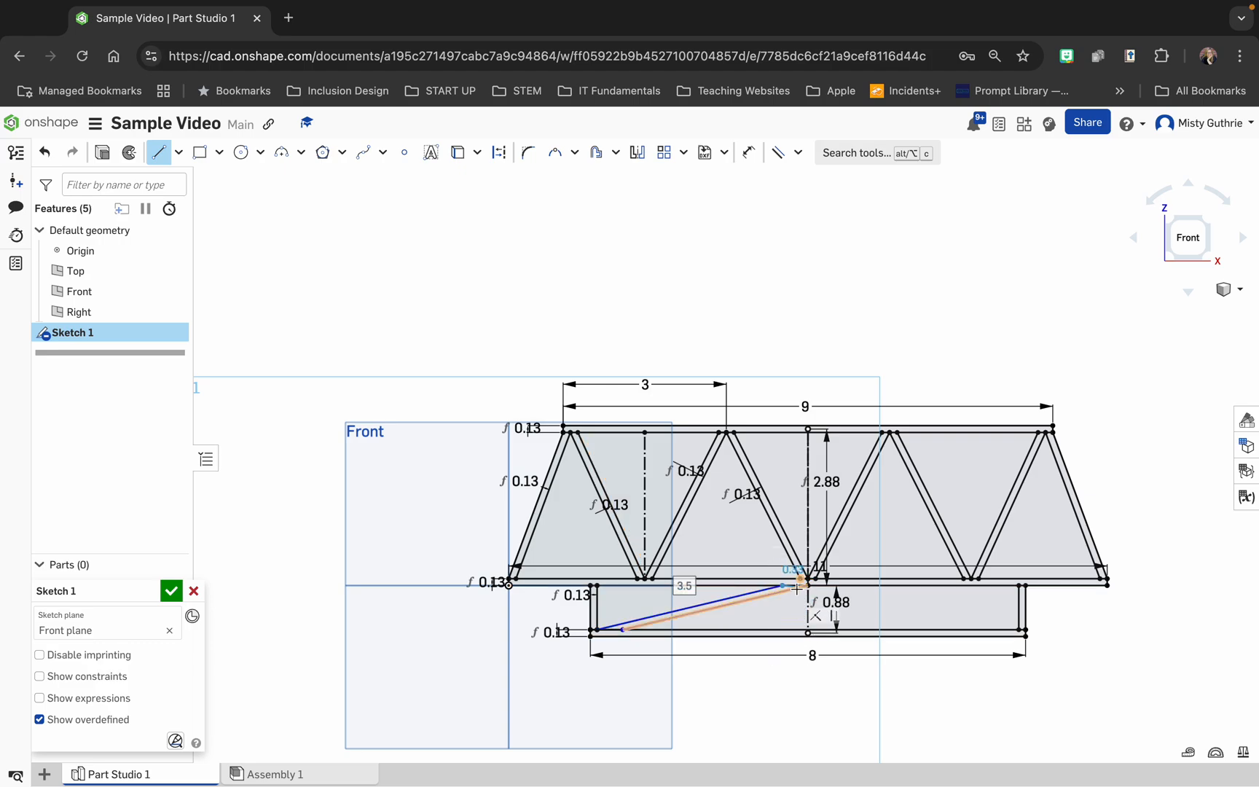
key(Escape)
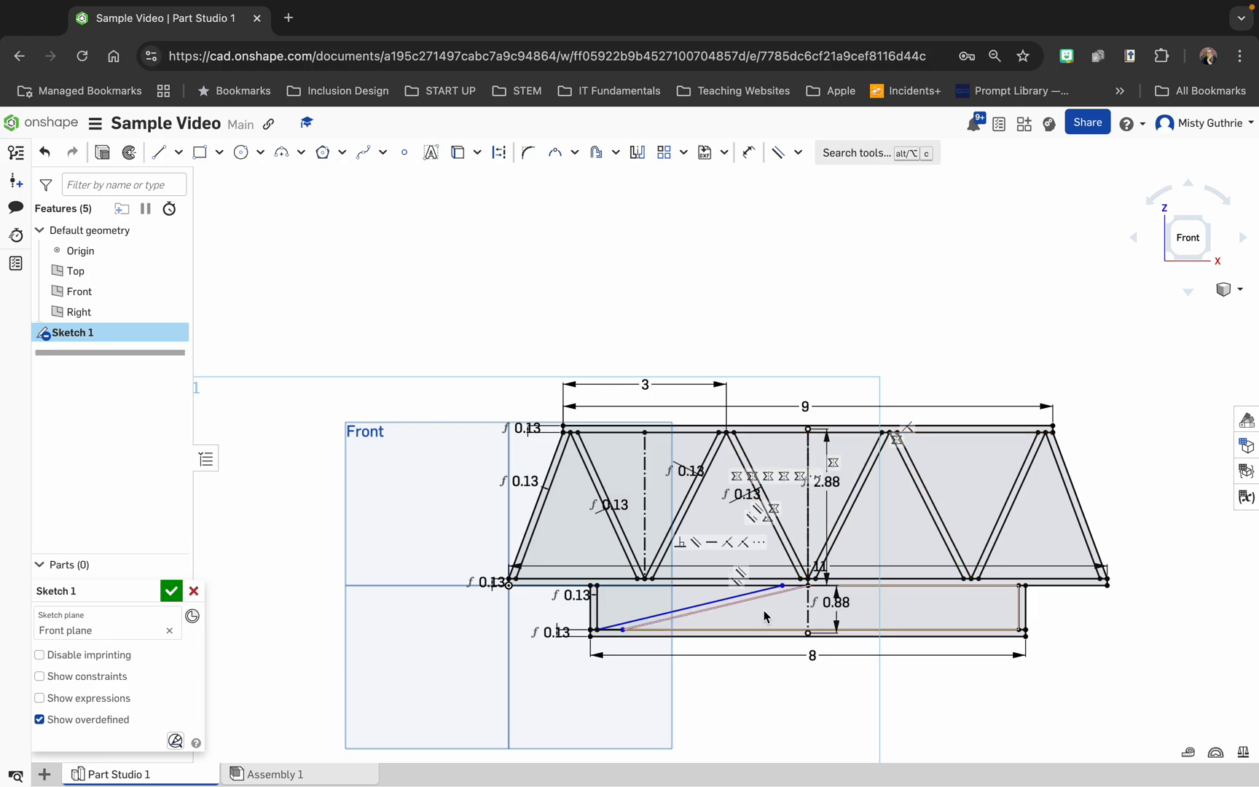
scroll(780, 594, up, 10)
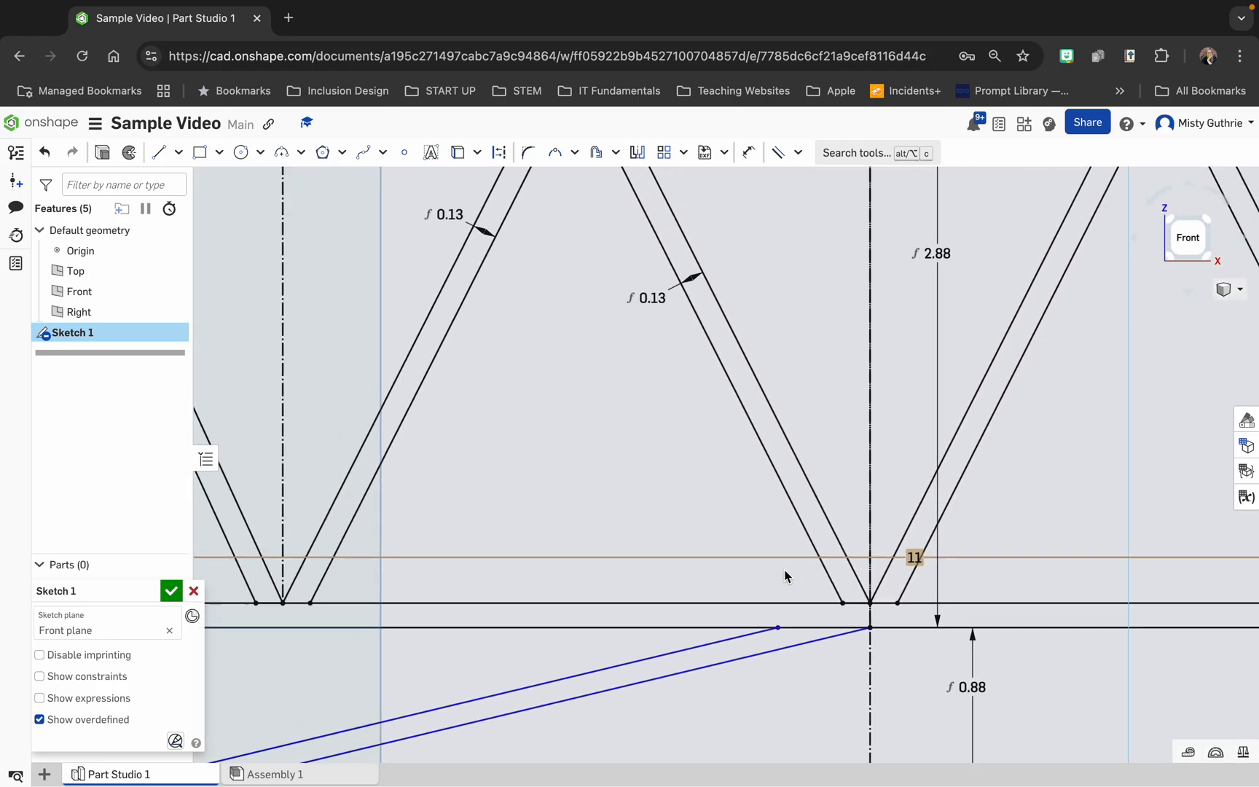
scroll(785, 575, down, 10)
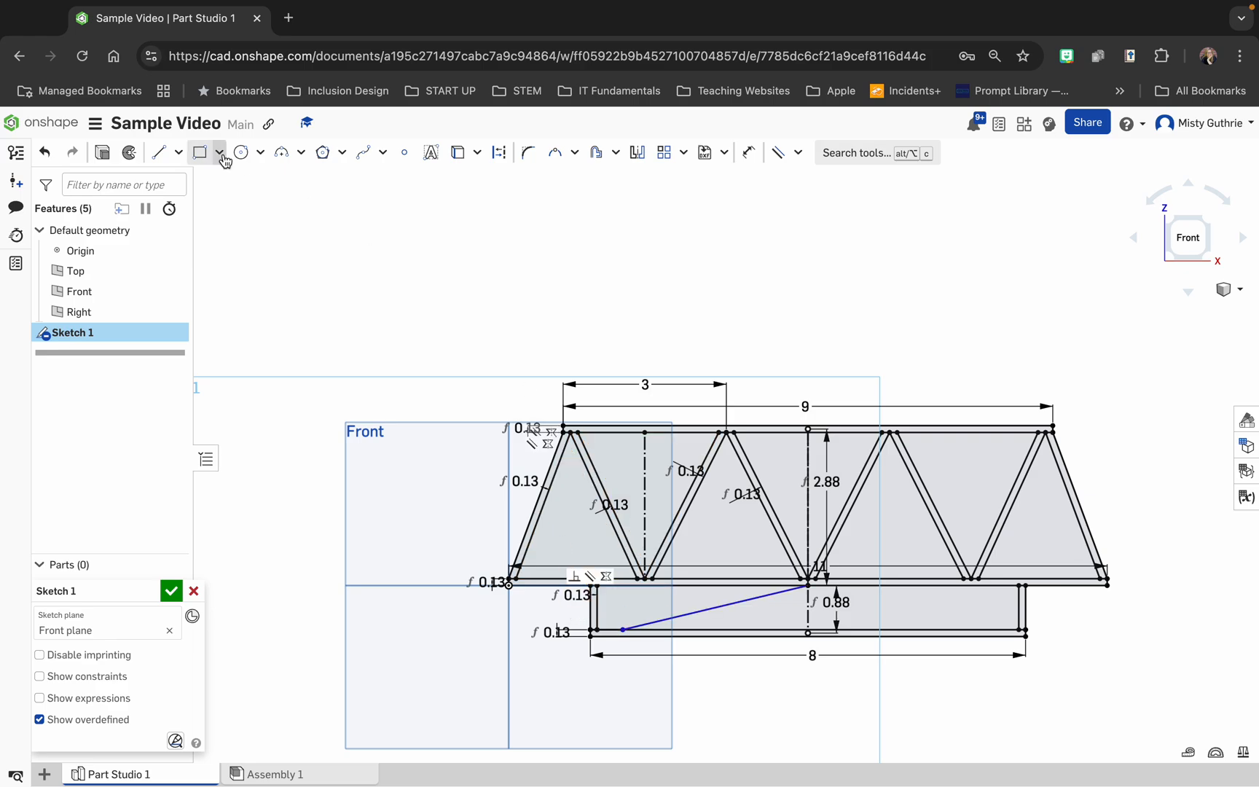
Draw a second line about 2.91 in long from the left short brace's inner lower corner, parallel to the slanted line below the 11 in bar
click(158, 153)
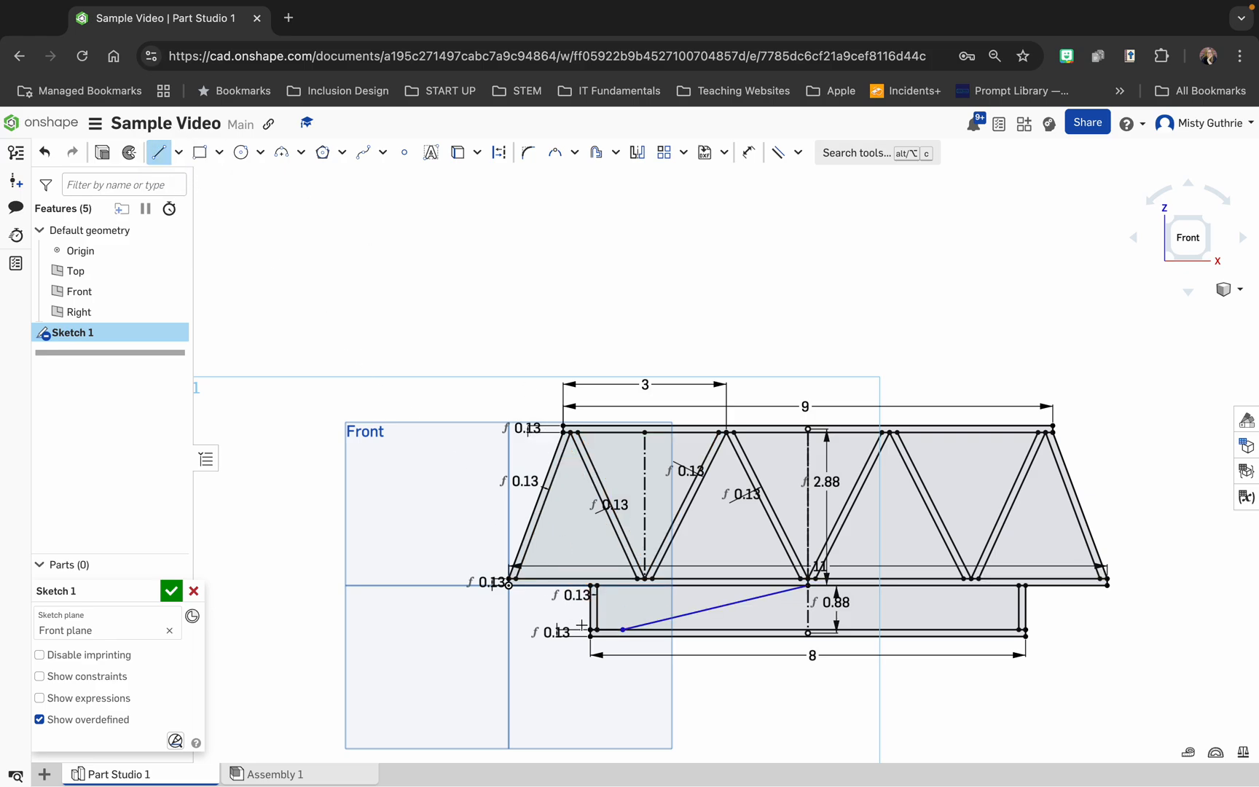
click(597, 630)
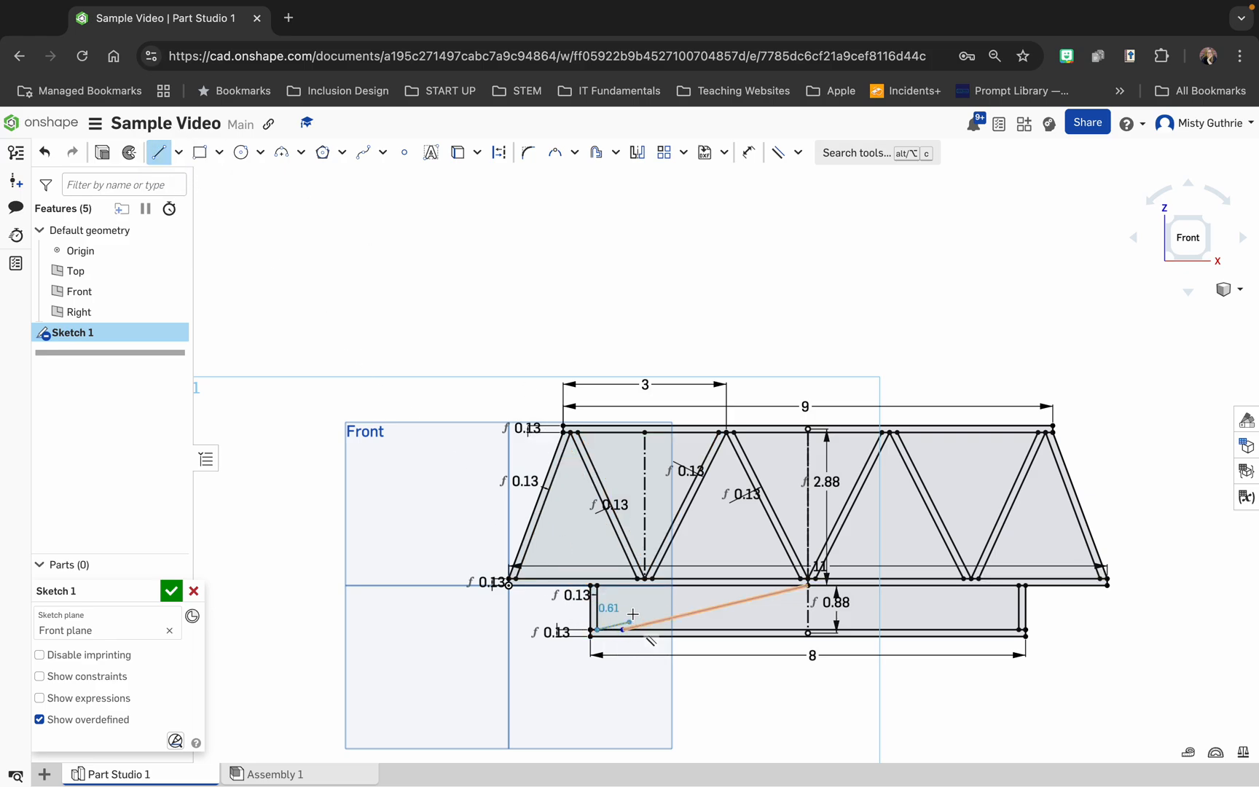
click(752, 593)
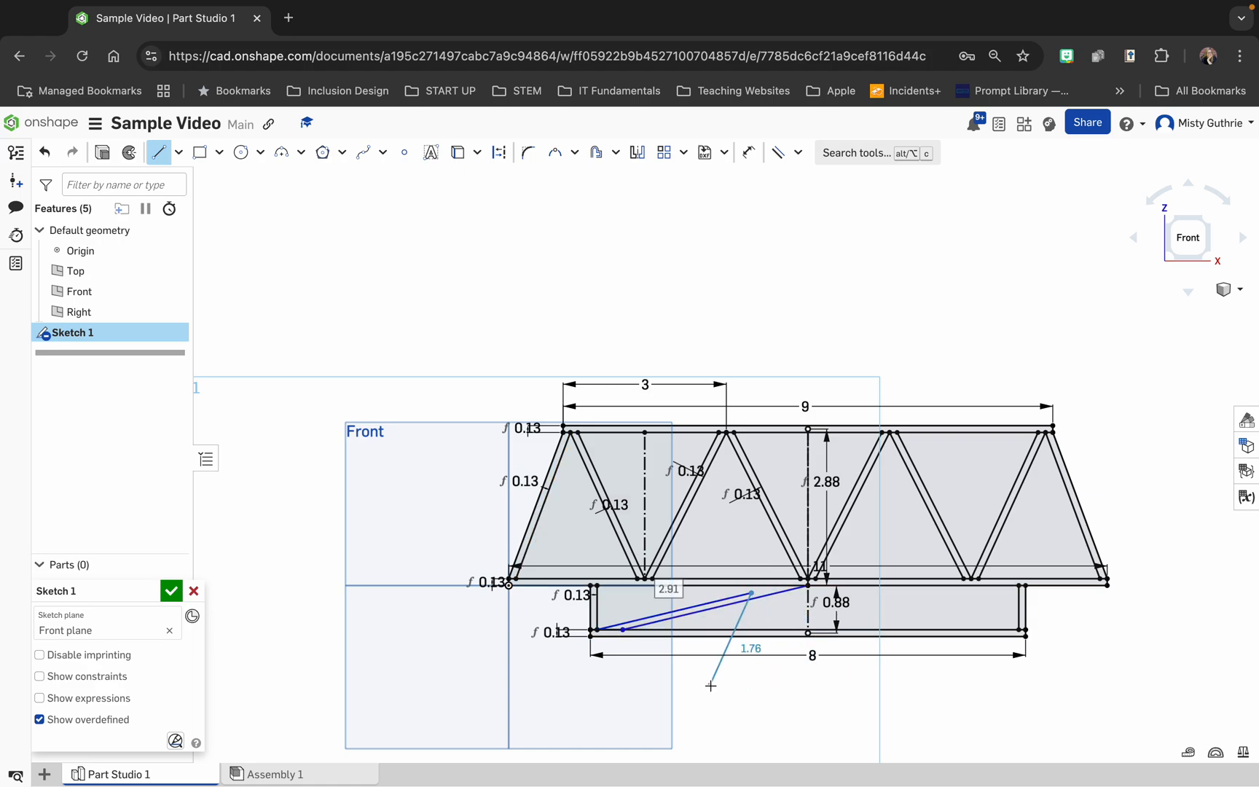
key(Escape)
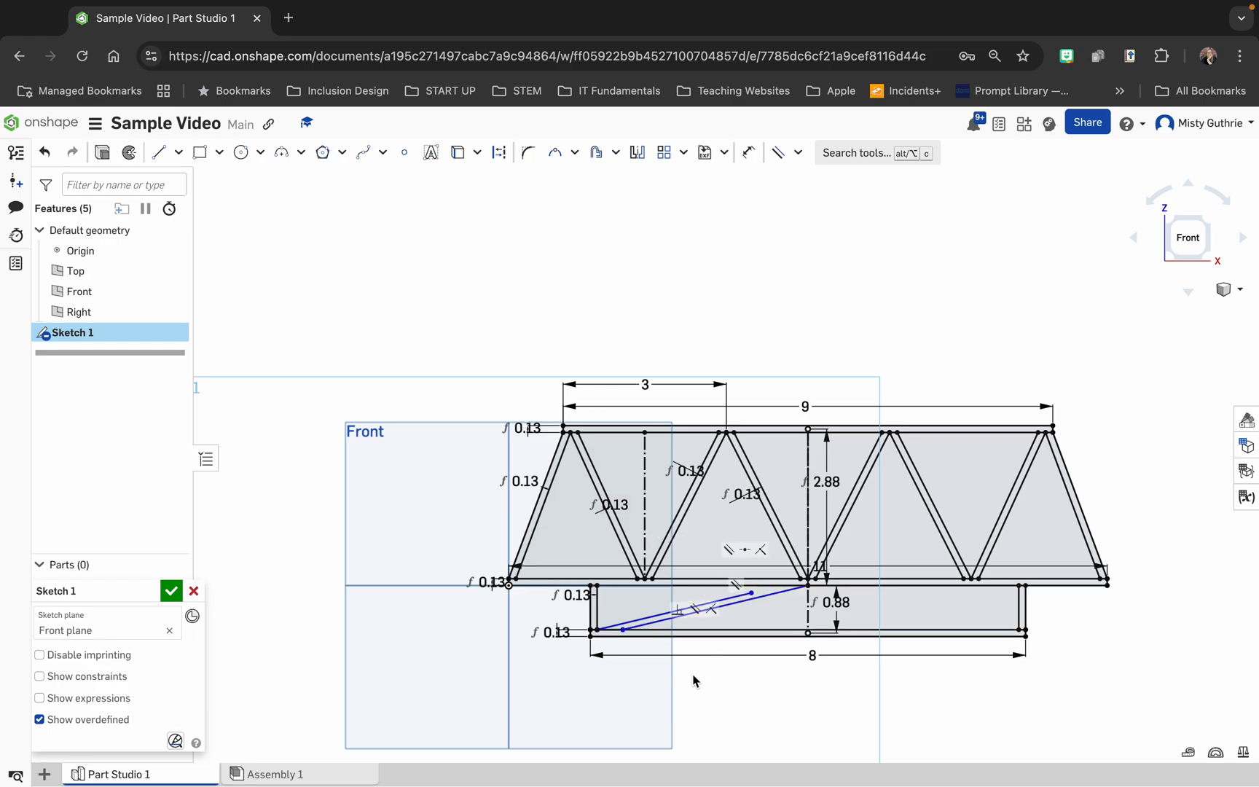
Extend the upper slanted line's free end toward the lower edge of the 11 in bar, making it about 3.29 in long
click(737, 606)
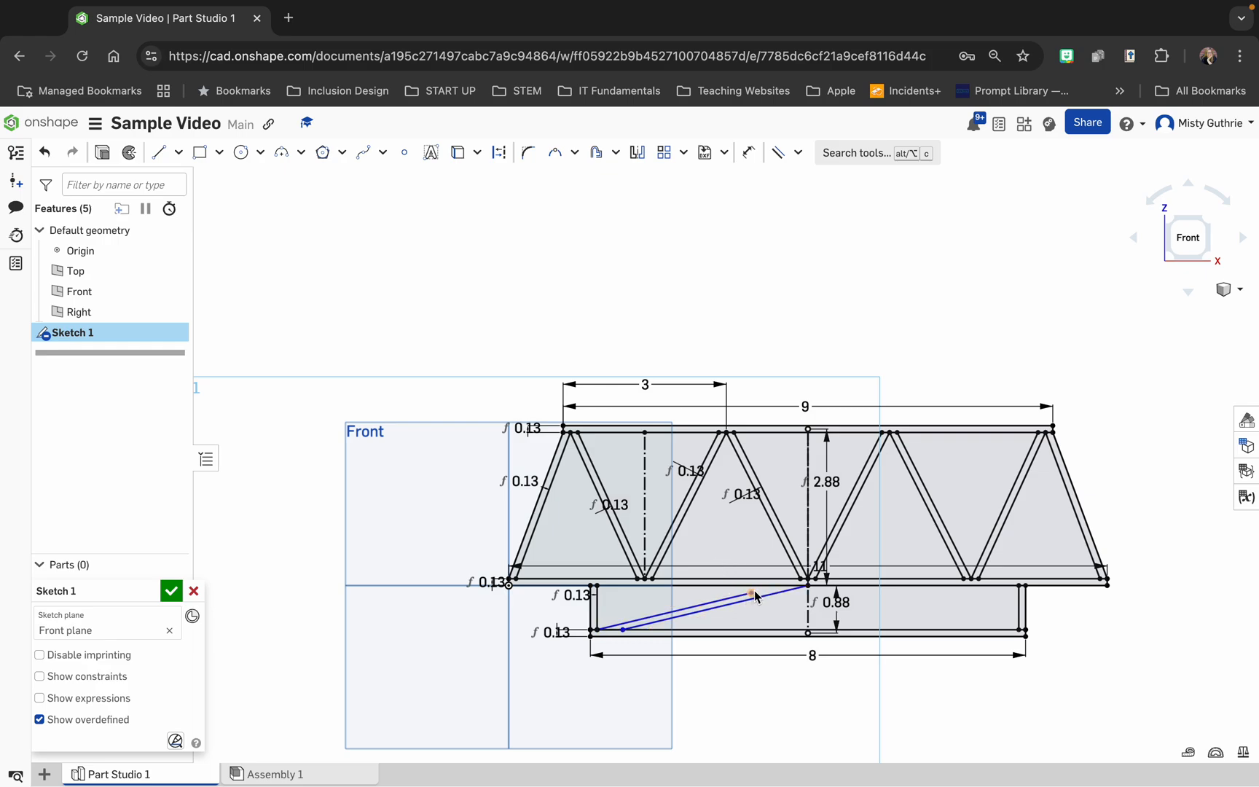
scroll(754, 596, up, 10)
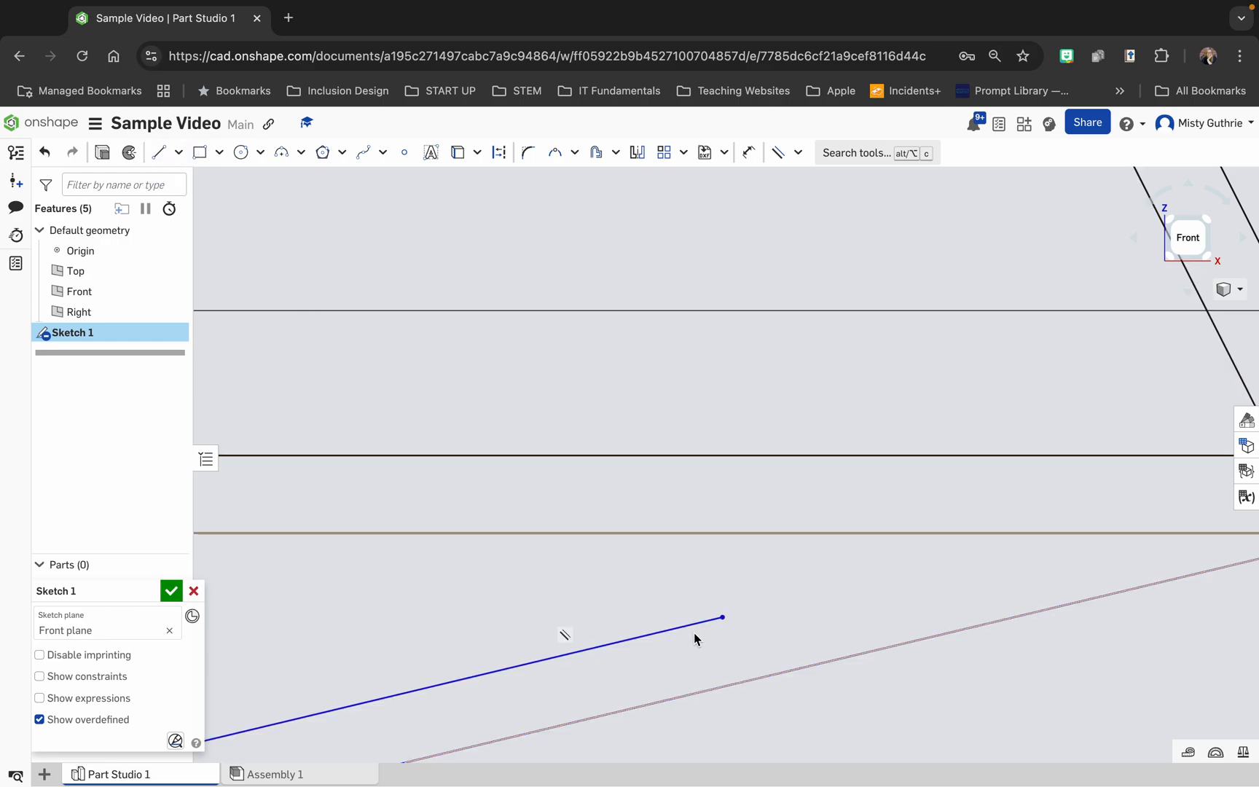
drag(722, 617, 945, 548)
scroll(922, 571, down, 5)
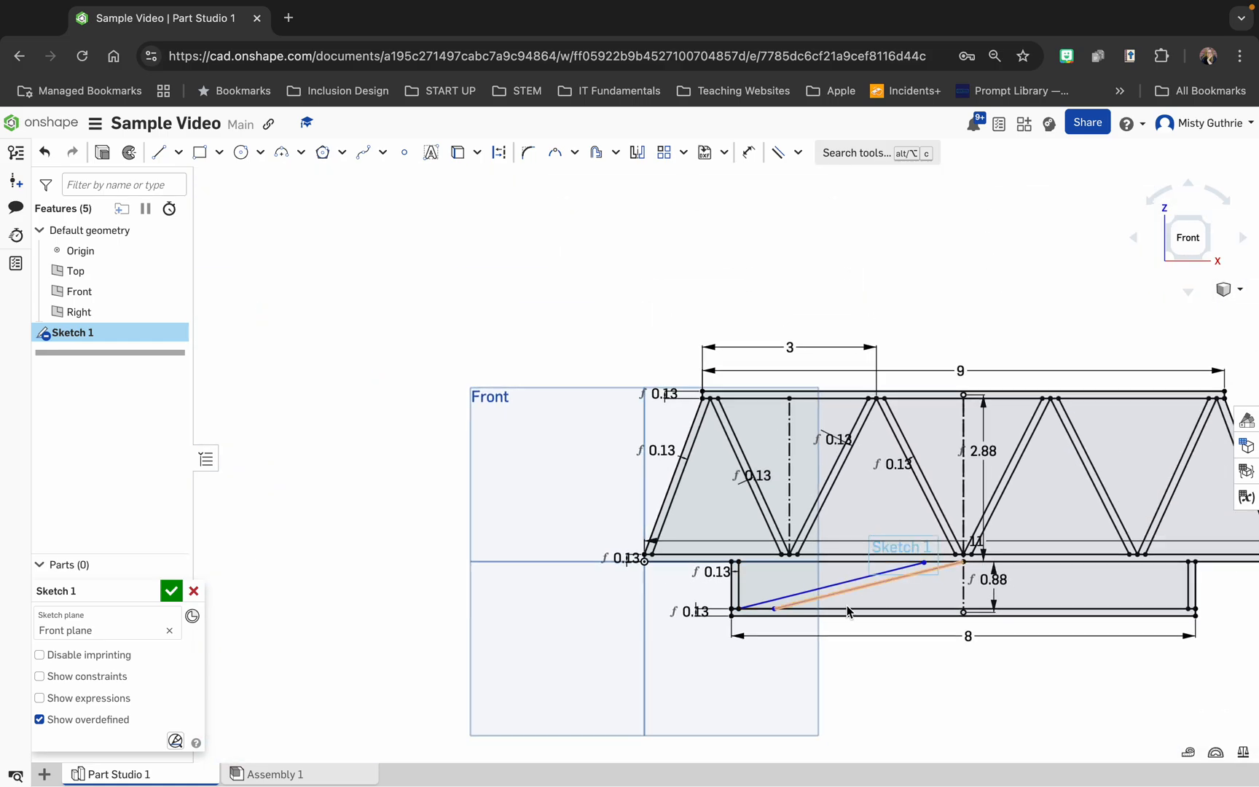
click(1186, 245)
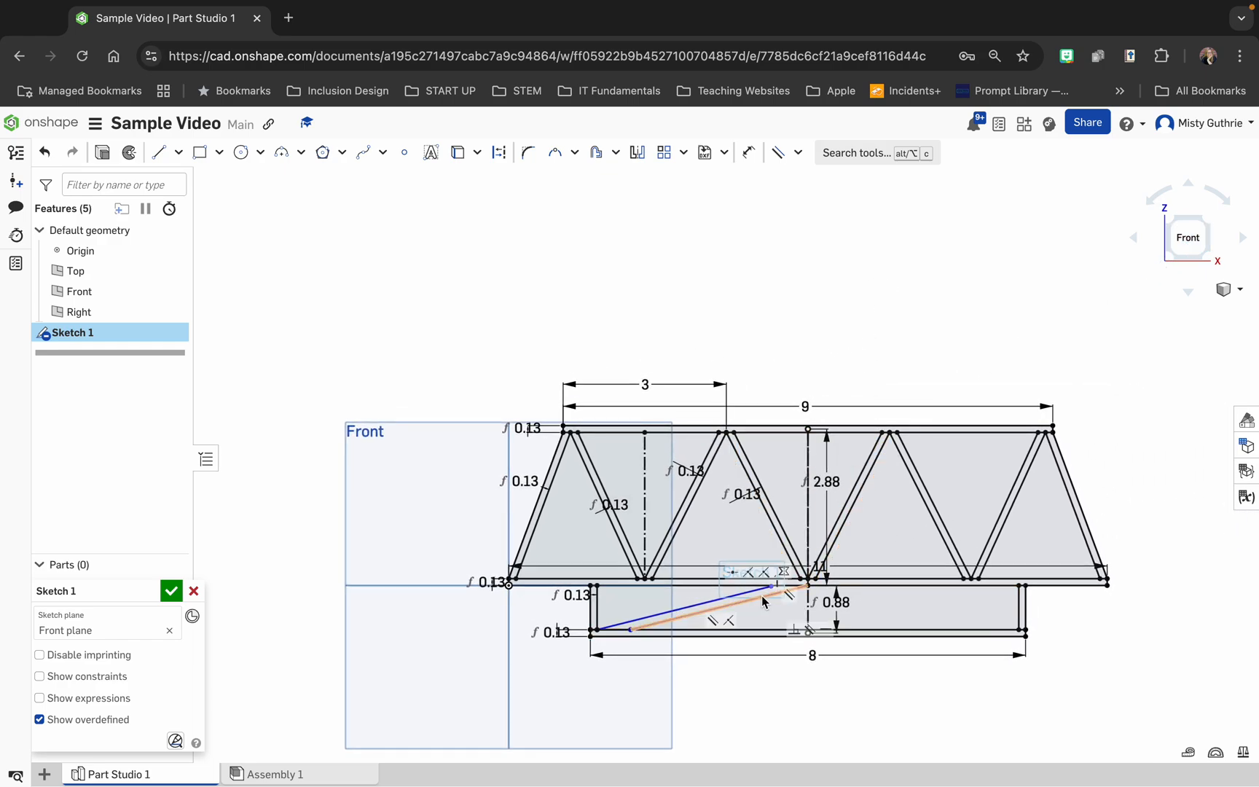
Dimension the distance between the two parallel slanted lines below the 11 in bar as 1/8 in and finish the sketch
scroll(763, 602, up, 5)
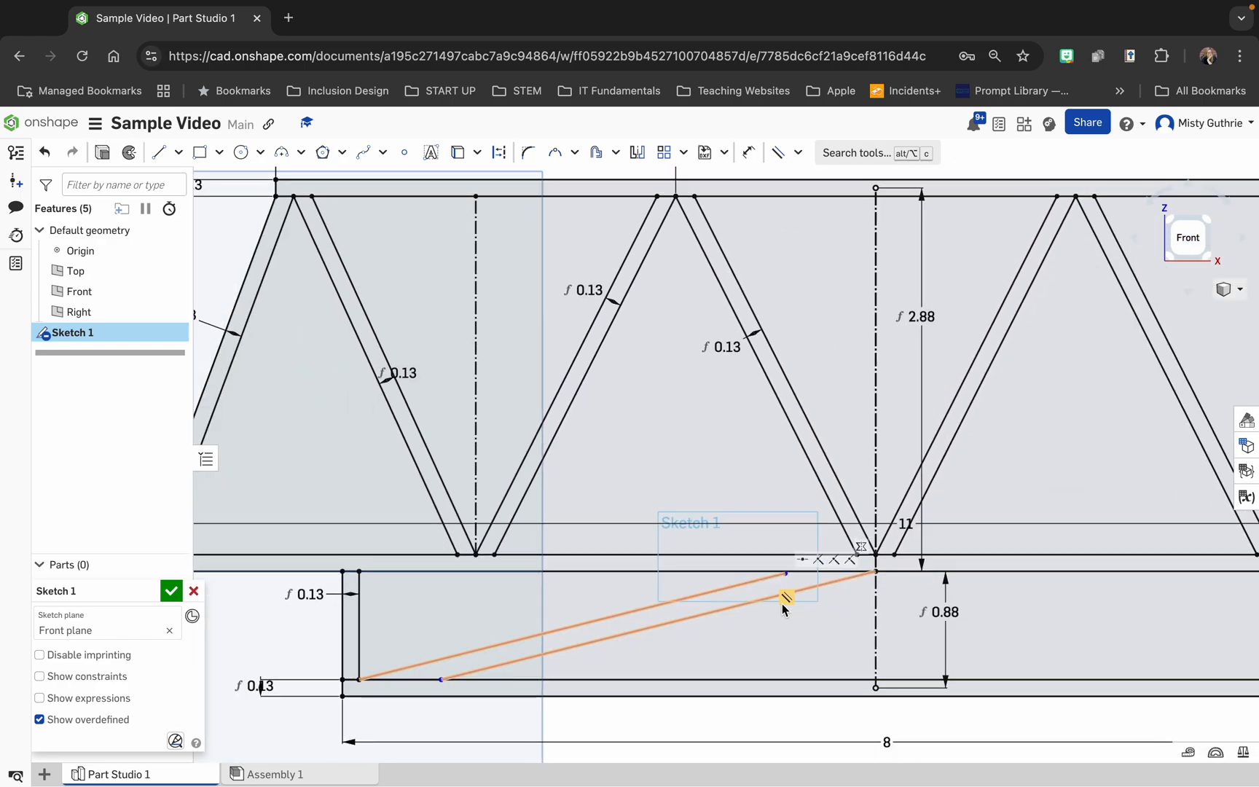
scroll(784, 601, down, 3)
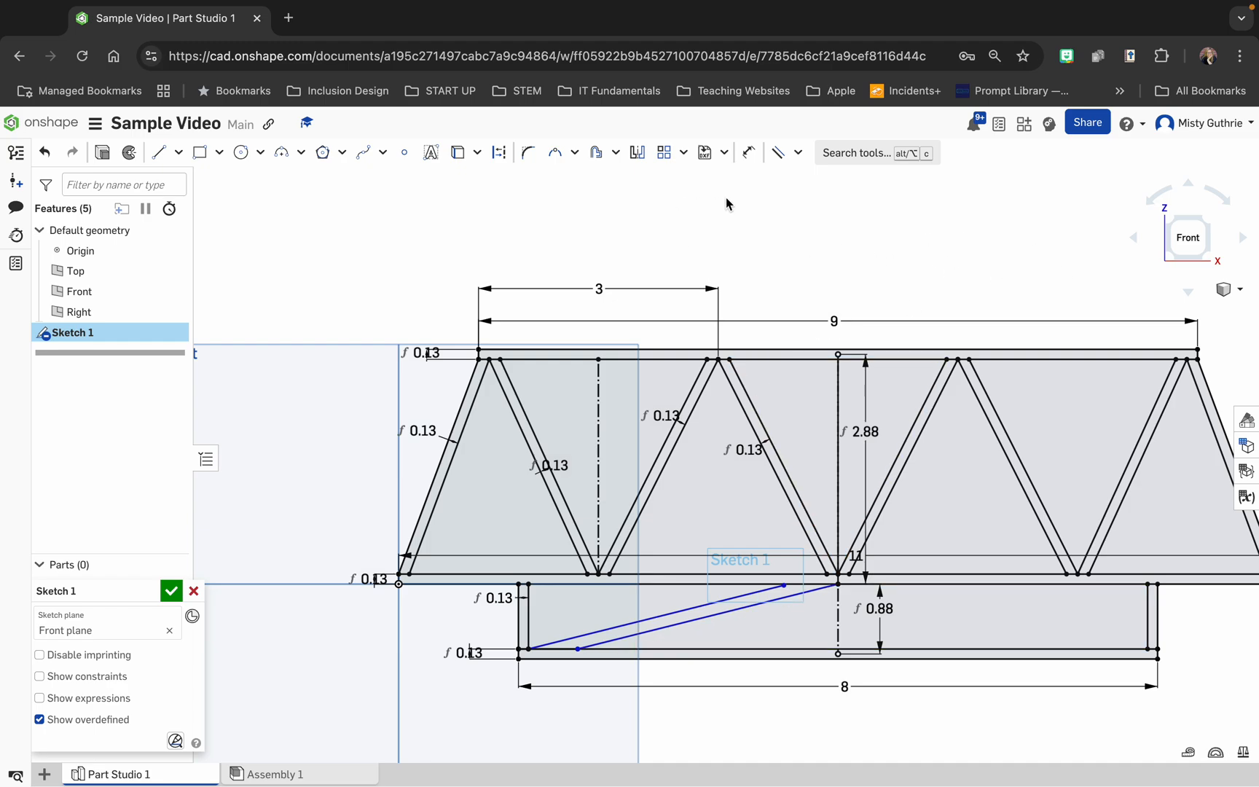
click(751, 154)
click(692, 609)
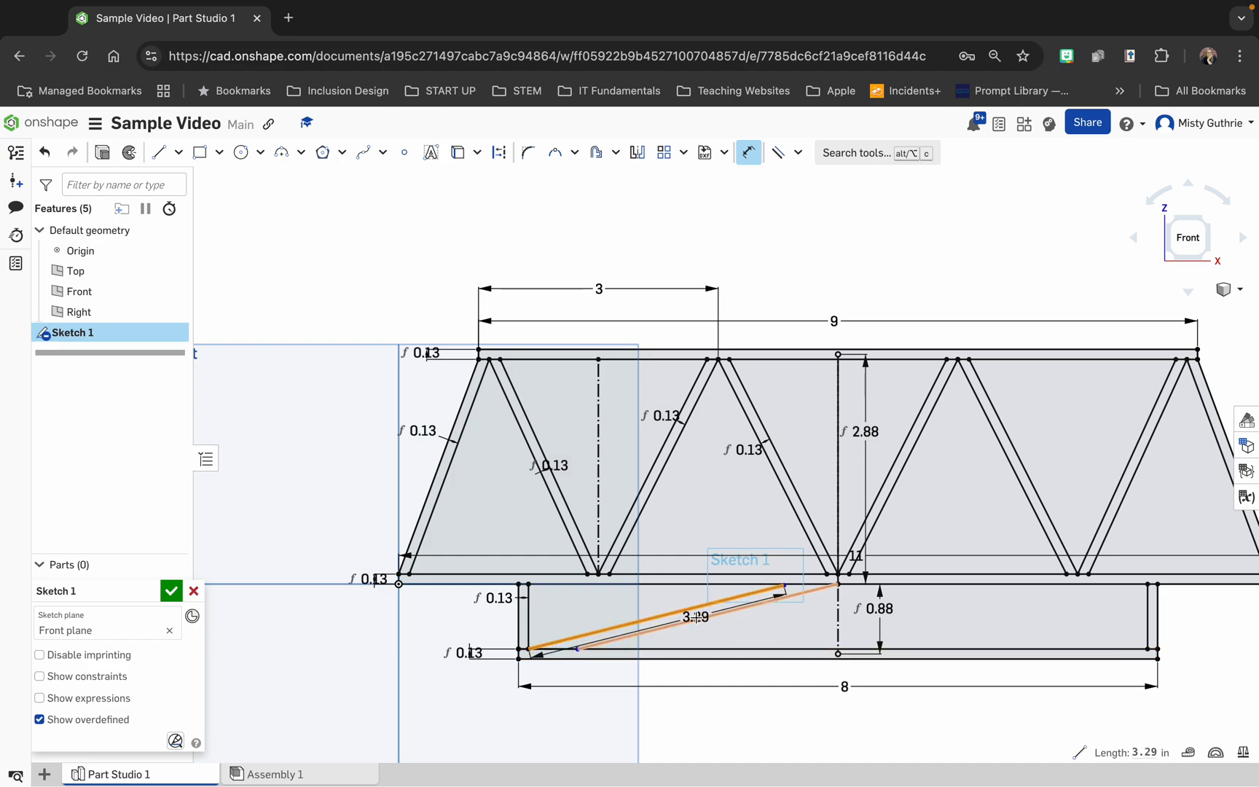
click(690, 621)
click(648, 600)
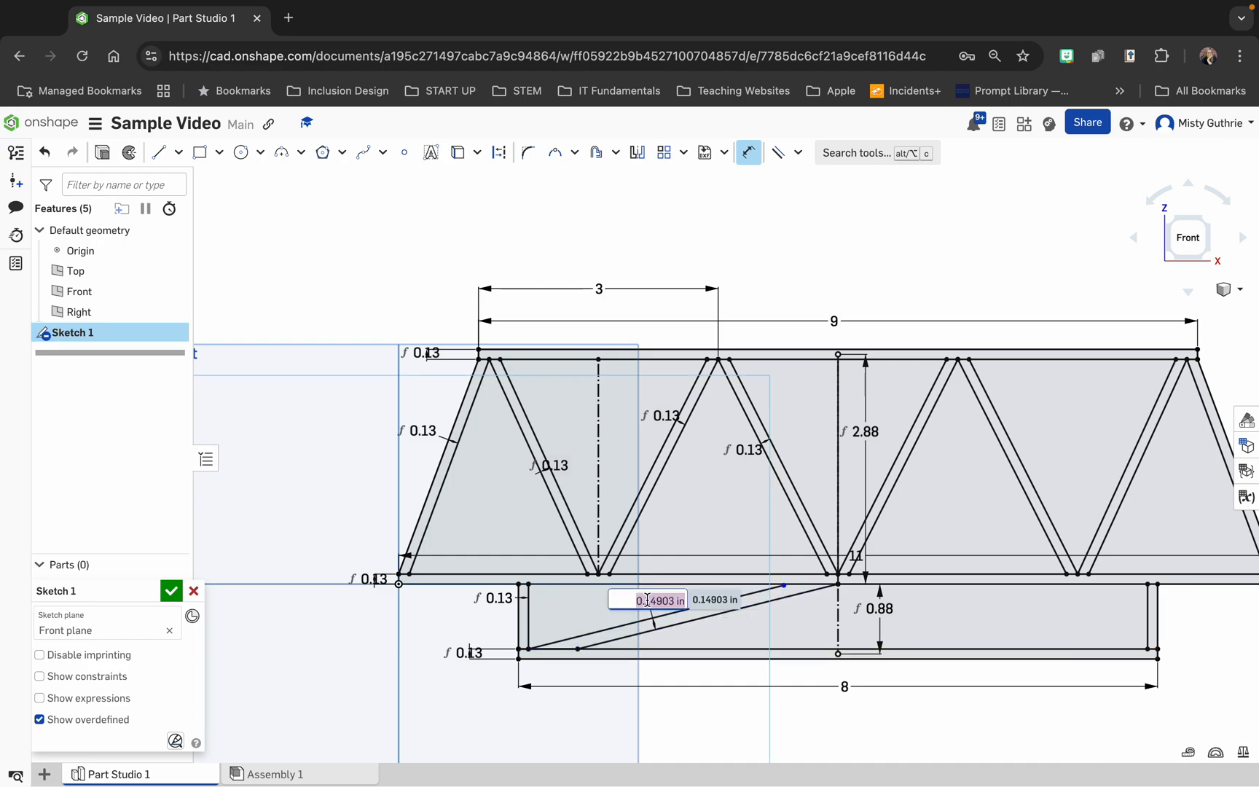
text(1/8)
key(Return)
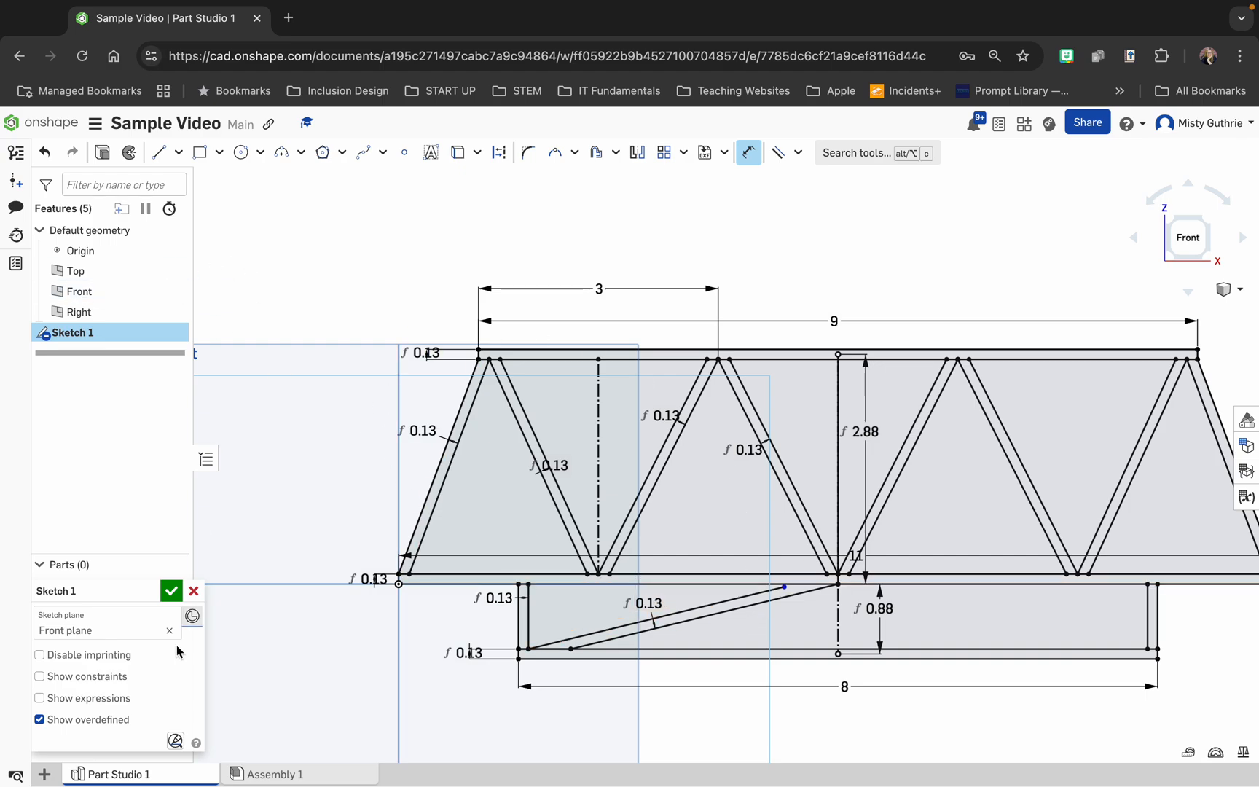
click(172, 591)
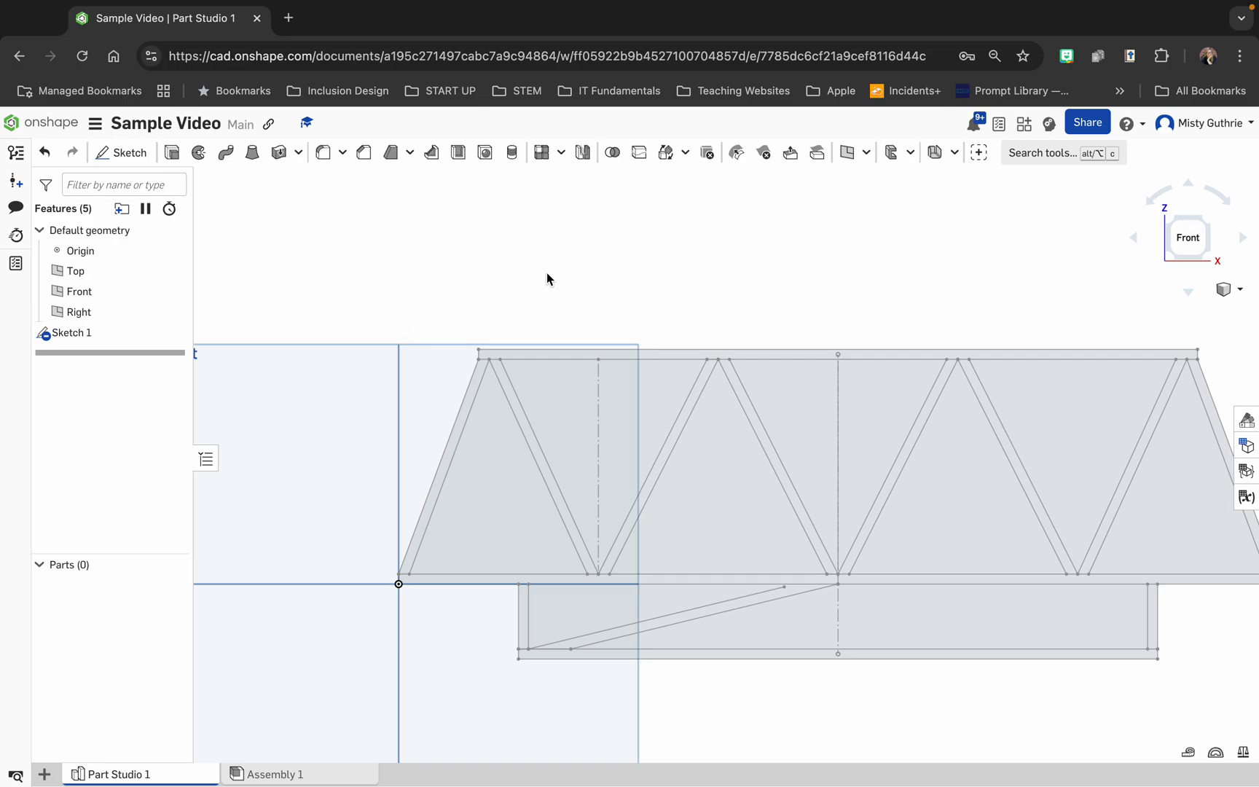
Extrude the 8 in bar and the left short vertical brace regions of Sketch 1 as a new solid with a blind depth of 1 in
click(171, 155)
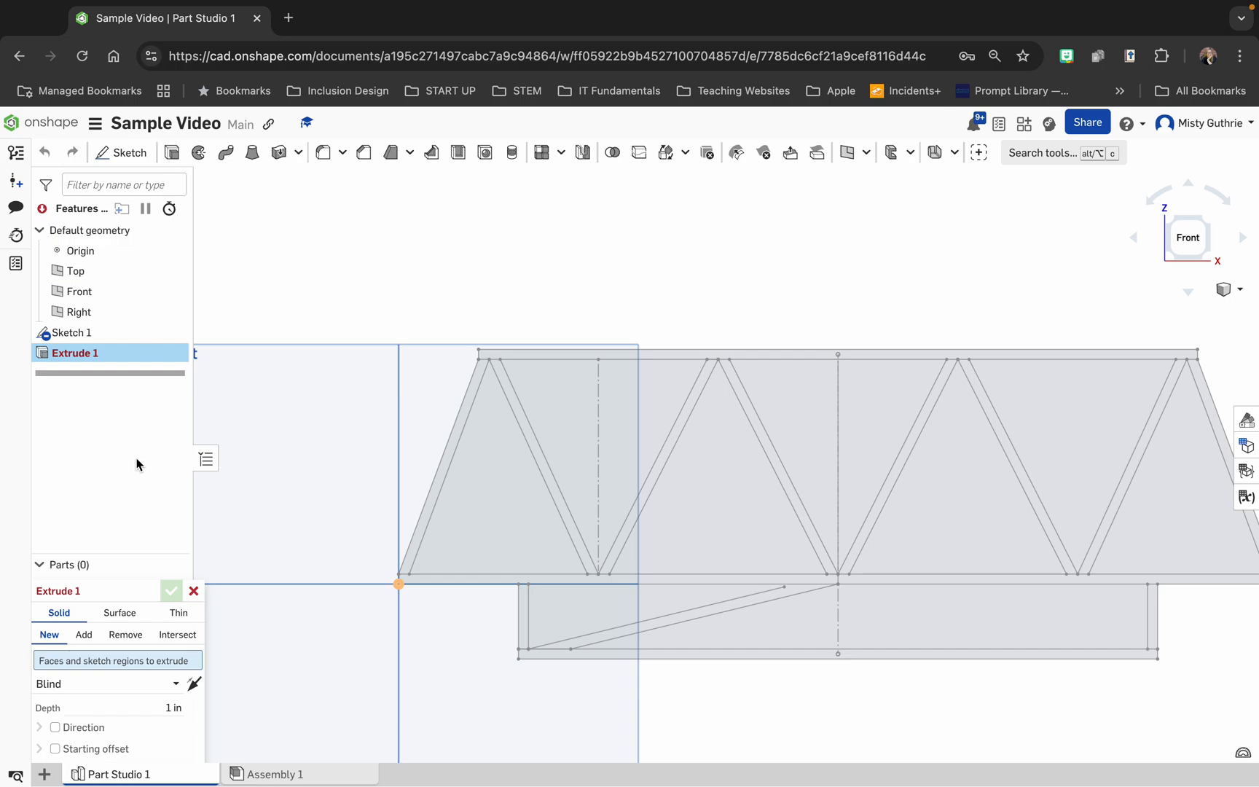
drag(110, 572, 128, 432)
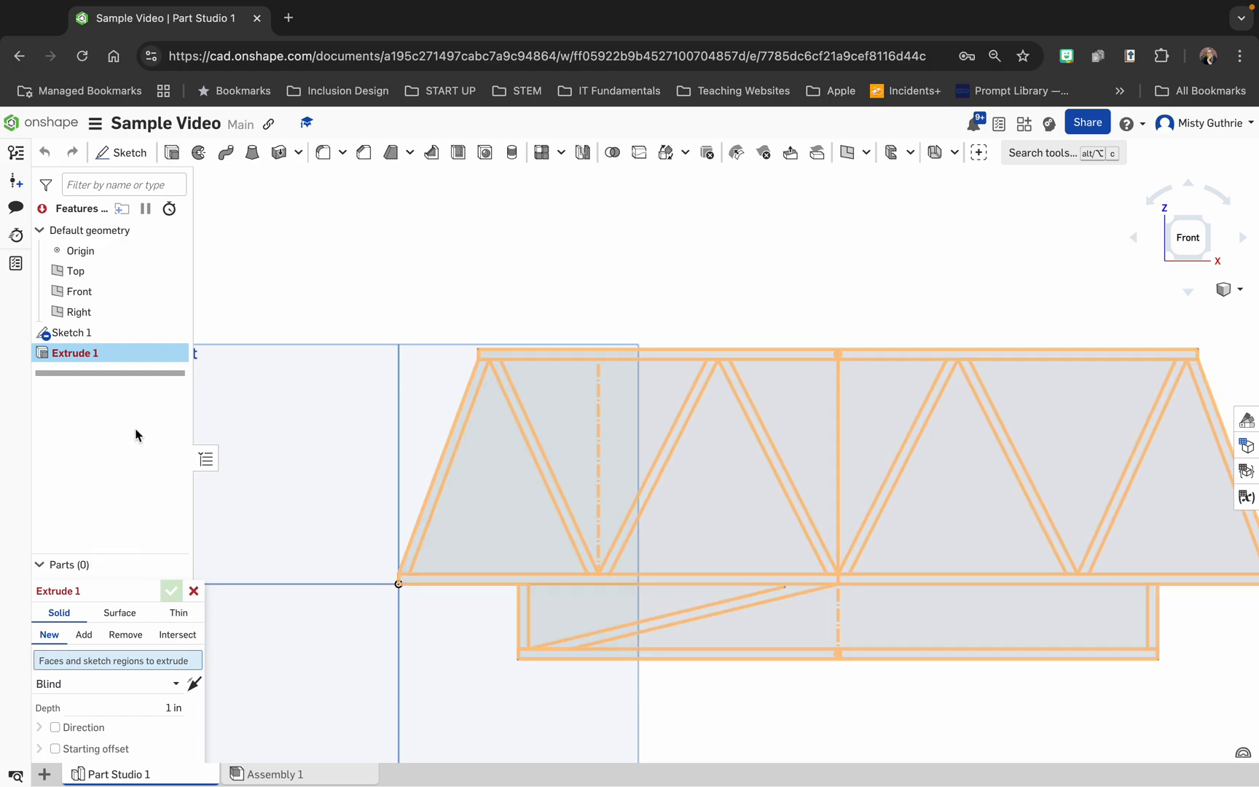
click(785, 598)
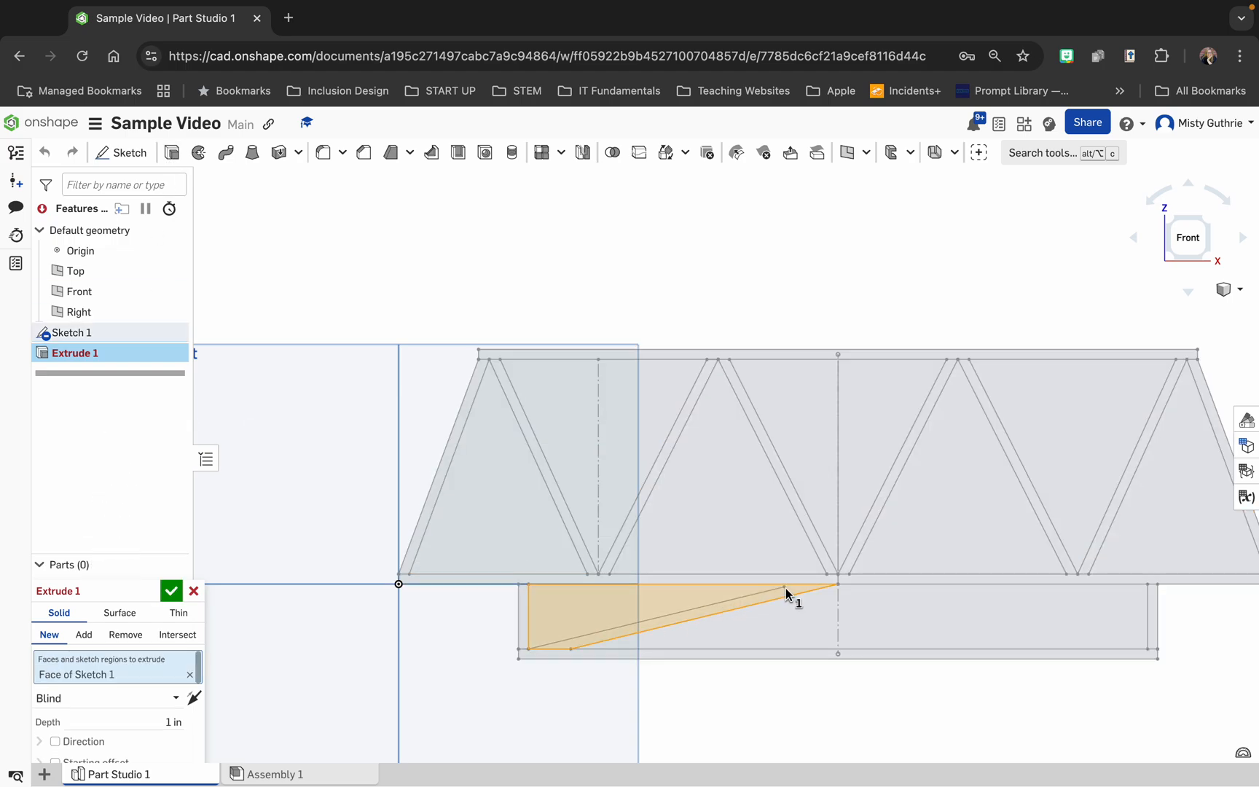
click(786, 594)
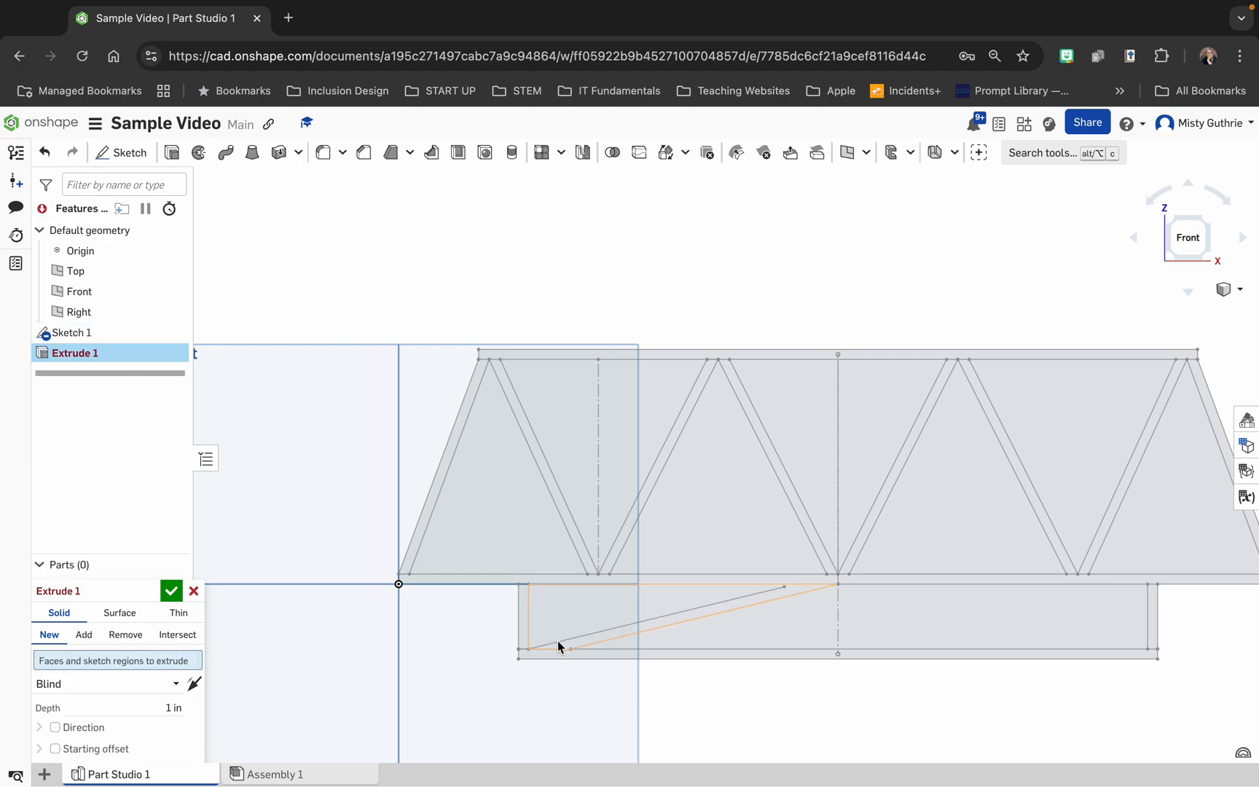
click(630, 656)
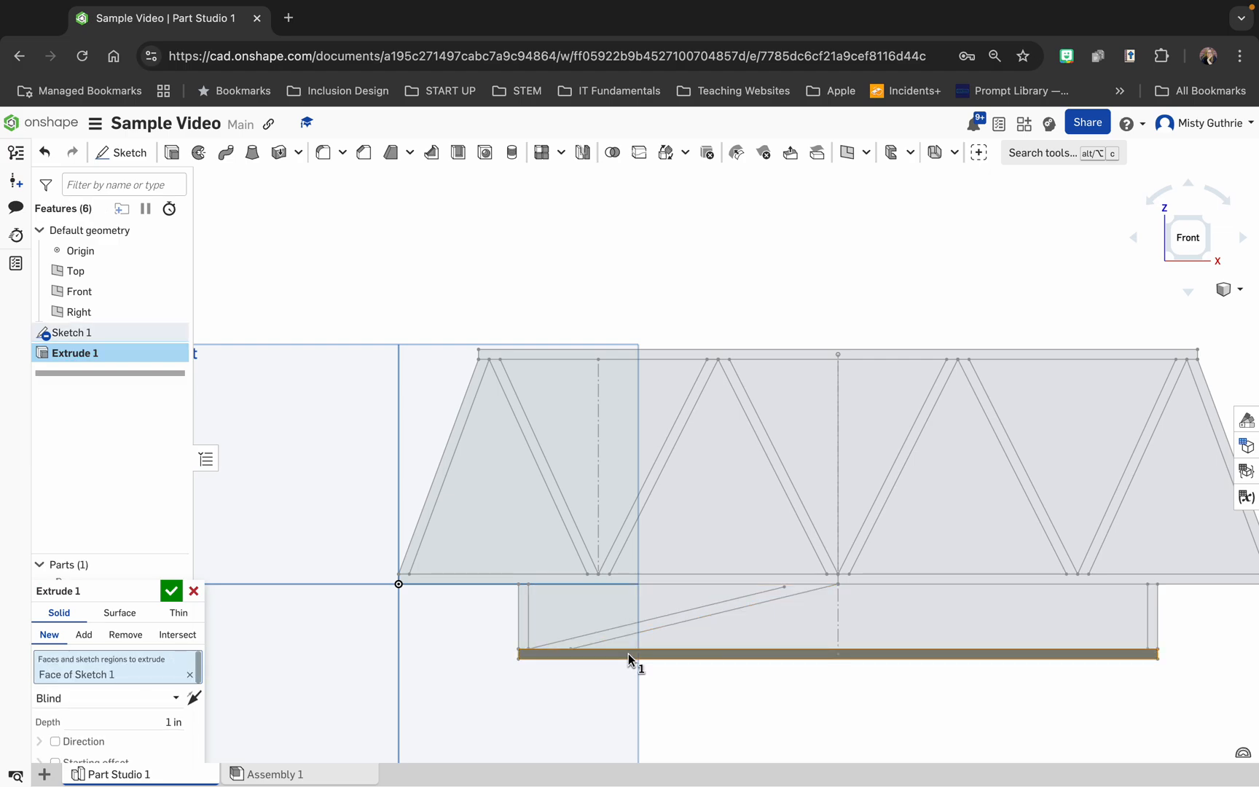
click(524, 609)
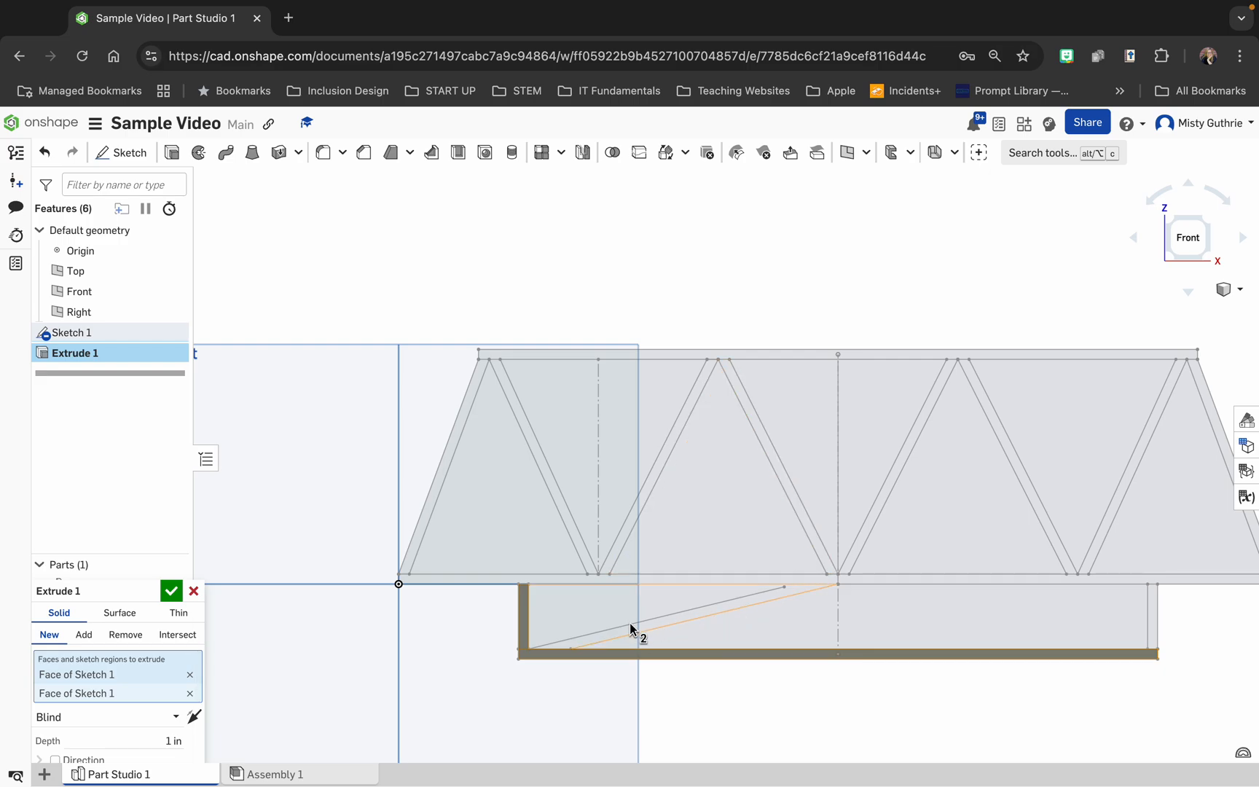
click(170, 593)
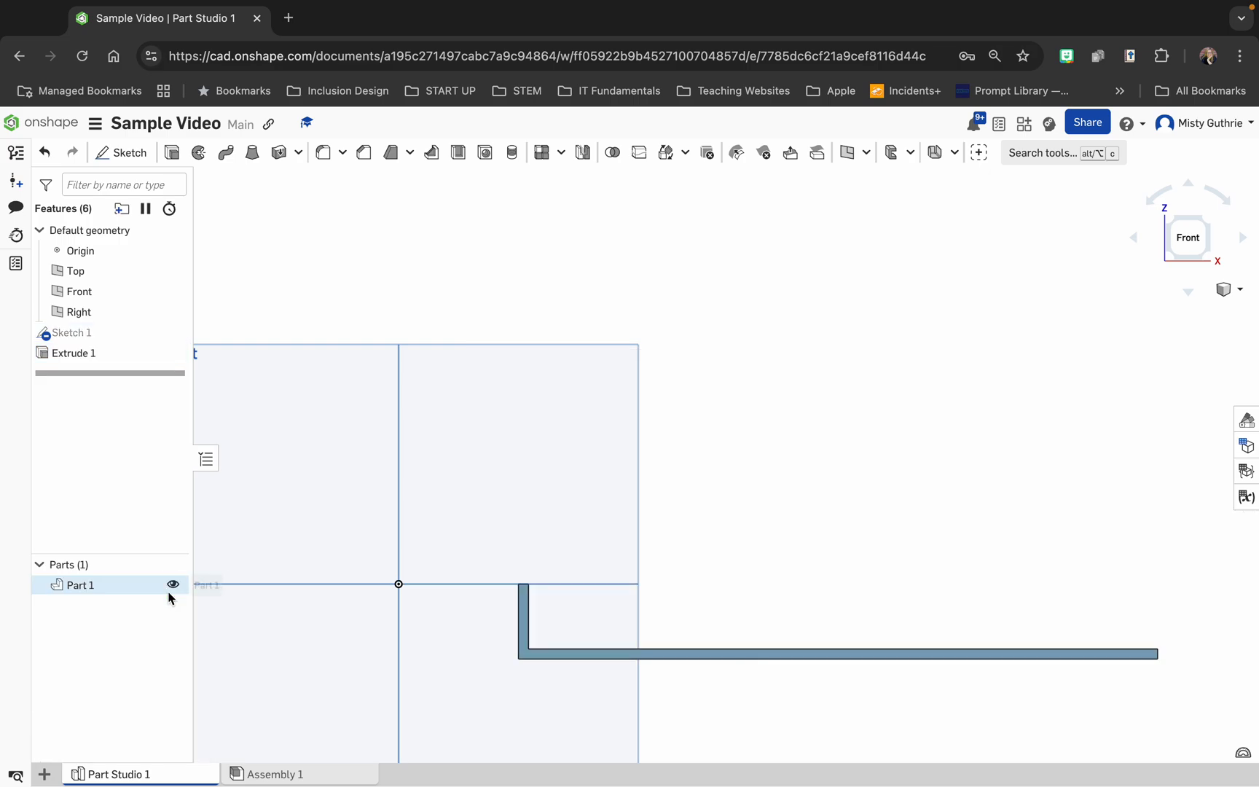
Reopen Sketch 1 and apply a Coincident constraint between the upper slanted line's free endpoint and the 11 in bar's lower edge
click(84, 334)
double_click(82, 336)
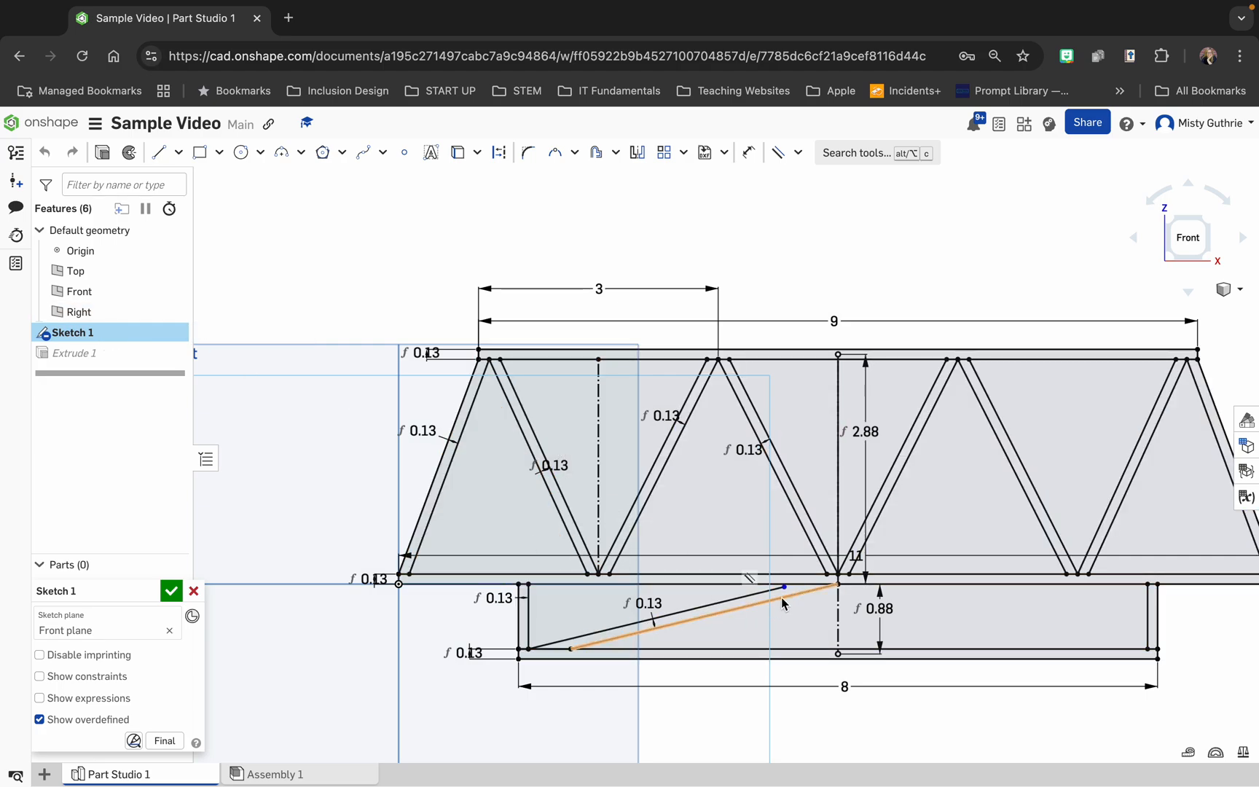
scroll(781, 597, up, 10)
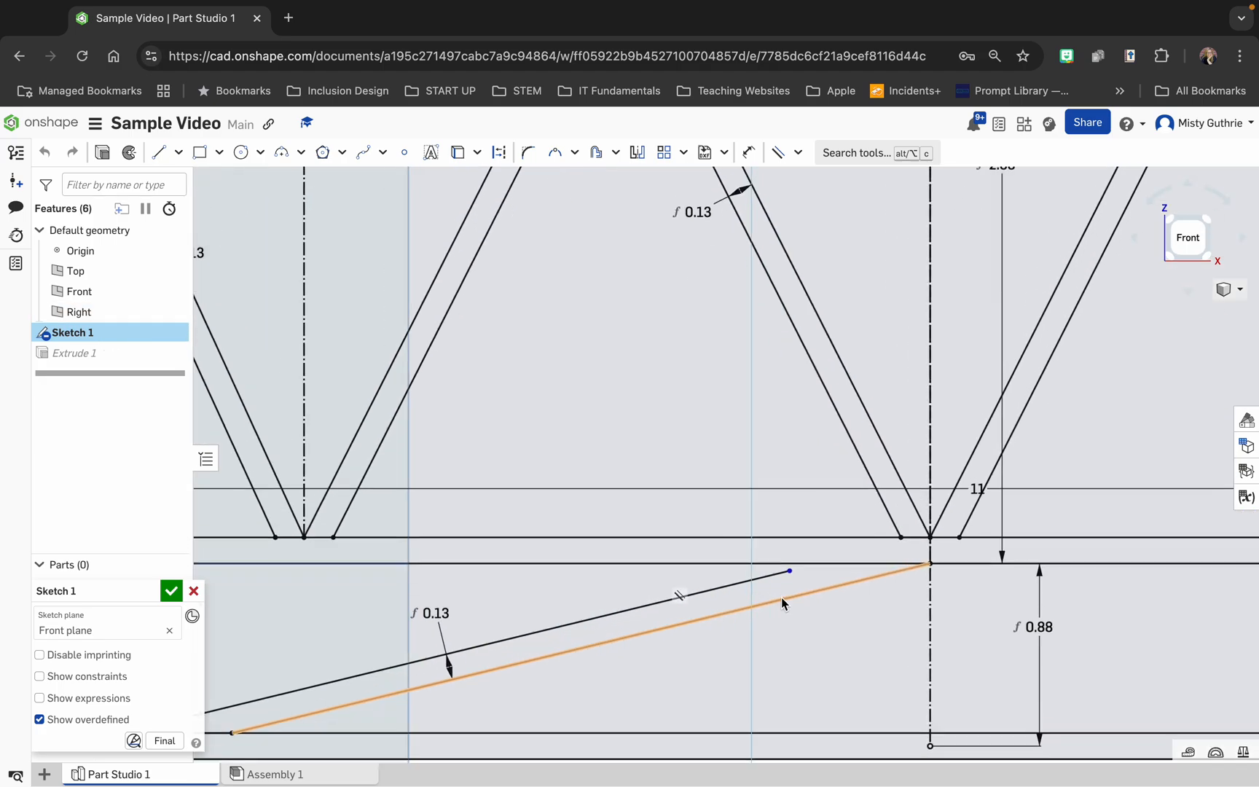
click(798, 152)
click(791, 183)
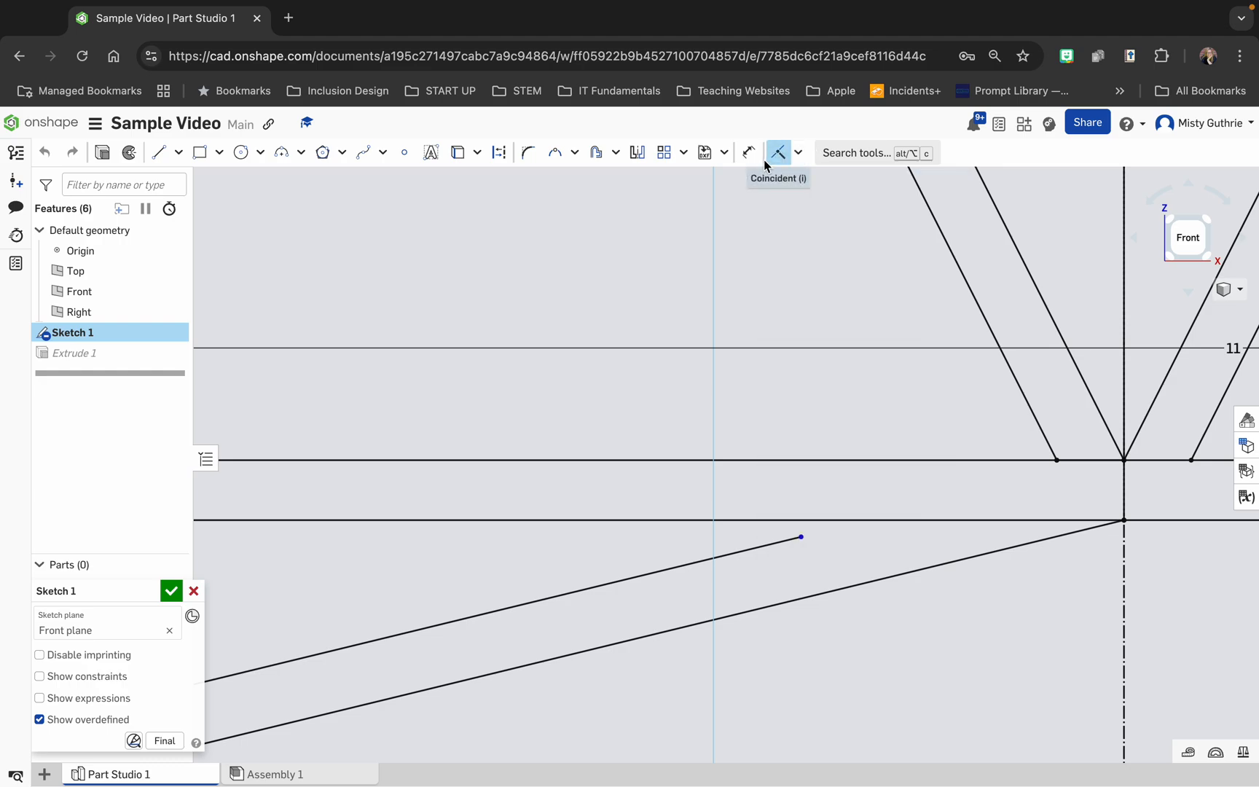
click(802, 537)
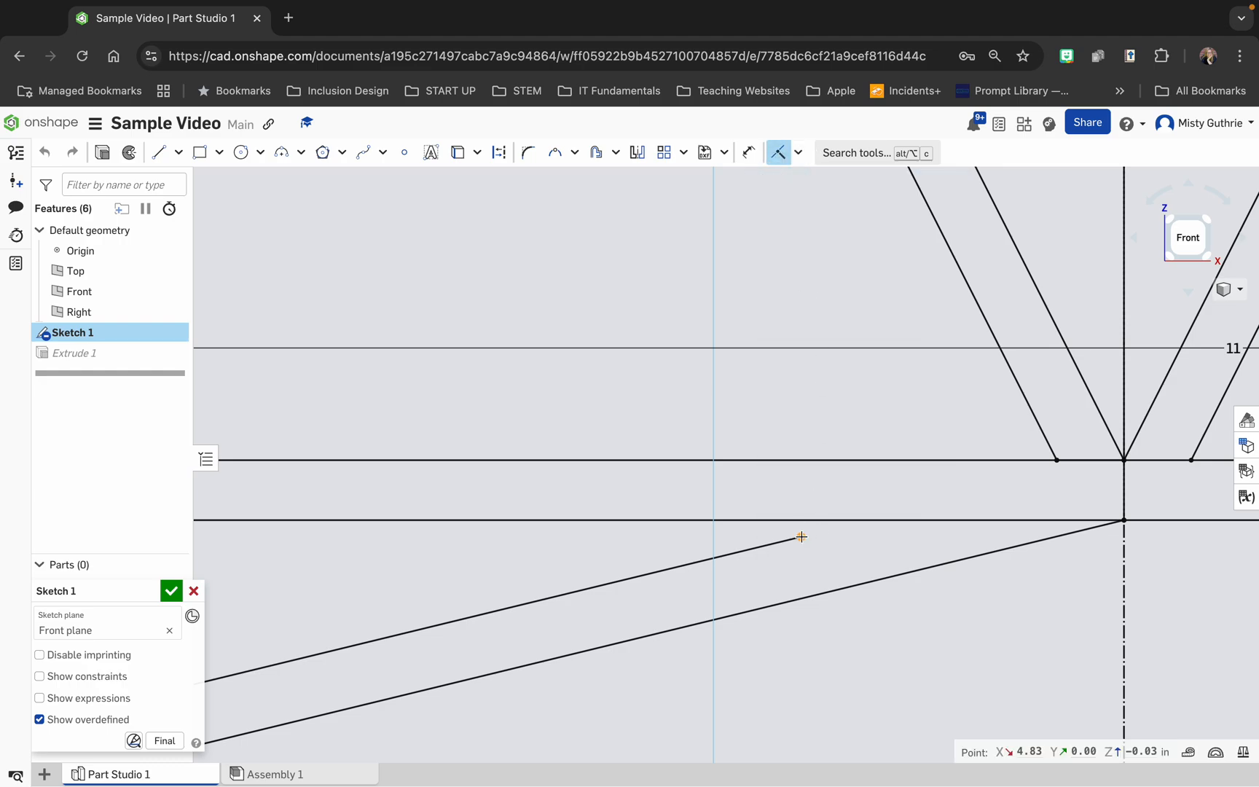
click(854, 520)
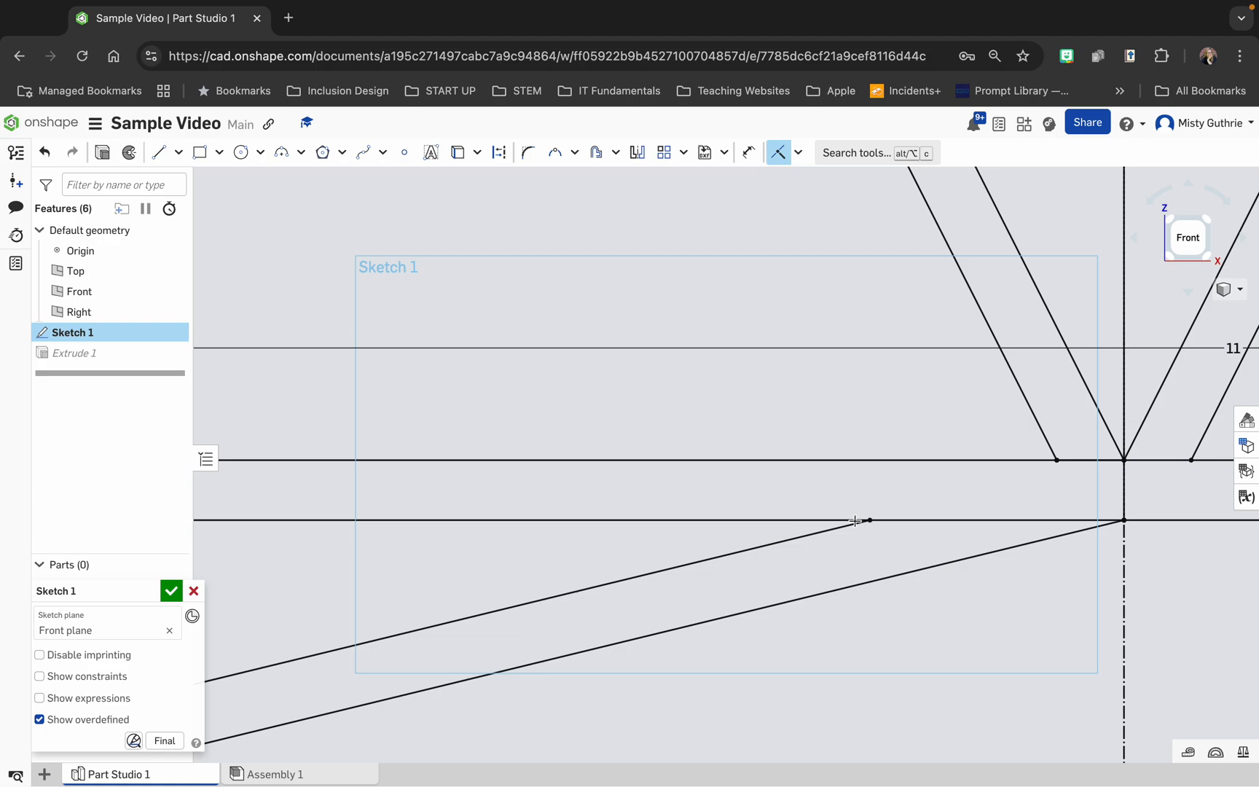
click(925, 570)
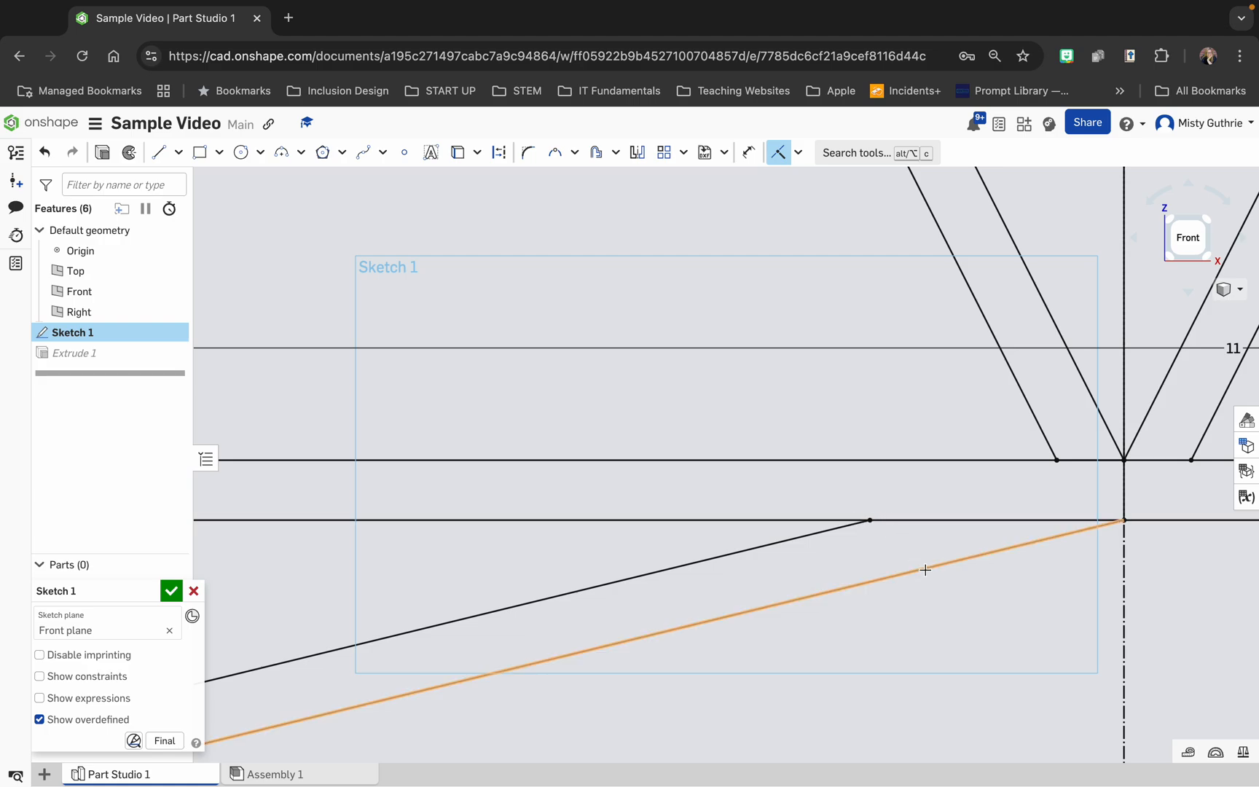
Mirror the two slanted brace lines below the 11 in bar across the vertical centre construction line and finish Sketch 1
scroll(925, 569, down, 5)
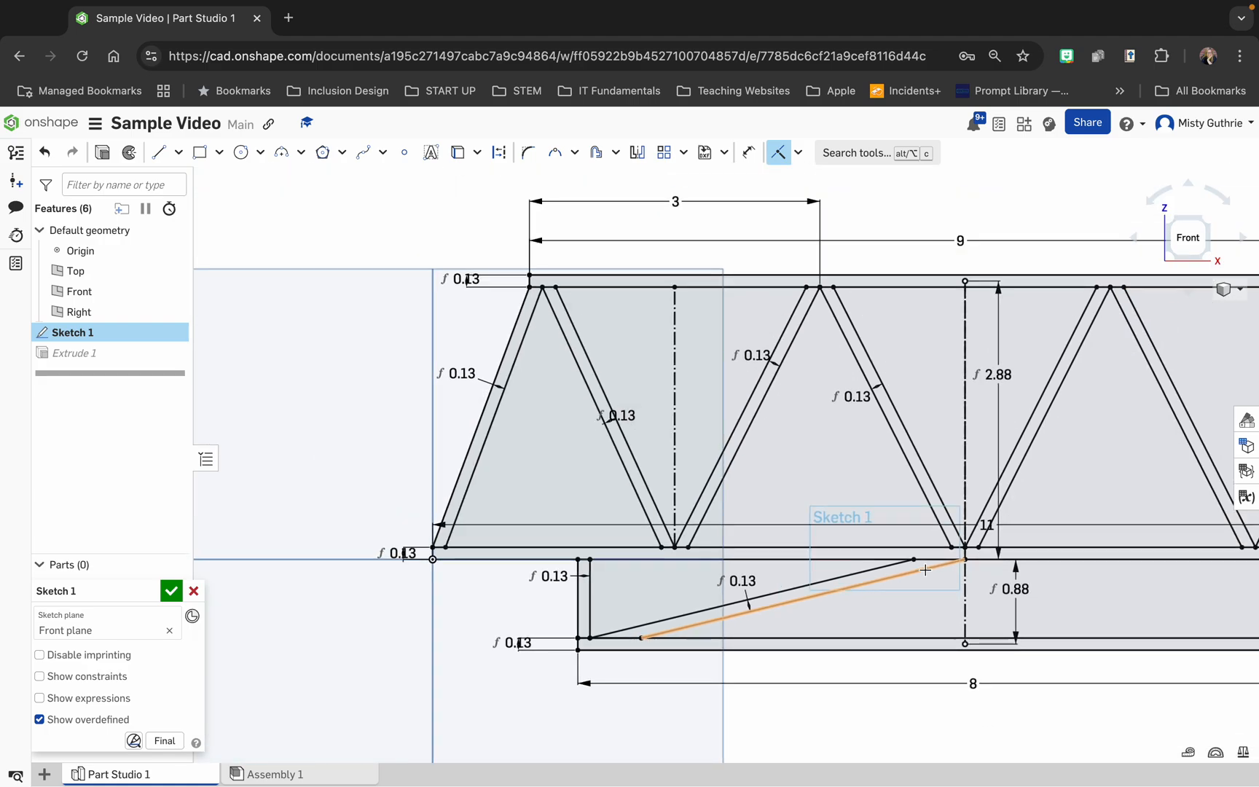
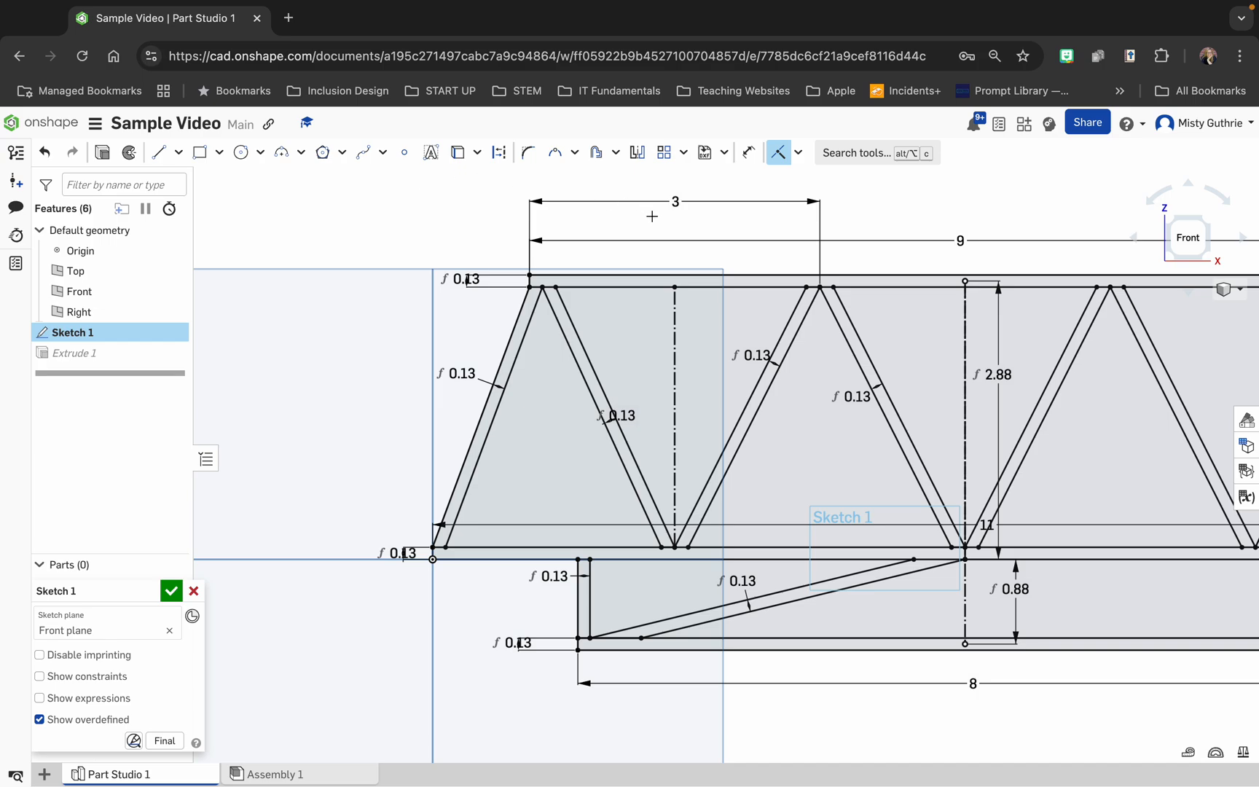
click(637, 153)
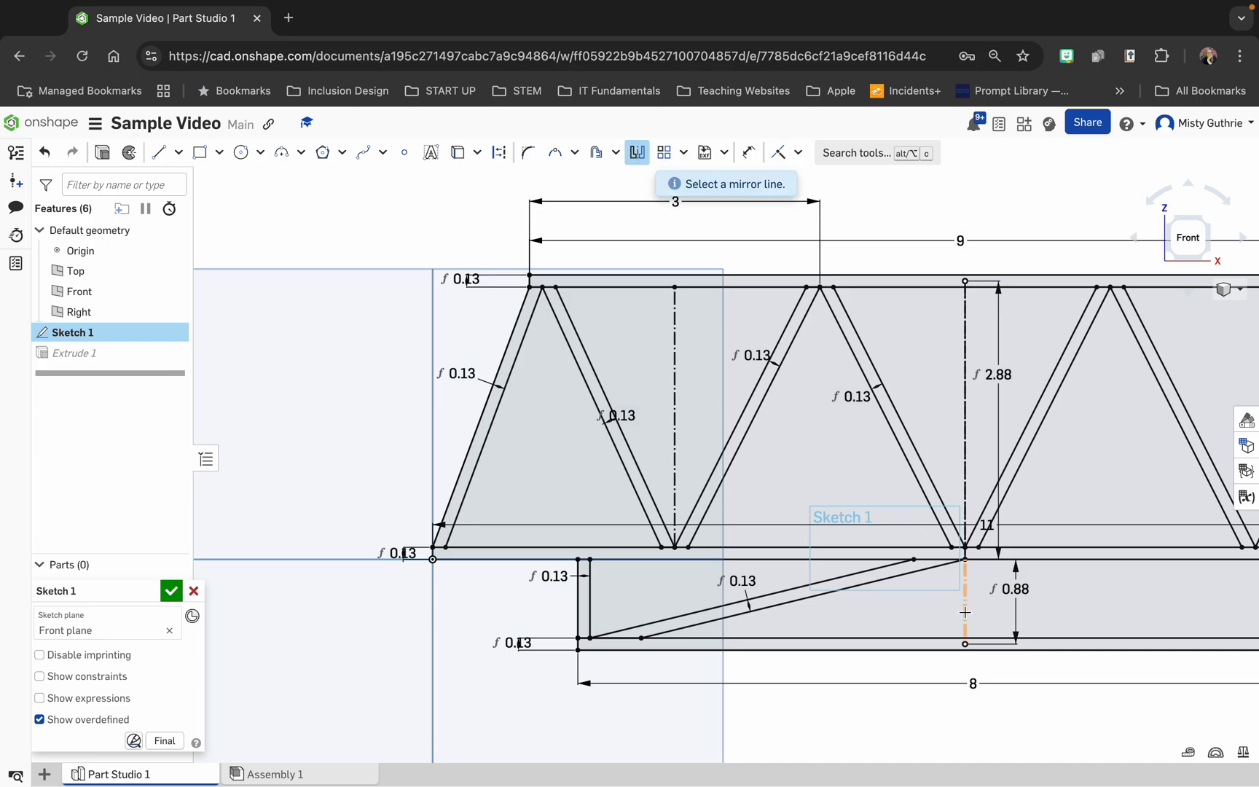
click(965, 583)
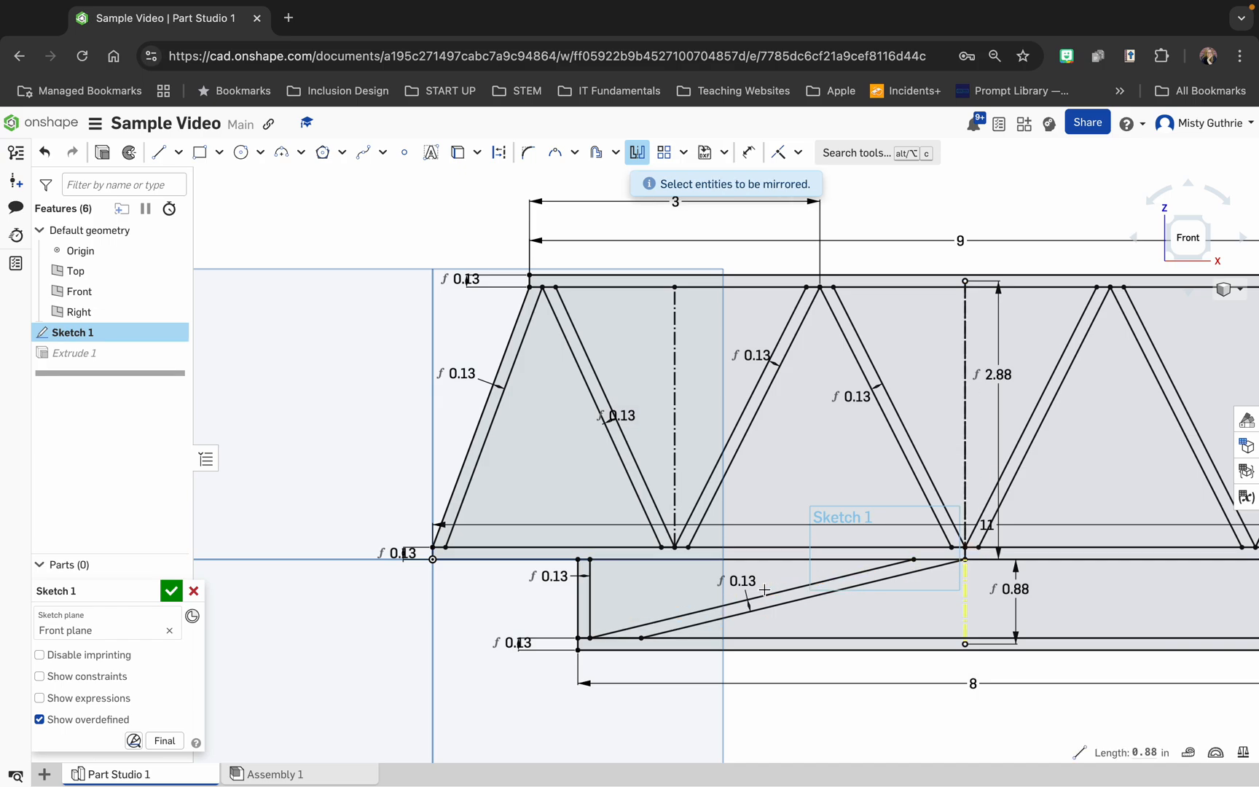
click(806, 601)
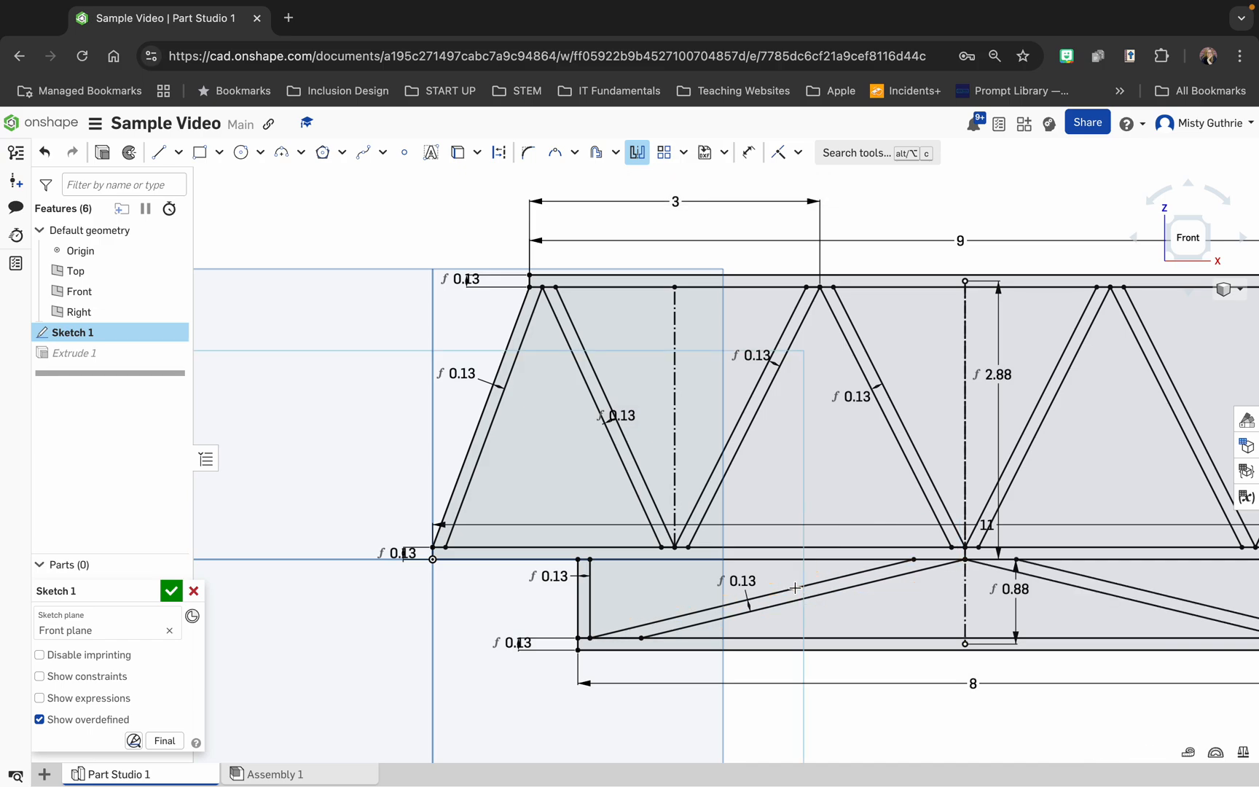
scroll(794, 587, down, 5)
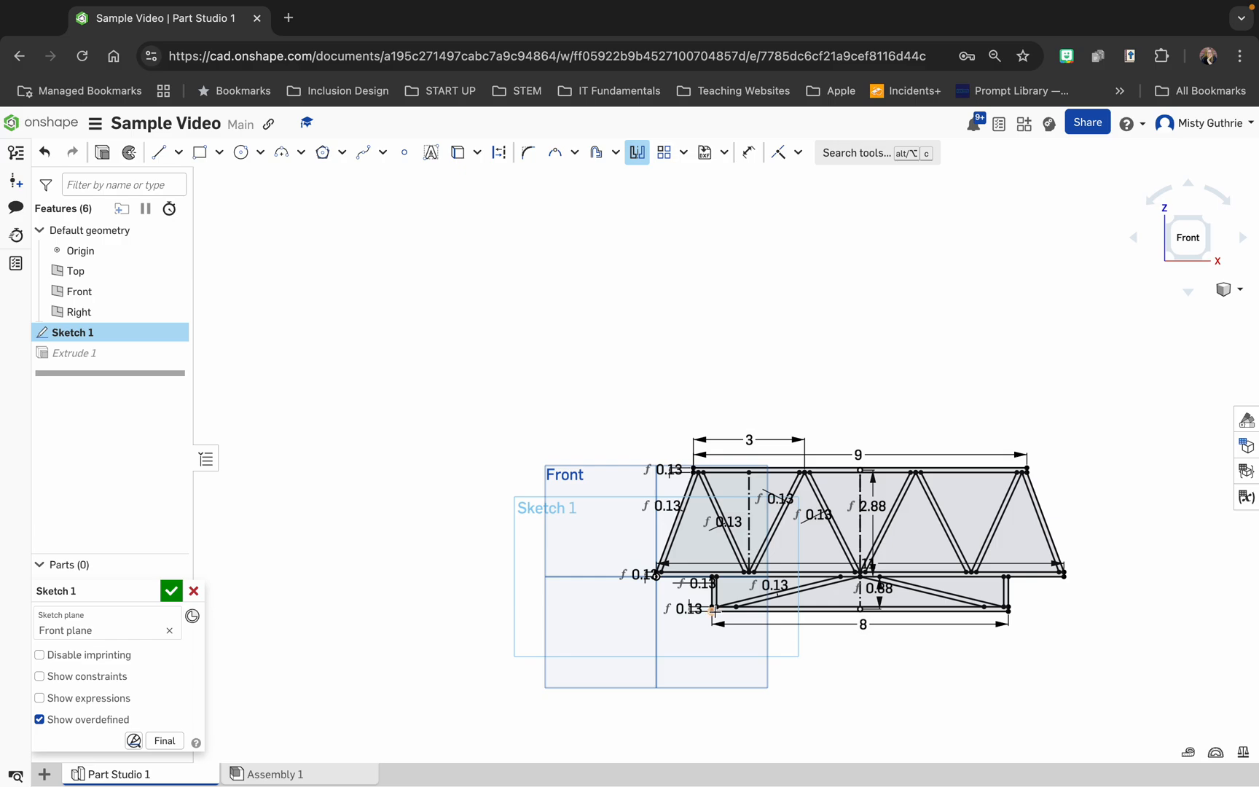
click(172, 591)
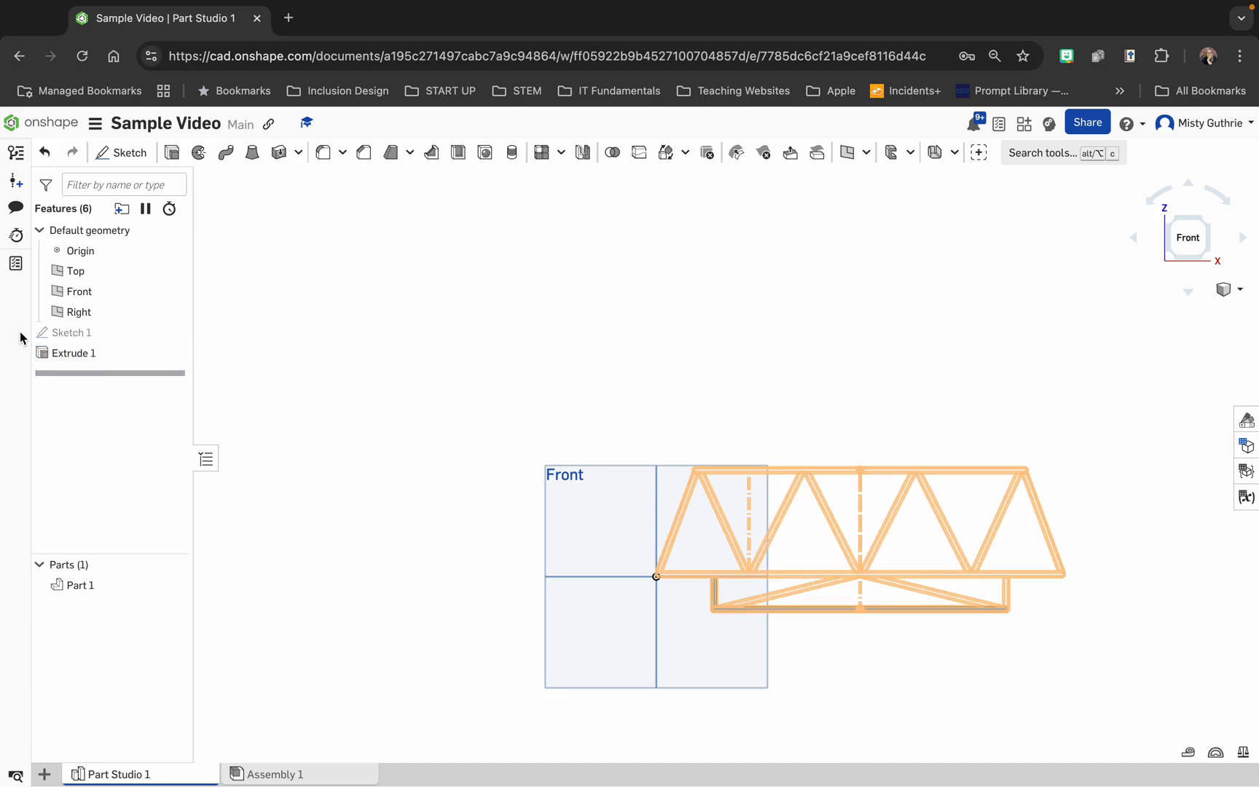
Reopen Extrude 1 and add the 9 in bar, the 11 in bar, the left end brace and the first inner diagonal regions
double_click(67, 357)
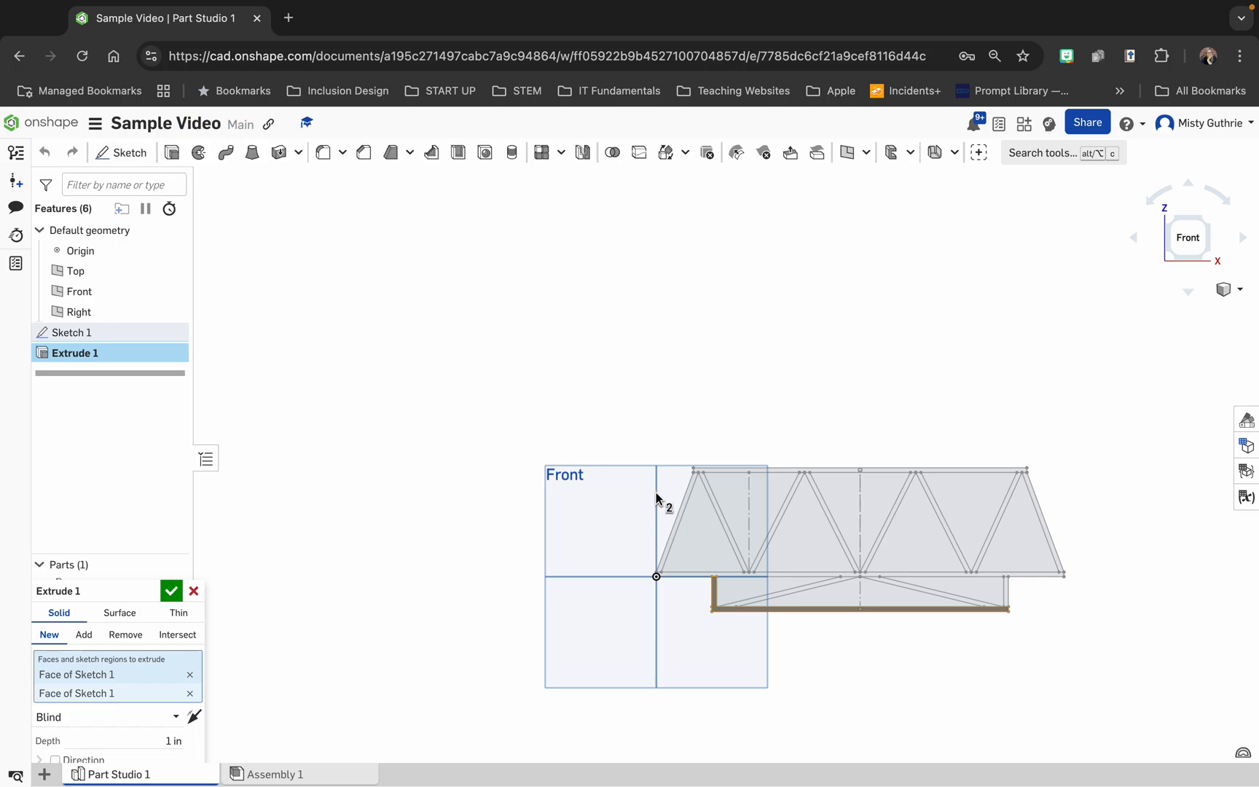
click(690, 502)
click(709, 475)
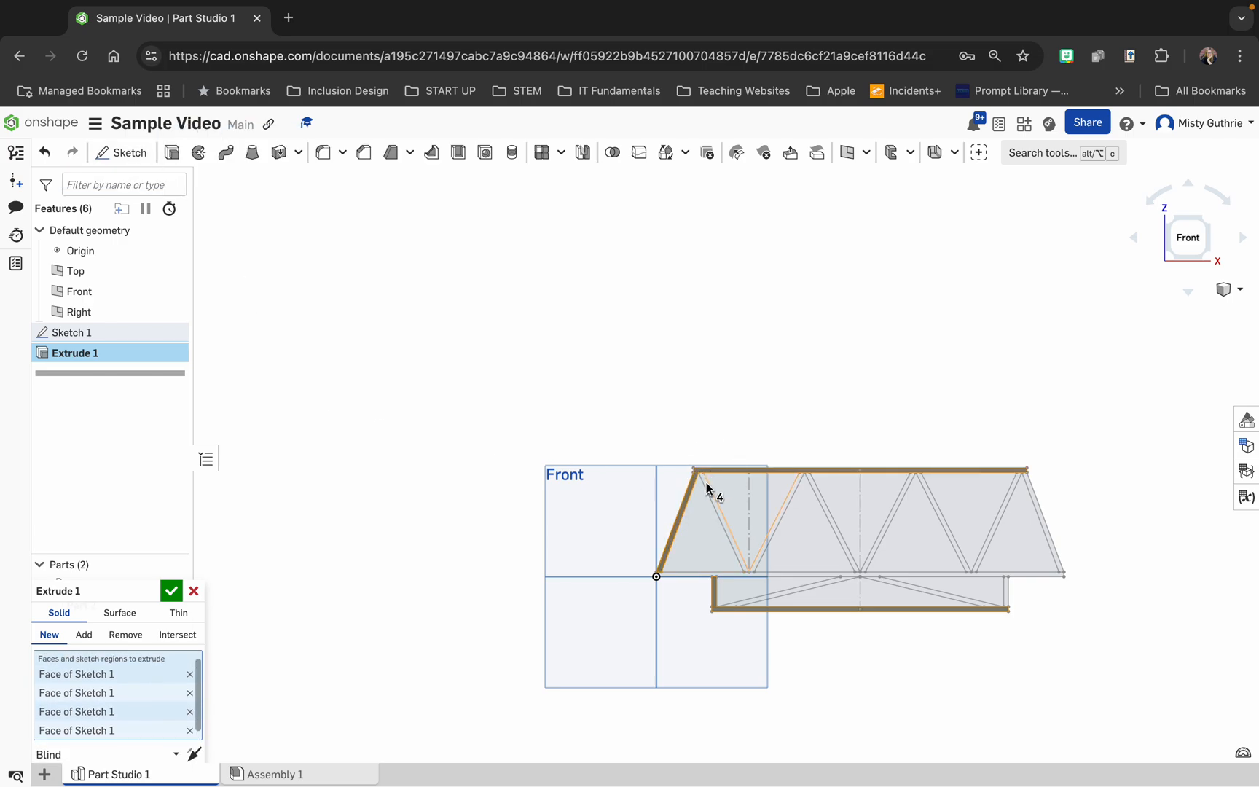
click(712, 497)
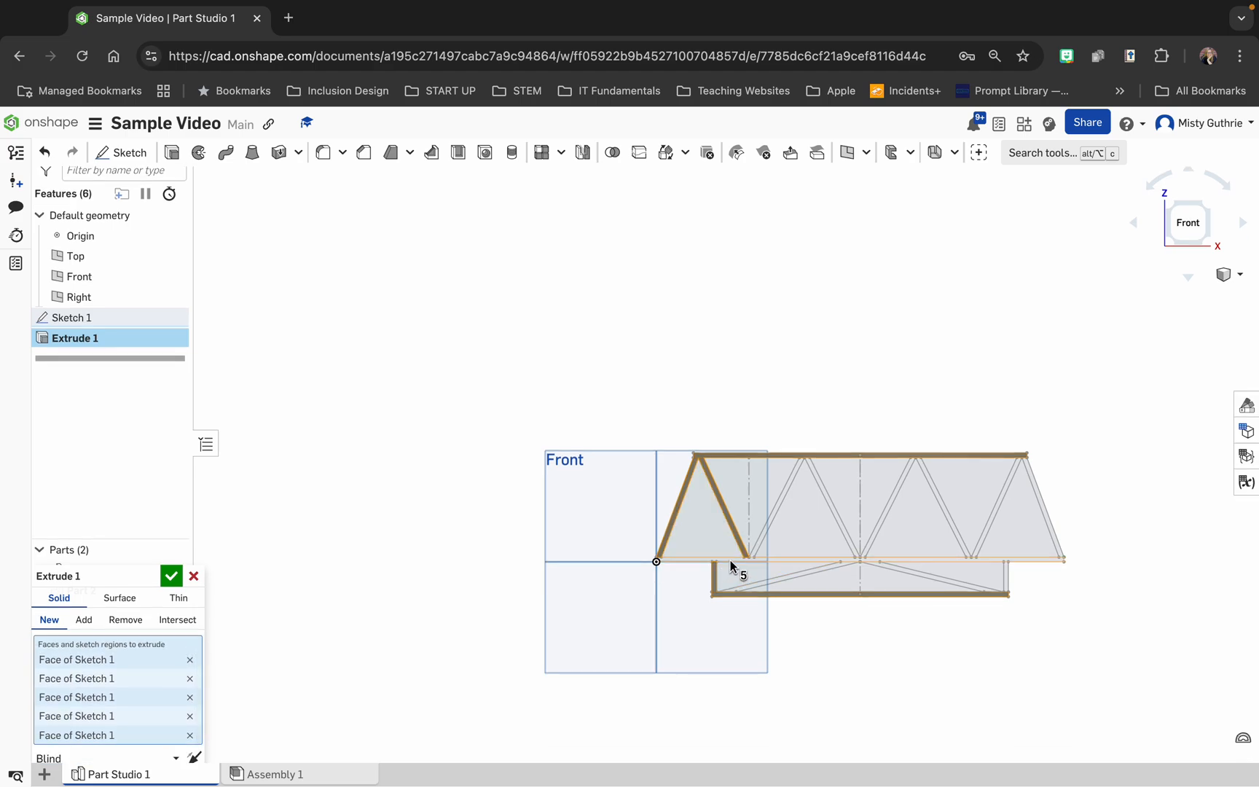
click(731, 562)
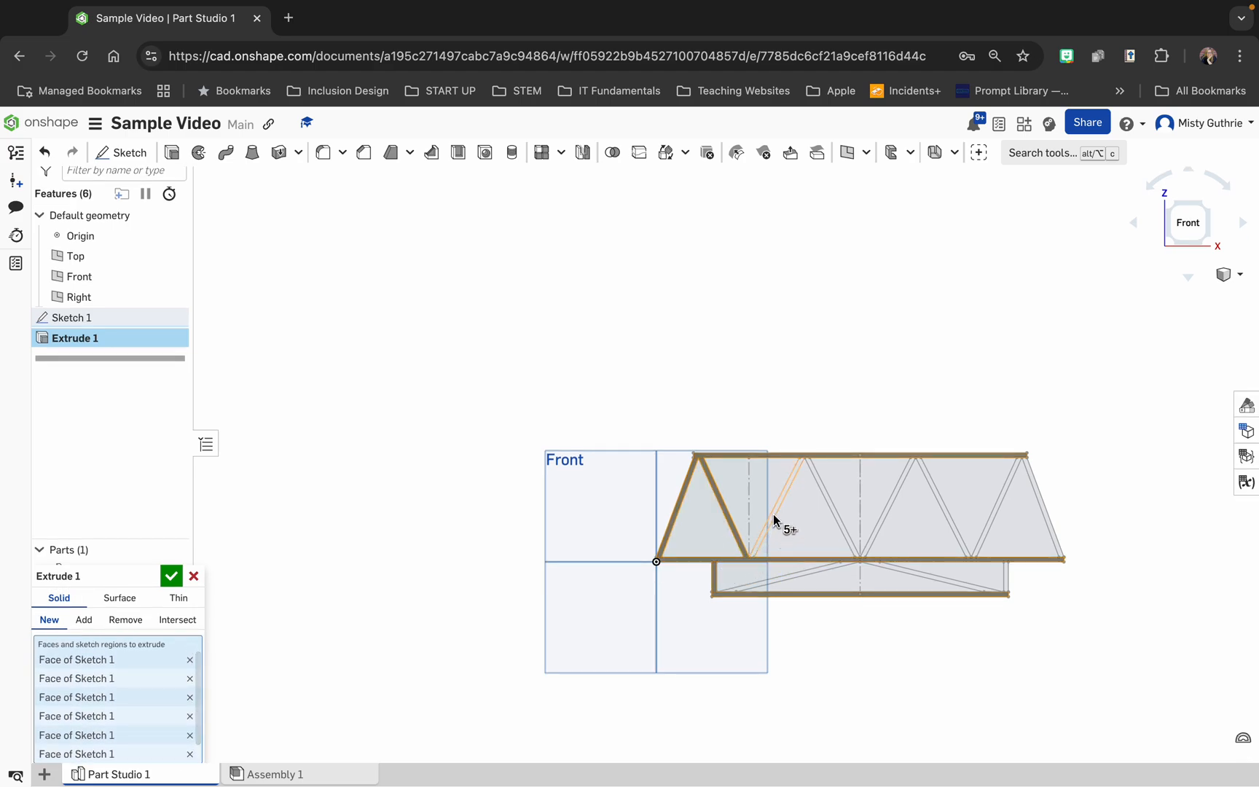
Add the remaining diagonal brace regions between the 9 in and 11 in bars to the extrusion, leaving out the triangular openings
click(809, 523)
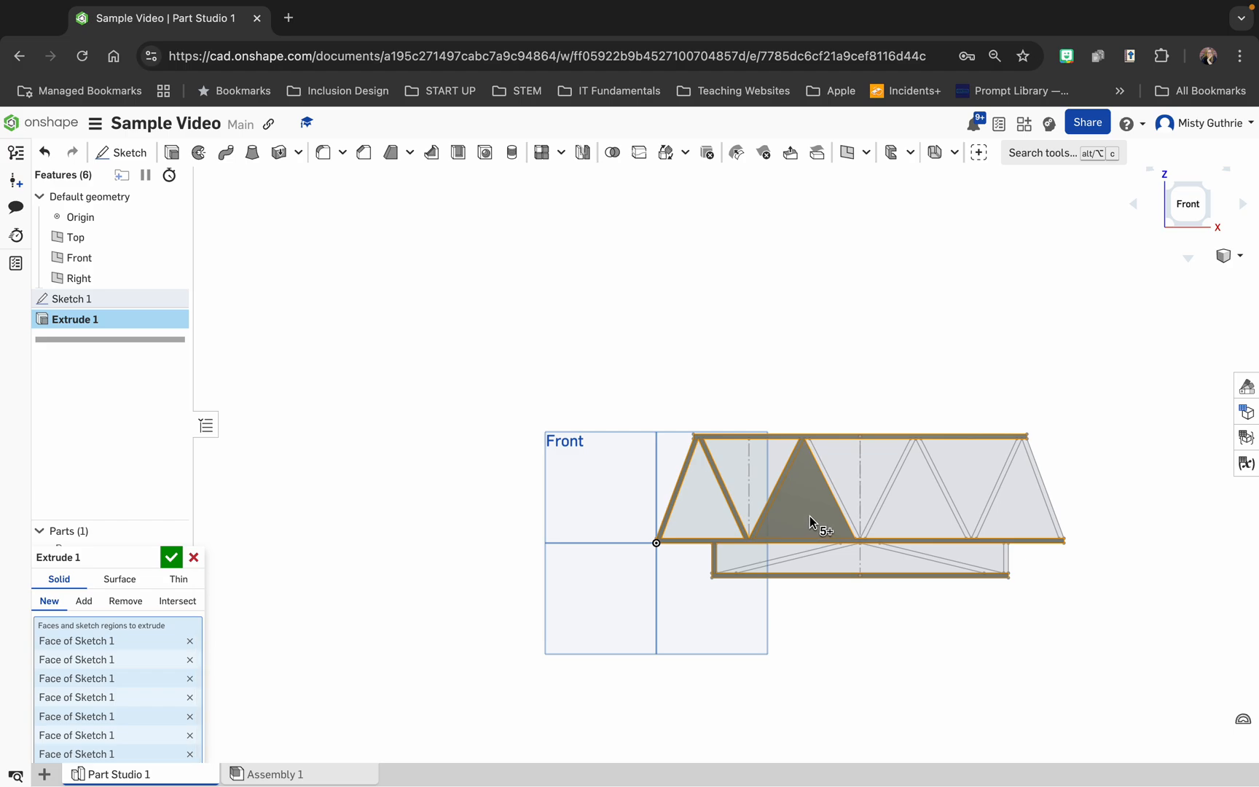
click(826, 460)
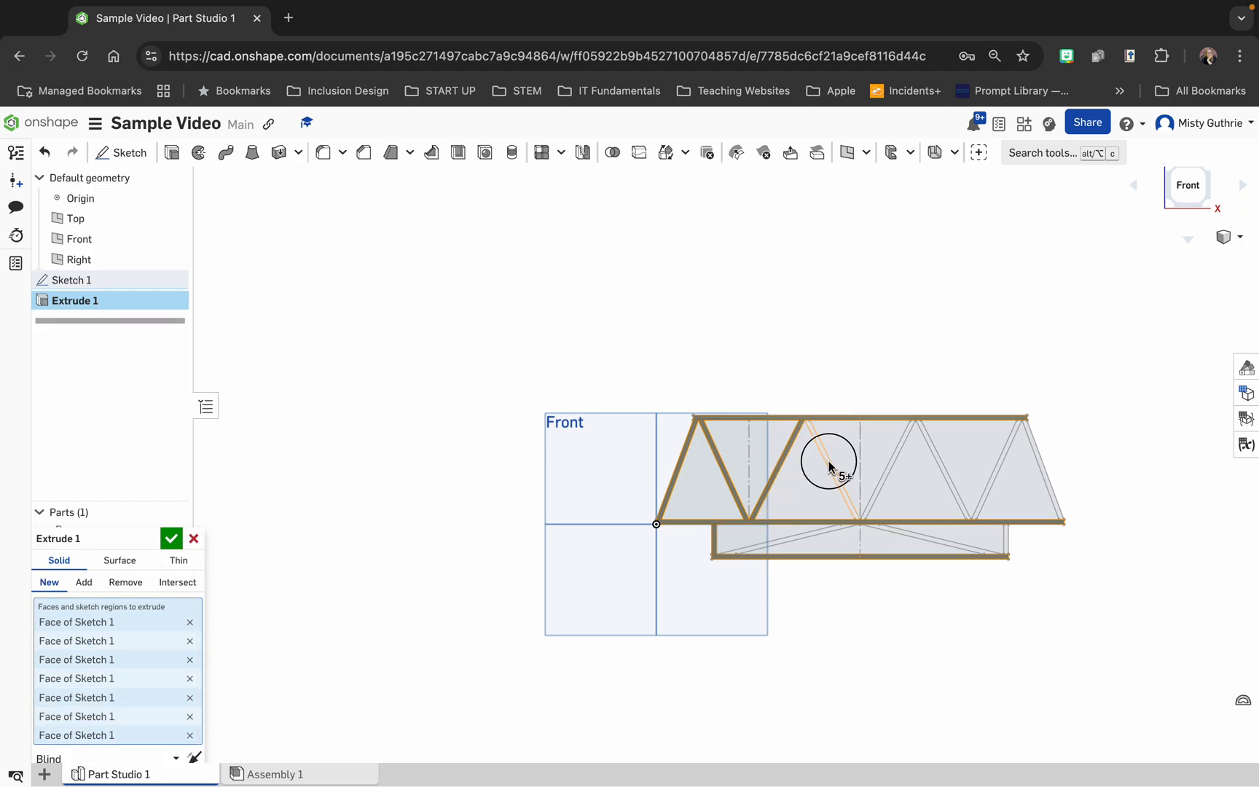
click(890, 468)
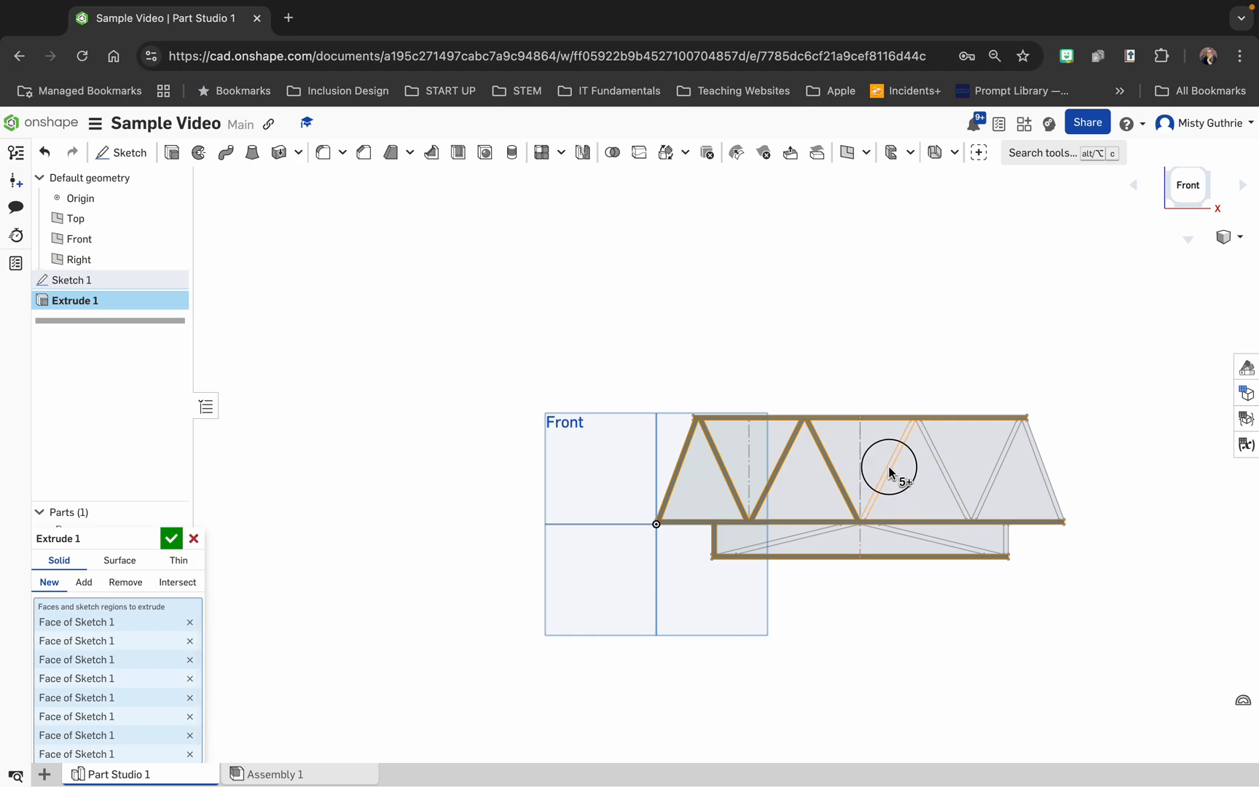
click(938, 461)
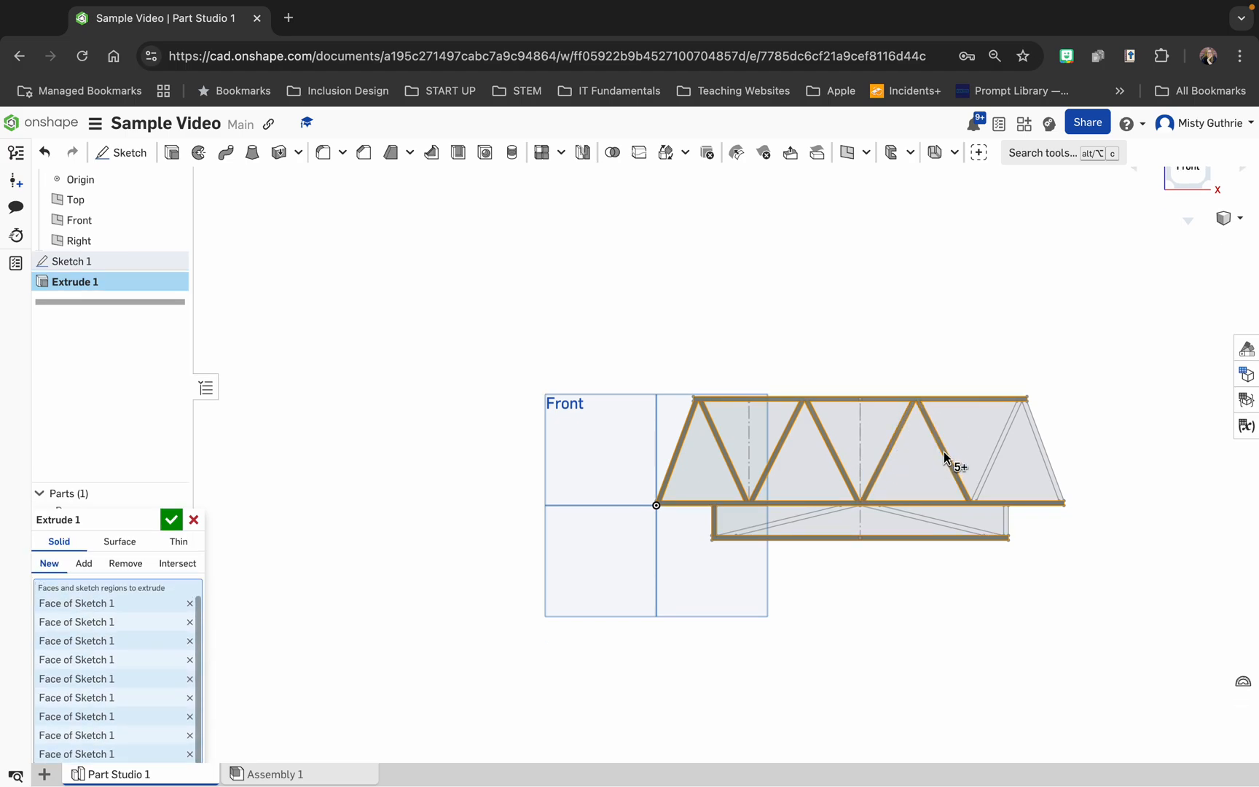
click(944, 453)
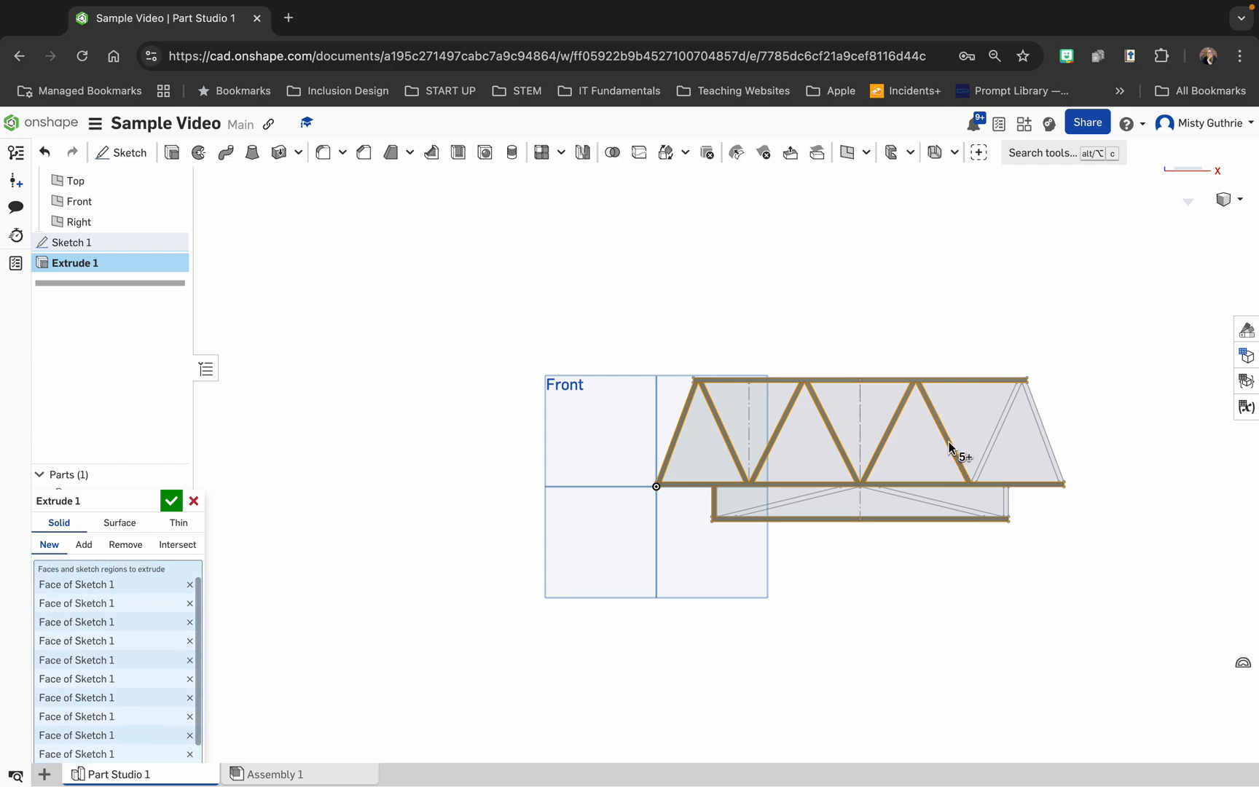
click(1002, 431)
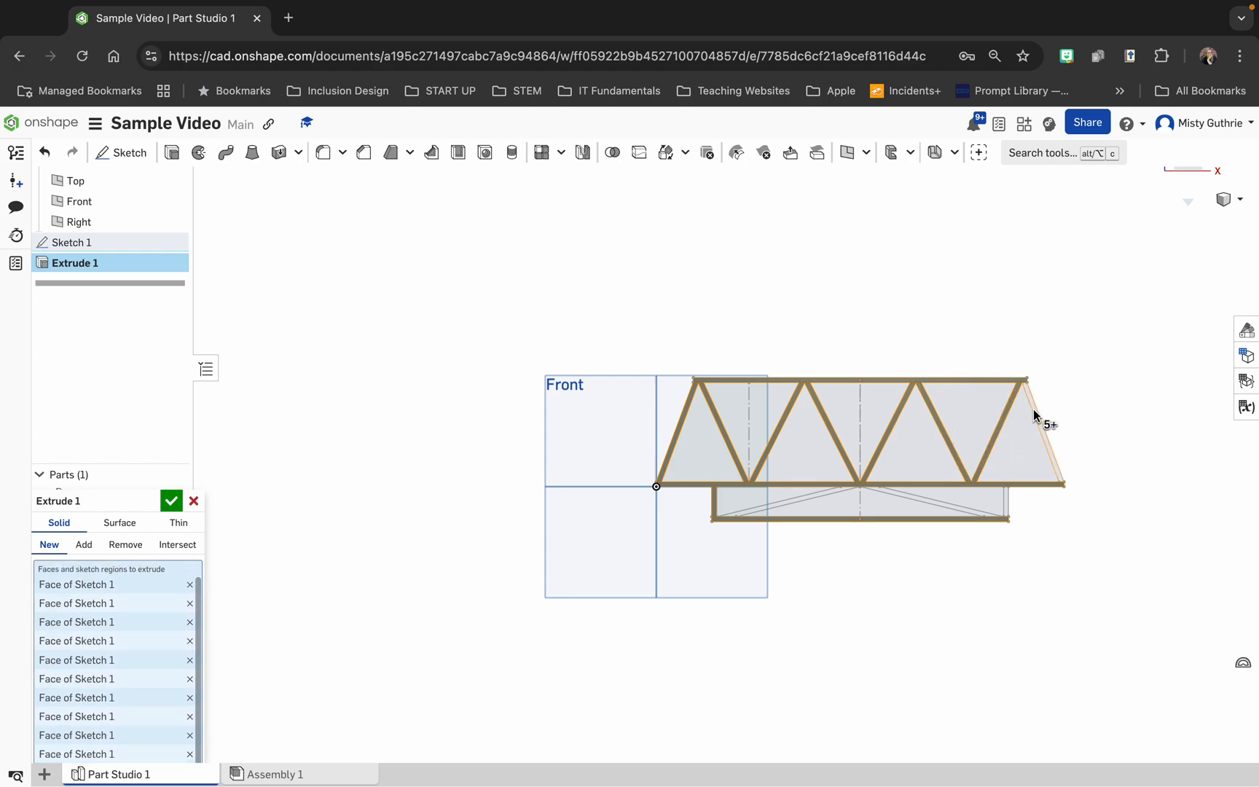
click(1026, 438)
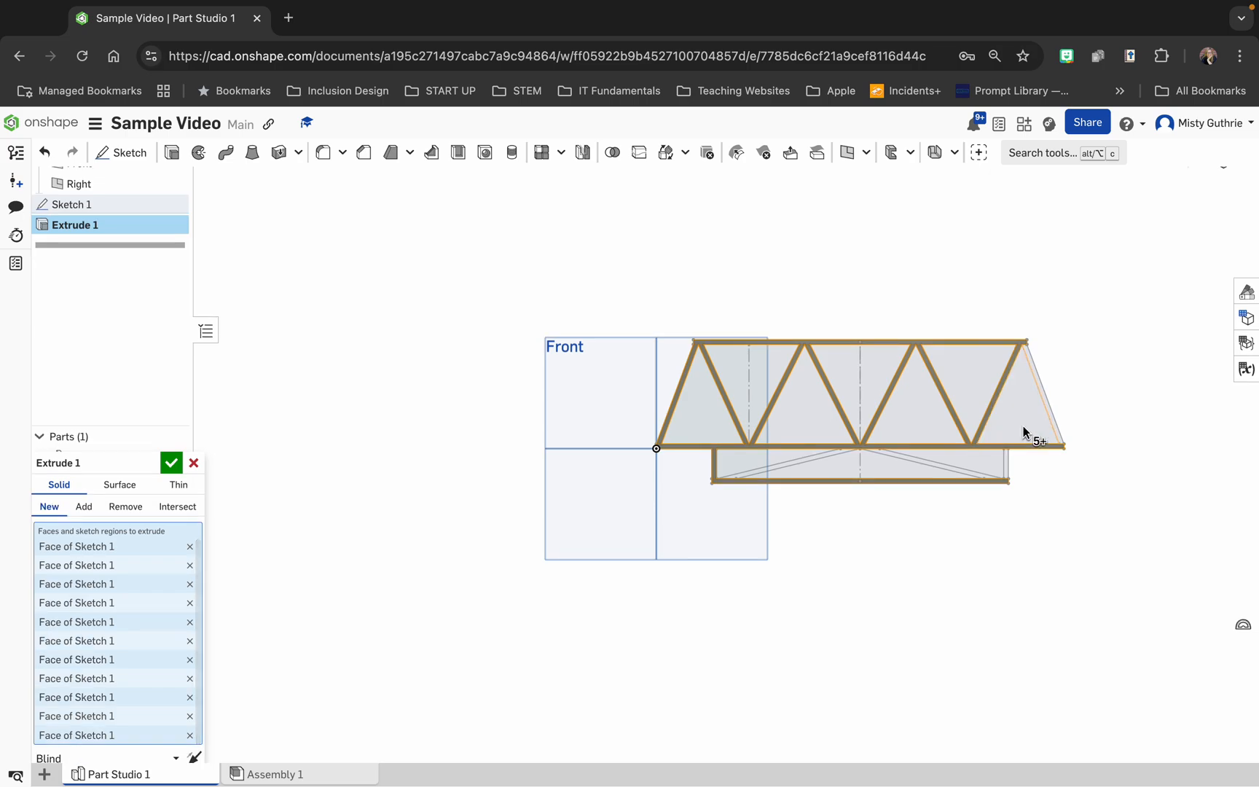
click(1041, 388)
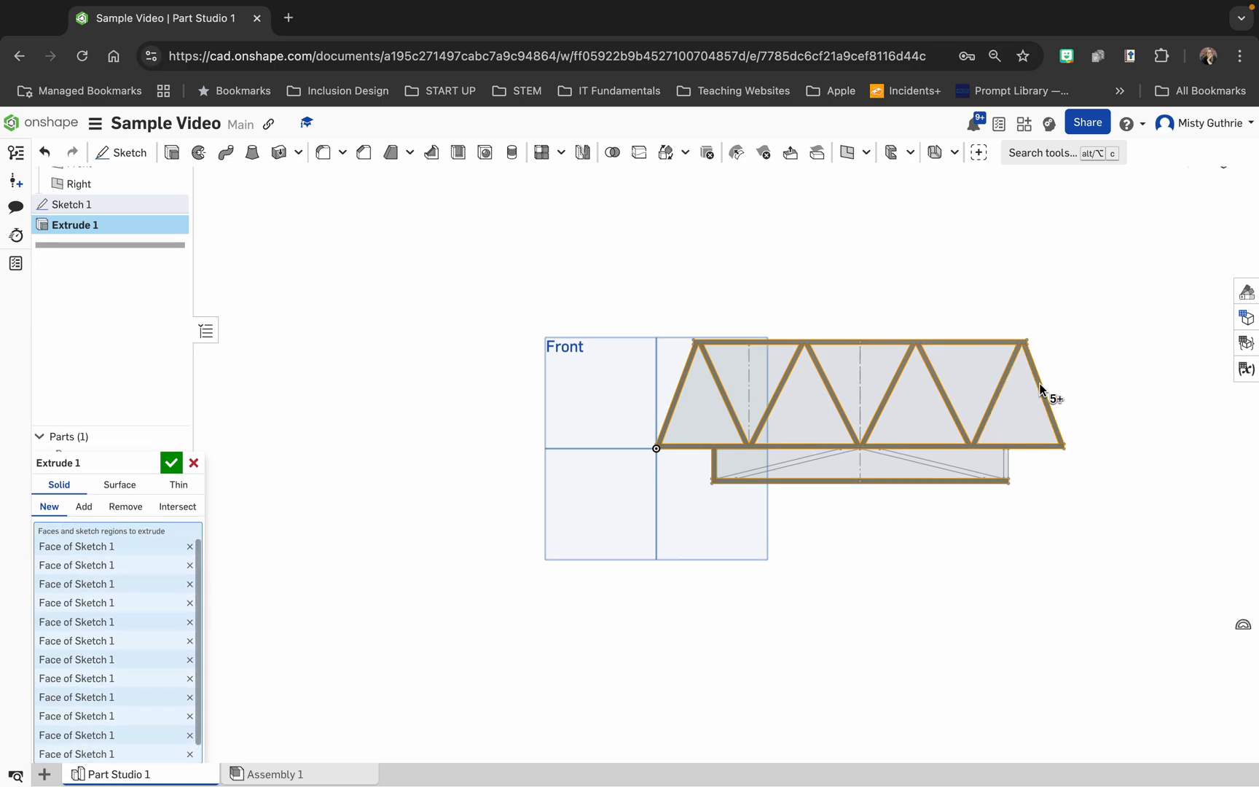
Add the two slanted lower braces and the right short vertical brace to the extrusion
click(940, 470)
click(1019, 478)
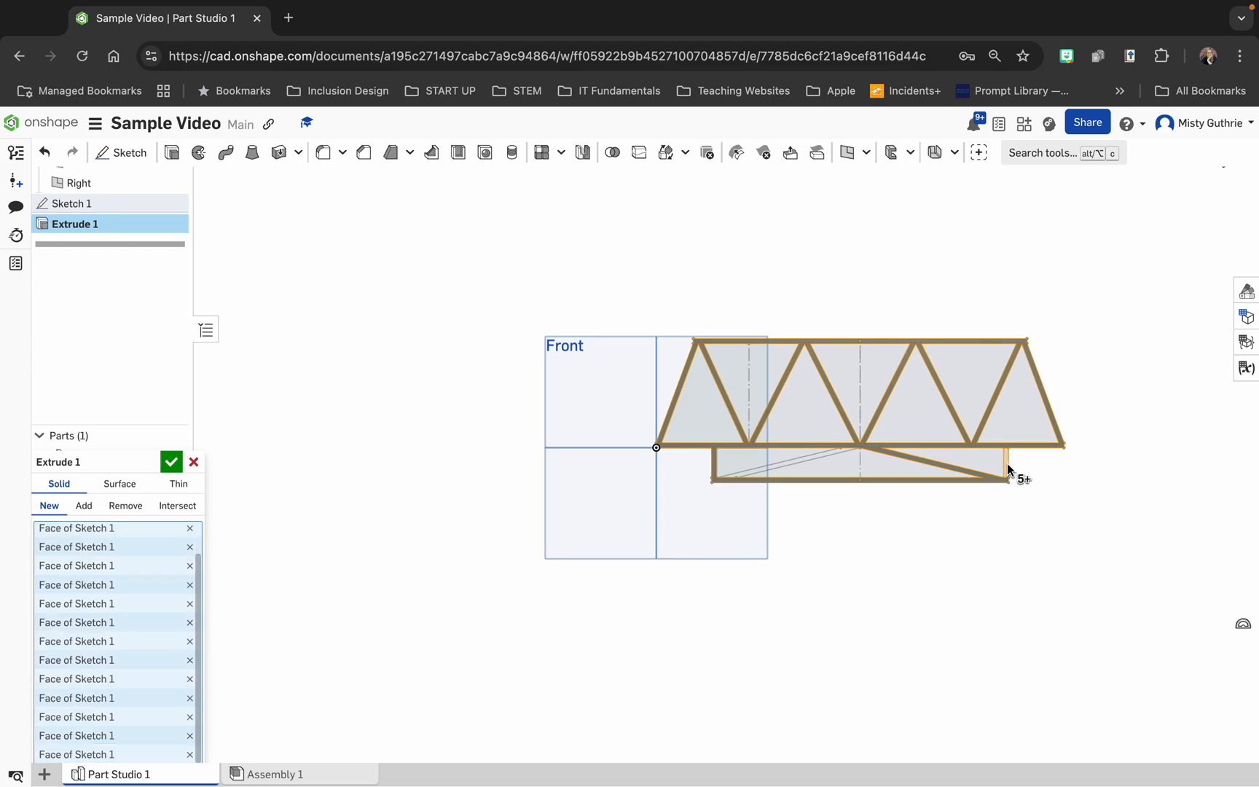
click(785, 464)
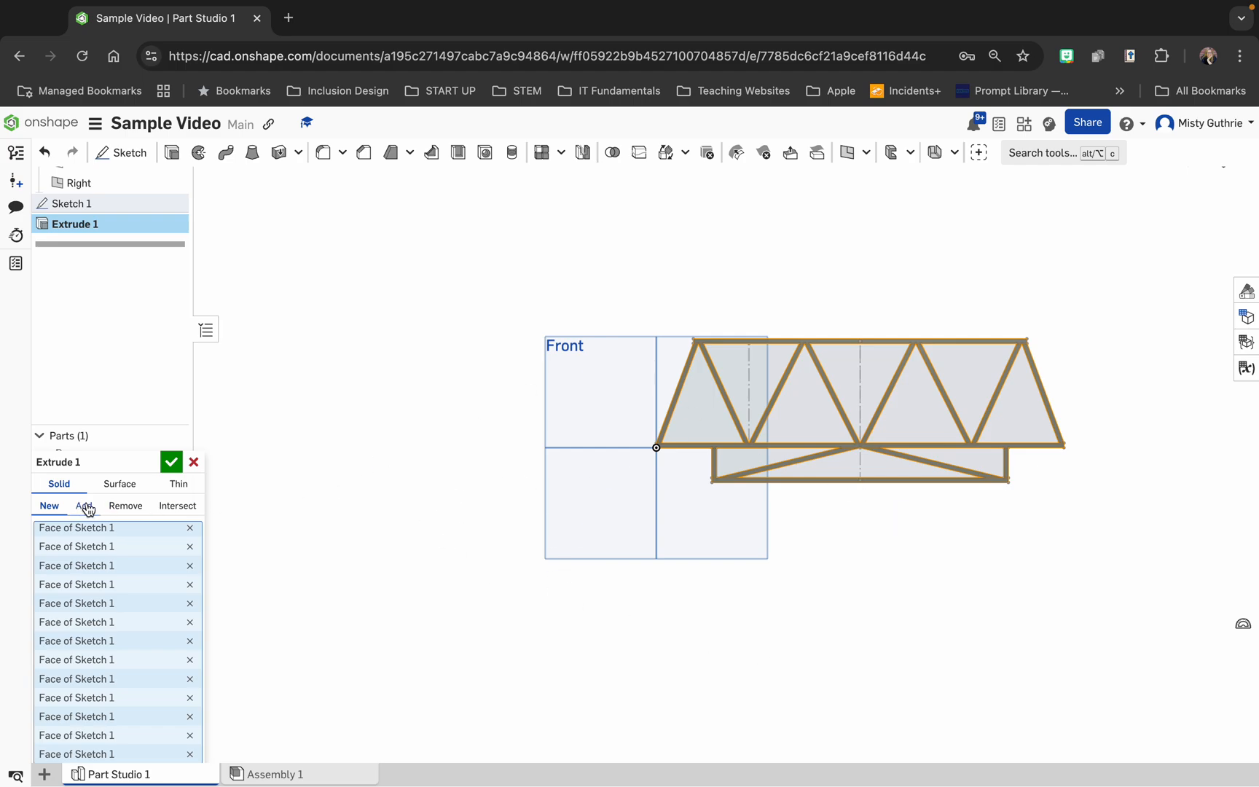
Reopen the Sample Video document from the recently opened documents
scroll(108, 676, left, 5)
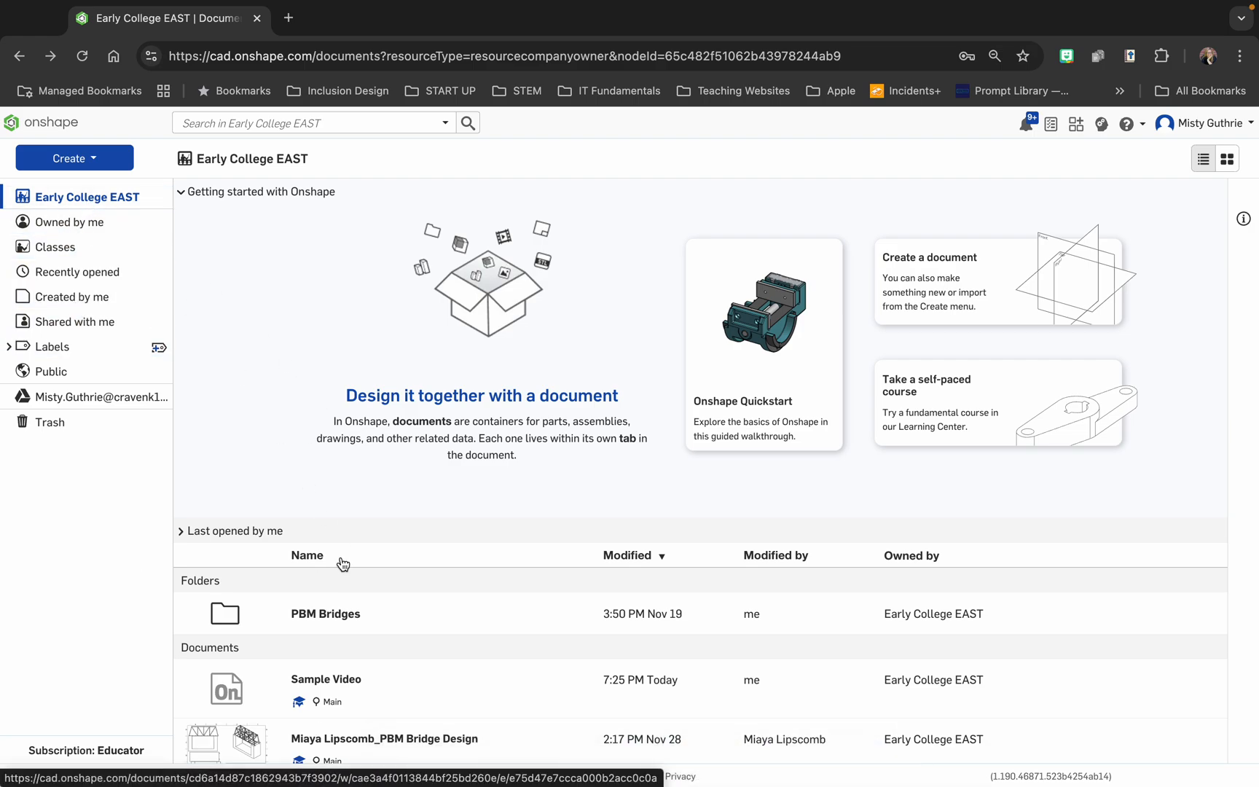
click(81, 275)
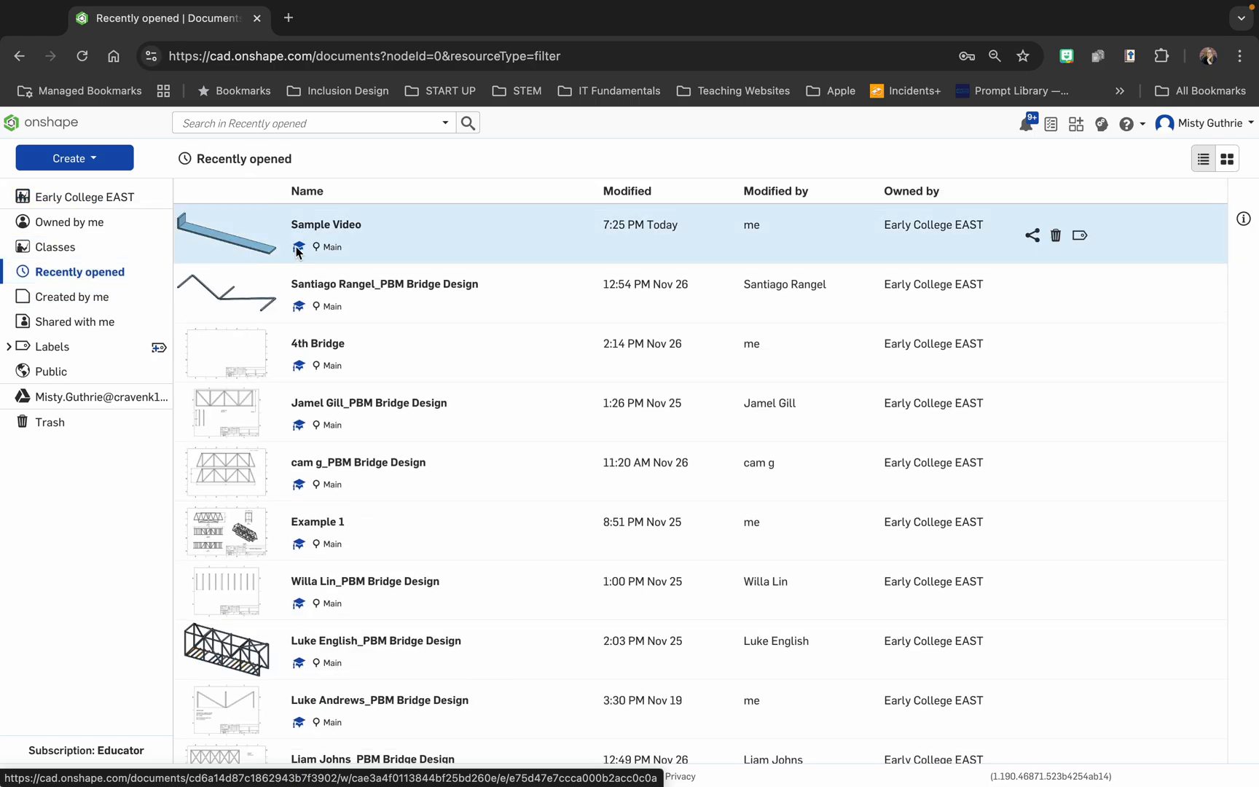
click(332, 225)
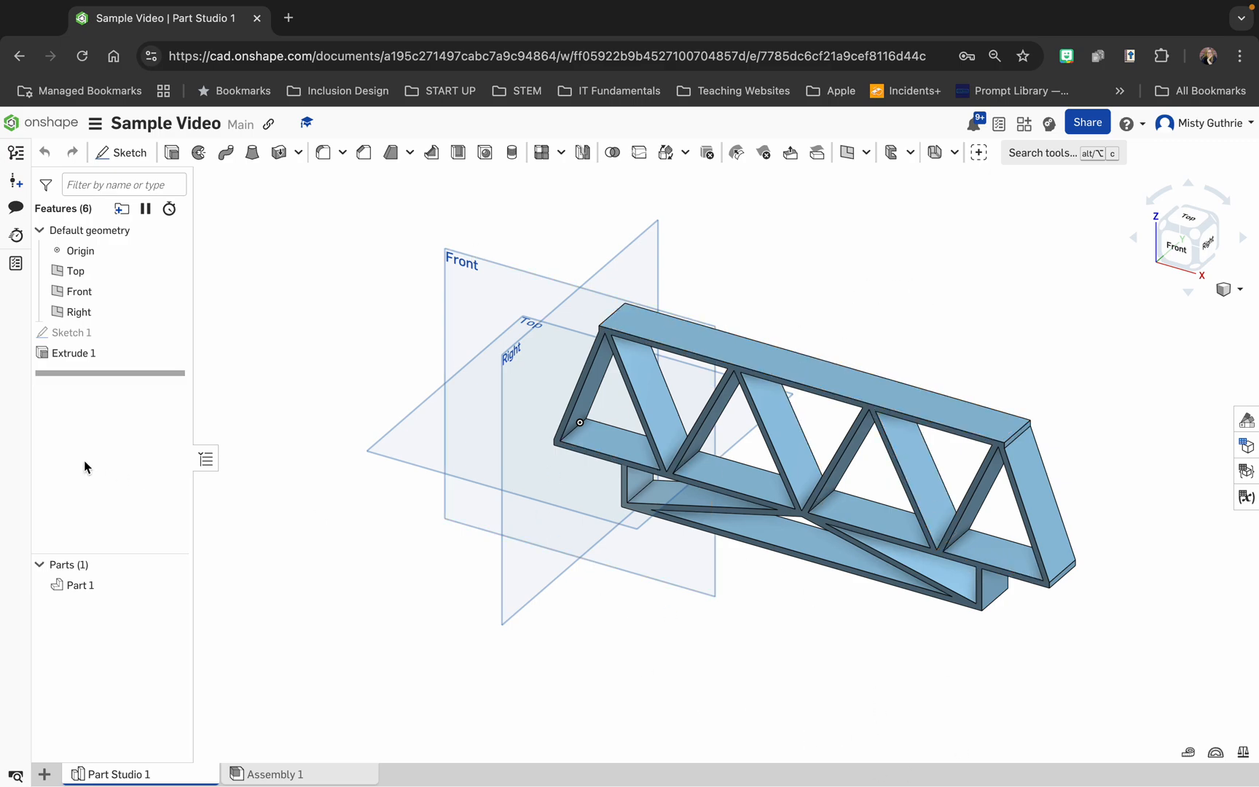
Set the blind depth of Extrude 1 to 1/8 in and accept the change
double_click(71, 354)
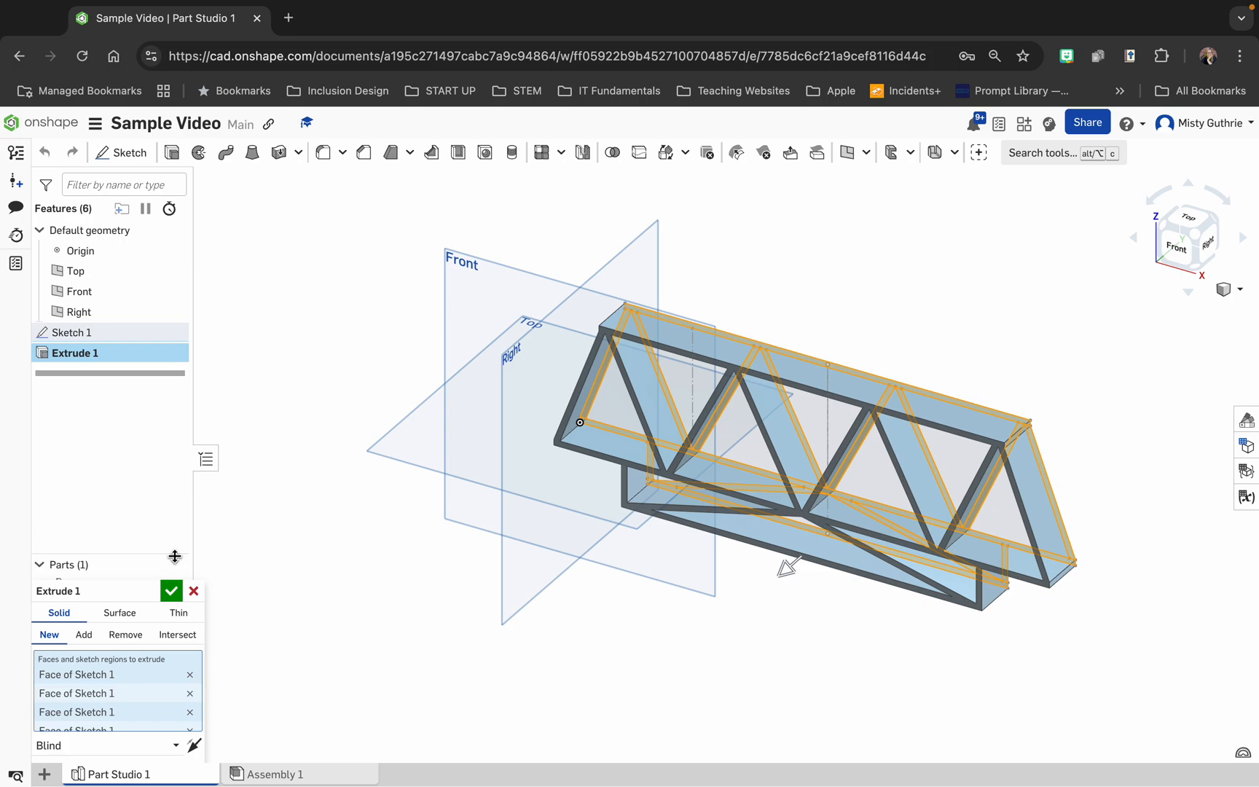
drag(139, 588, 243, 207)
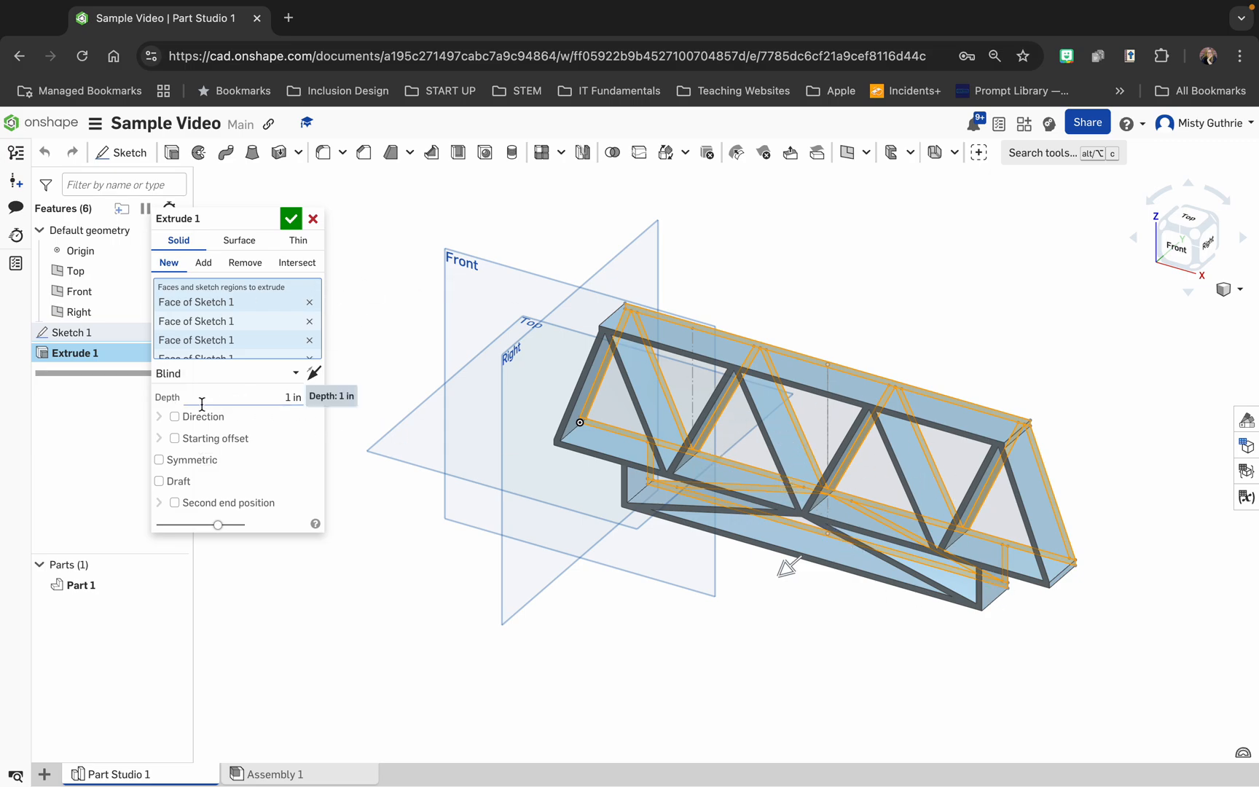
click(299, 398)
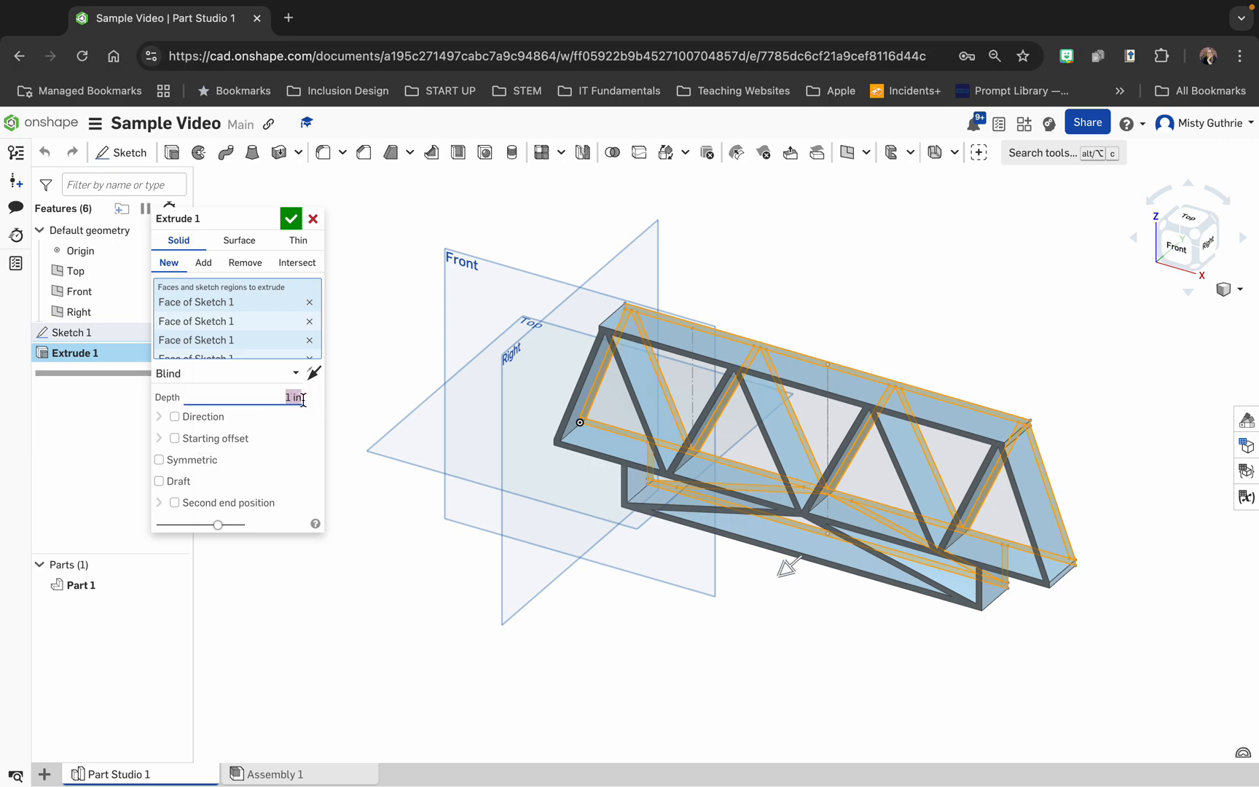
text(1/8)
key(Return)
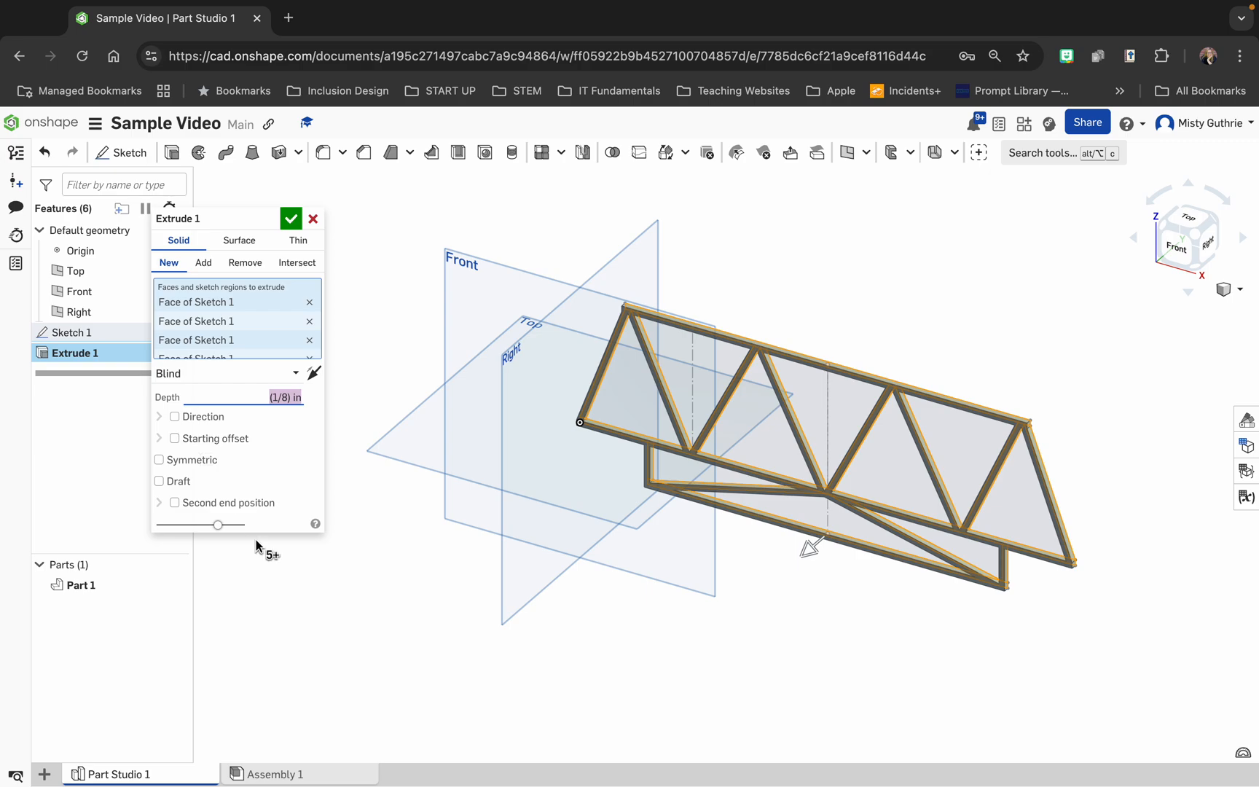
click(291, 219)
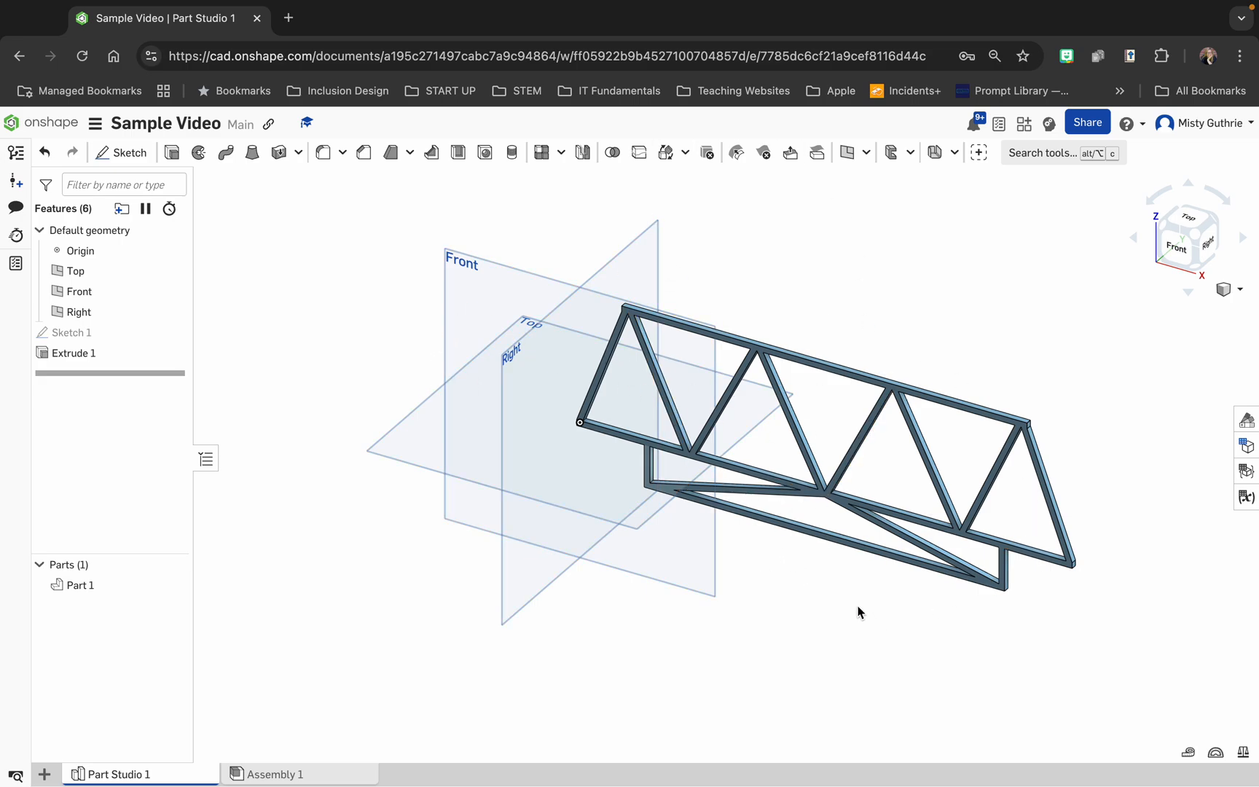
Inspect the extruded truss from the front, top and bottom, and return to the front view
click(1175, 247)
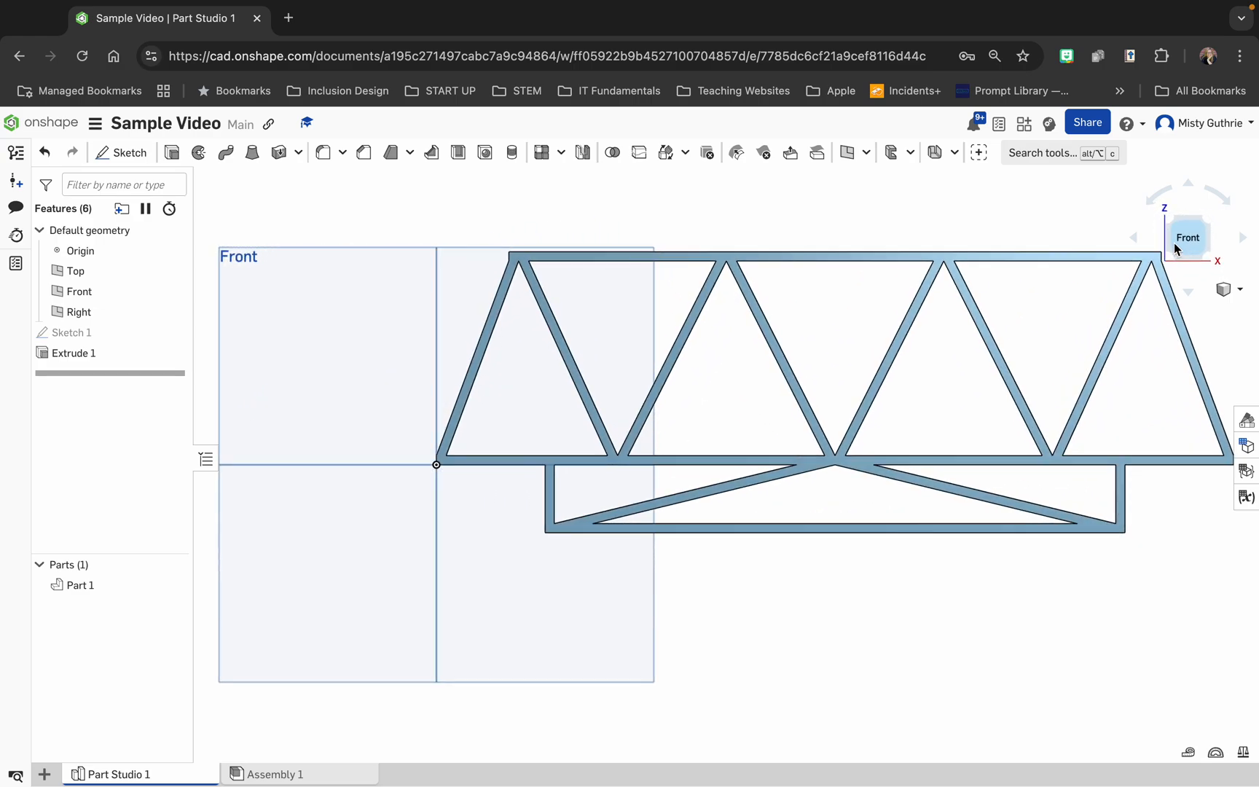
click(1187, 293)
click(1187, 292)
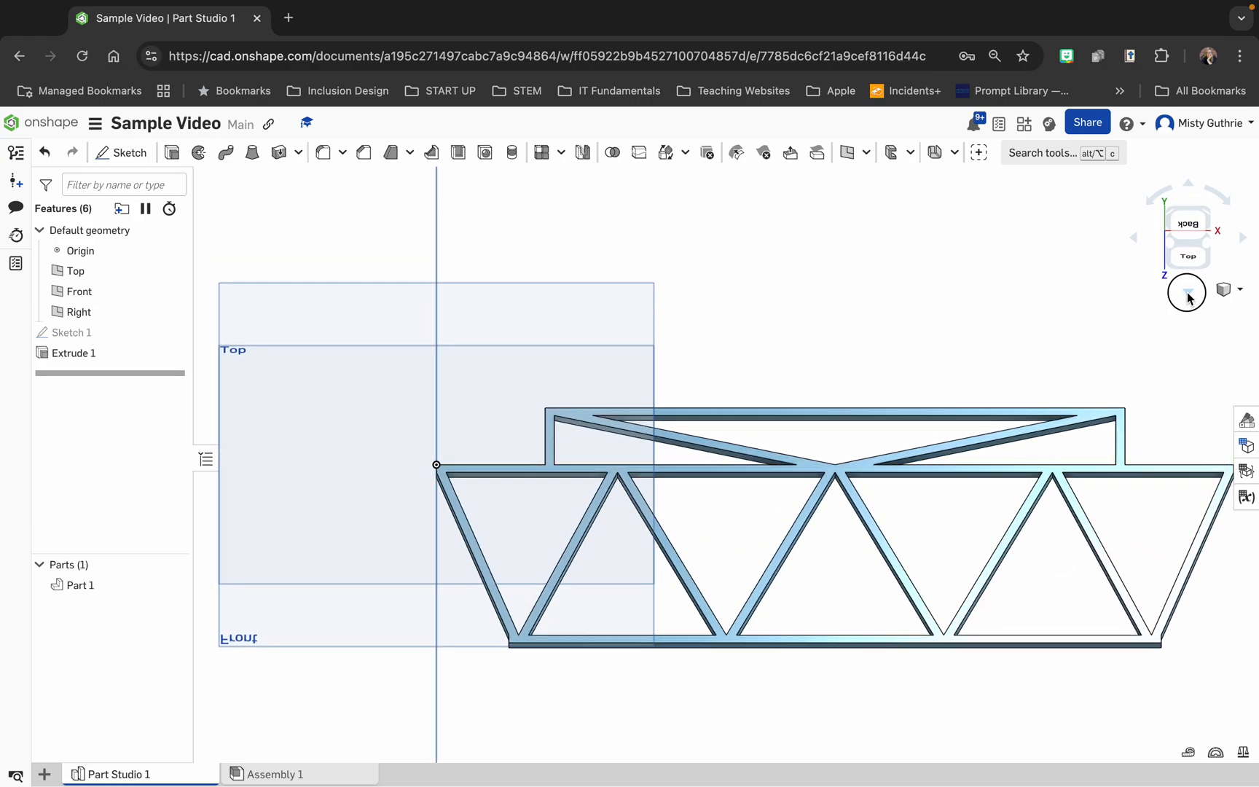
click(1188, 293)
click(1187, 292)
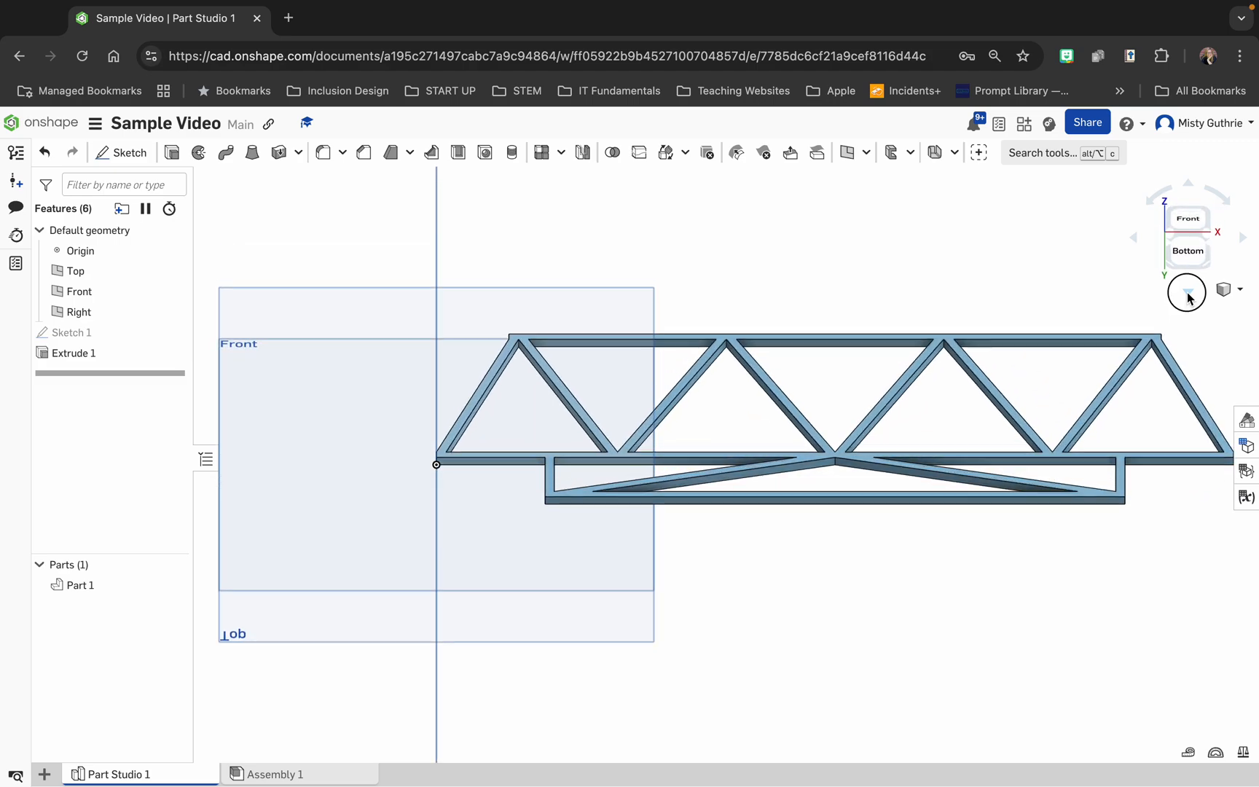
click(1188, 237)
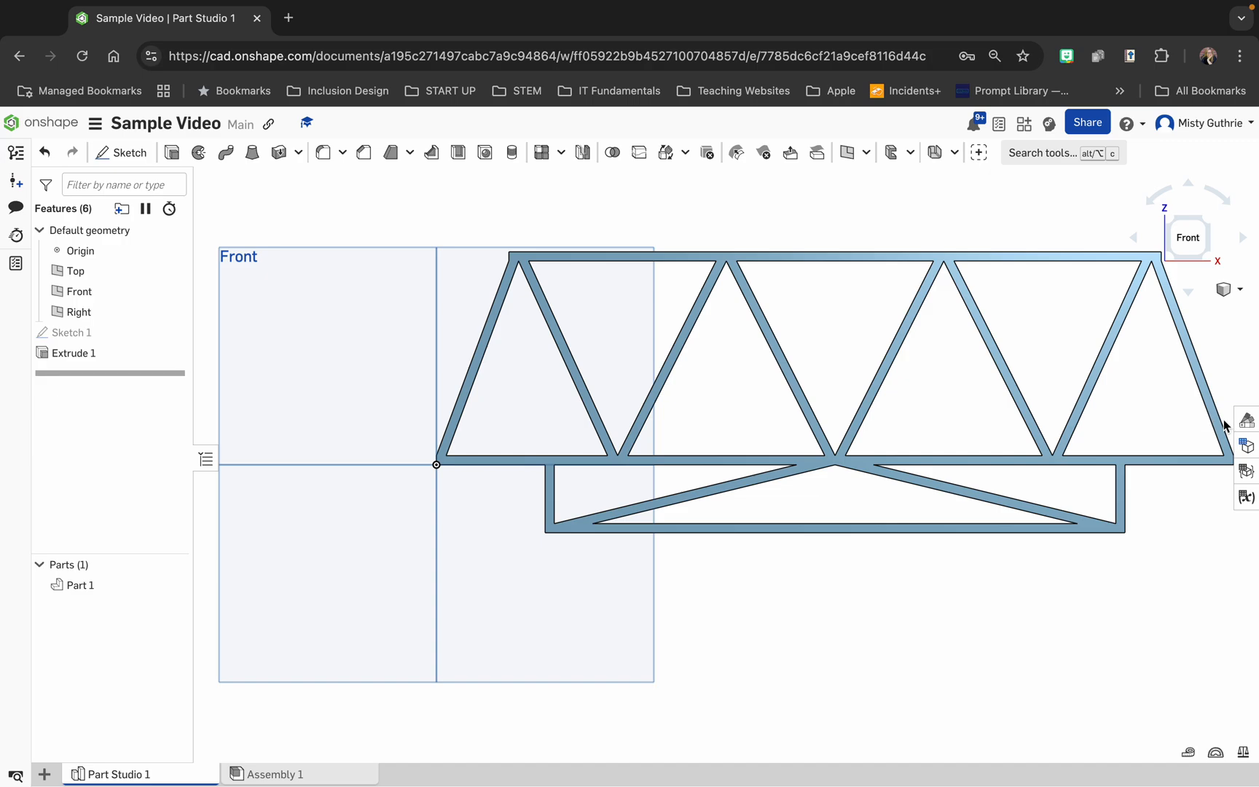
Insert the truss Part 1 from Part Studio 1 into Assembly 1 and accept the insertion
click(237, 775)
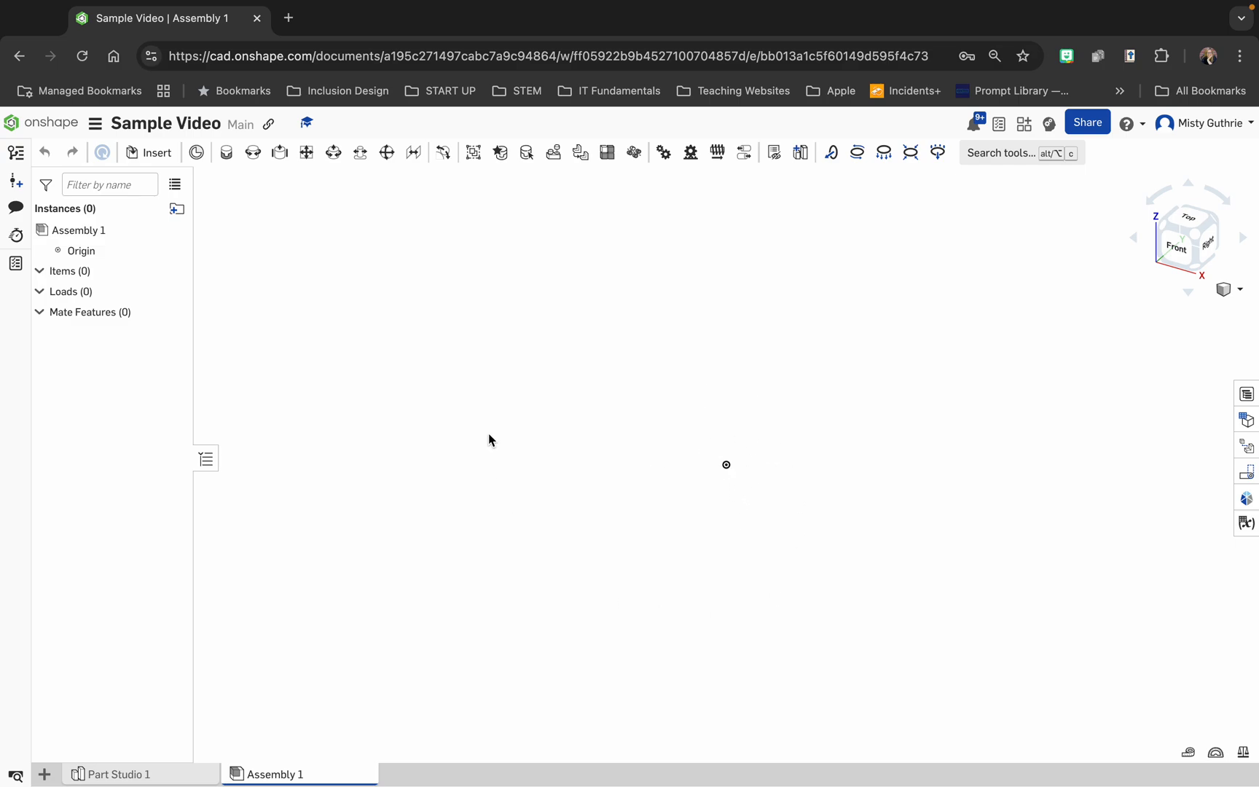
click(149, 152)
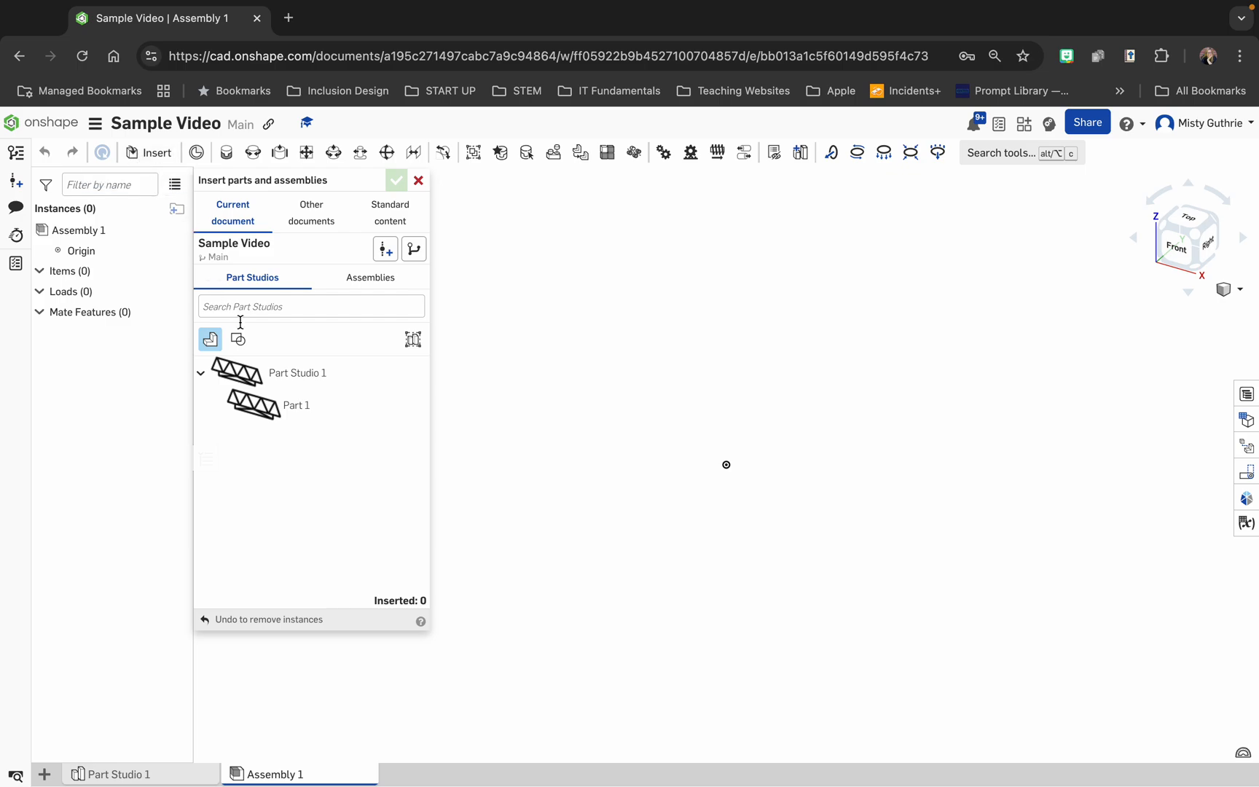
click(297, 404)
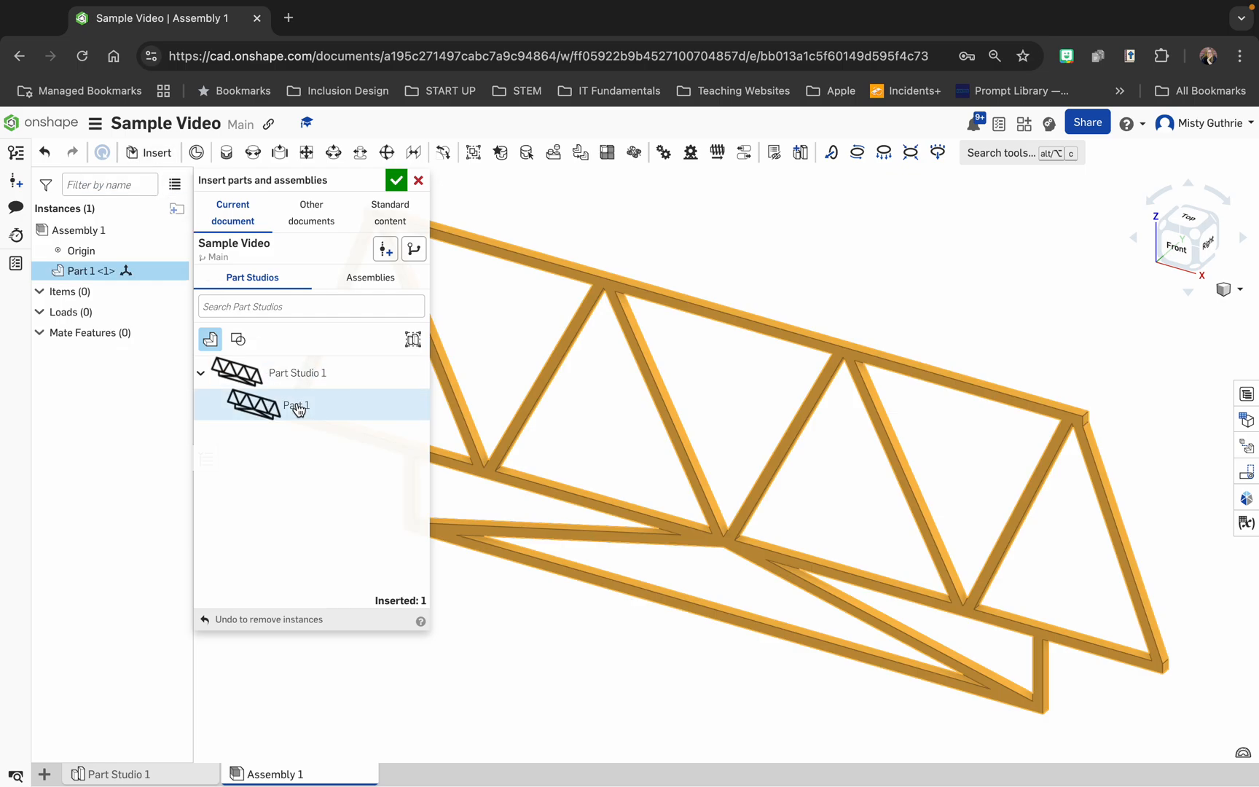
scroll(430, 466, down, 10)
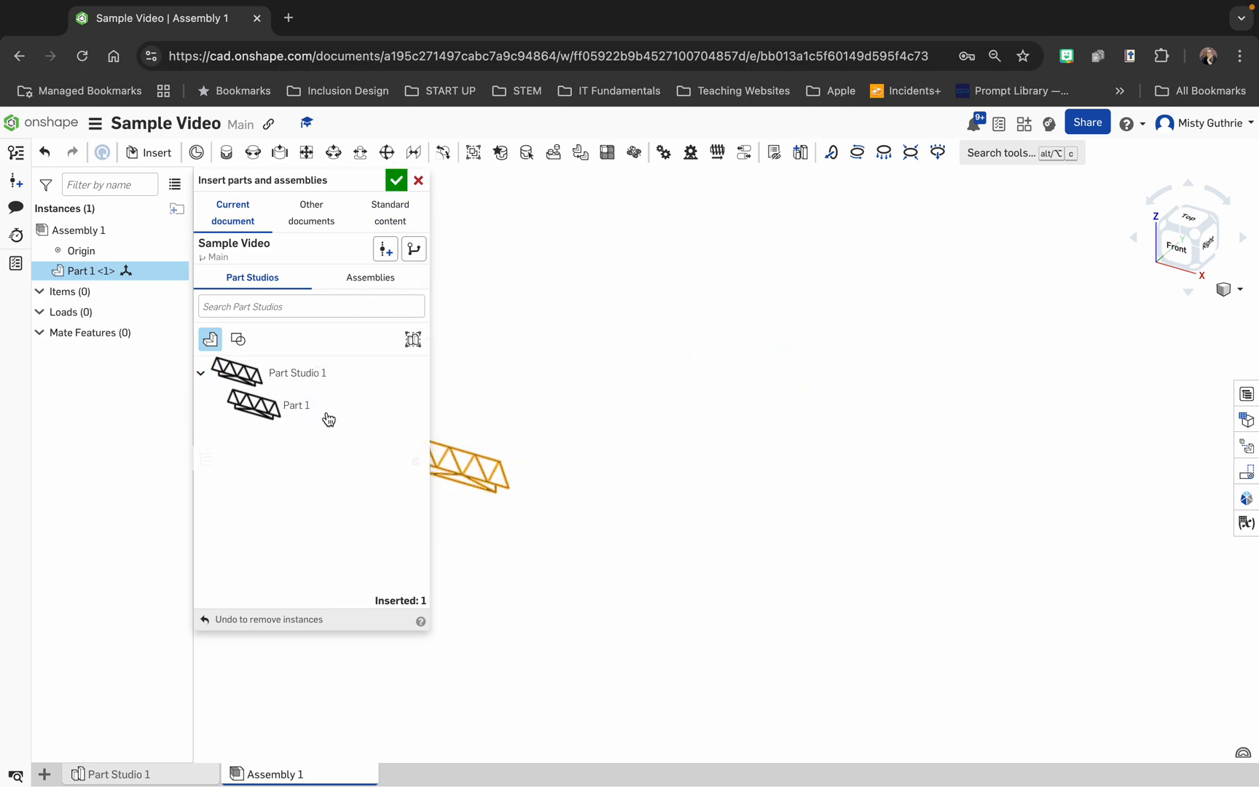
drag(256, 182, 153, 226)
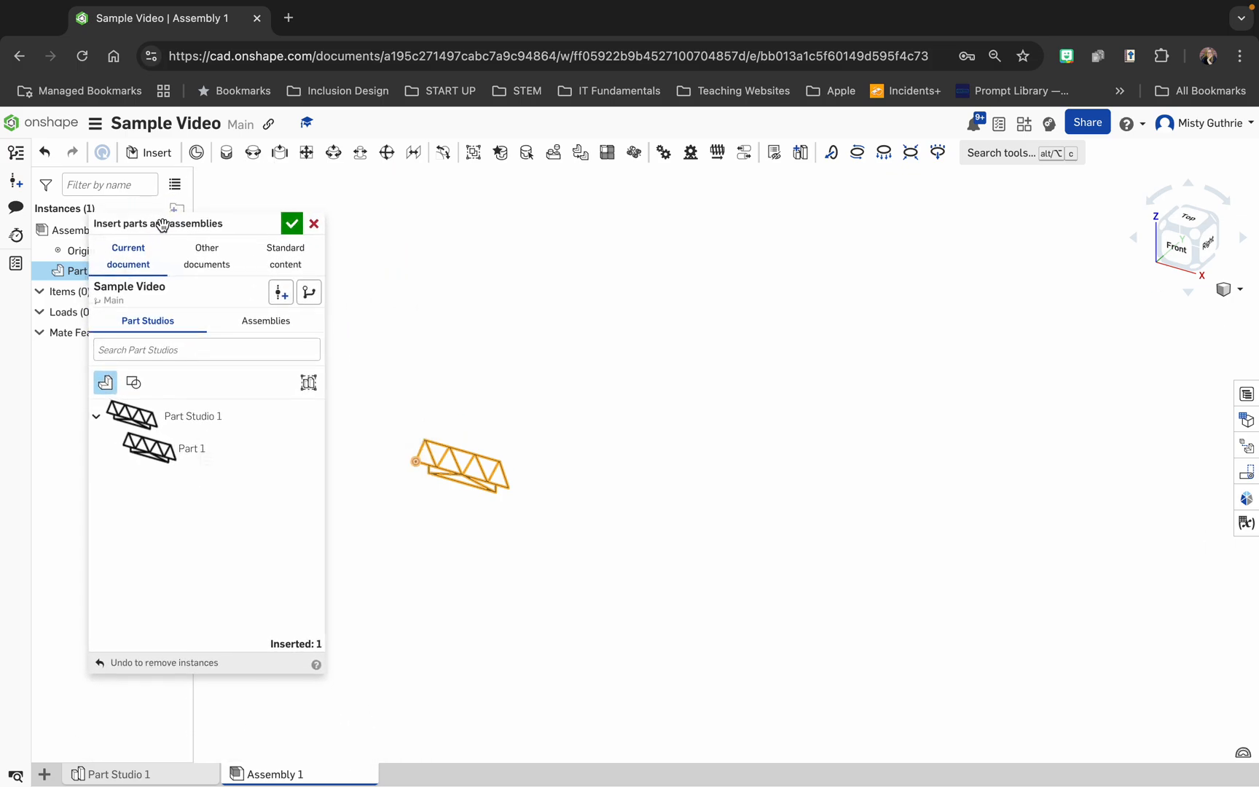
click(291, 224)
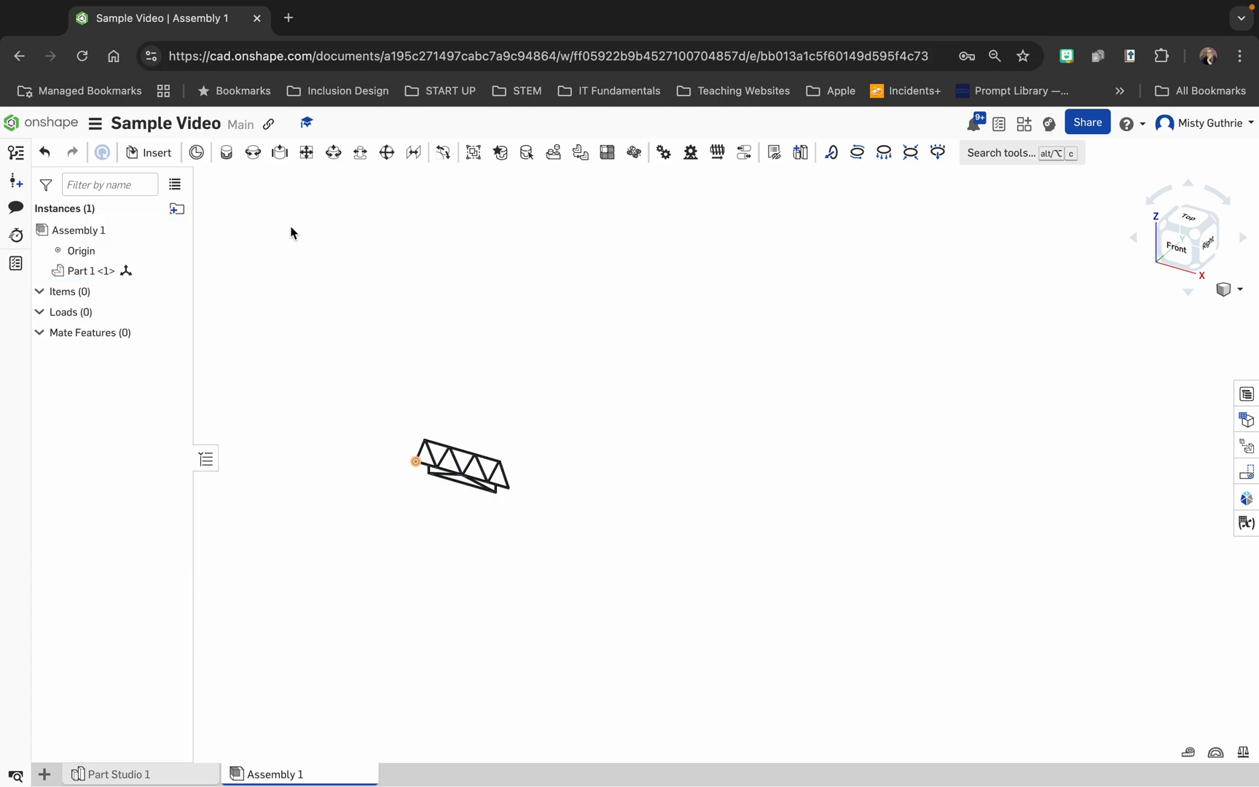
Inspect the inserted truss from the front, top and back, and return to the front view
click(1175, 246)
scroll(1175, 247, down, 6)
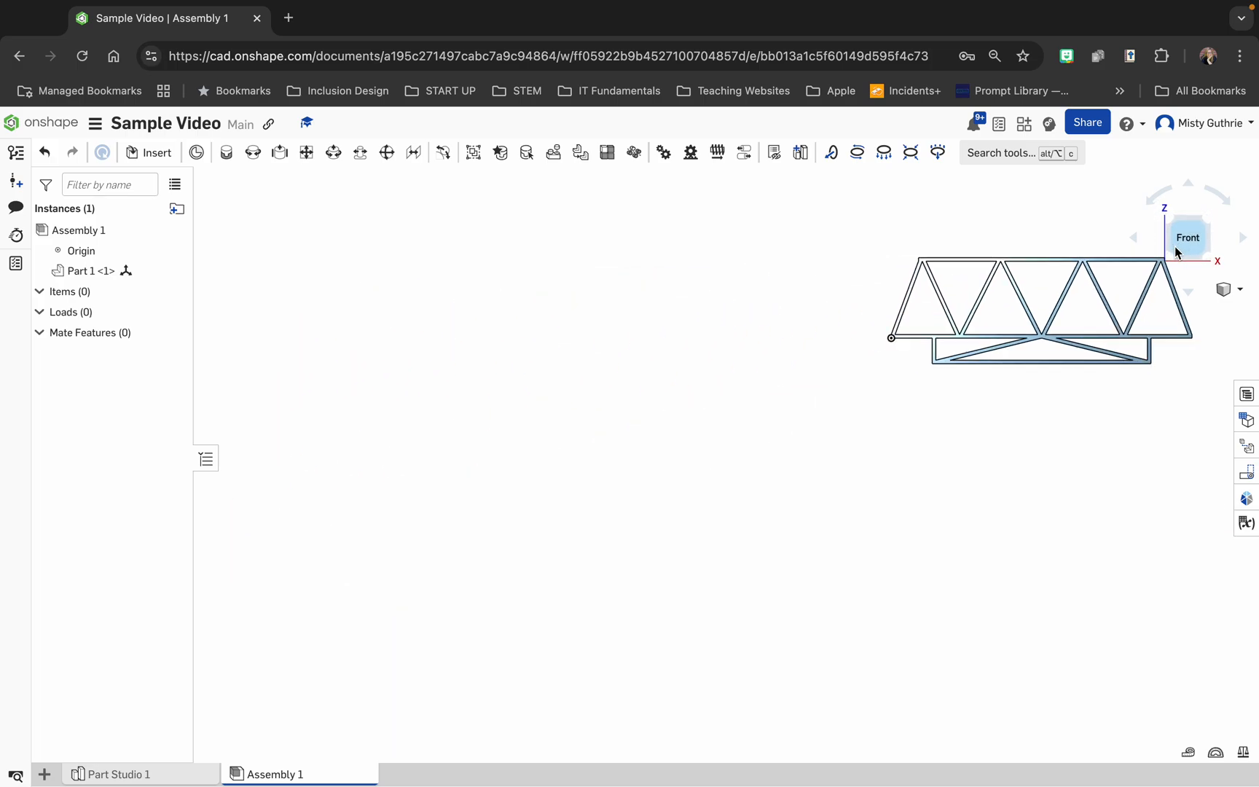
scroll(1175, 246, up, 5)
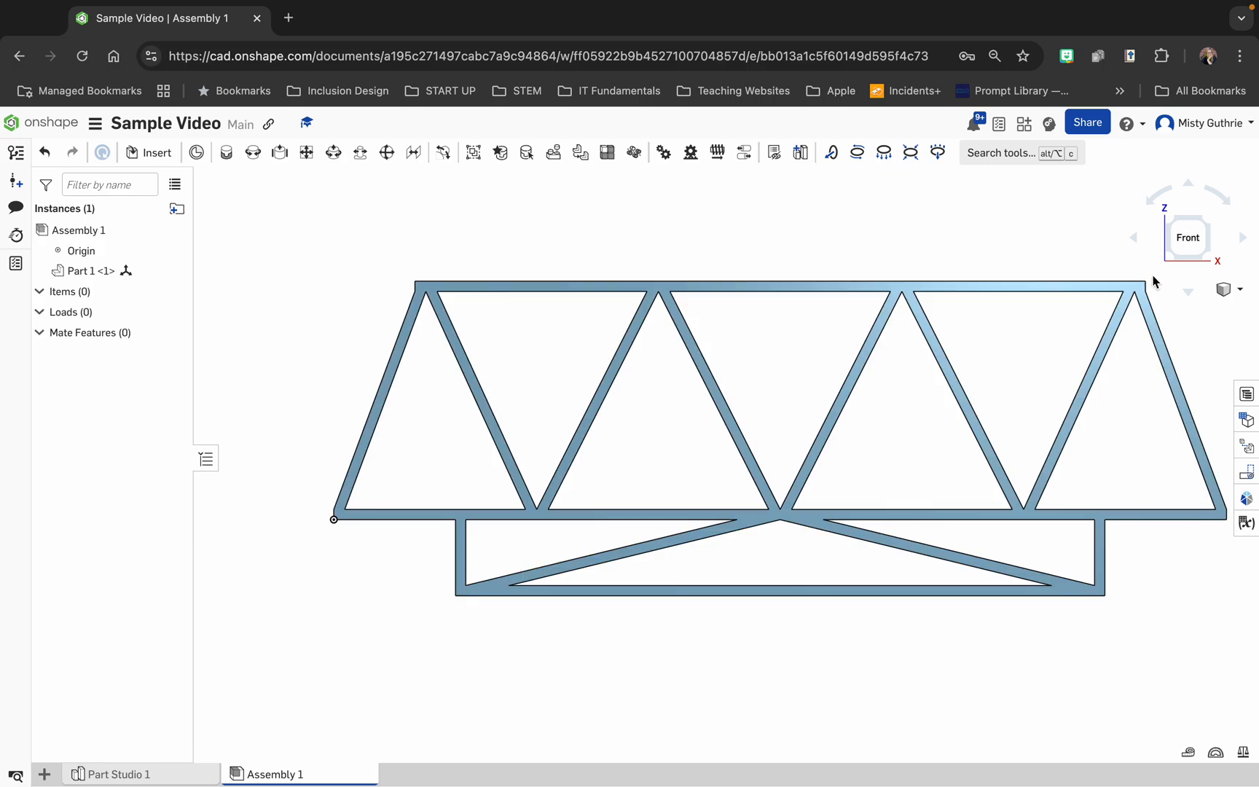
click(1189, 293)
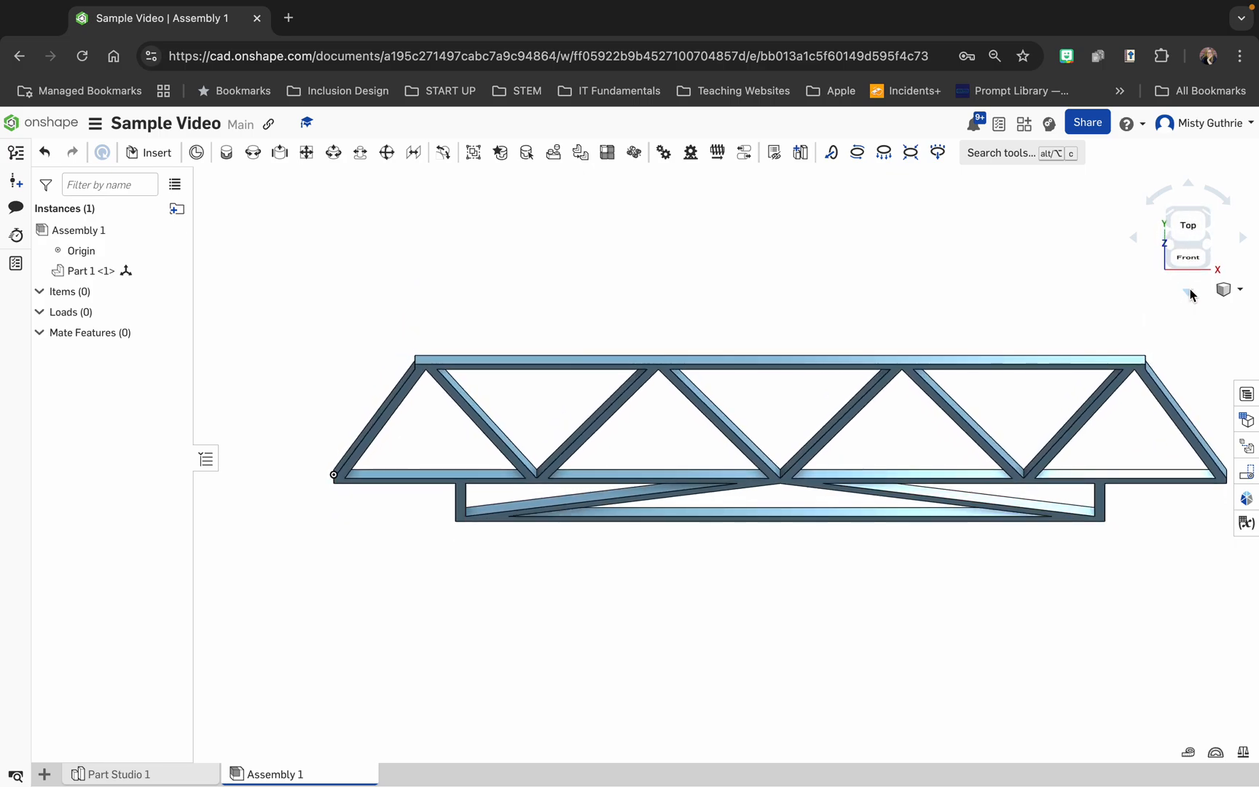
click(1188, 292)
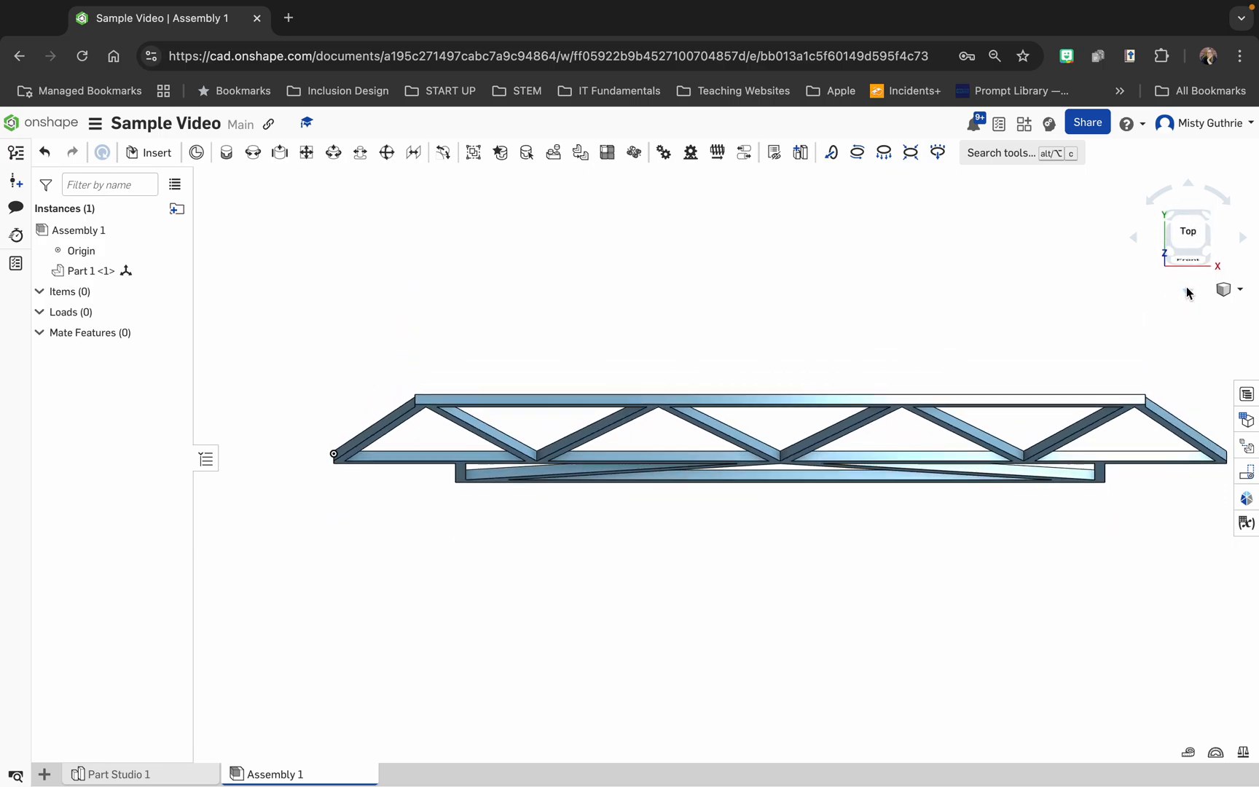
click(1186, 286)
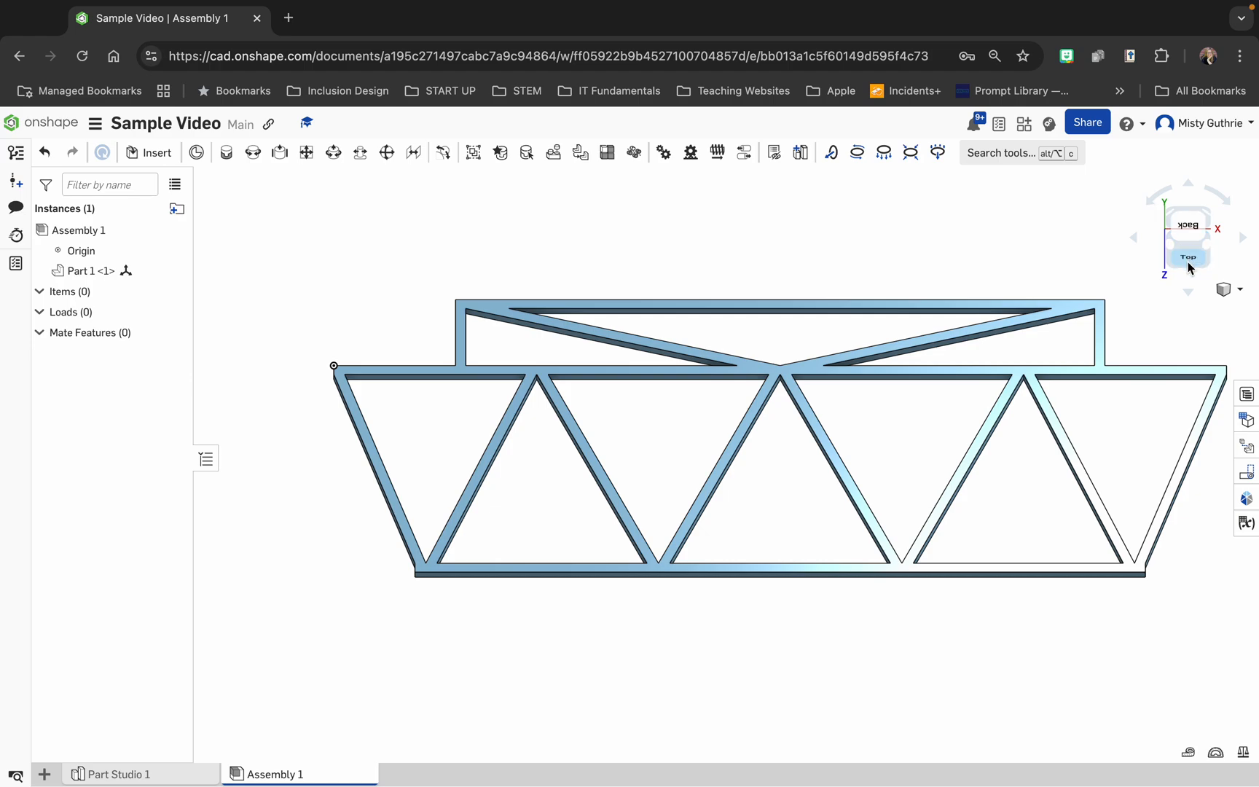
click(1189, 261)
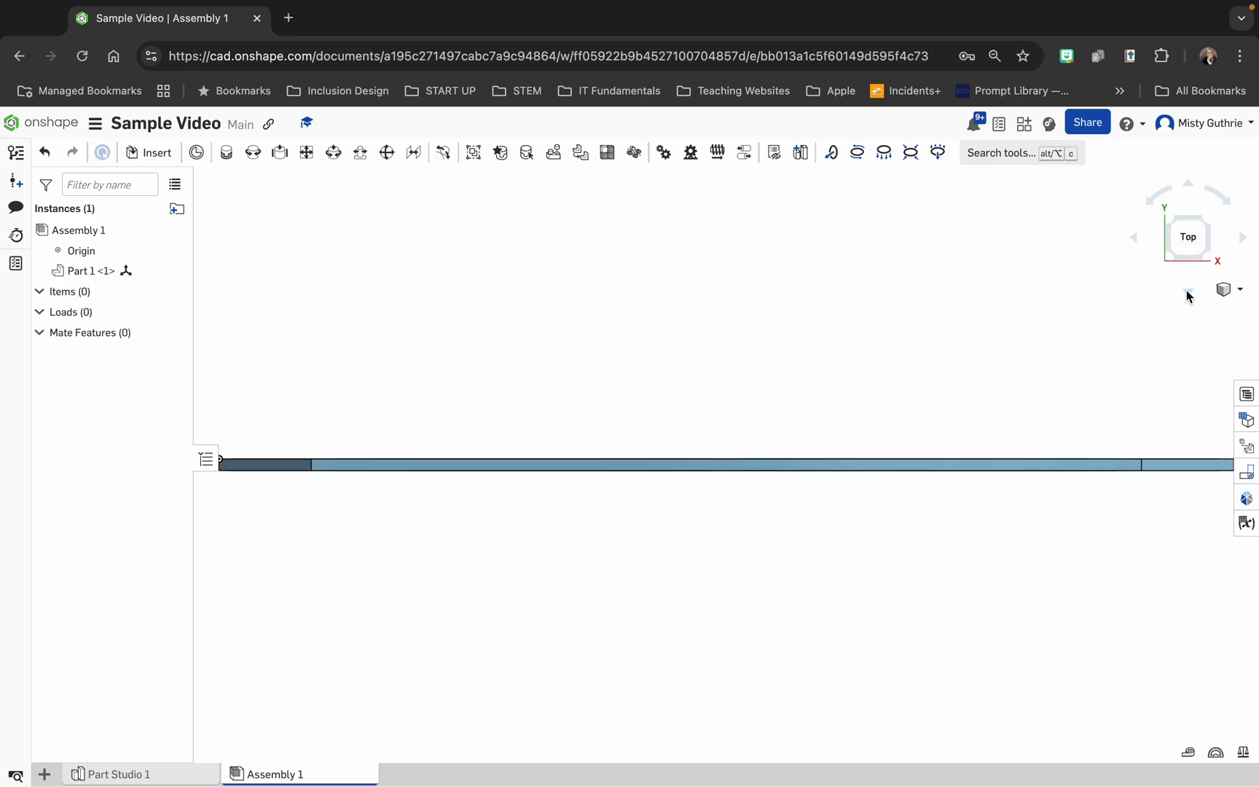
click(1188, 293)
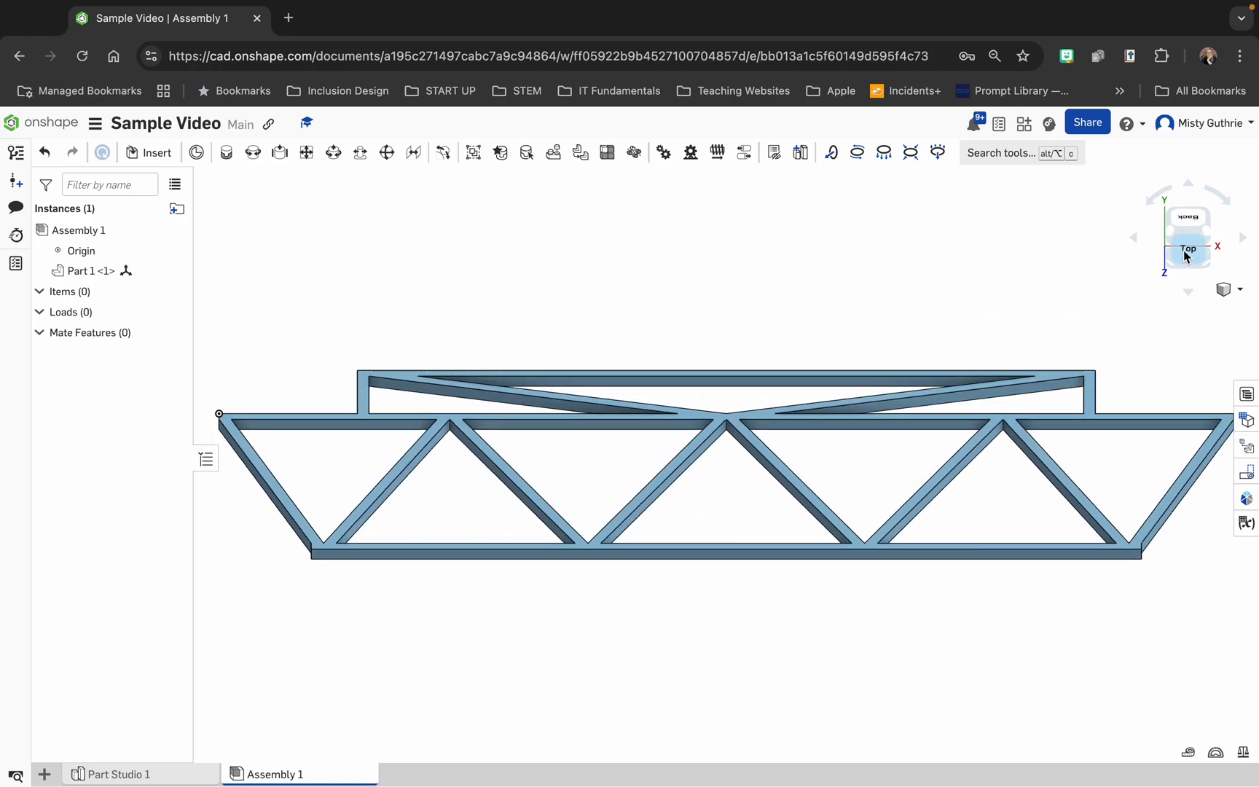
click(1188, 294)
click(1188, 295)
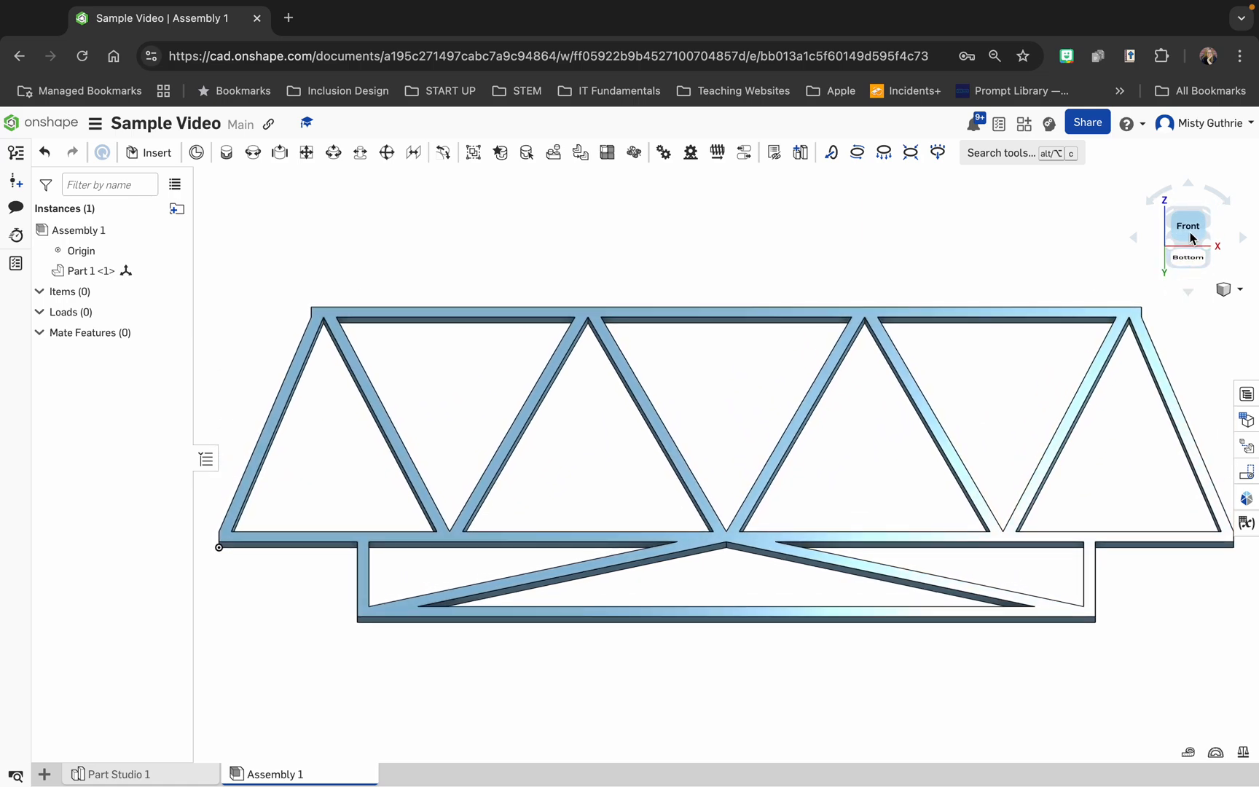
click(1188, 230)
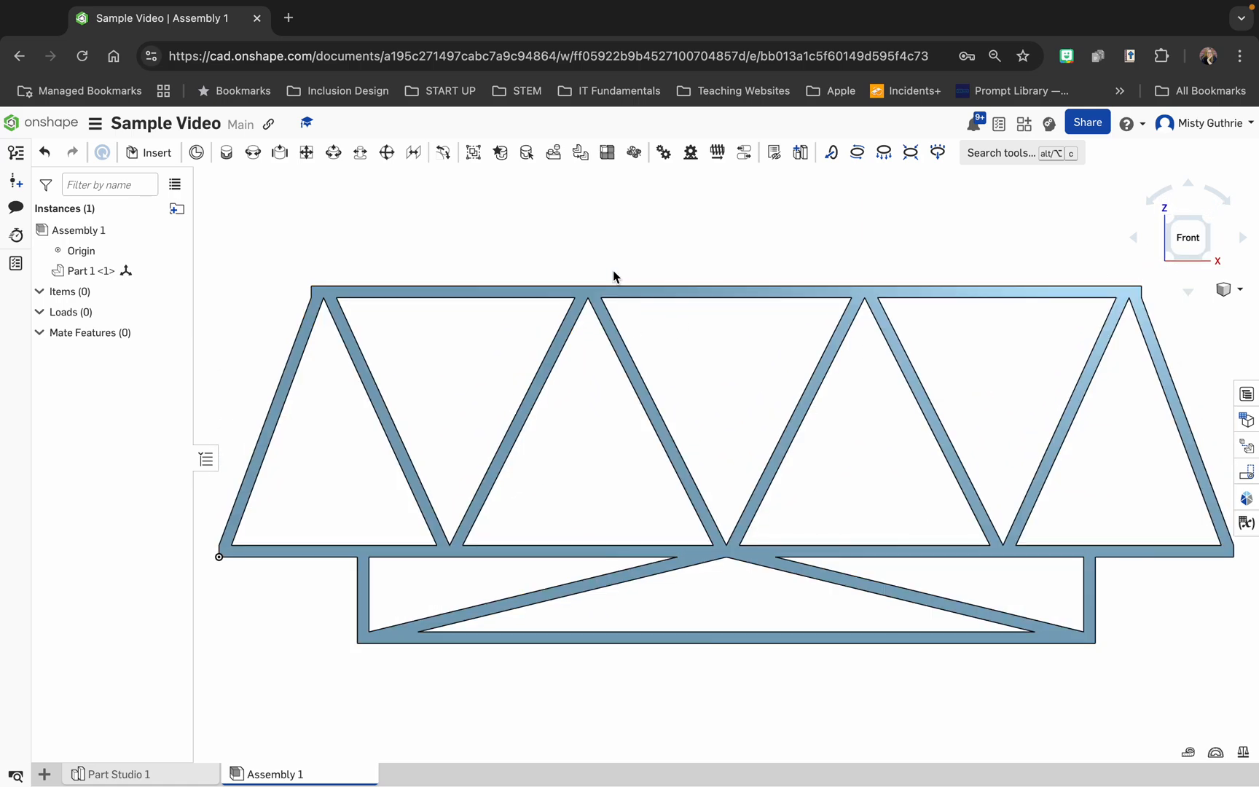
Start a linear pattern of the truss, using the short thickness edge at the right end of its top bar as the direction
click(608, 153)
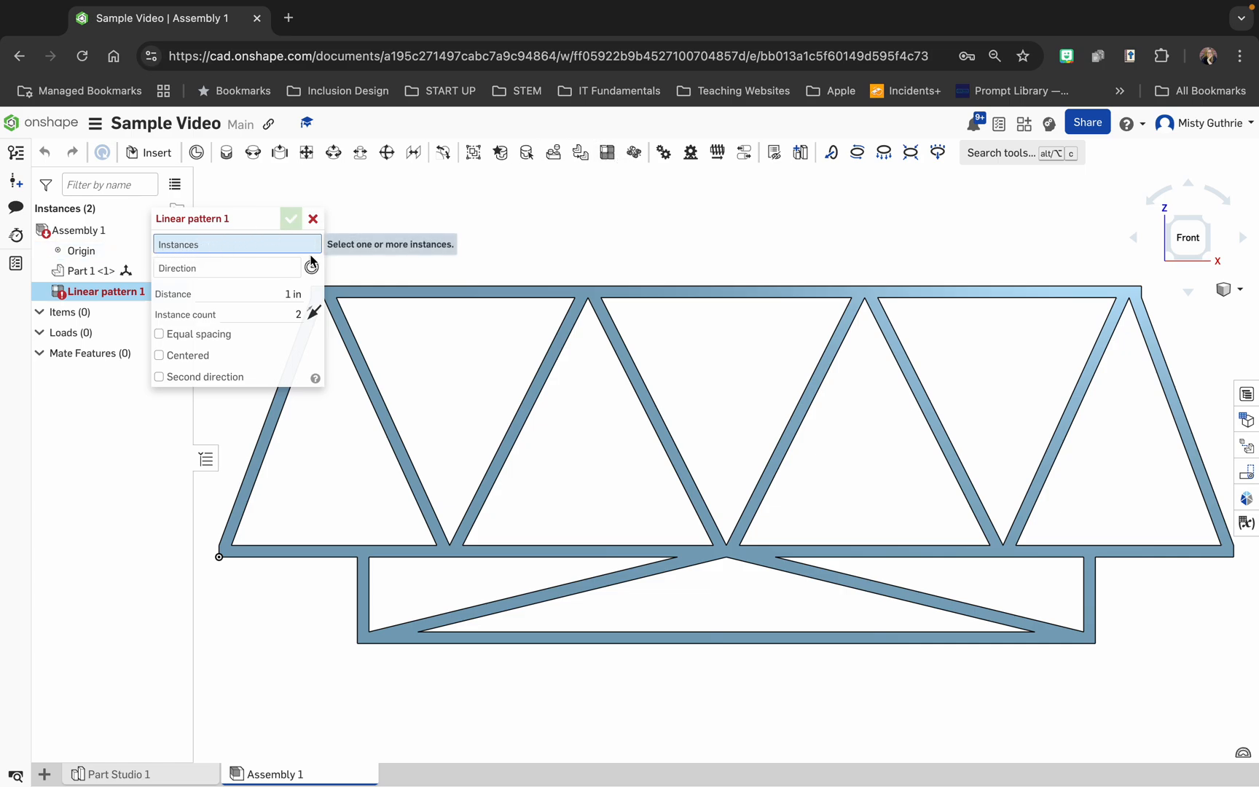
click(373, 295)
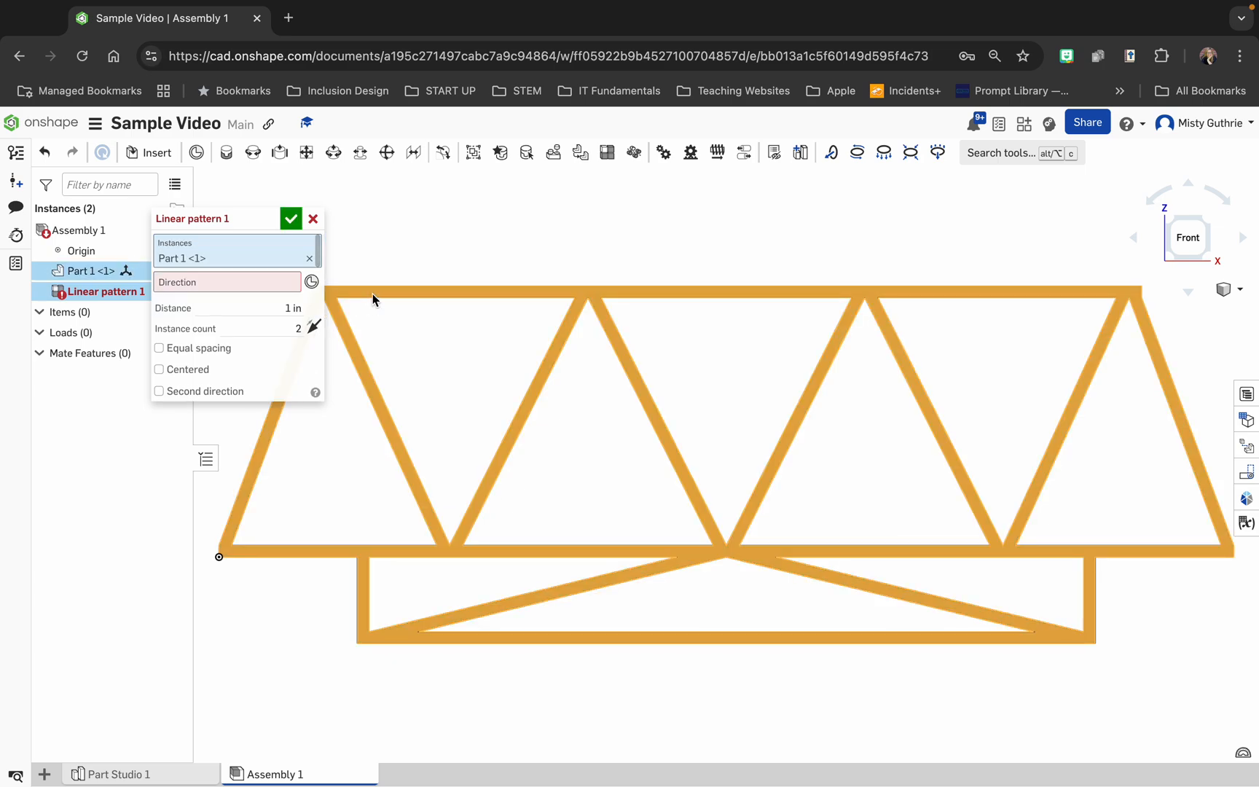
click(227, 284)
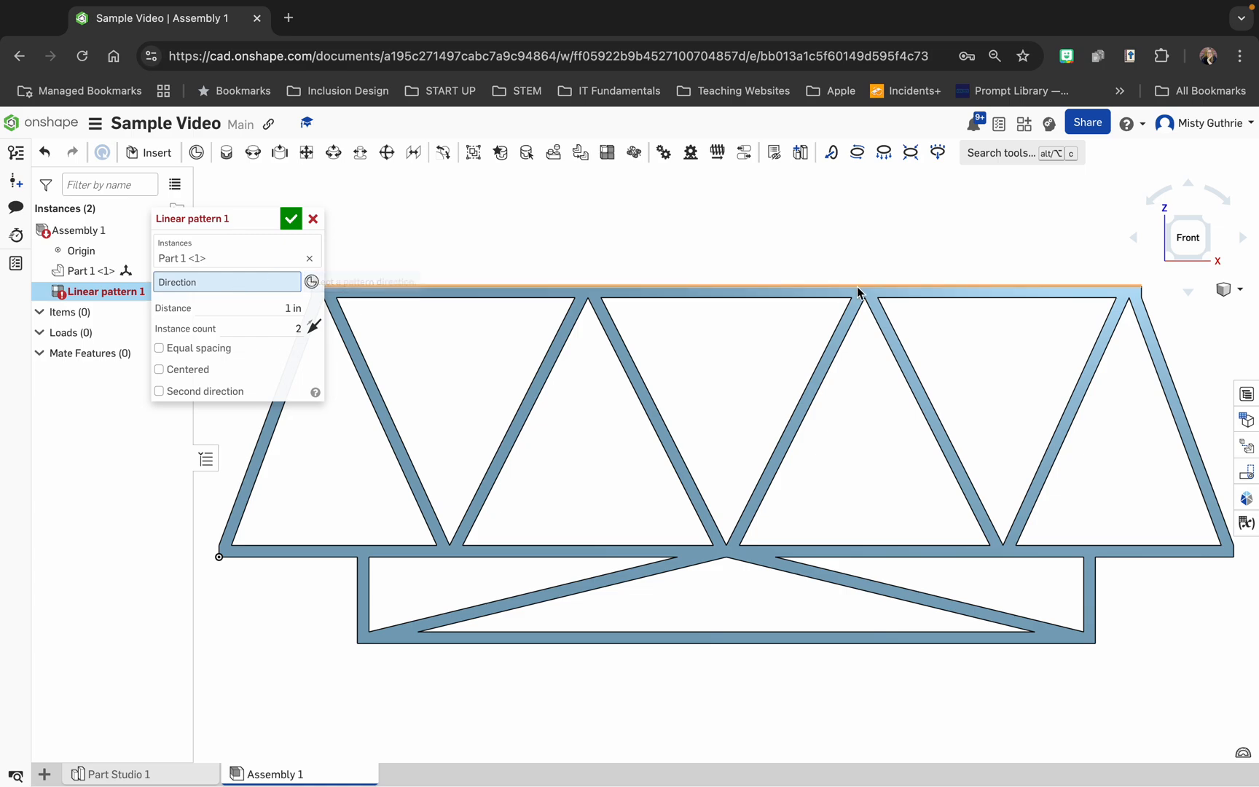
click(1188, 292)
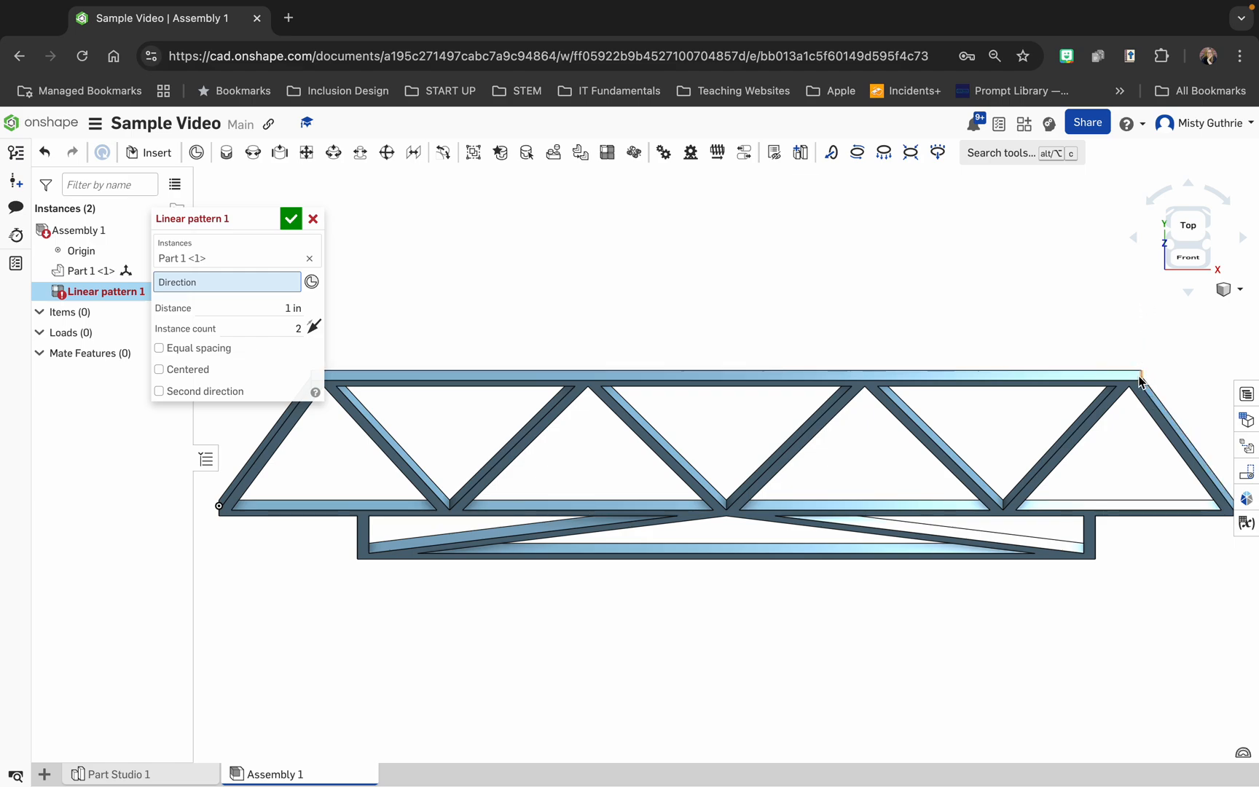
click(1140, 378)
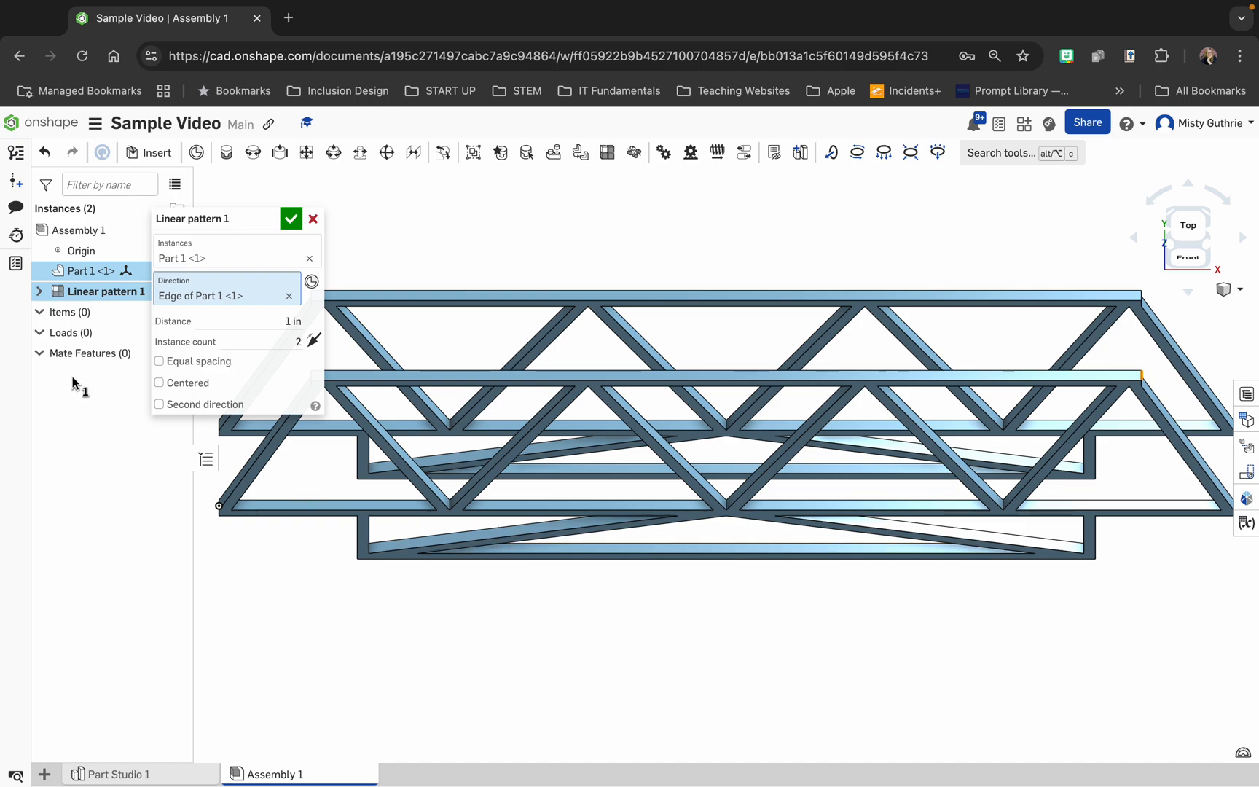
click(289, 325)
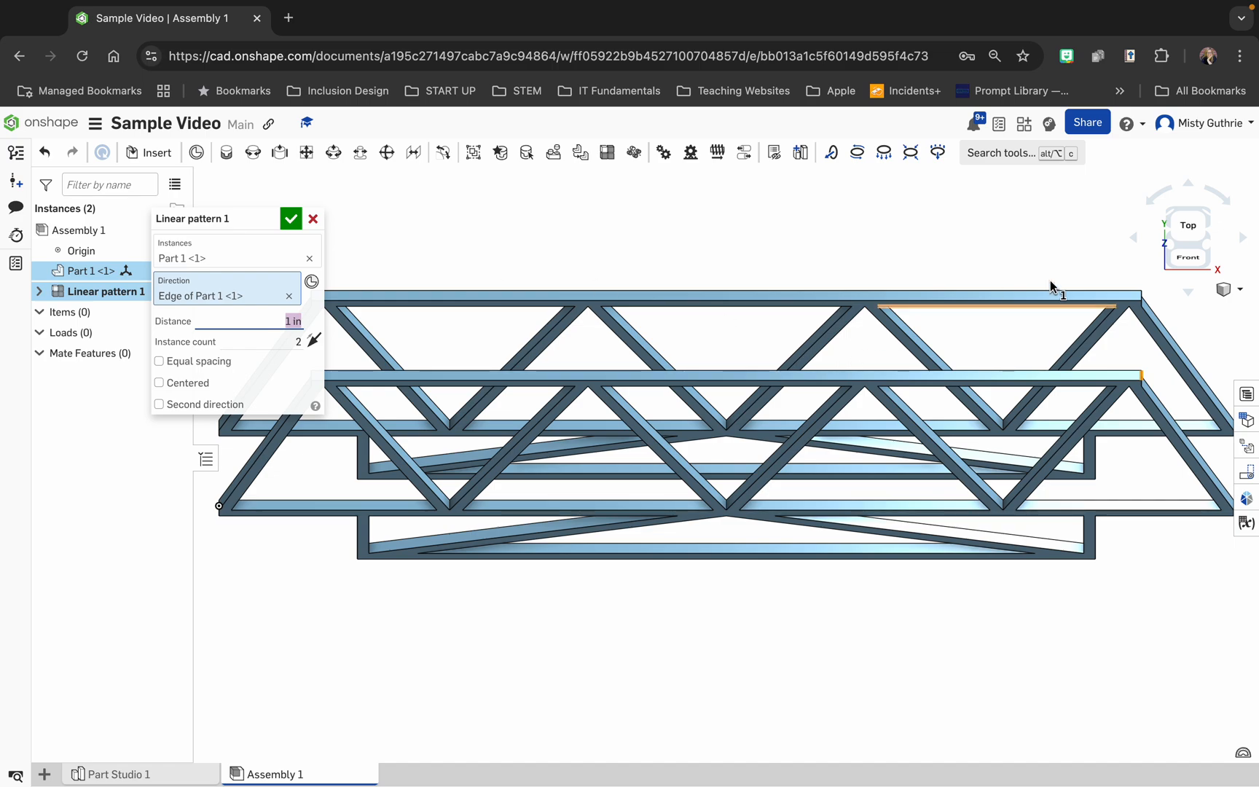
click(1186, 186)
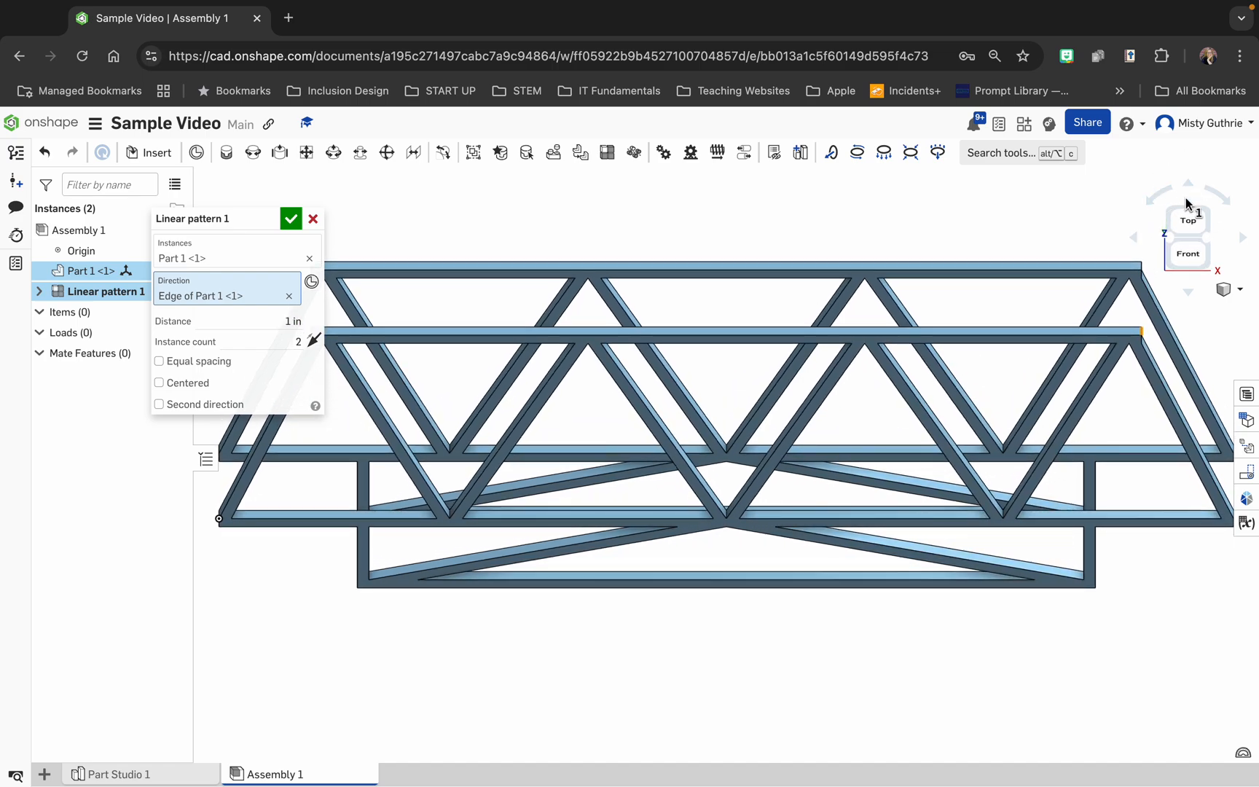
click(1137, 242)
click(1136, 242)
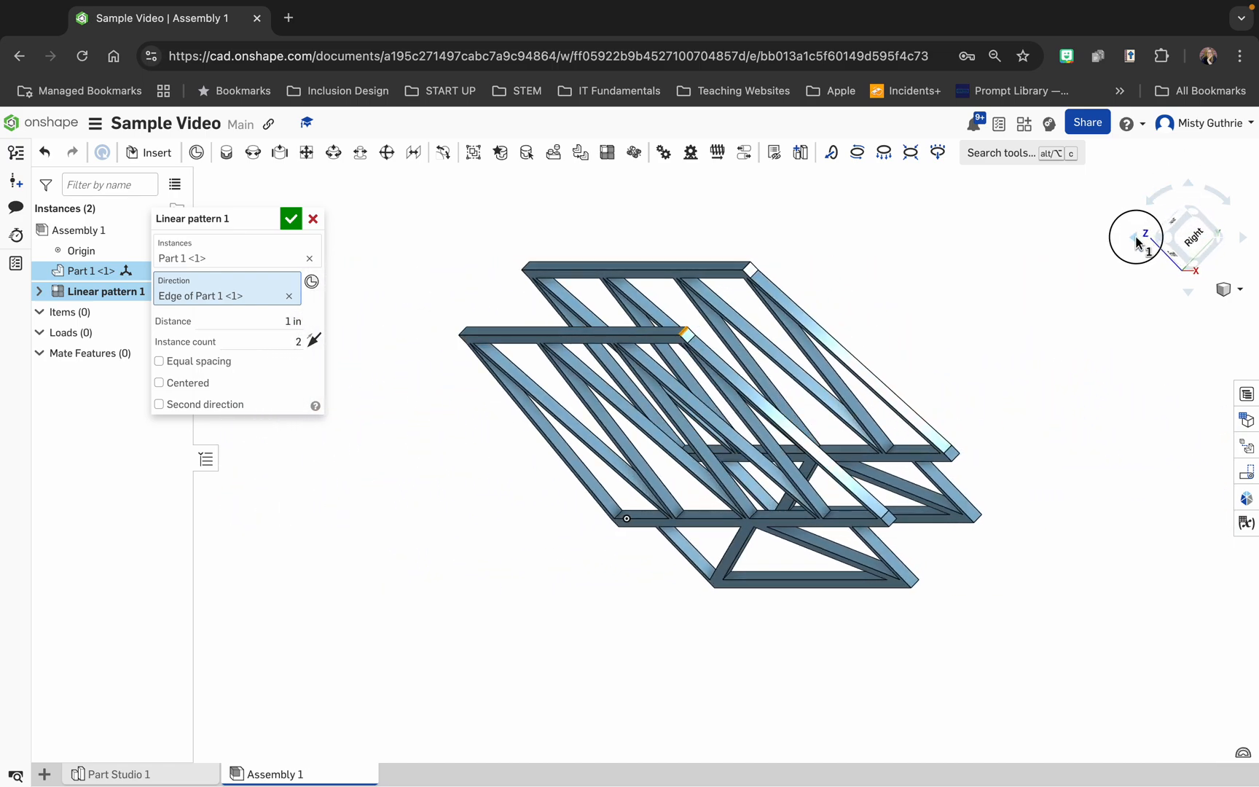
click(1204, 240)
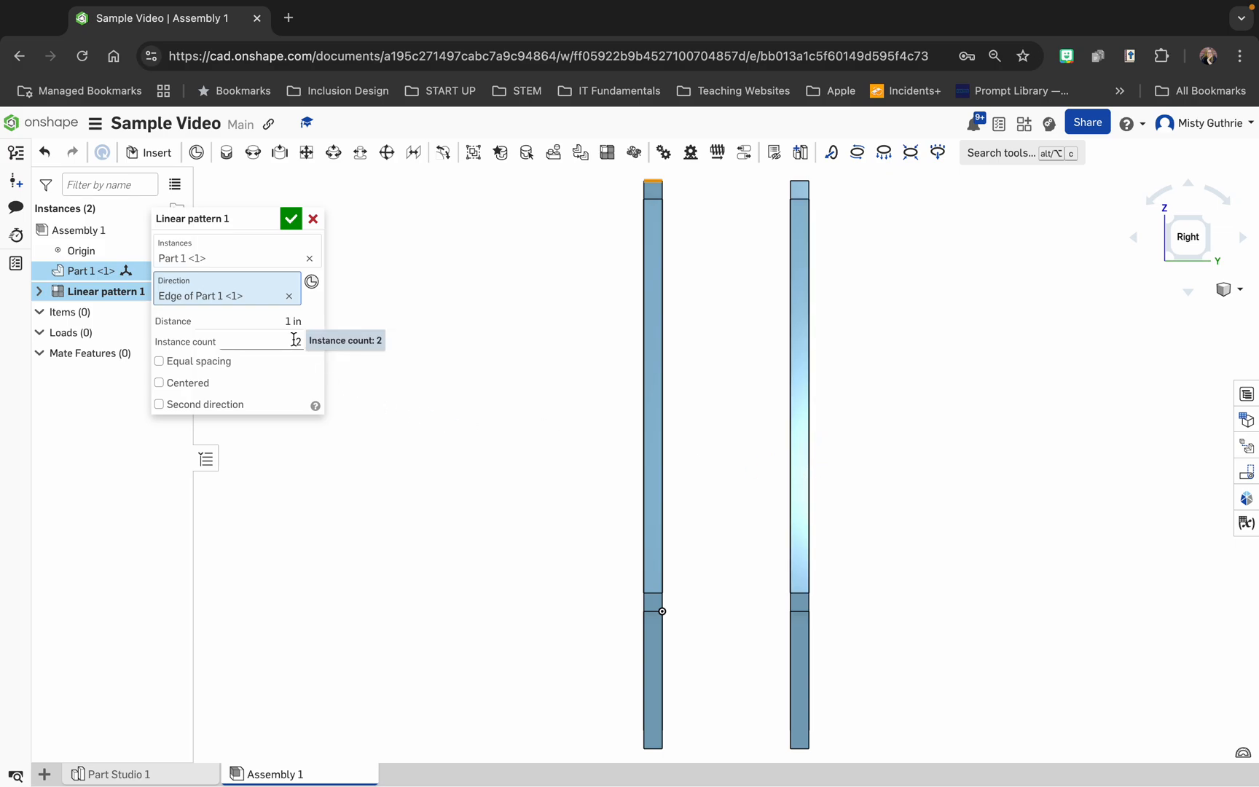
click(295, 341)
text(2.5)
click(284, 343)
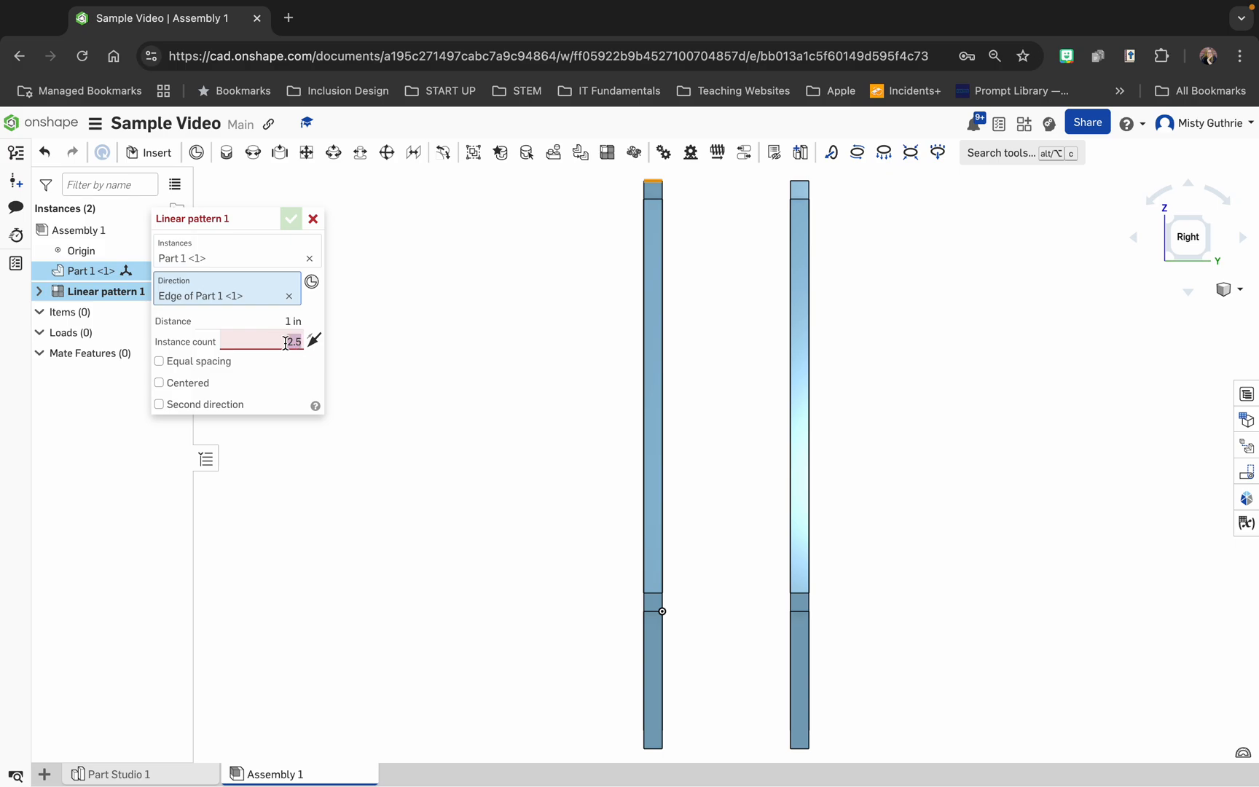
Set the linear pattern's distance to 2.5 in and accept the pattern
click(292, 326)
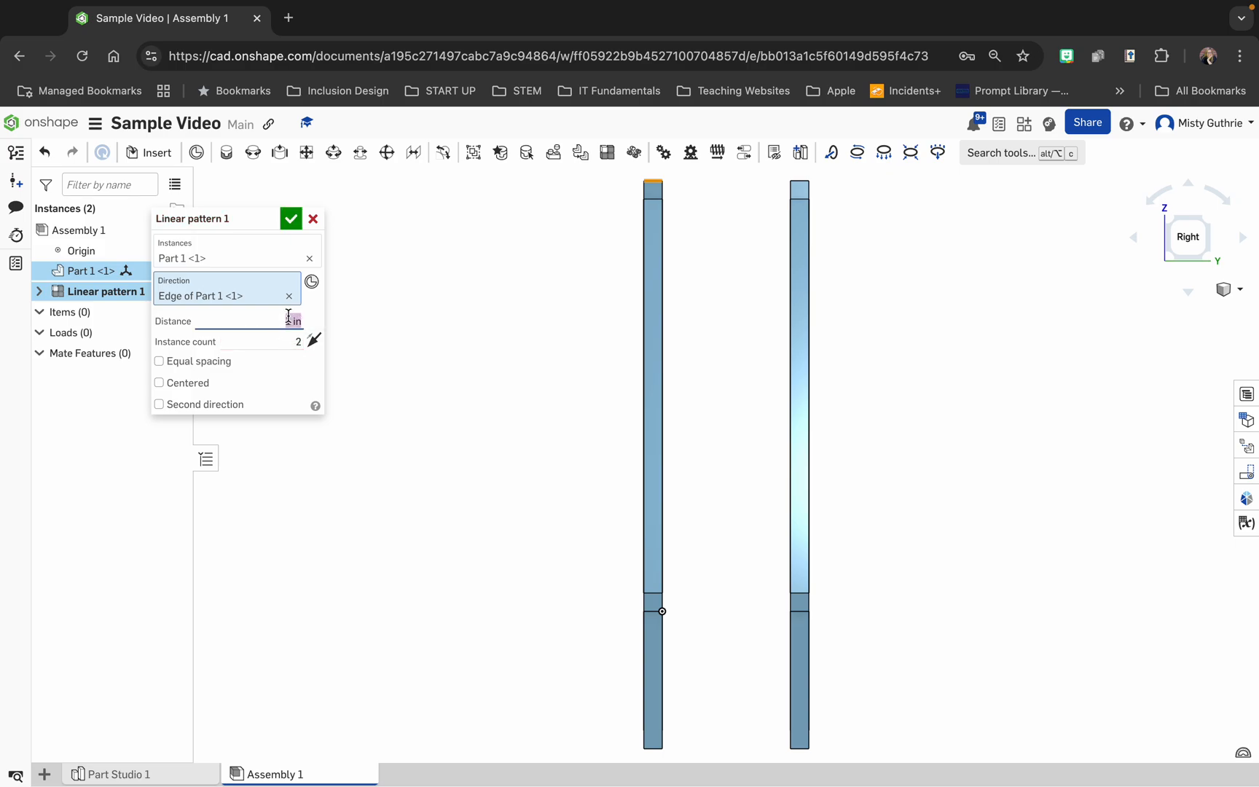
text(2.5)
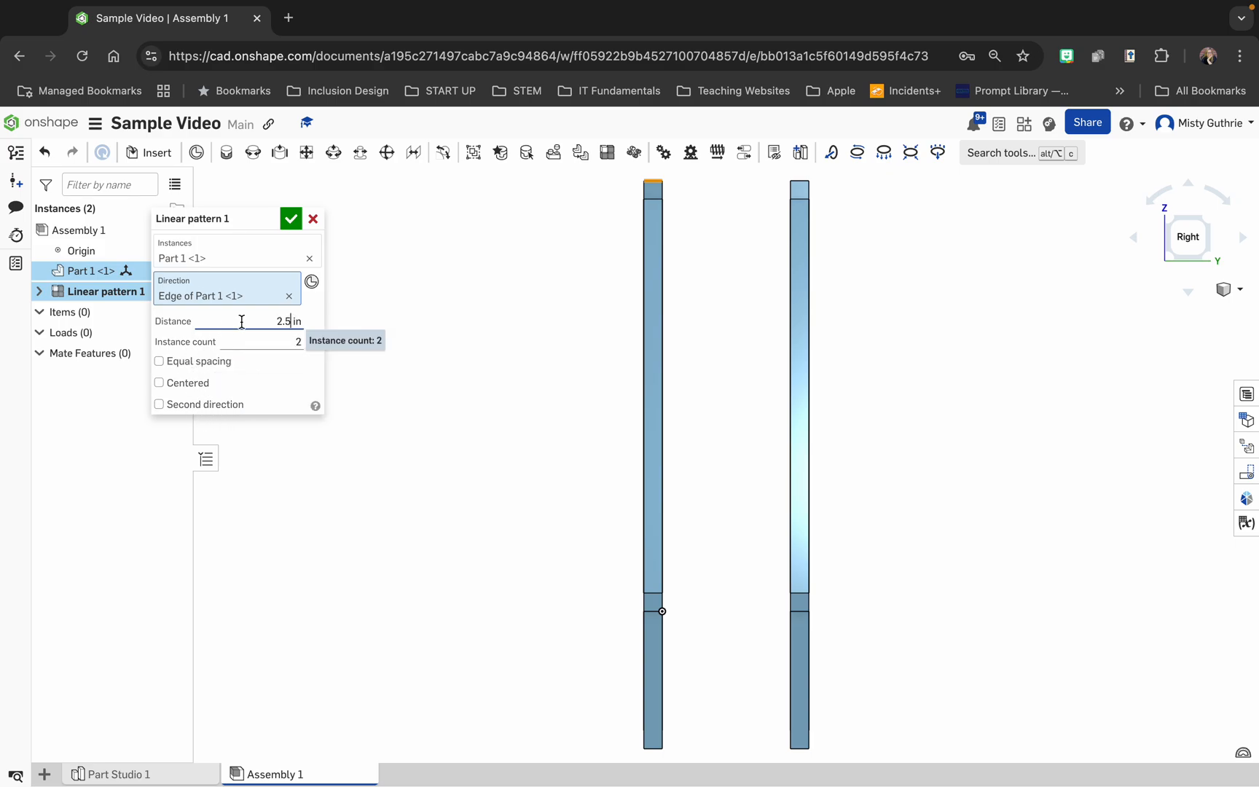
click(291, 220)
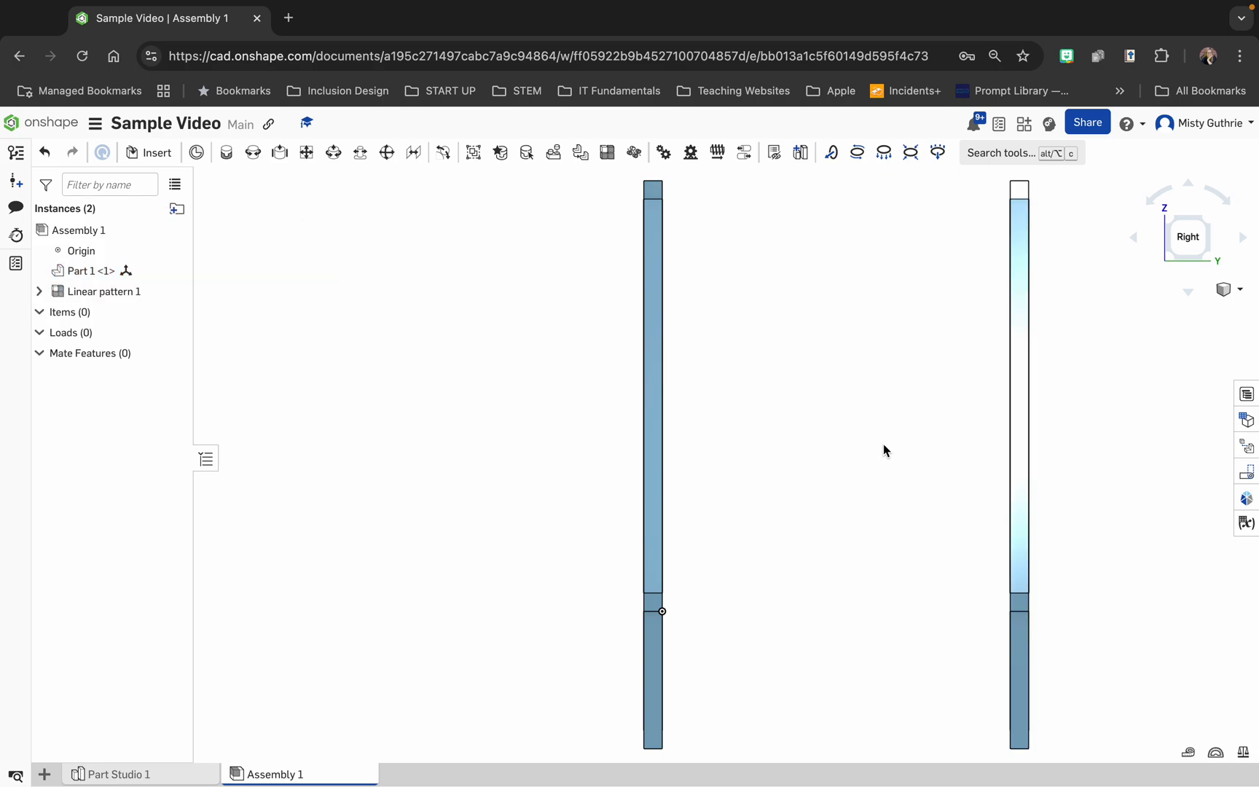
Create a Part Studio in the context of Assembly 1, using the assembly's origin as its origin
scroll(883, 449, down, 3)
click(1188, 292)
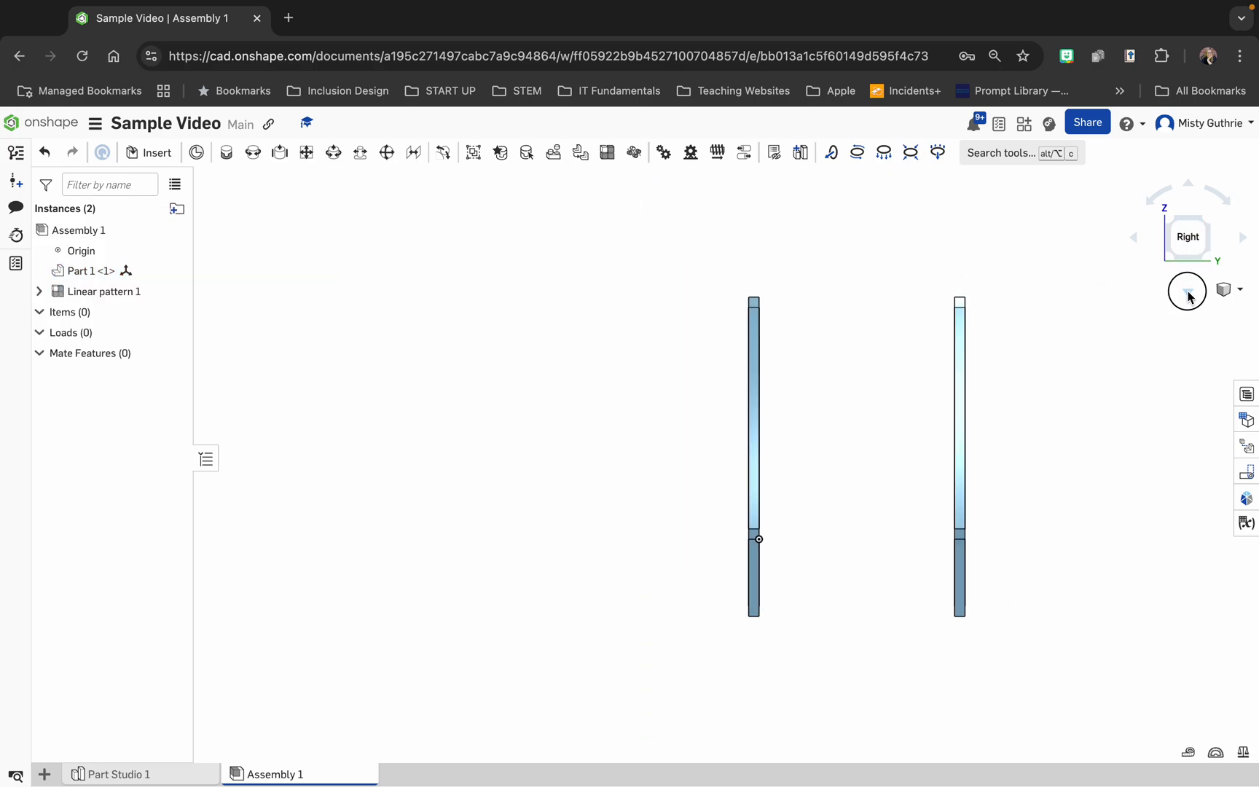
click(1135, 237)
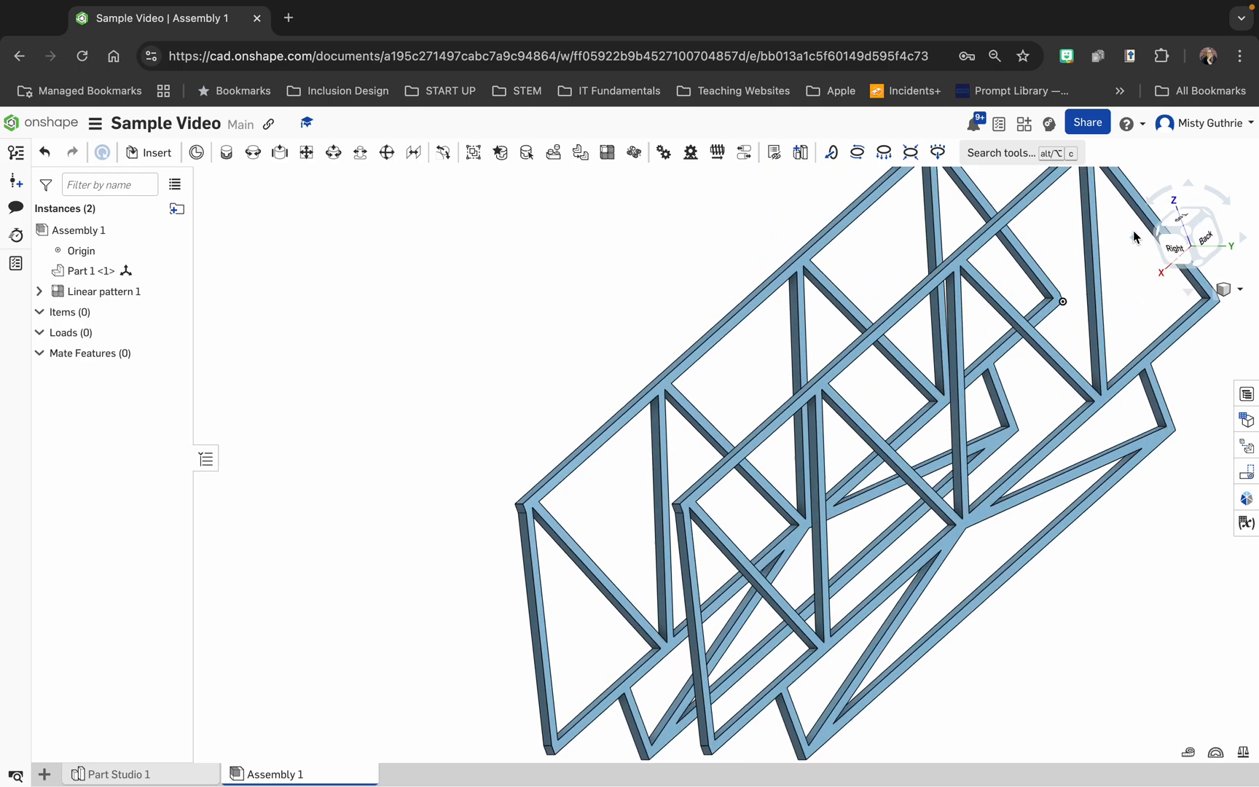
click(1192, 239)
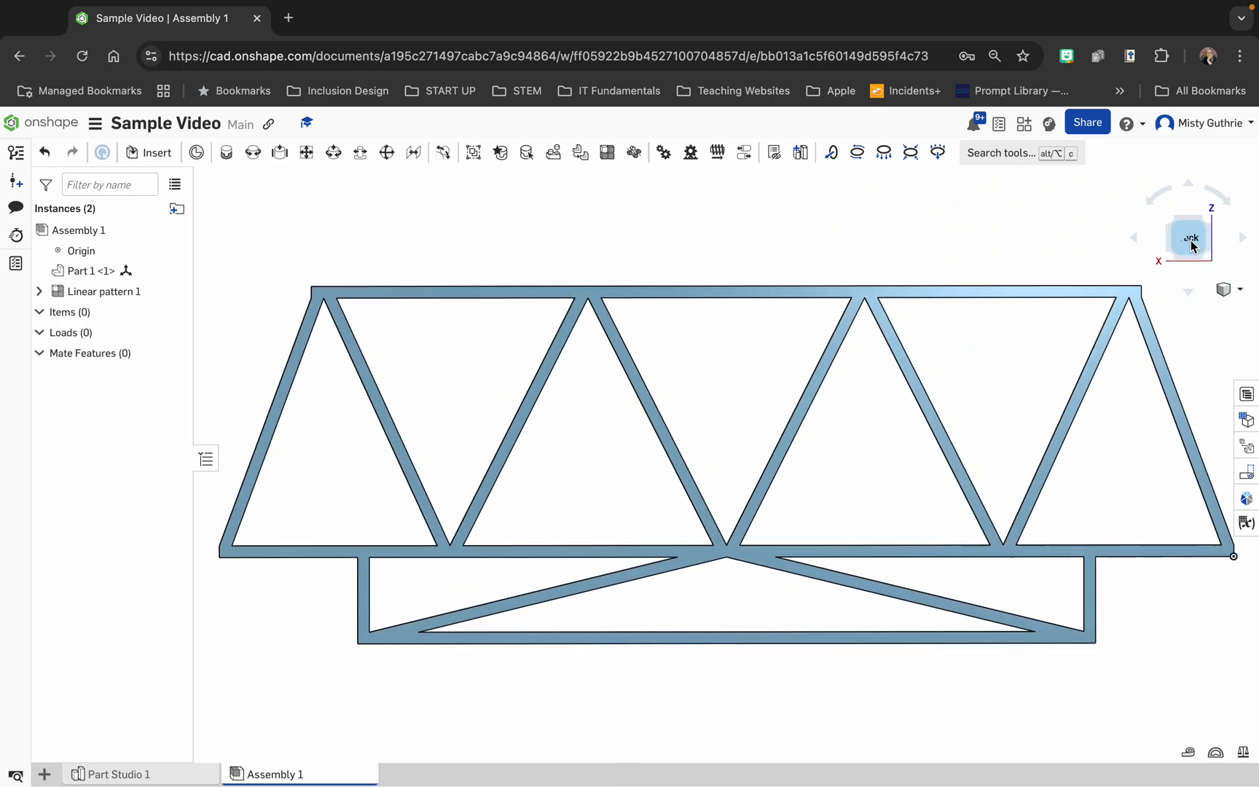
click(1188, 292)
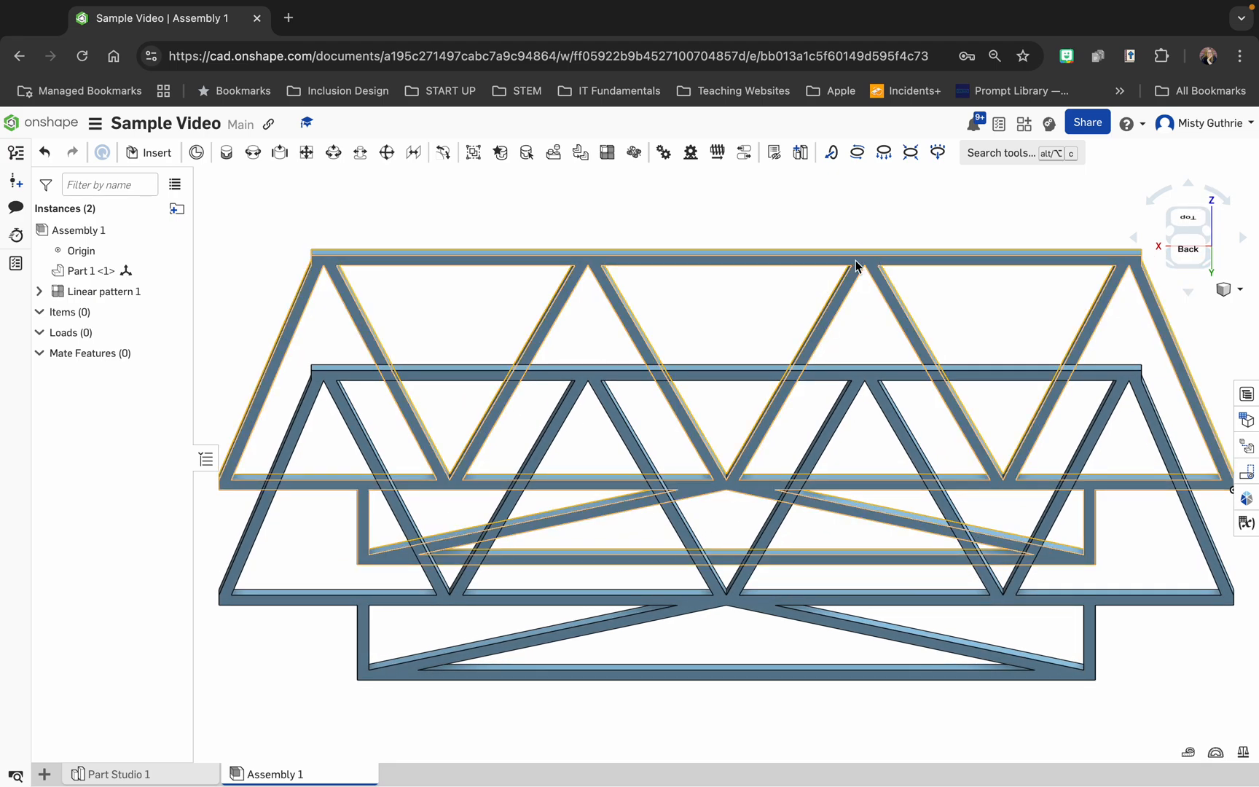
click(1191, 221)
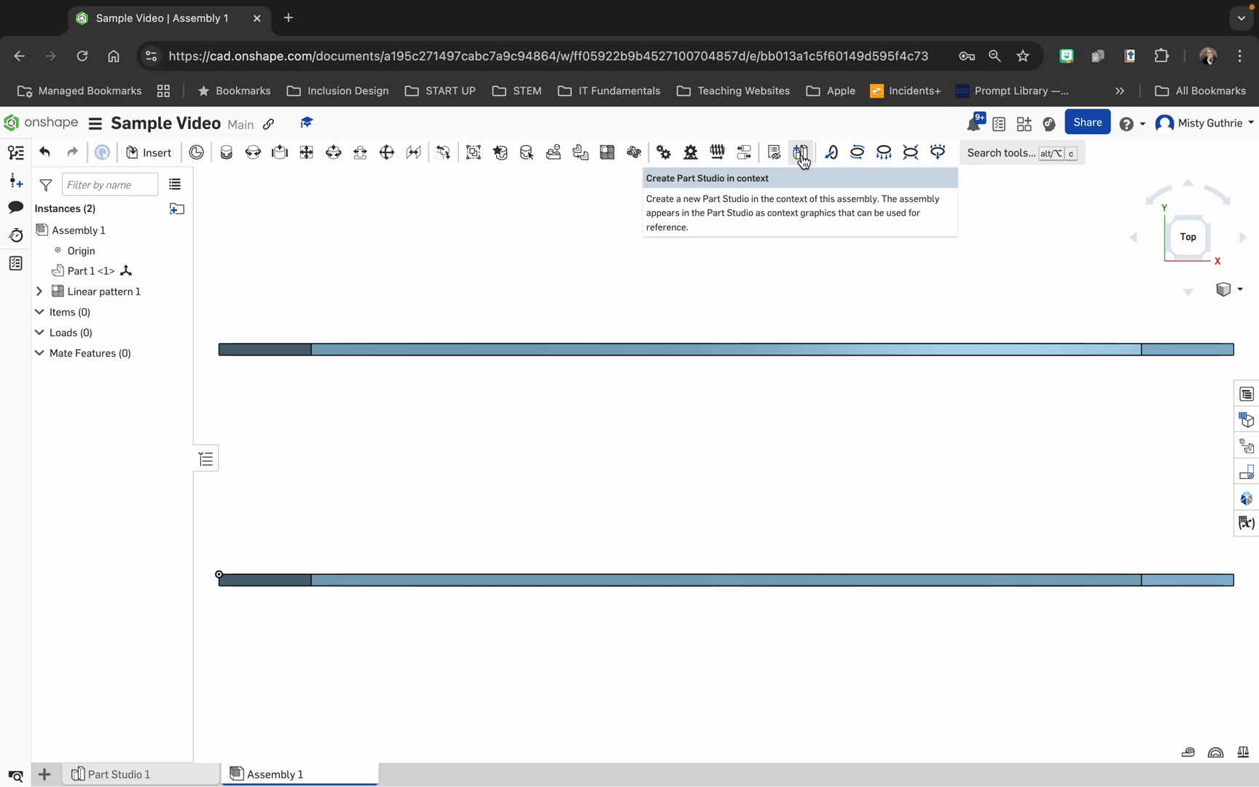
click(801, 154)
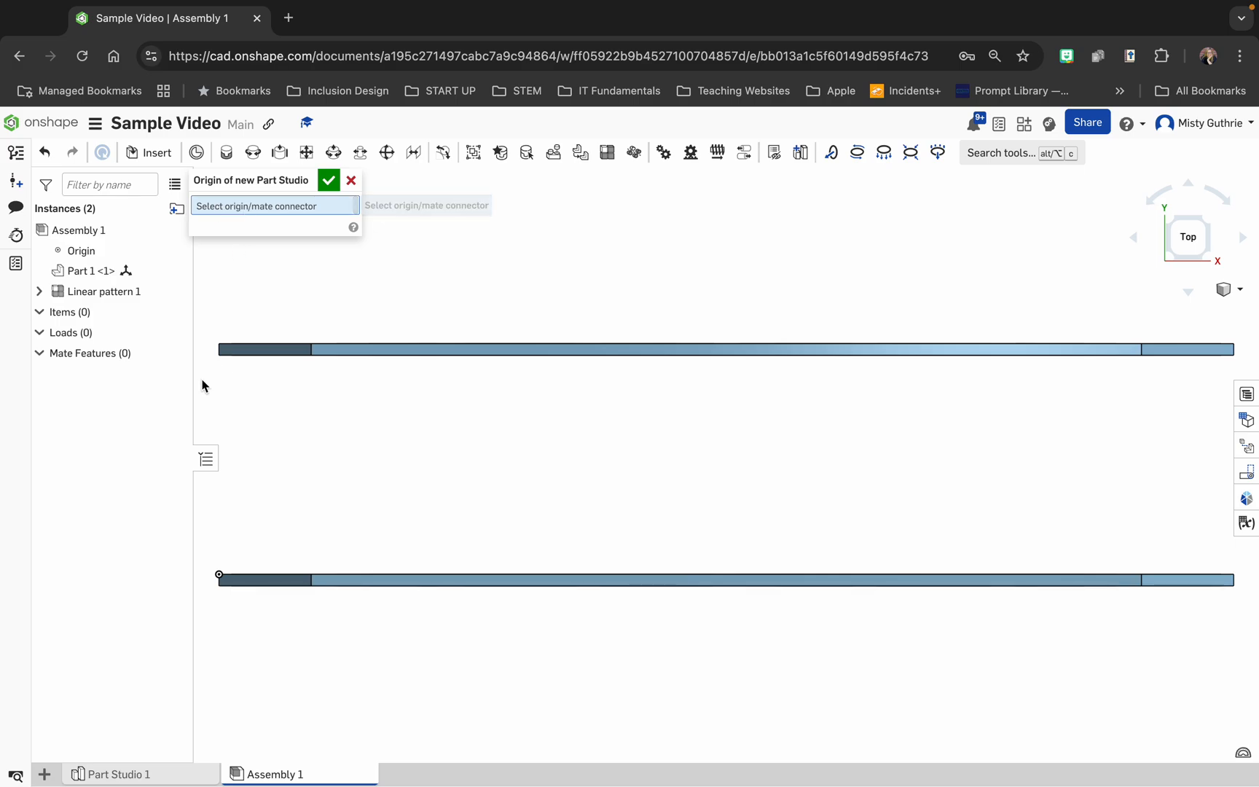
click(220, 575)
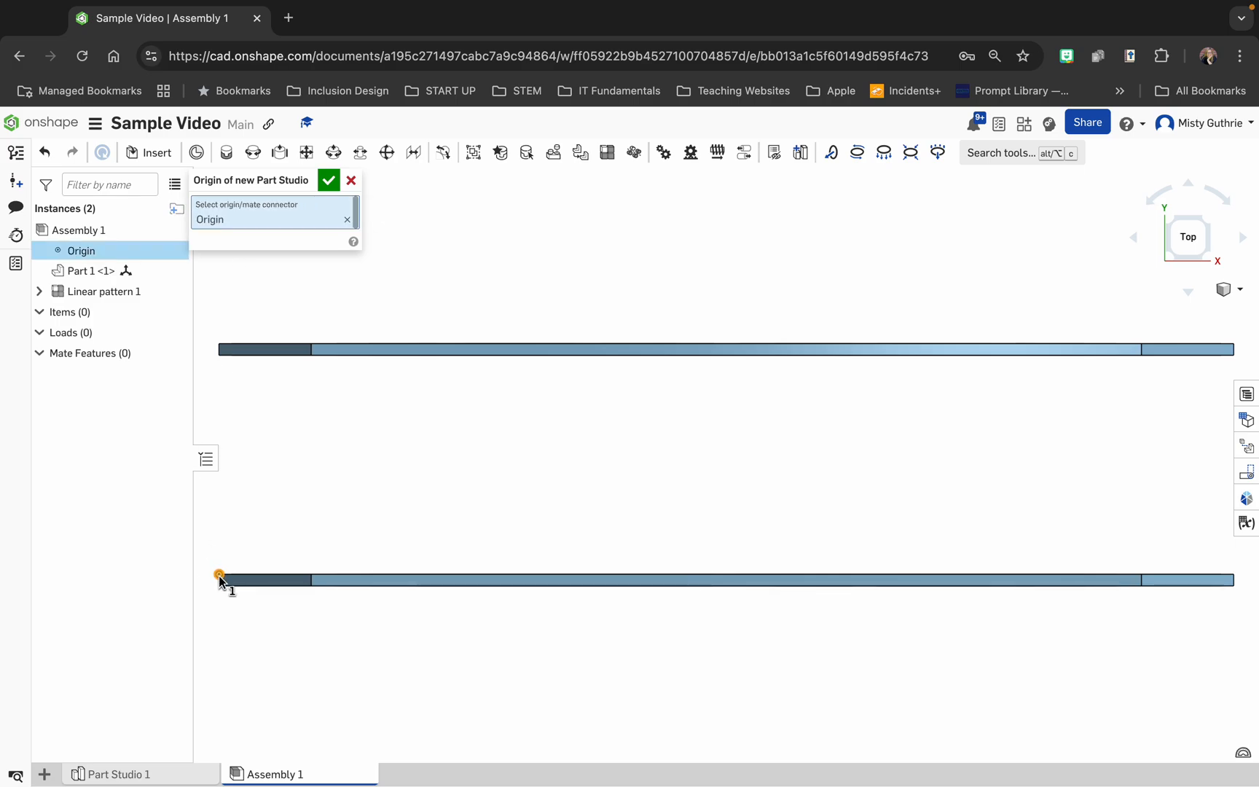
click(329, 180)
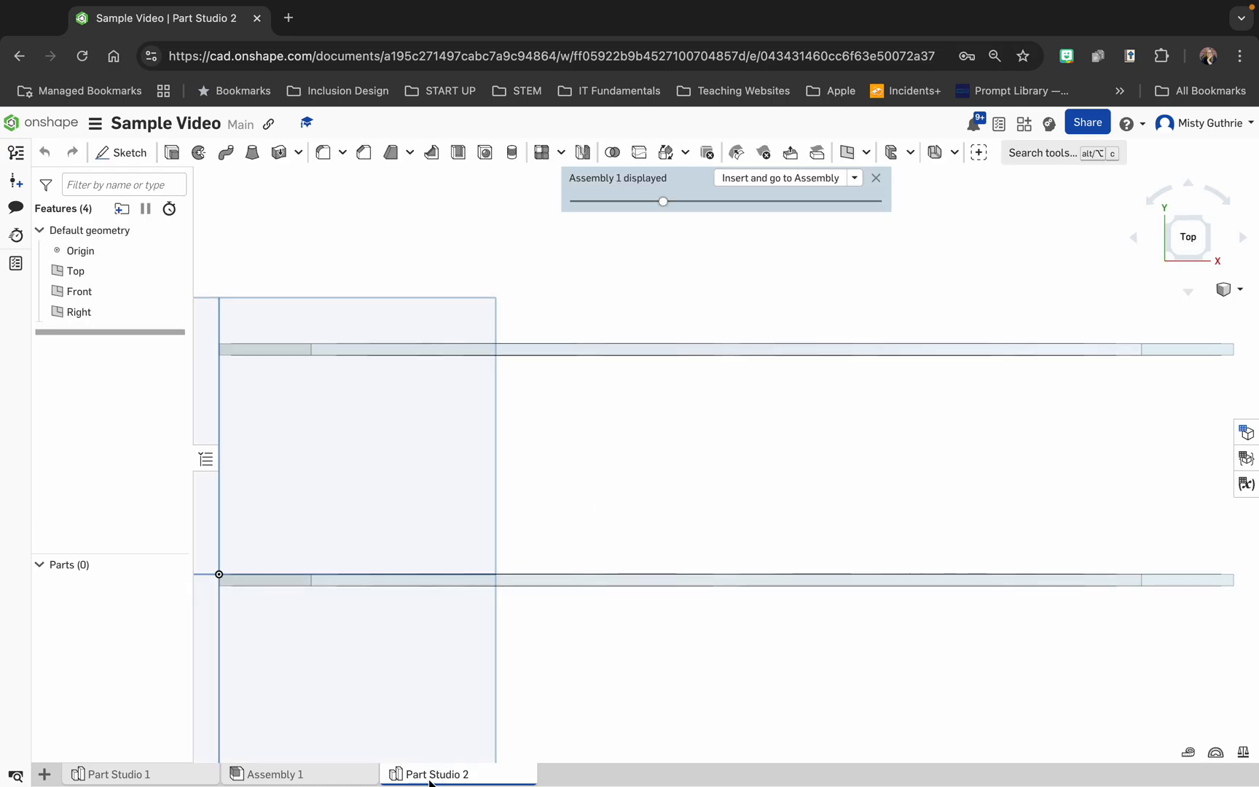
Rename Part Studio 1 as Truss
mouse_move(119, 777)
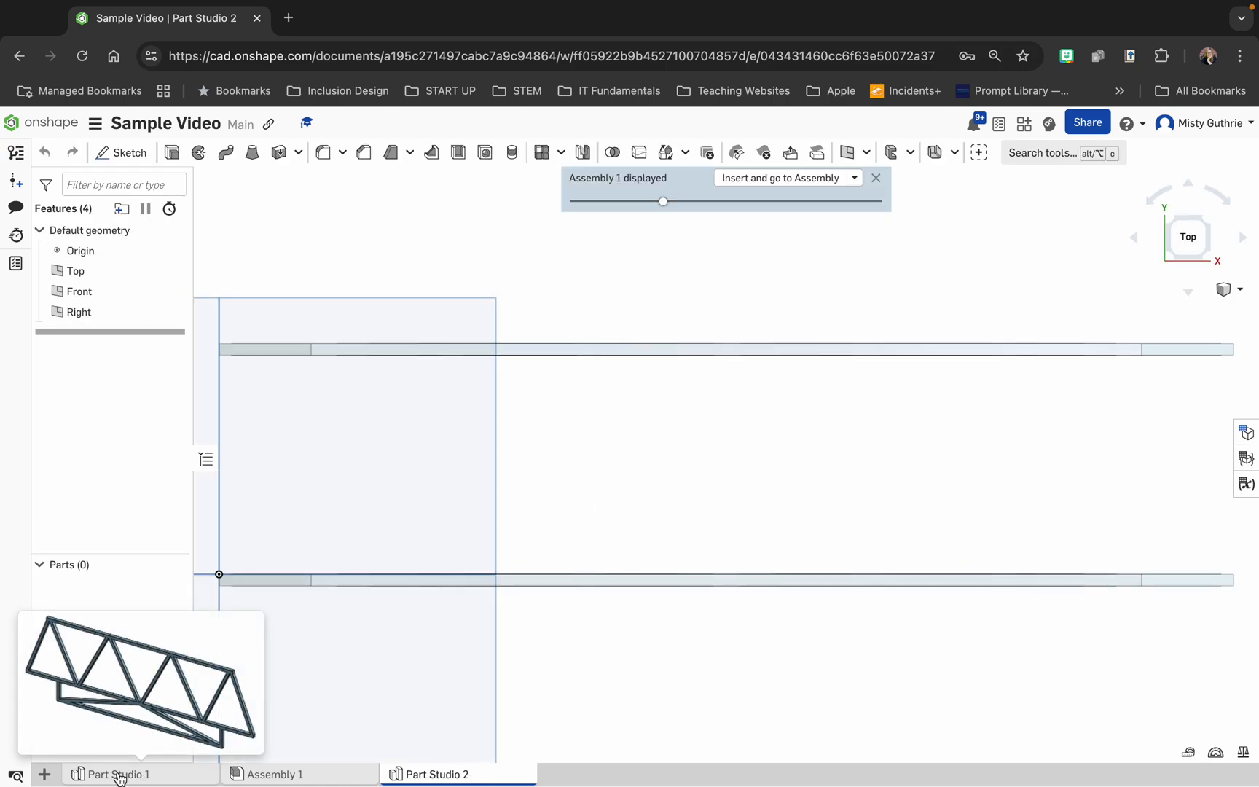
right_click(119, 777)
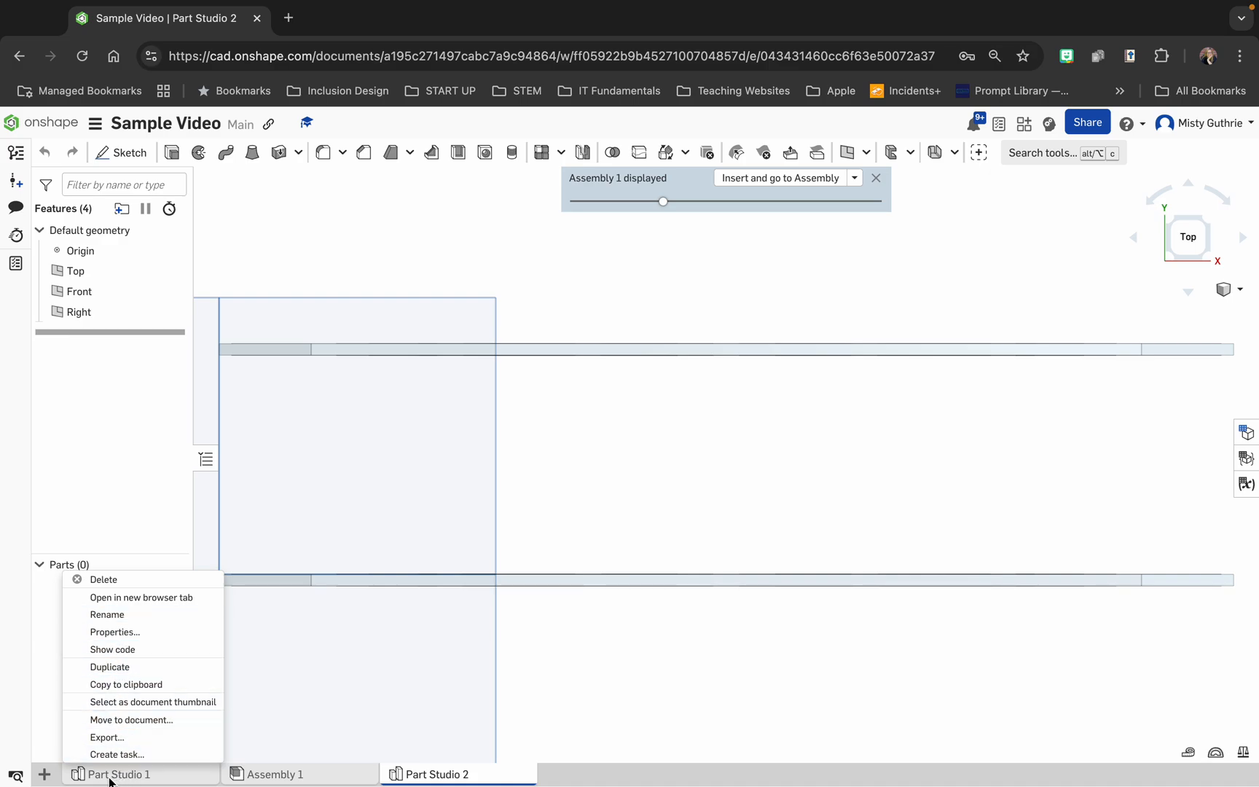
click(119, 615)
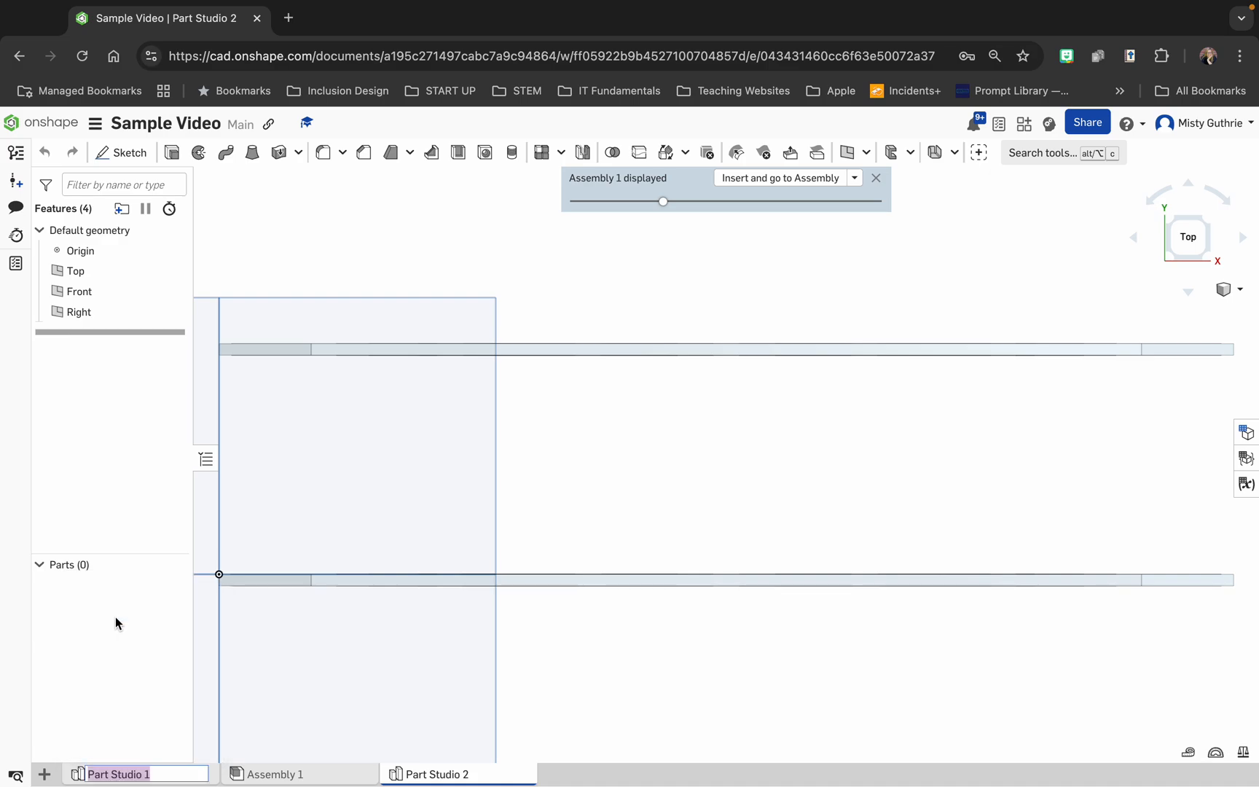
text(Truss)
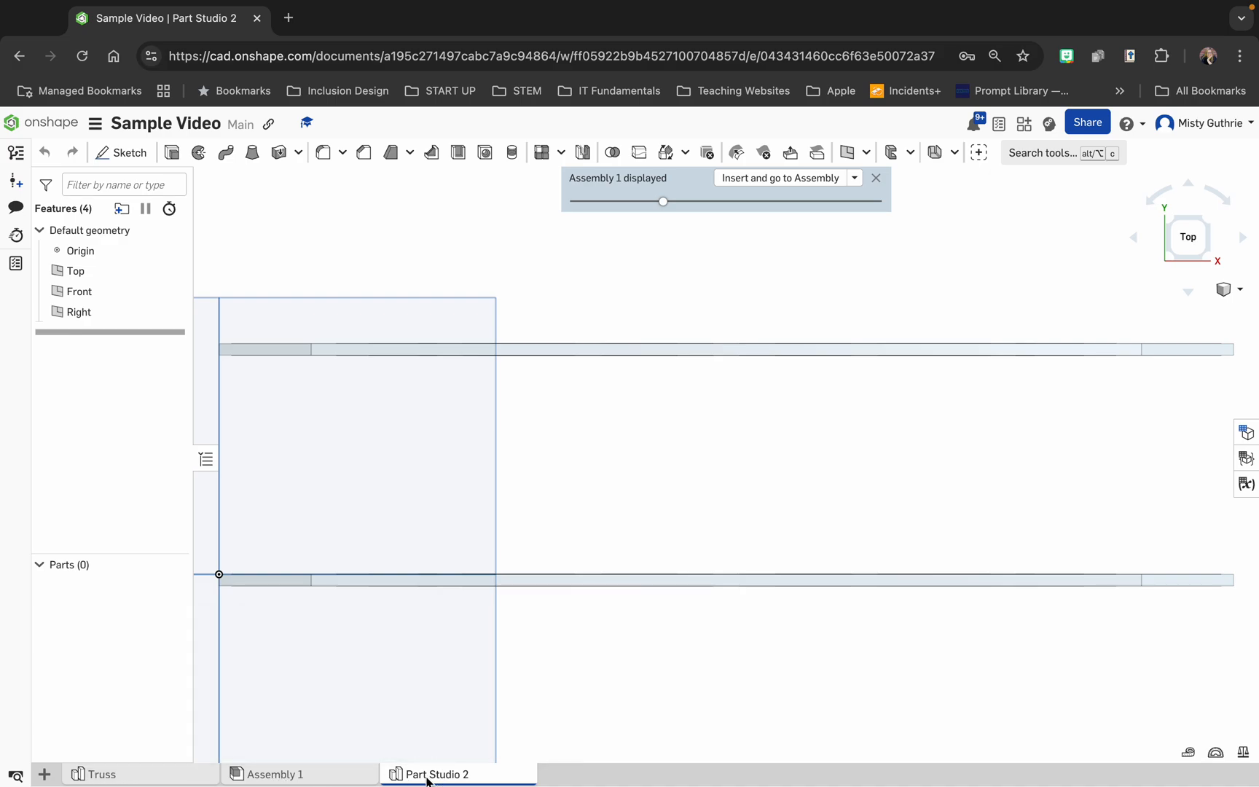
Rename Part Studio 2 as Lateral Bracing (Top)
mouse_move(412, 764)
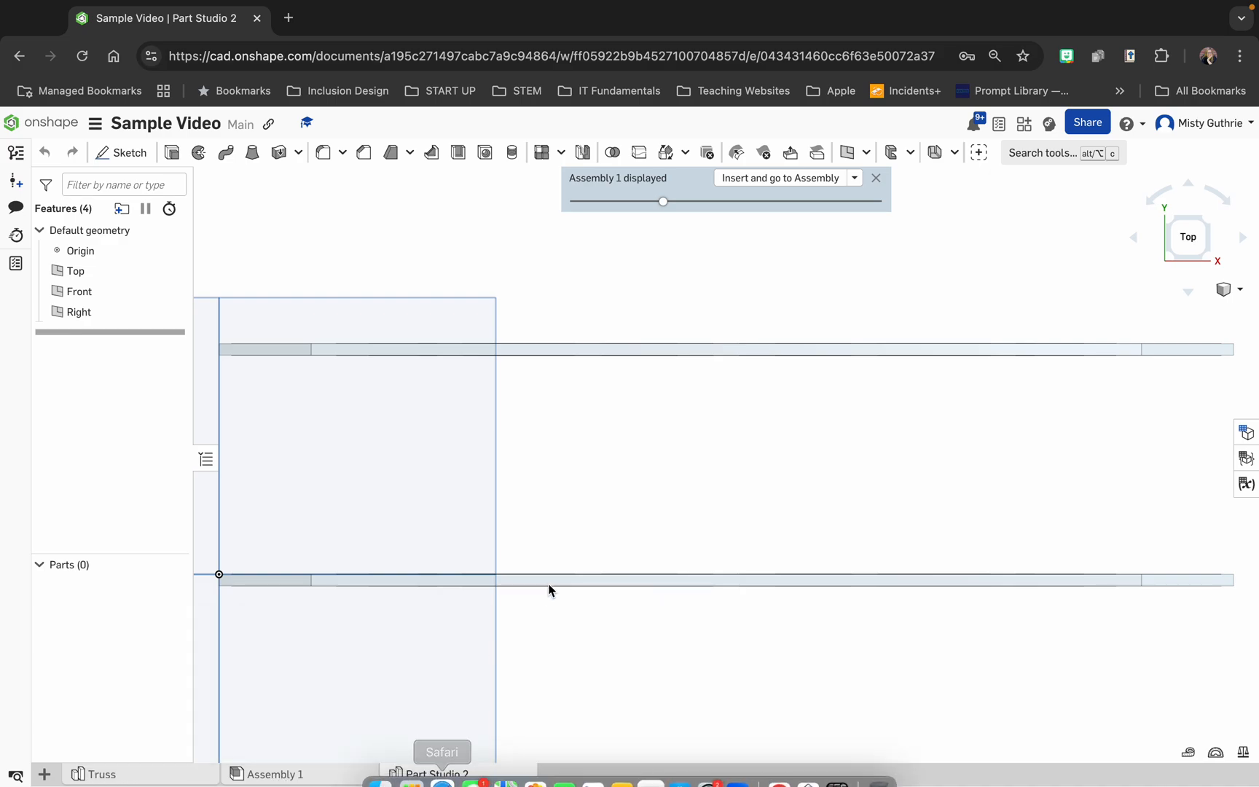
right_click(444, 778)
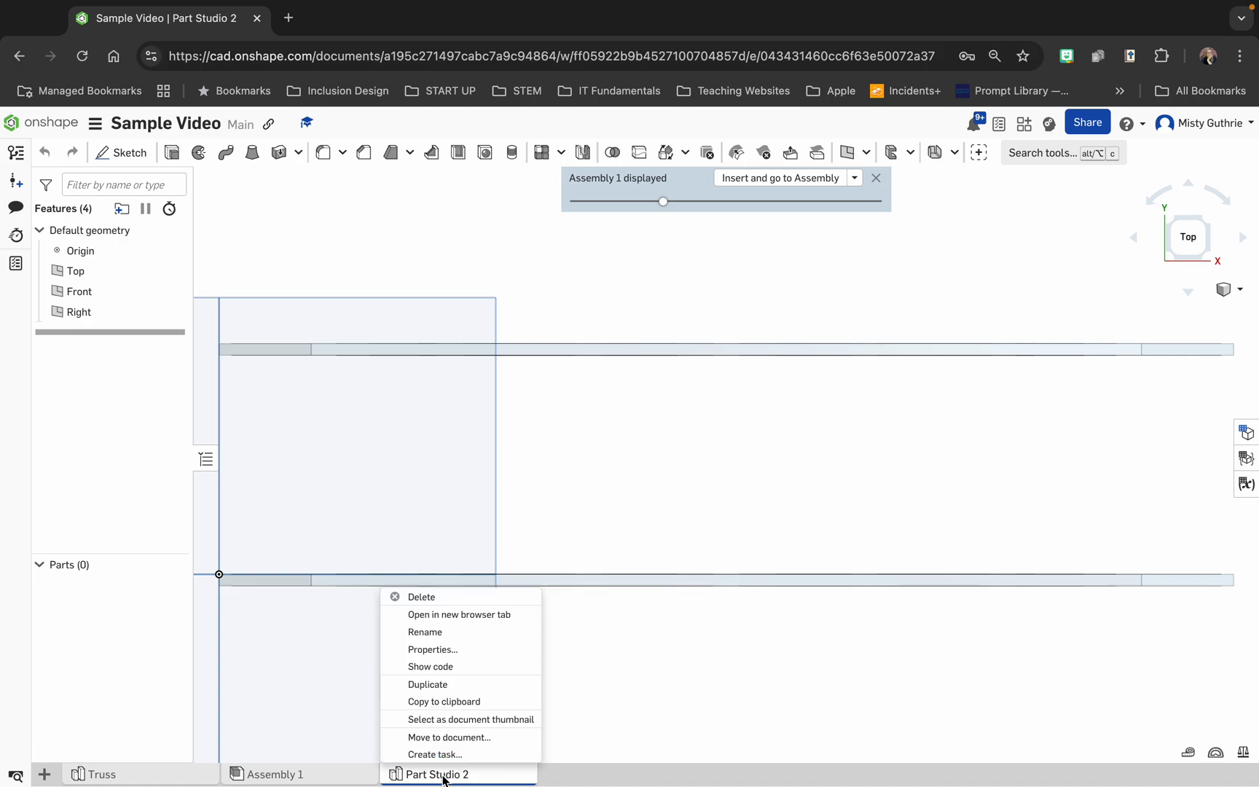
click(432, 636)
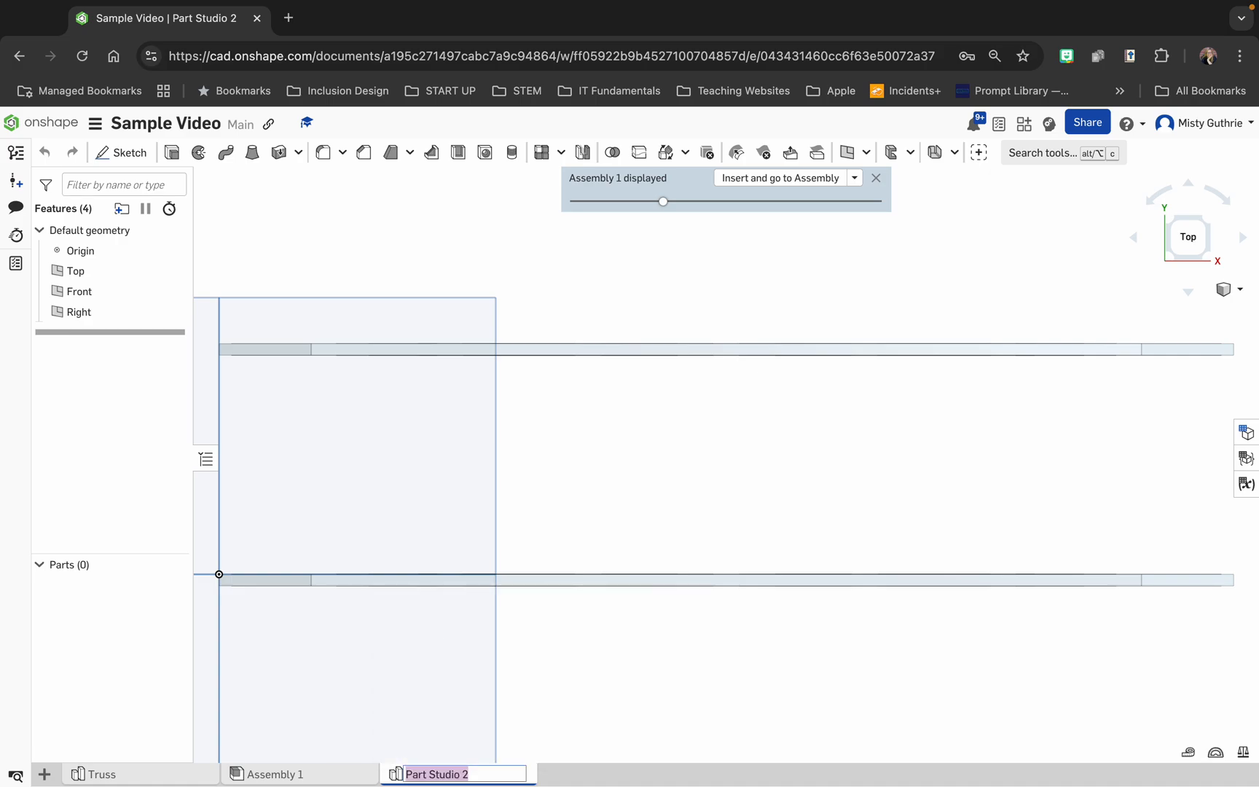
text(Lateral Bracing)
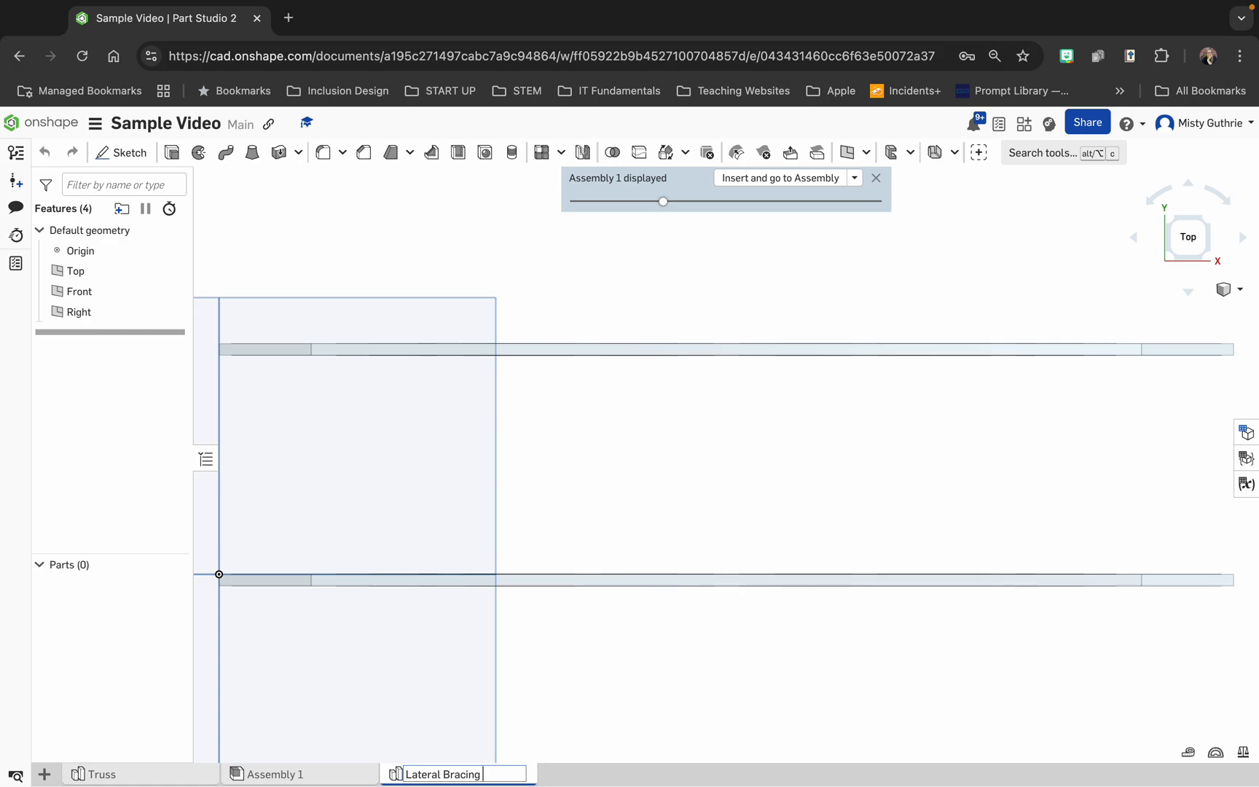
text( (Top)
key(Return)
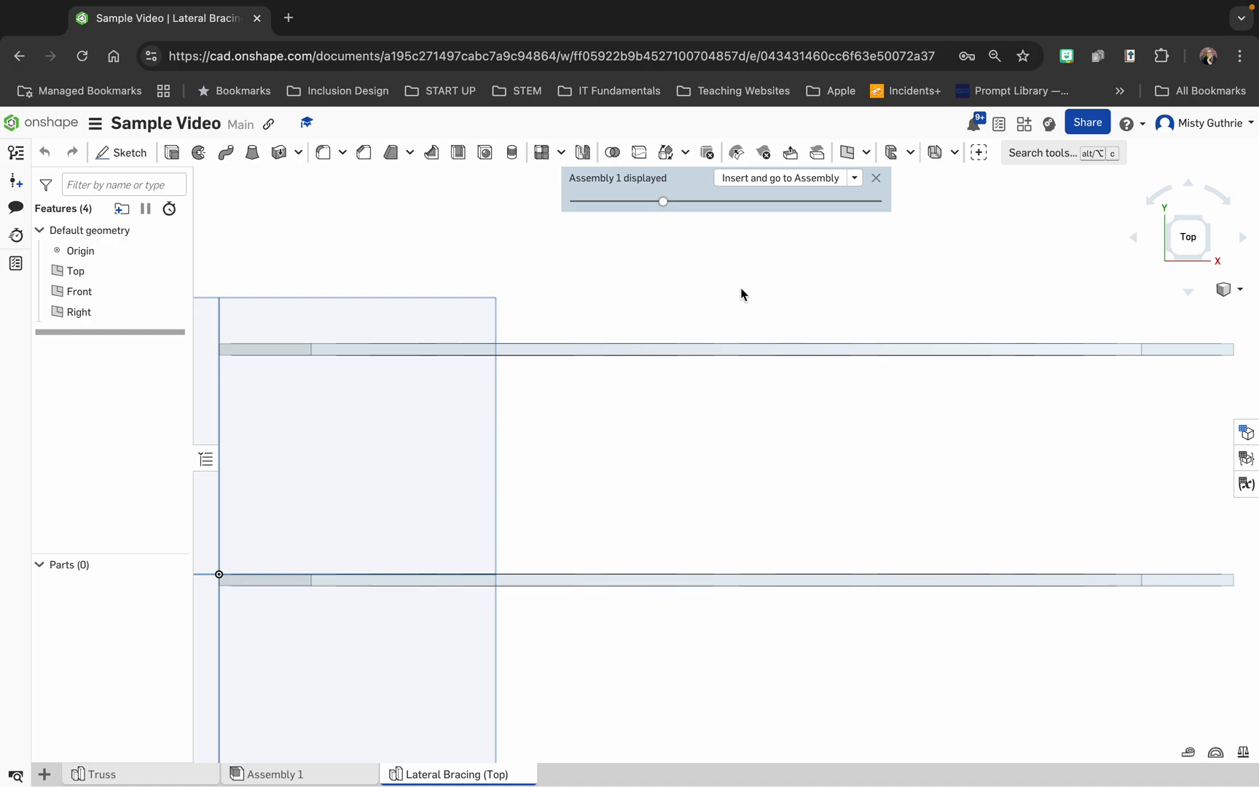
Start a sketch on the upper face of the rear truss's top bar and view it from the top
click(1190, 295)
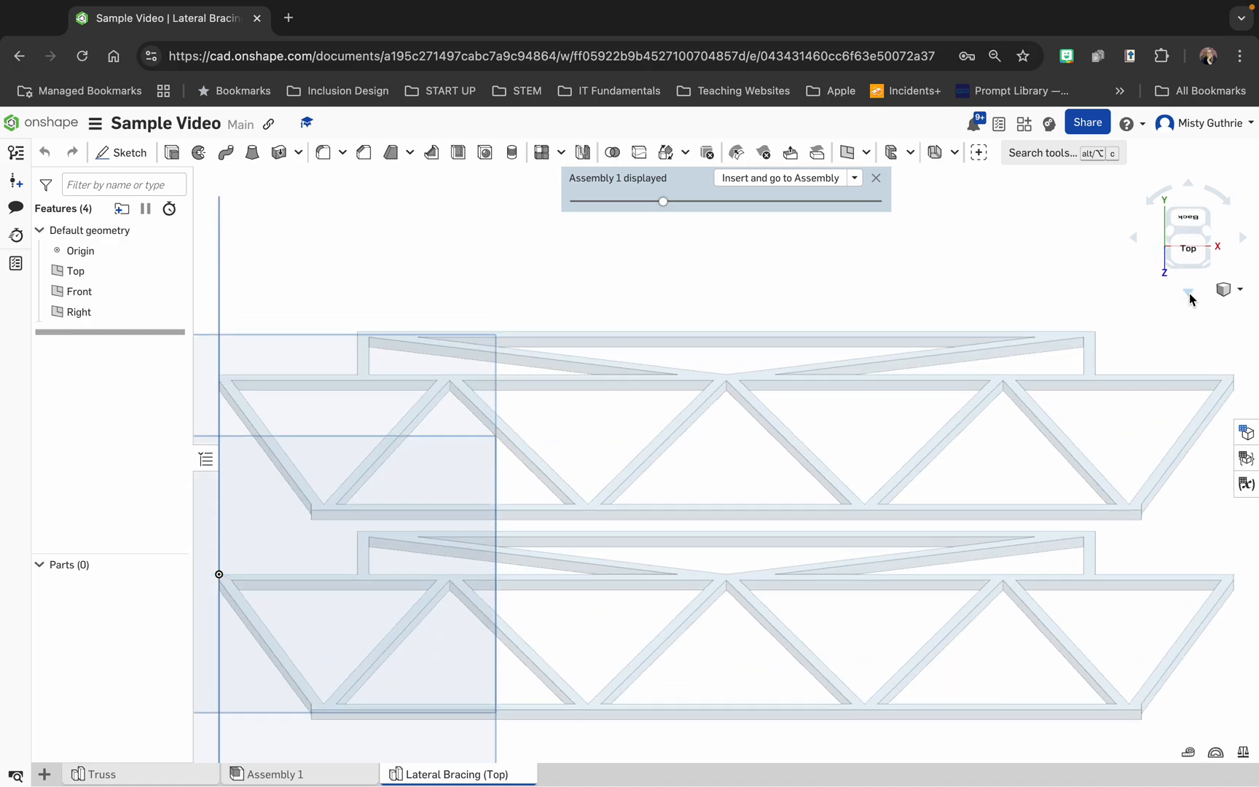
click(1188, 184)
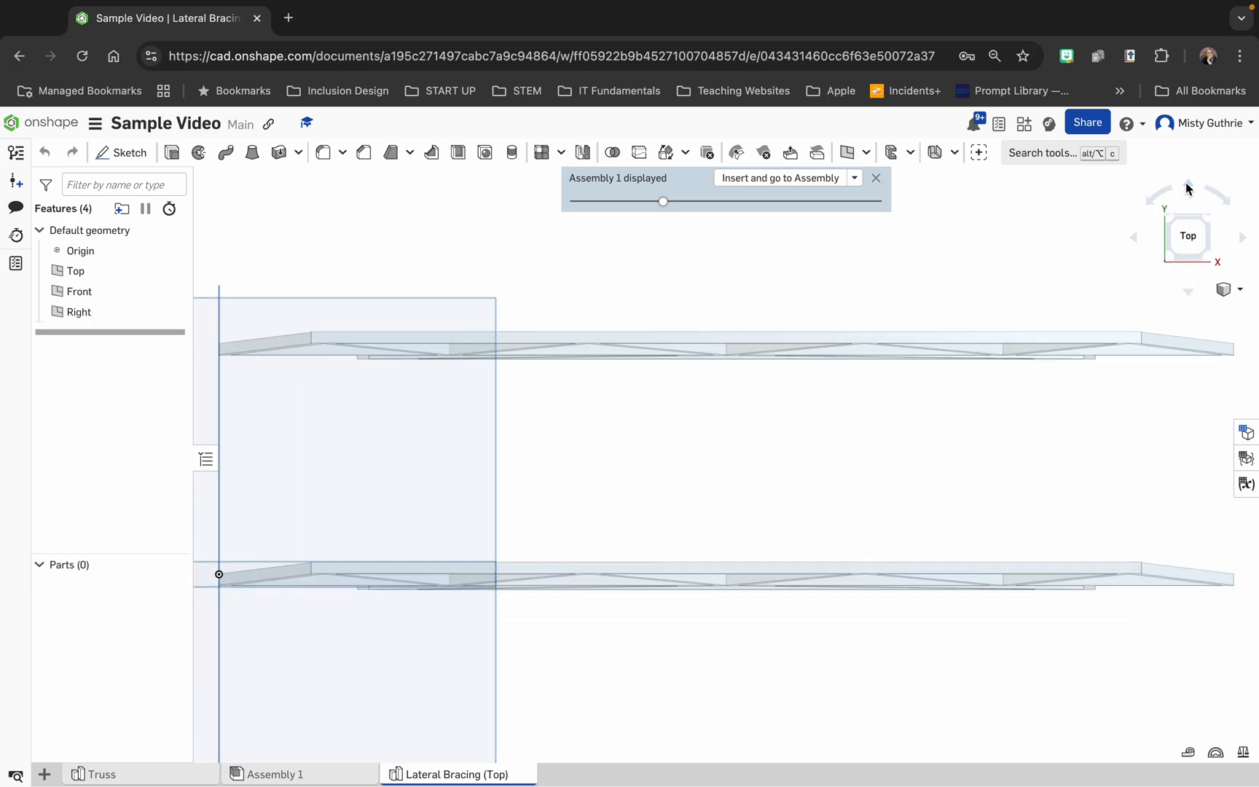
click(1186, 183)
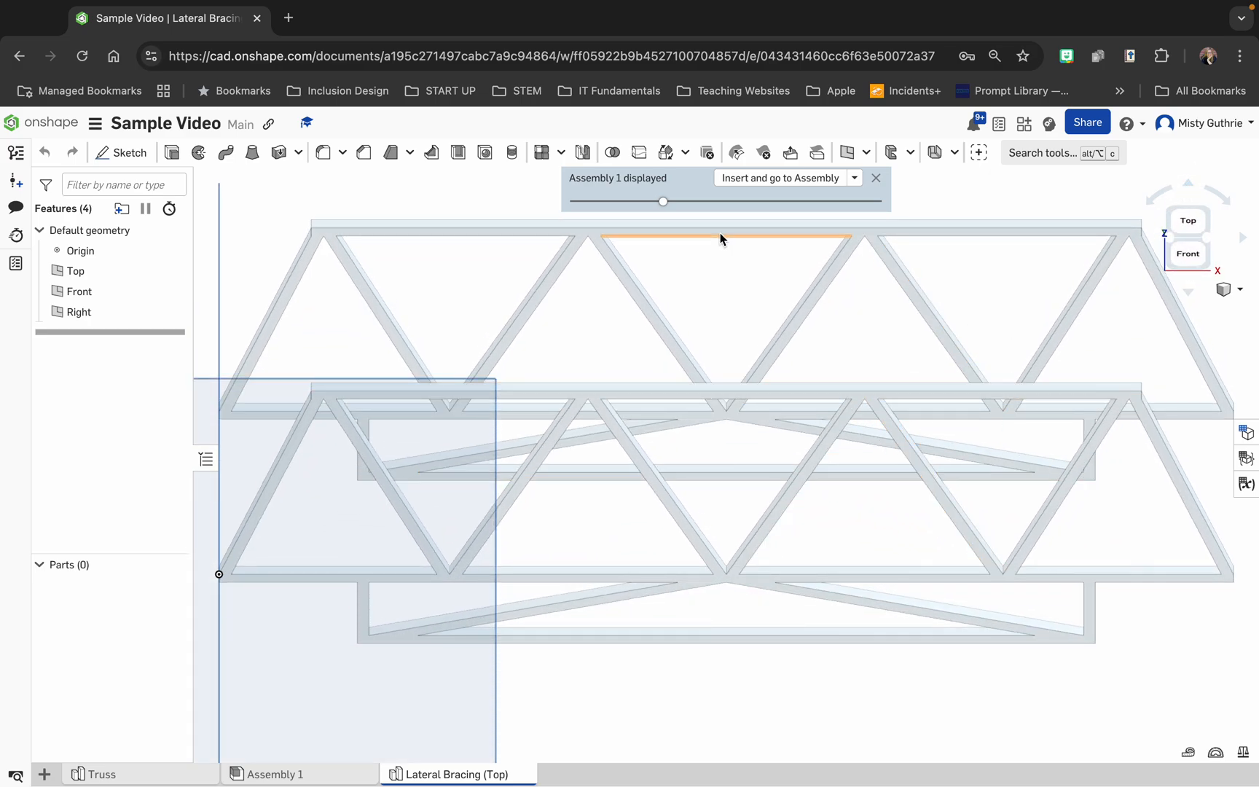
mouse_move(660, 204)
mouse_down()
mouse_move(607, 202)
mouse_move(739, 211)
mouse_move(815, 191)
mouse_move(602, 204)
mouse_move(674, 209)
mouse_up()
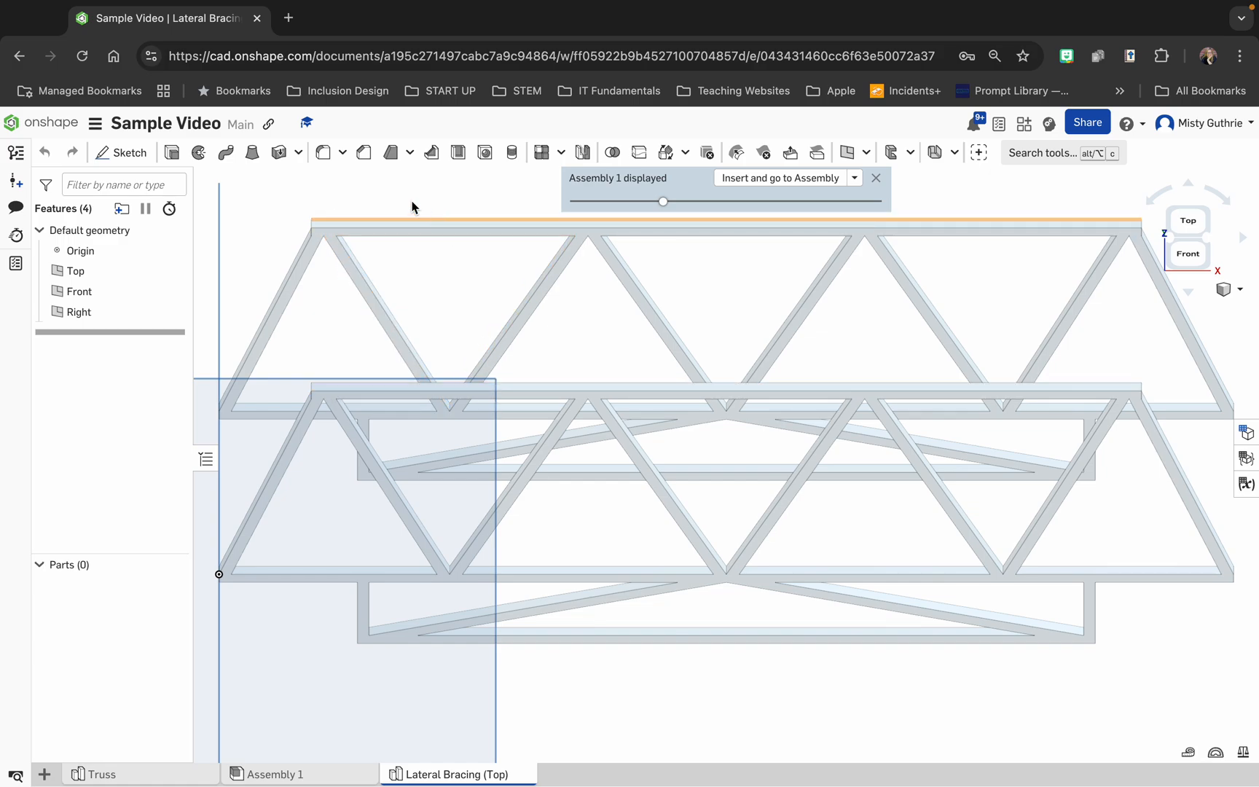
click(114, 154)
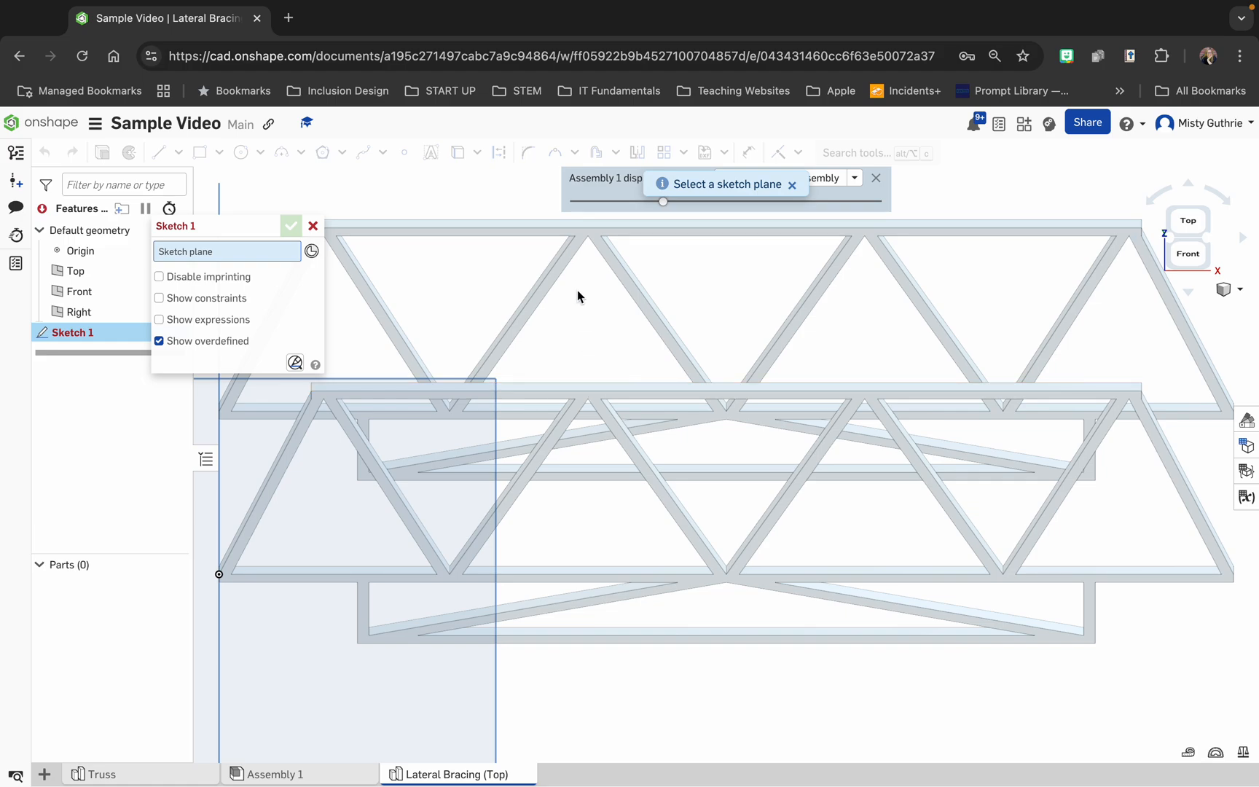
click(569, 222)
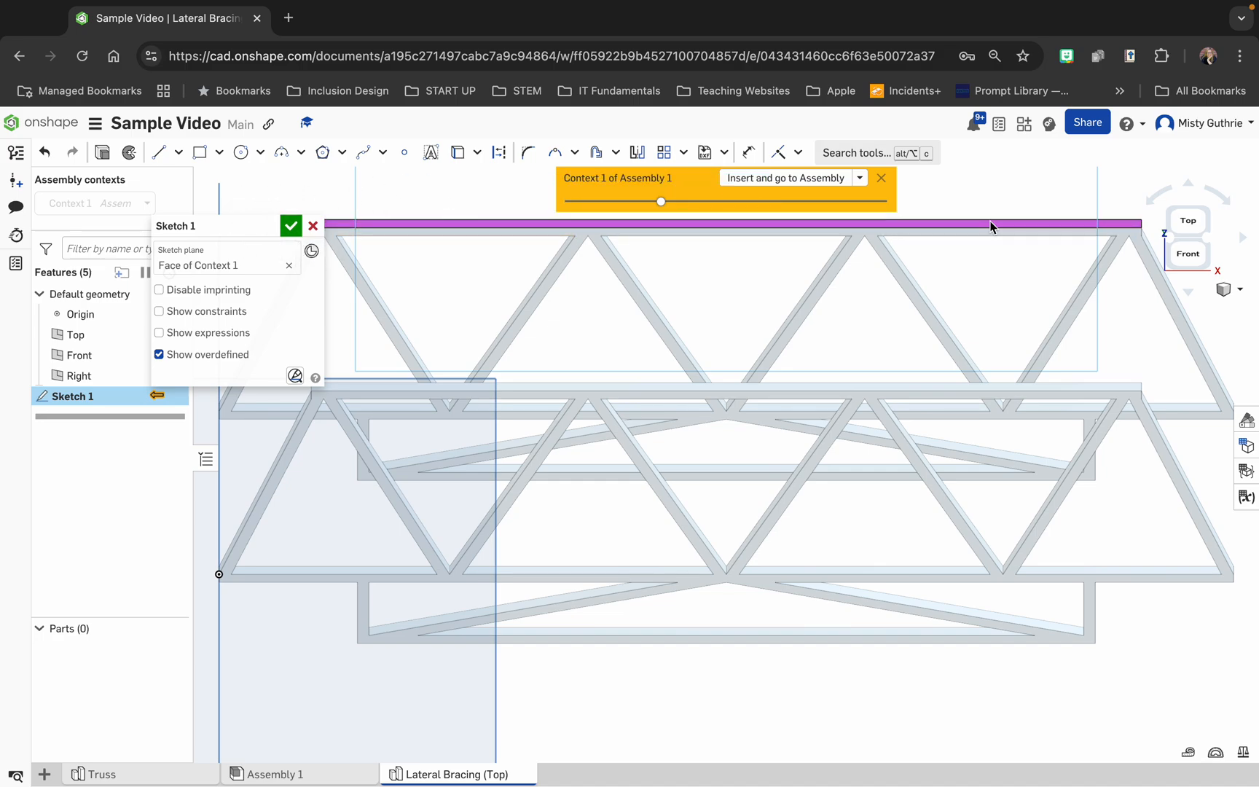
click(1189, 220)
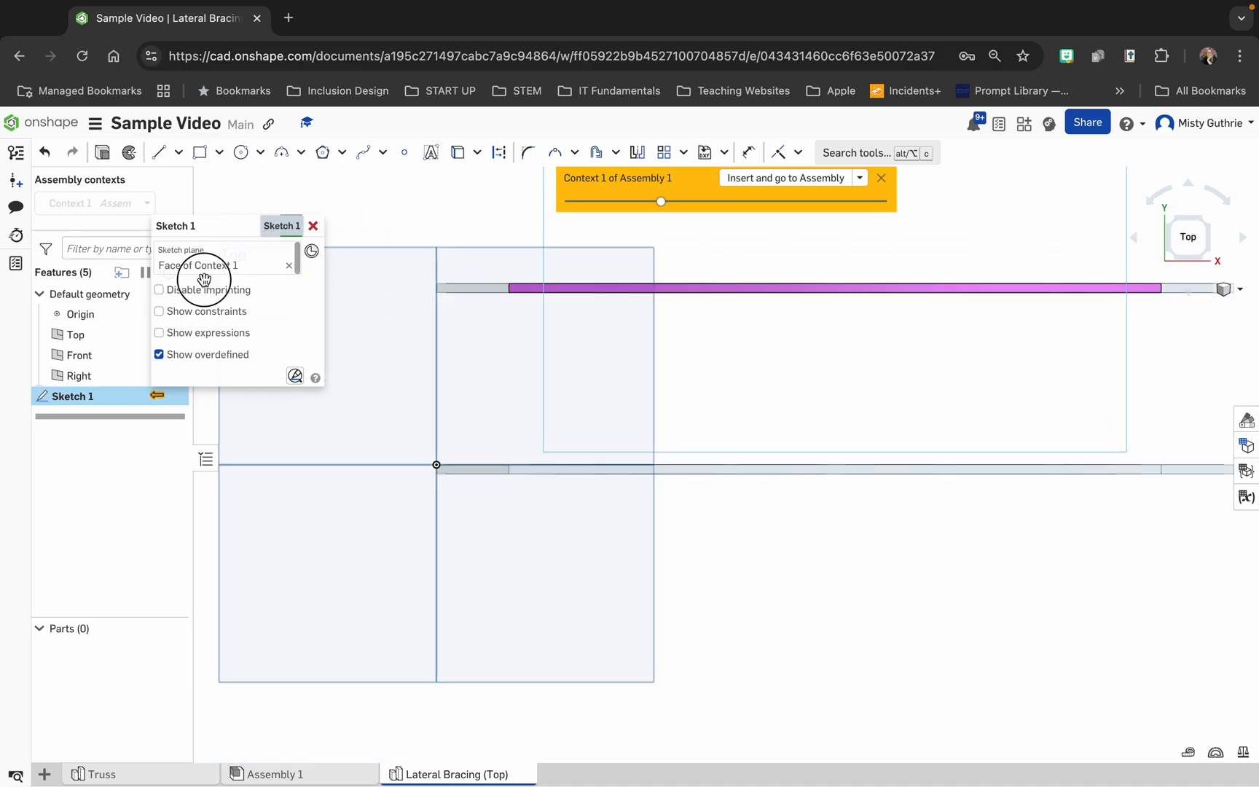
mouse_move(222, 222)
mouse_down()
mouse_move(88, 407)
mouse_move(76, 489)
mouse_up()
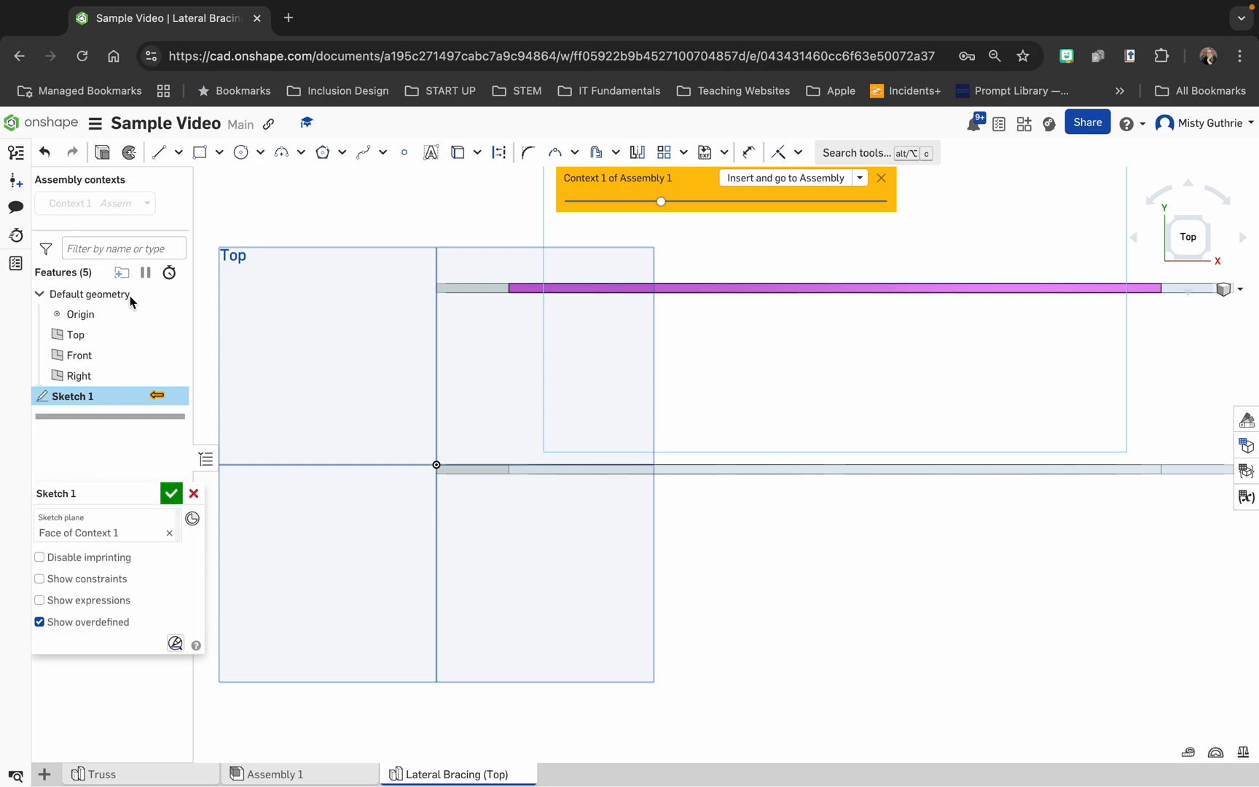
Sketch a corner rectangle about 0.19 by 2.65 in from the left outer corner of the rear truss's top bar across to the front truss
click(202, 155)
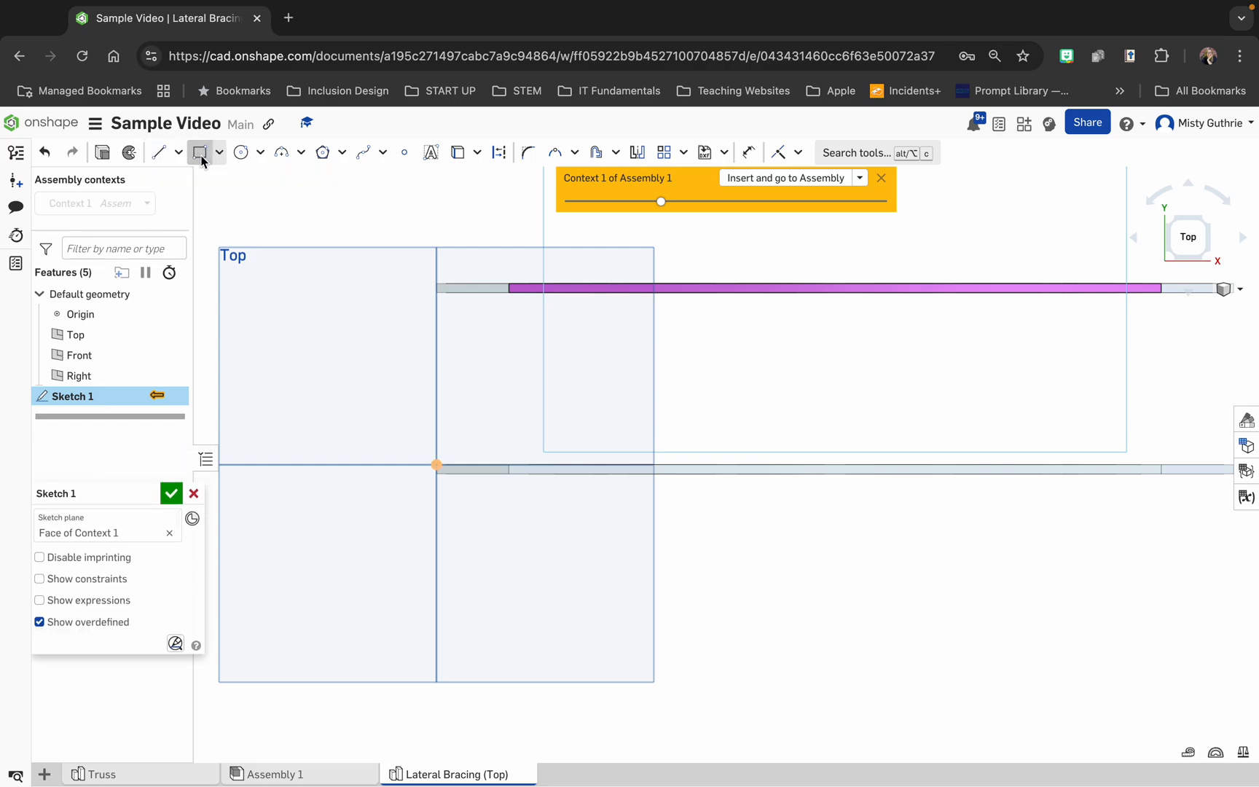
click(509, 284)
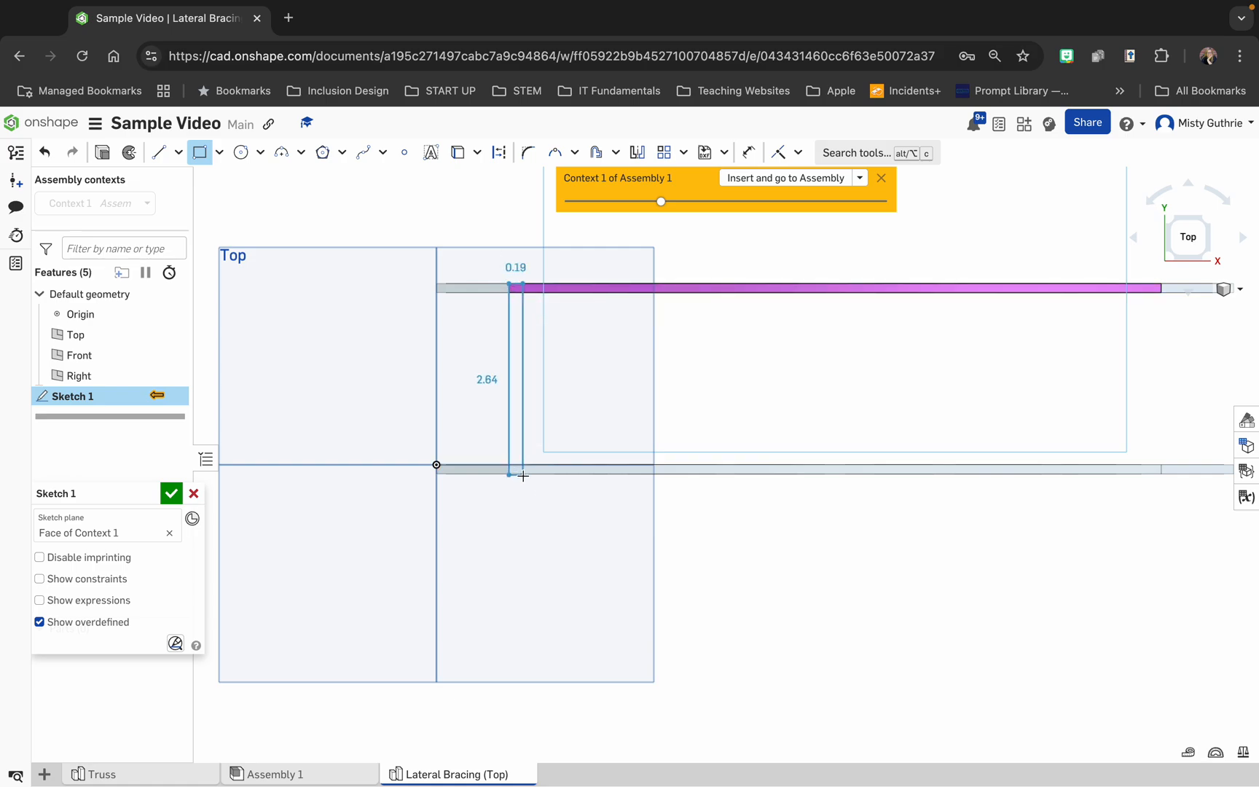
click(523, 476)
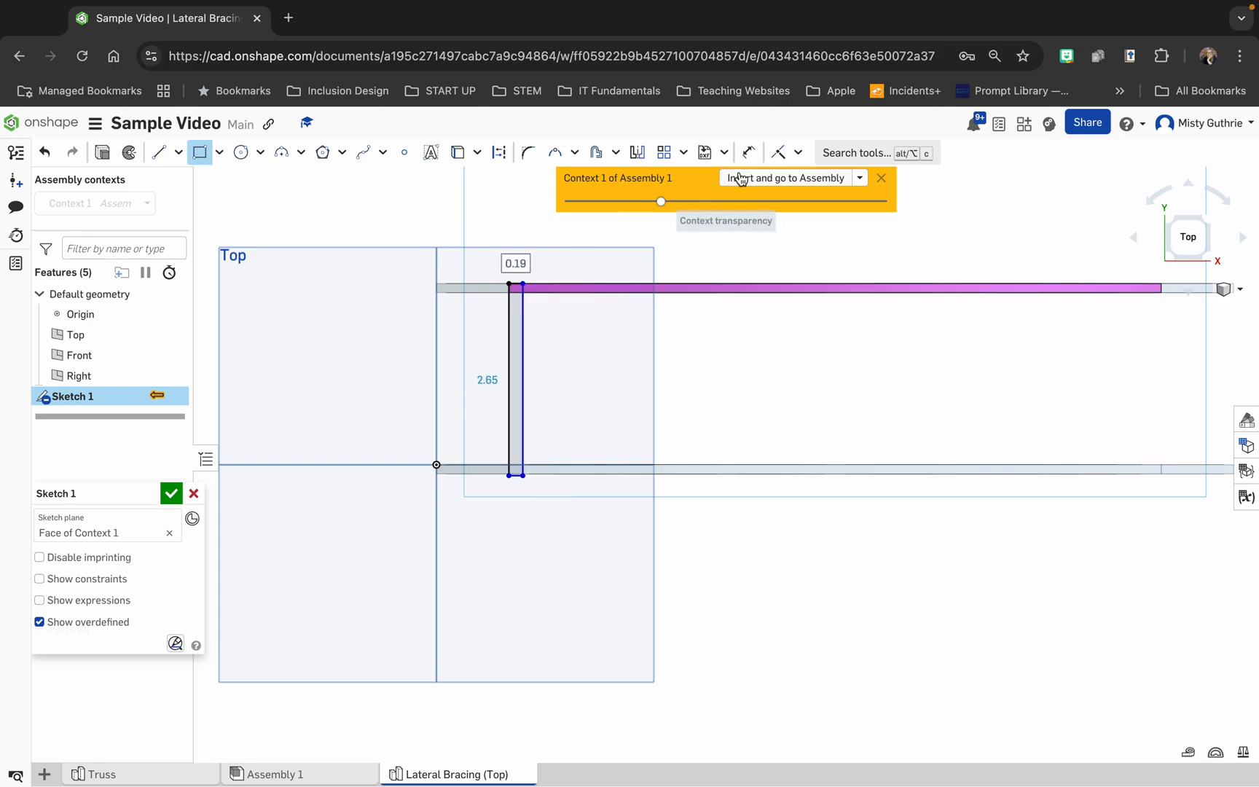
Dimension the rectangle's long side as 2.5 + (1/8) in
click(748, 151)
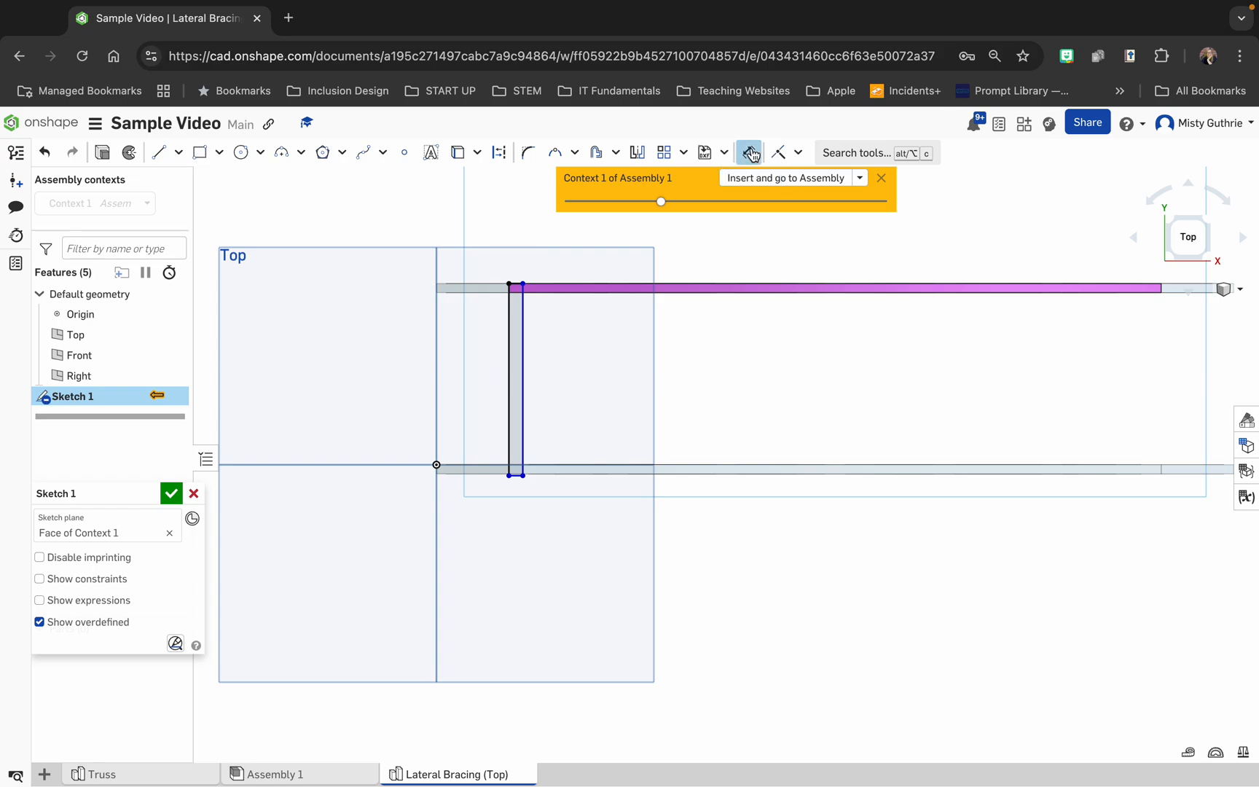
click(508, 365)
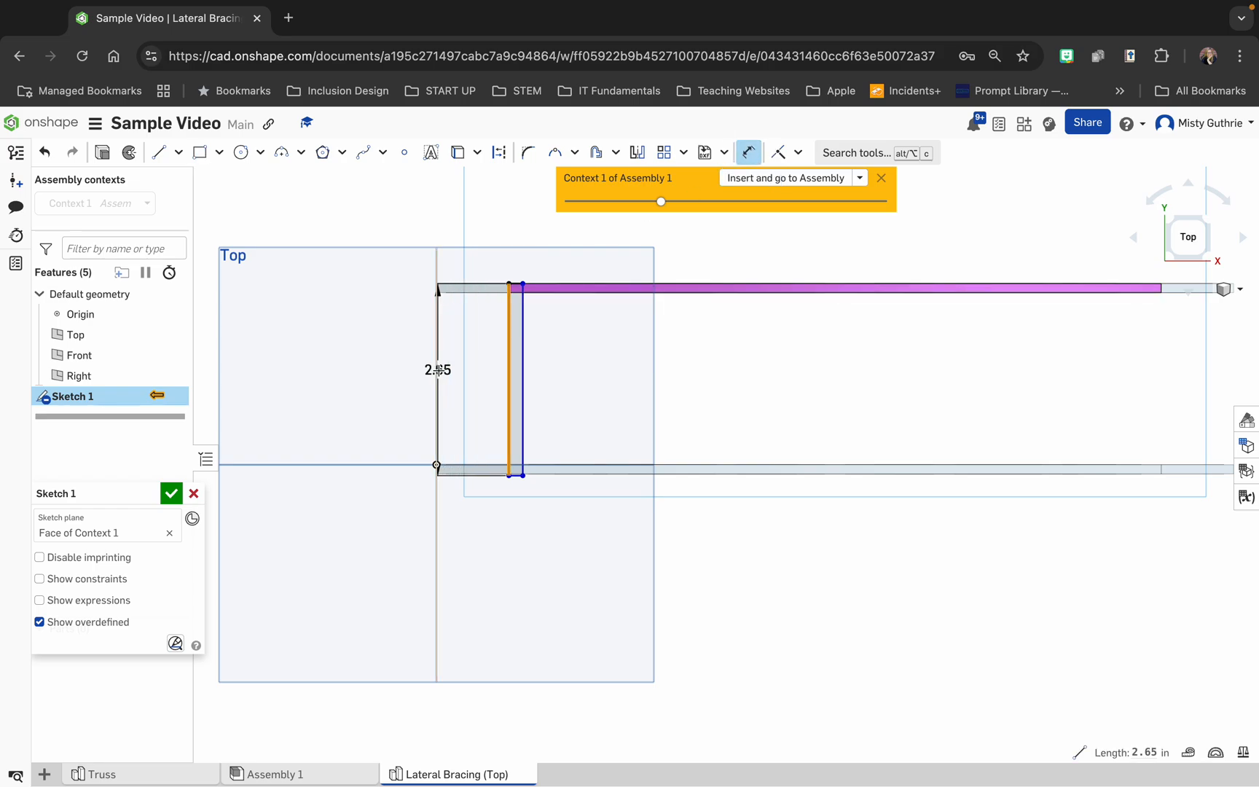
click(384, 376)
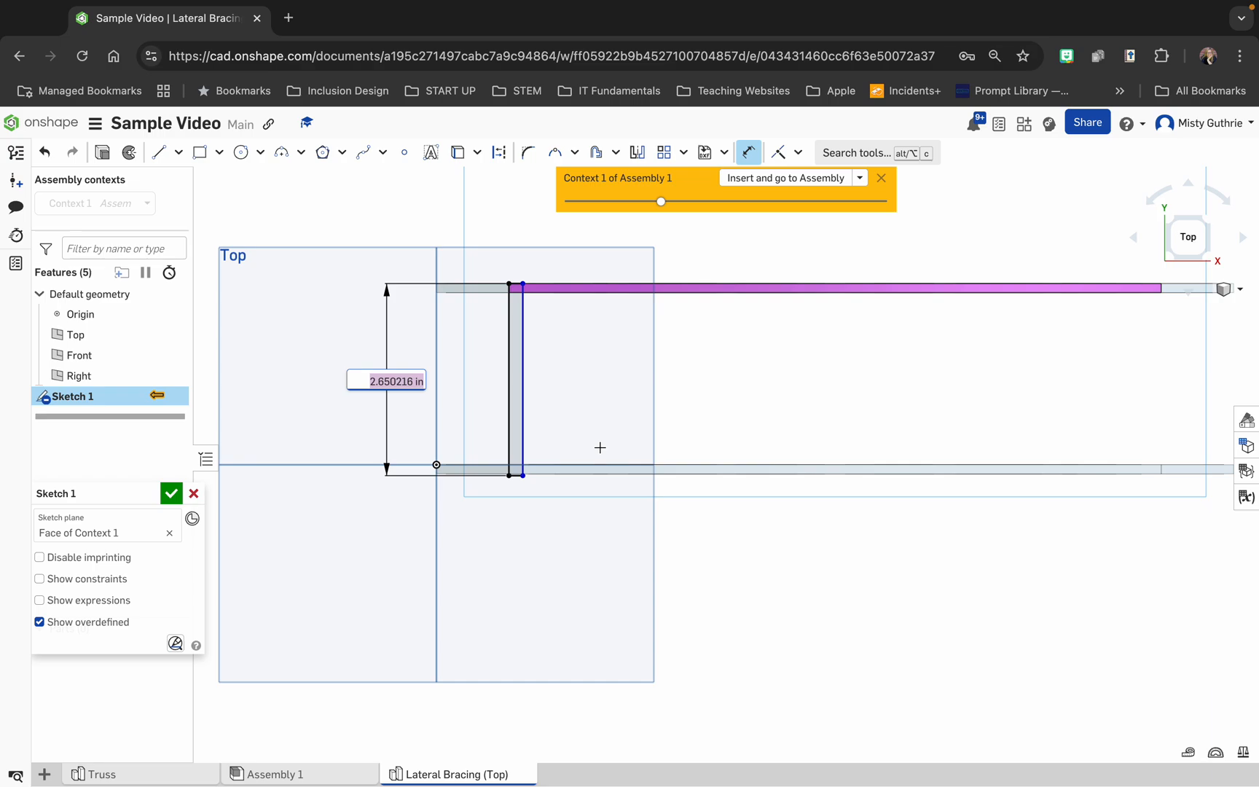
text(2)
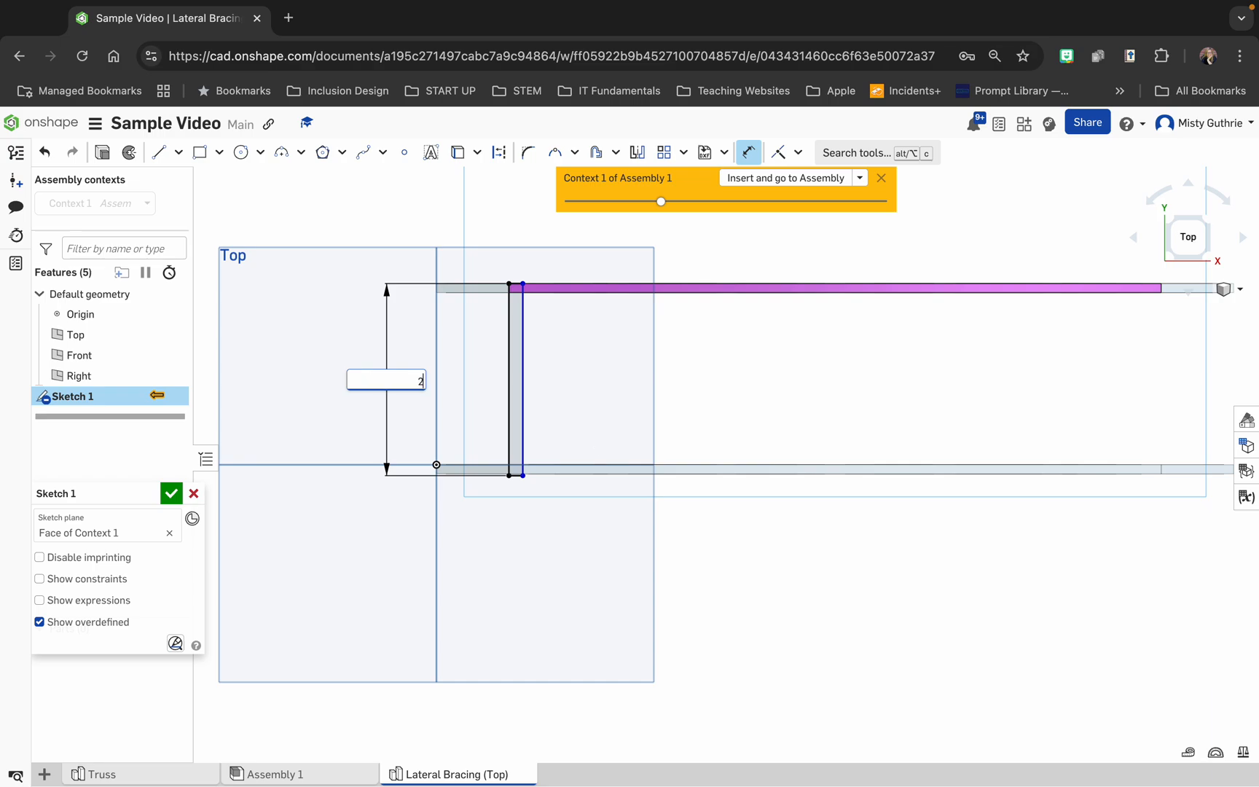
text(.5 + (1/8))
key(Return)
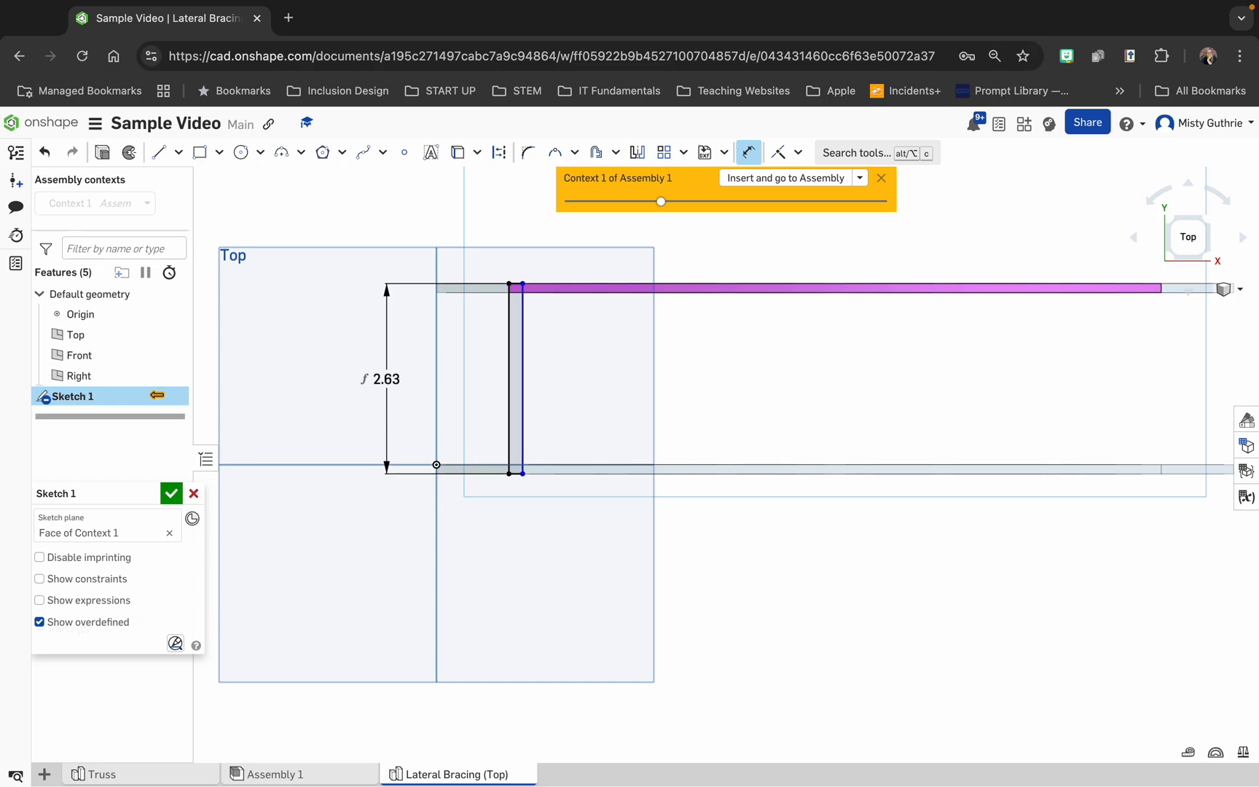
Dimension the rectangle's short side at the rear truss as 0.13 in
click(516, 285)
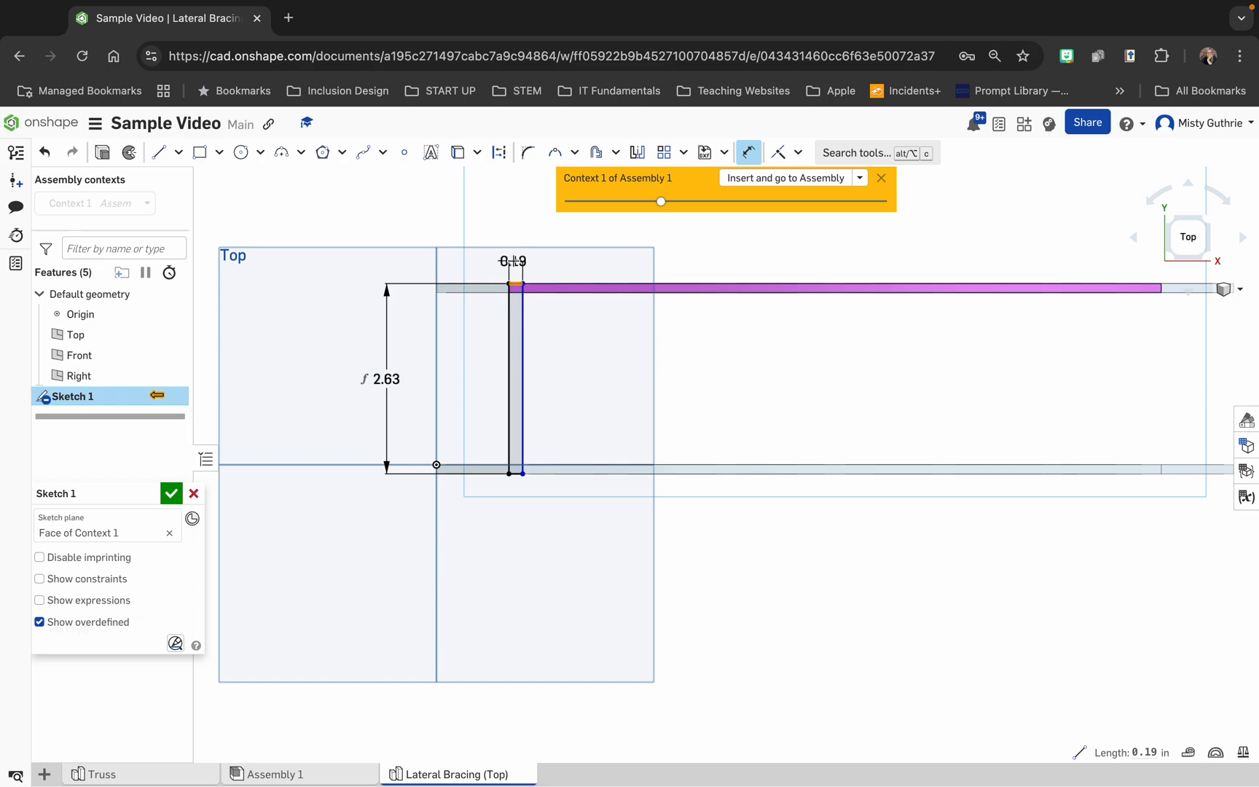
click(511, 264)
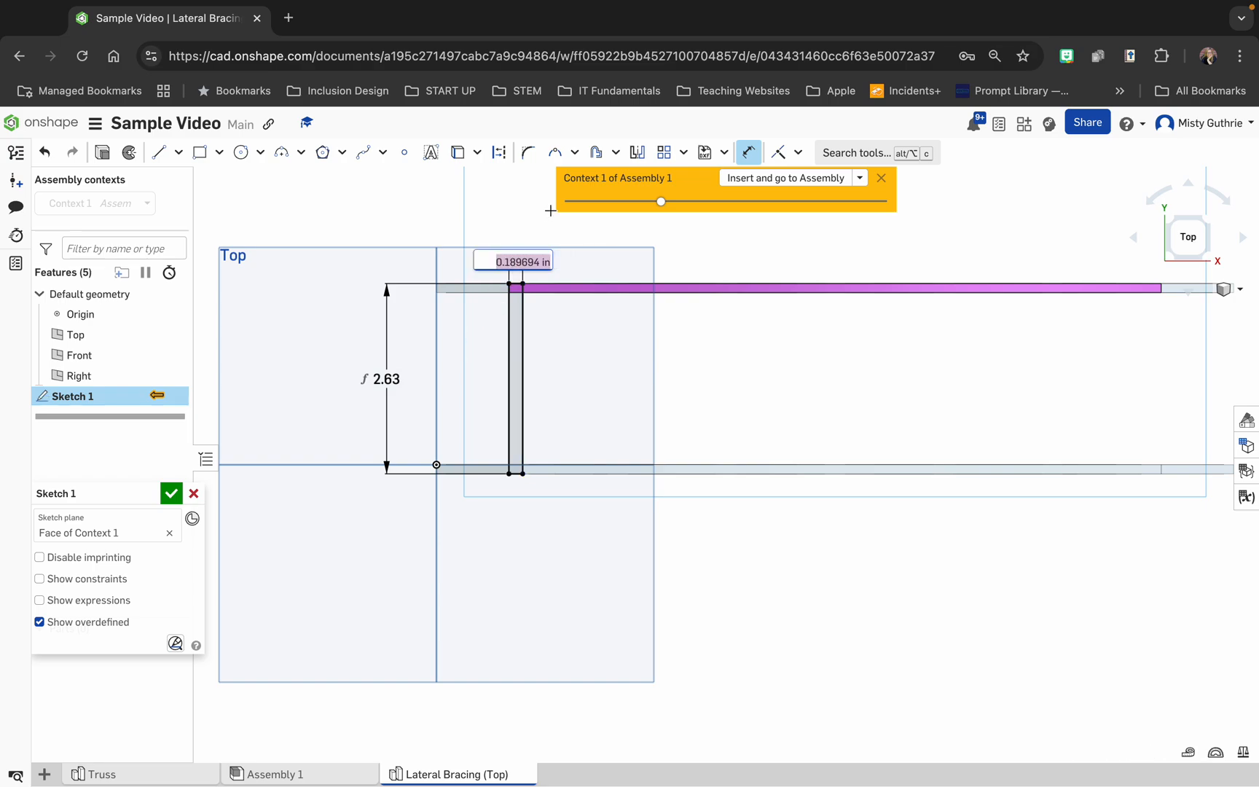
text(0.13)
key(Return)
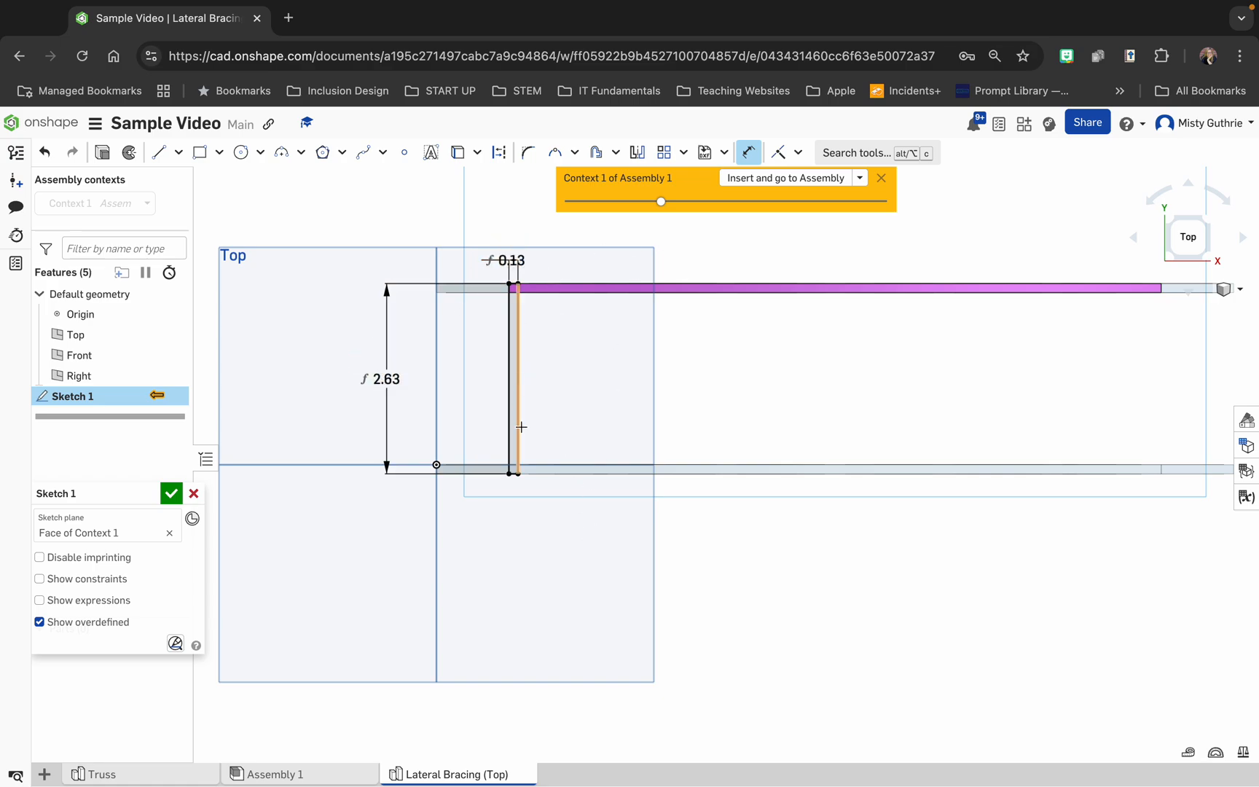
scroll(516, 318, up, 1)
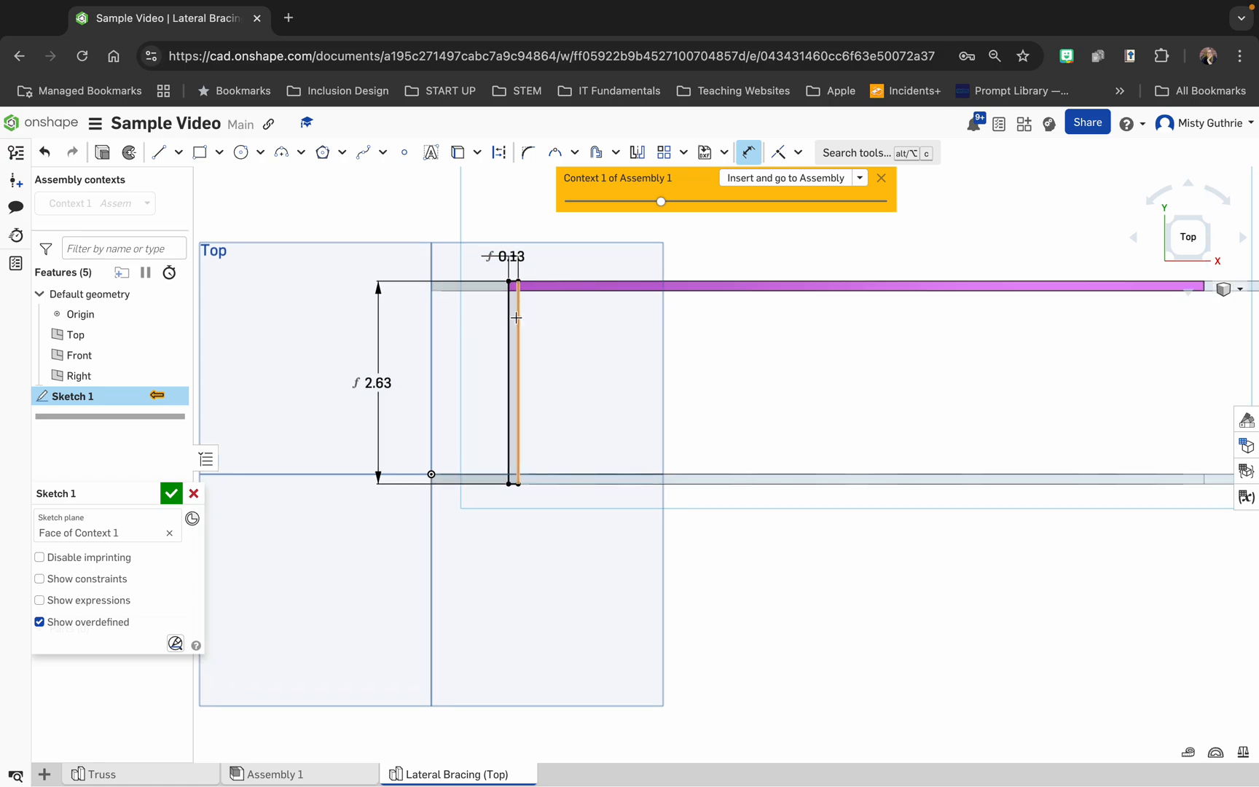
click(1192, 293)
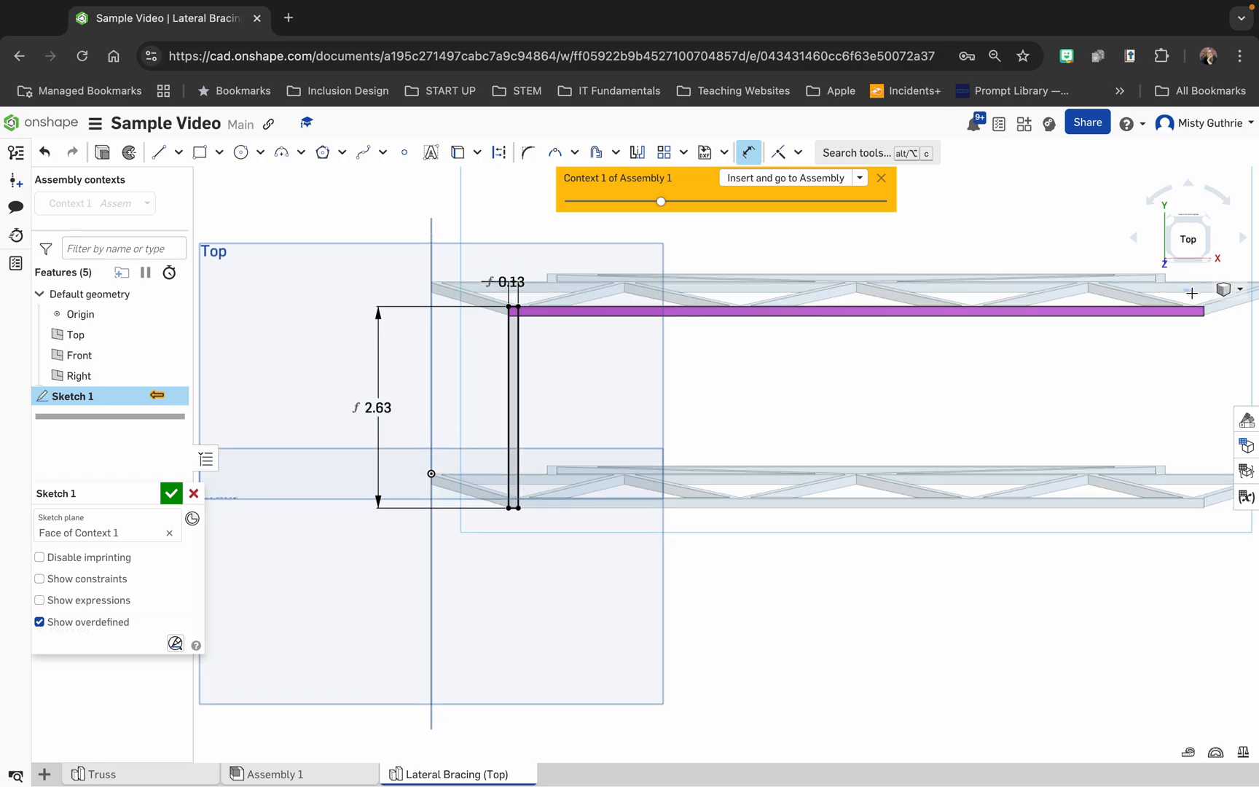
click(1187, 183)
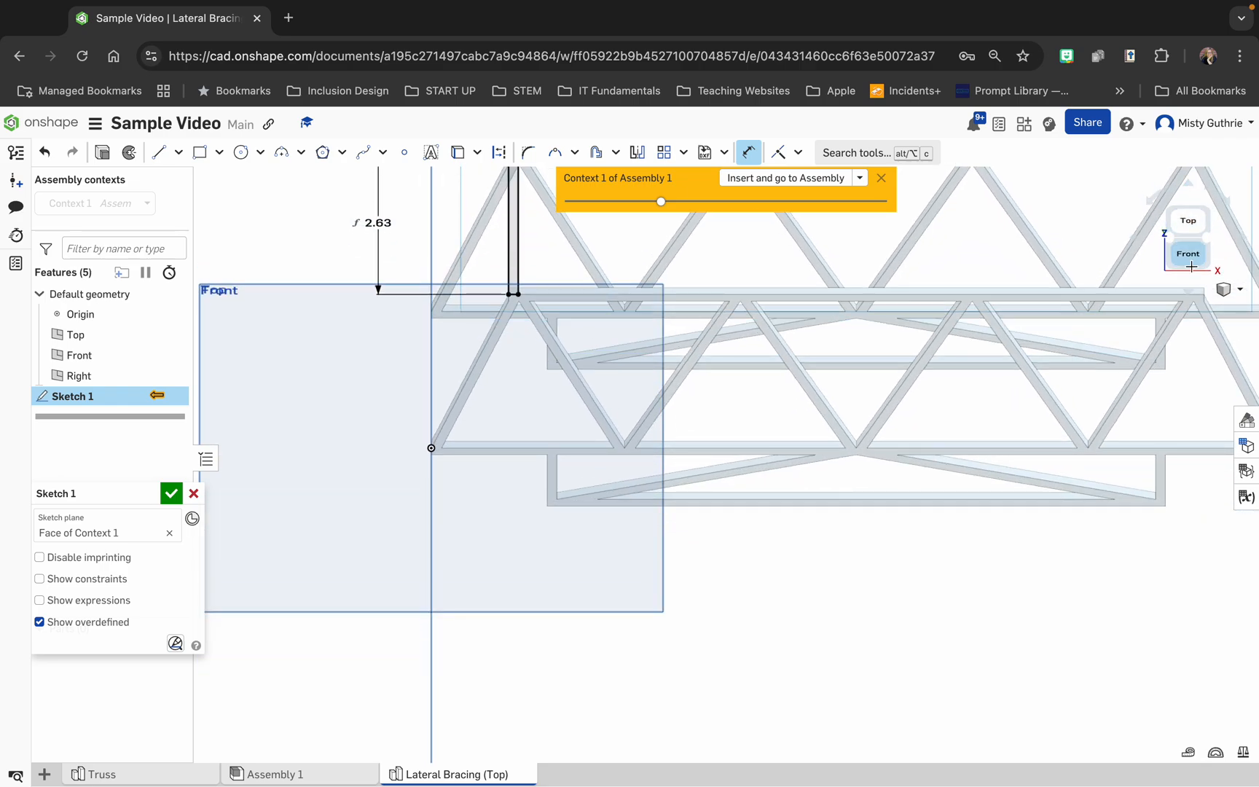
click(1188, 291)
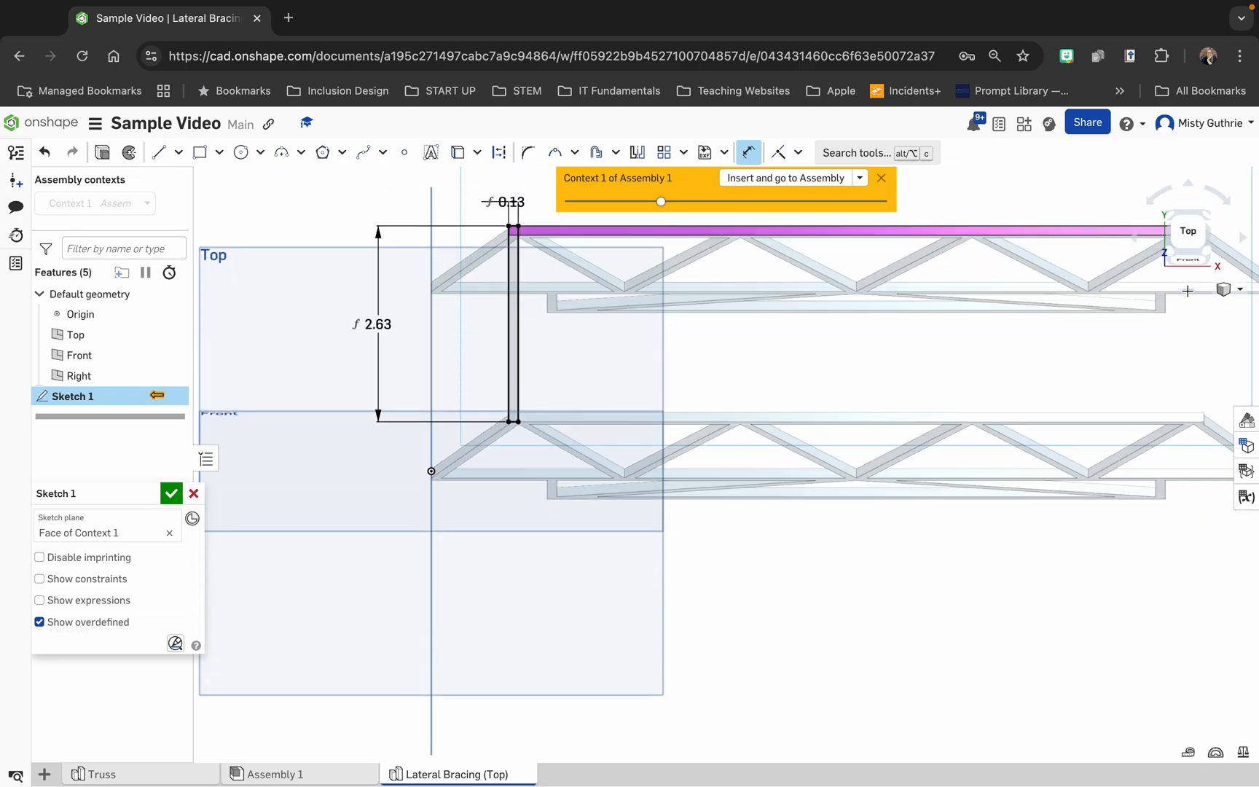
click(1188, 232)
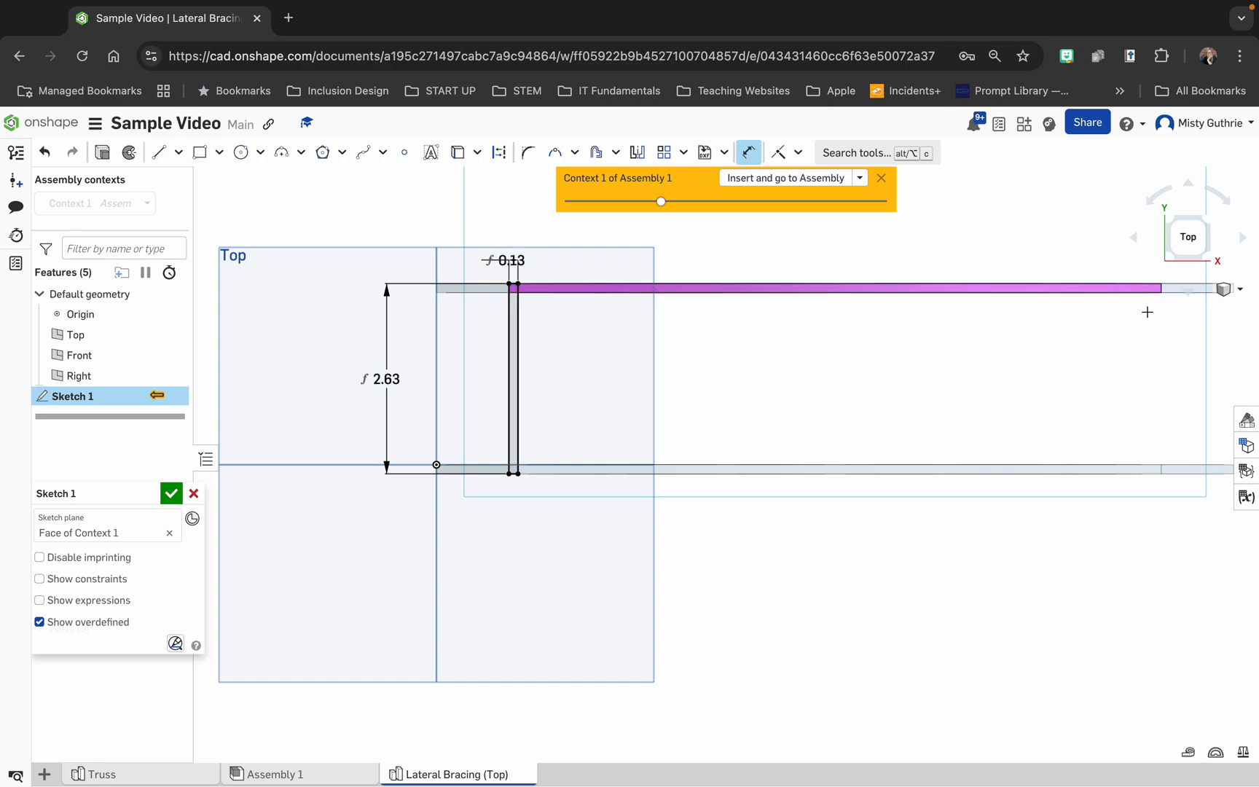
Start a linear sketch pattern of the crossbar's two long edges along the truss length, entering 5 instances
click(662, 154)
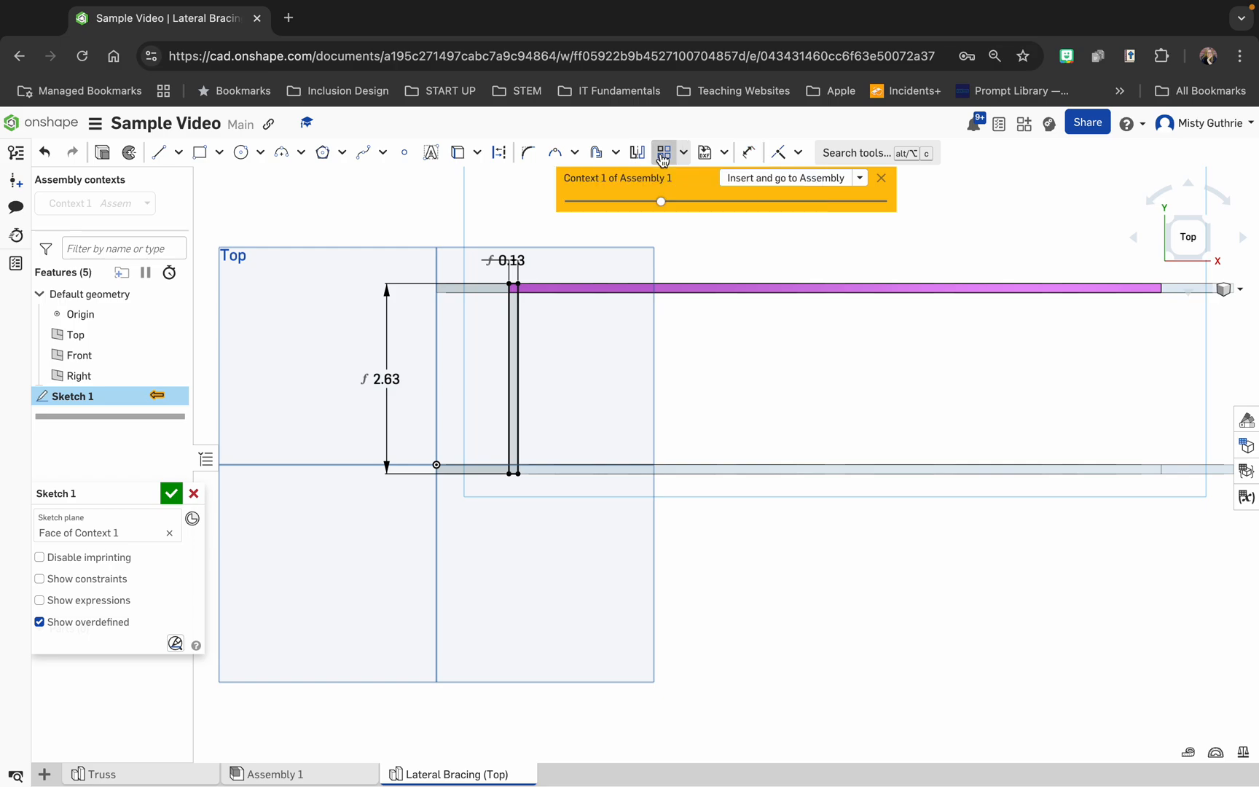
click(513, 290)
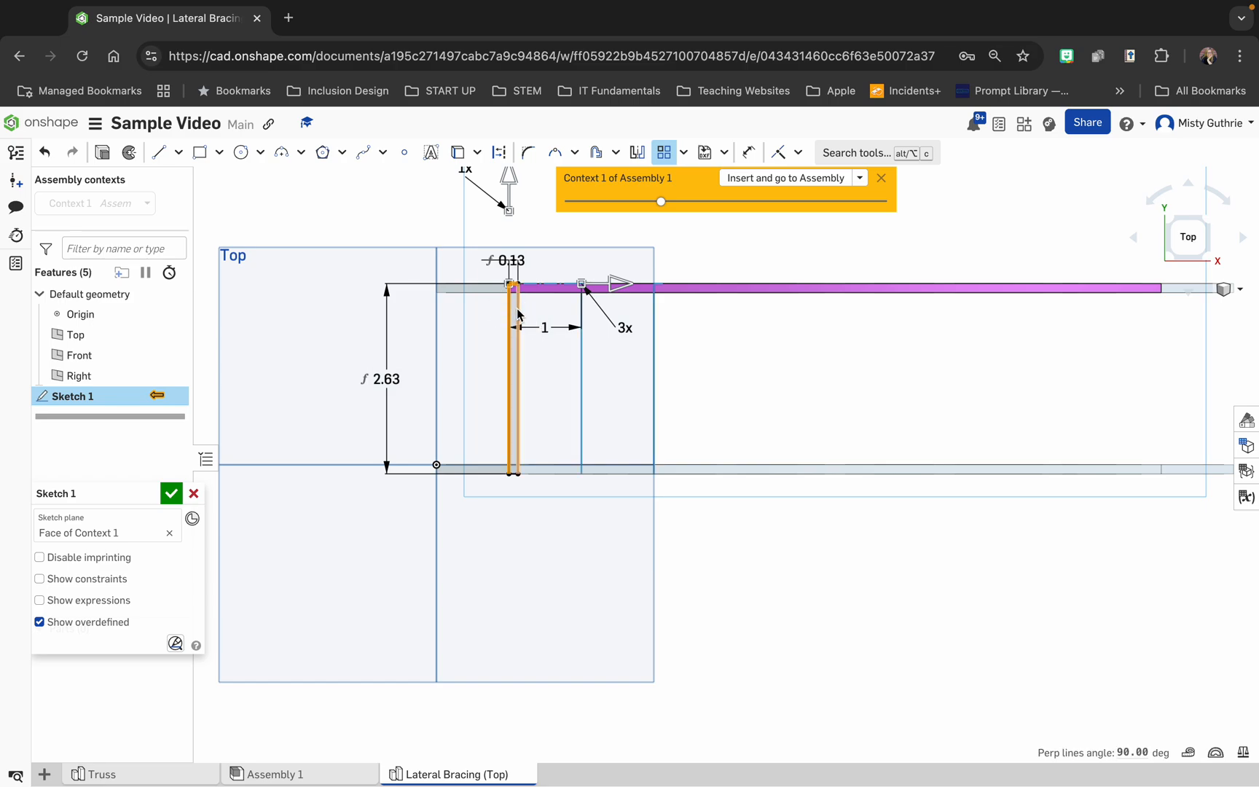
click(518, 315)
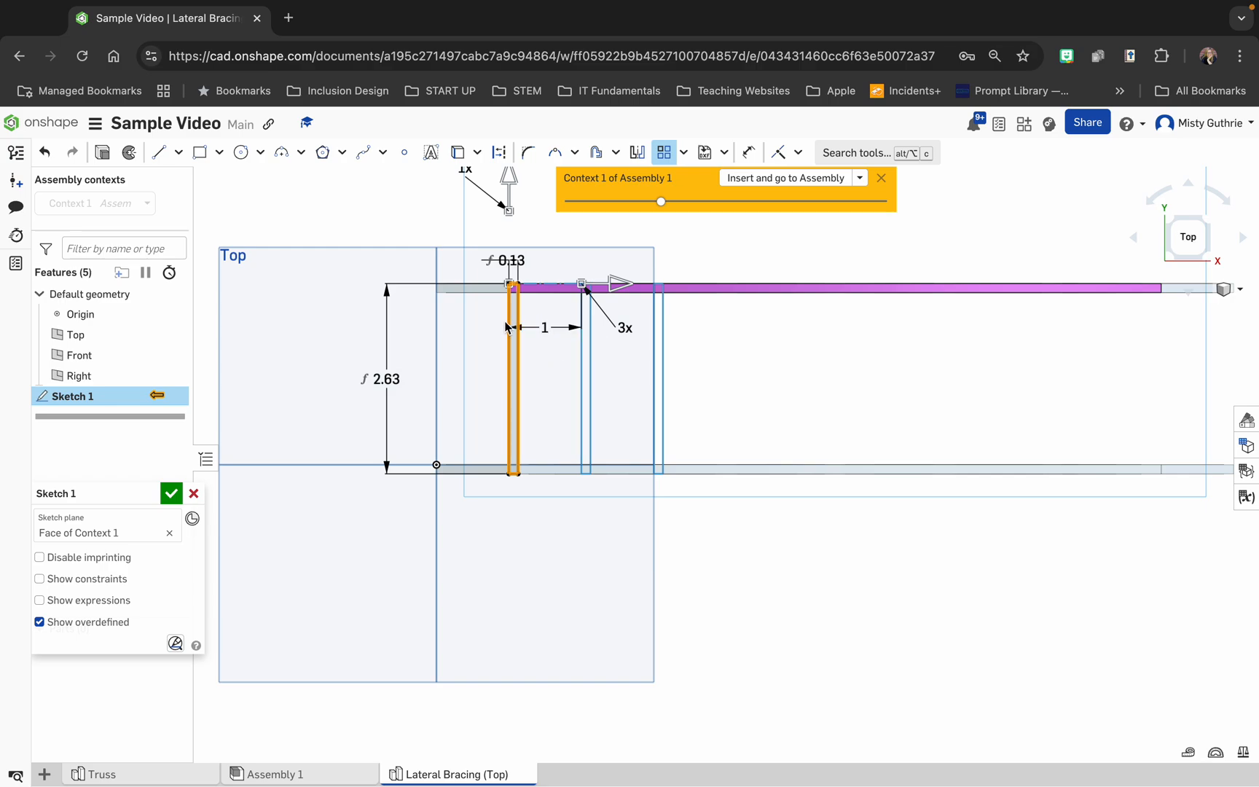
double_click(625, 326)
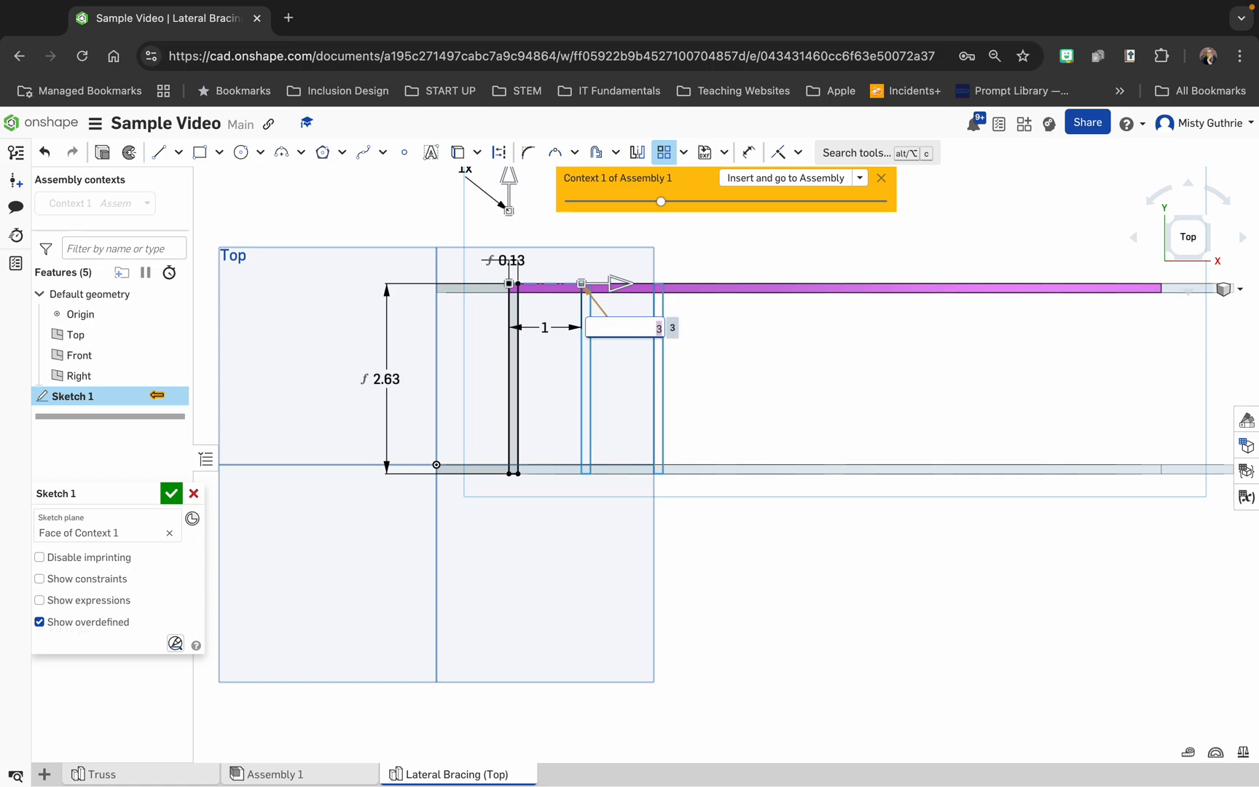
text(5)
Try a spacing of about 4.43 between the crossbar pattern copies along the truss
click(614, 284)
drag(614, 287, 865, 305)
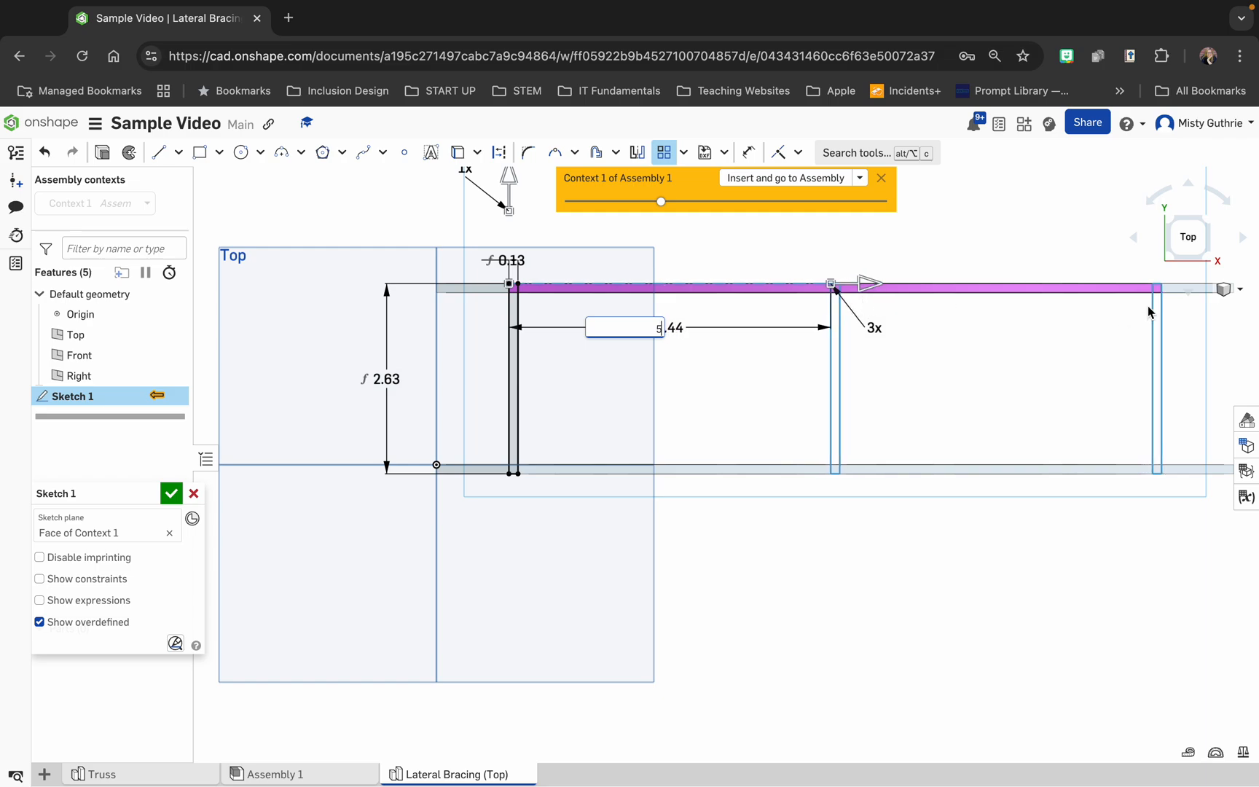
scroll(1158, 291, up, 5)
scroll(1159, 295, down, 2)
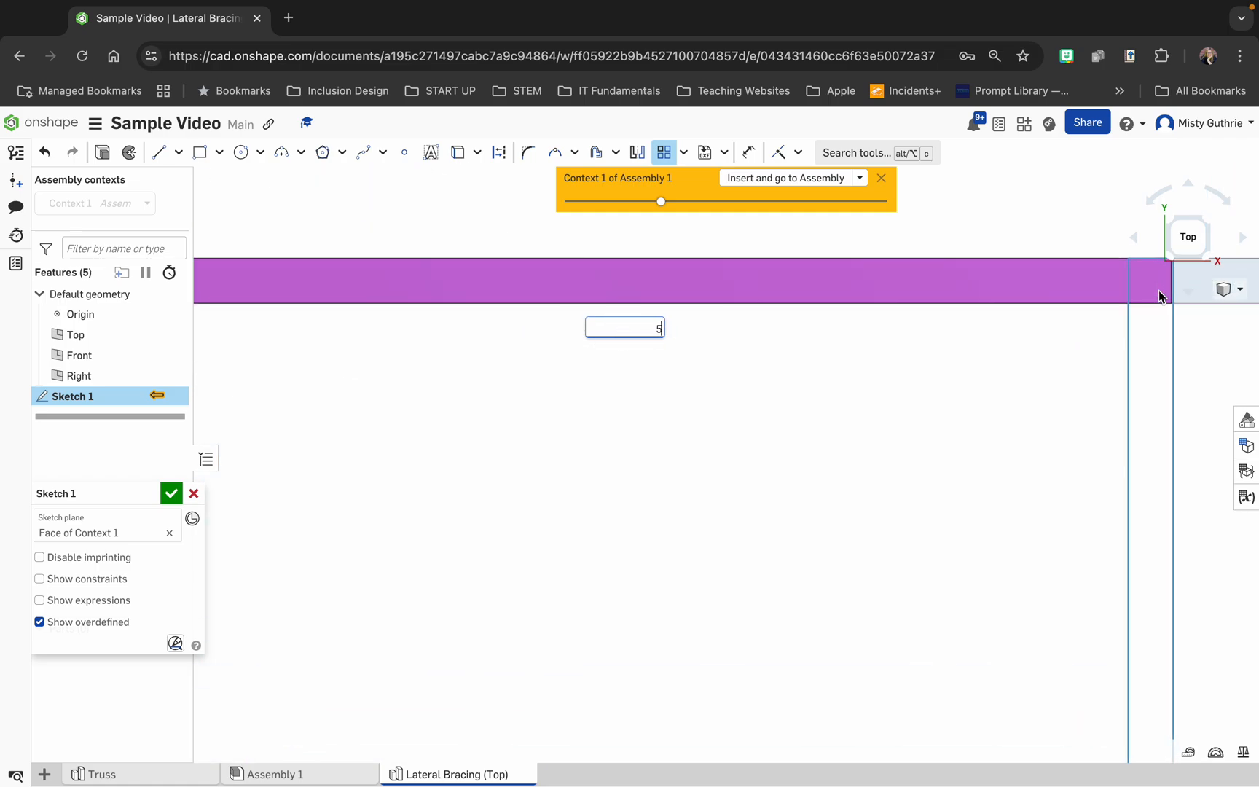
scroll(1159, 292, down, 4)
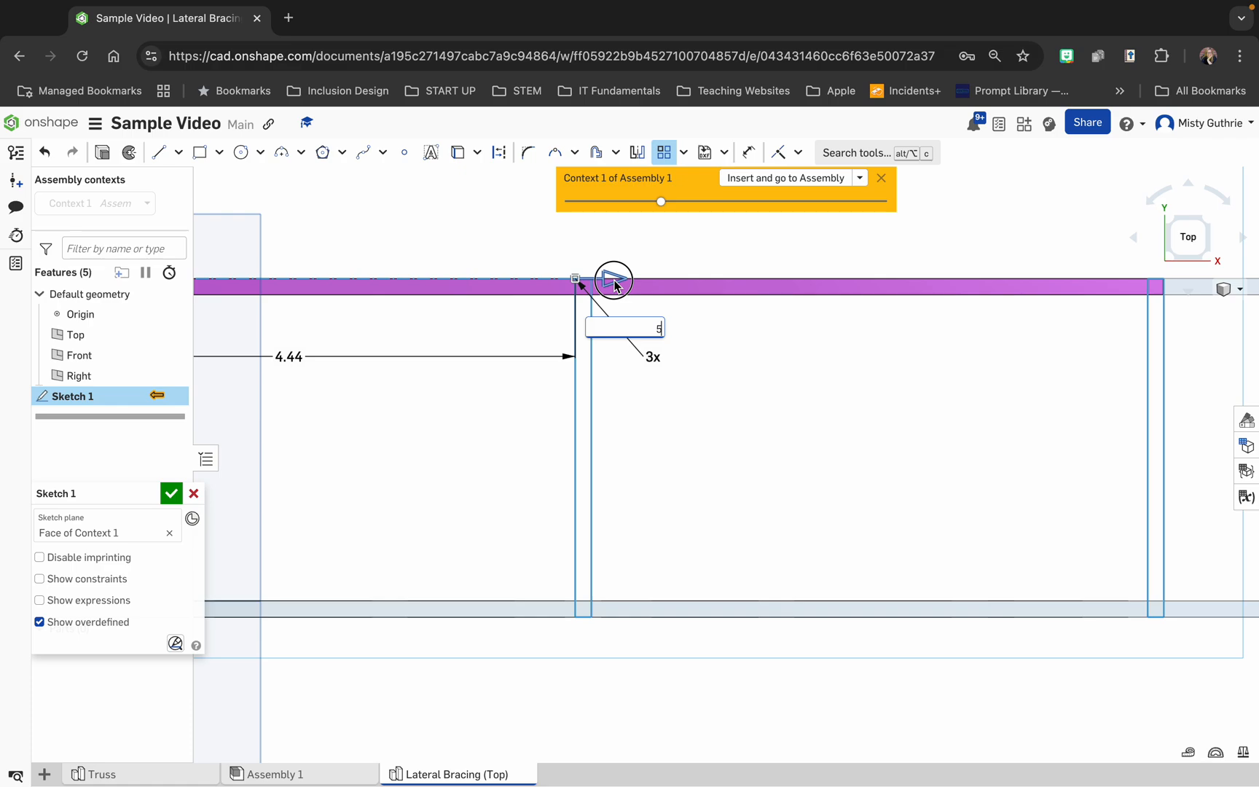
drag(614, 283, 614, 282)
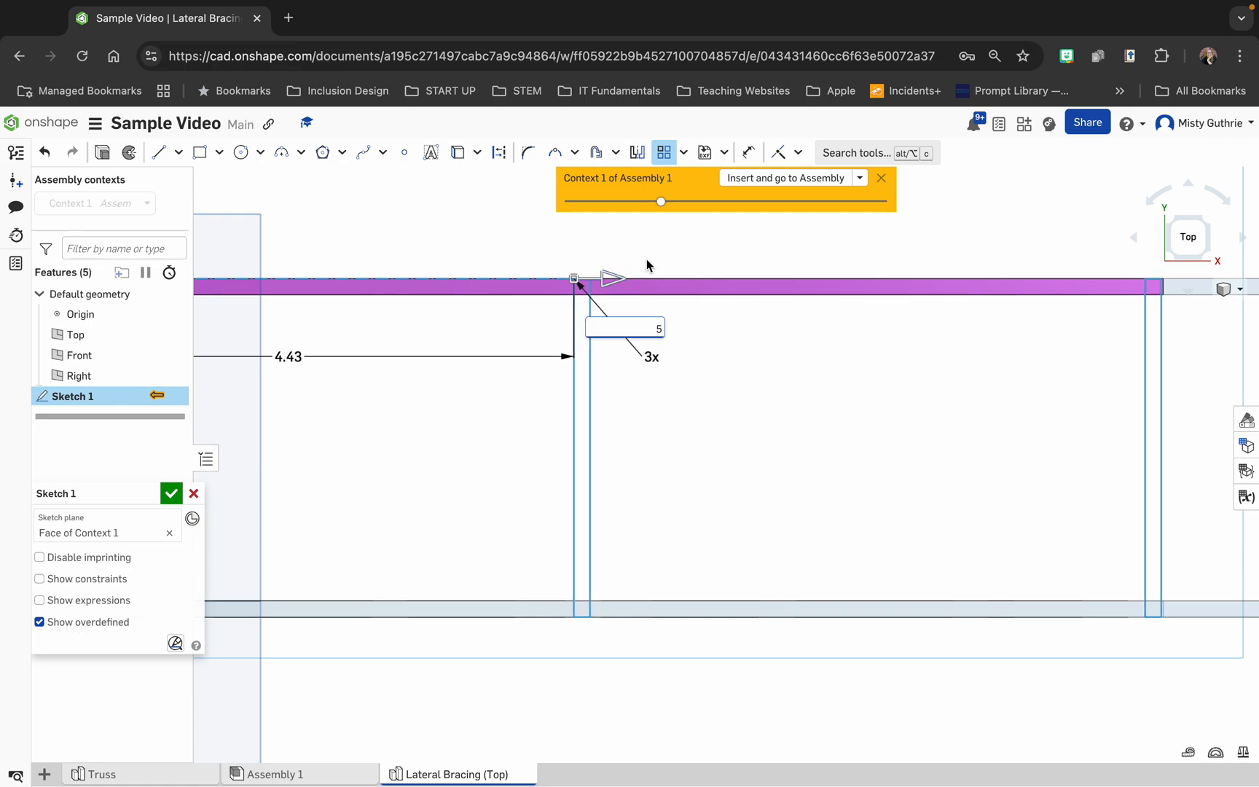
scroll(649, 262, down, 1)
scroll(649, 261, down, 5)
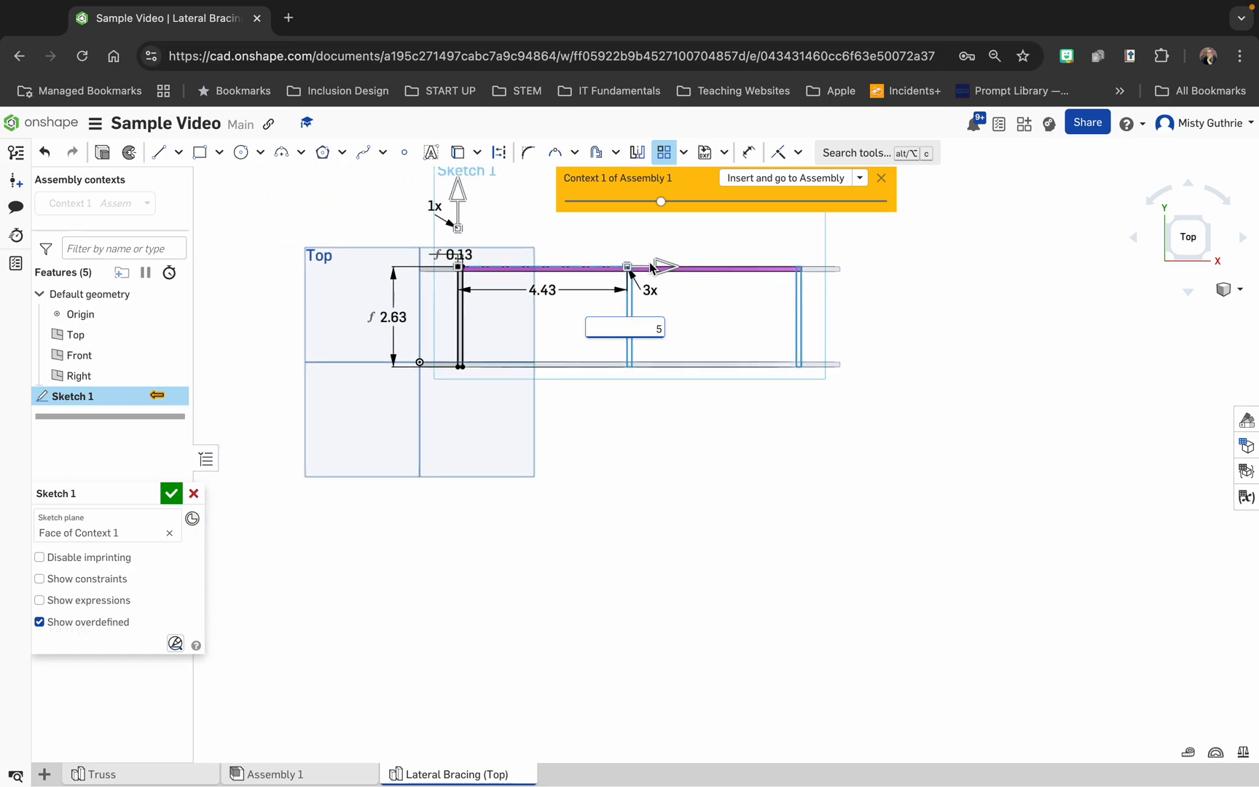
Apply the 5-instance crossbar pattern with about 2.21 spacing, fitting the last copy inside the top chord's far end, and finish the sketch
key(Return)
click(587, 397)
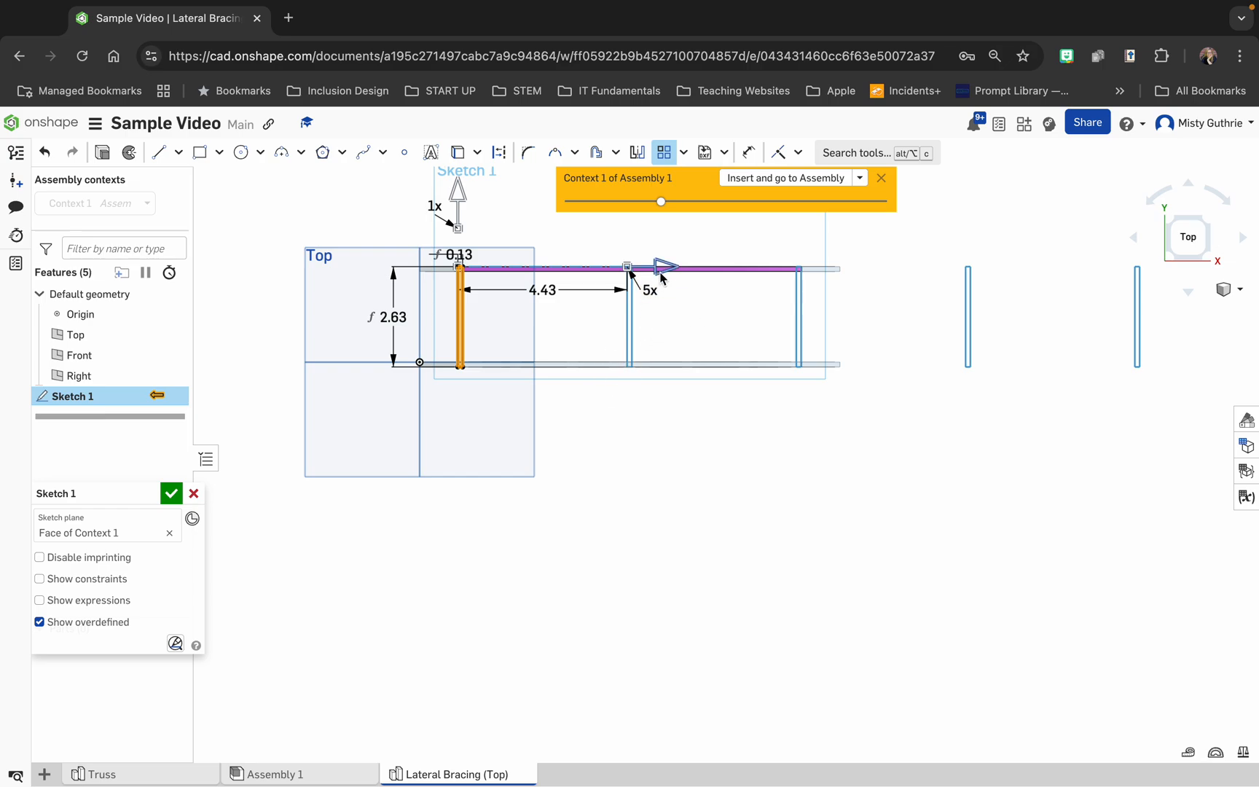
drag(666, 271, 581, 285)
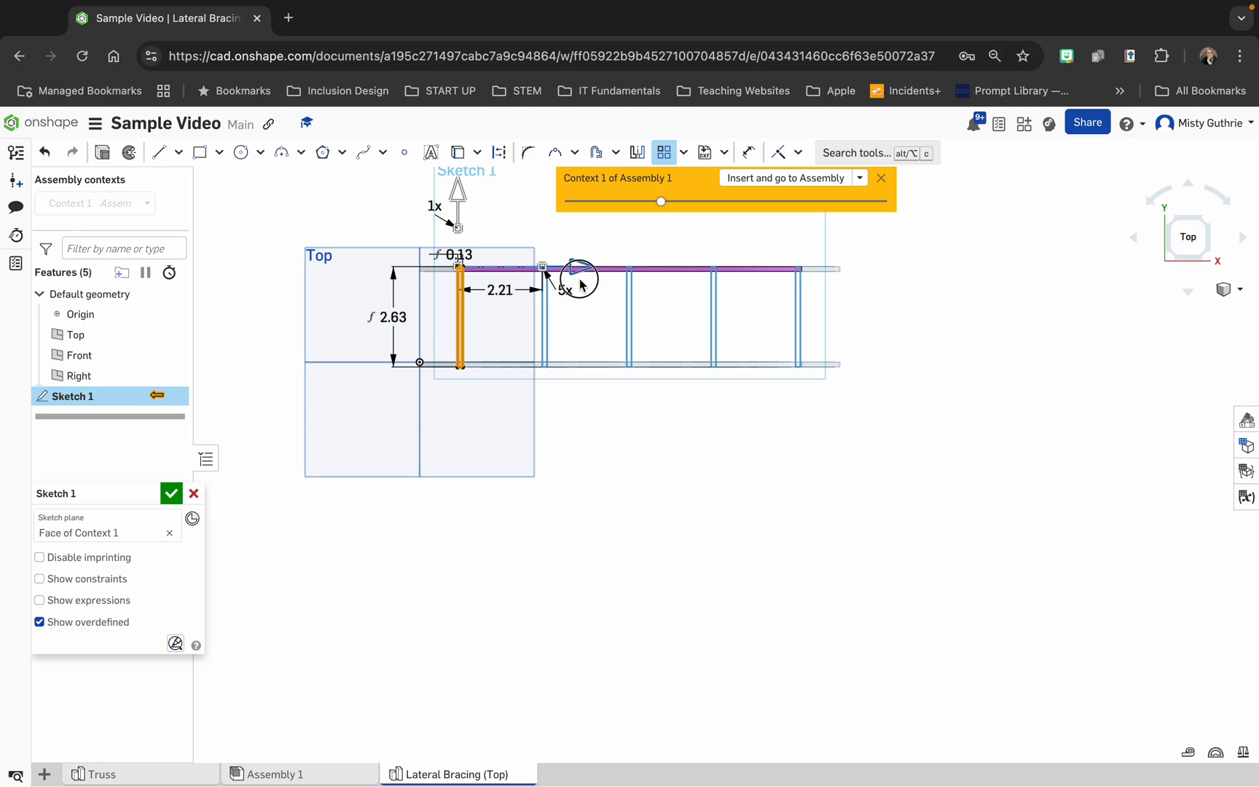
scroll(766, 281, up, 3)
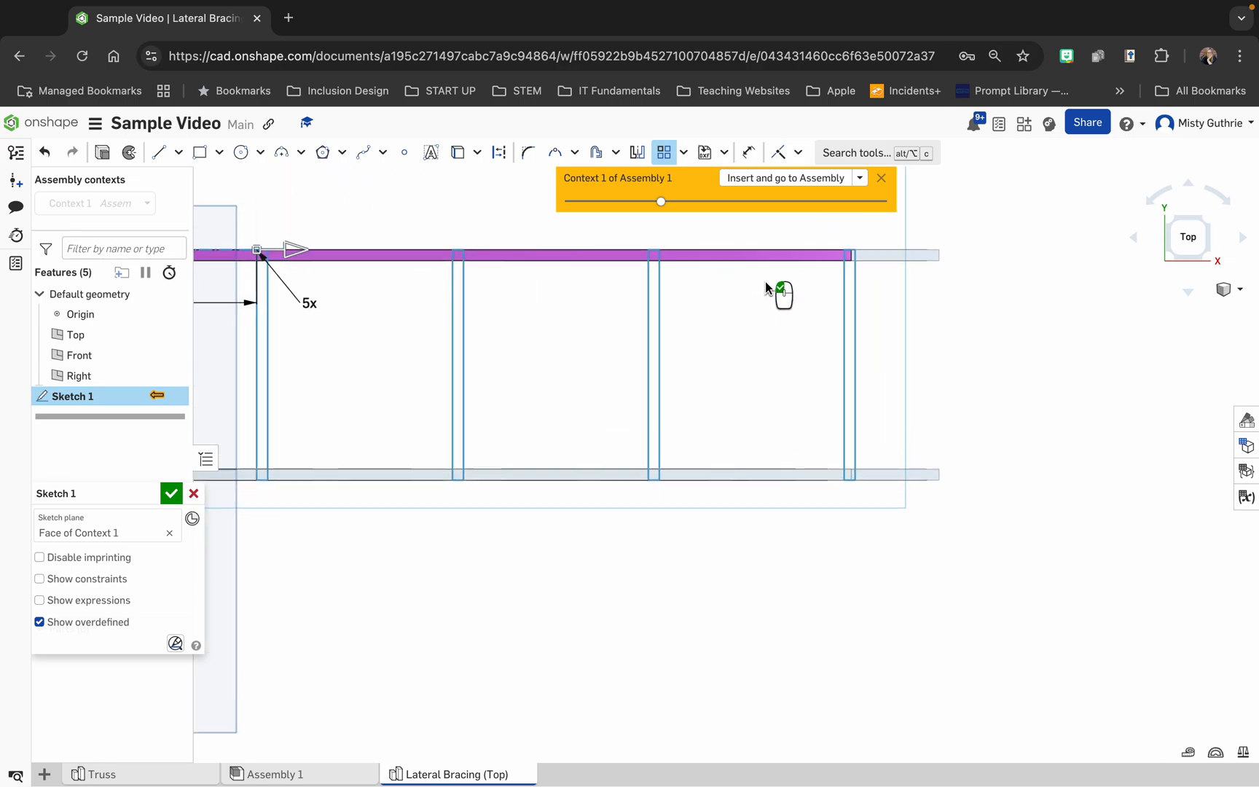
scroll(766, 281, up, 2)
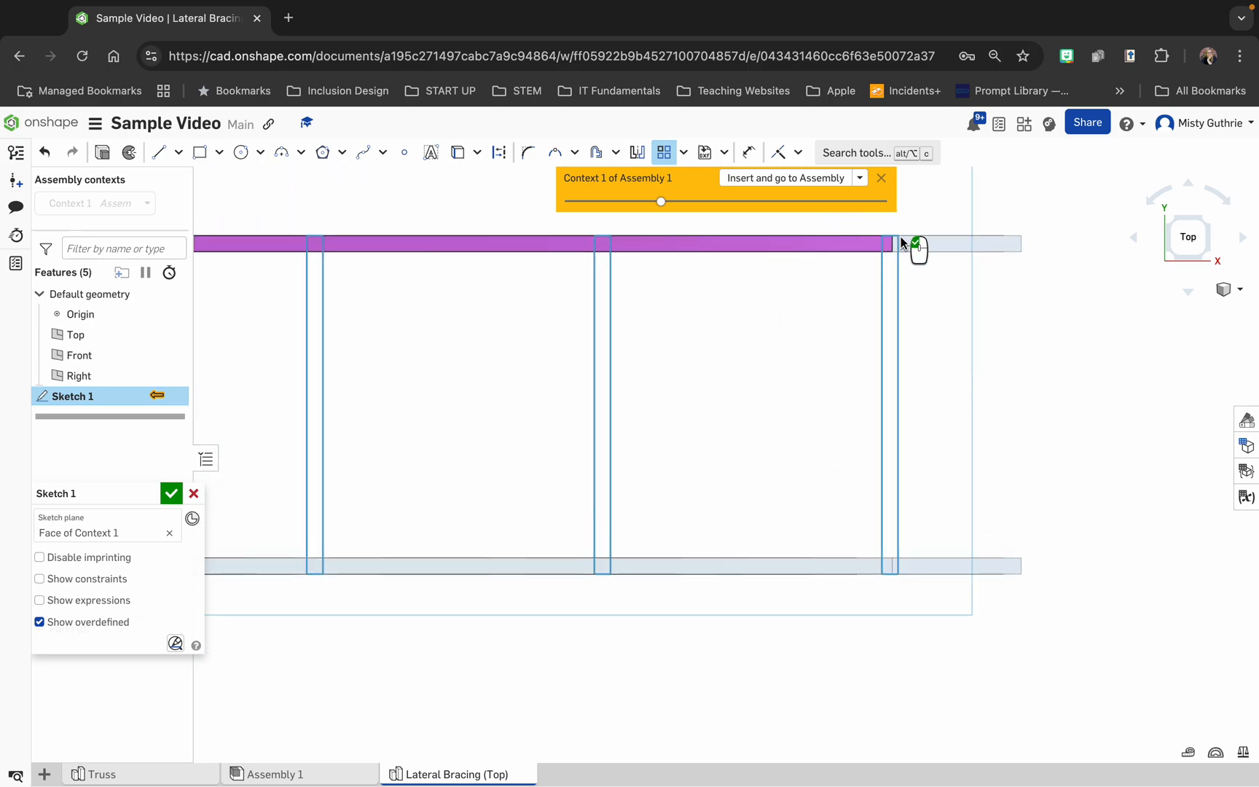
scroll(715, 270, down, 2)
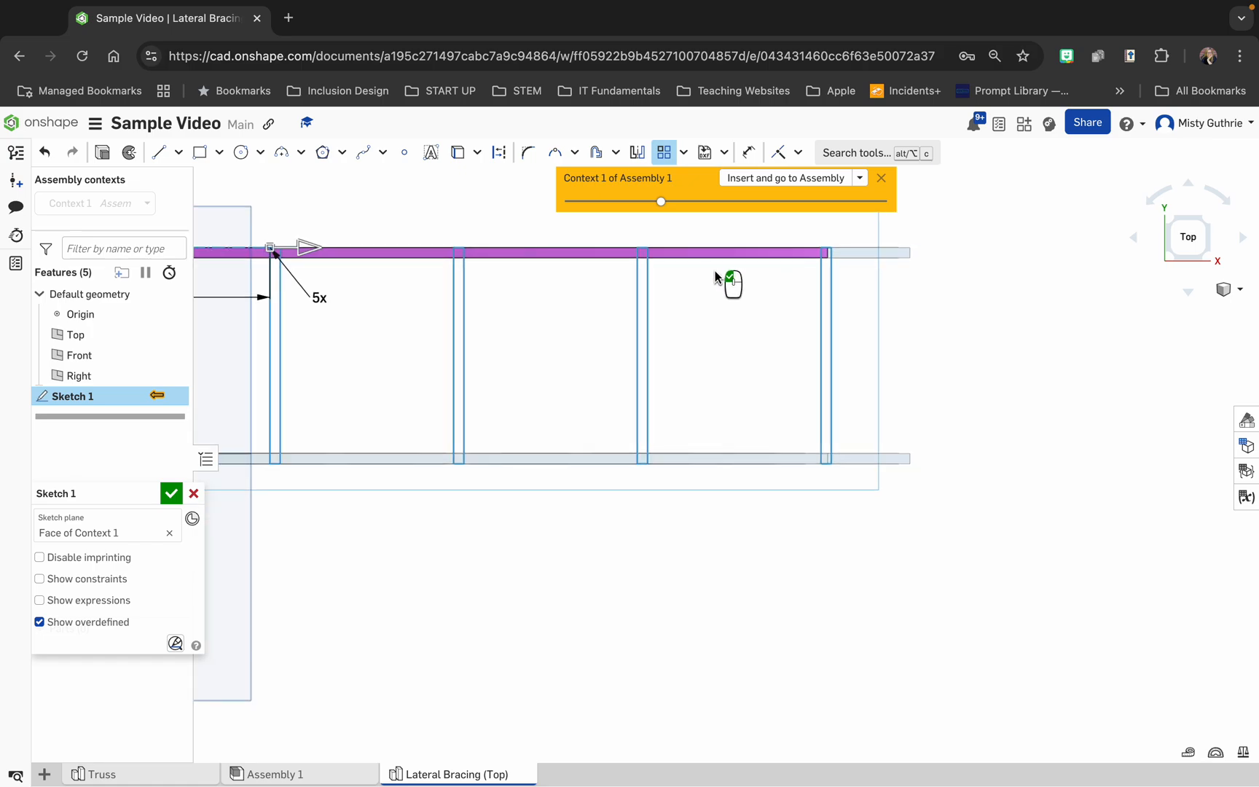
drag(309, 249, 310, 252)
drag(308, 252, 309, 252)
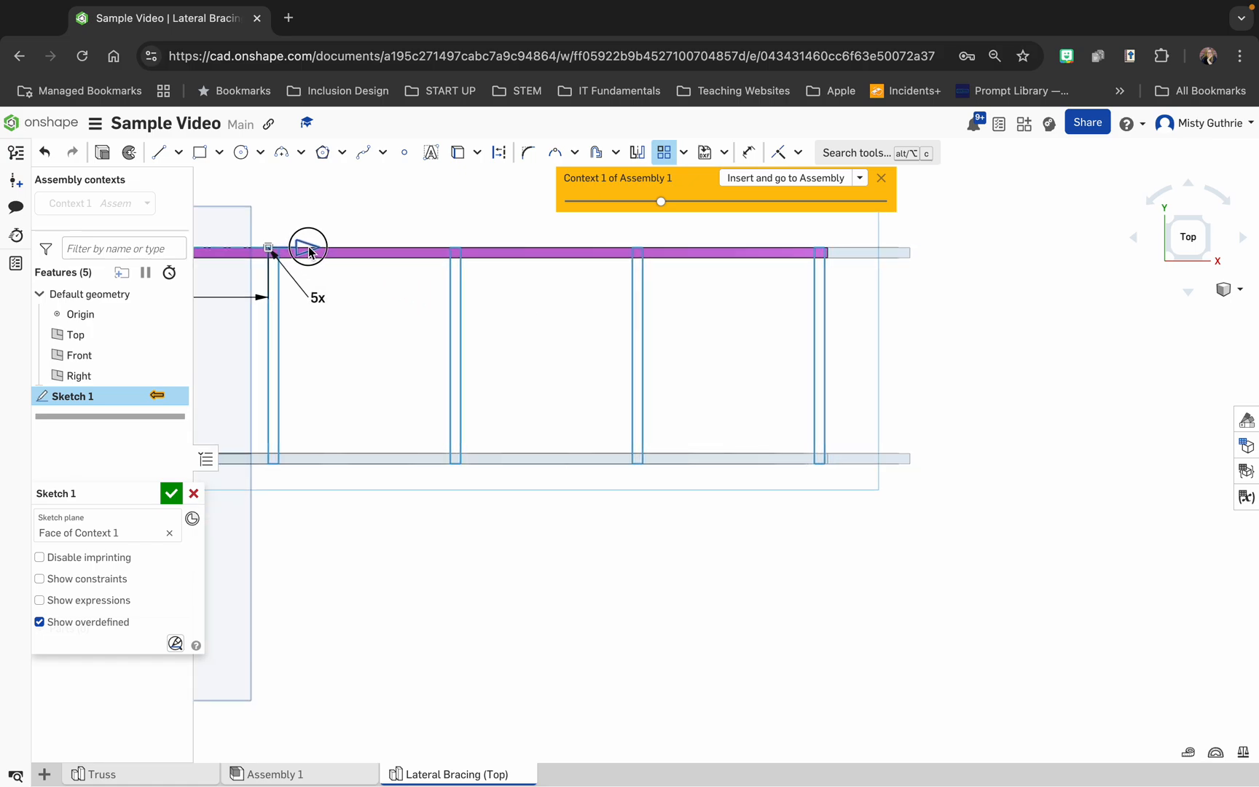
click(547, 523)
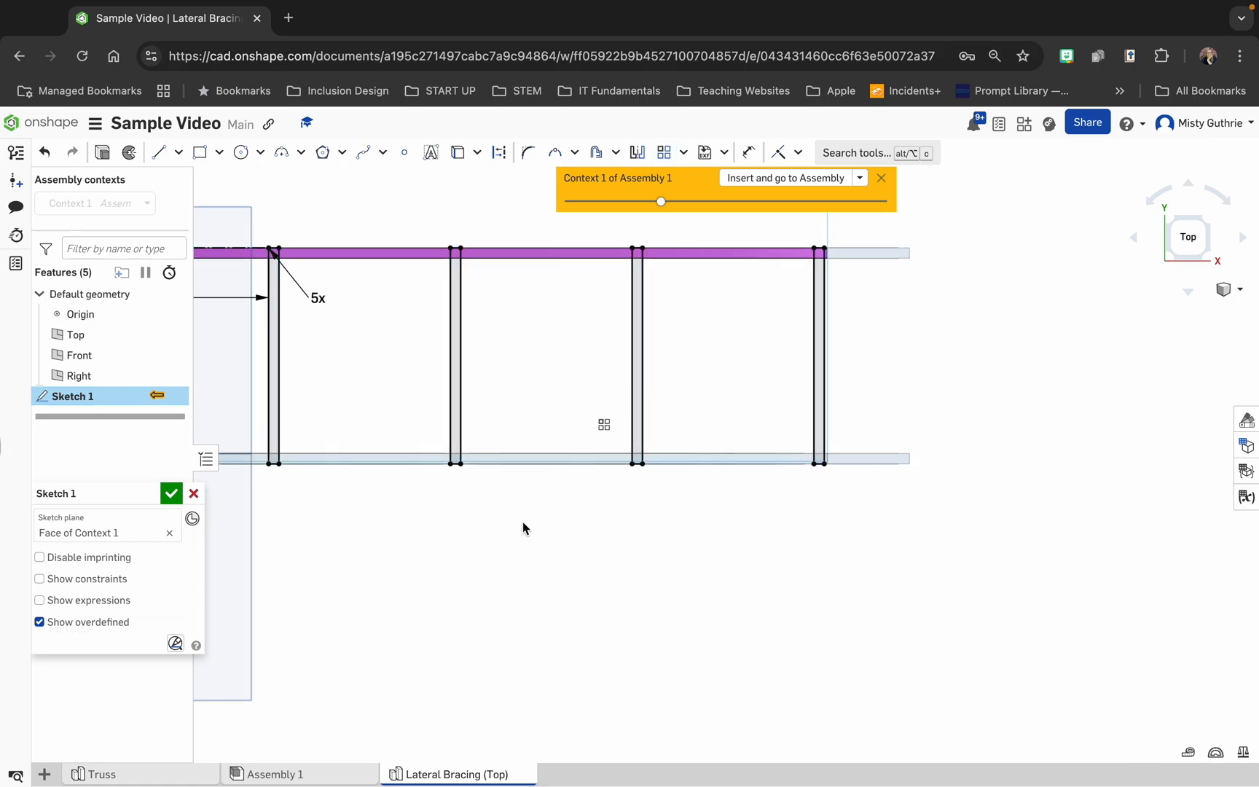
scroll(522, 527, down, 3)
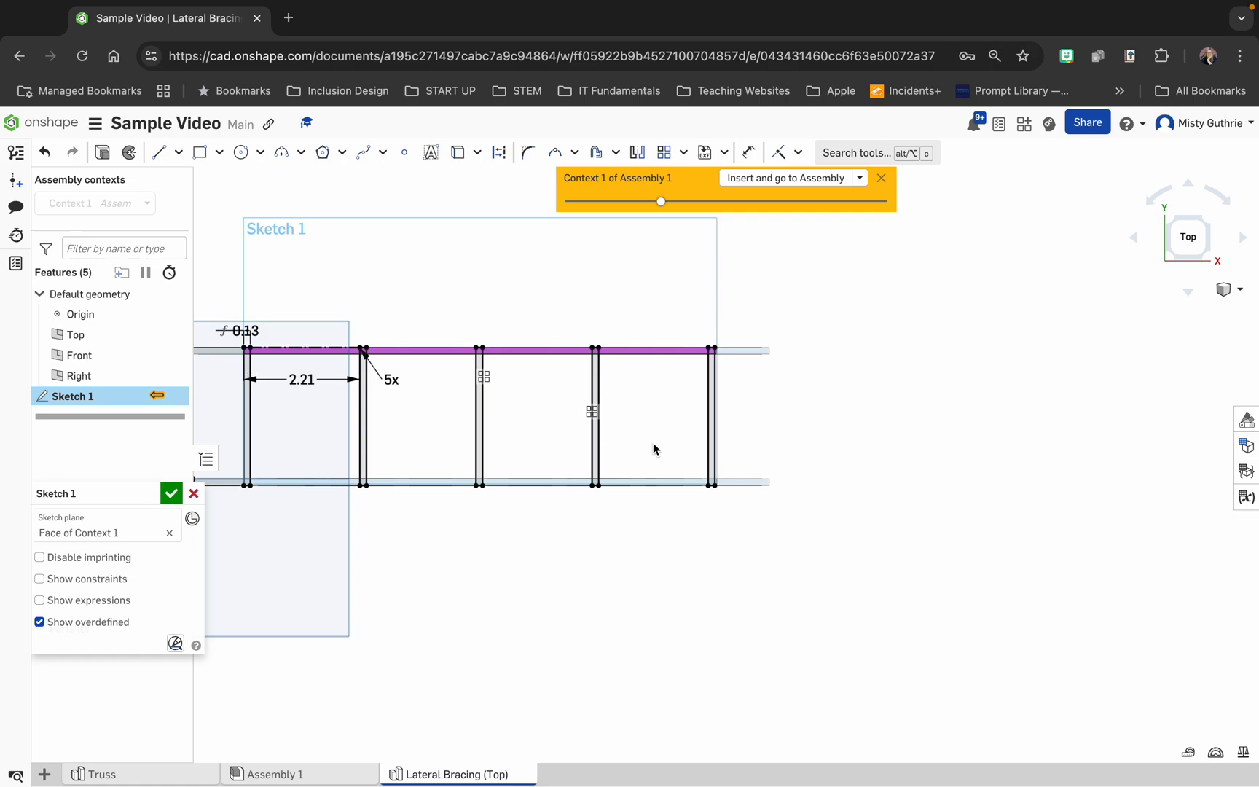
click(171, 495)
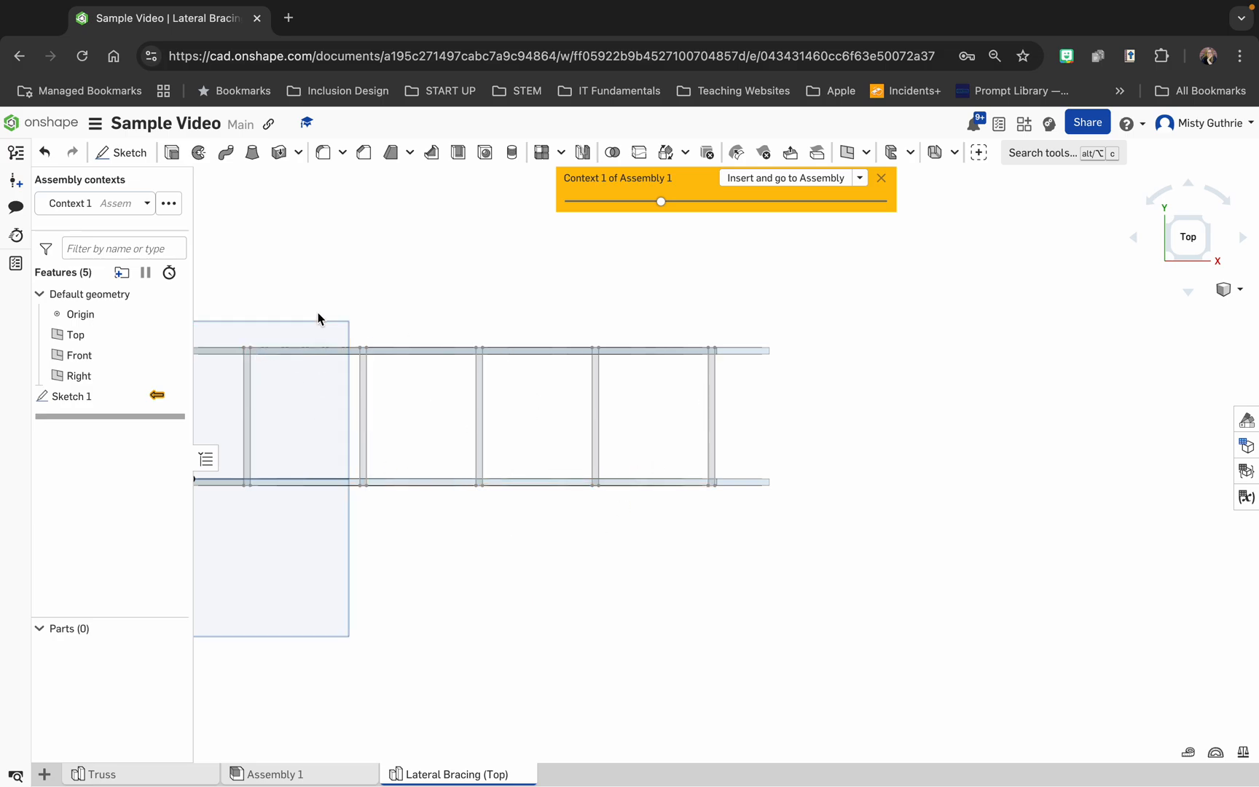
Discard the newly started sketch and reopen Sketch 1 for editing
click(105, 152)
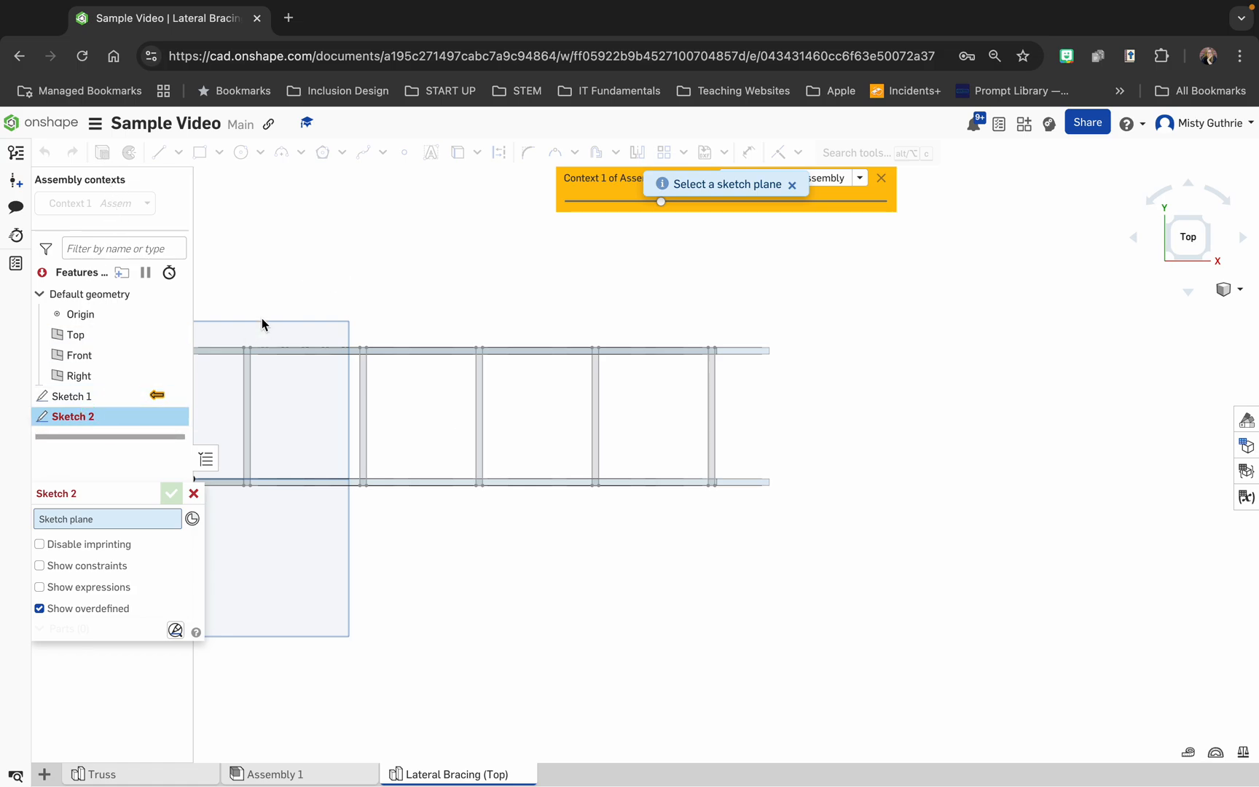
click(193, 494)
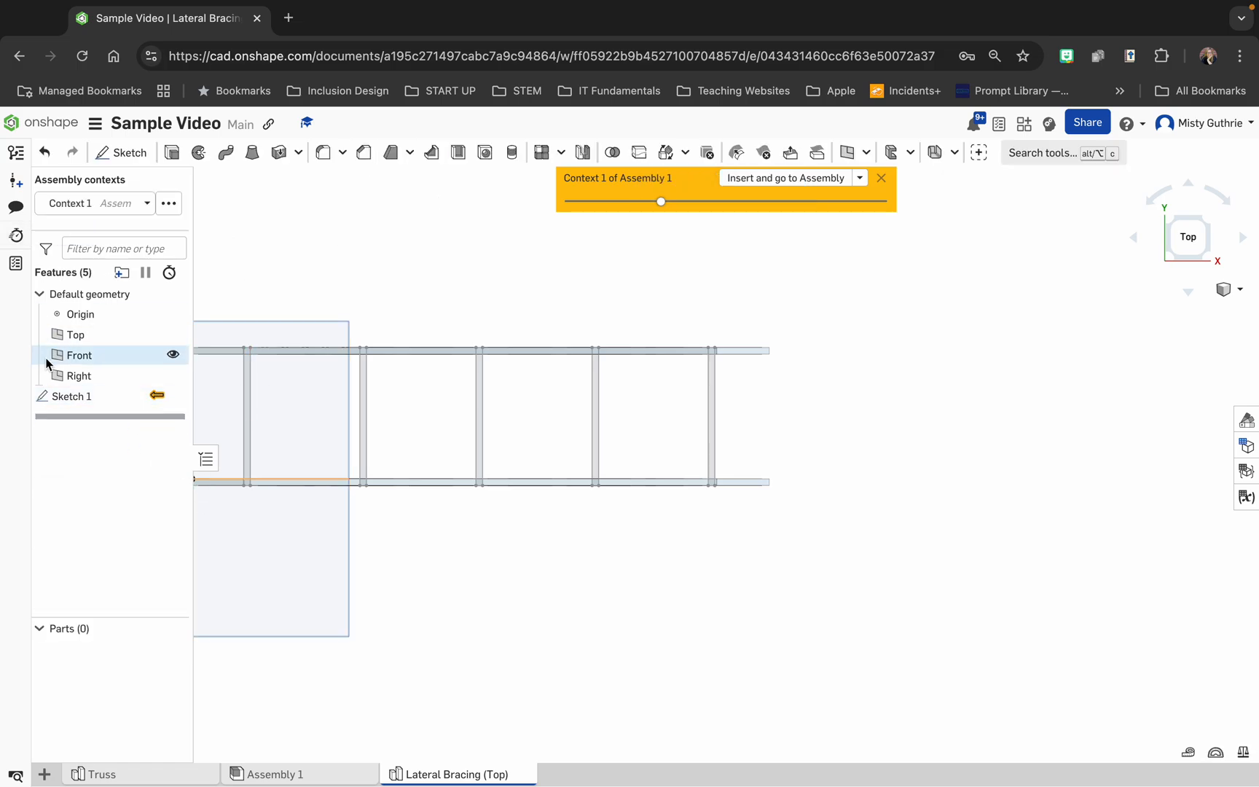
double_click(88, 394)
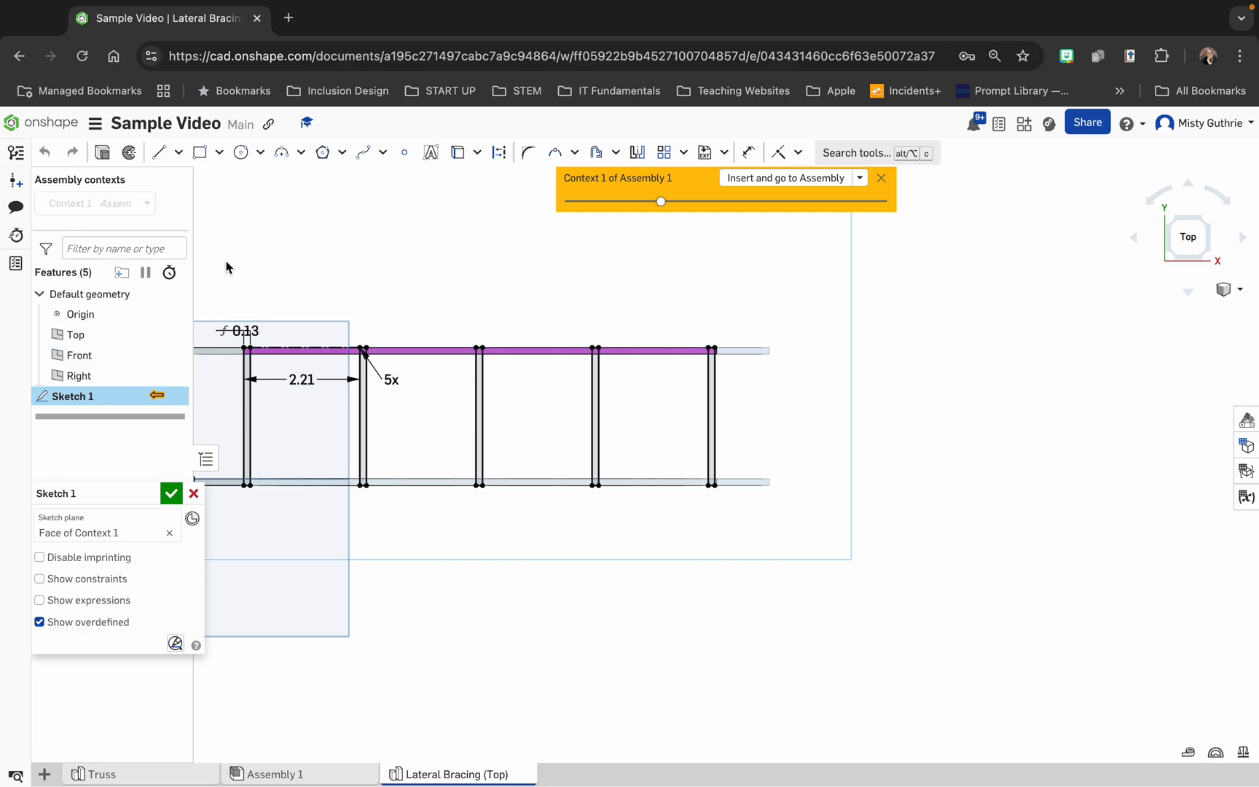
Draw a diagonal line about 3.21 long from the first crossbar's upper inner corner to the lower chord, plus a 0.24 link to the second crossbar
click(156, 154)
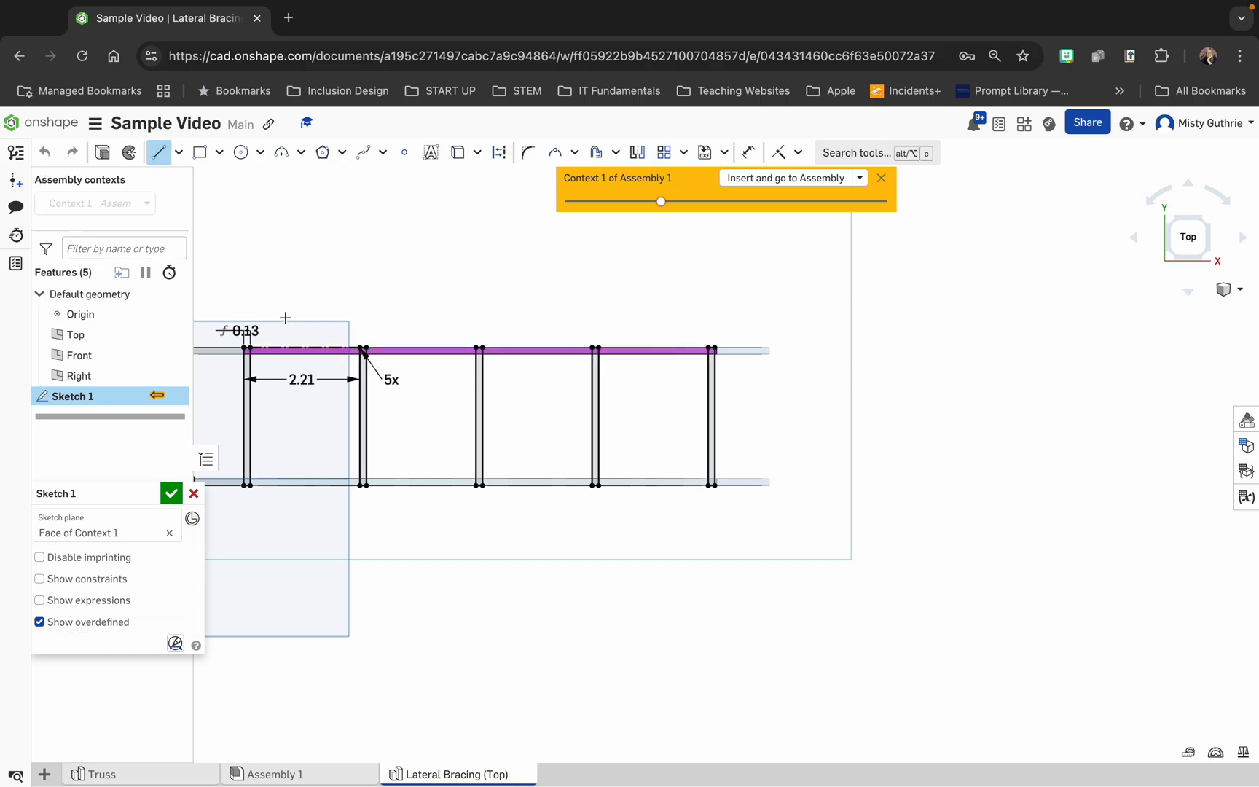
scroll(267, 335, up, 5)
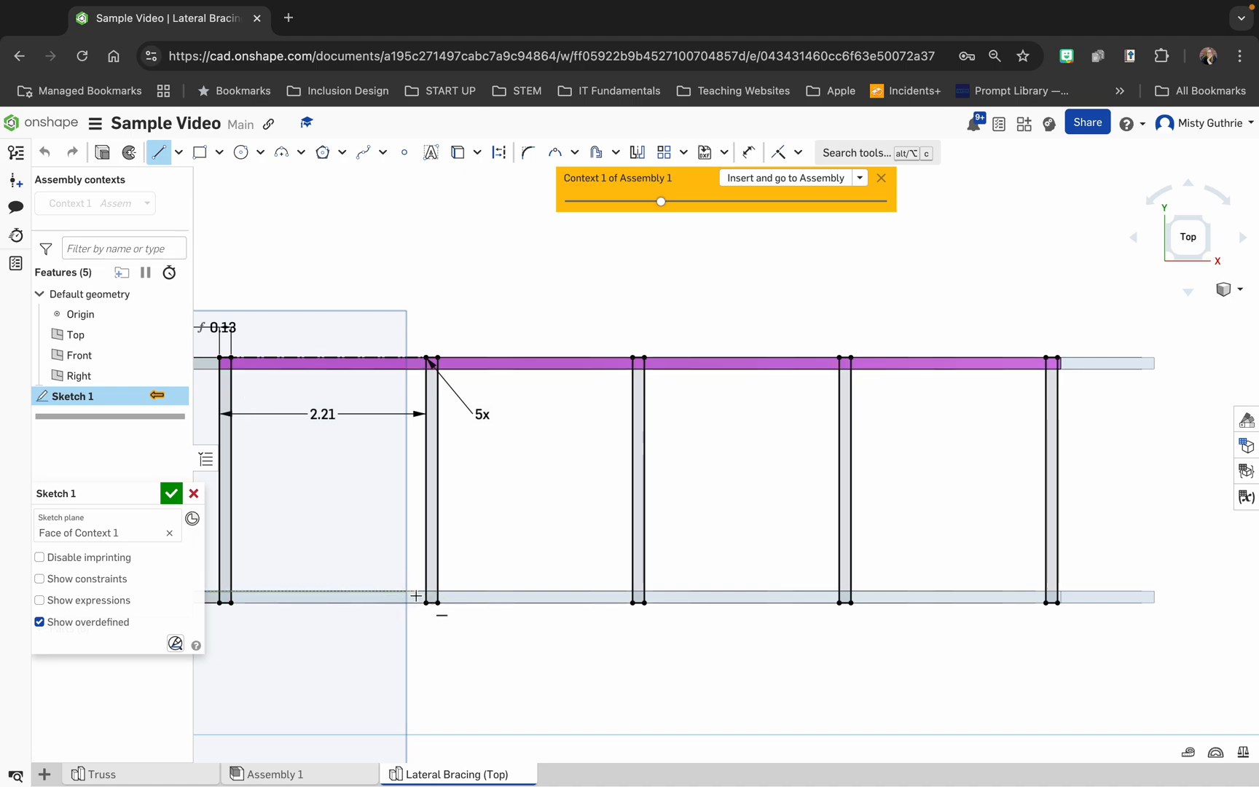
click(231, 357)
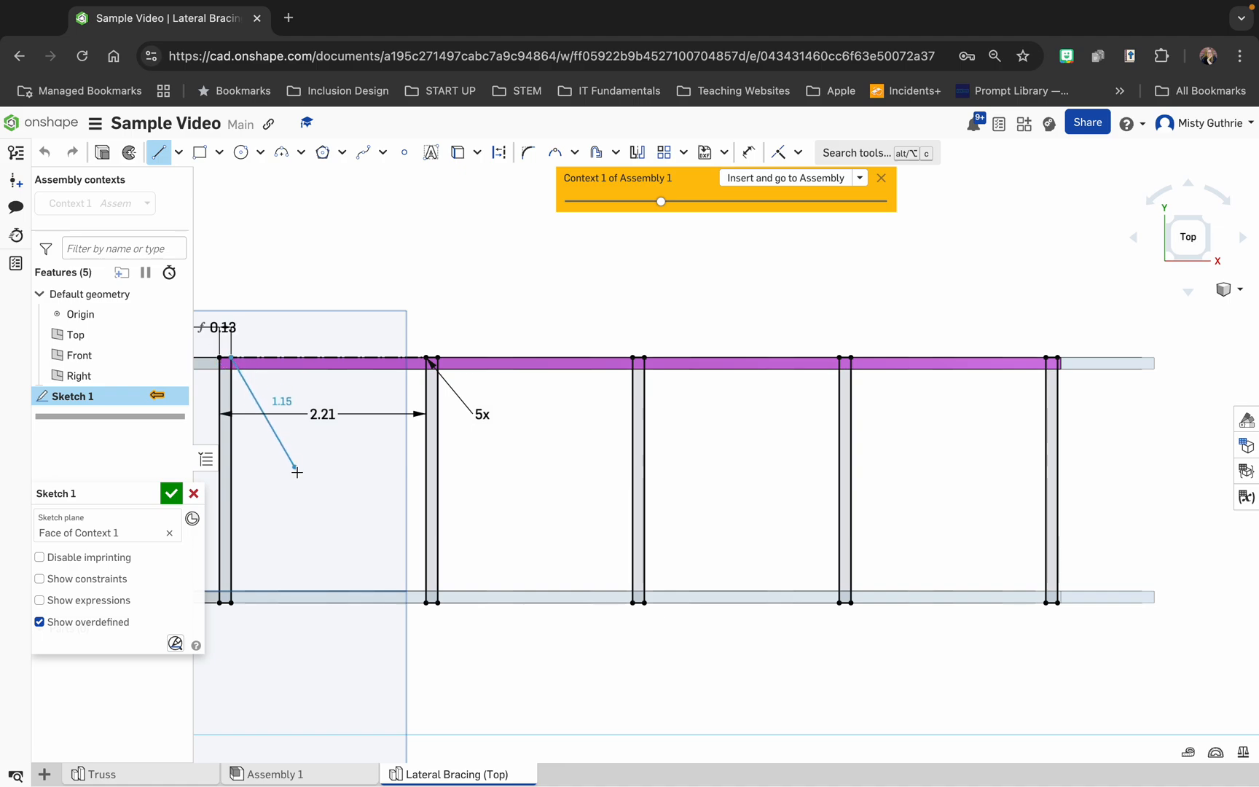
click(403, 603)
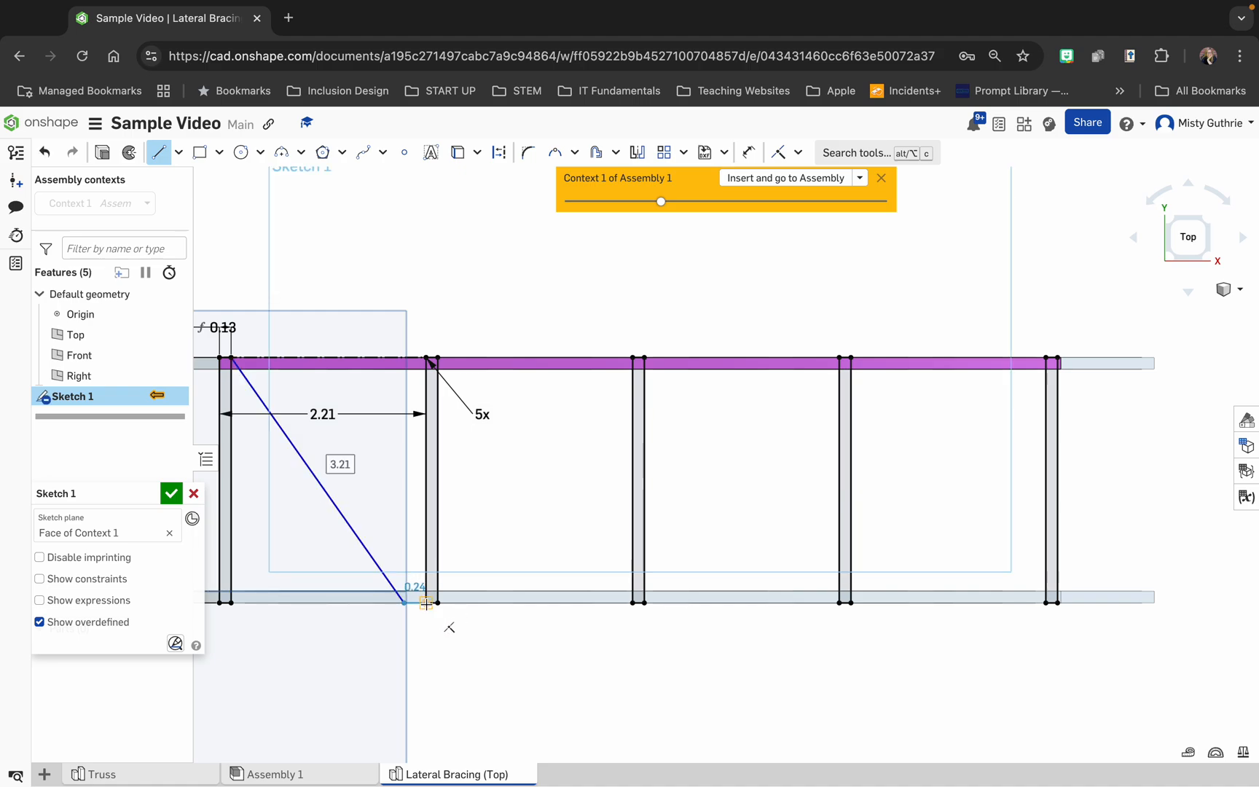
key(Escape)
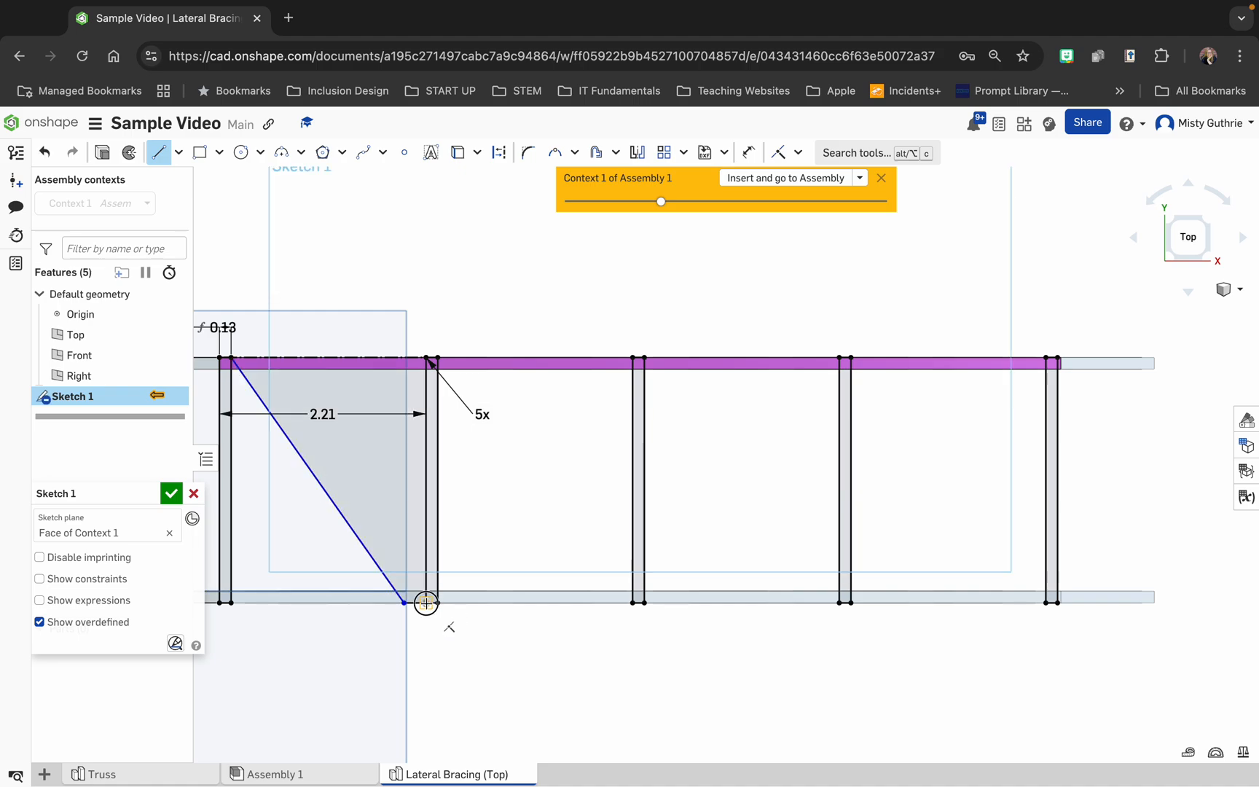
Draw a second diagonal about 3.2 long from the second crossbar's lower near corner to the upper chord, and close the brace's upper end
click(426, 604)
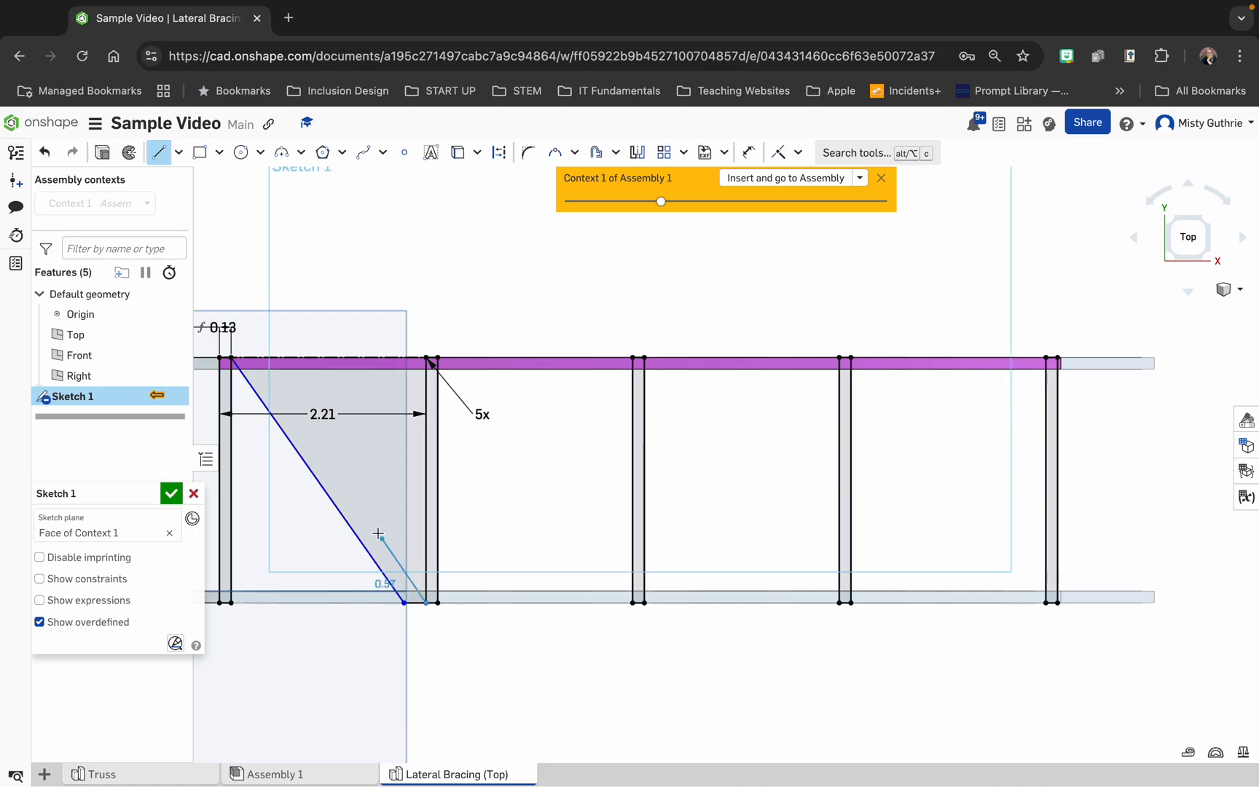
click(254, 357)
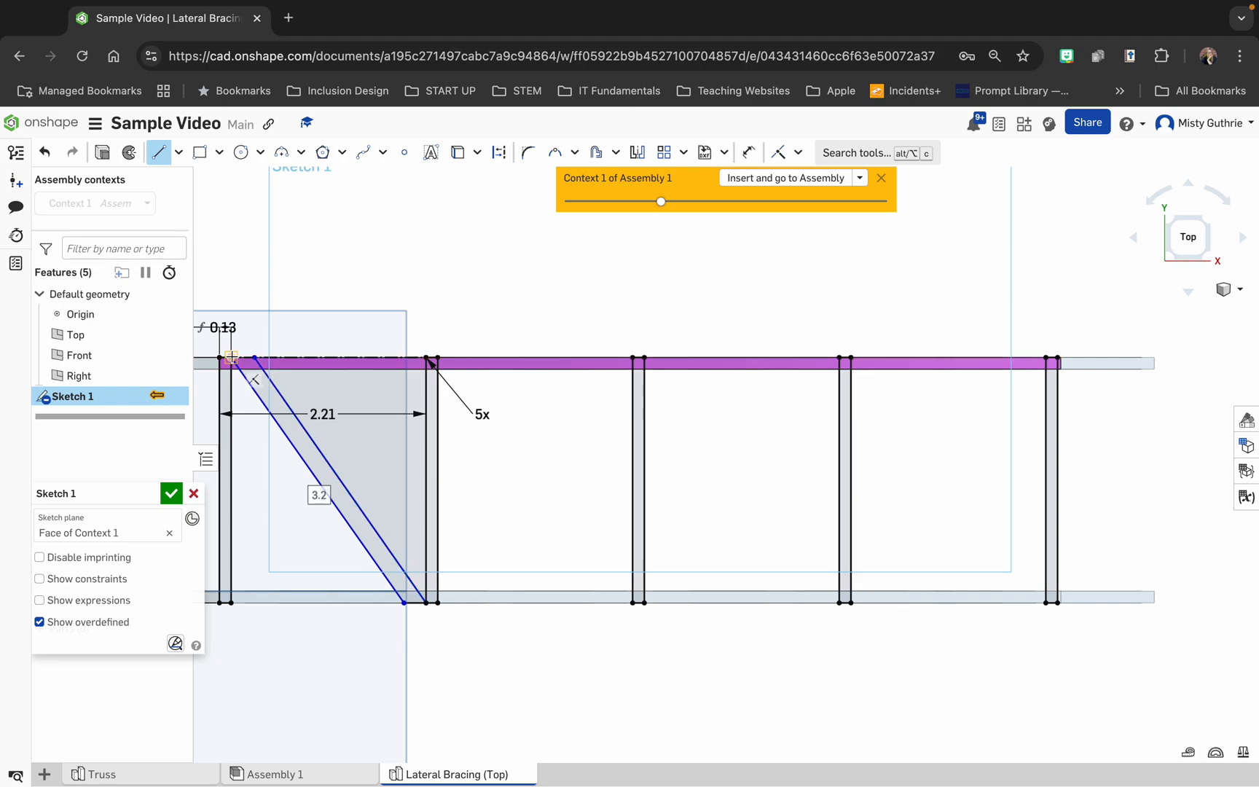
click(232, 357)
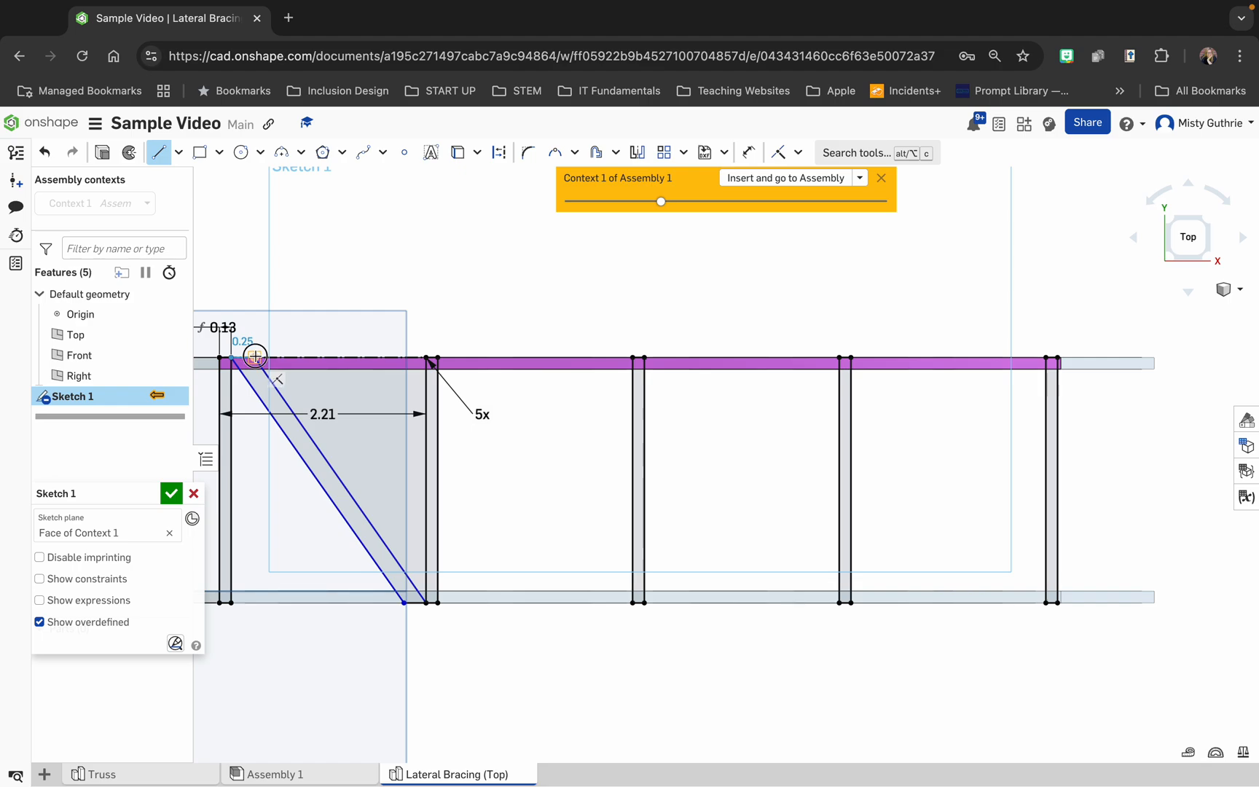
click(254, 357)
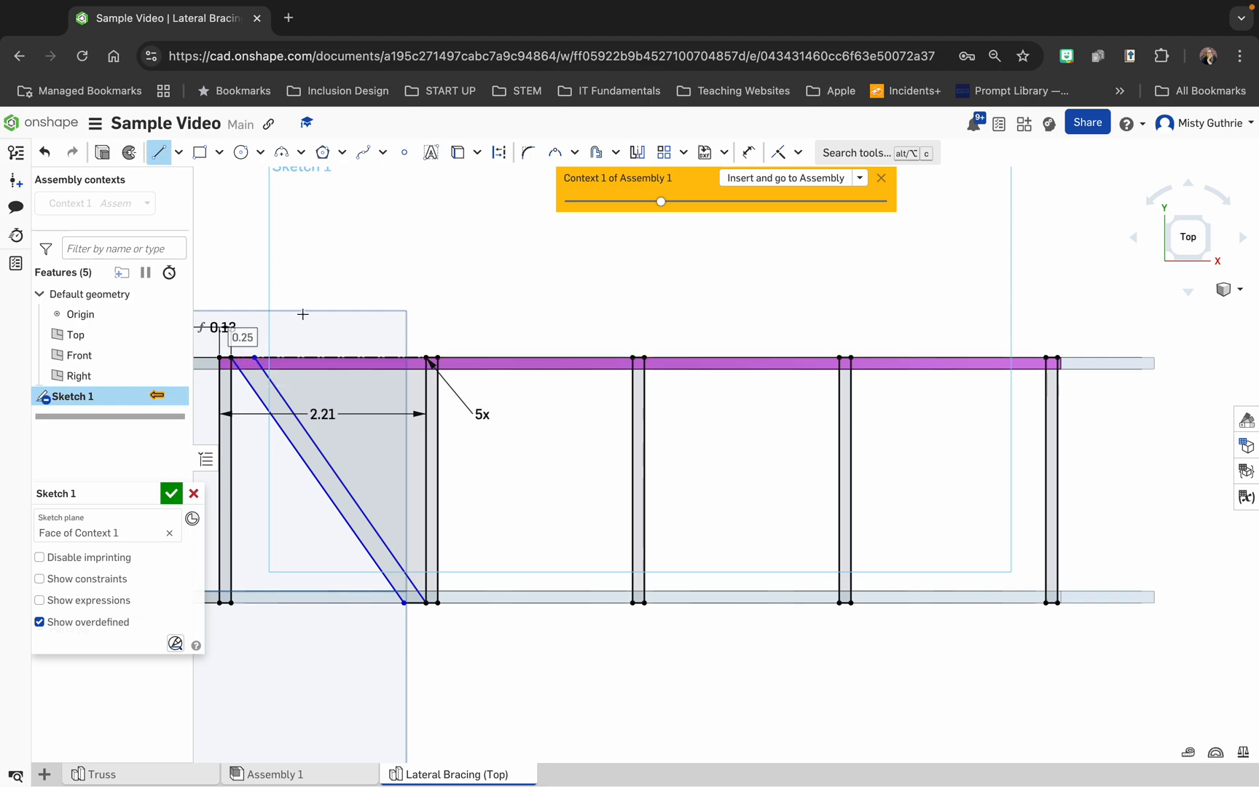
key(Escape)
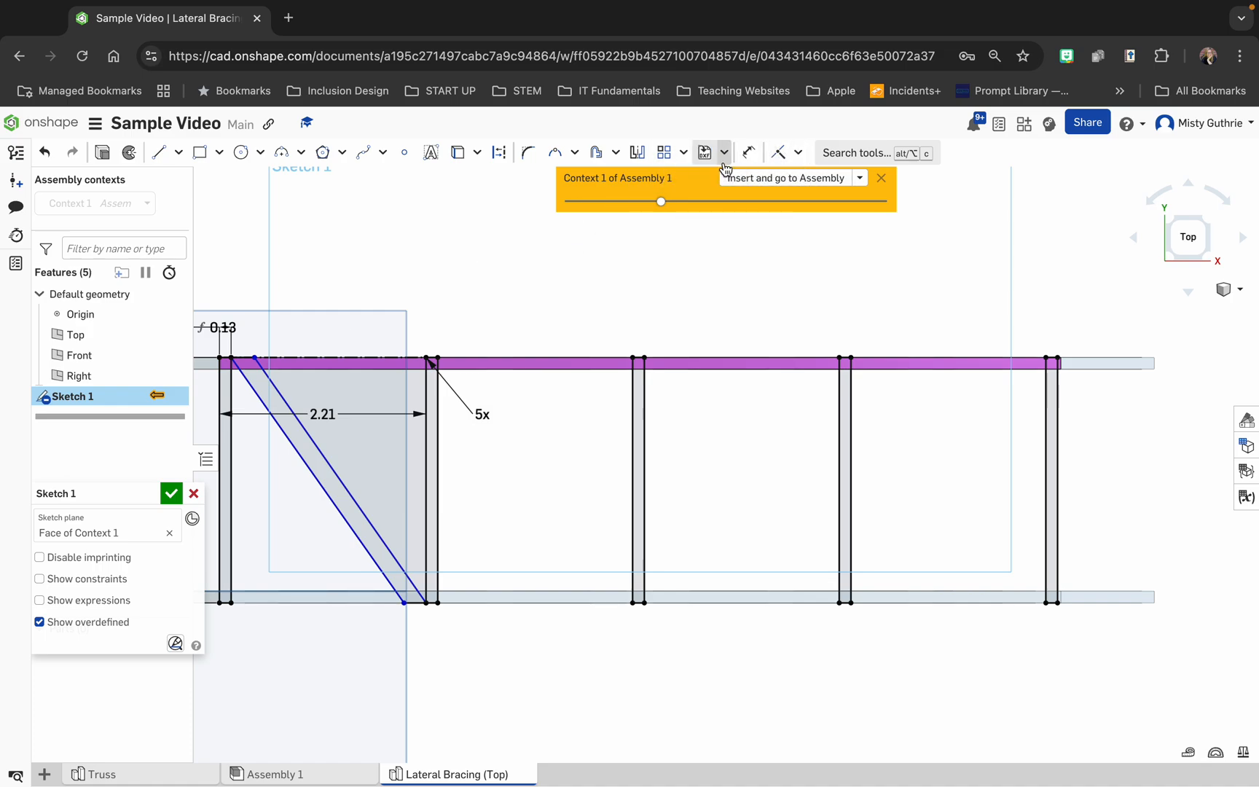
click(749, 152)
click(322, 463)
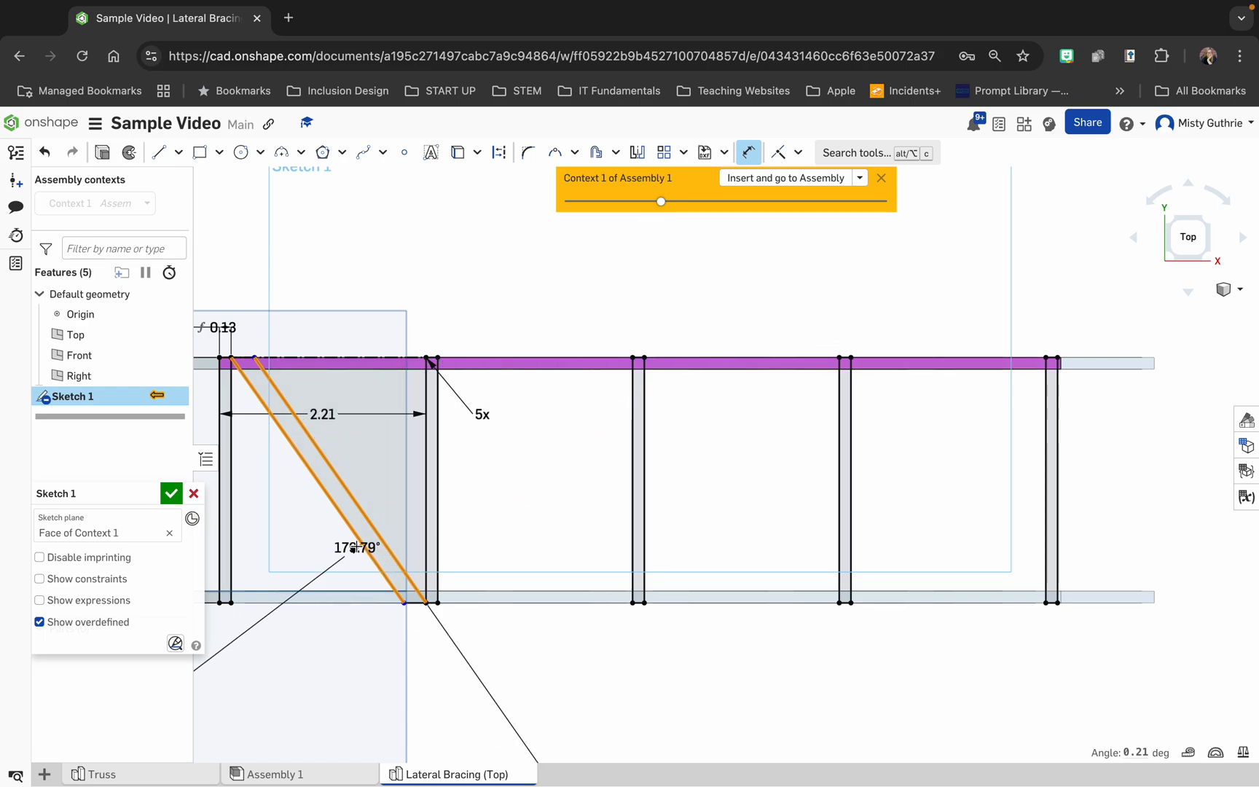
key(Escape)
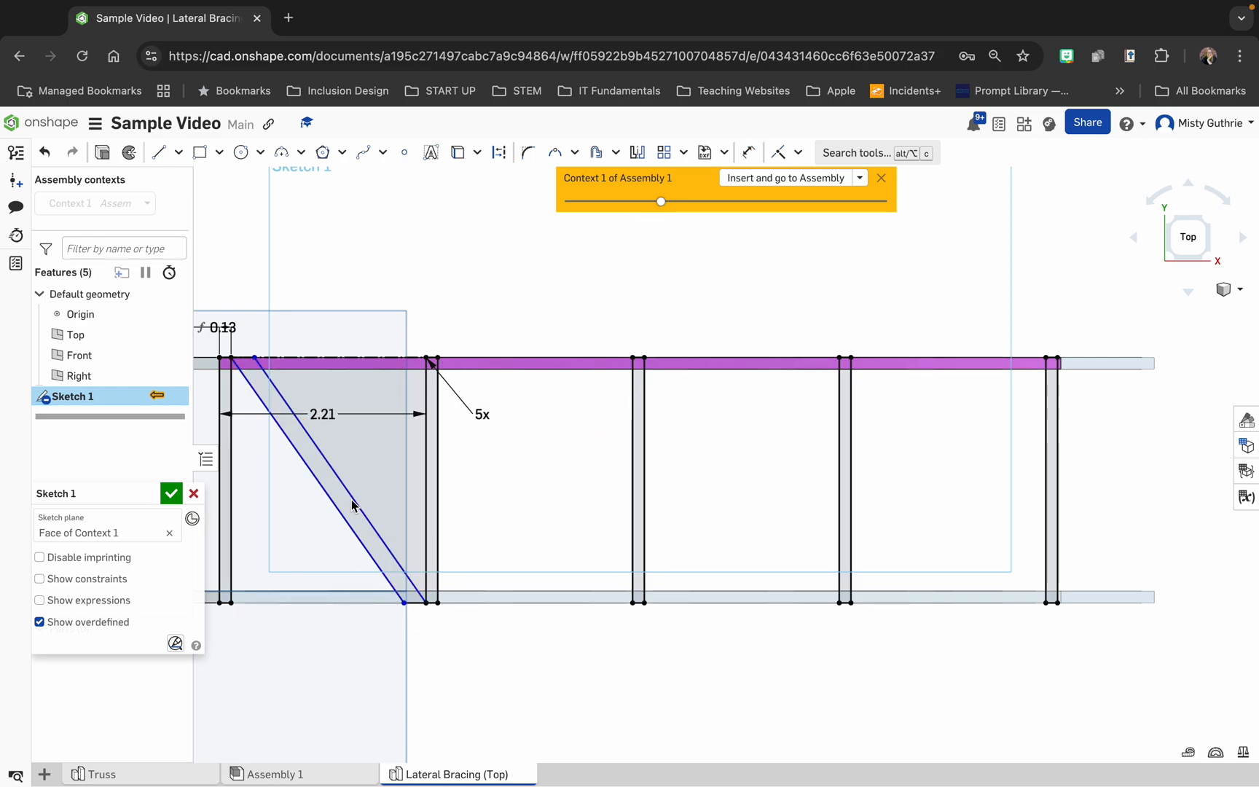
Constrain the two long edges of the first diagonal brace to be parallel
click(798, 154)
click(793, 247)
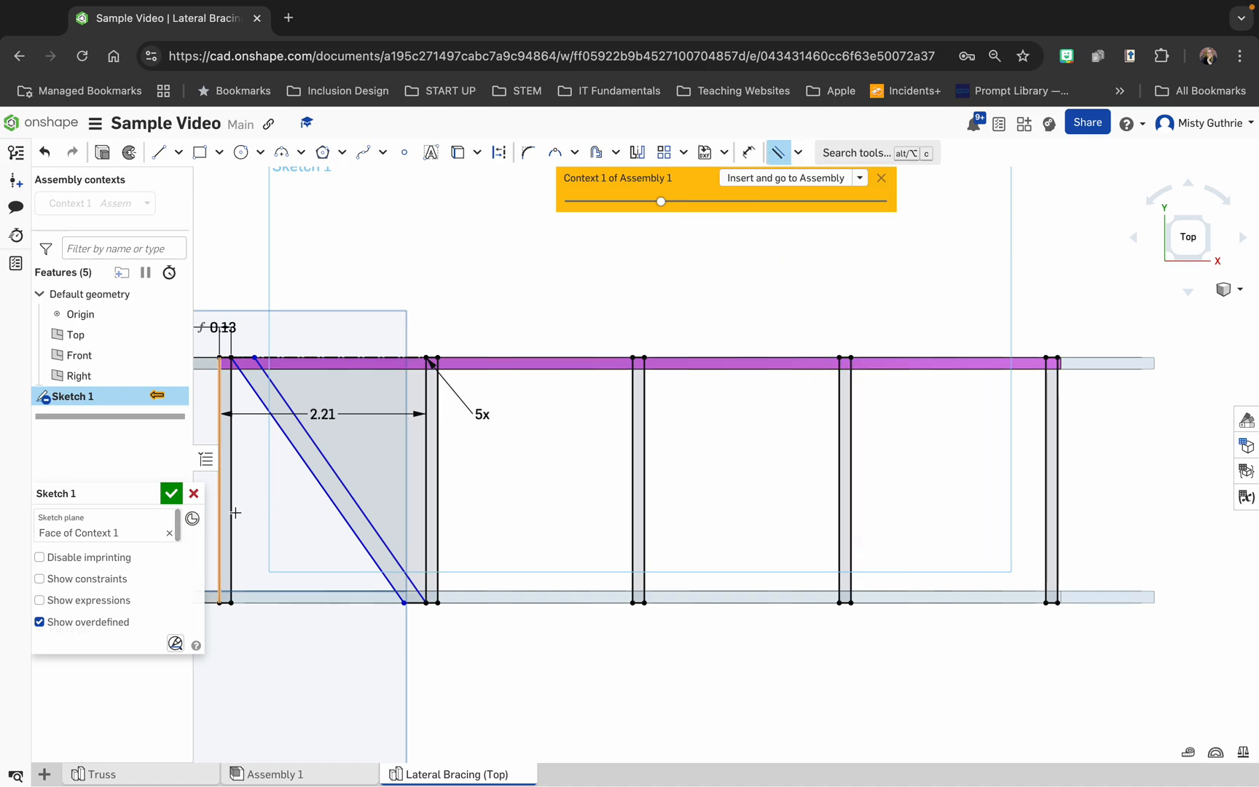
click(331, 470)
click(312, 474)
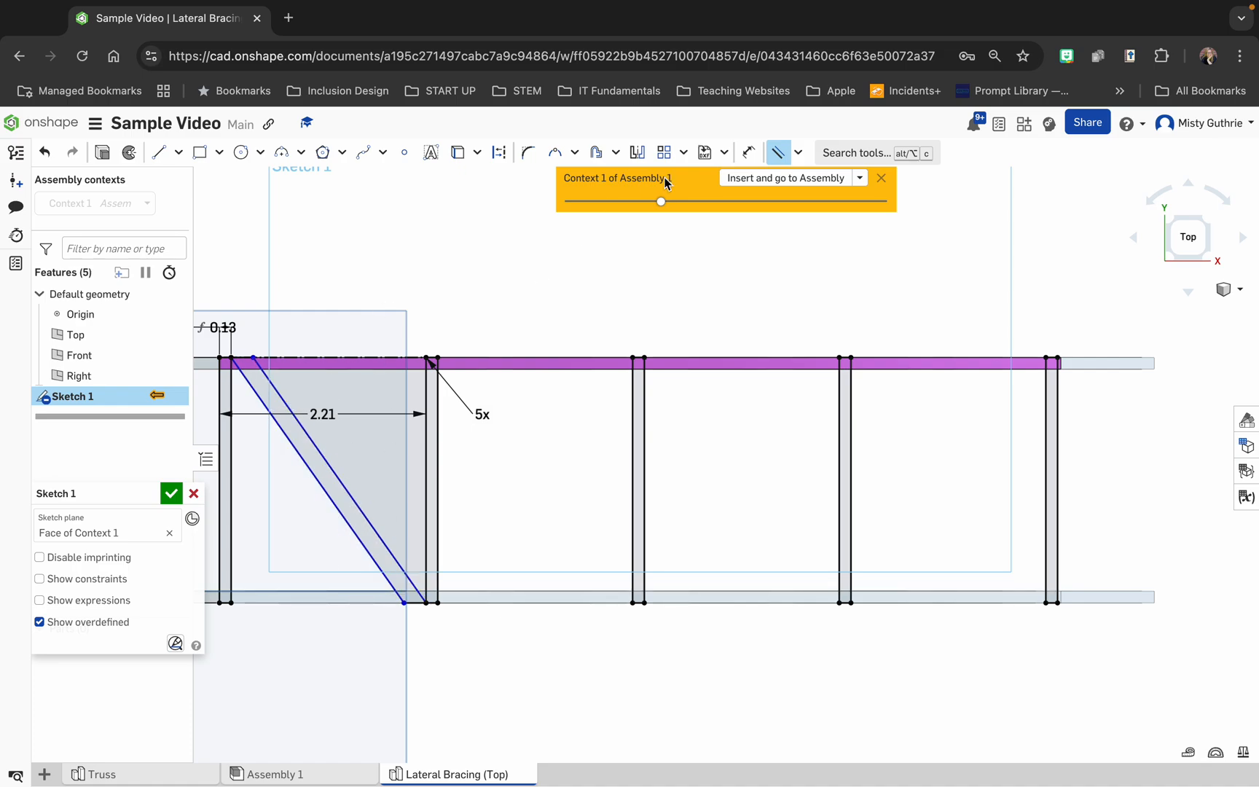
Dimension the short horizontal link at the first brace's lower end to 1/8 in
click(748, 153)
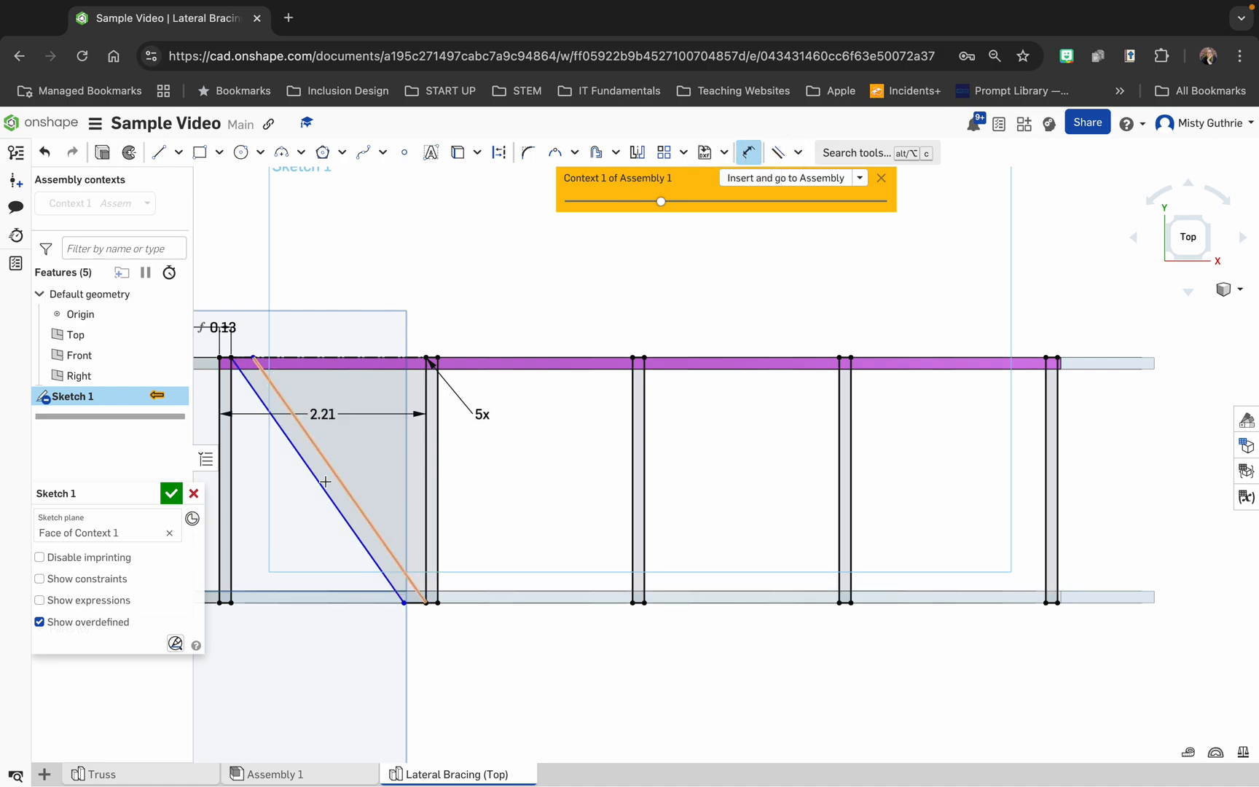
click(415, 603)
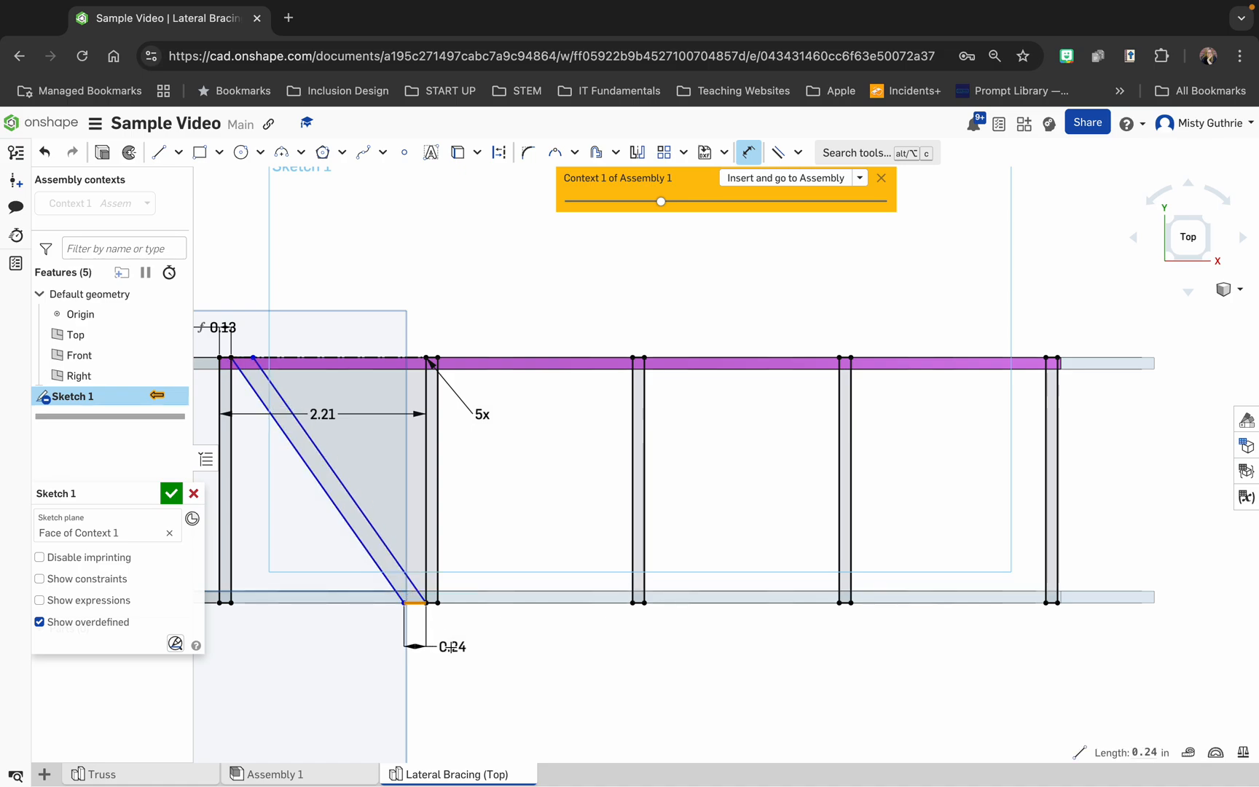
click(452, 647)
text(1)
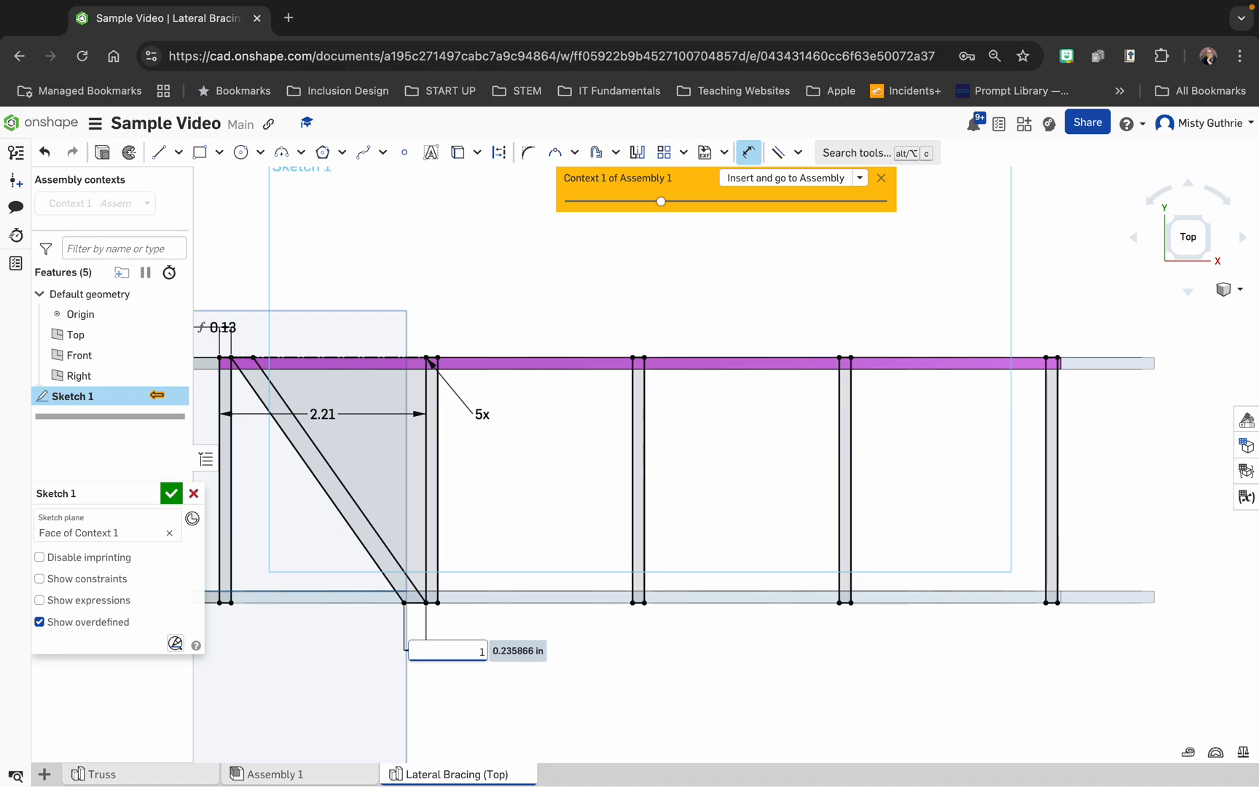
text(/8)
key(Return)
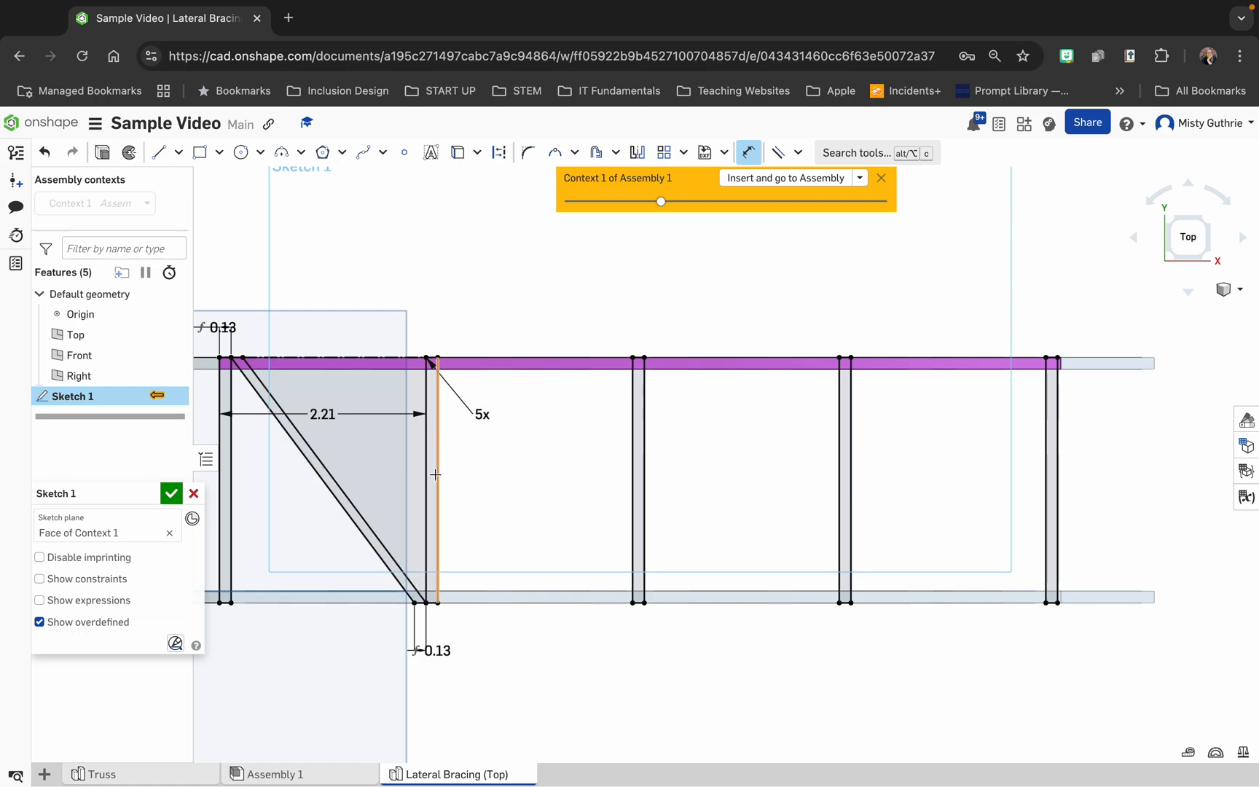
Set the distance between the first brace's parallel edges to 1/8 in, and delete the horizontal dimension on its lower end link
click(332, 483)
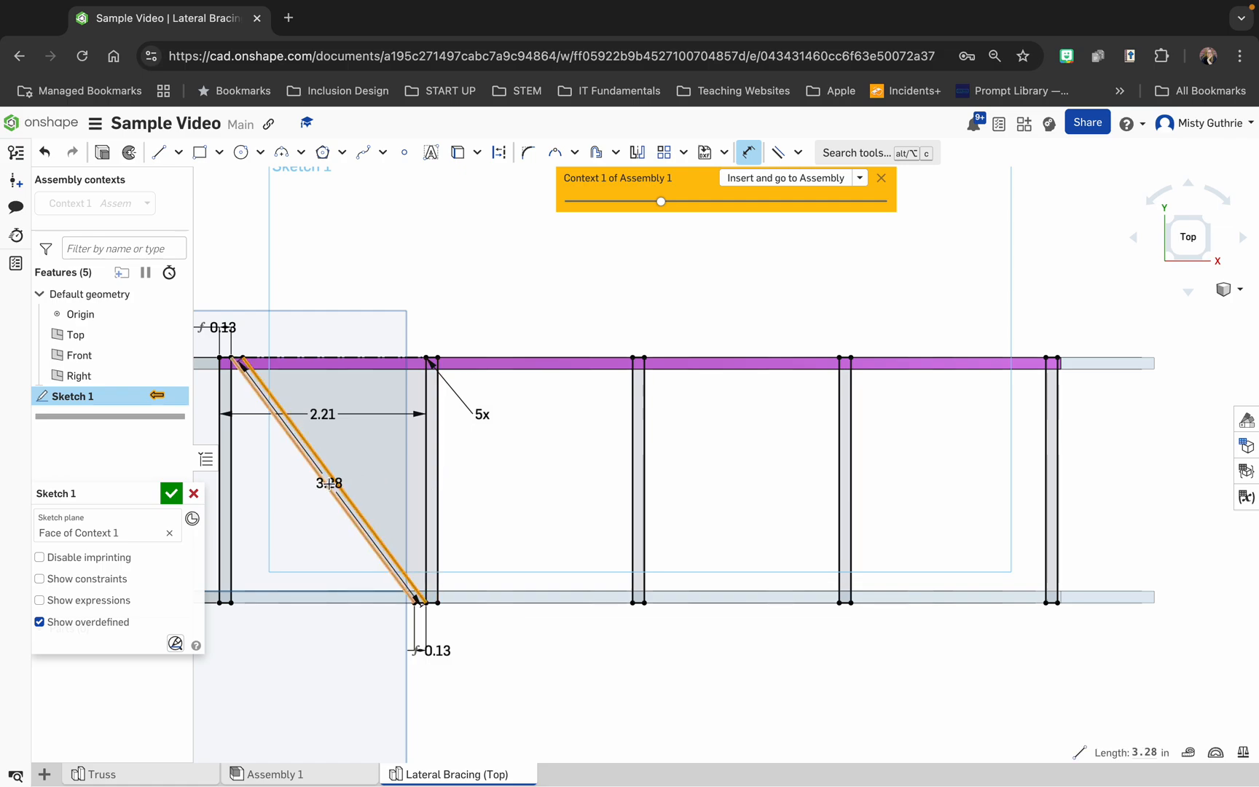
click(315, 489)
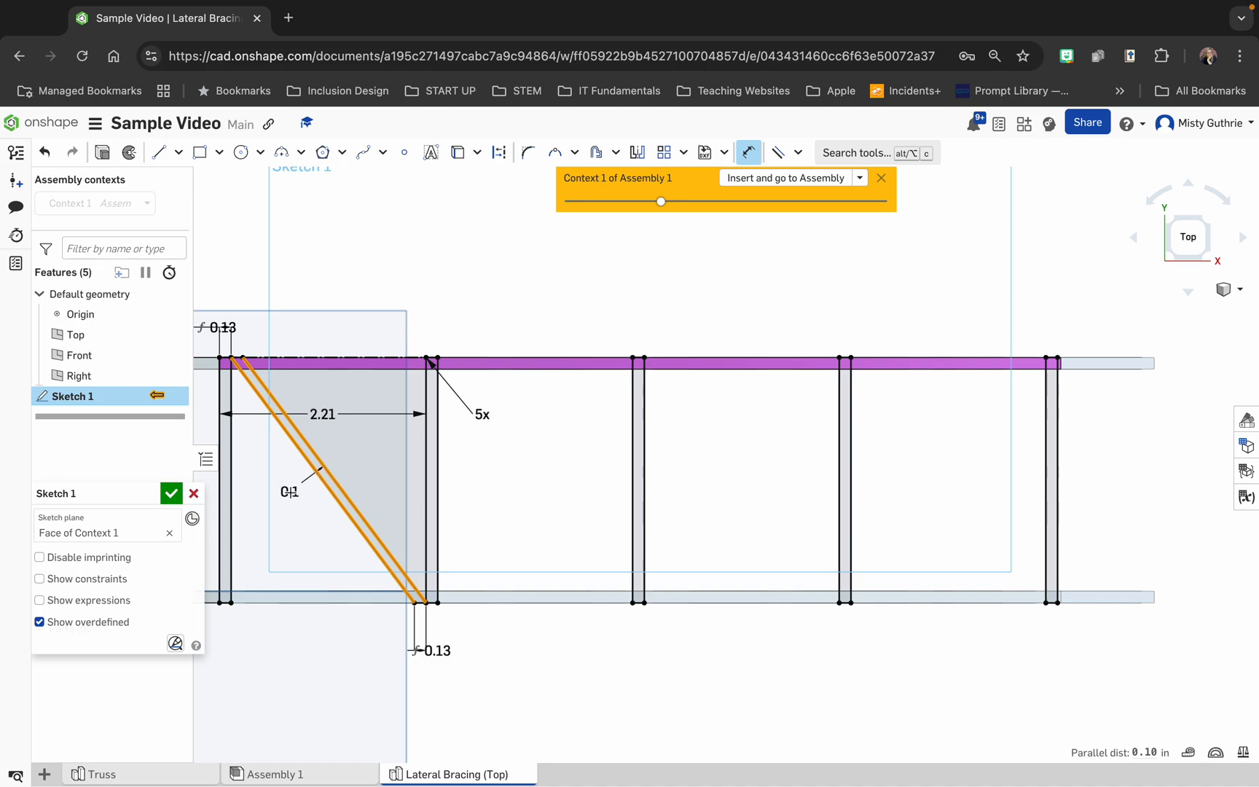
text(1)
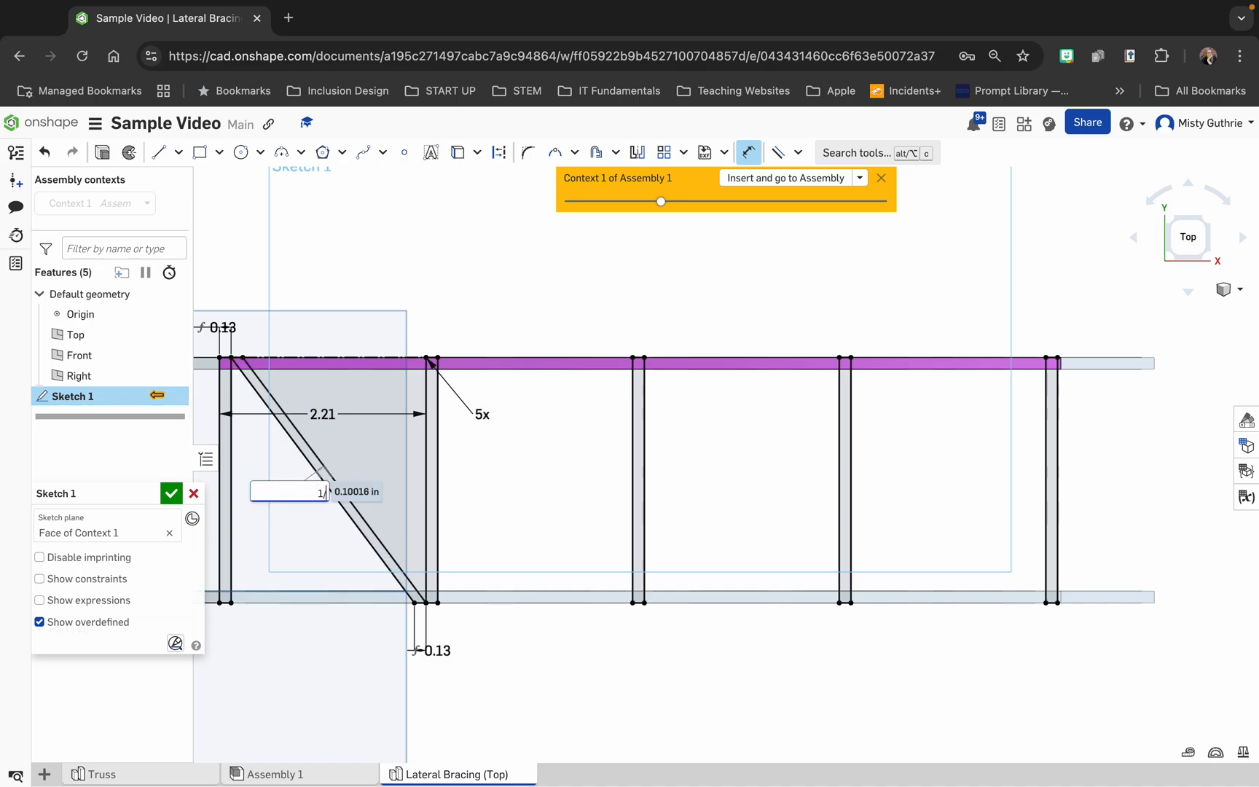
text(/8)
key(Return)
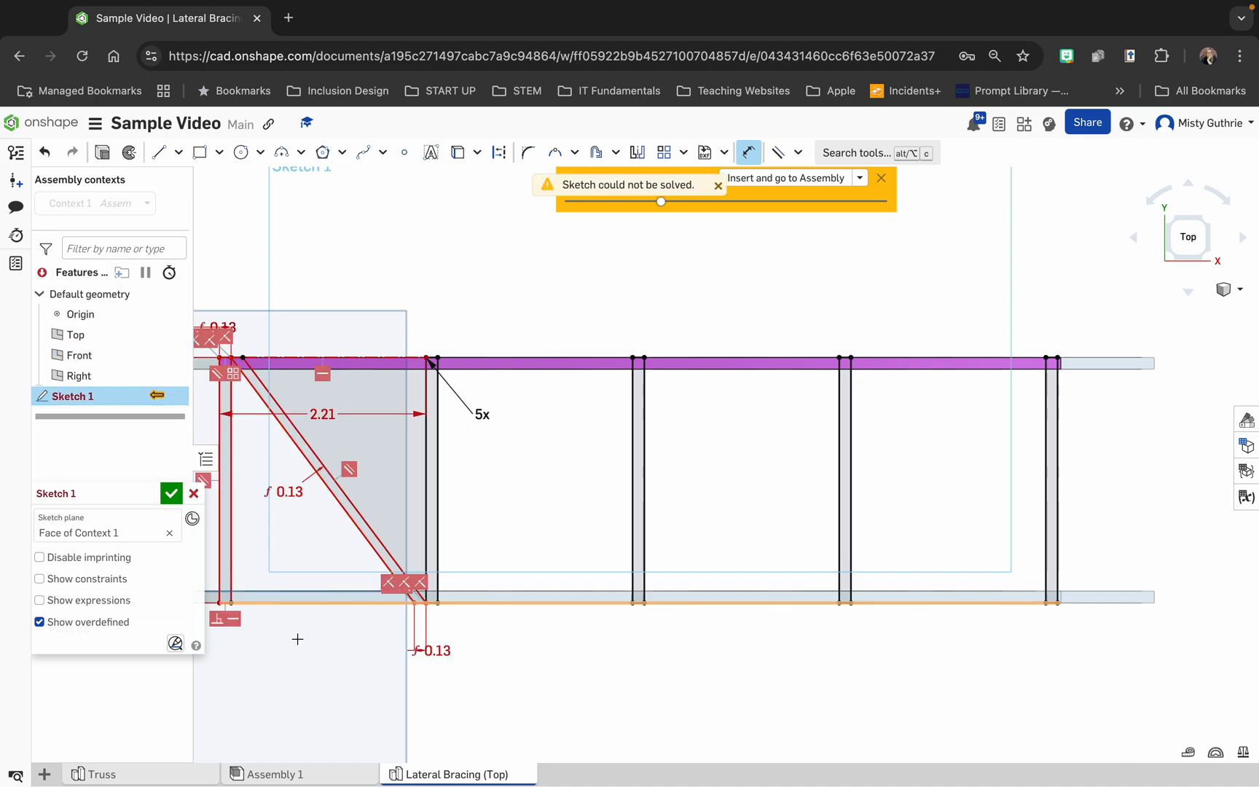
click(436, 651)
key(Delete)
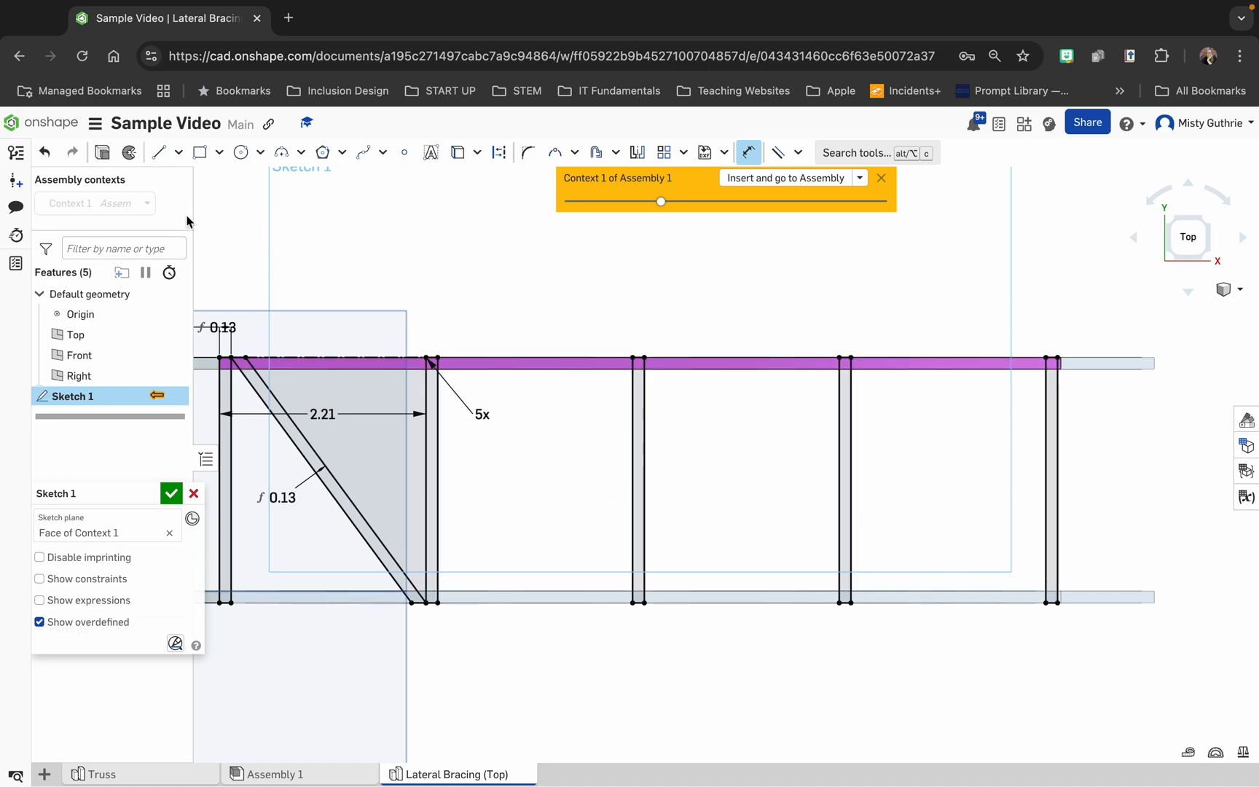
Draw an oppositely slanted brace between the fourth and fifth crossbars, with diagonals about 3.23 and 3.25 in long and end links about 0.21 and 0.17 in
click(160, 154)
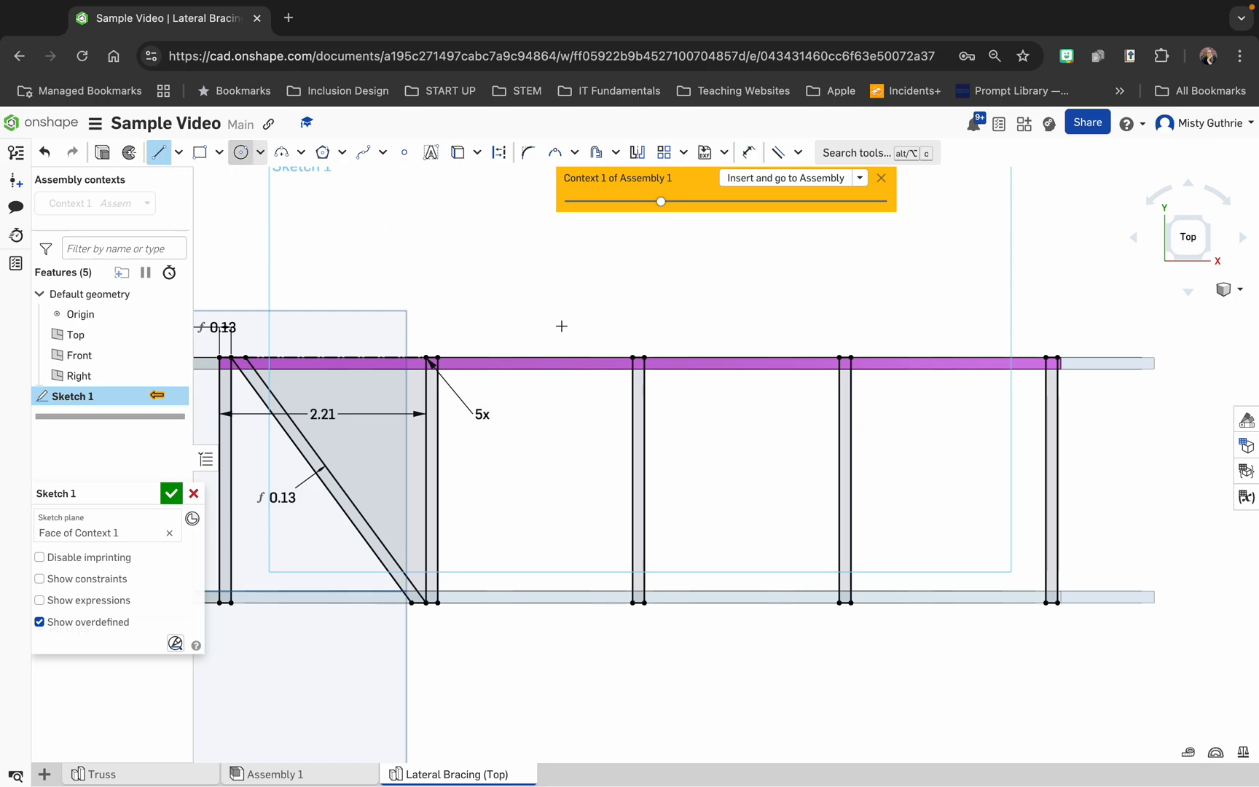
click(851, 602)
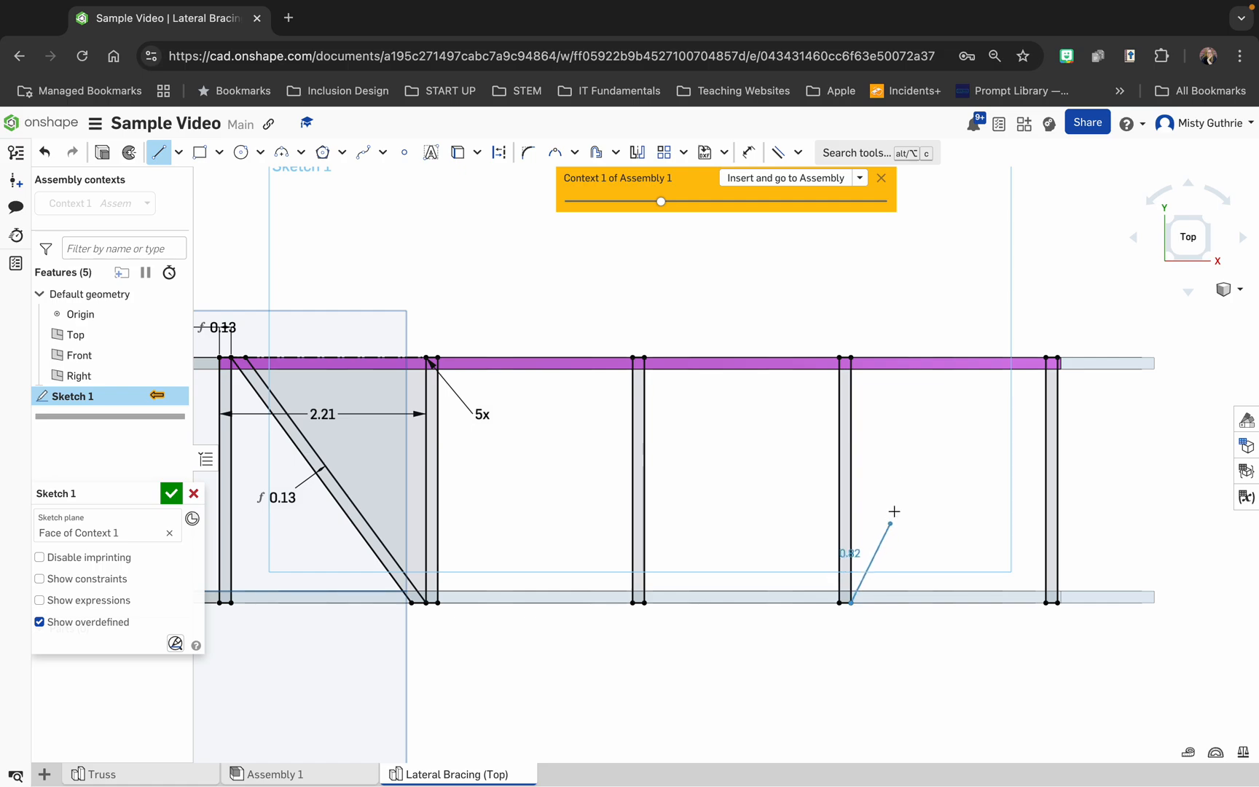
click(1027, 358)
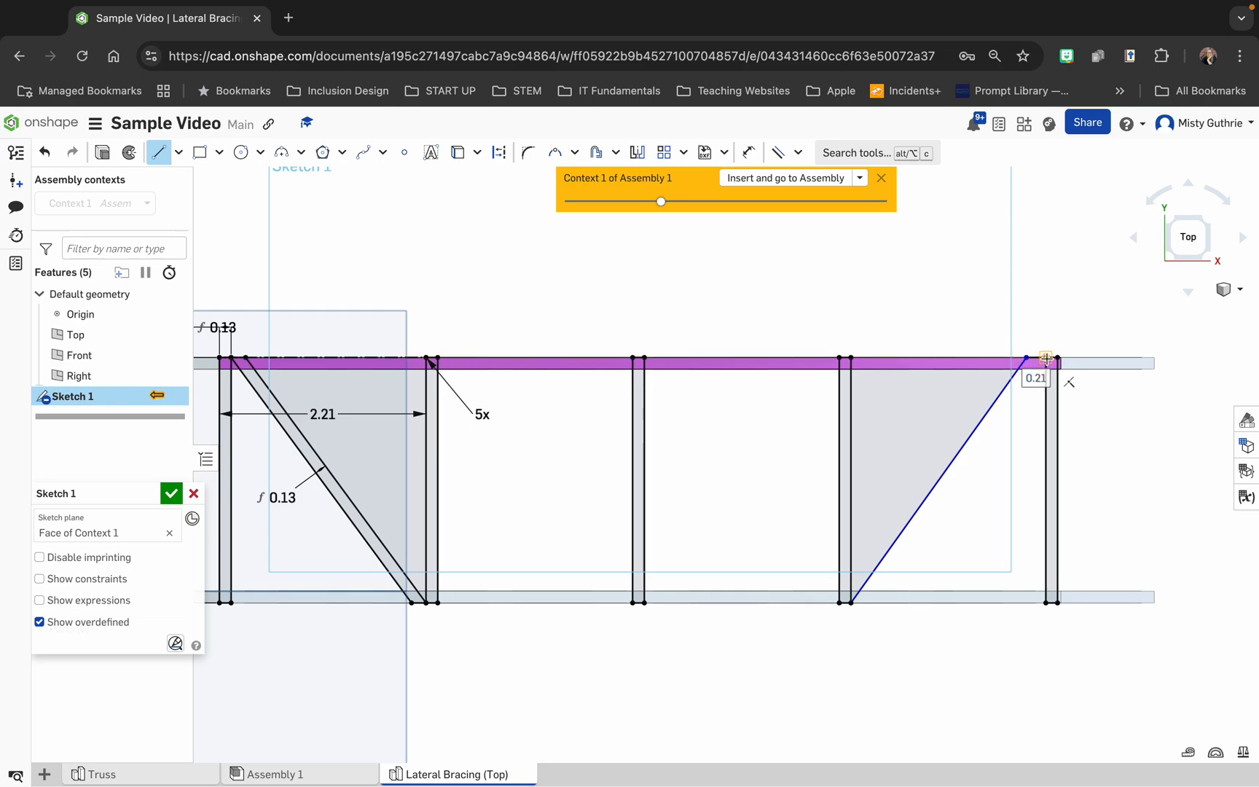
click(1046, 358)
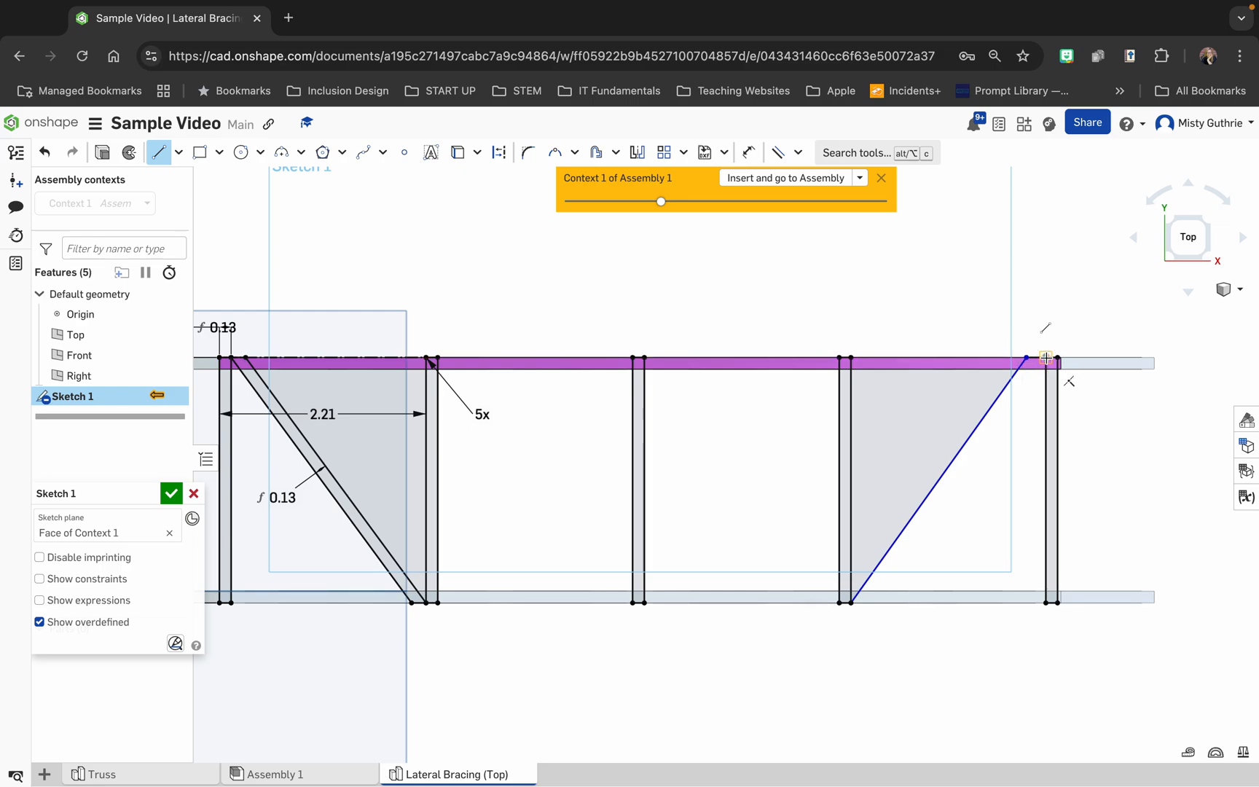
click(866, 604)
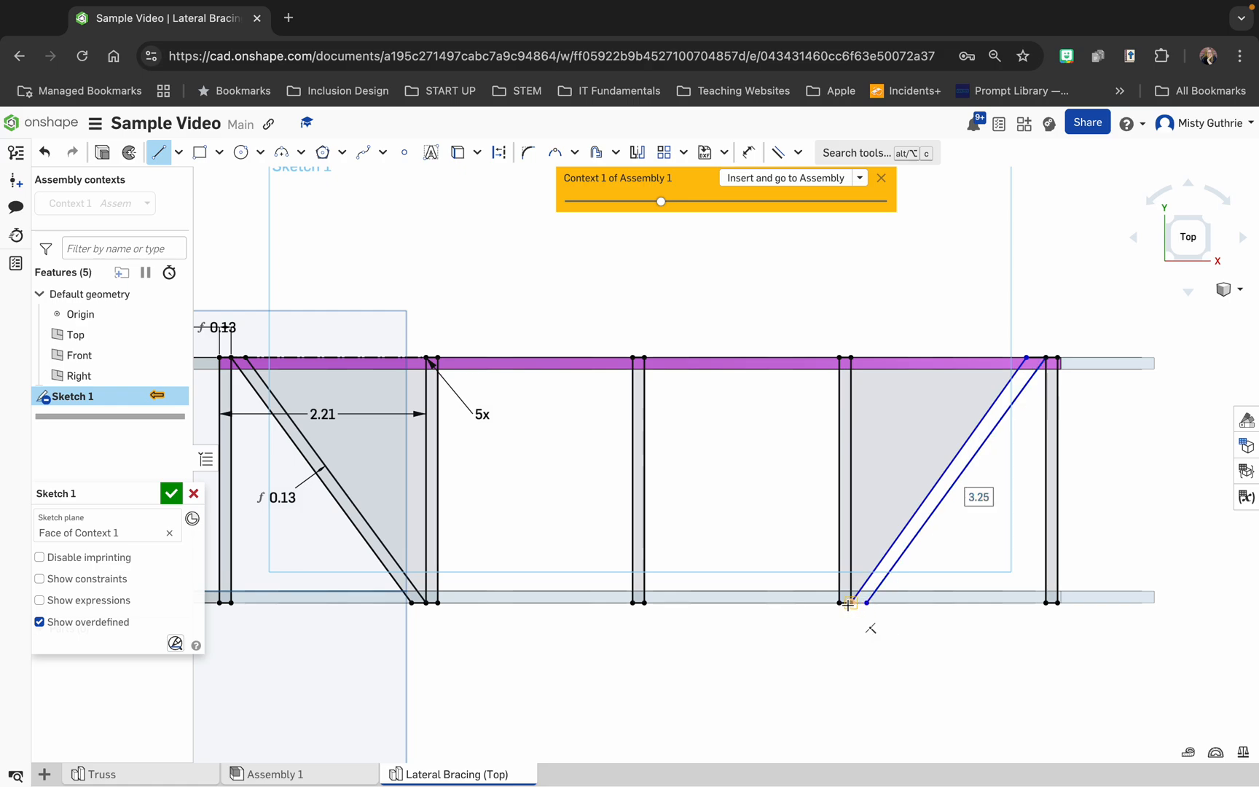
click(851, 603)
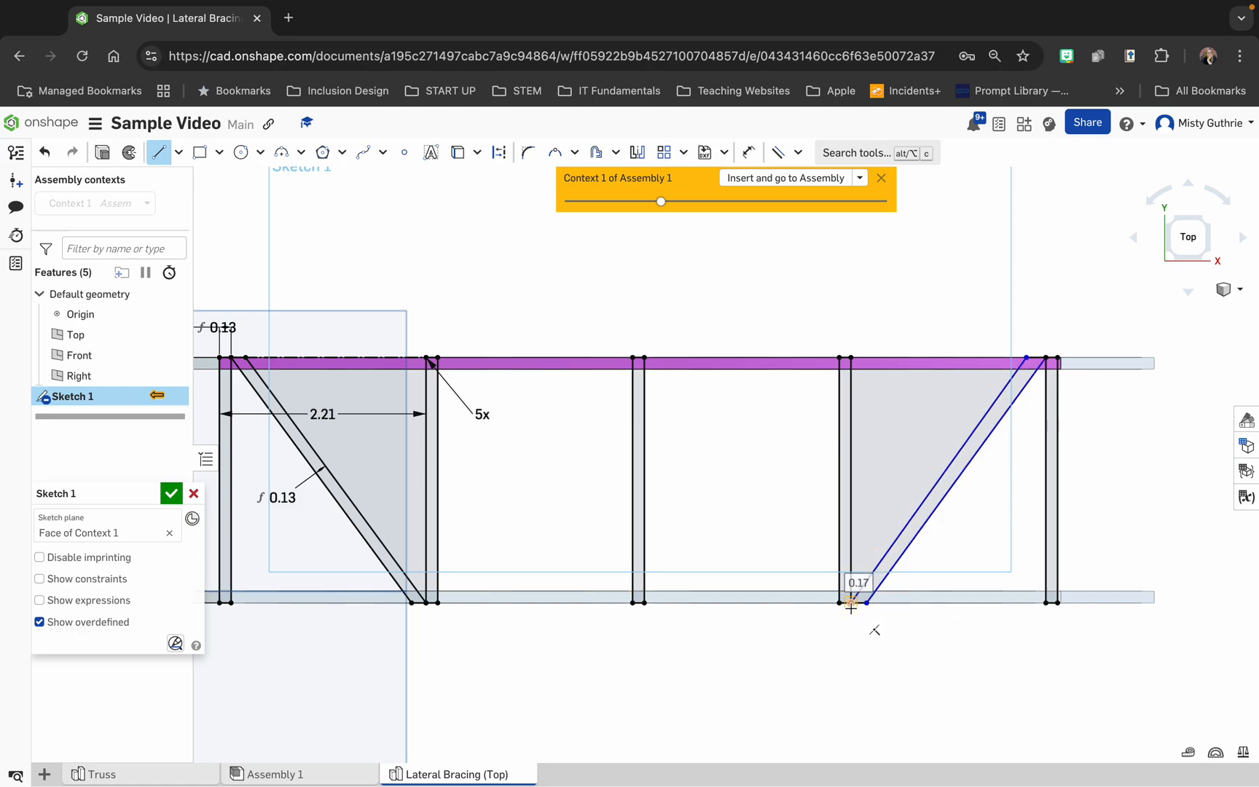
Make the second brace's long edges parallel and 1/8 in apart, and finish the sketch
click(778, 152)
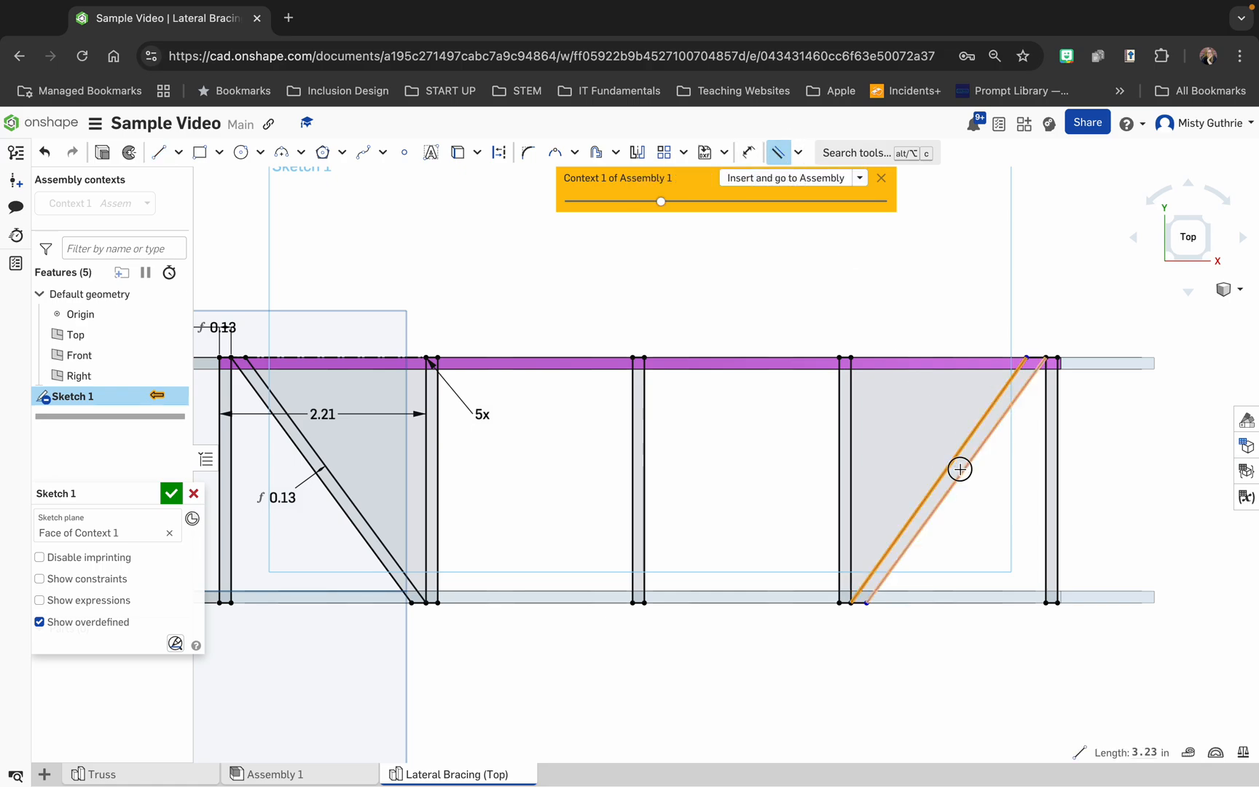
click(748, 152)
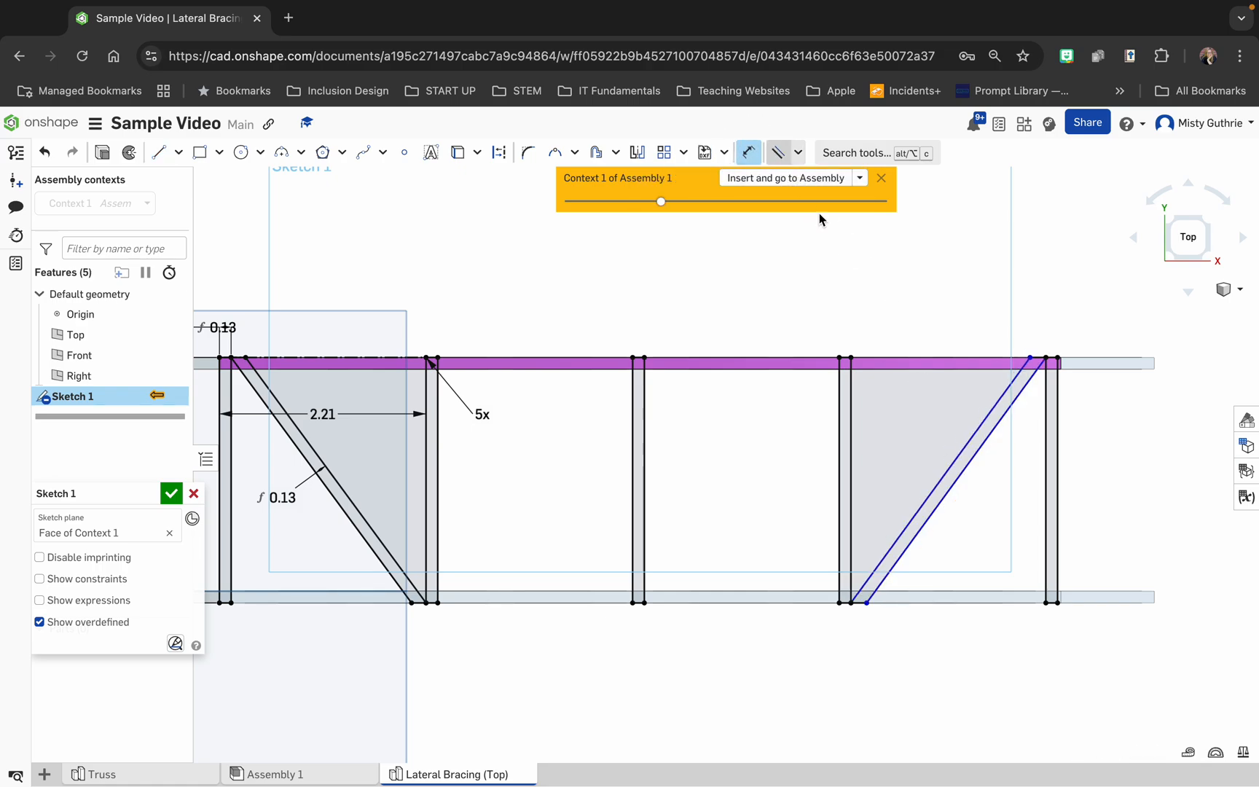
click(960, 452)
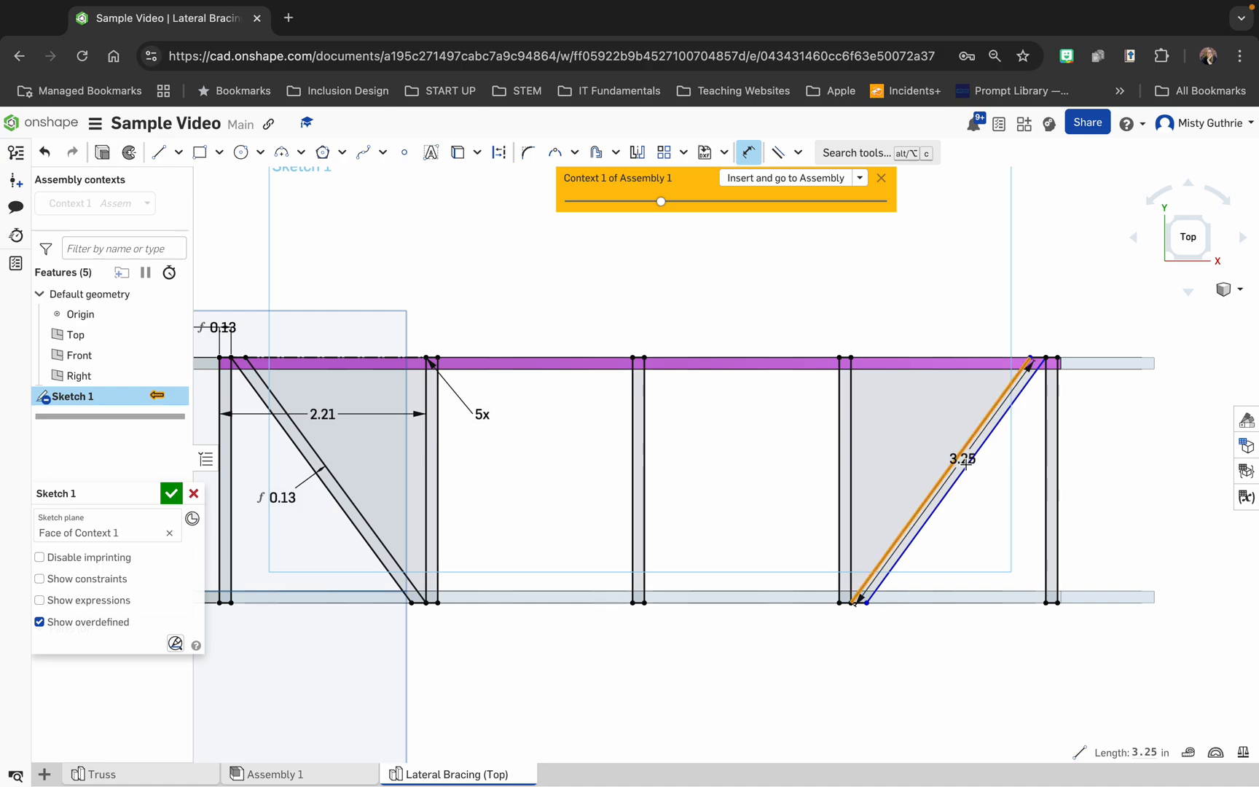
click(966, 466)
click(931, 445)
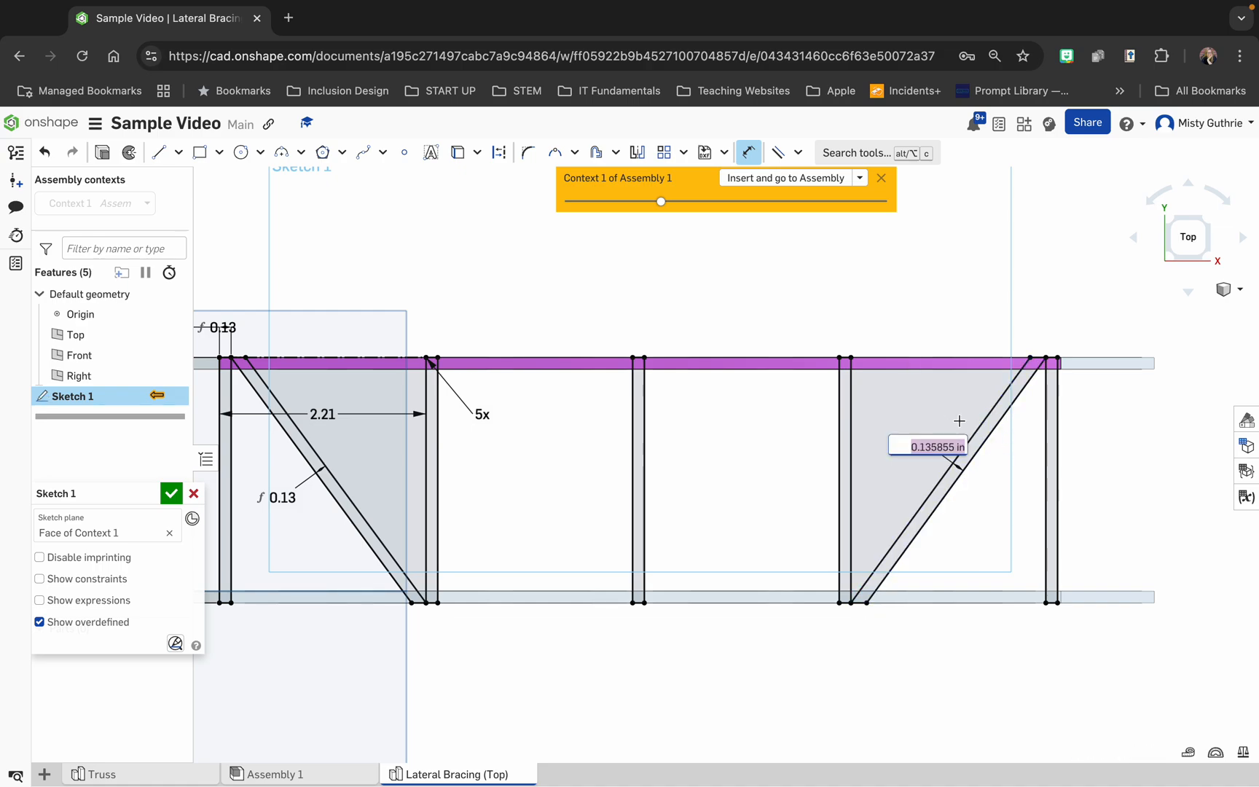
text(1/8)
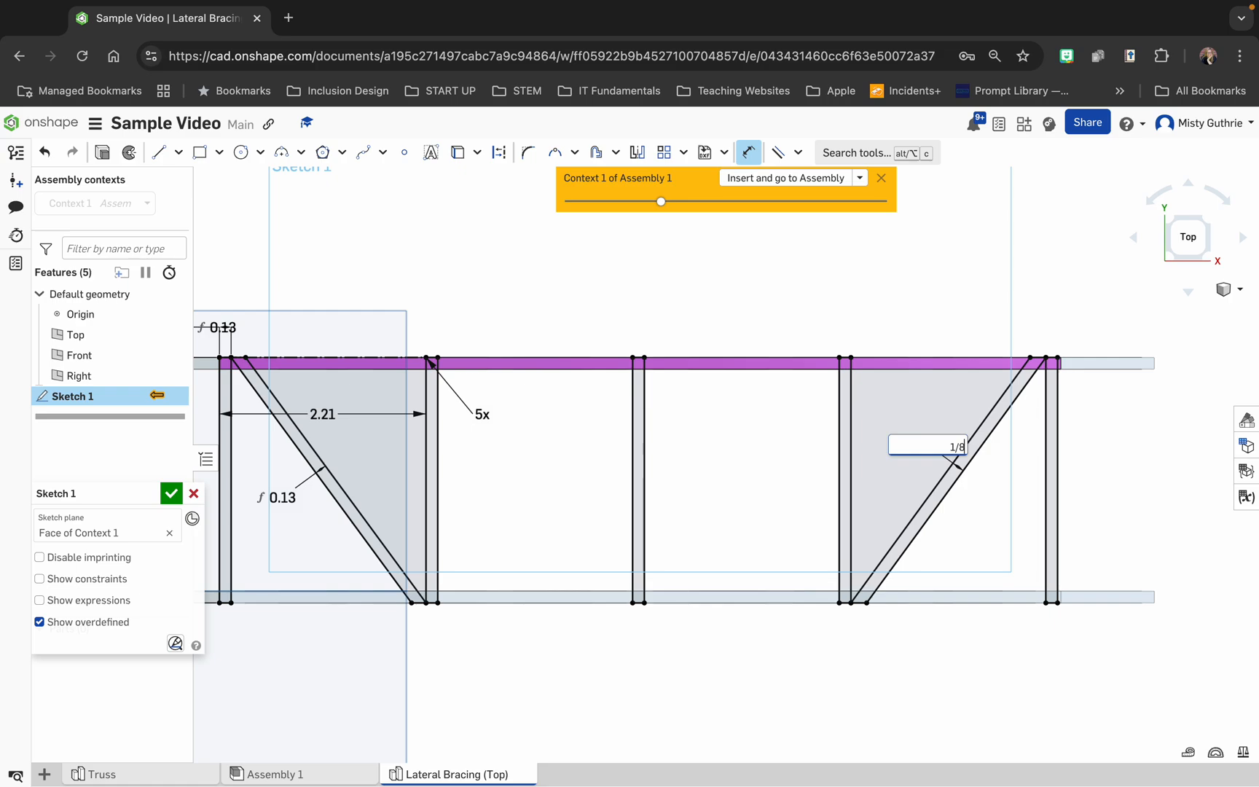
key(Return)
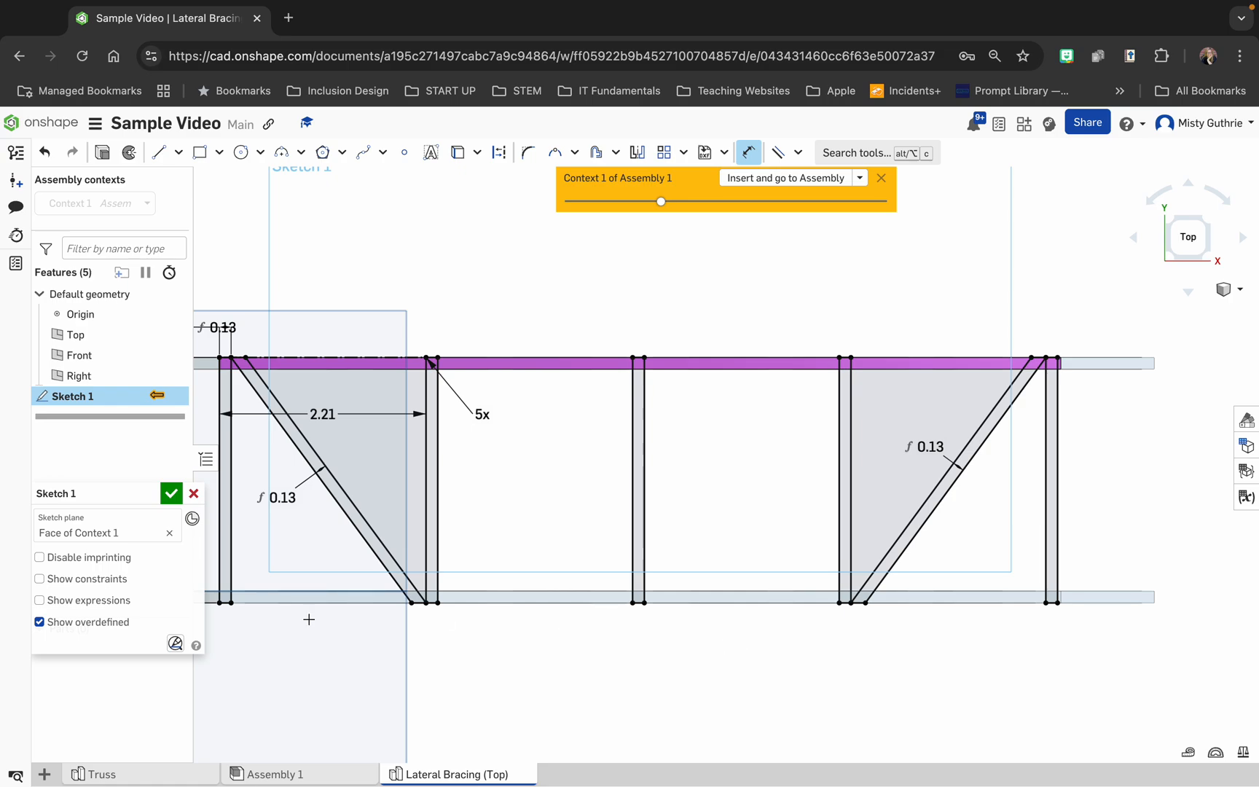
click(171, 494)
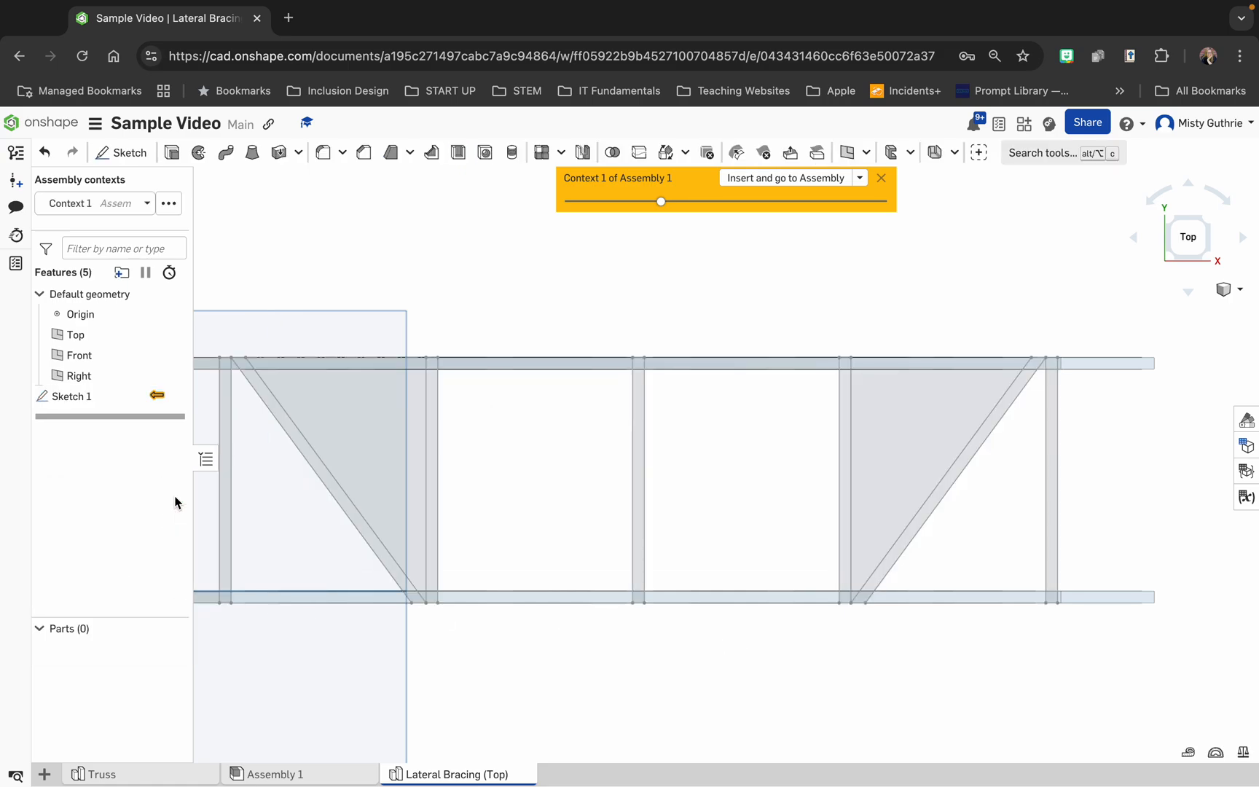
Extrude all the regions of the five crossbars and two diagonal braces as new solids with a blind depth of 1 in
click(172, 154)
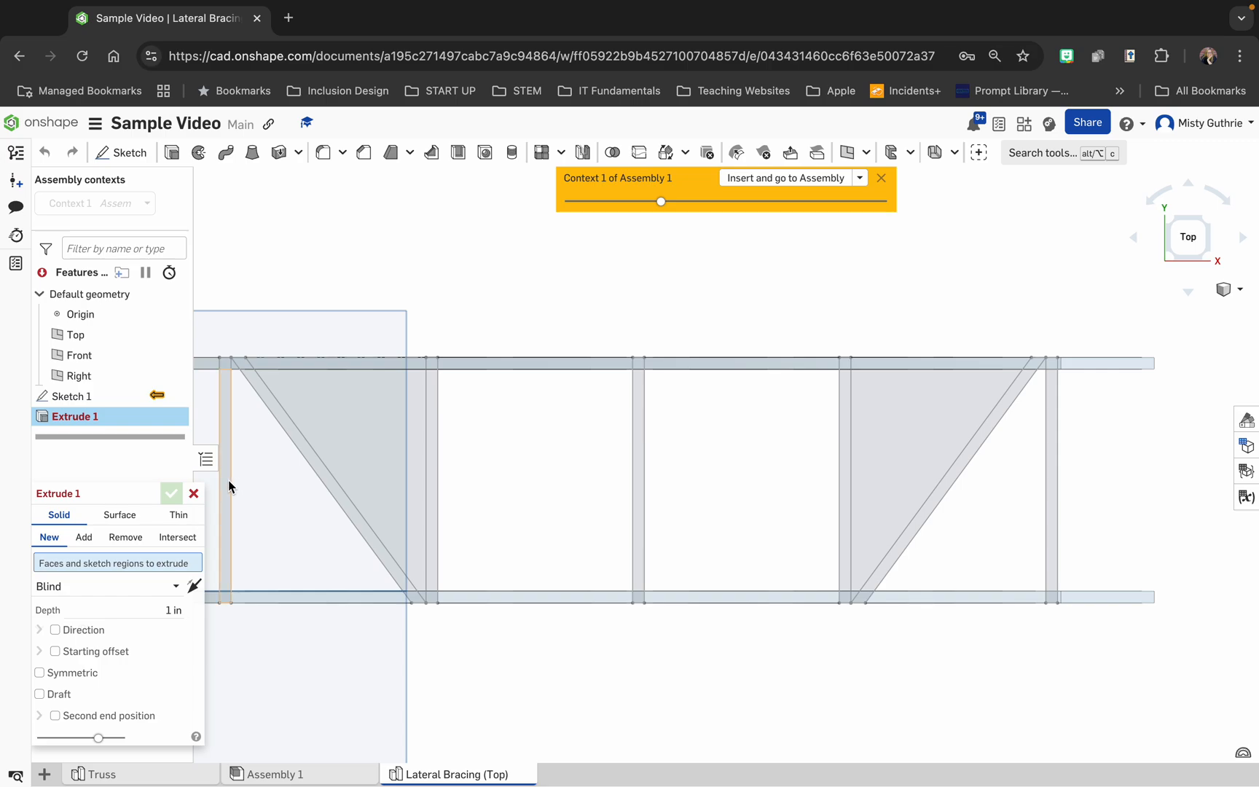
click(225, 602)
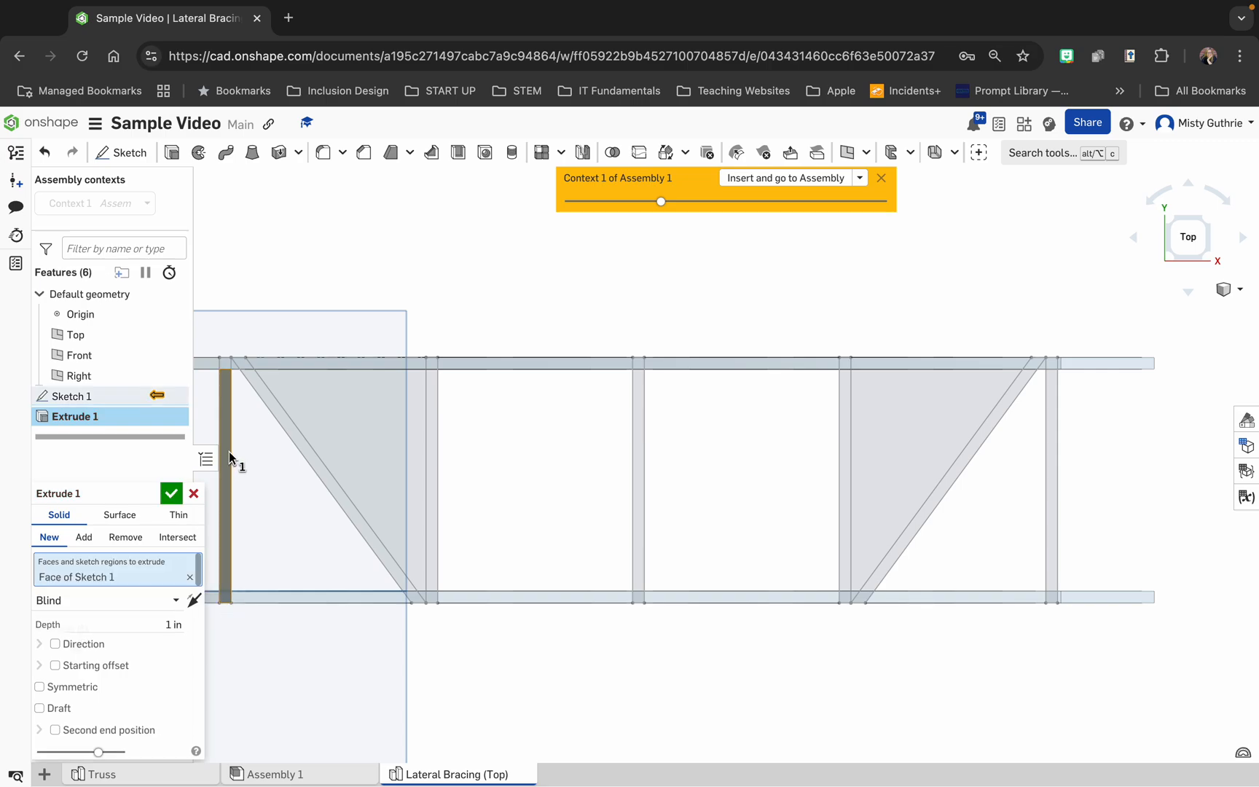
click(226, 365)
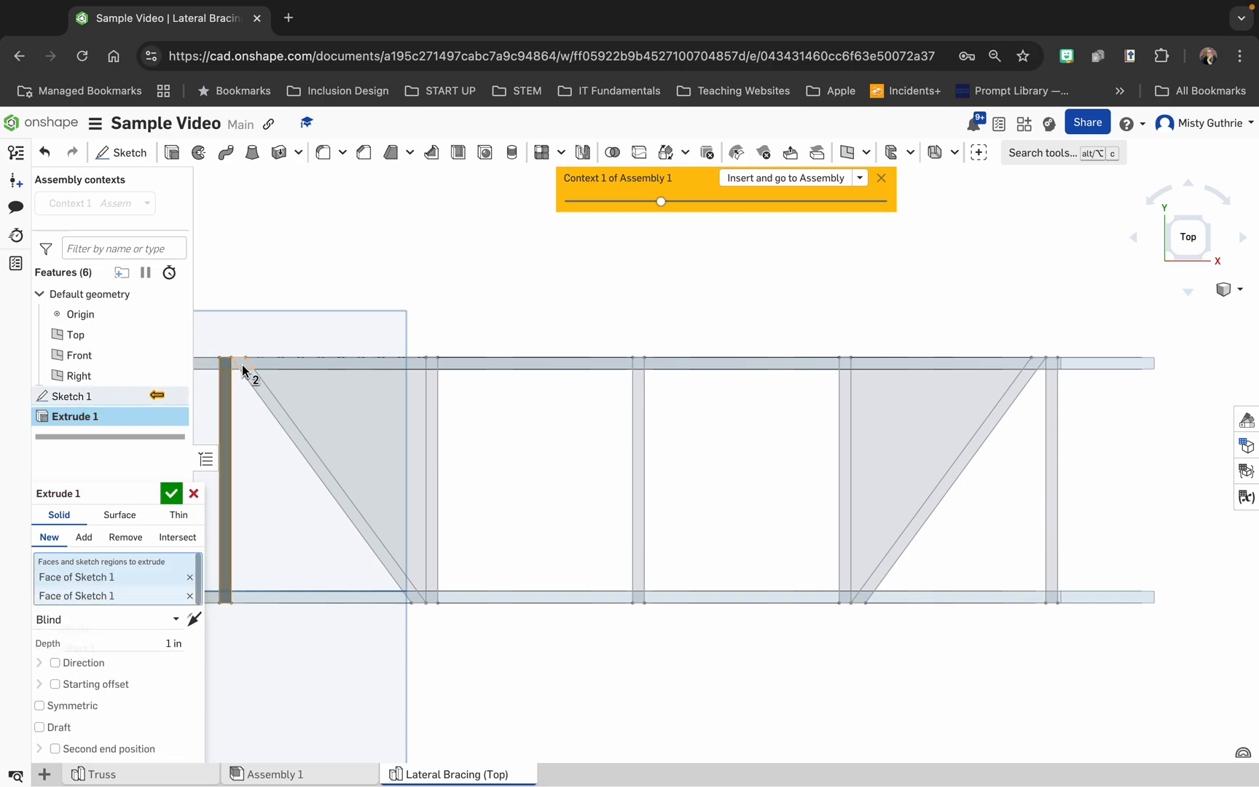
click(243, 364)
click(270, 402)
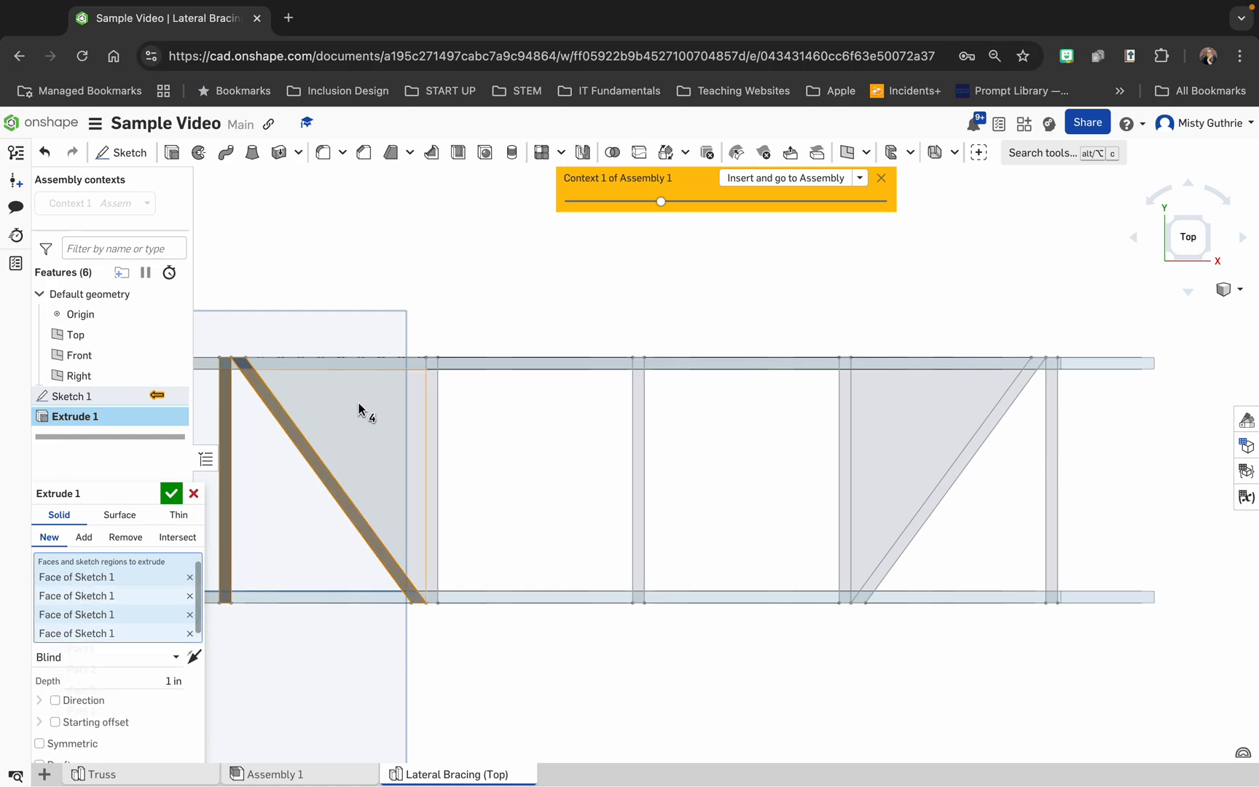
click(435, 525)
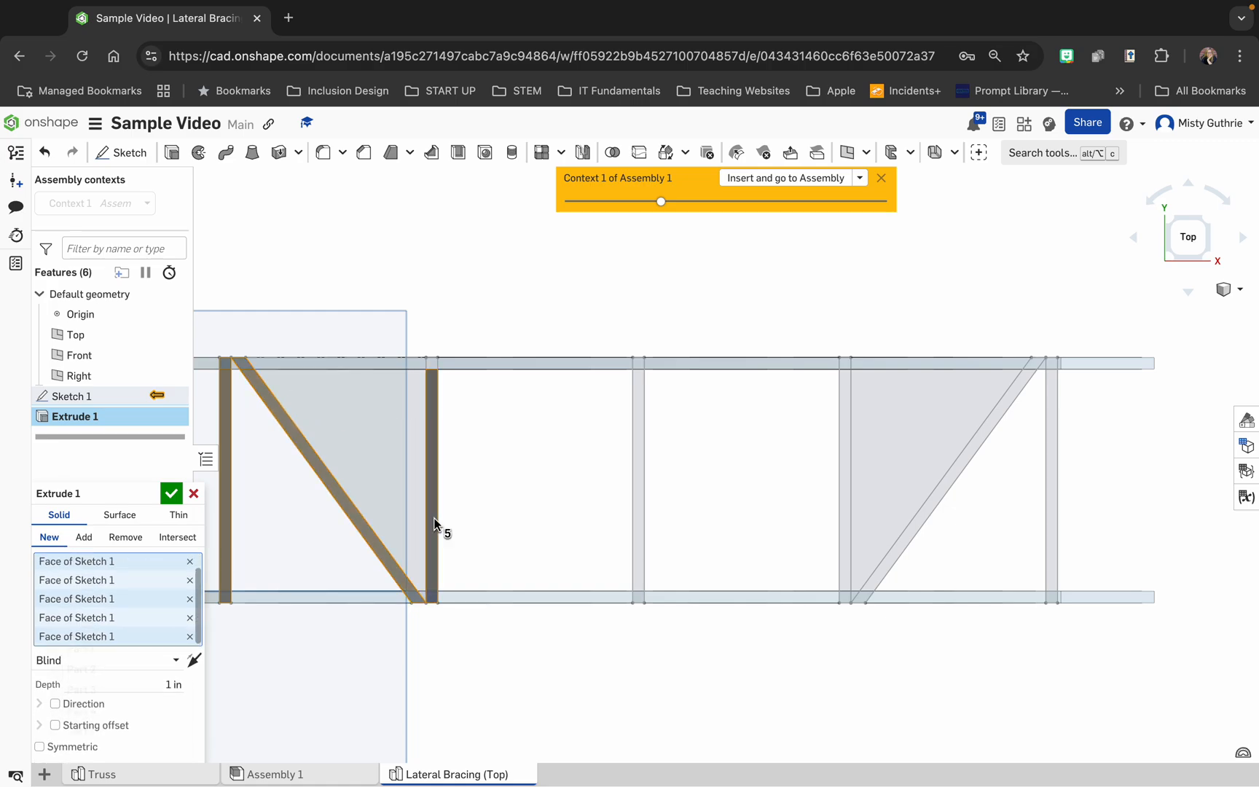
click(432, 362)
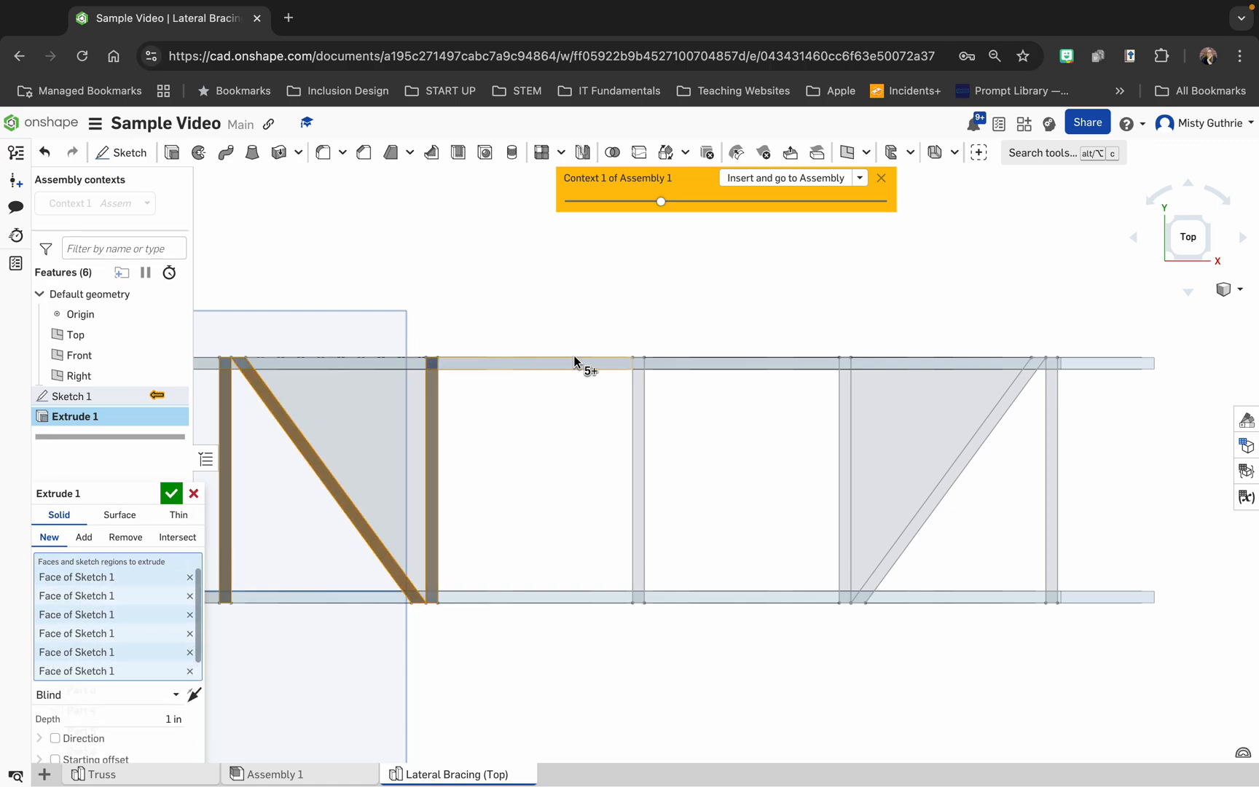
click(642, 365)
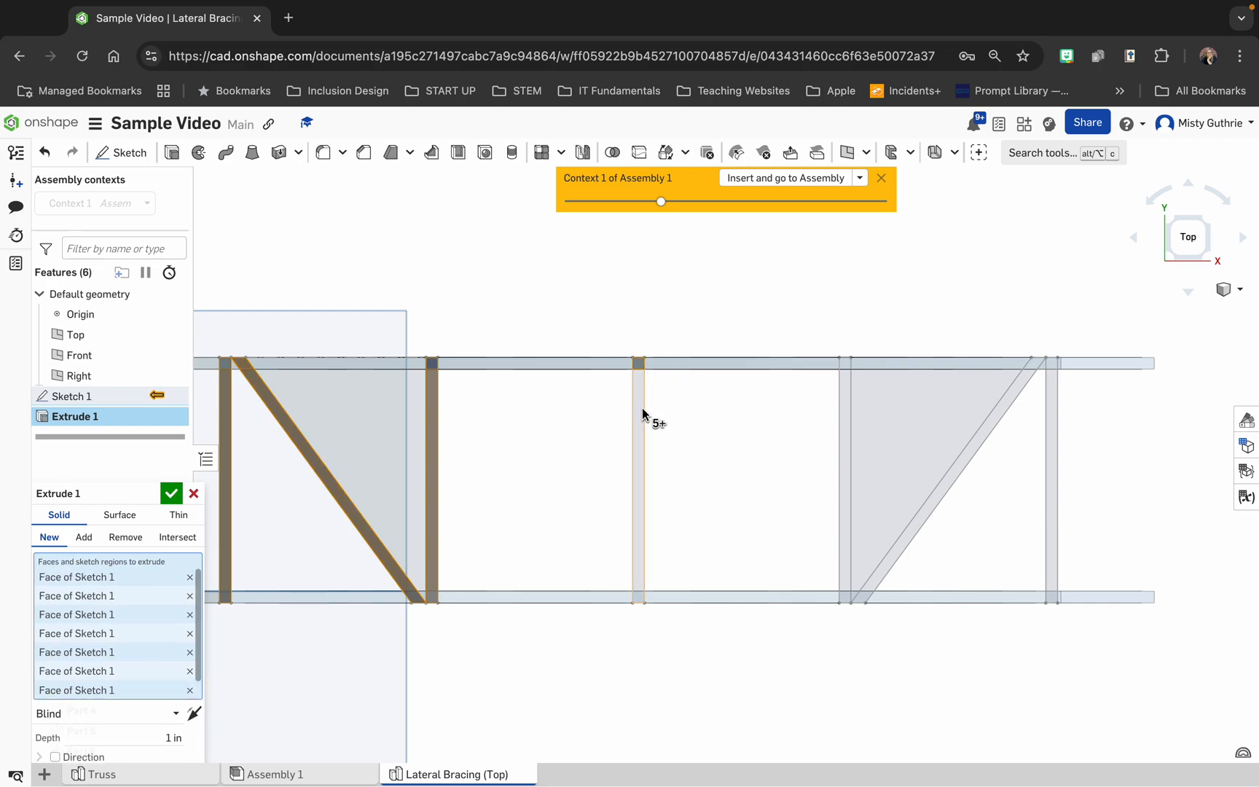
click(642, 408)
click(845, 485)
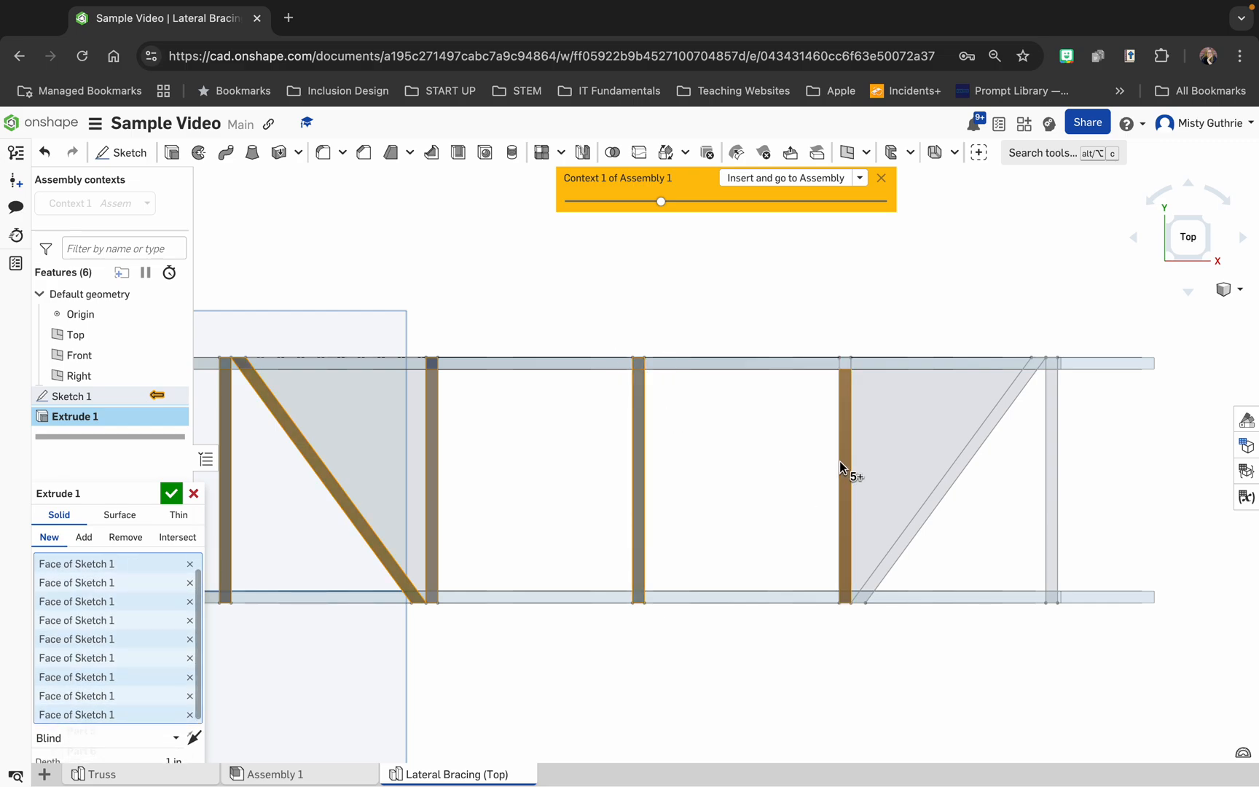
click(846, 364)
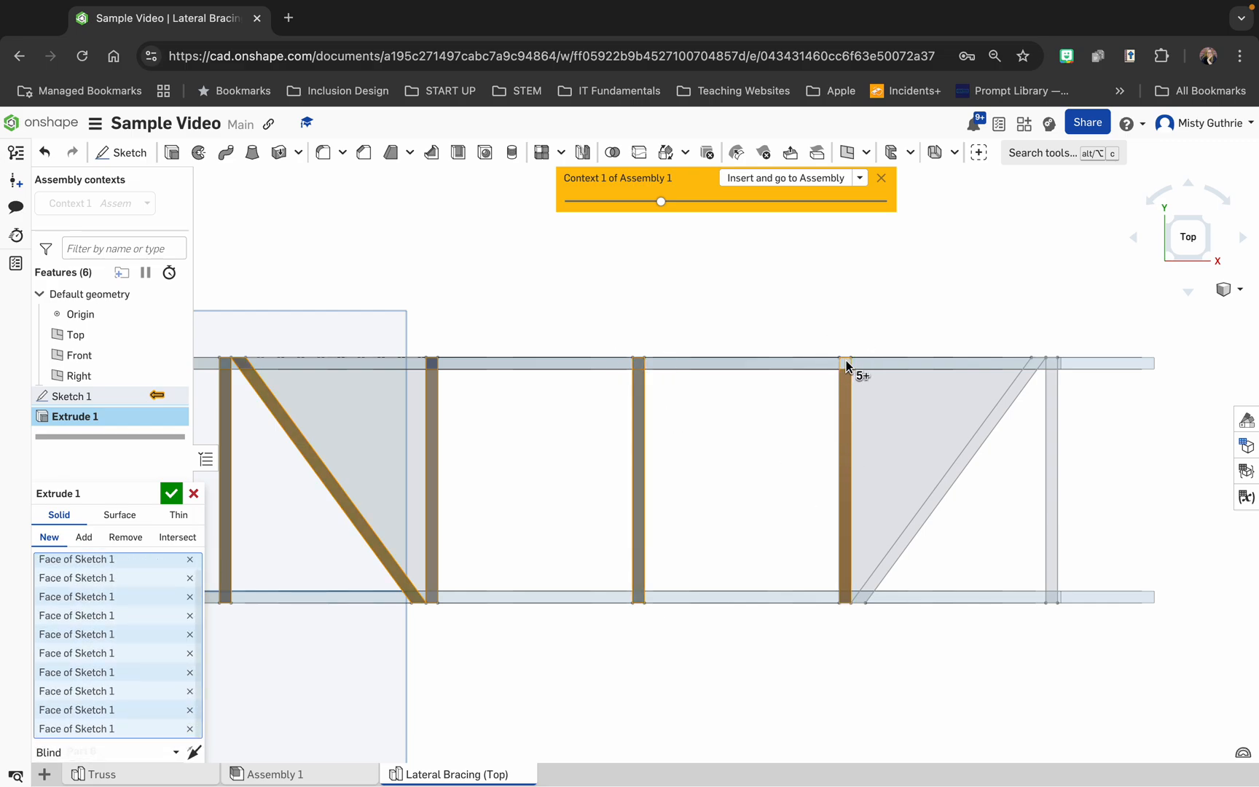
click(964, 465)
click(1037, 366)
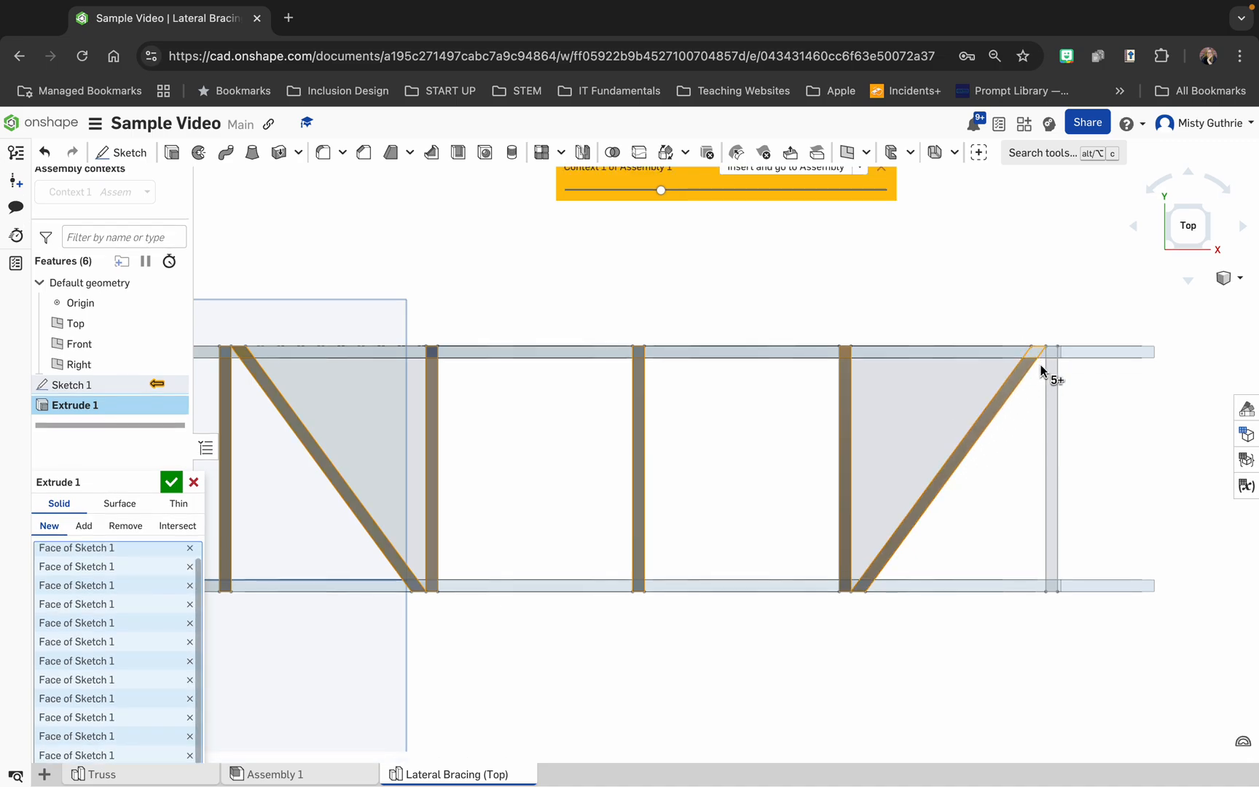
click(1052, 353)
click(1054, 407)
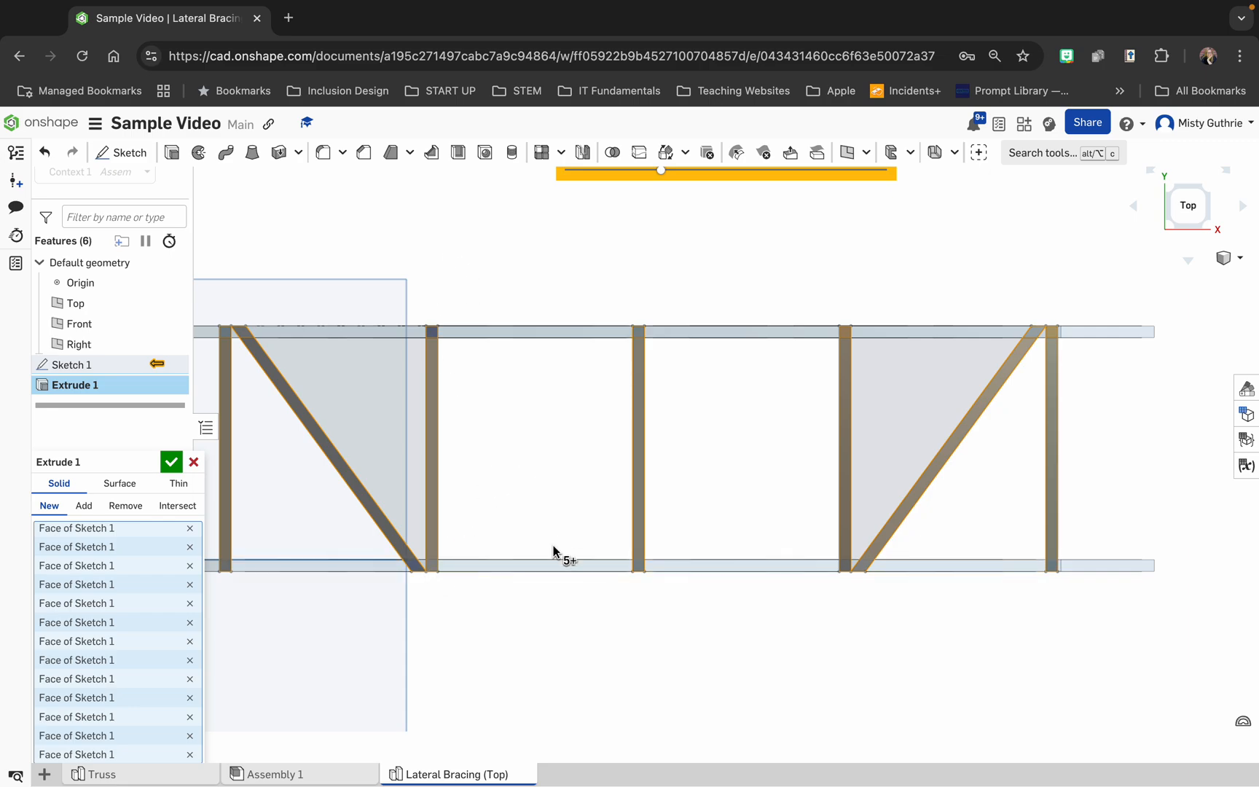
scroll(583, 587, down, 5)
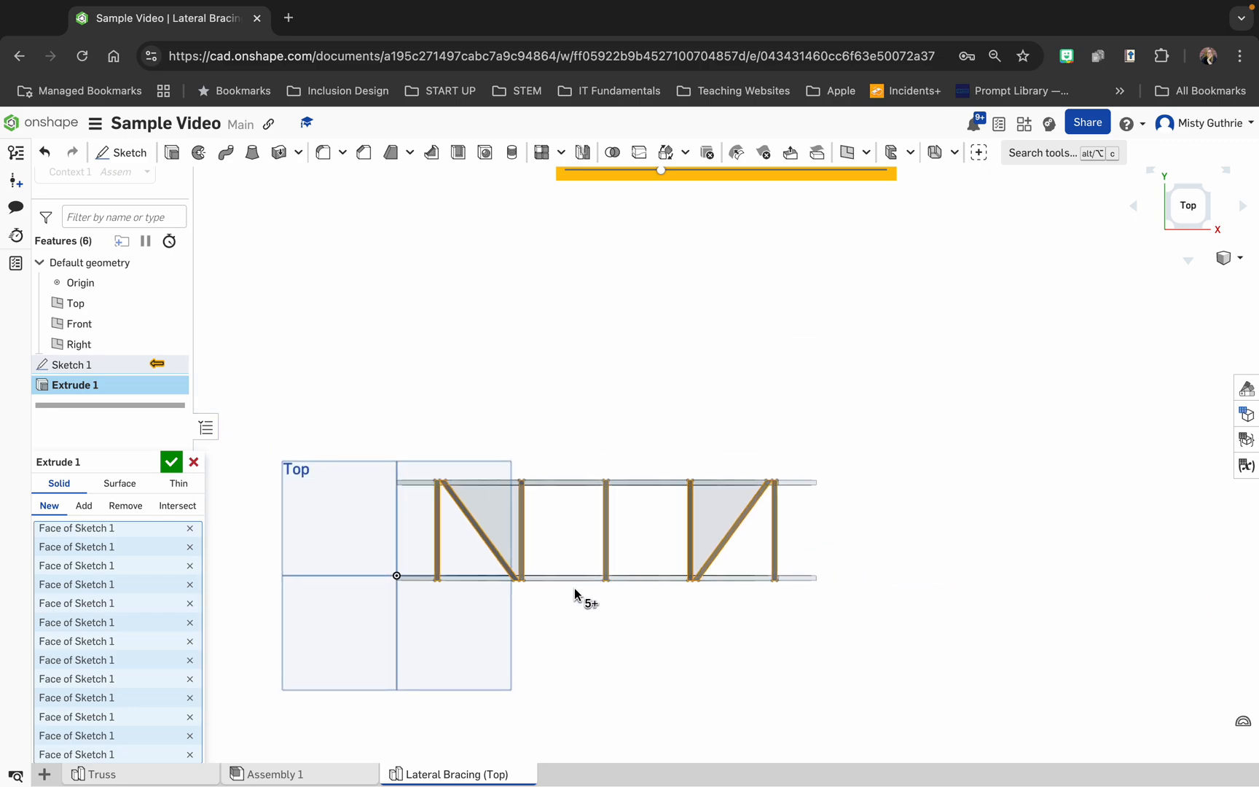
click(172, 463)
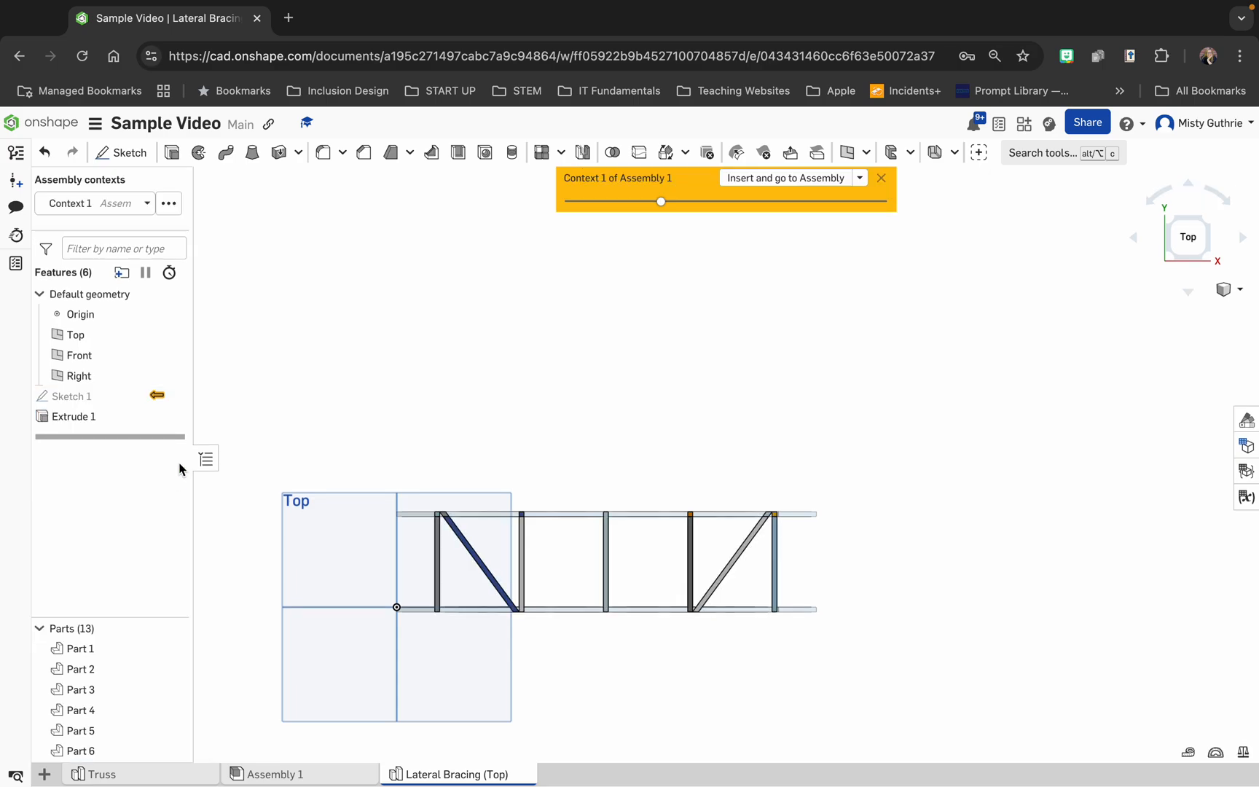
Insert all the lateral bracing parts, Part 1 through Part 13, into Assembly 1 and go to the assembly
click(824, 189)
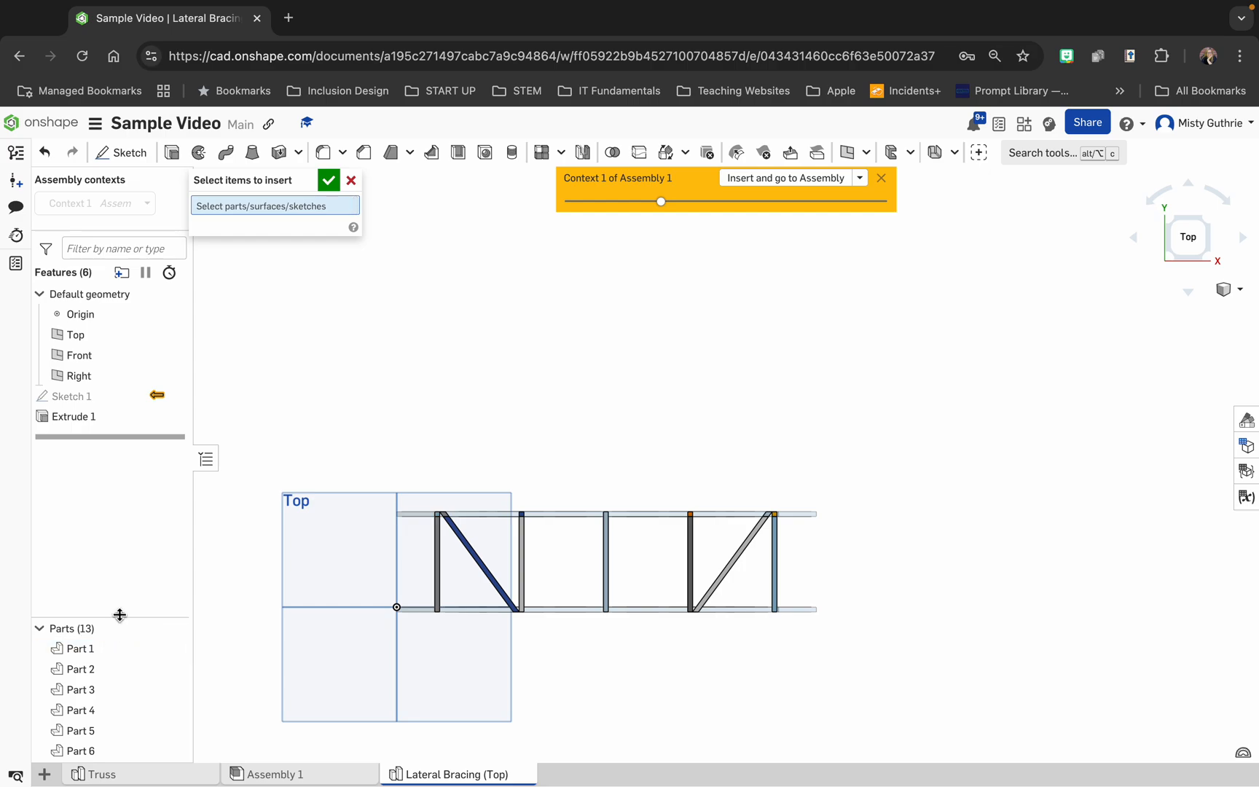
drag(119, 614, 124, 439)
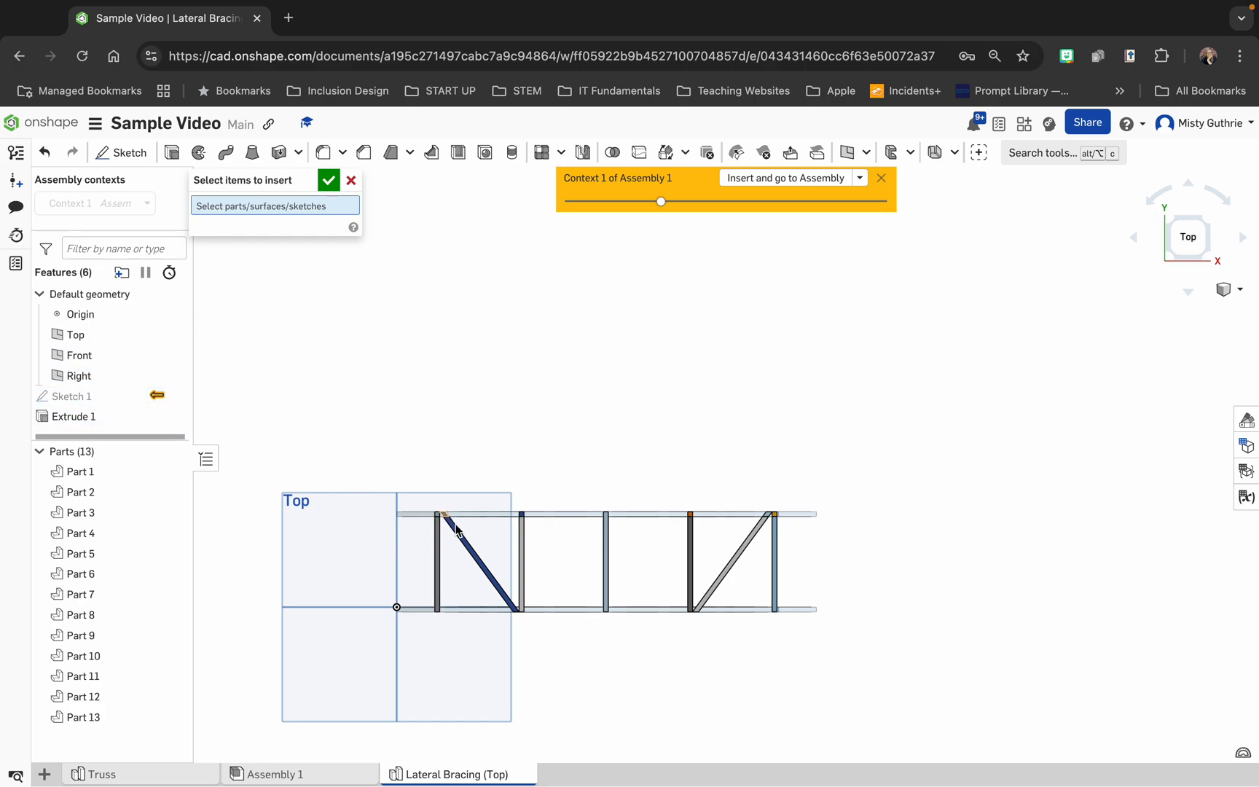
click(80, 472)
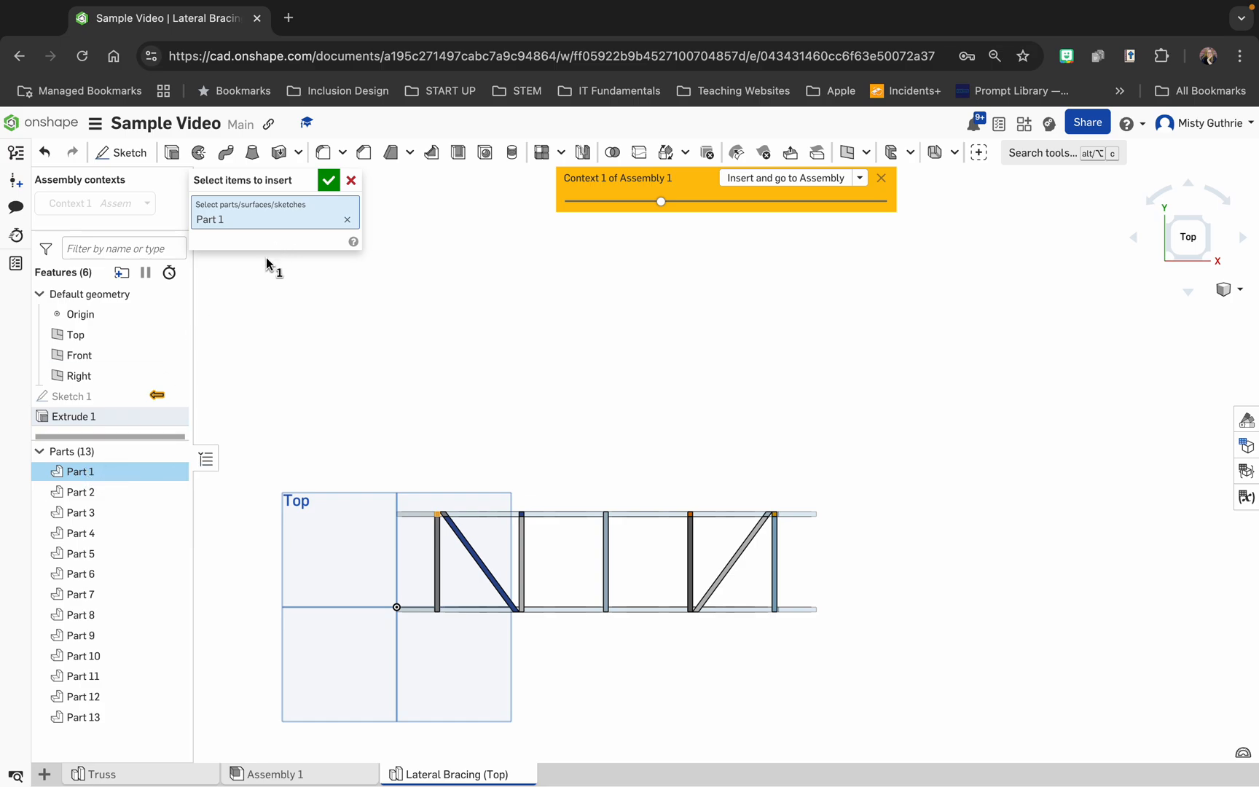
shift+click(81, 718)
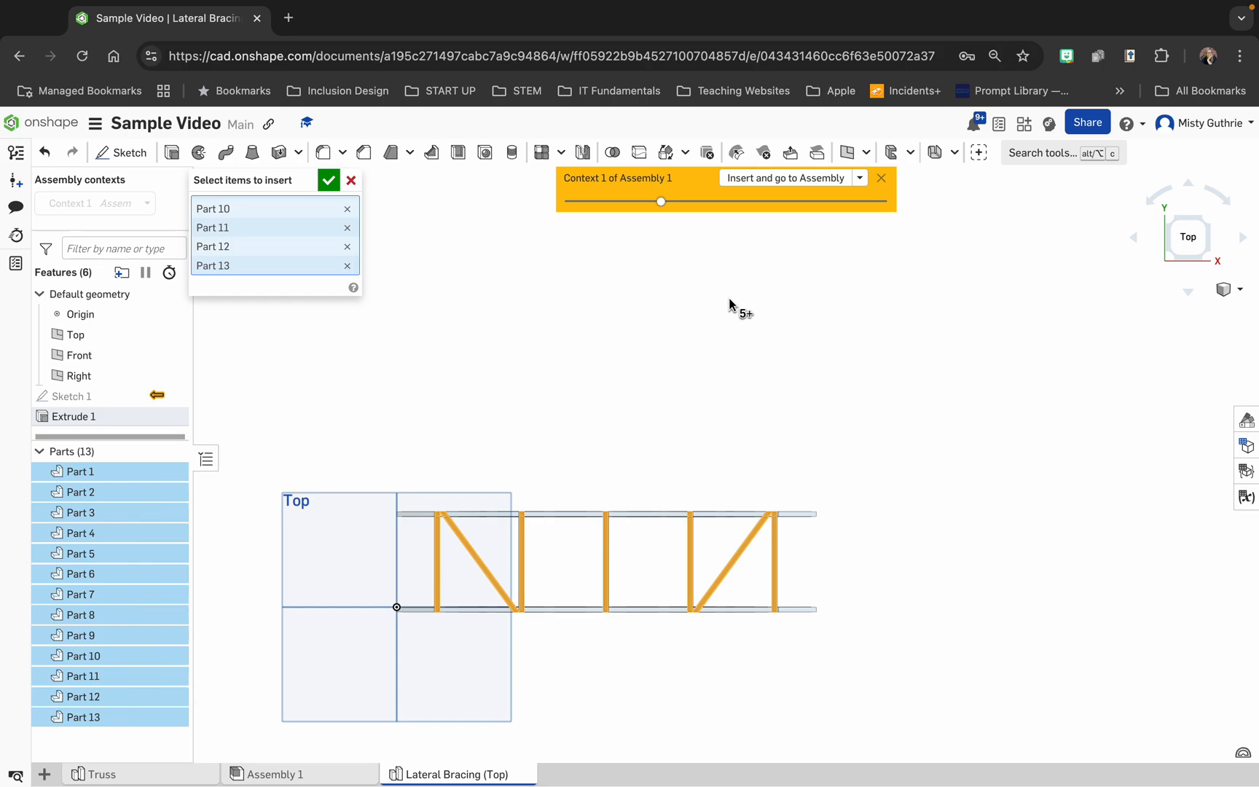
click(330, 182)
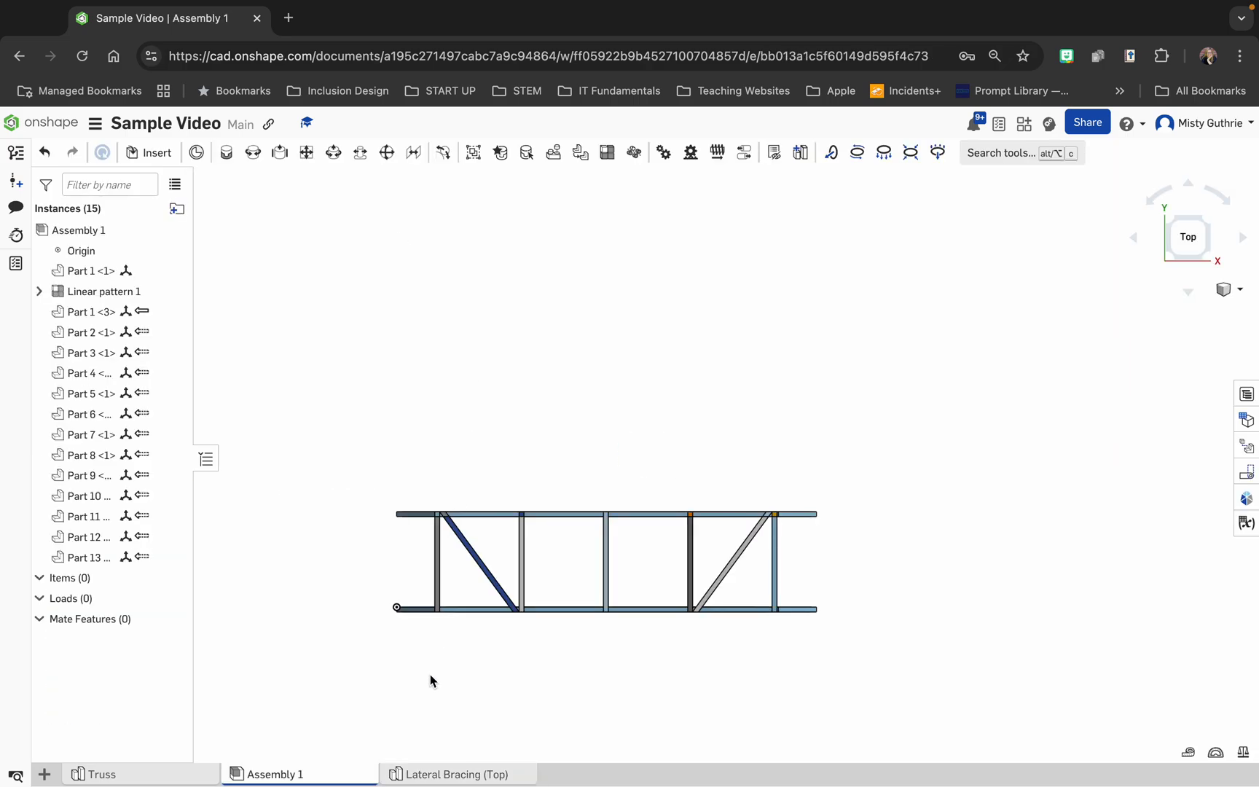
Set the blind depth of the extrude in the Lateral Bracing (Top) part studio to 1/8 in
mouse_move(270, 779)
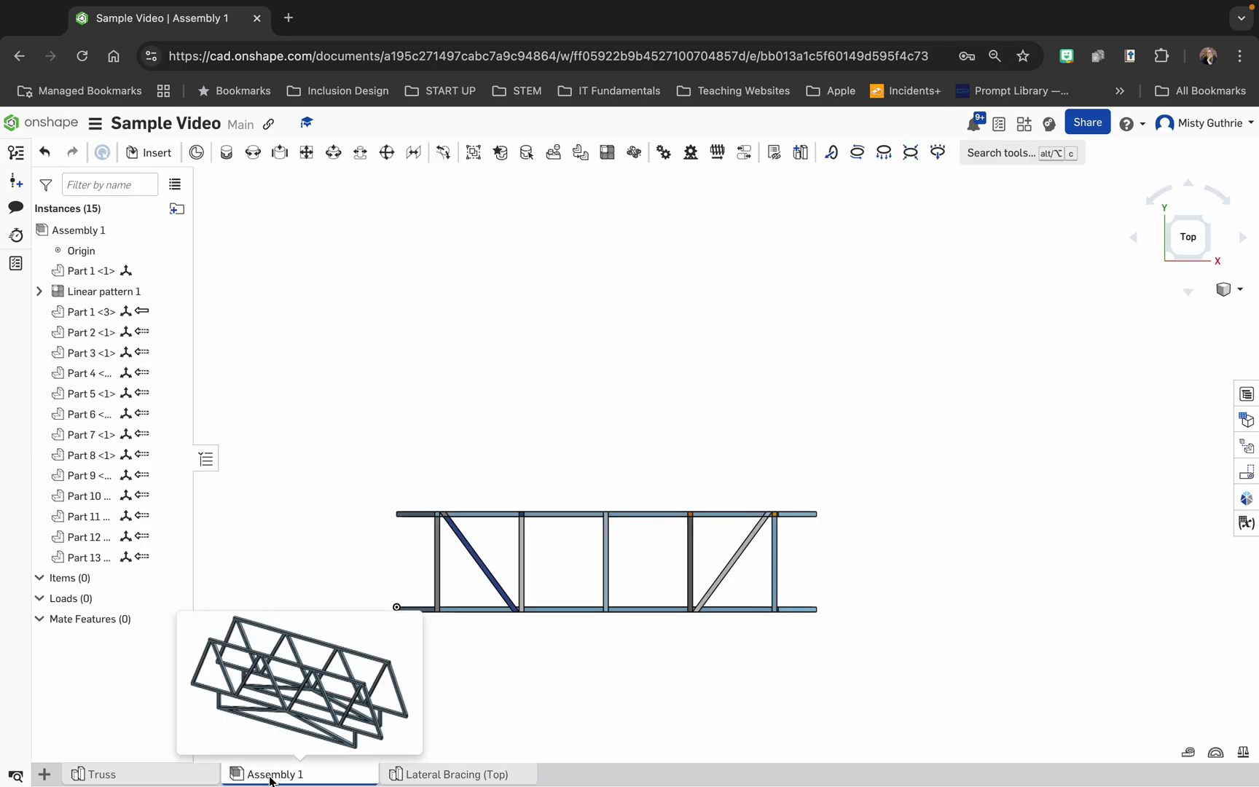
click(1188, 292)
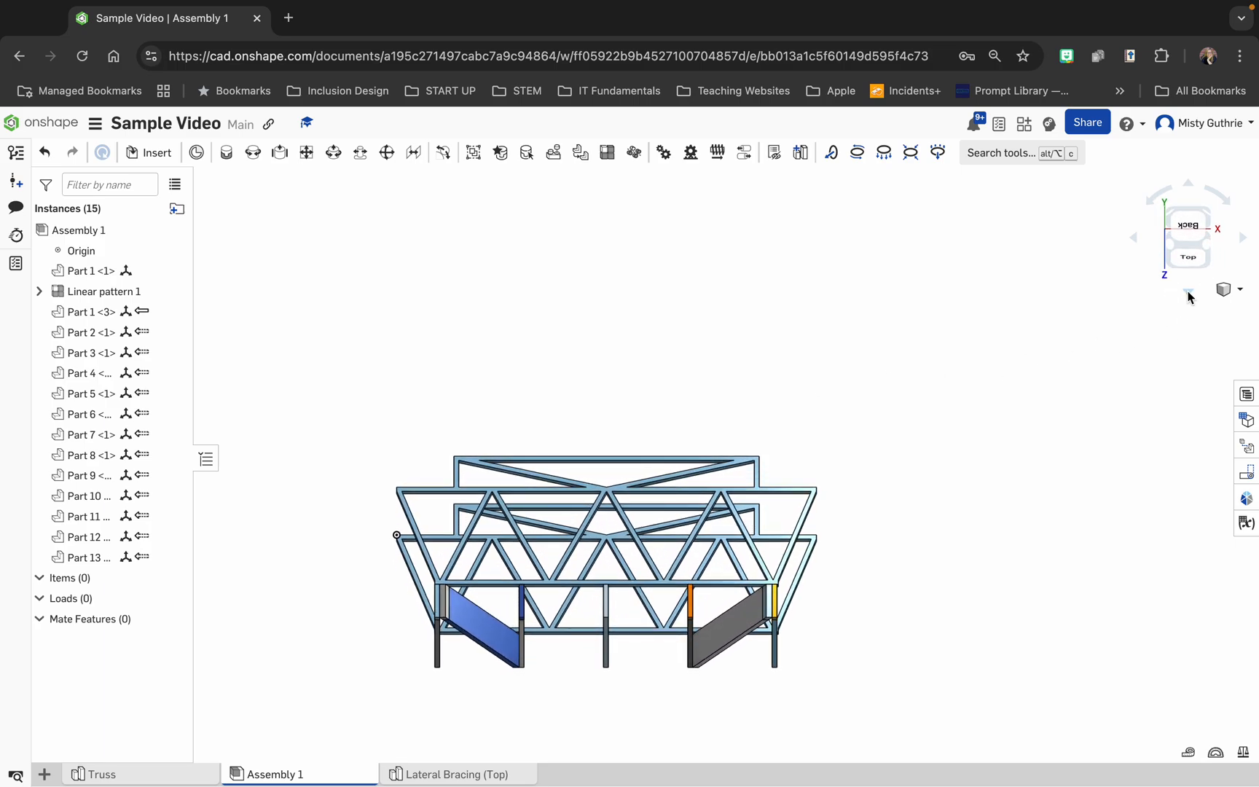
click(1188, 293)
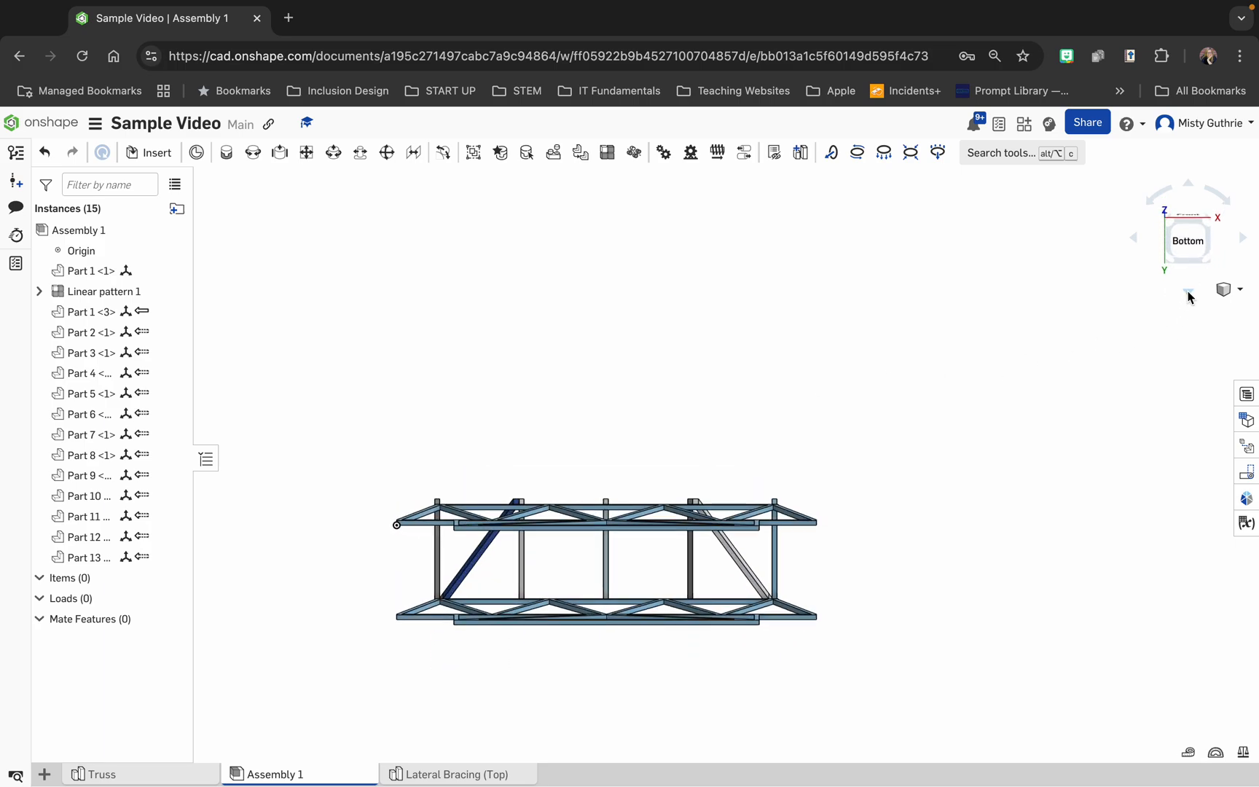
click(1188, 293)
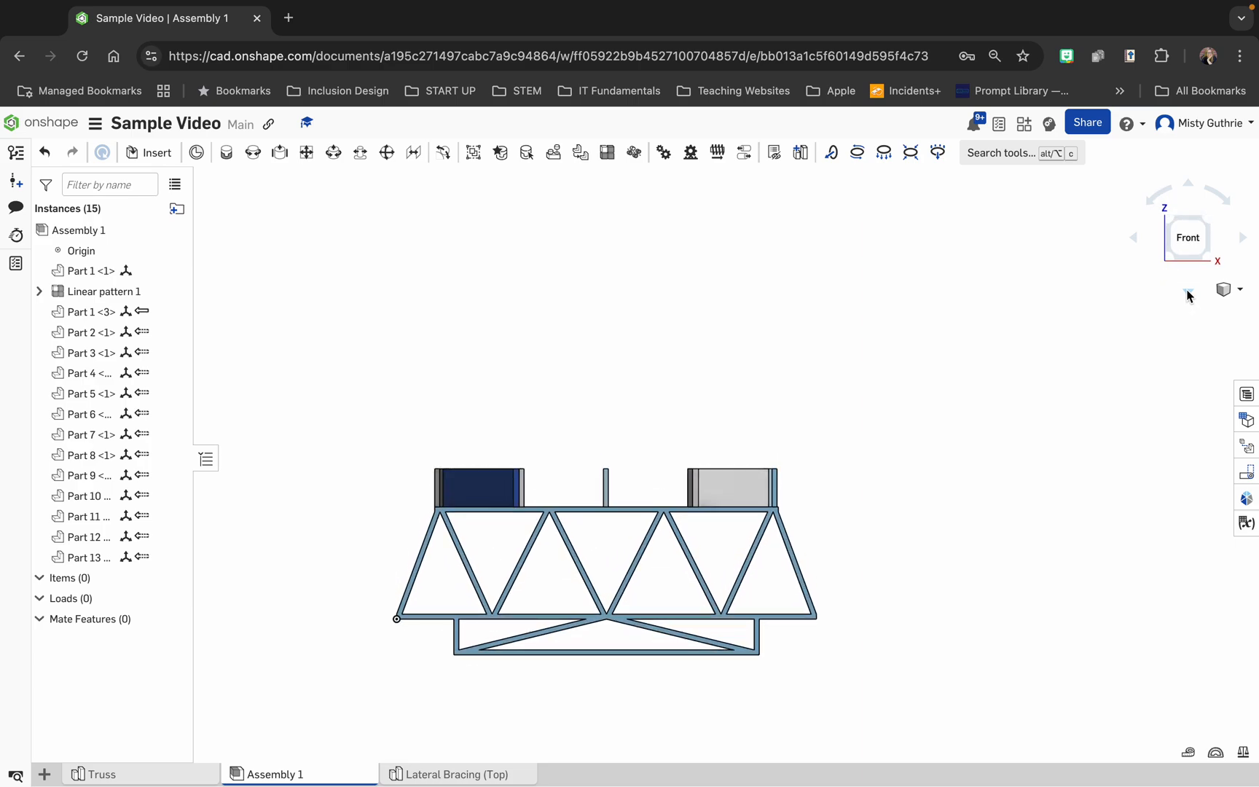
click(1139, 243)
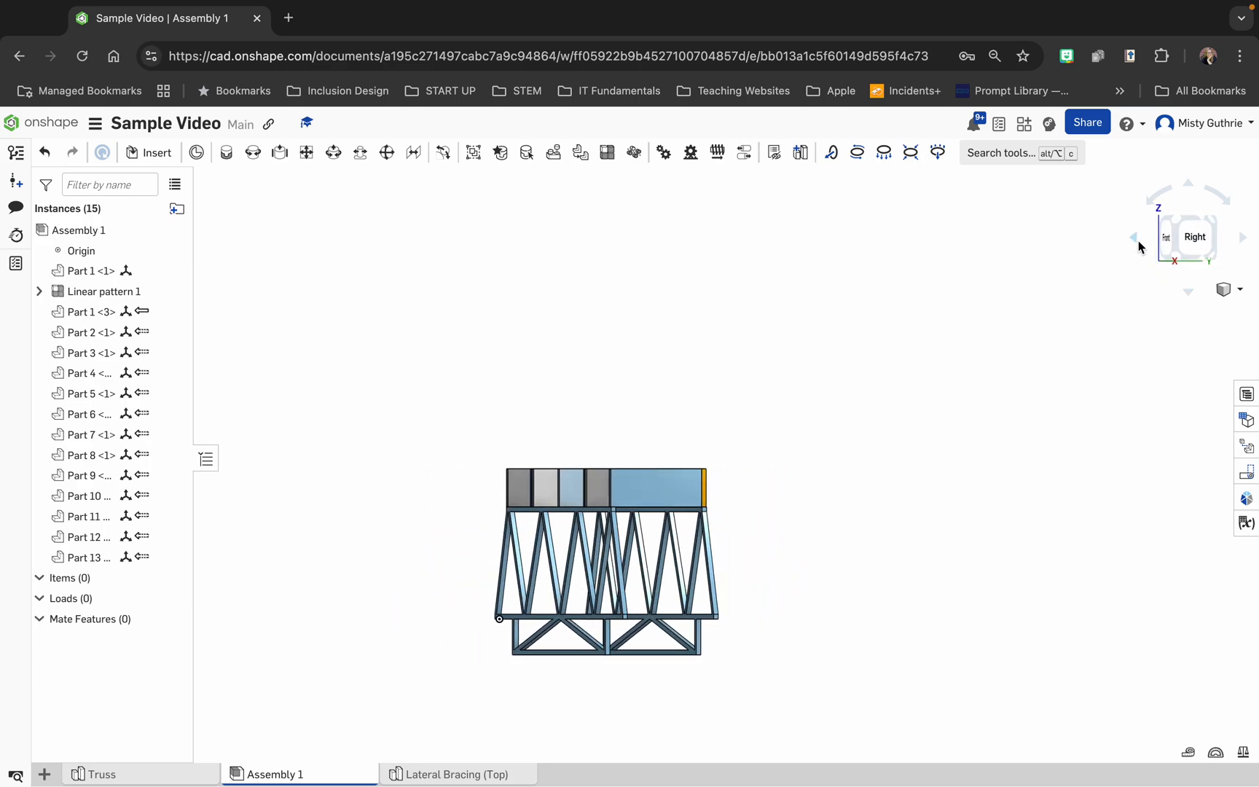
click(1242, 245)
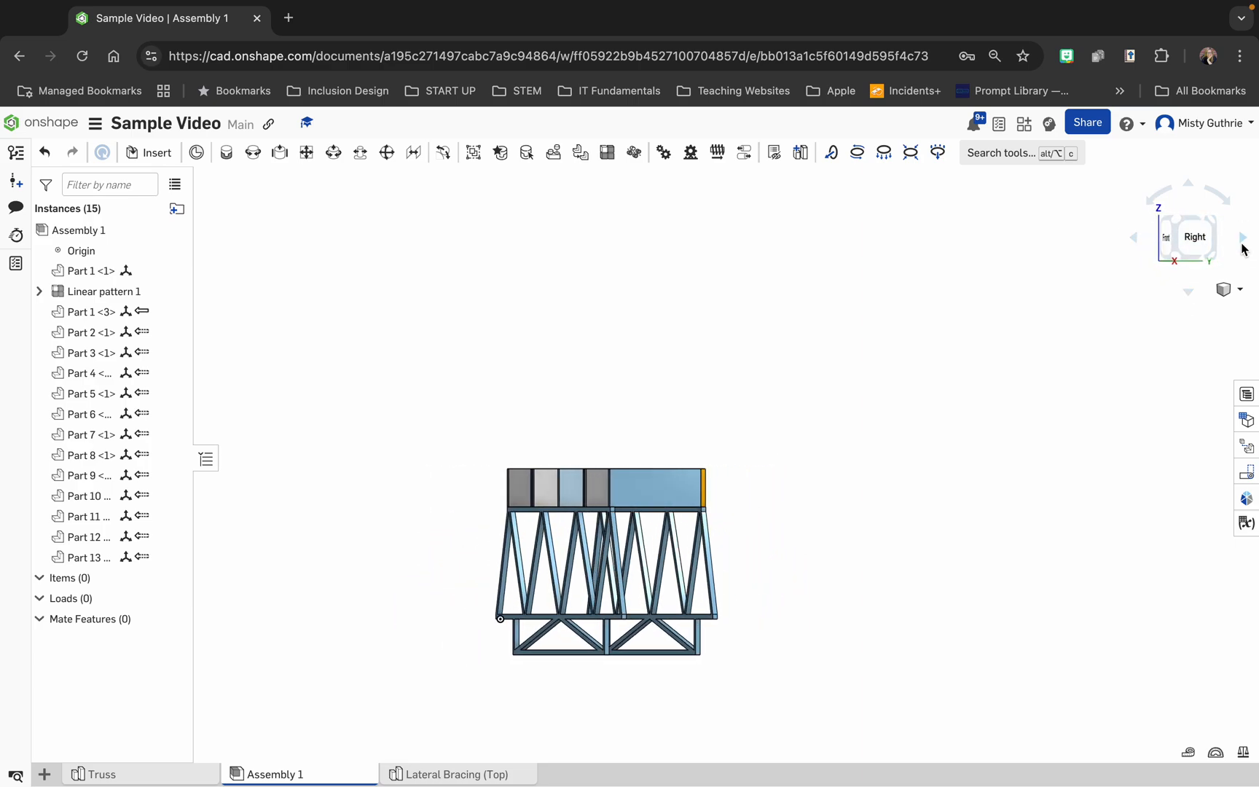
click(450, 776)
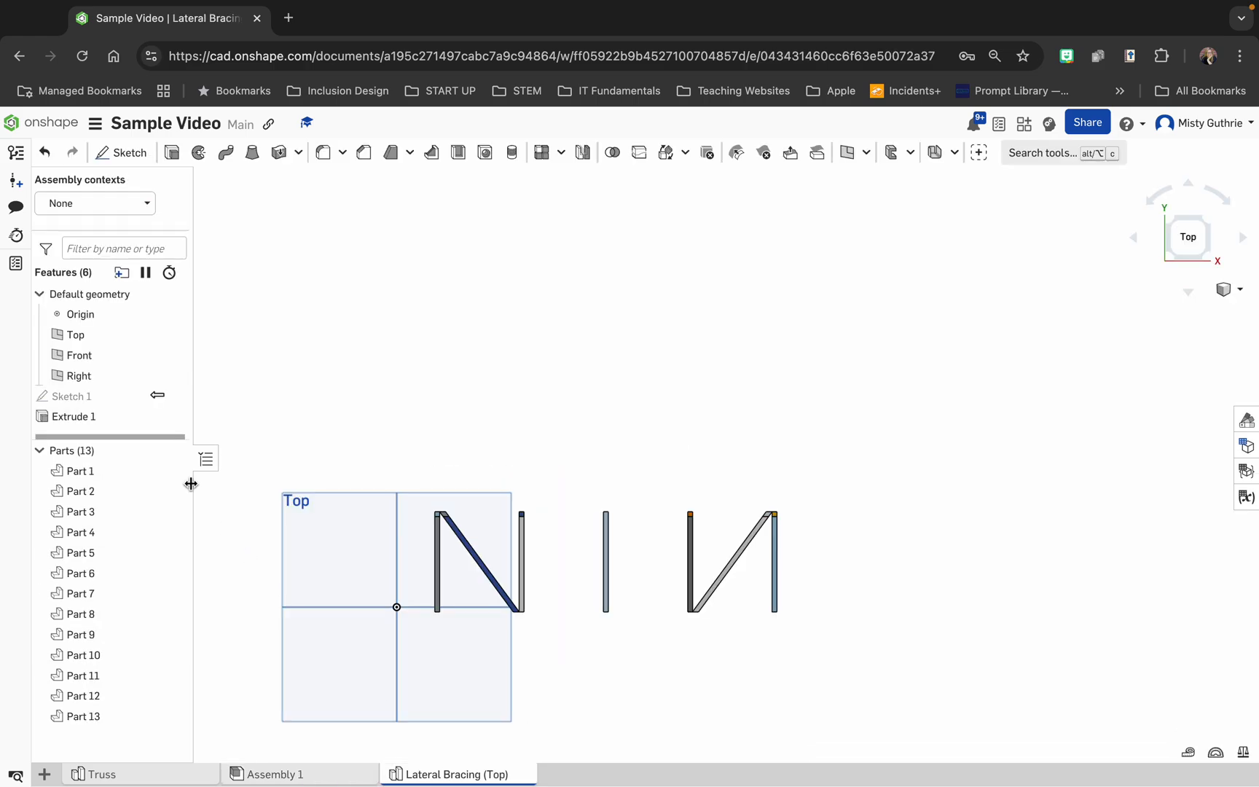
double_click(92, 415)
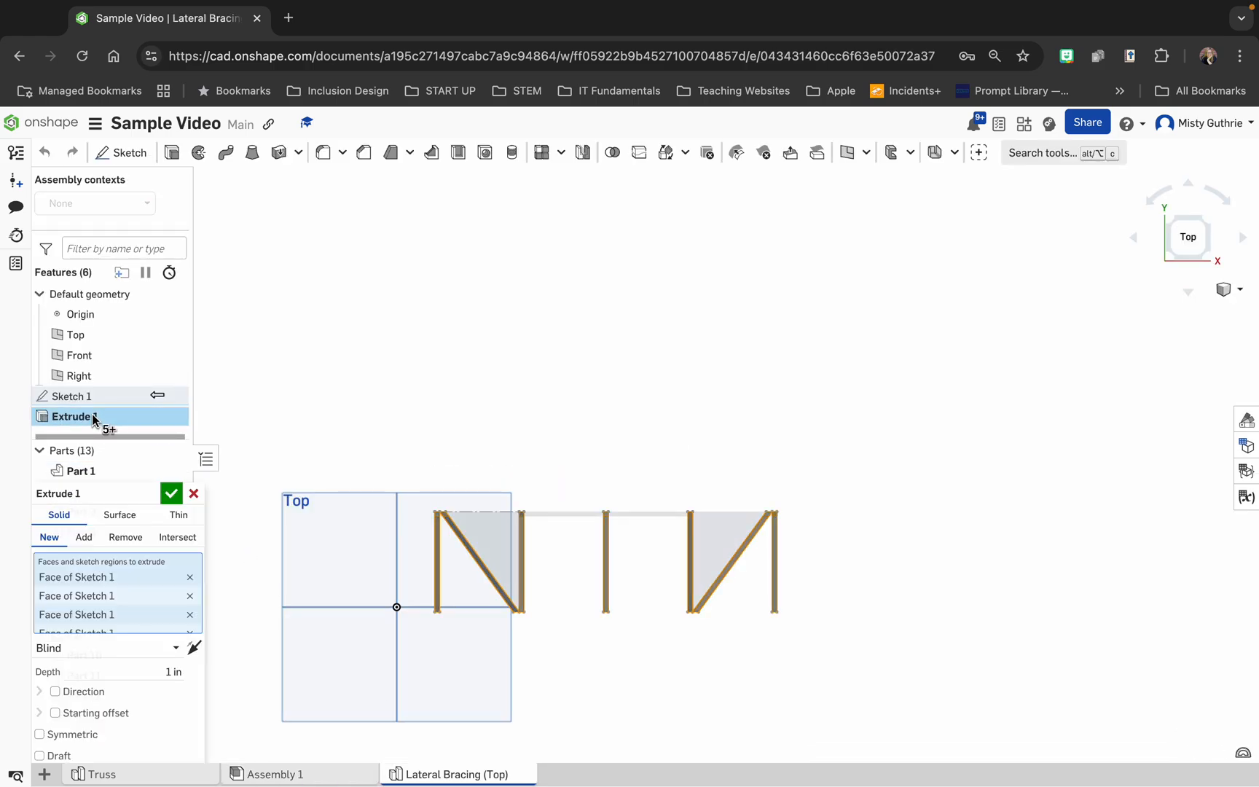
click(174, 672)
text(1)
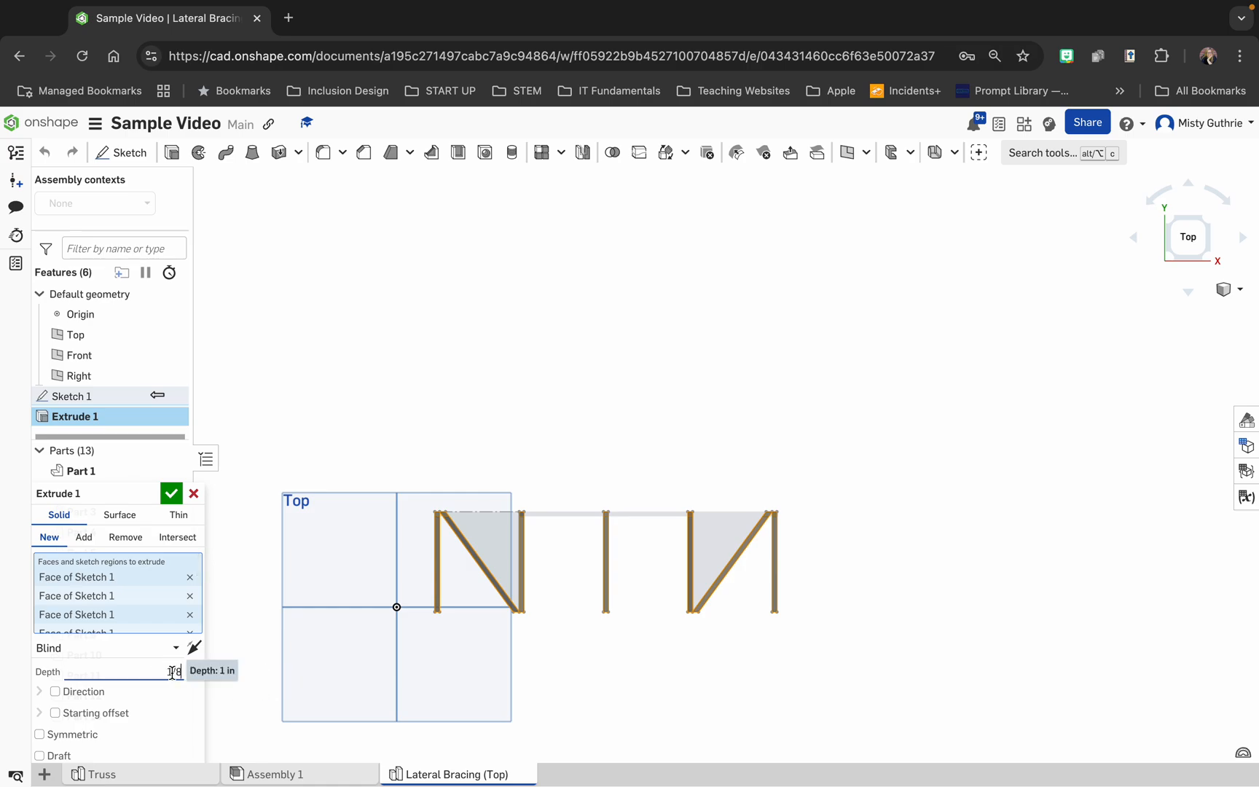
text(/8)
key(Return)
click(174, 496)
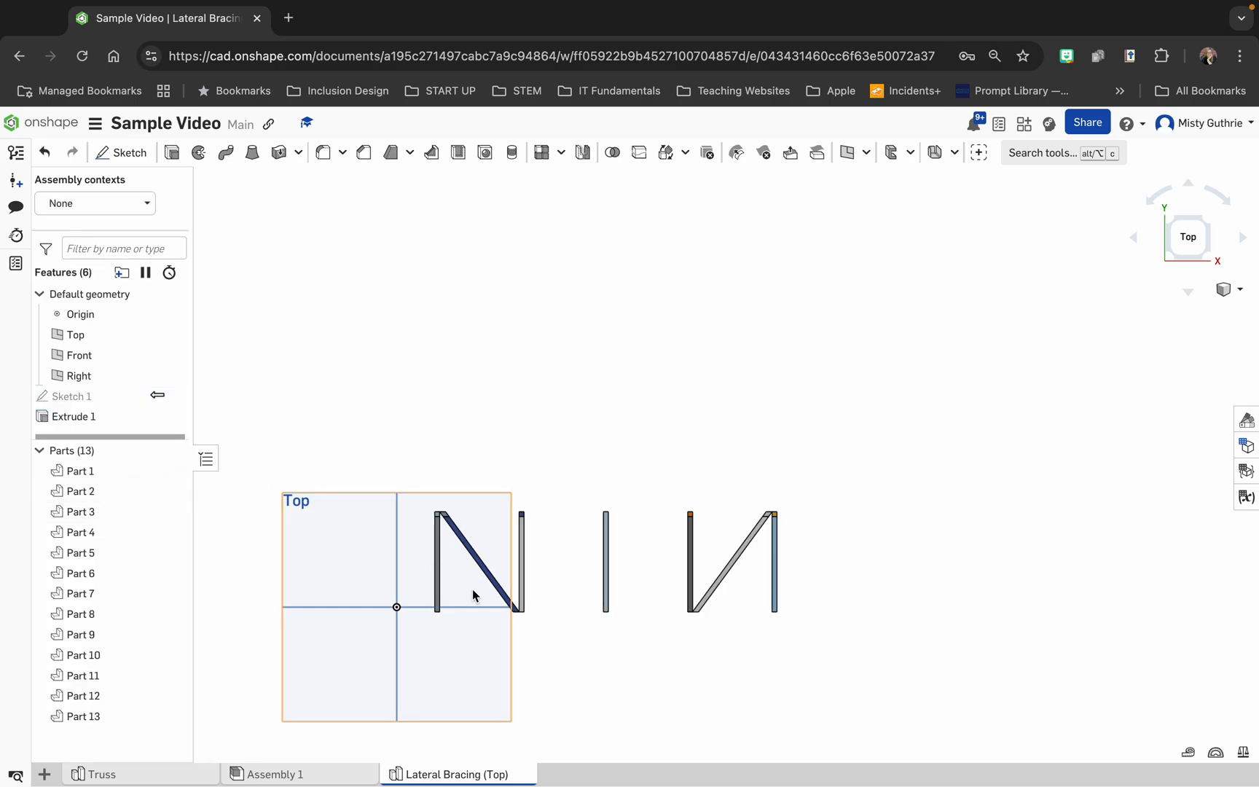
Return to Assembly 1 and examine how the top lateral bracing sits on the trusses from angled, right and back views
click(277, 774)
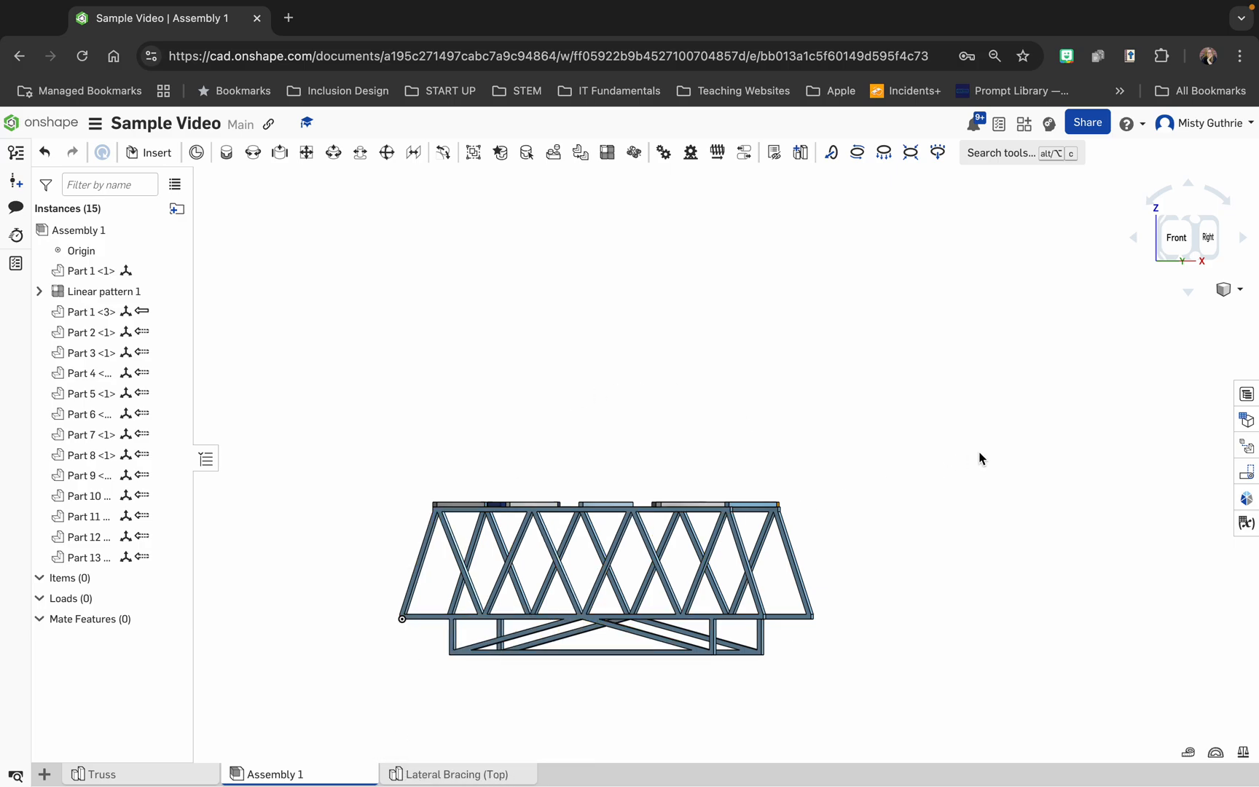
click(1188, 291)
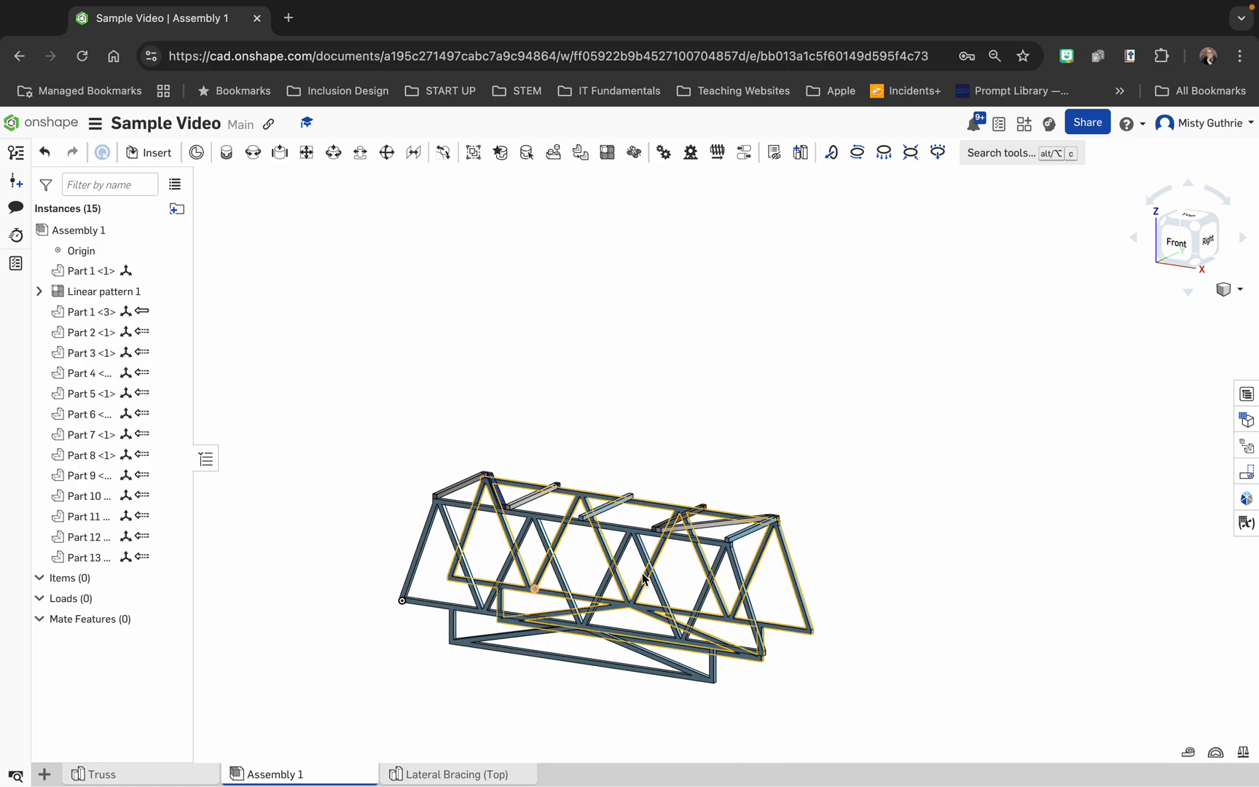
click(1190, 291)
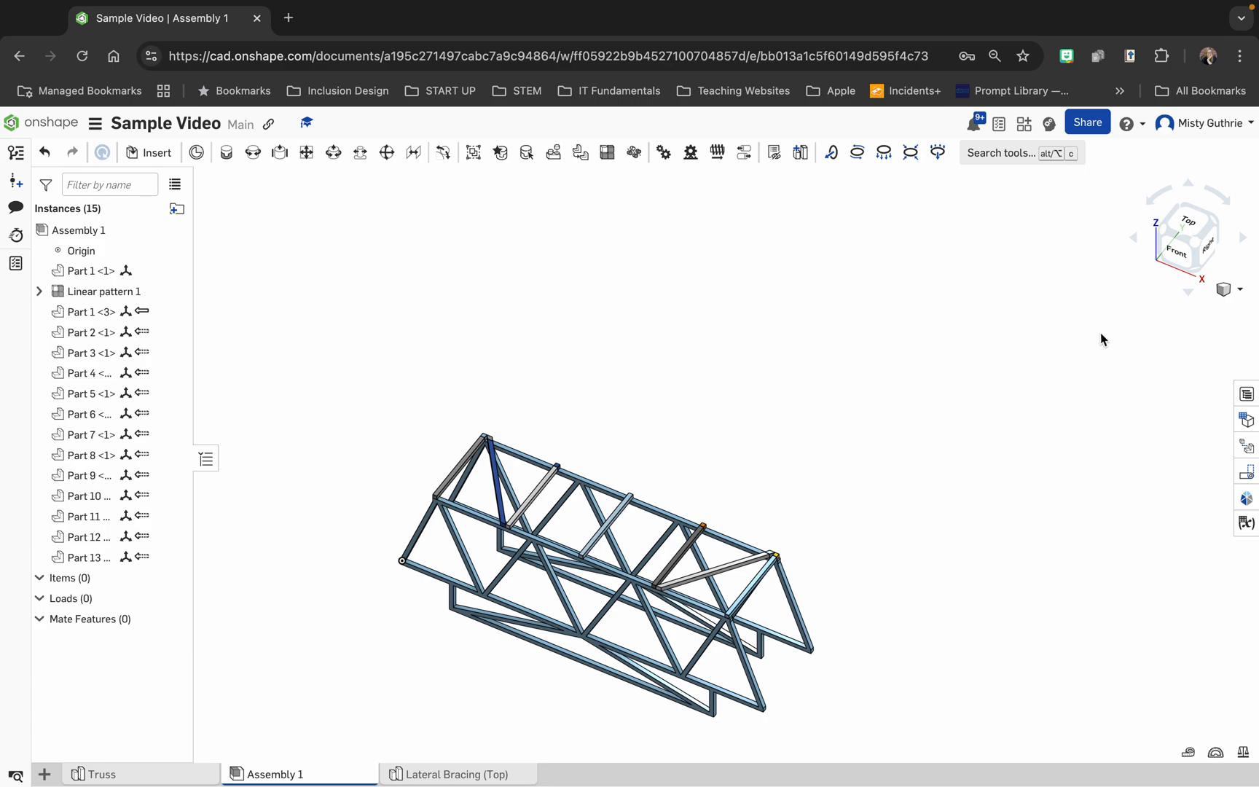
click(1208, 242)
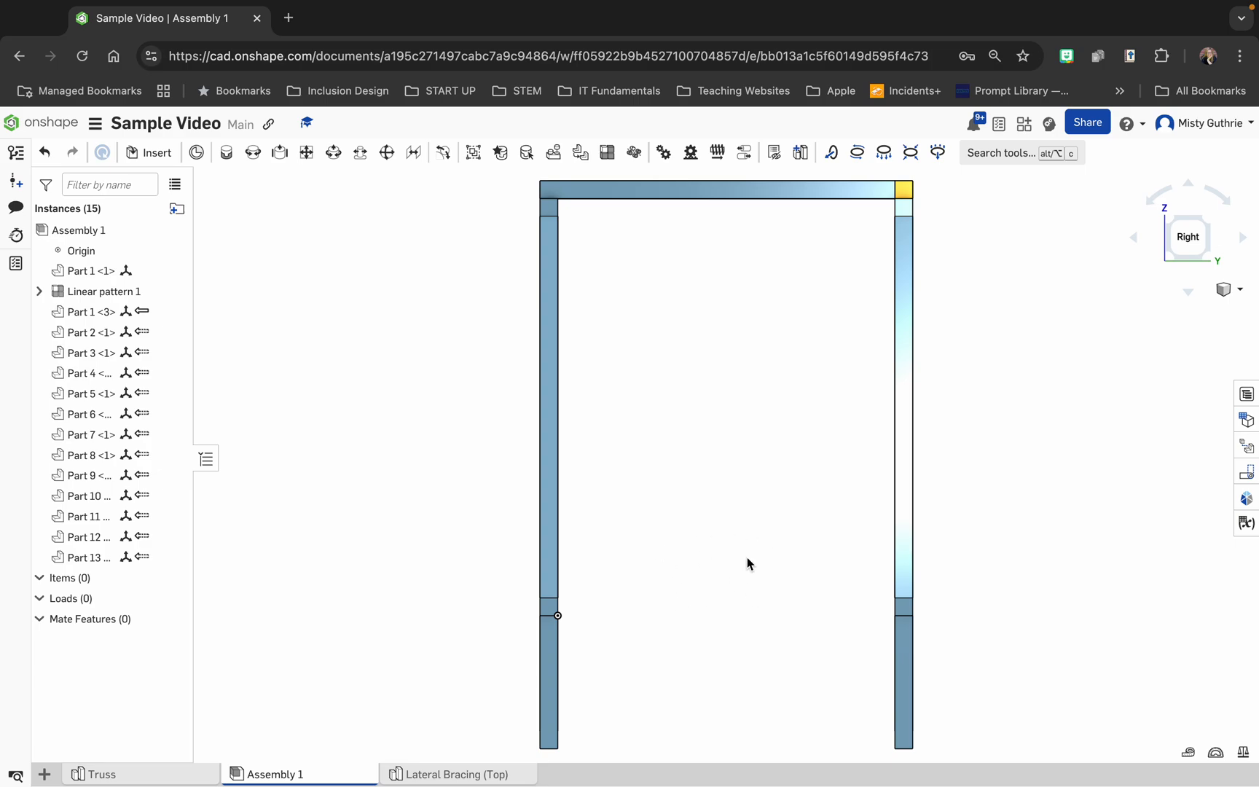
click(1133, 237)
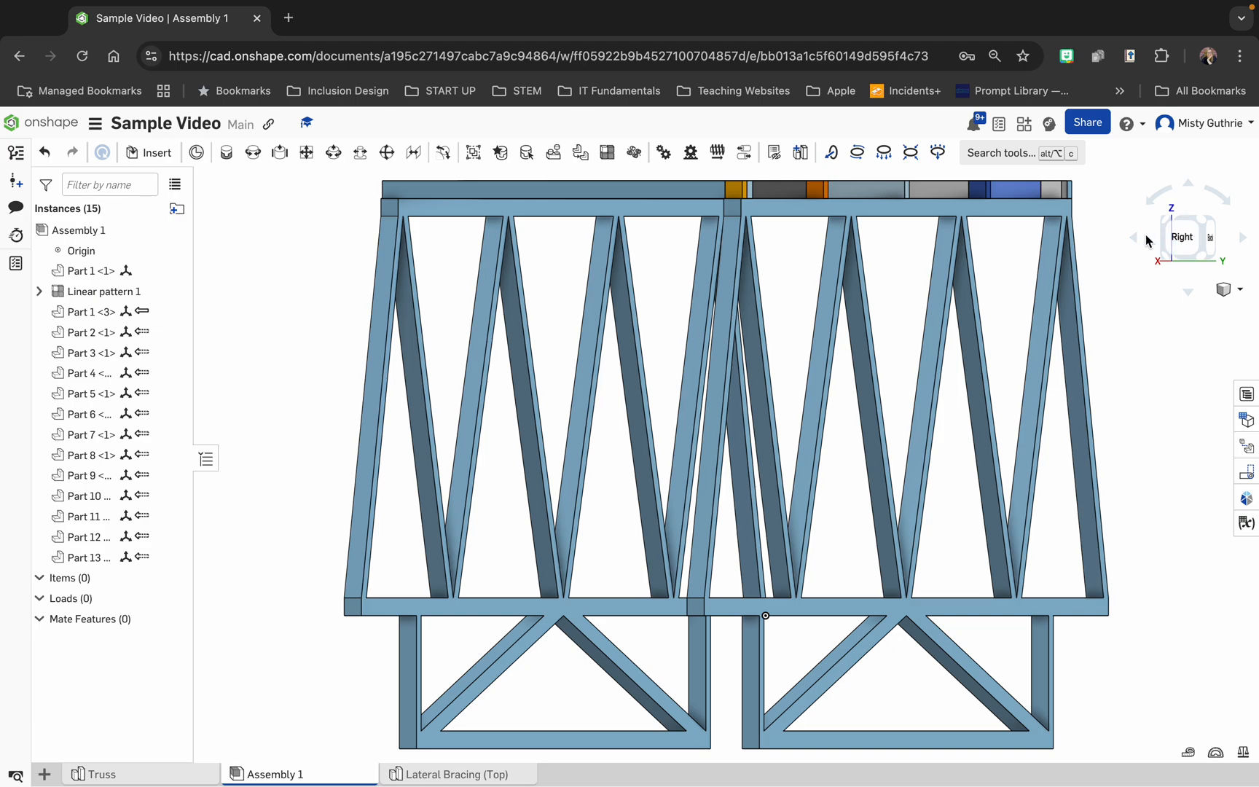
click(1137, 239)
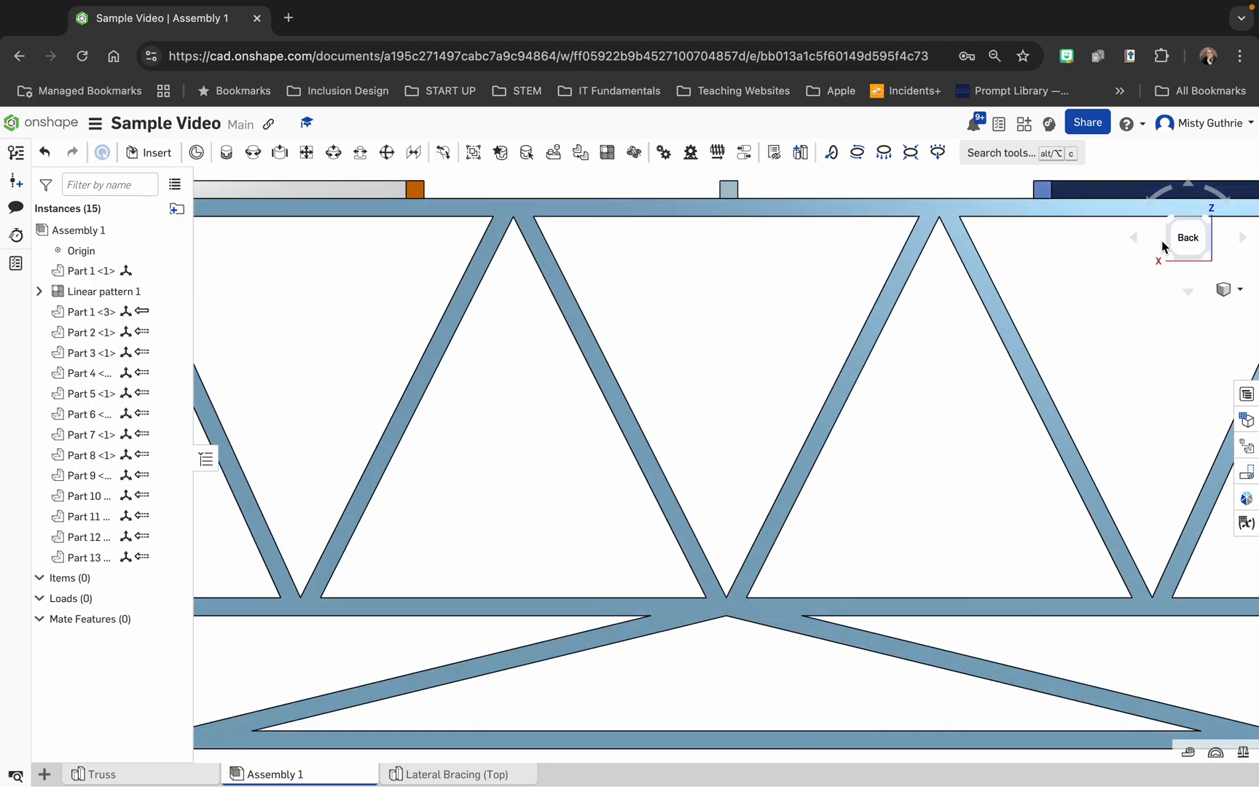
click(1182, 241)
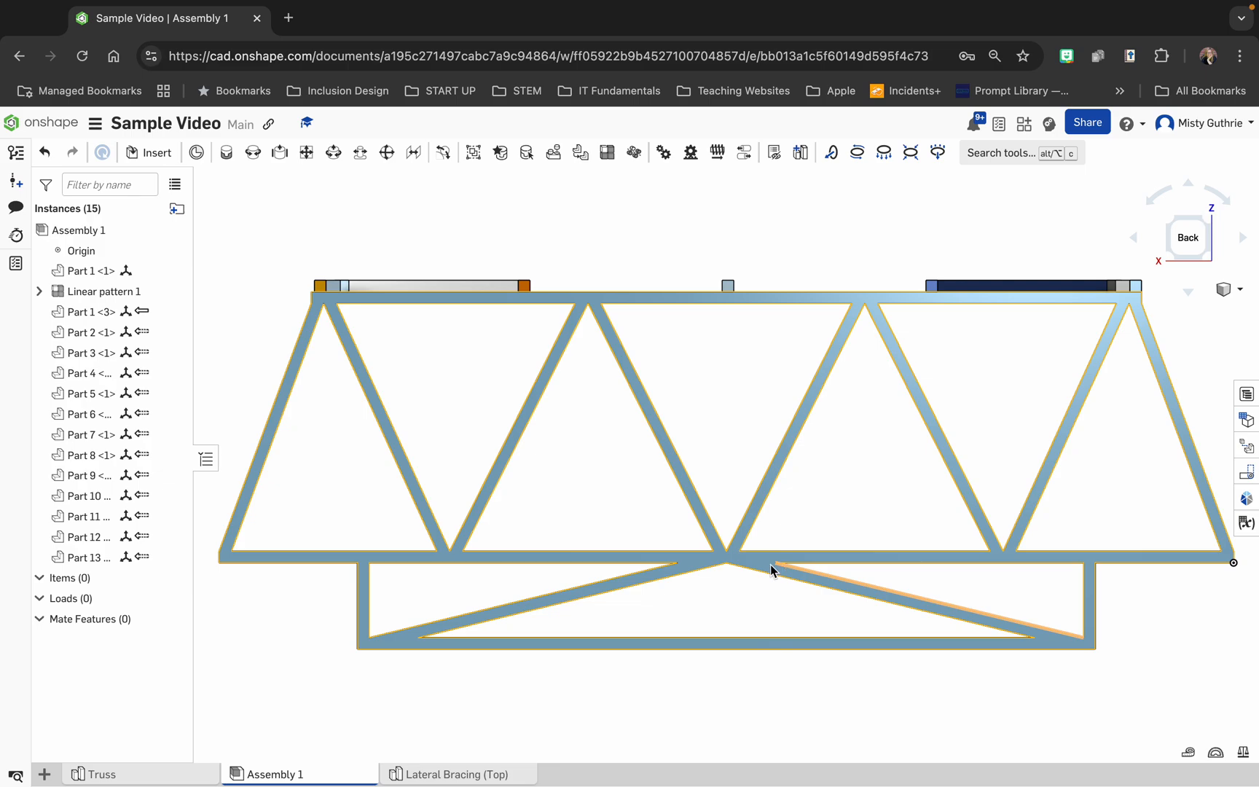
Create a new part studio in the context of Assembly 1, using the assembly origin as its origin
click(1188, 291)
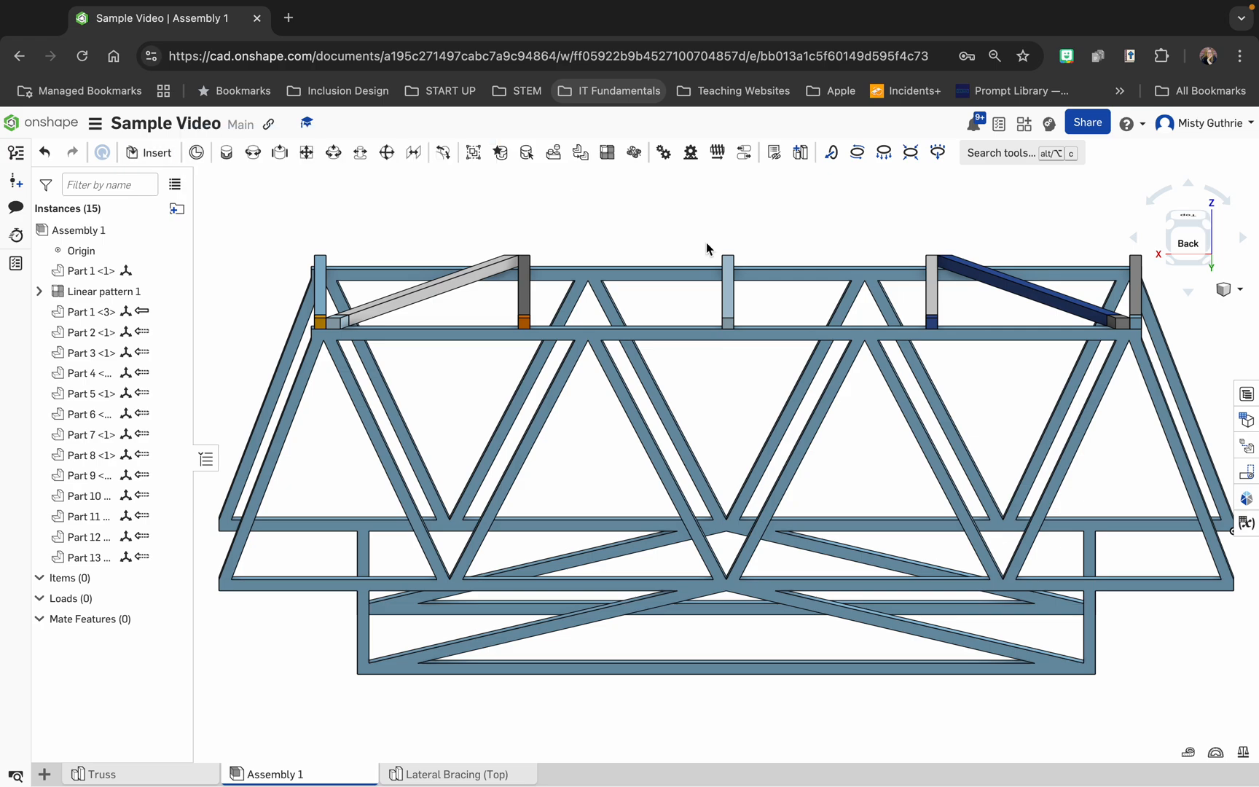
click(800, 155)
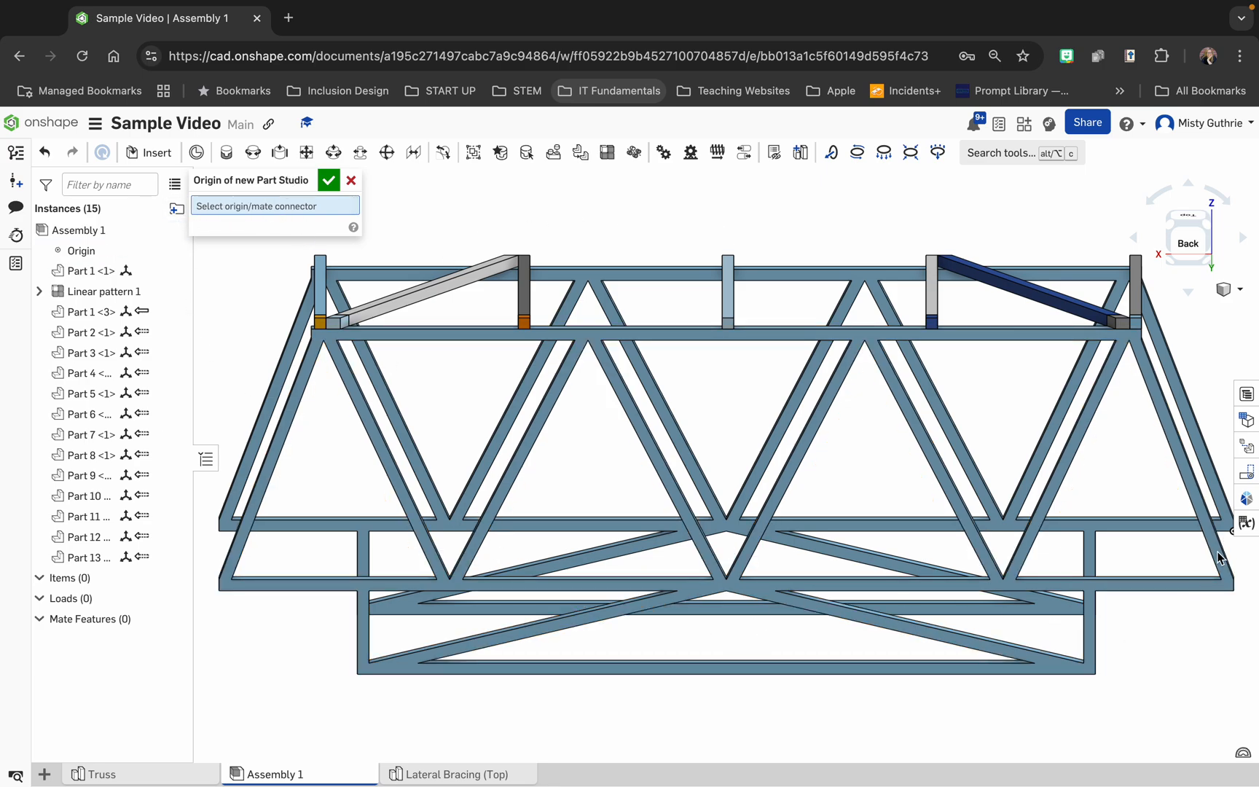
click(1231, 531)
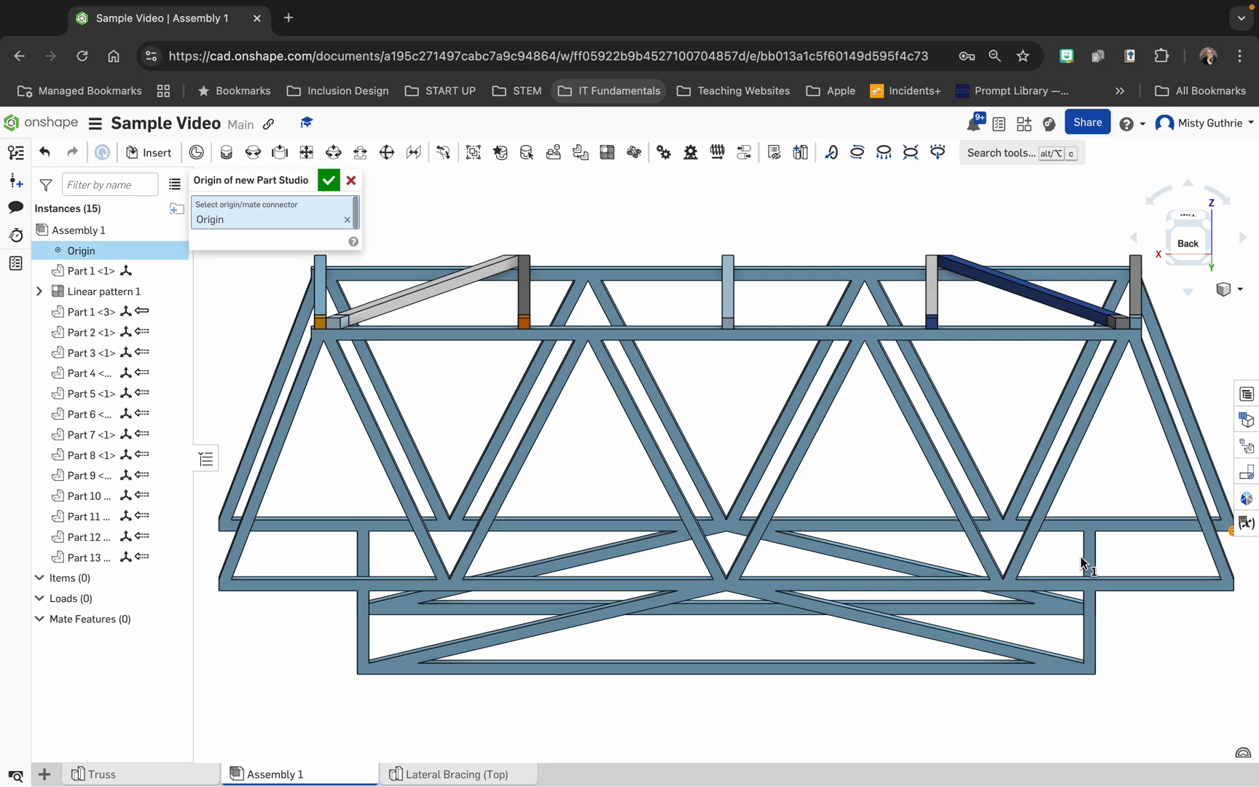
click(329, 180)
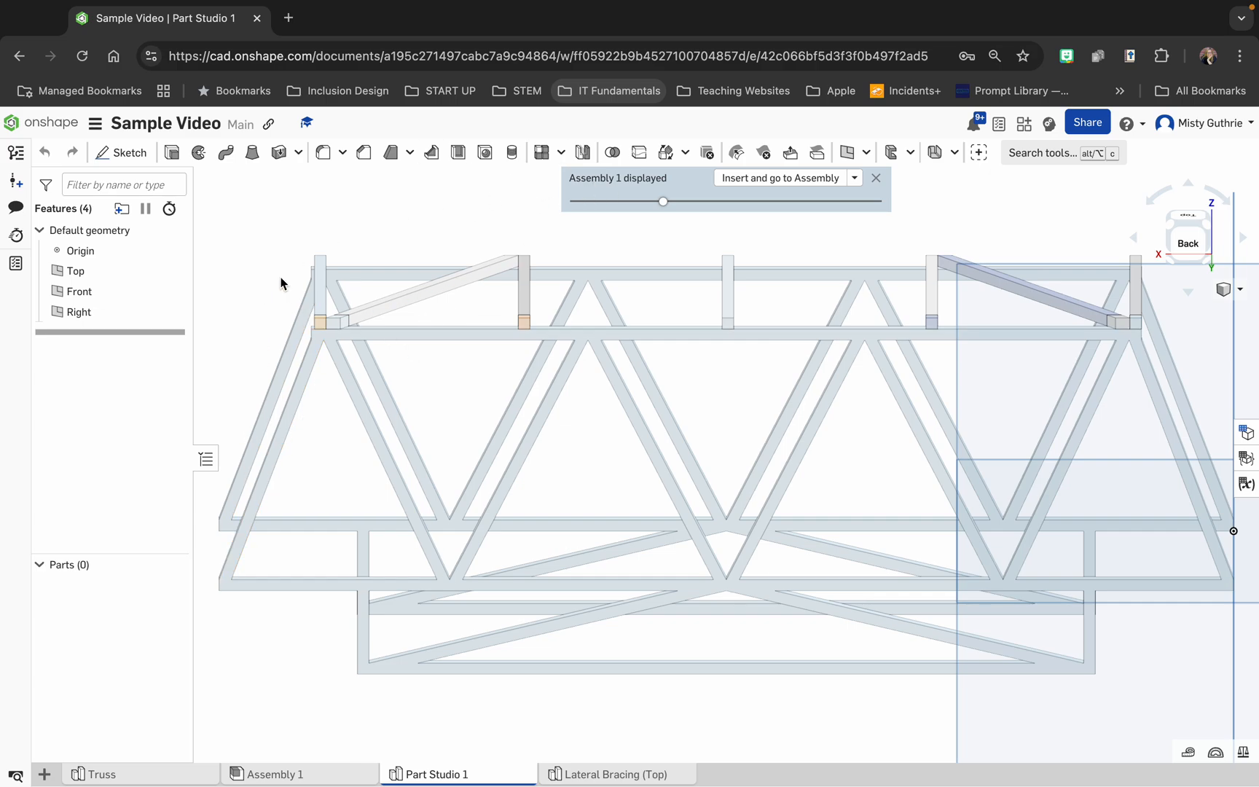
Start a sketch on the upper face of the front truss's bottom chord, in its end bay farthest from the origin
click(121, 153)
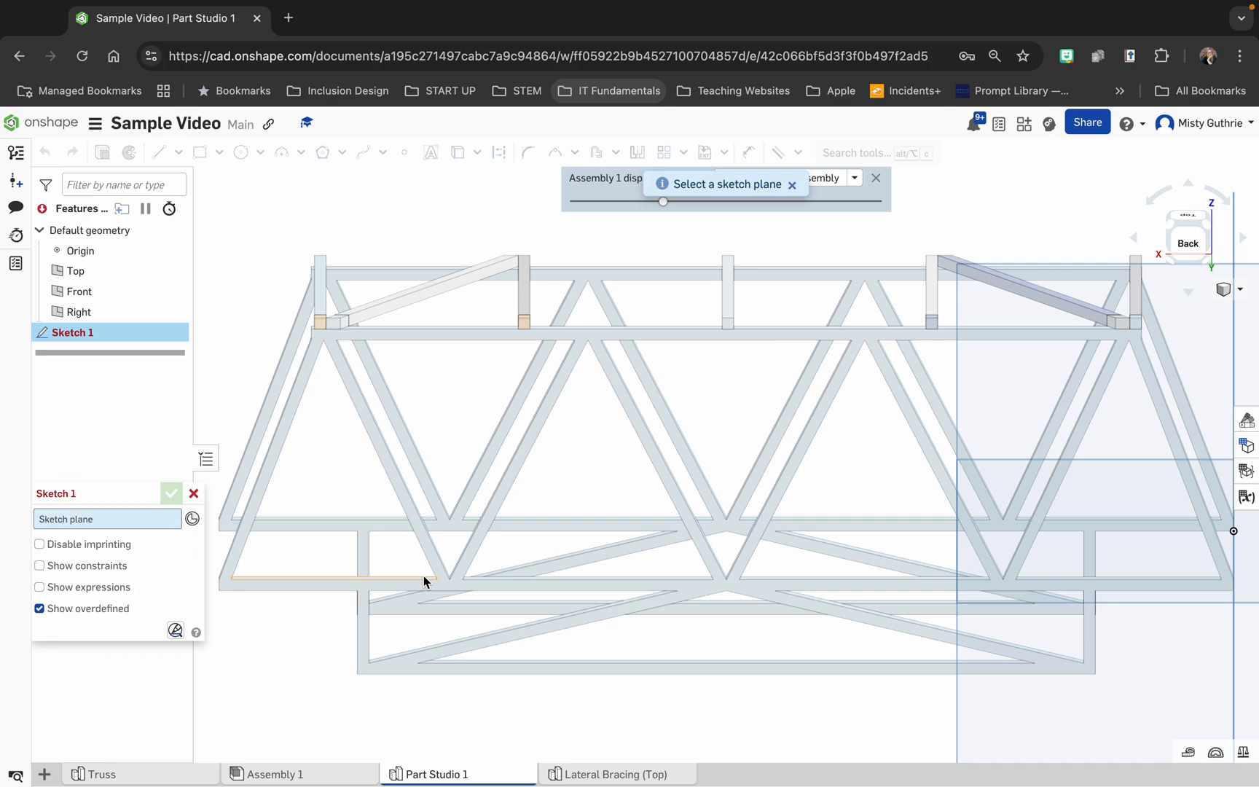
click(1189, 292)
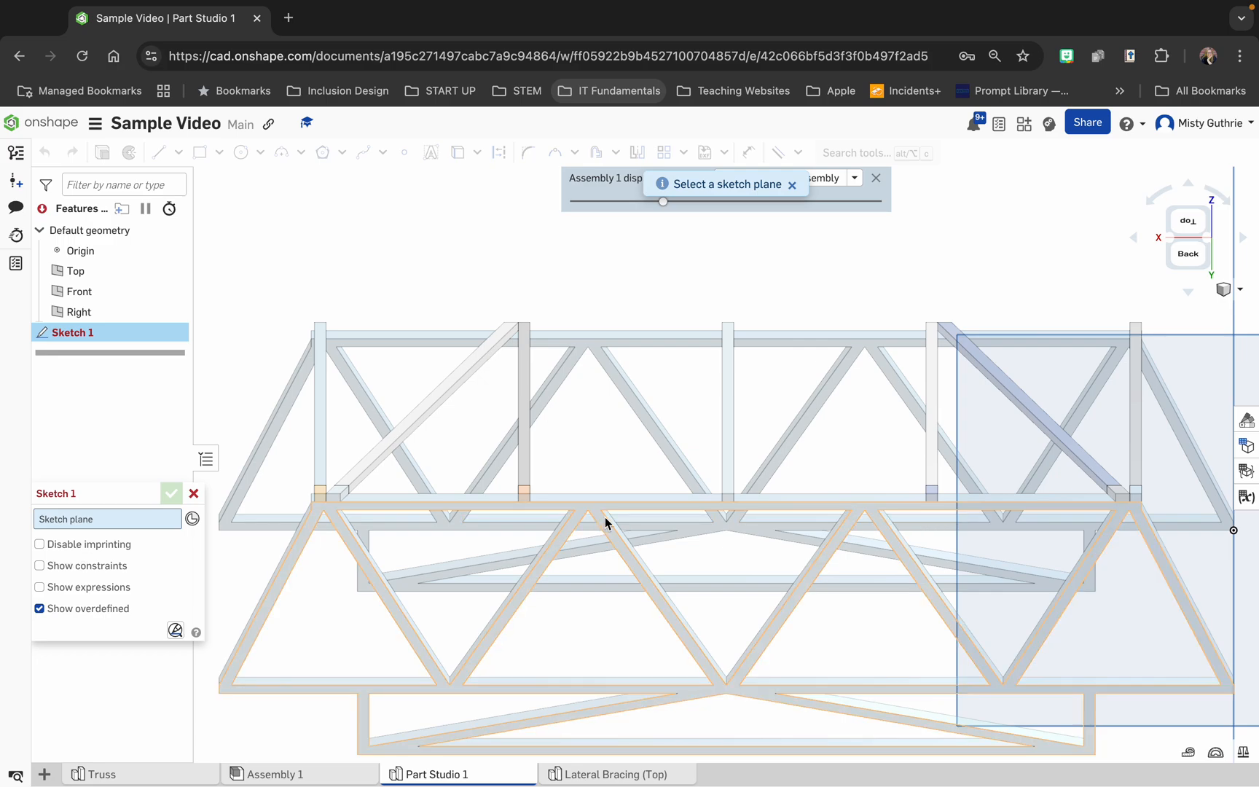
click(405, 519)
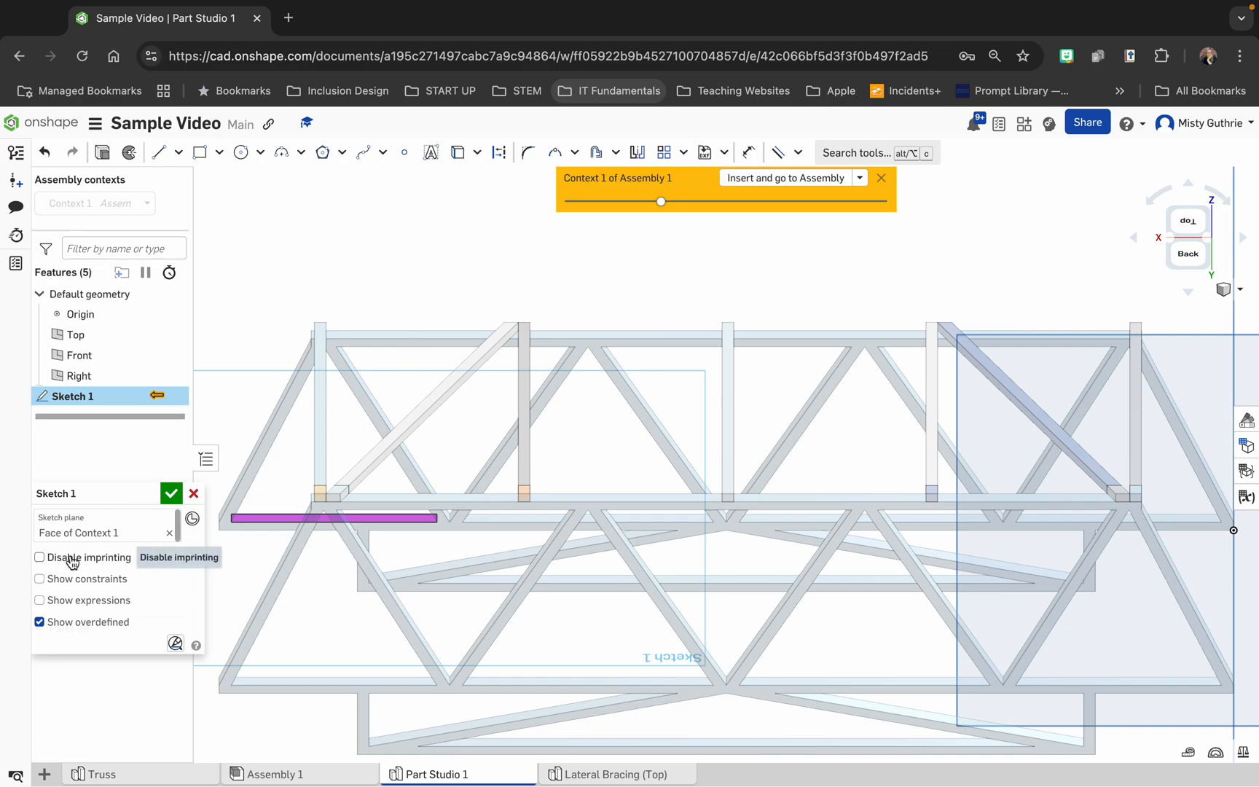
drag(69, 489, 65, 596)
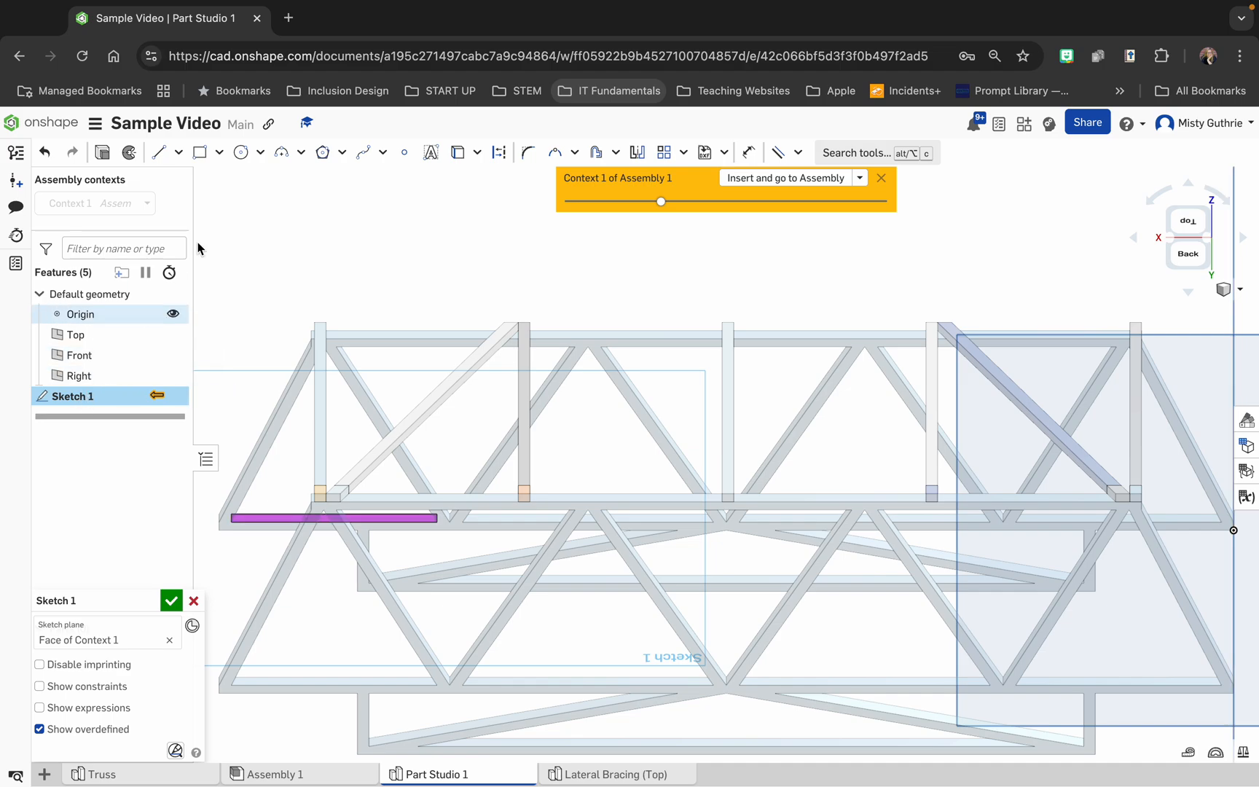
Examine where the sketch plane lies on the bottom chord from top, front, left and angled views
click(1196, 225)
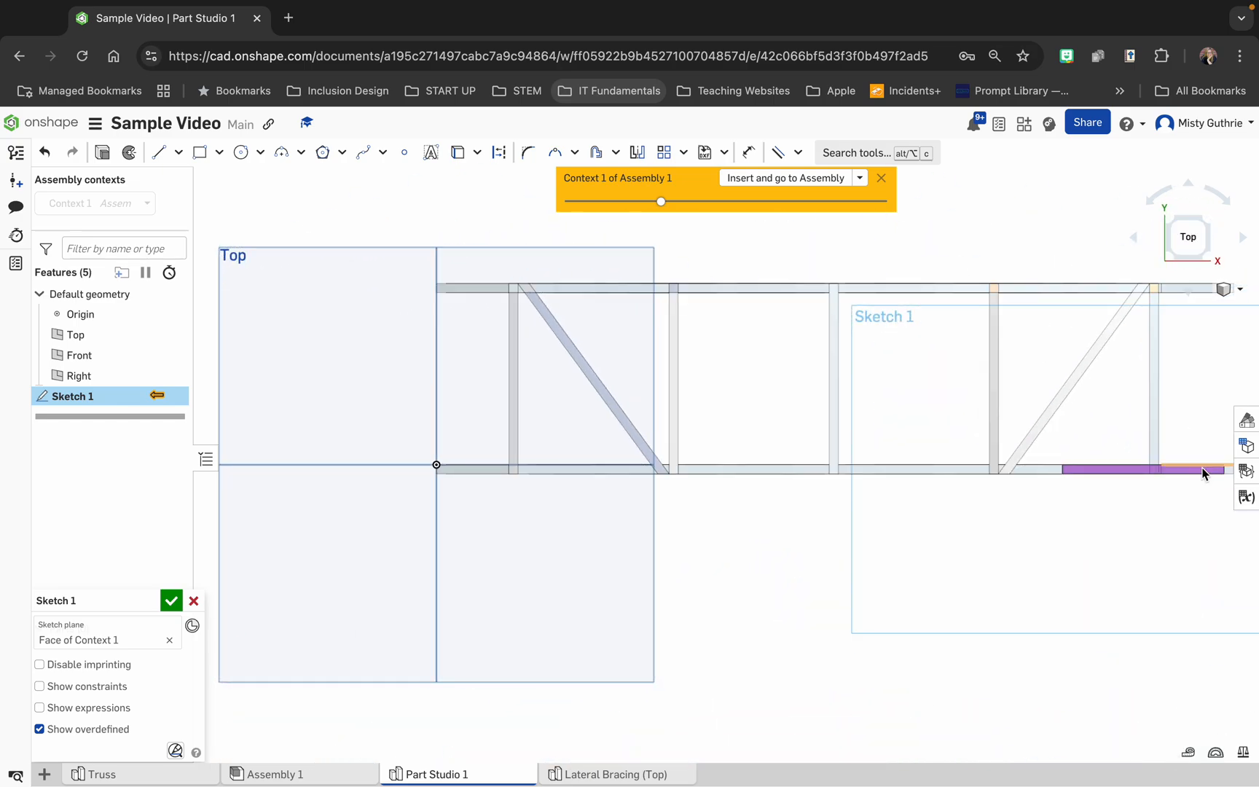
click(1188, 294)
click(1187, 294)
click(1187, 188)
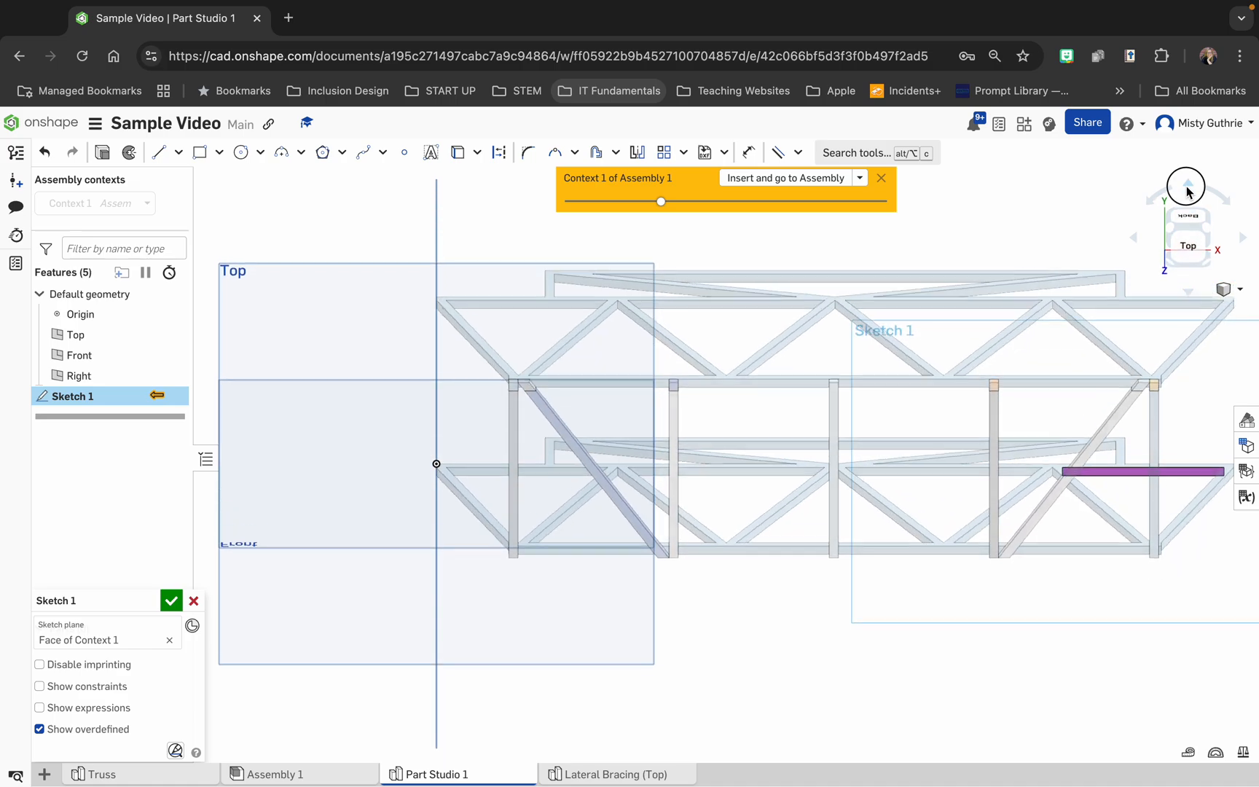
click(1187, 188)
click(1187, 188)
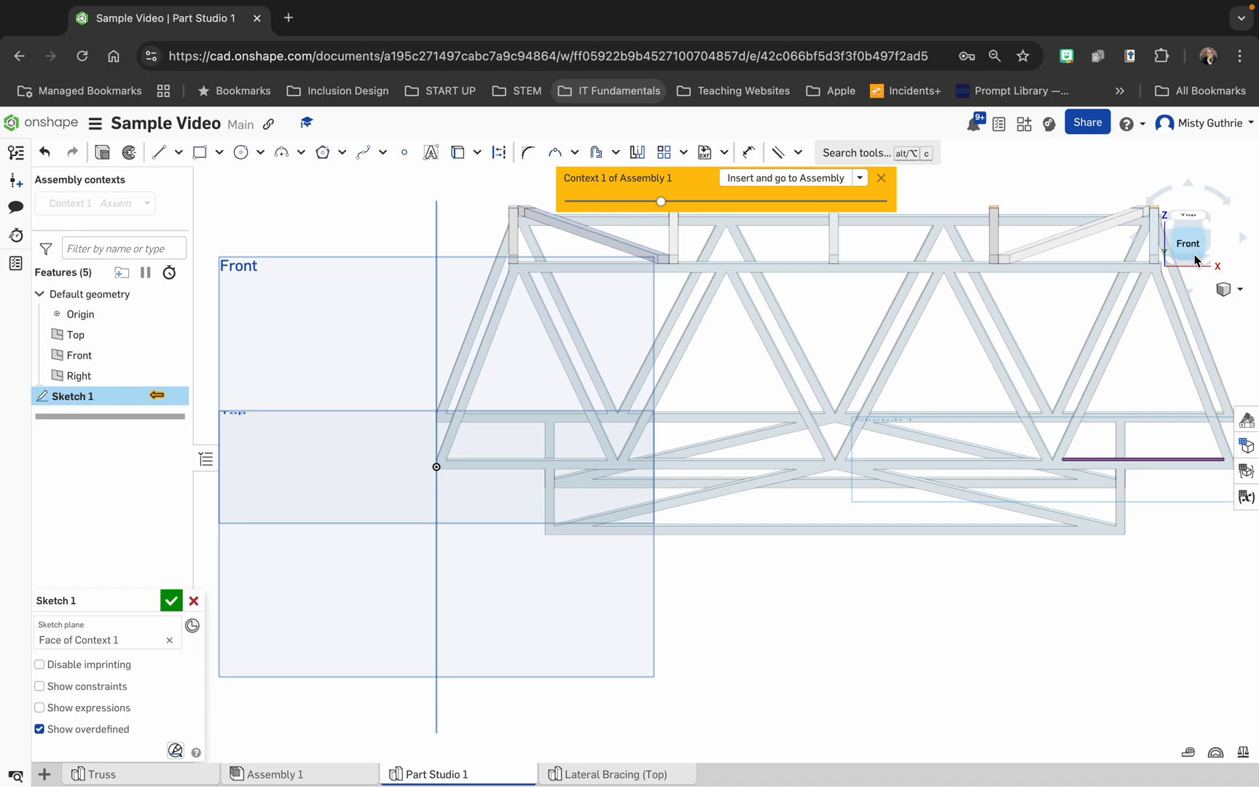
click(1243, 241)
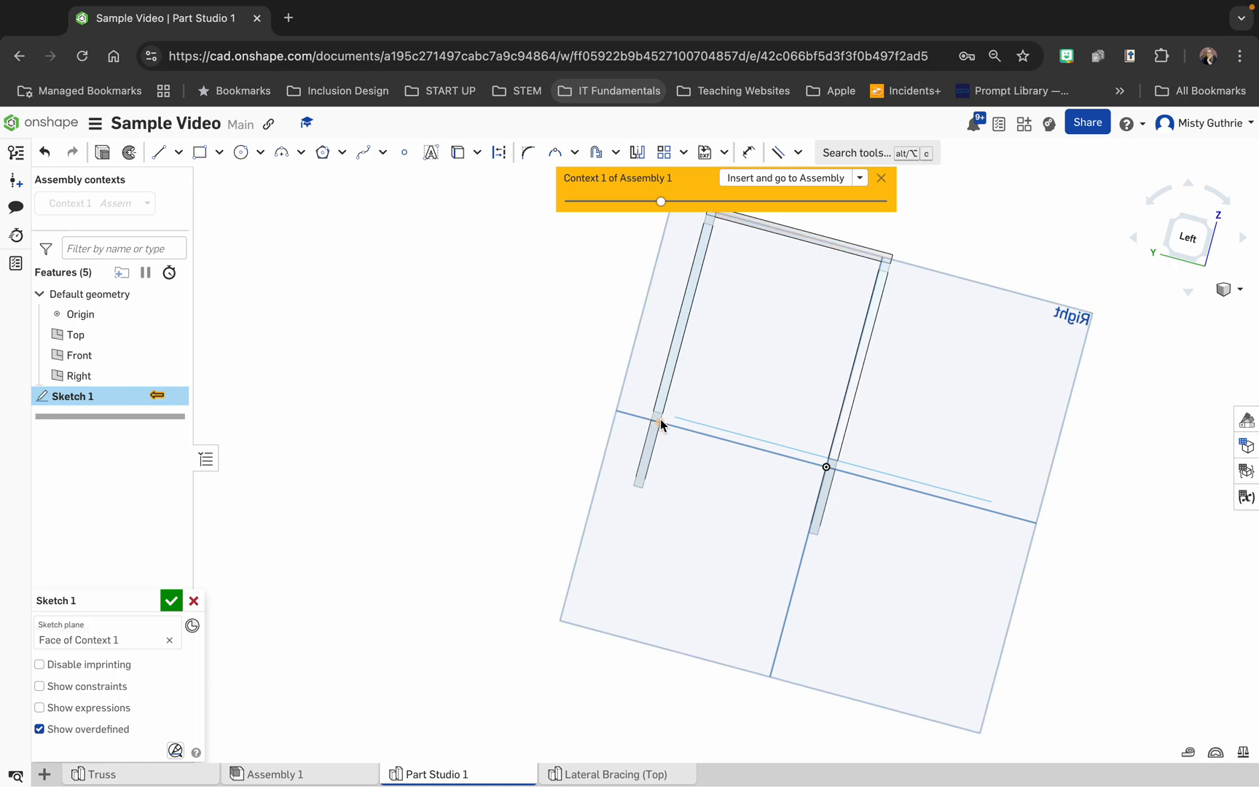
click(1135, 242)
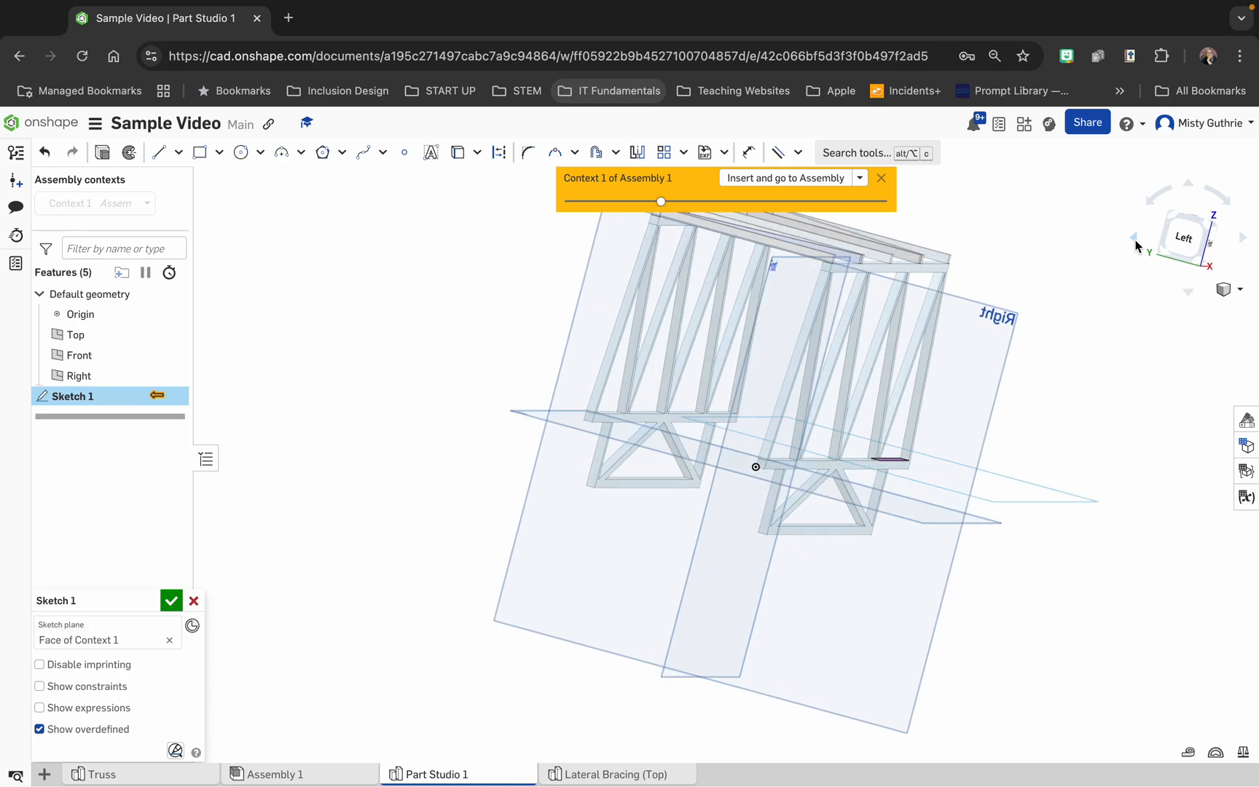
click(1192, 239)
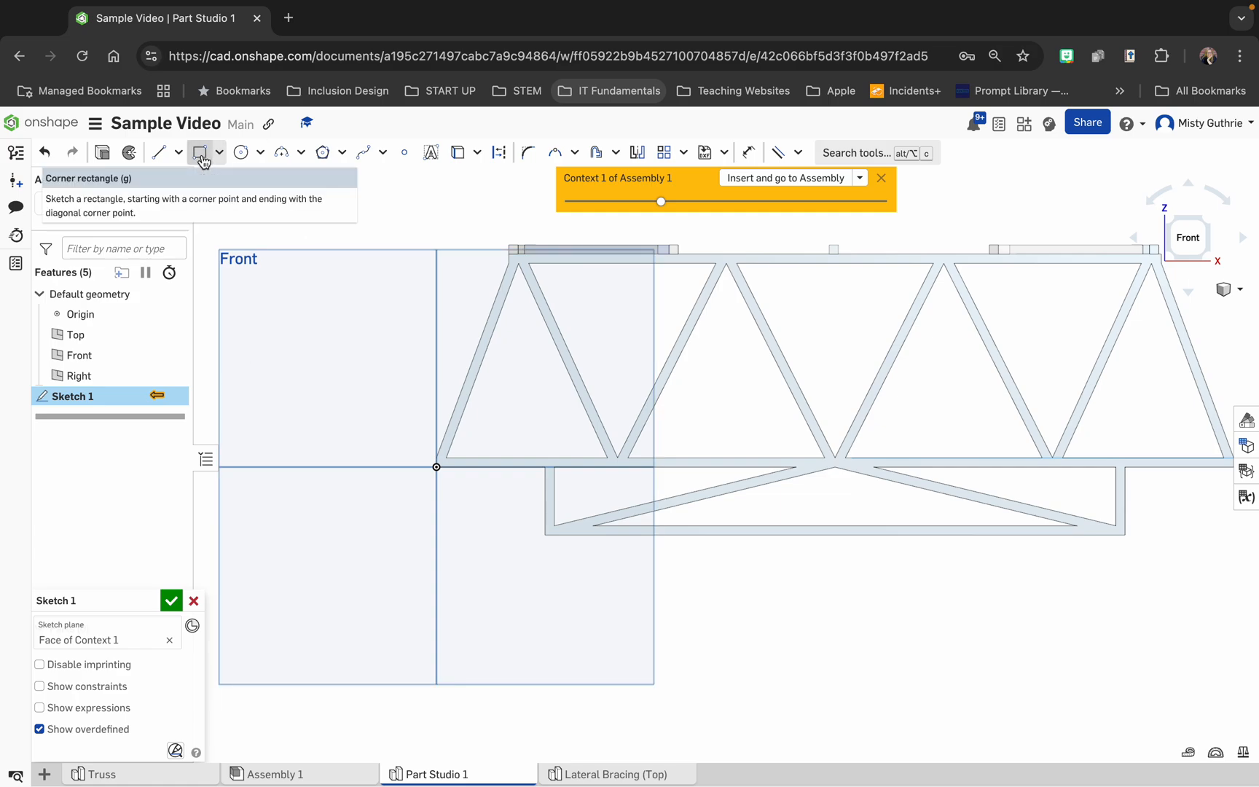
Sketch a corner rectangle about 0.22 in wide and 2.65 in long across both trusses near the chord end farthest from the origin
click(1188, 292)
click(1182, 212)
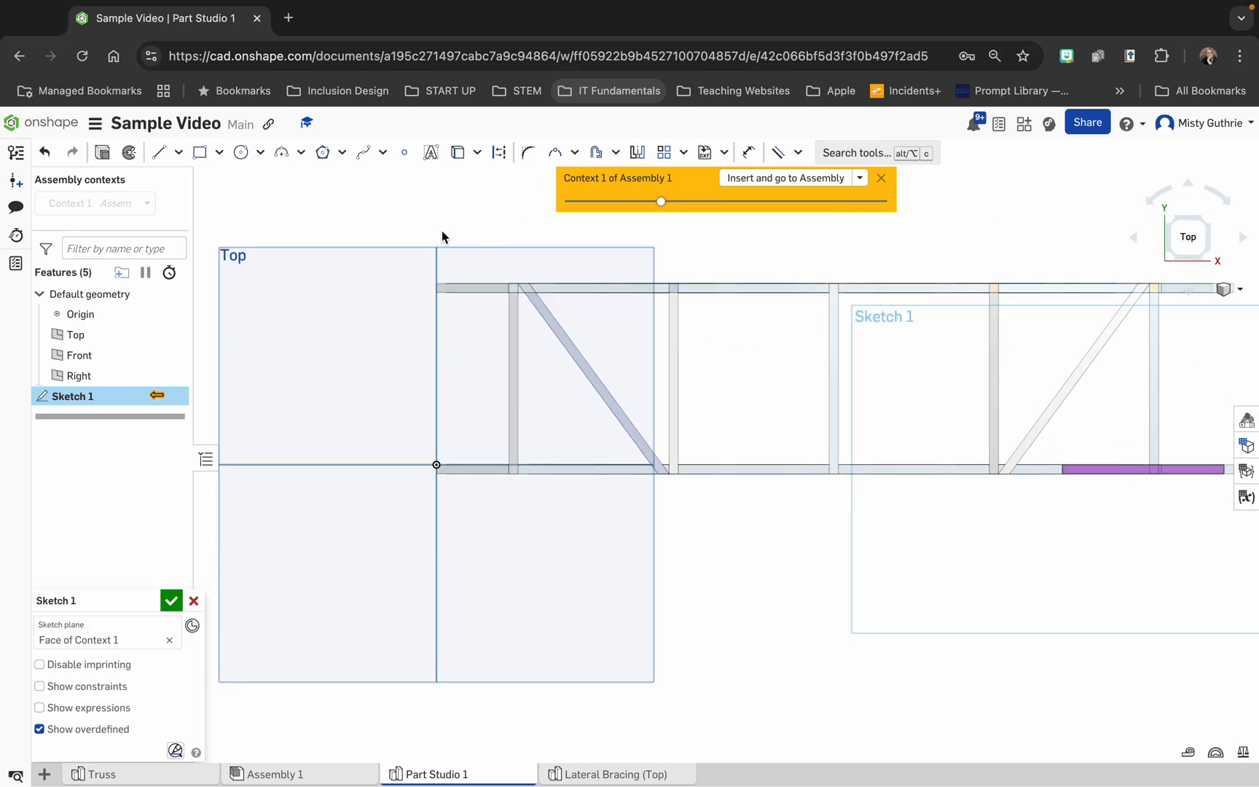
click(199, 152)
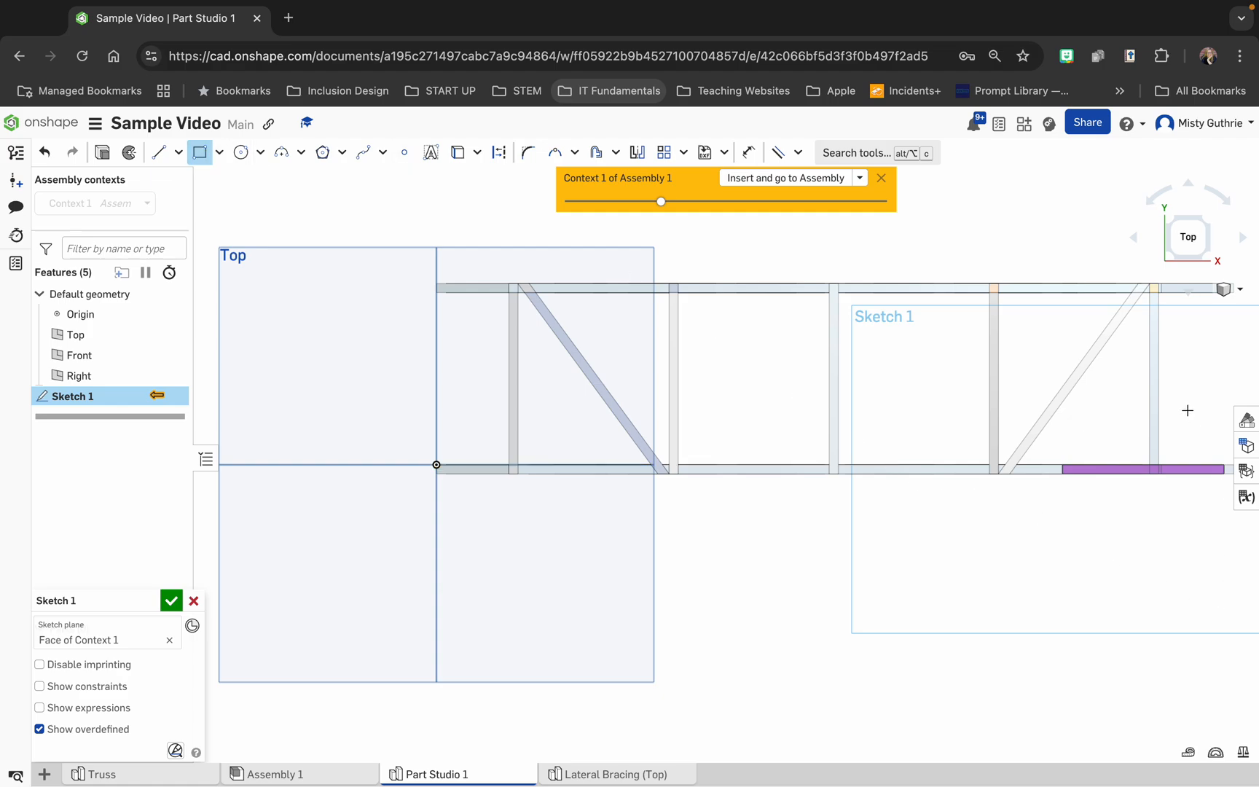
click(1204, 473)
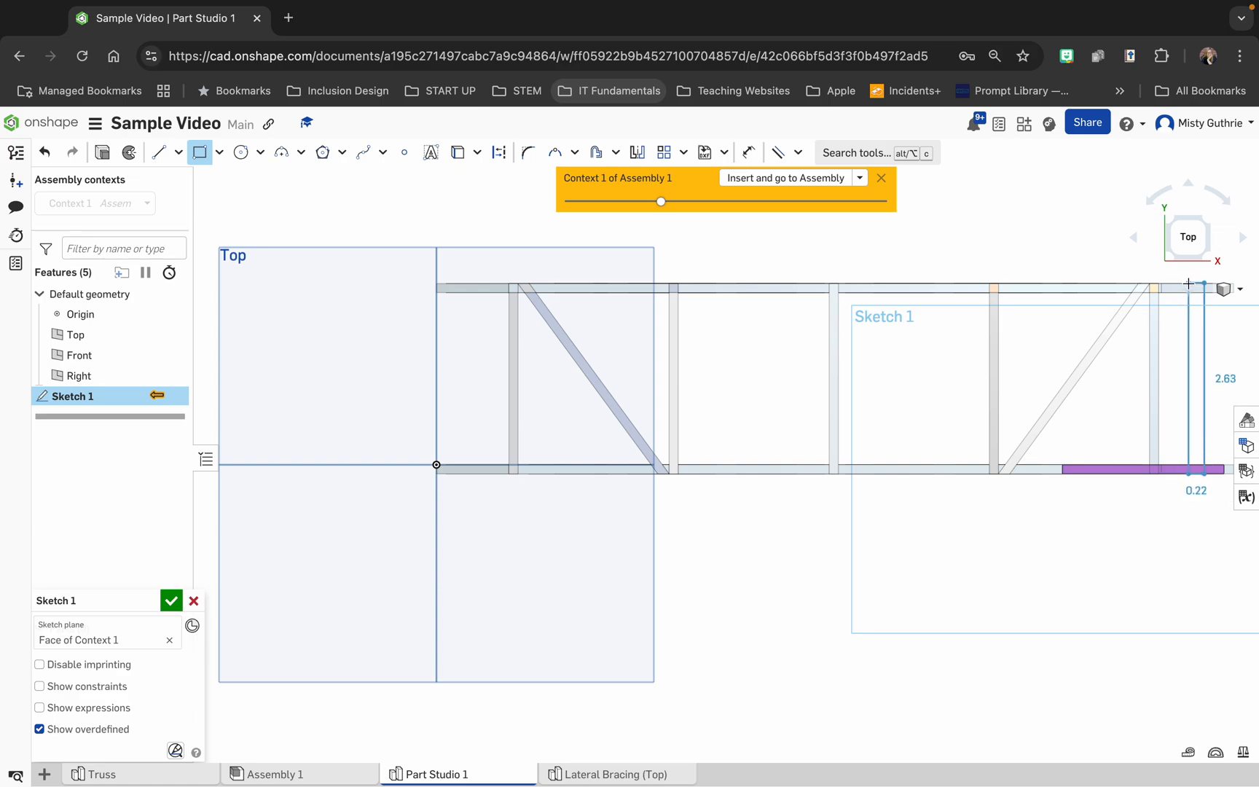
click(1189, 282)
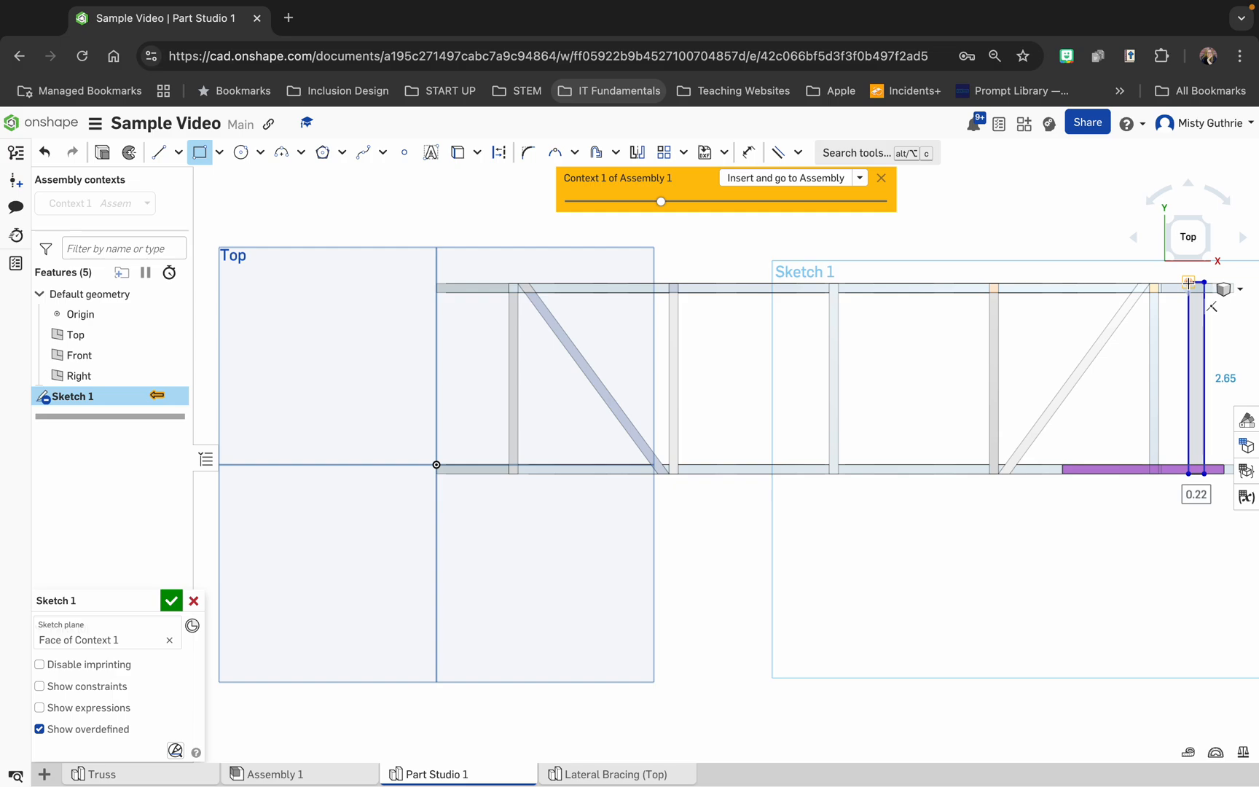
key(Escape)
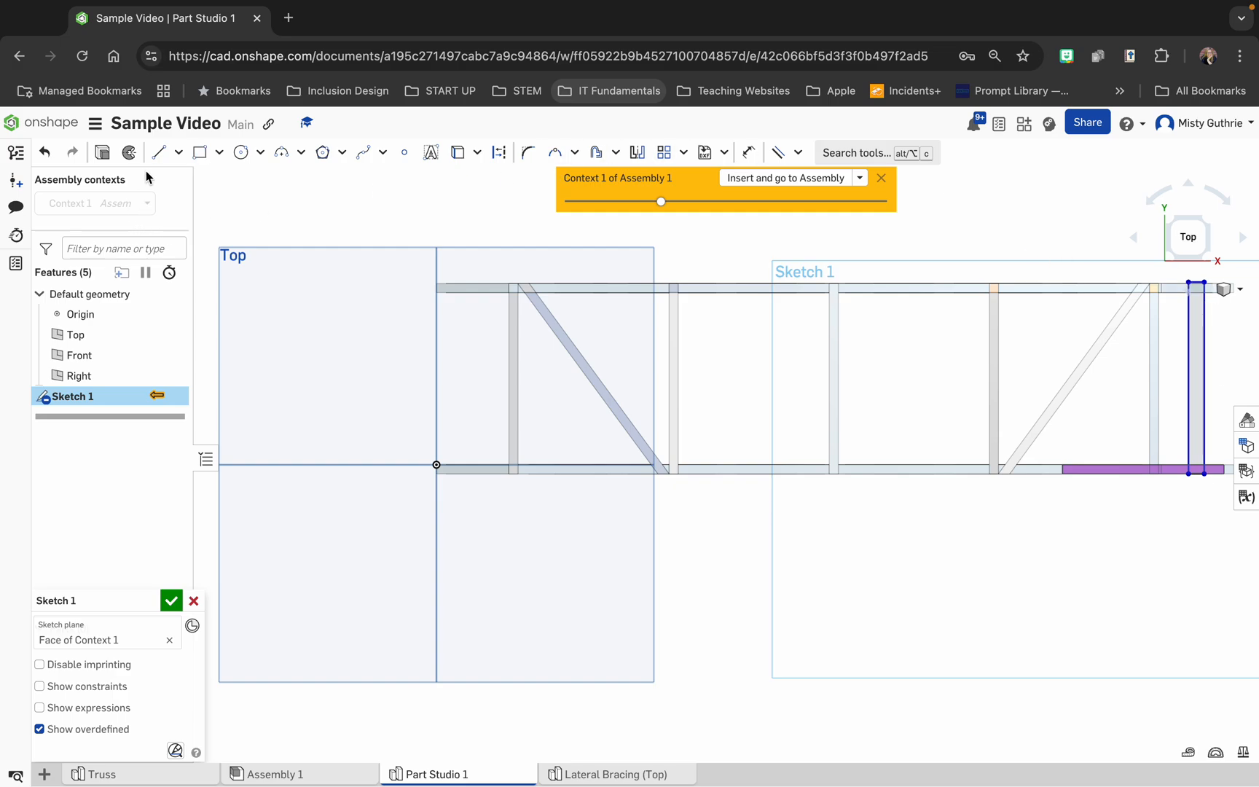
Dimension the crossbar rectangle's width as 1/8 in
click(749, 152)
click(1197, 474)
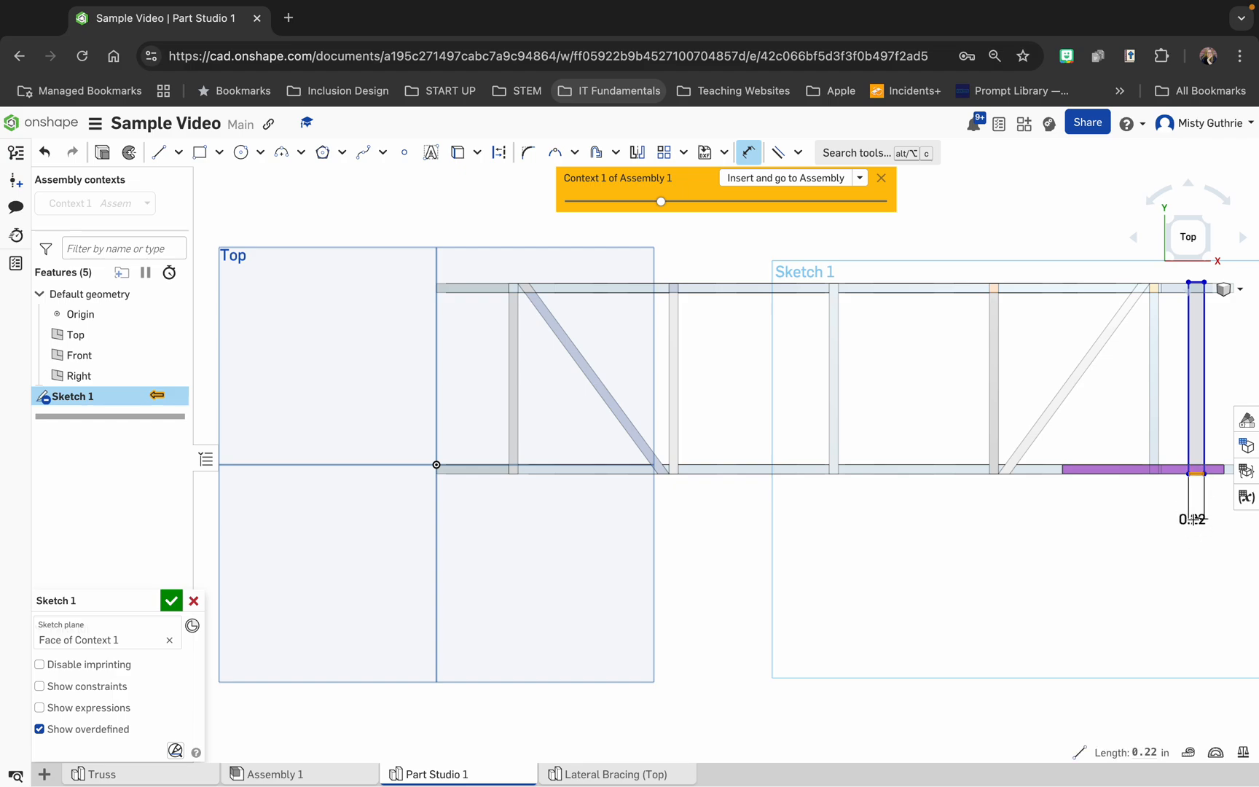
click(1193, 519)
text(1/8)
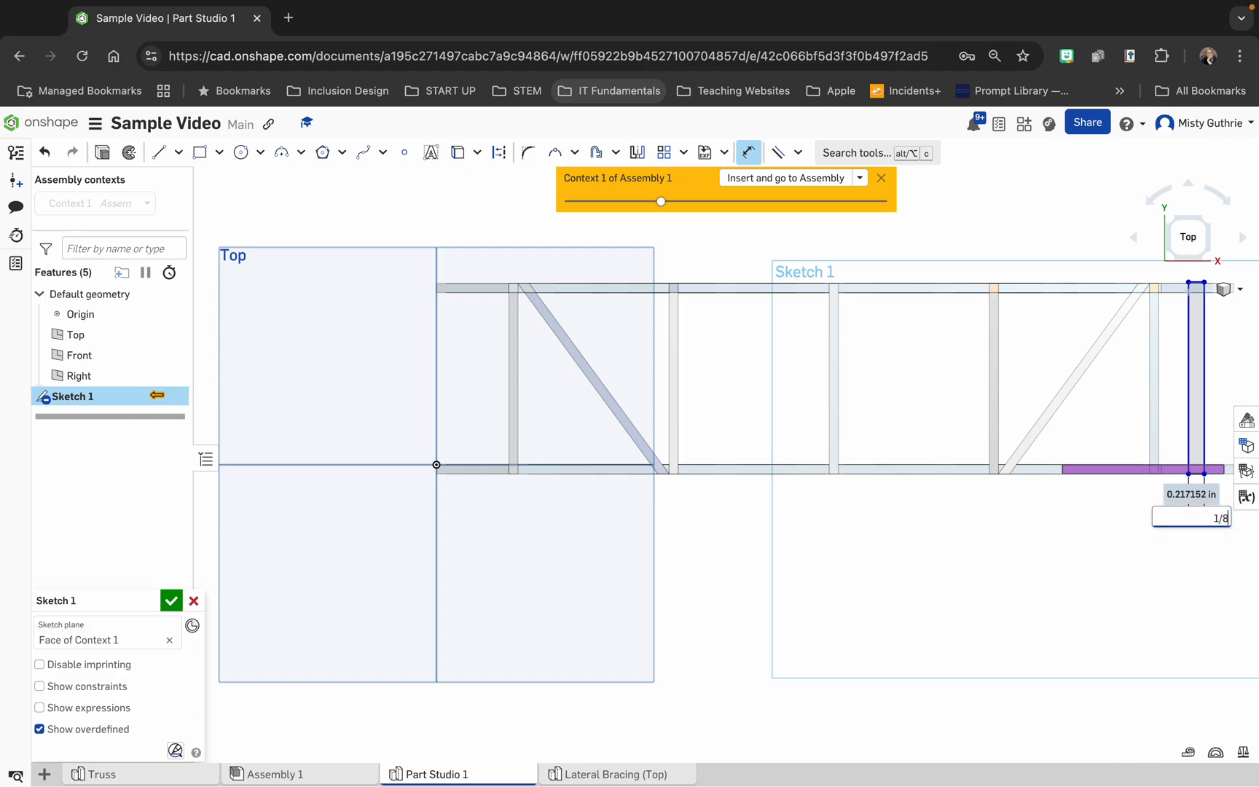
key(Return)
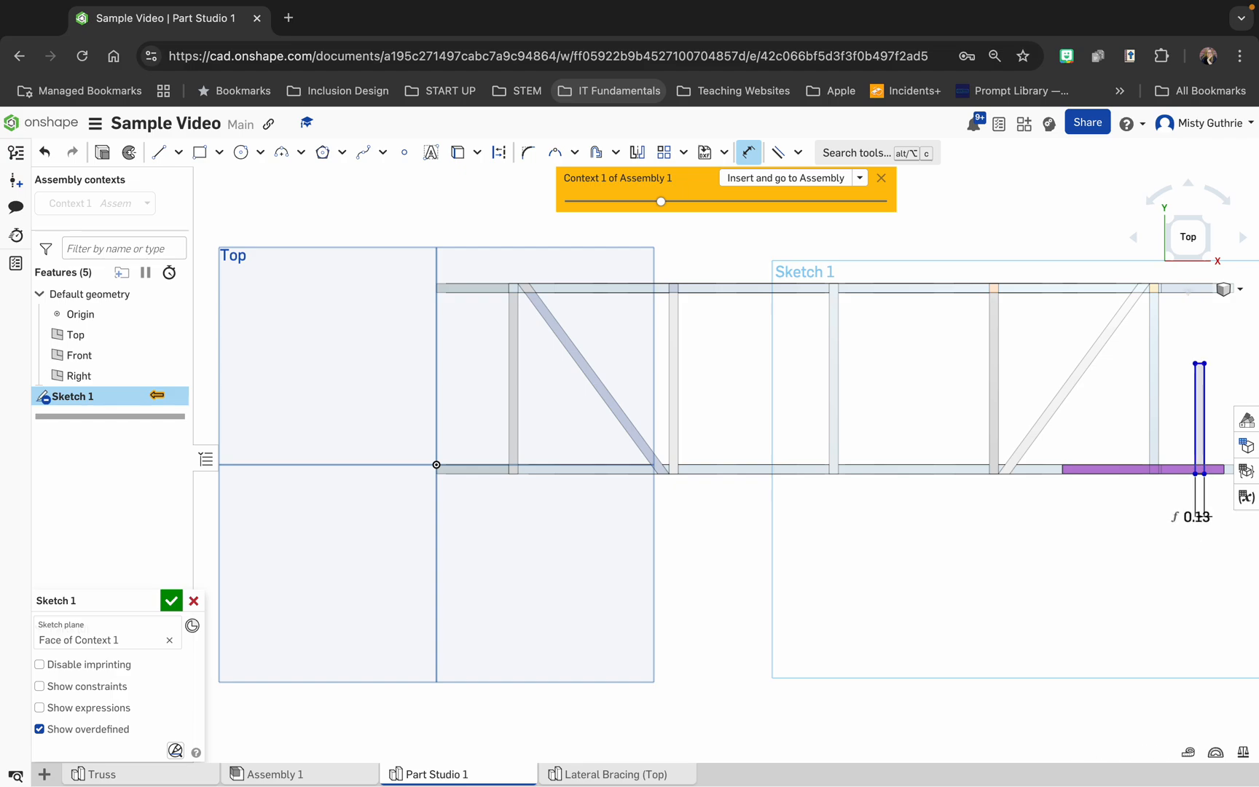
Dimension the crossbar rectangle's length as 2.5 + (1/8) in so that it spans both trusses
click(1205, 408)
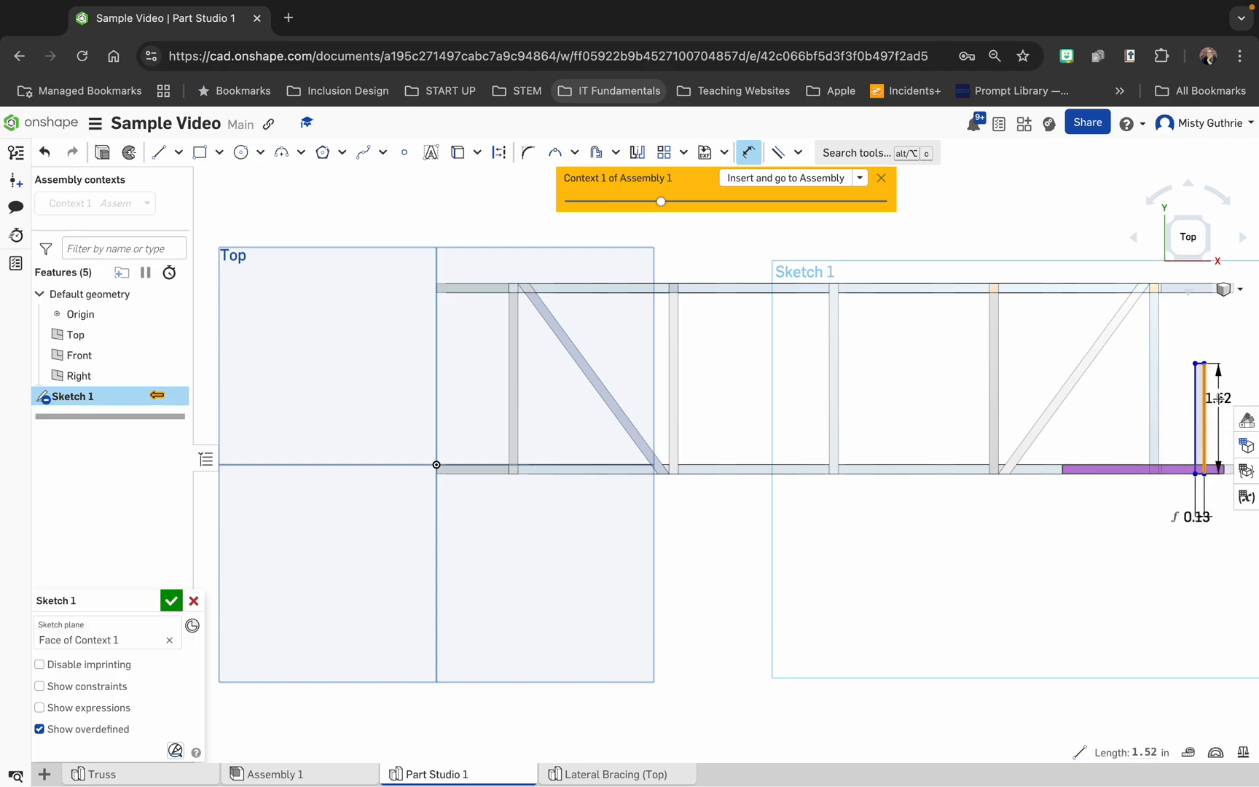
click(1218, 399)
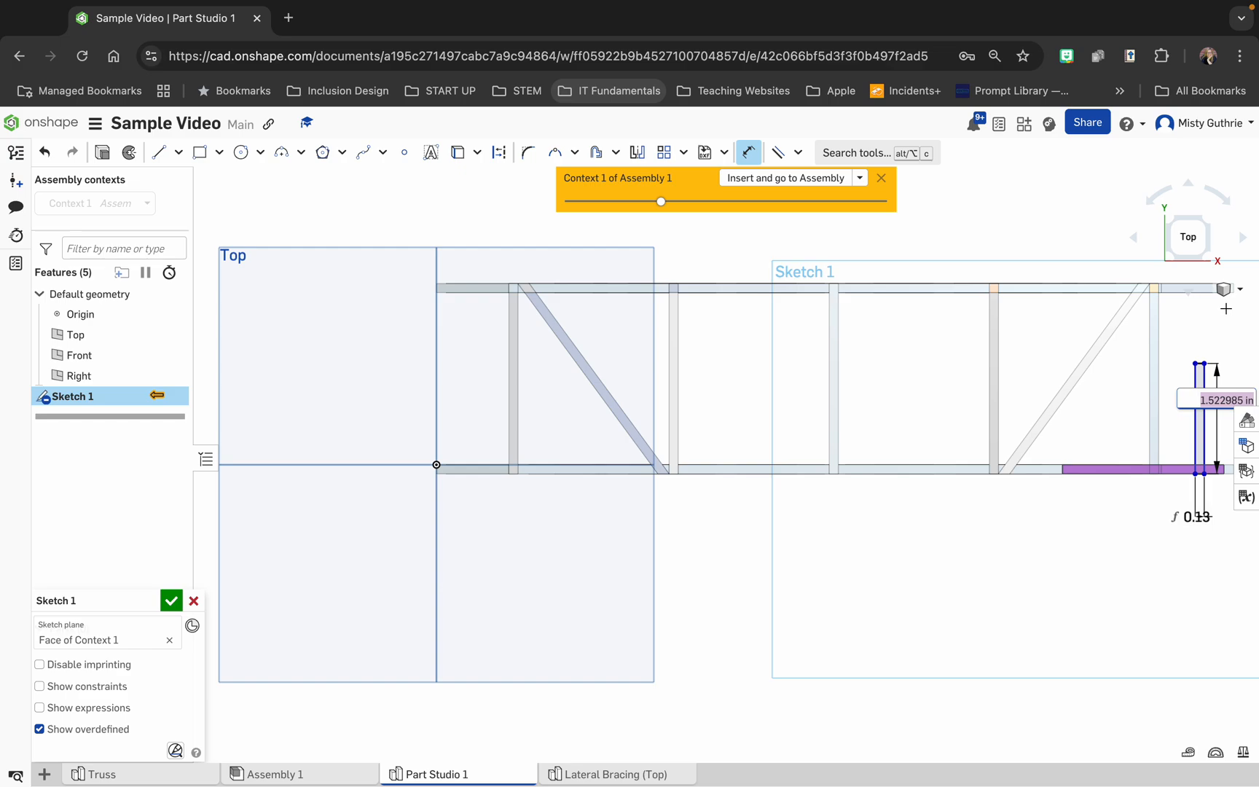
text(2.5 + 1/8))
key(Left)
key(Left)
key(Left)
text(()
key(Return)
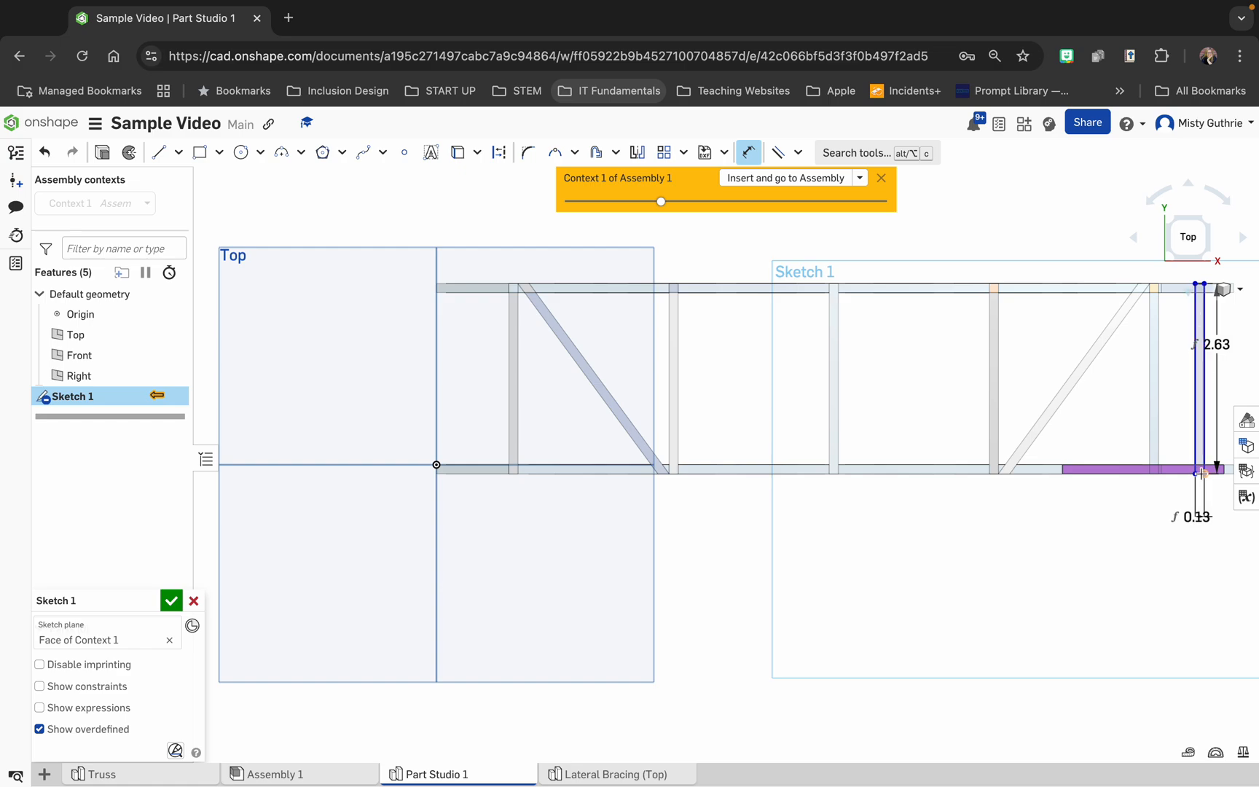
Linear-pattern the crossbar rectangle along the bottom chord toward the origin, placing the copies about 1.37 in apart
scroll(1200, 474, up, 3)
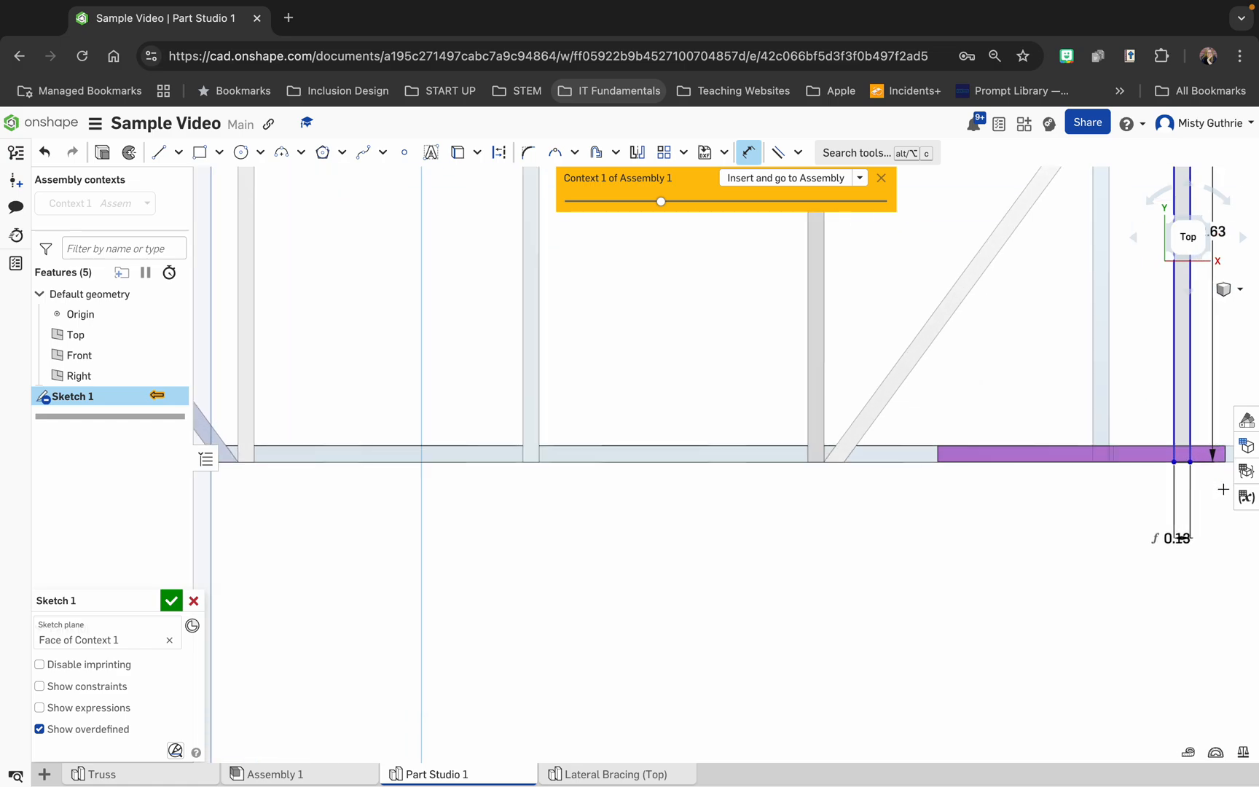
scroll(1213, 473, down, 5)
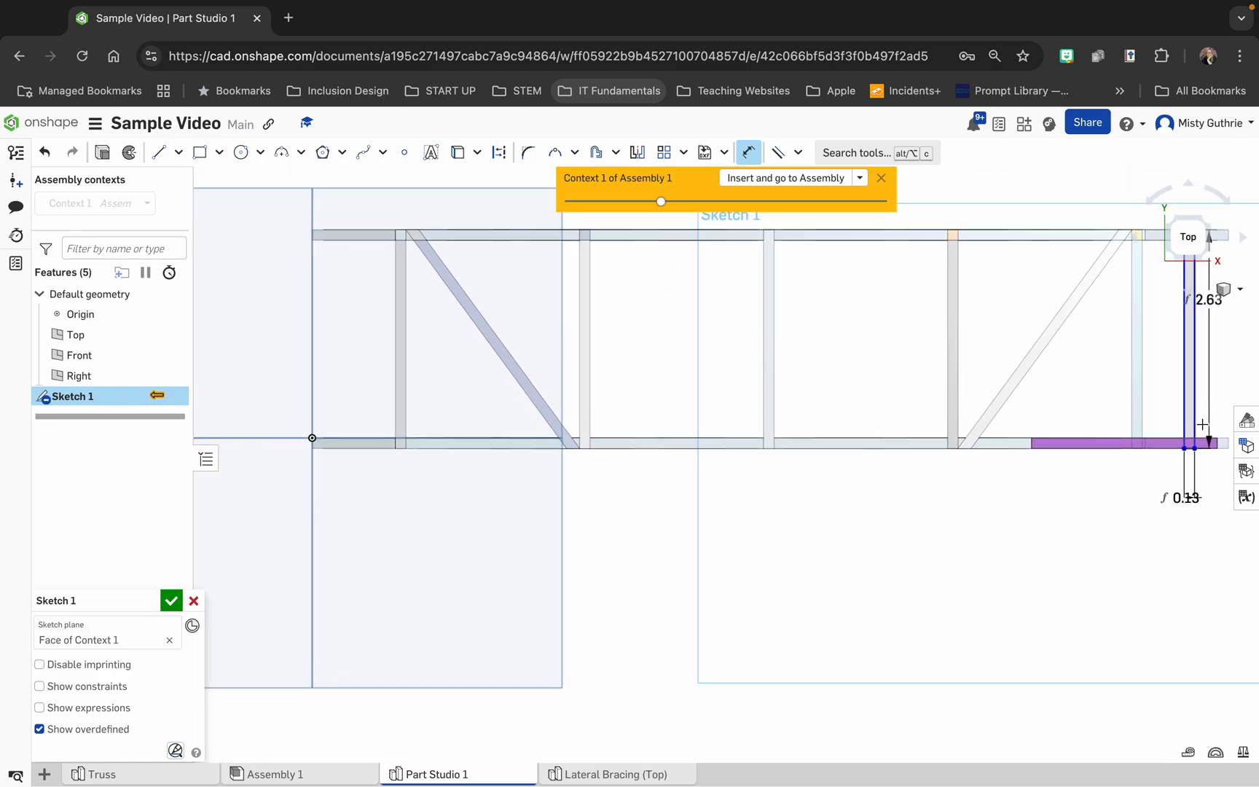
scroll(1203, 424, up, 2)
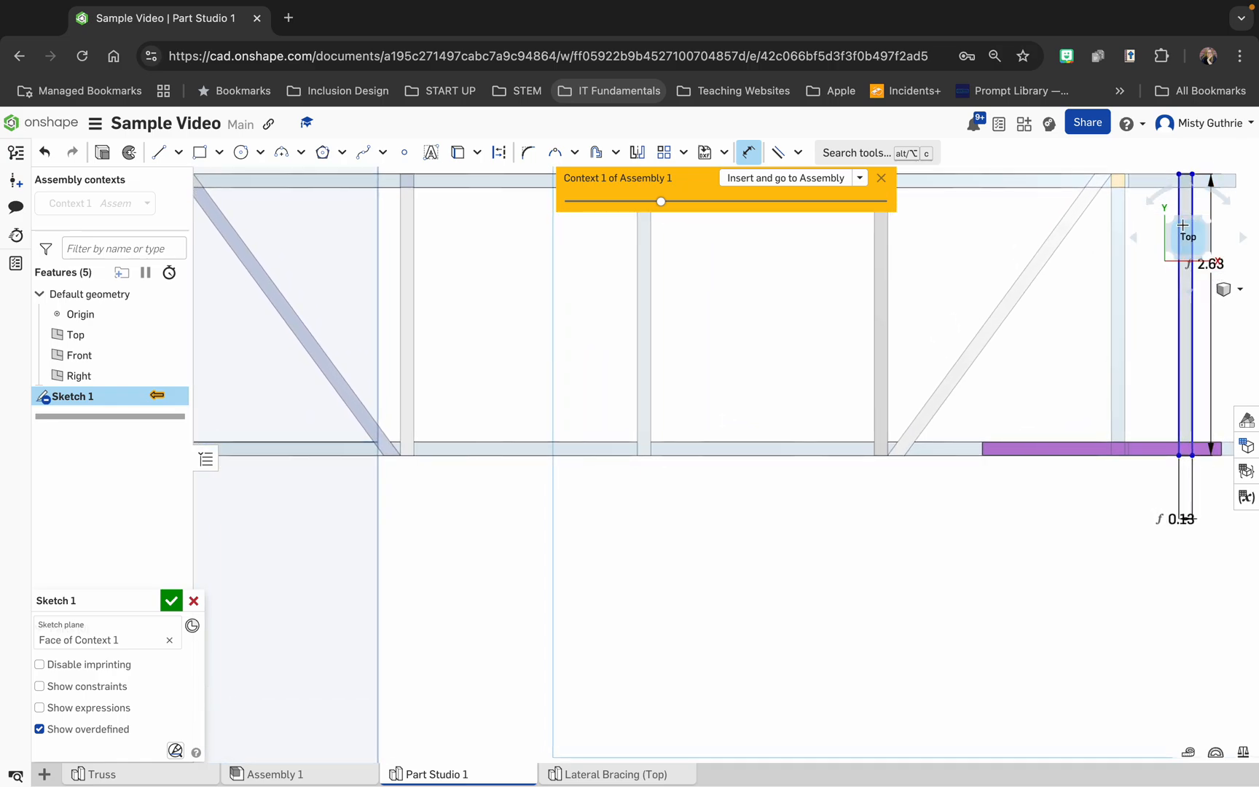
drag(1183, 273, 1199, 652)
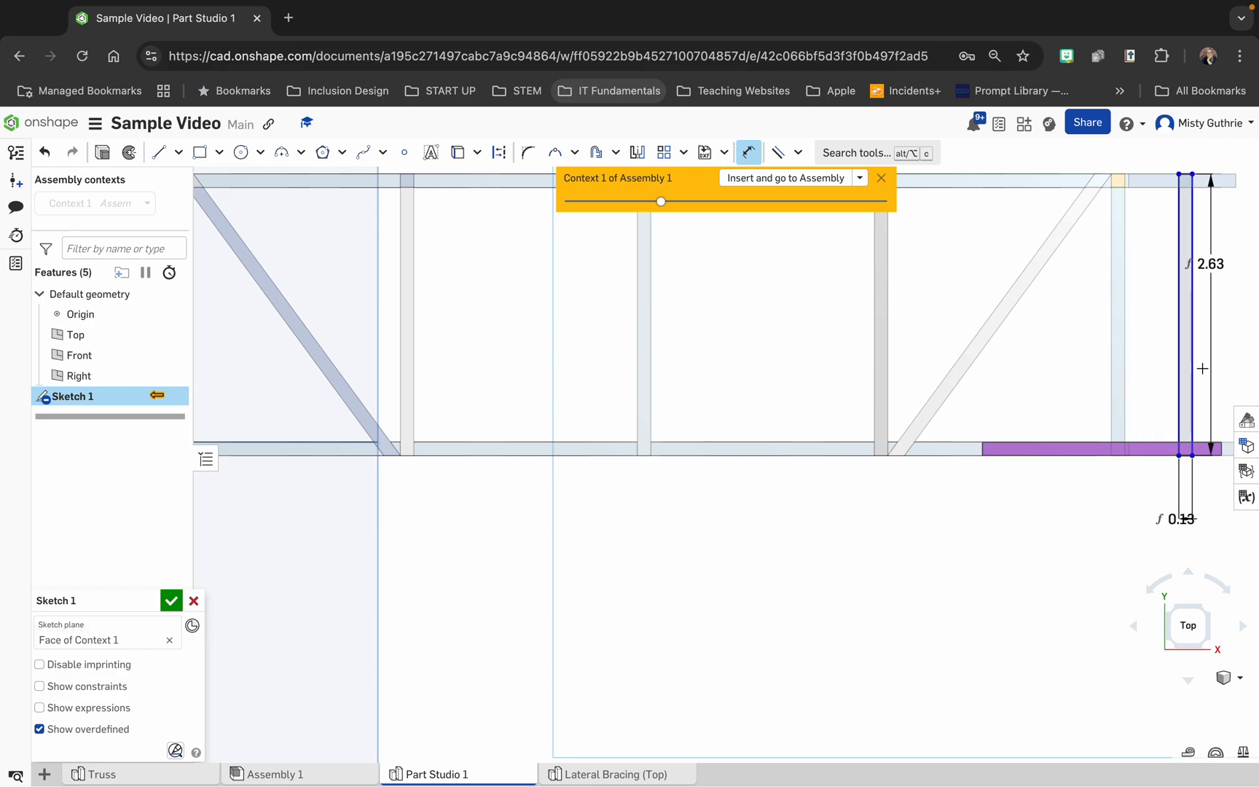
click(663, 156)
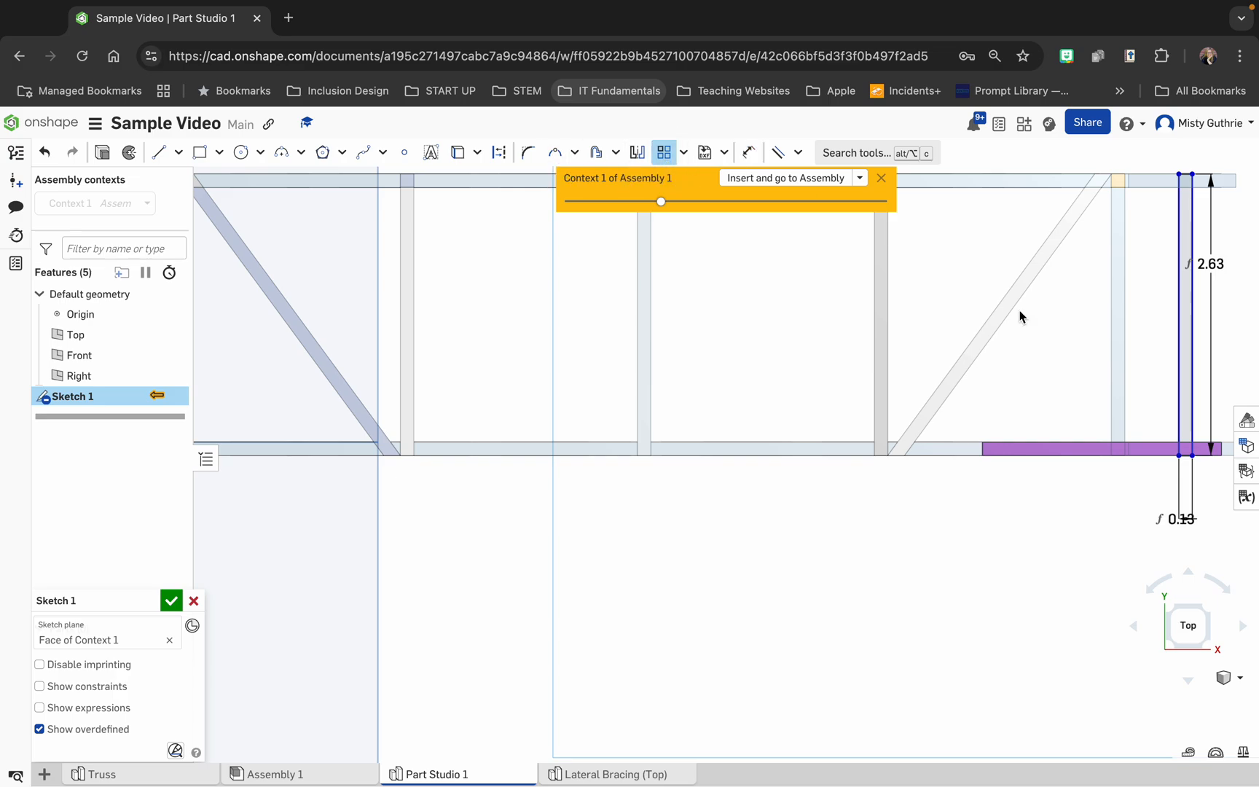
click(1179, 336)
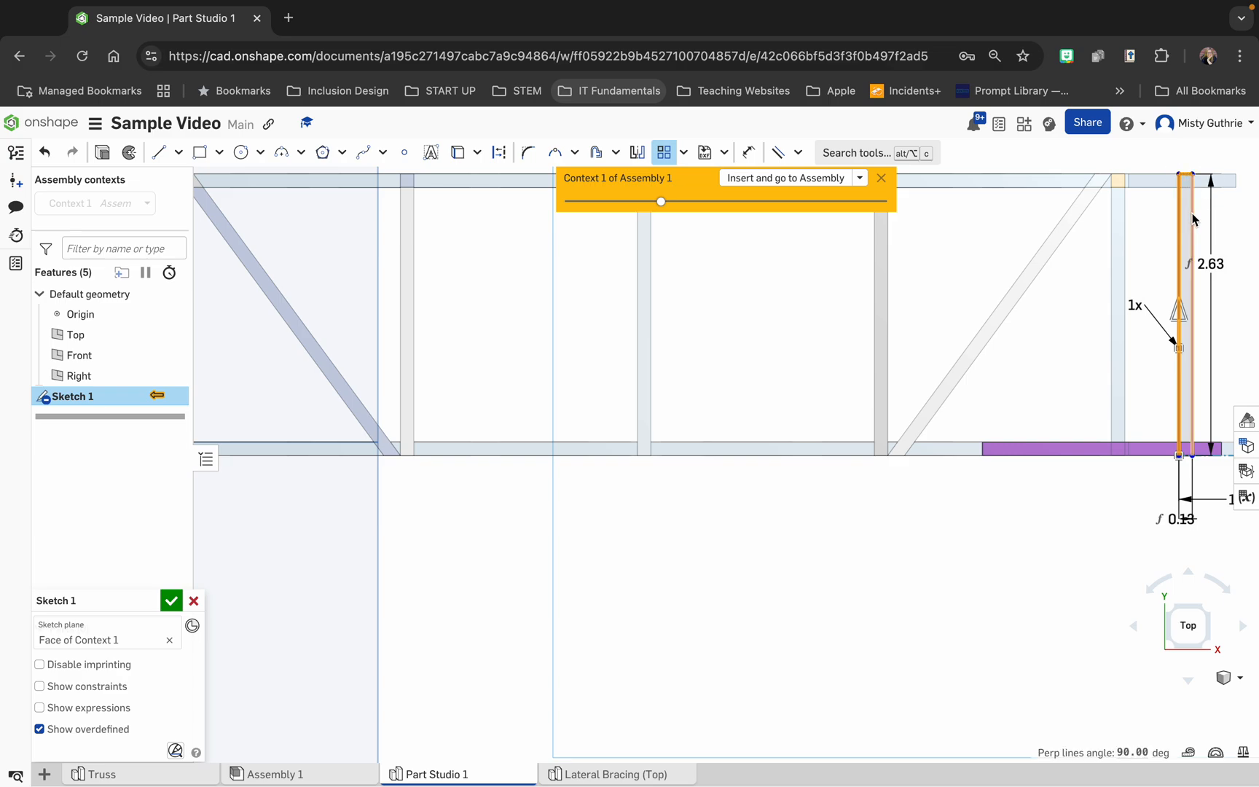
click(1193, 284)
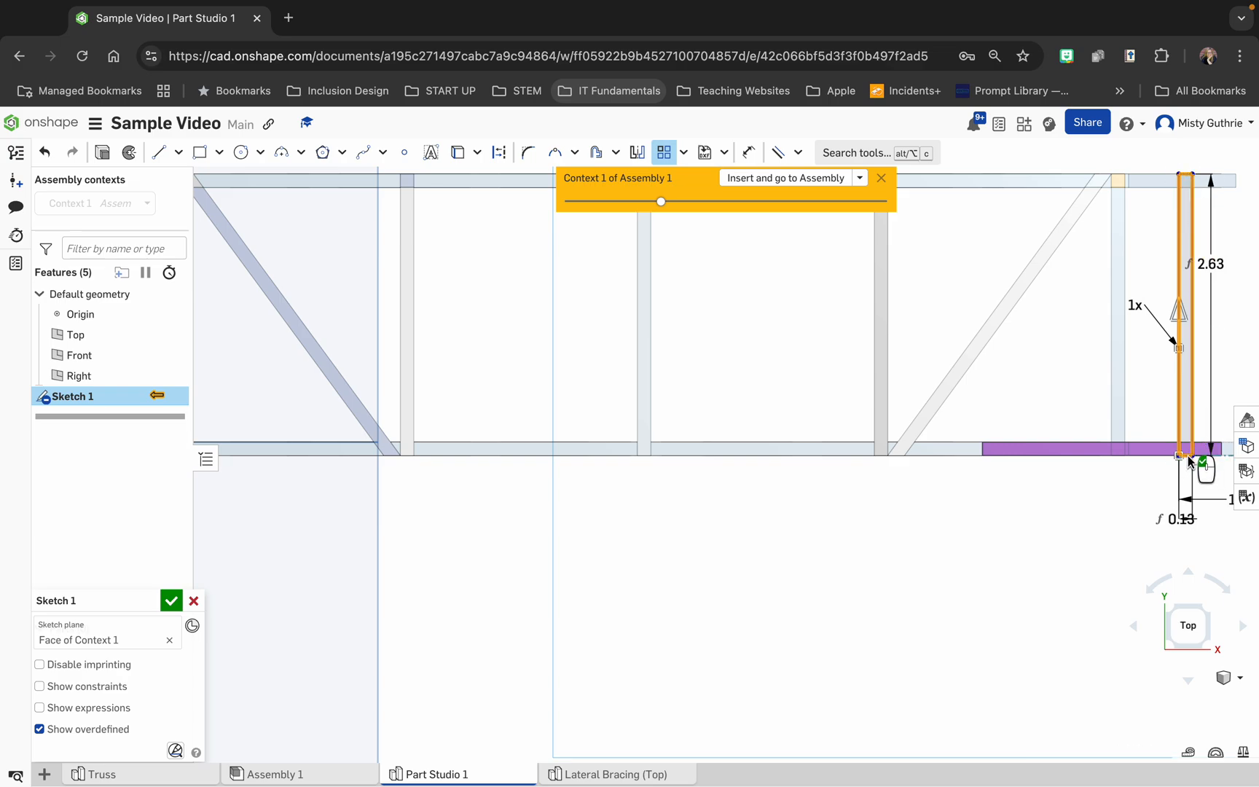
scroll(1190, 462, down, 5)
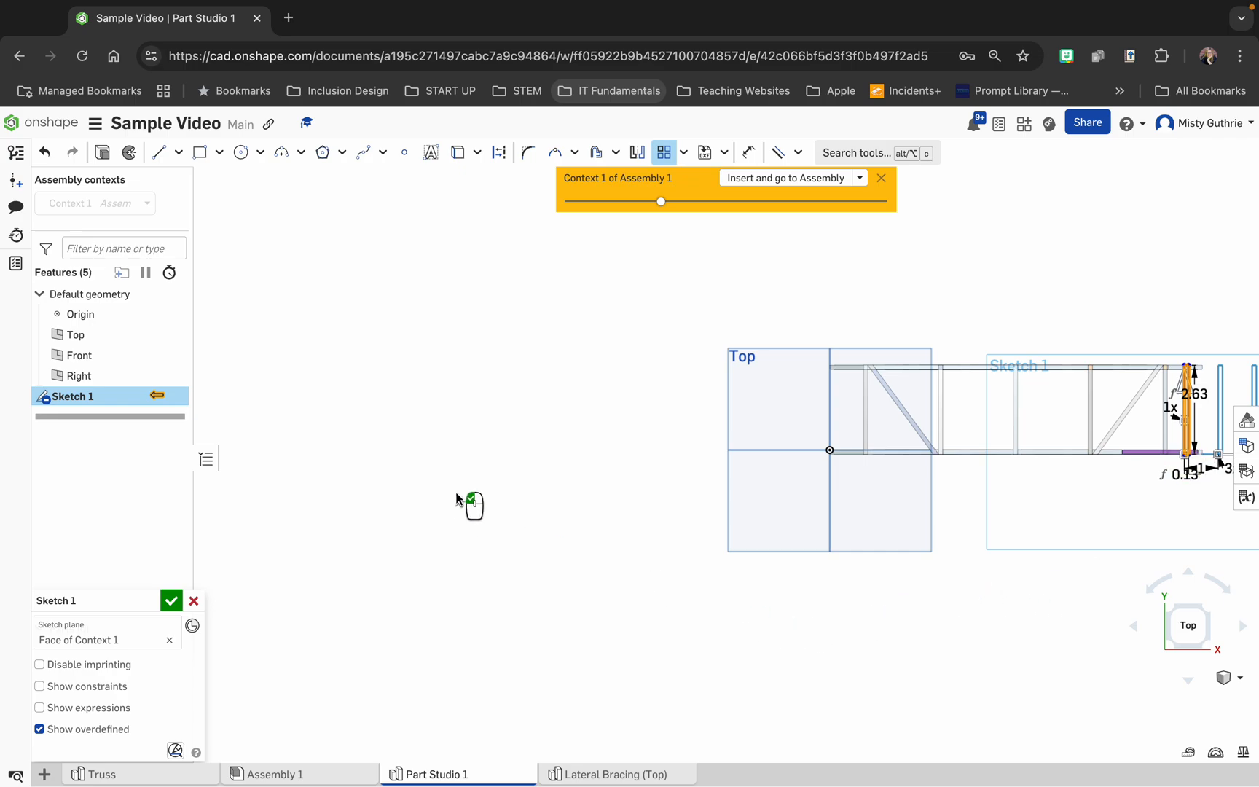
scroll(470, 503, down, 3)
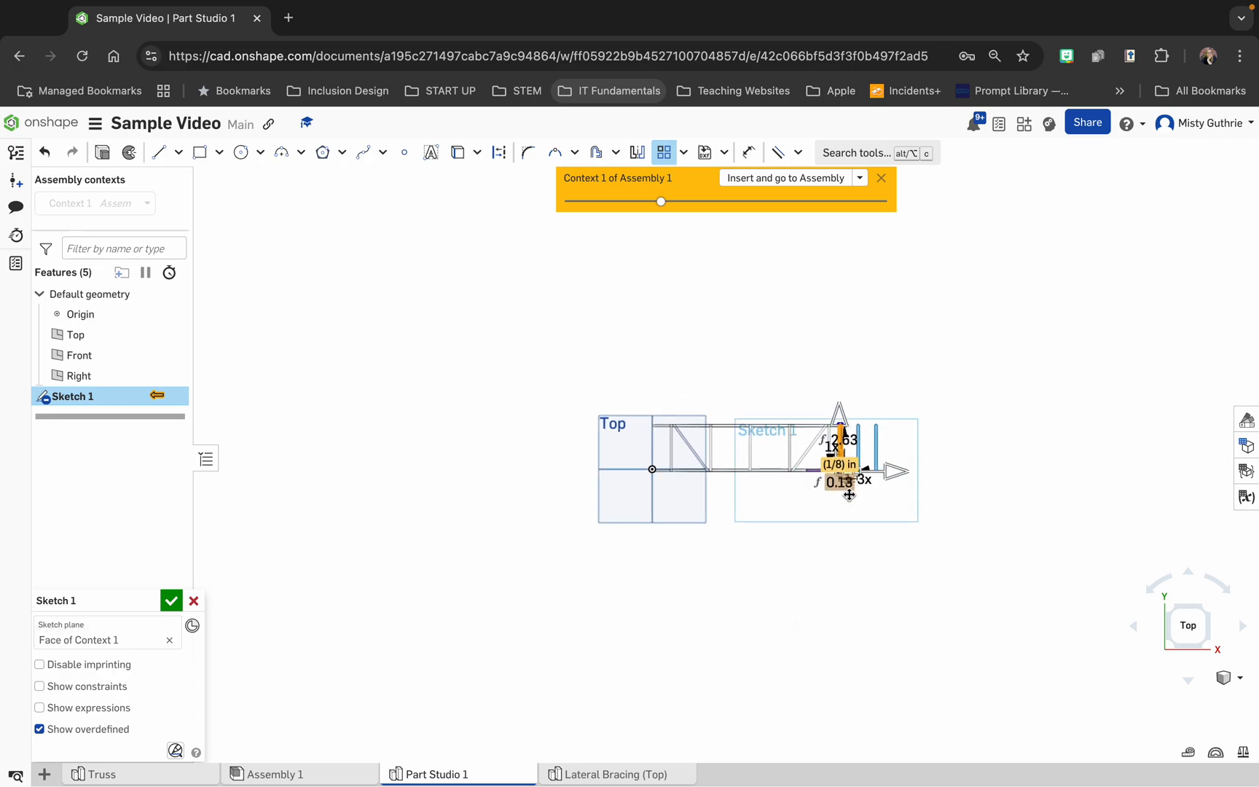
scroll(901, 448, up, 5)
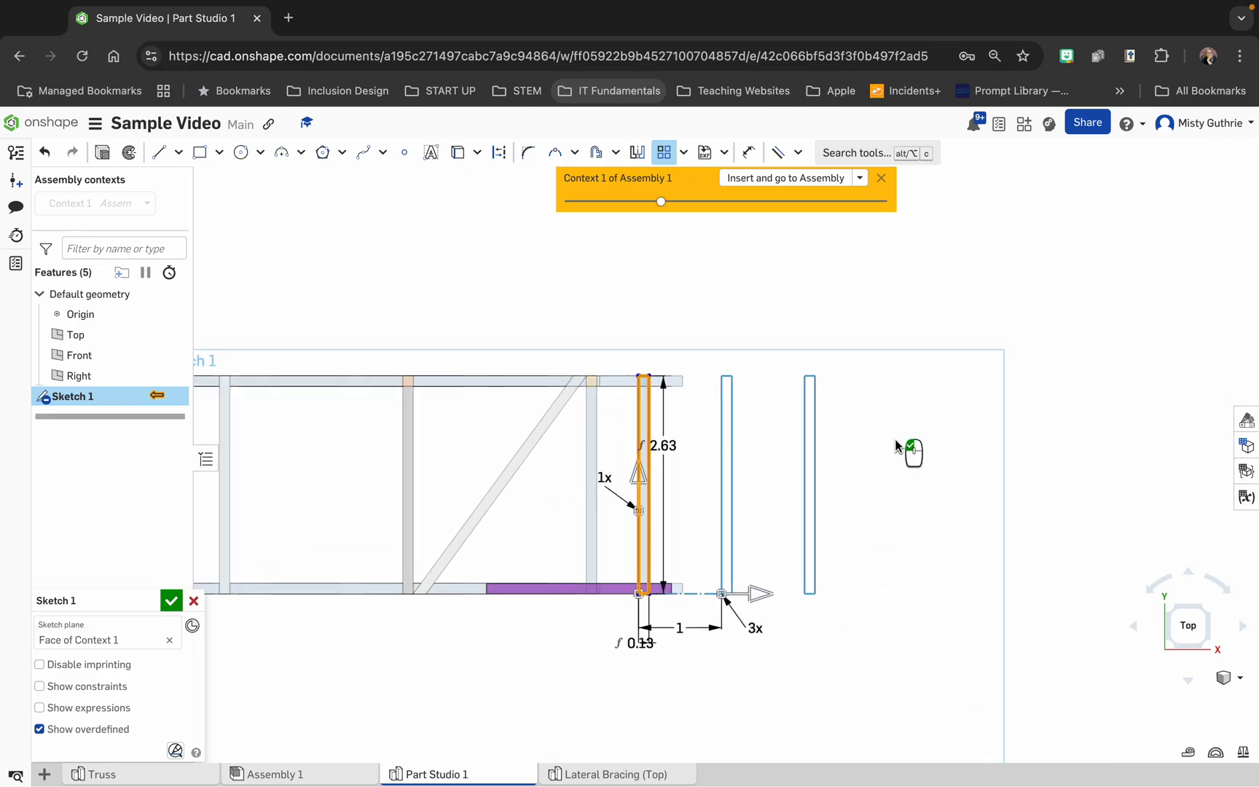
scroll(900, 447, down, 3)
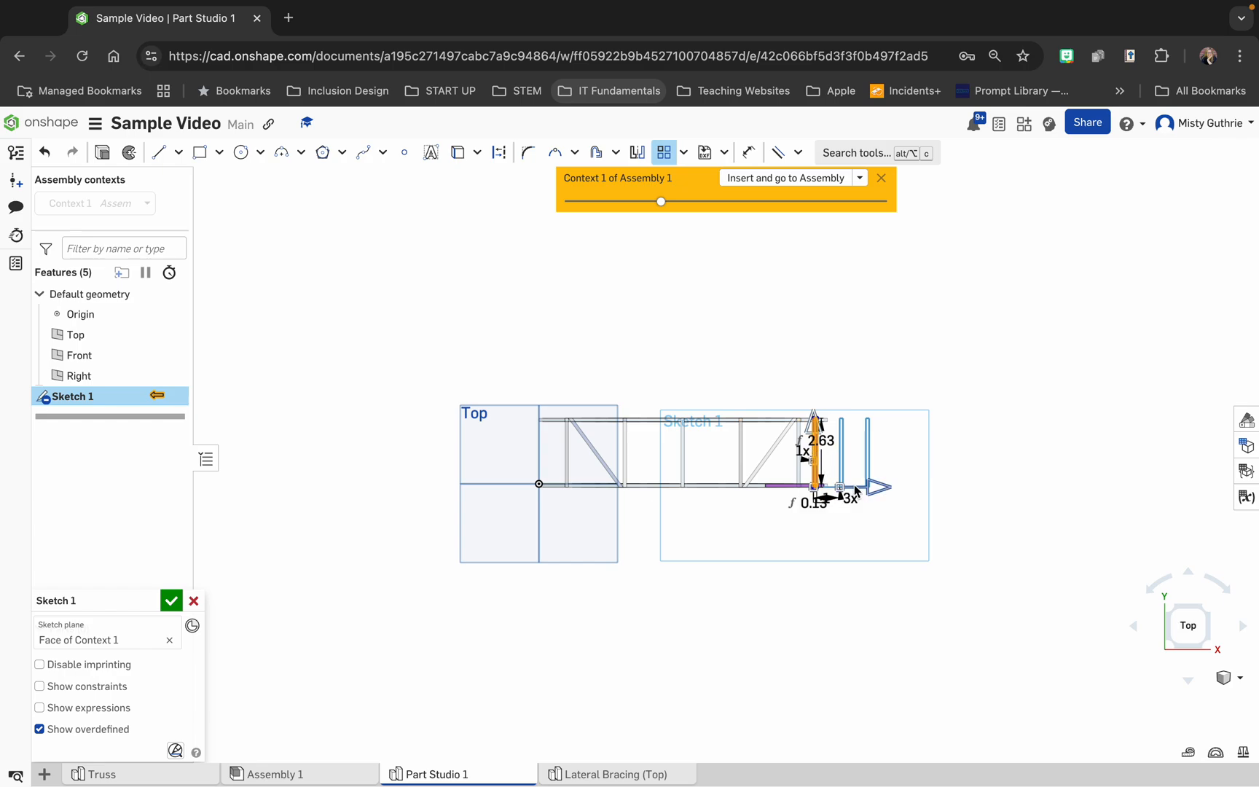
drag(849, 496, 711, 489)
scroll(794, 482, up, 5)
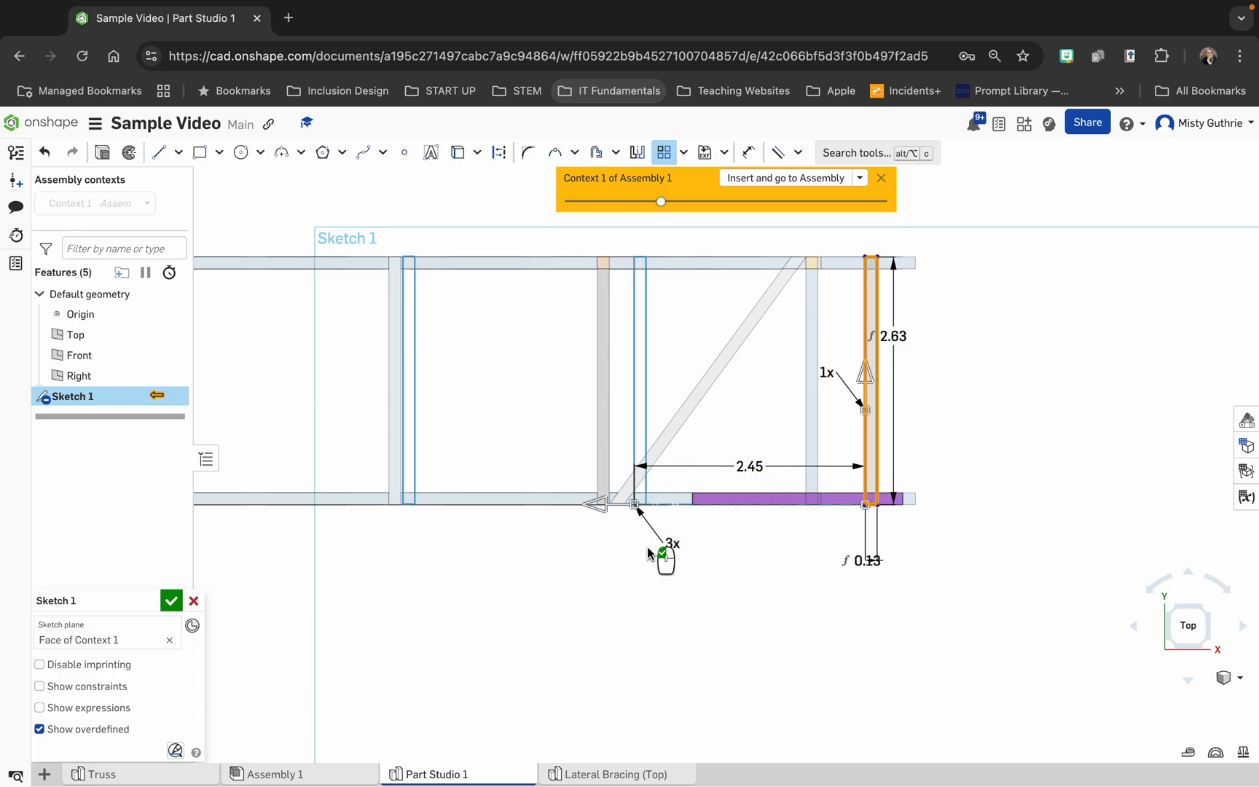
drag(594, 505, 701, 512)
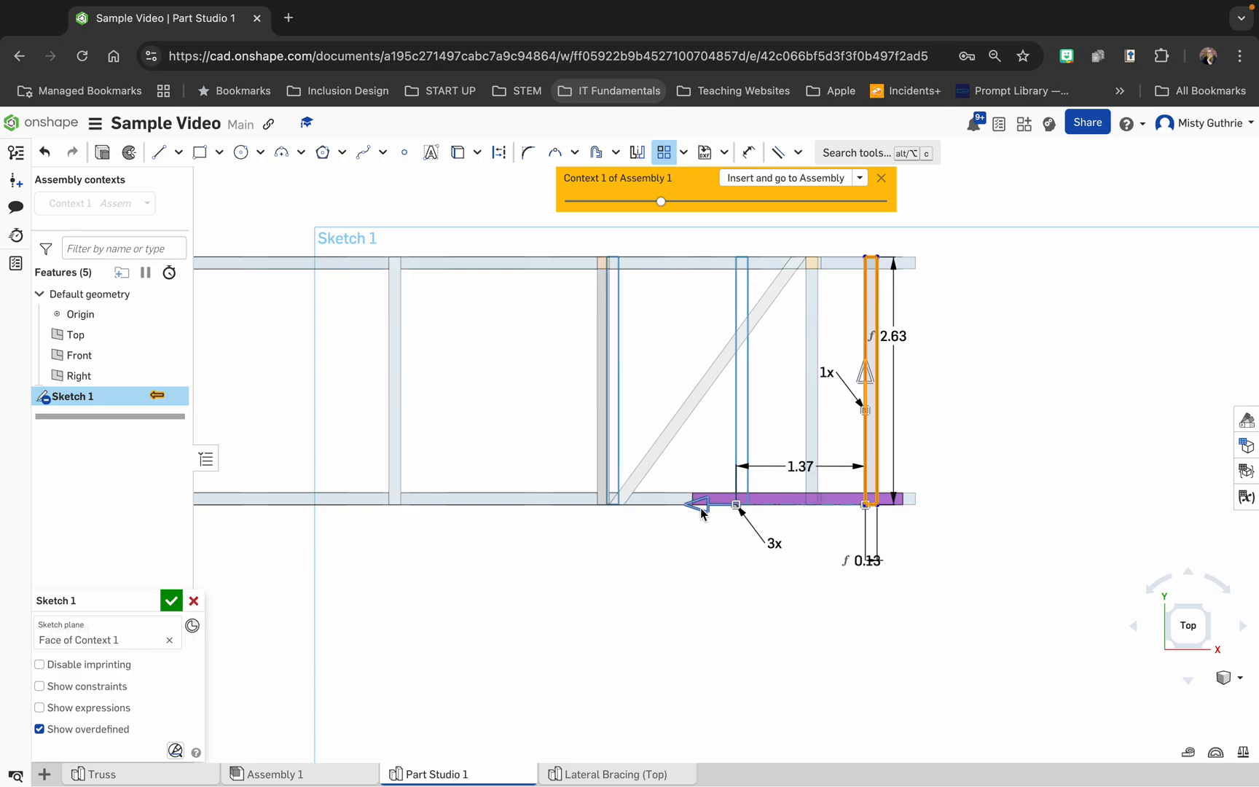
Set the crossbar pattern's spacing to 0.7 in
double_click(802, 467)
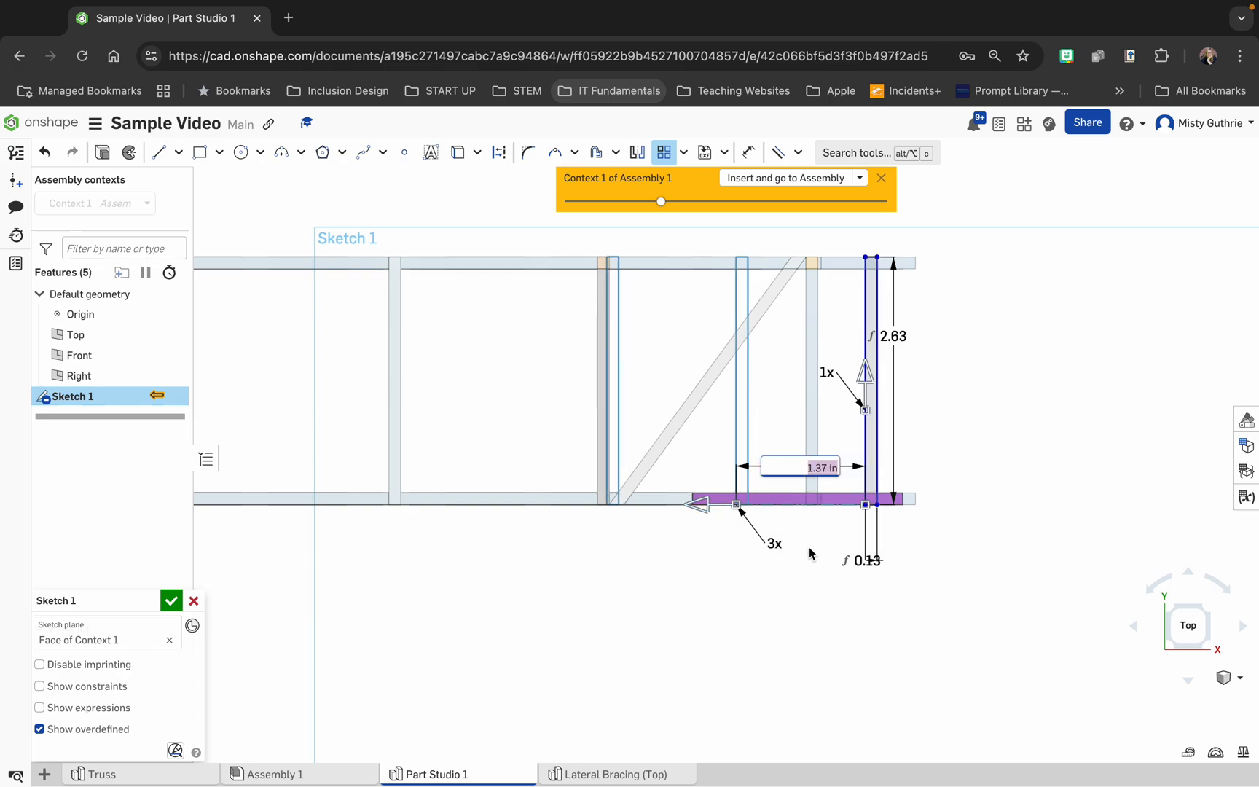
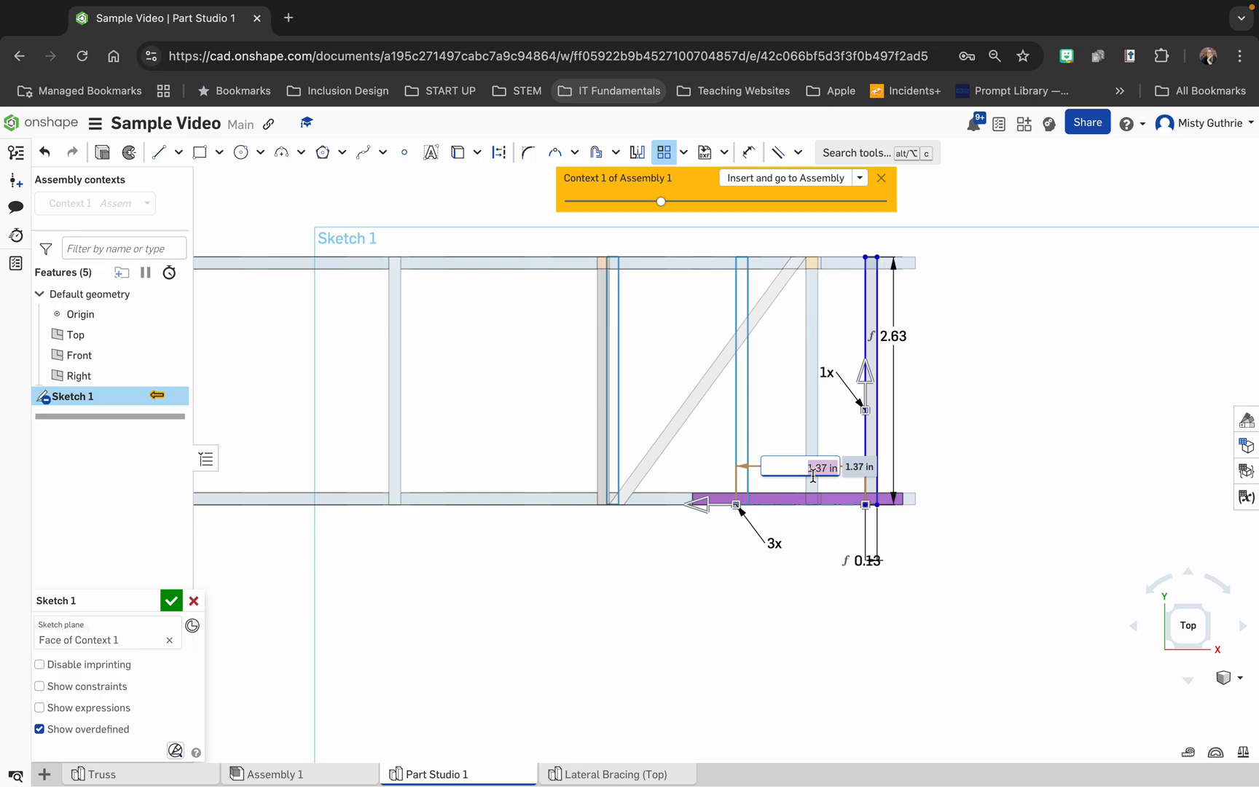
text(0.7)
key(Return)
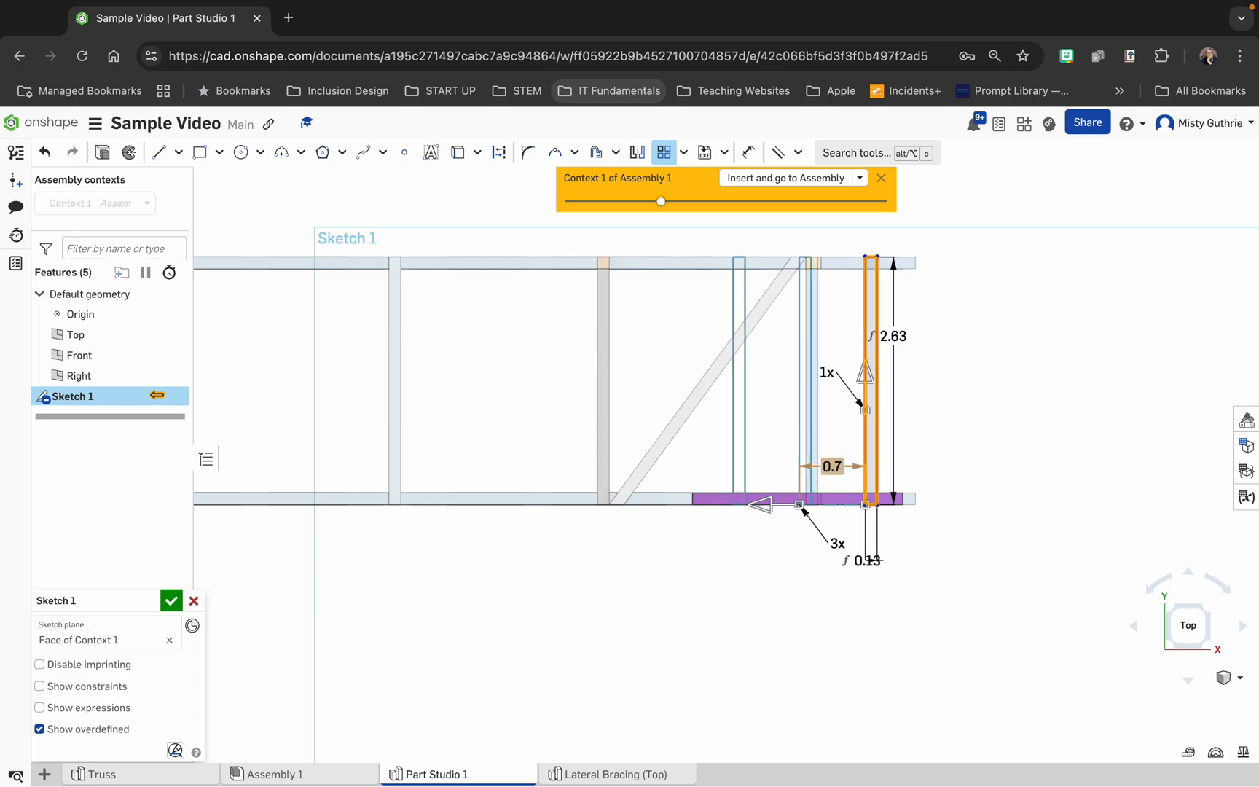
double_click(832, 467)
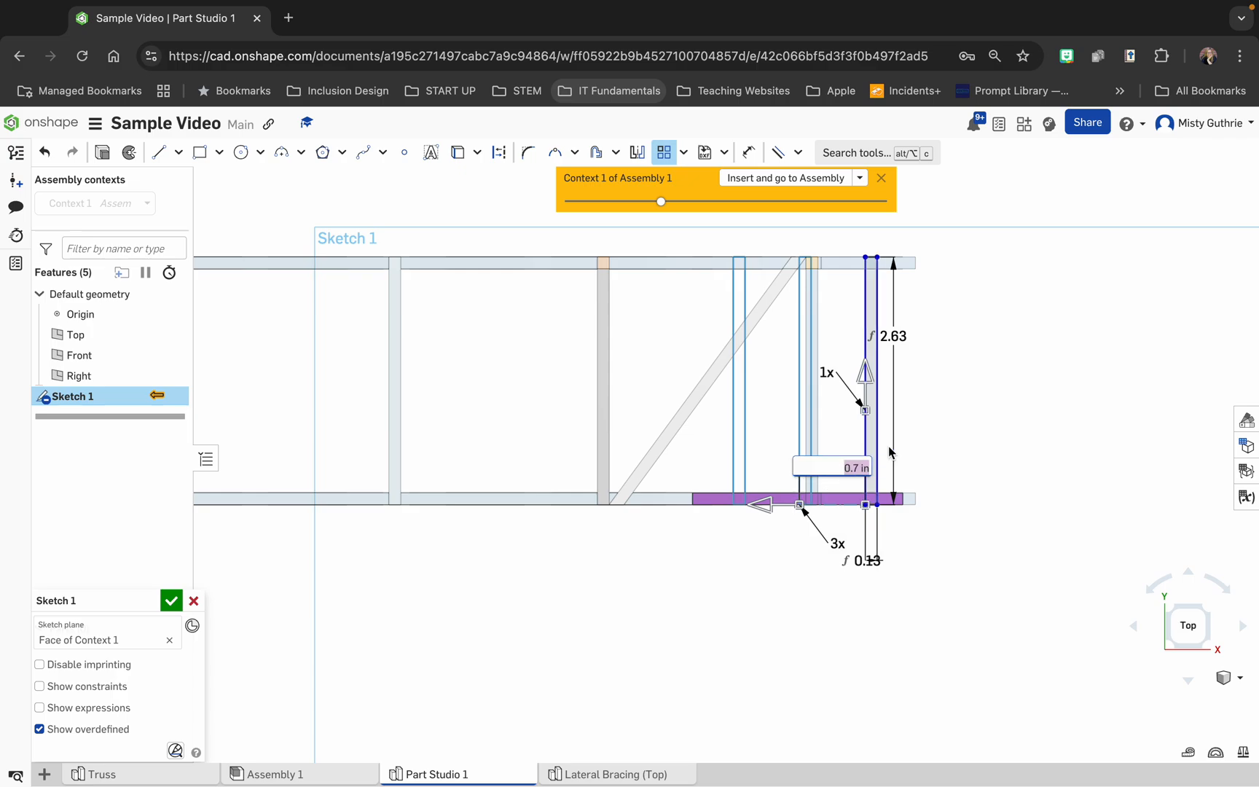
text(0.5 + (1/8))
key(BackSpace)
key(BackSpace)
key(BackSpace)
key(BackSpace)
key(BackSpace)
key(BackSpace)
key(BackSpace)
key(BackSpace)
key(BackSpace)
key(BackSpace)
text(.7)
key(Return)
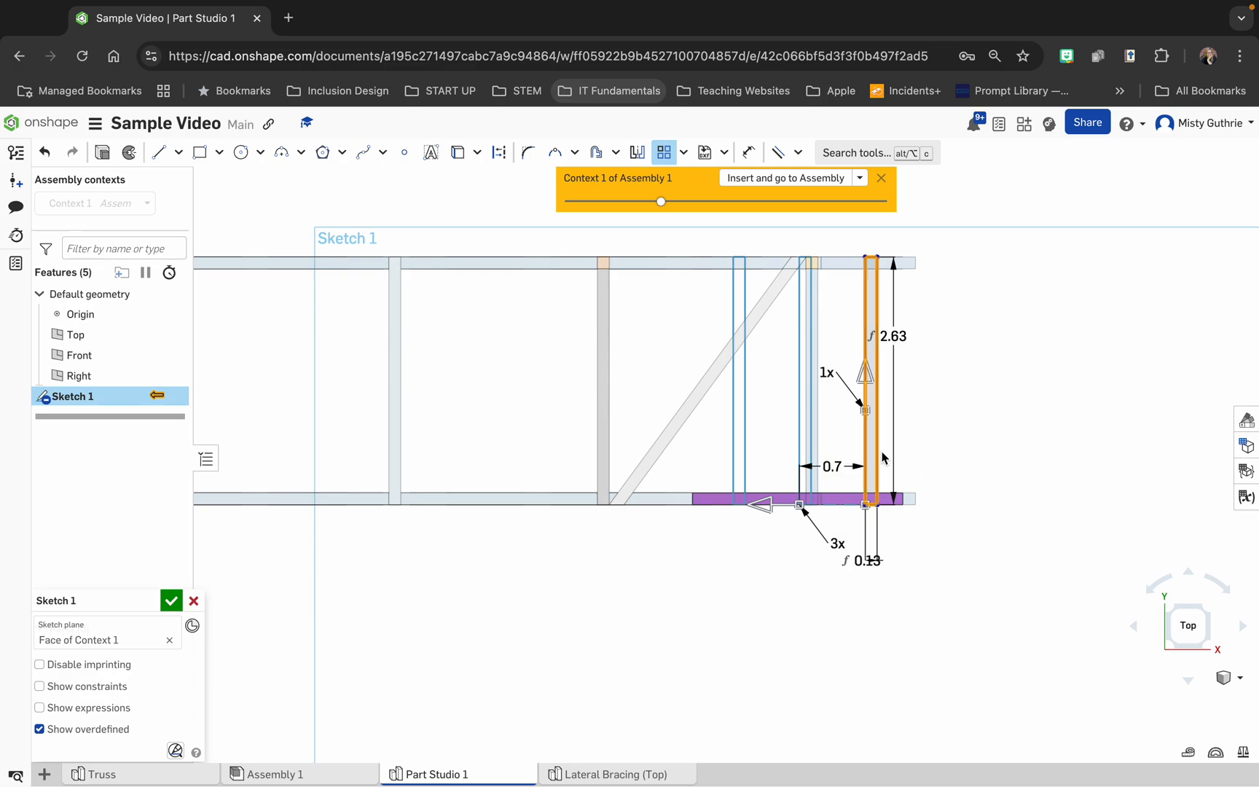
Set the crossbar pattern's instance count to 18
double_click(836, 544)
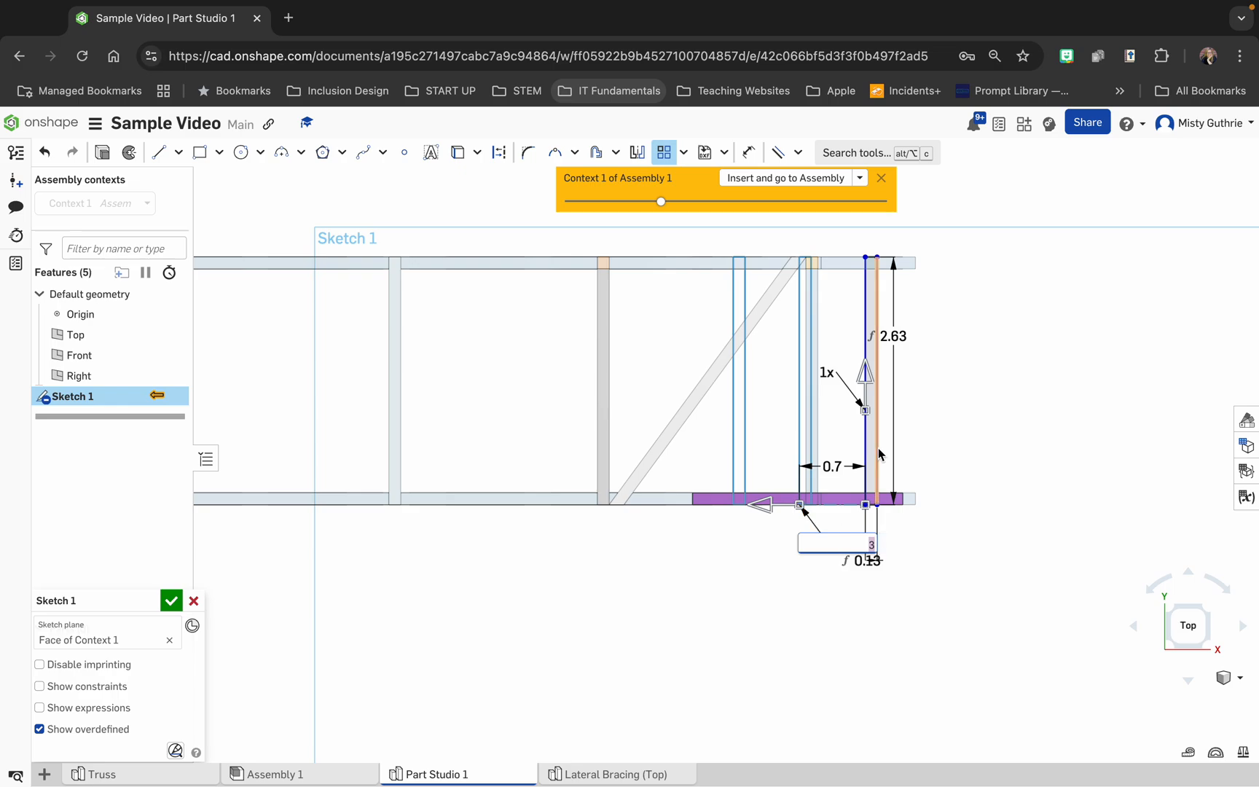
text(18)
key(Return)
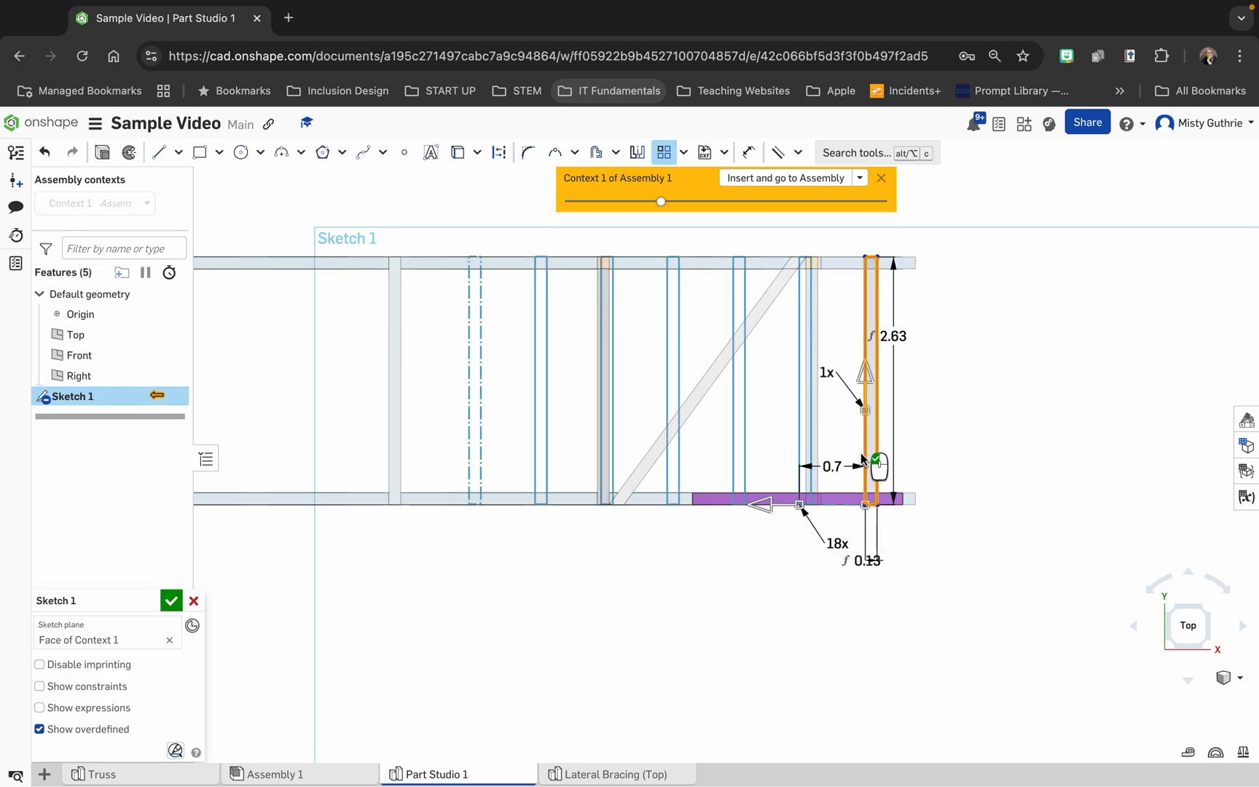
Set the number of crossbars in the linear pattern to 16
scroll(680, 525, down, 3)
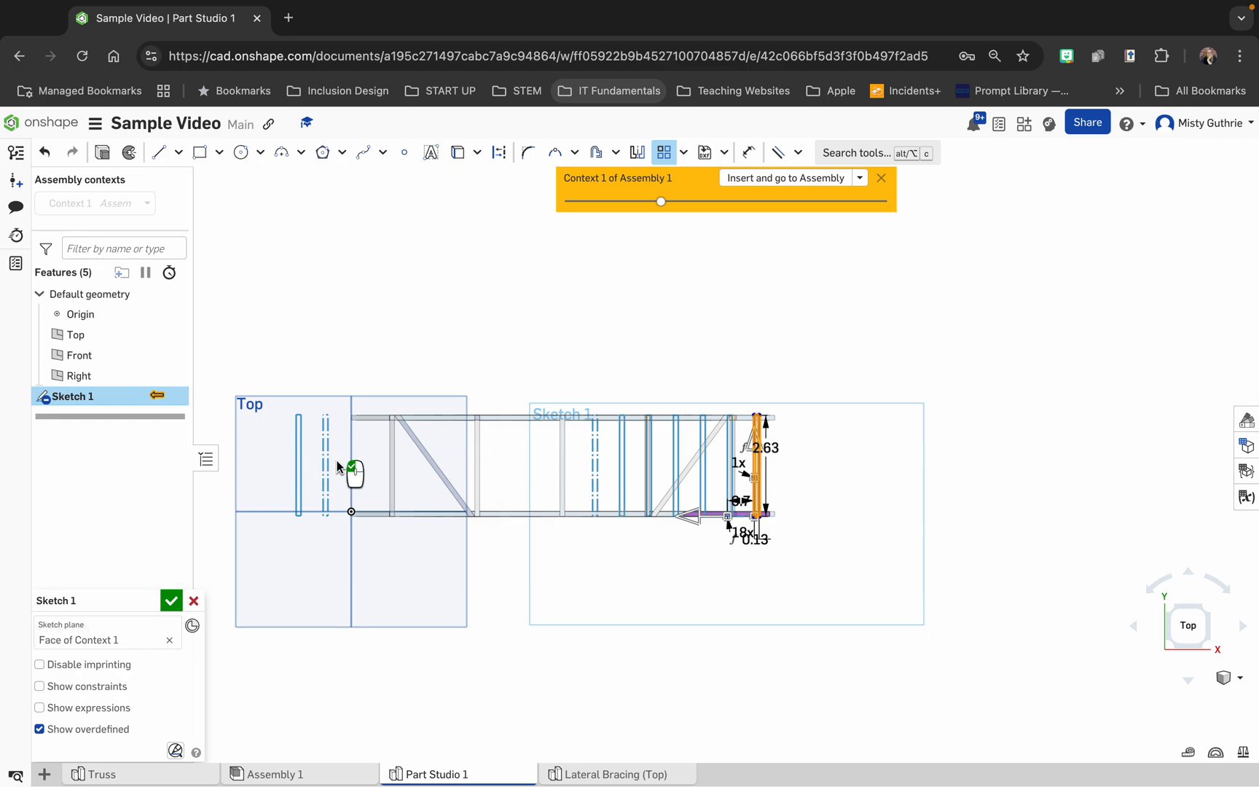
double_click(741, 535)
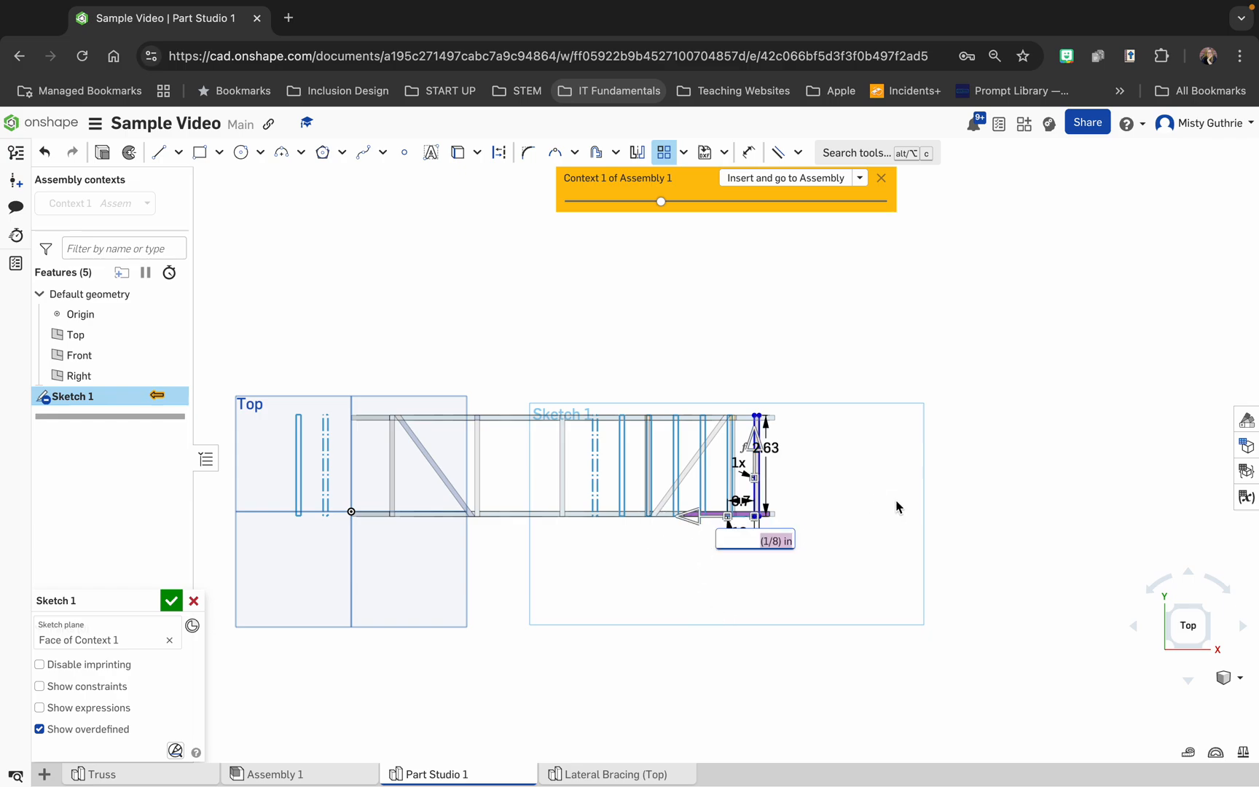
scroll(896, 506, down, 3)
scroll(897, 506, up, 5)
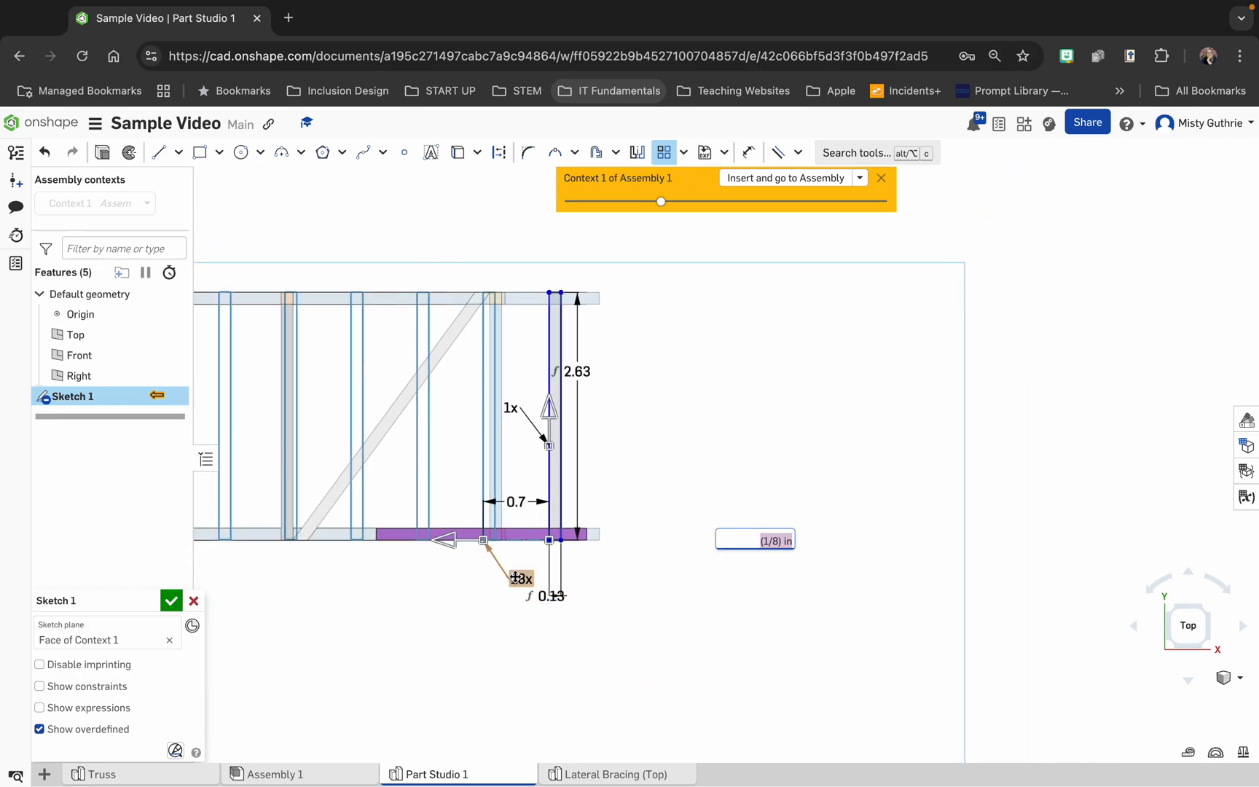
double_click(516, 578)
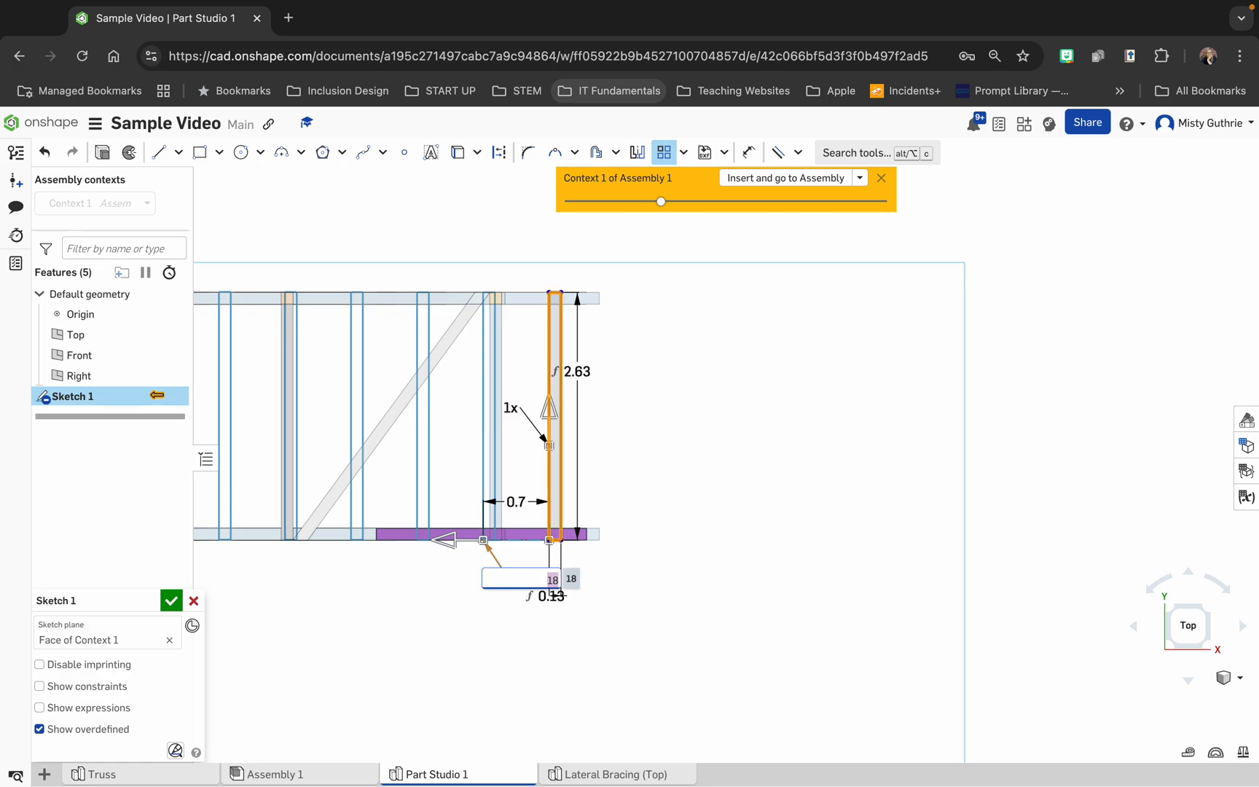
key(Return)
Set the spacing between the patterned crossbars to 0.65 in
scroll(349, 577, down, 5)
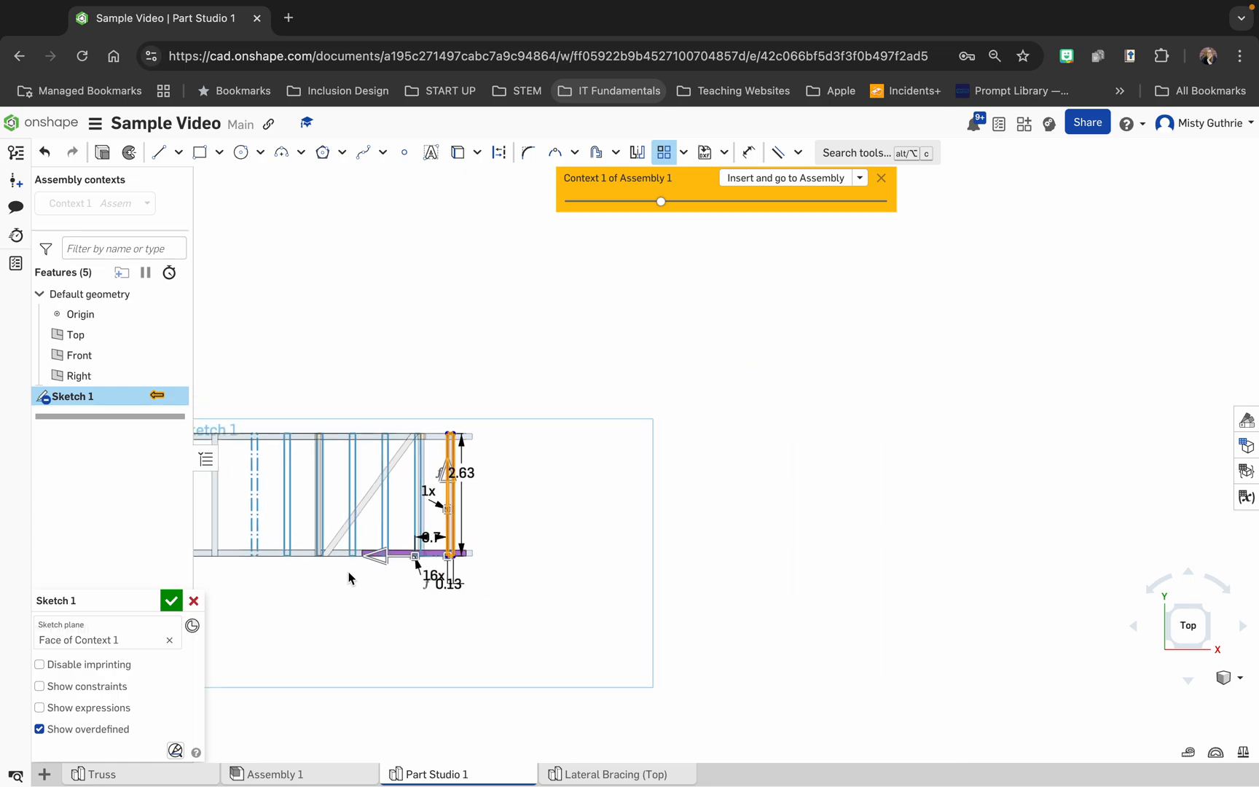
scroll(758, 574, down, 3)
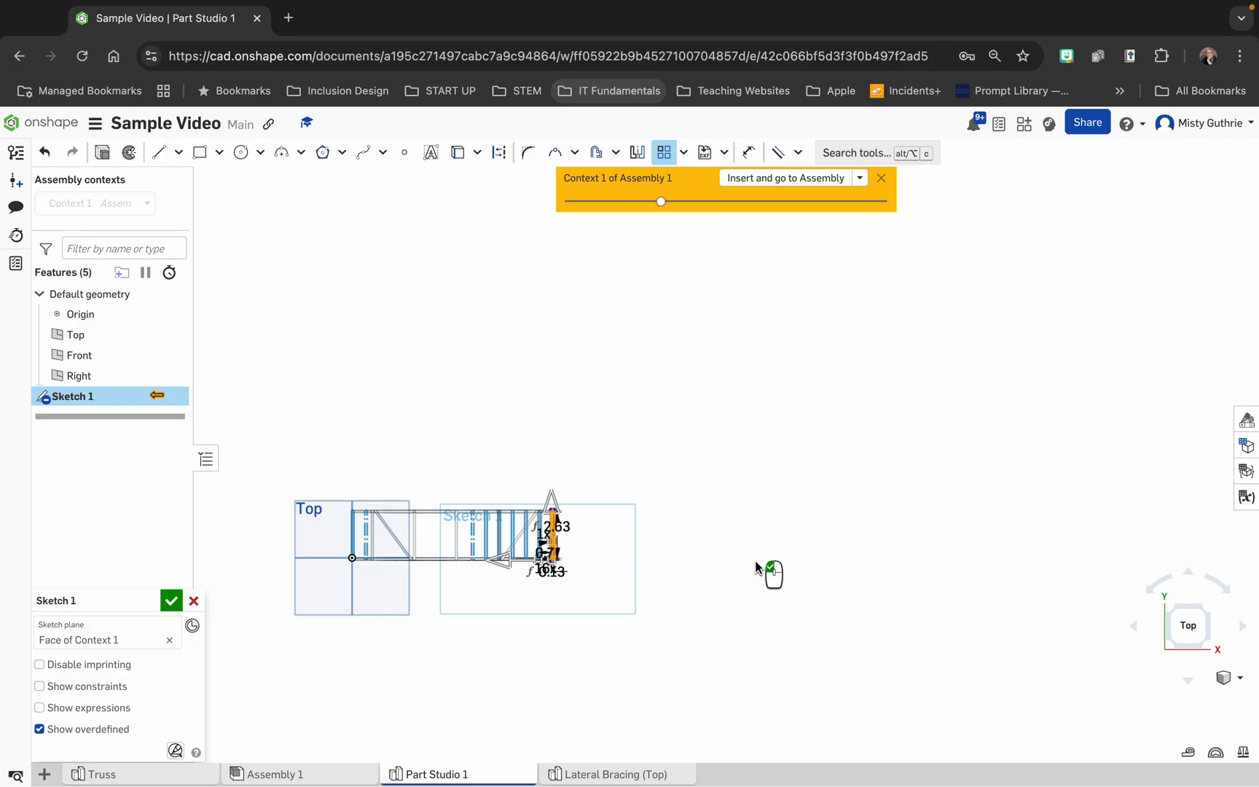
scroll(409, 587, up, 6)
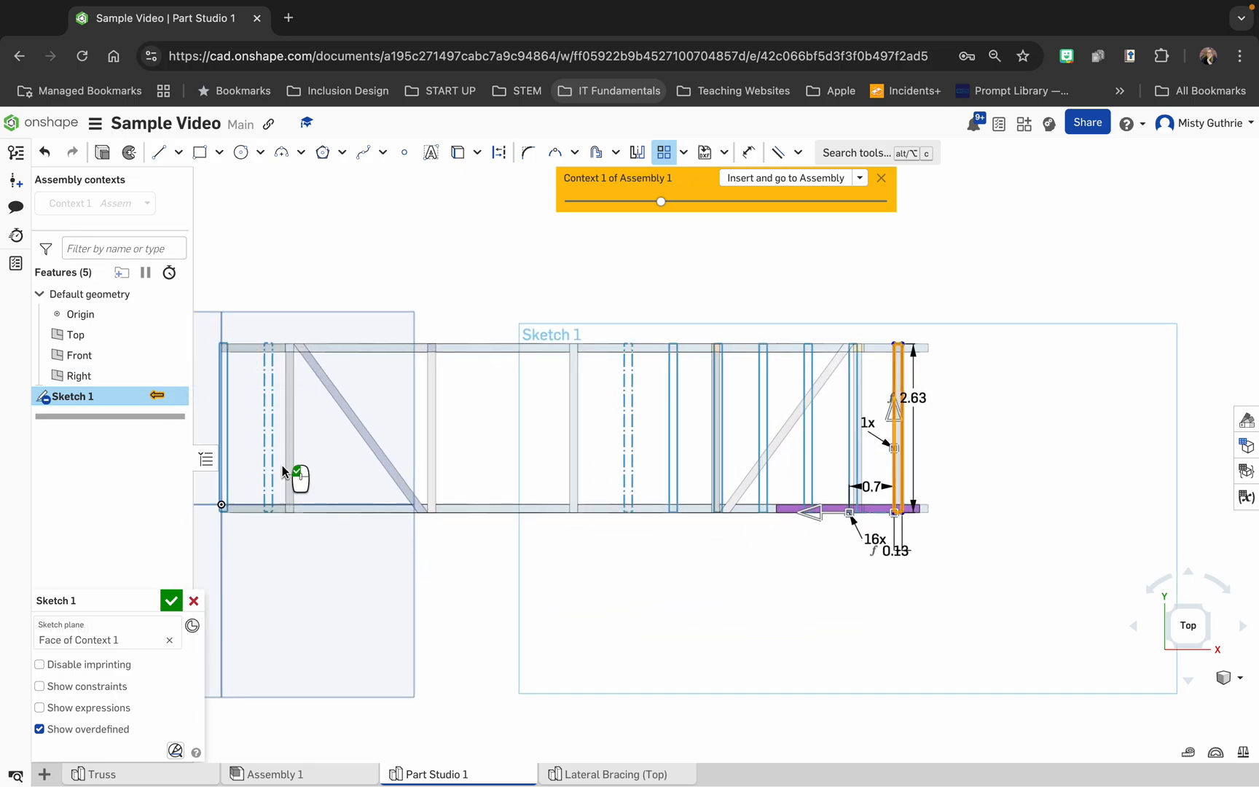
double_click(872, 486)
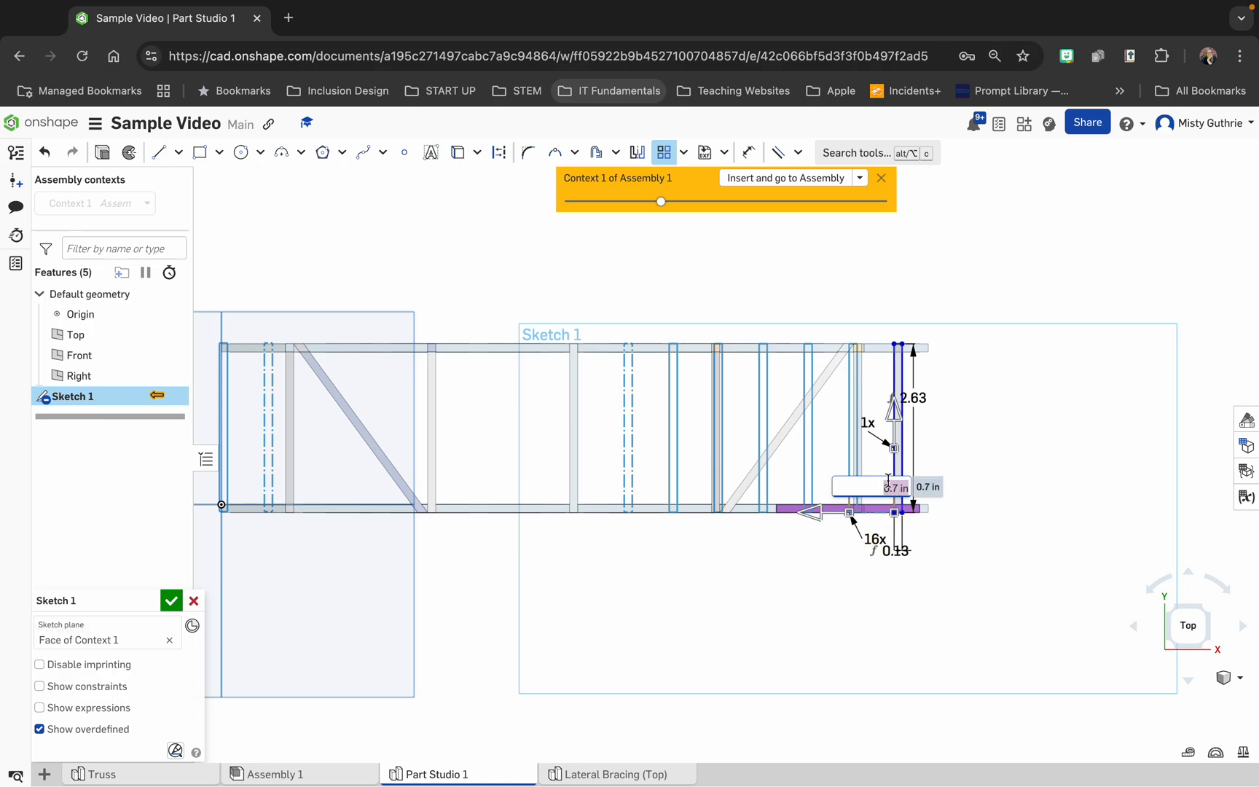
text(0.65)
key(Return)
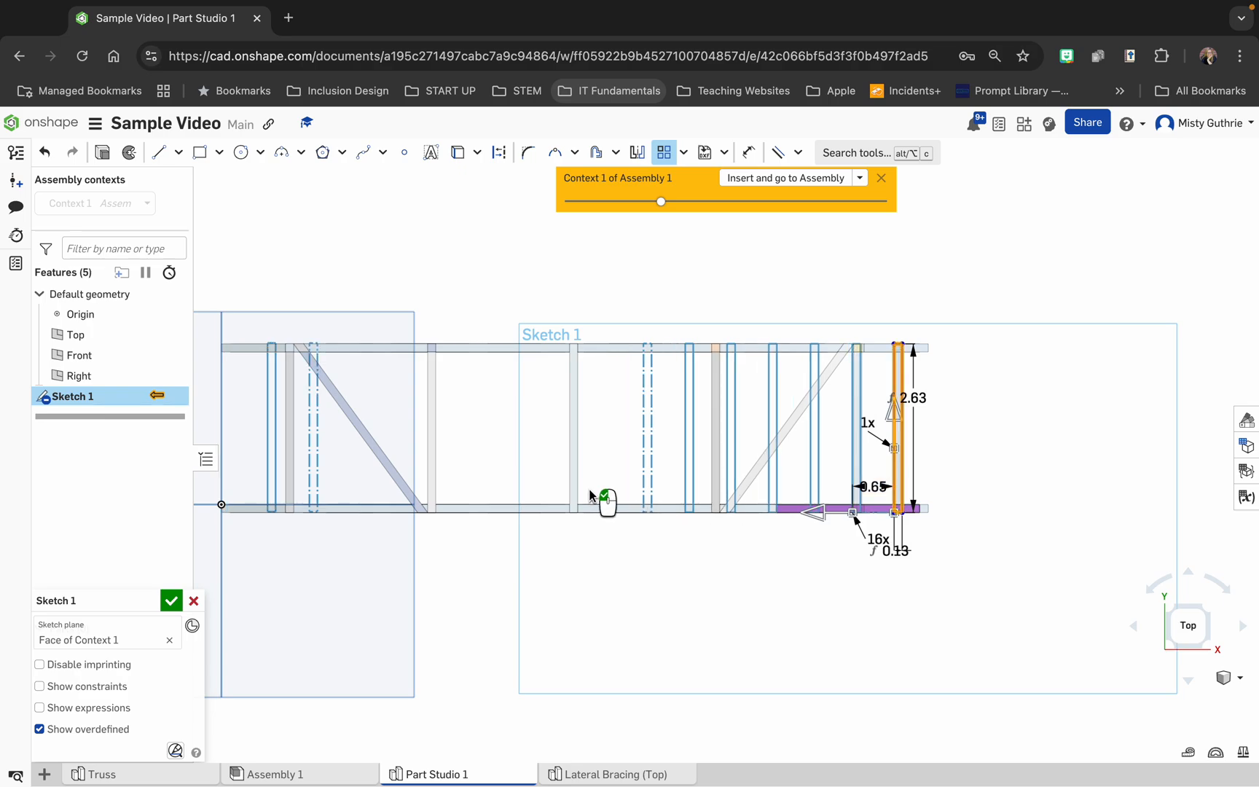
Set the crossbar pattern's spacing to 0.68 in and accept the linear pattern
double_click(865, 488)
text(0.68)
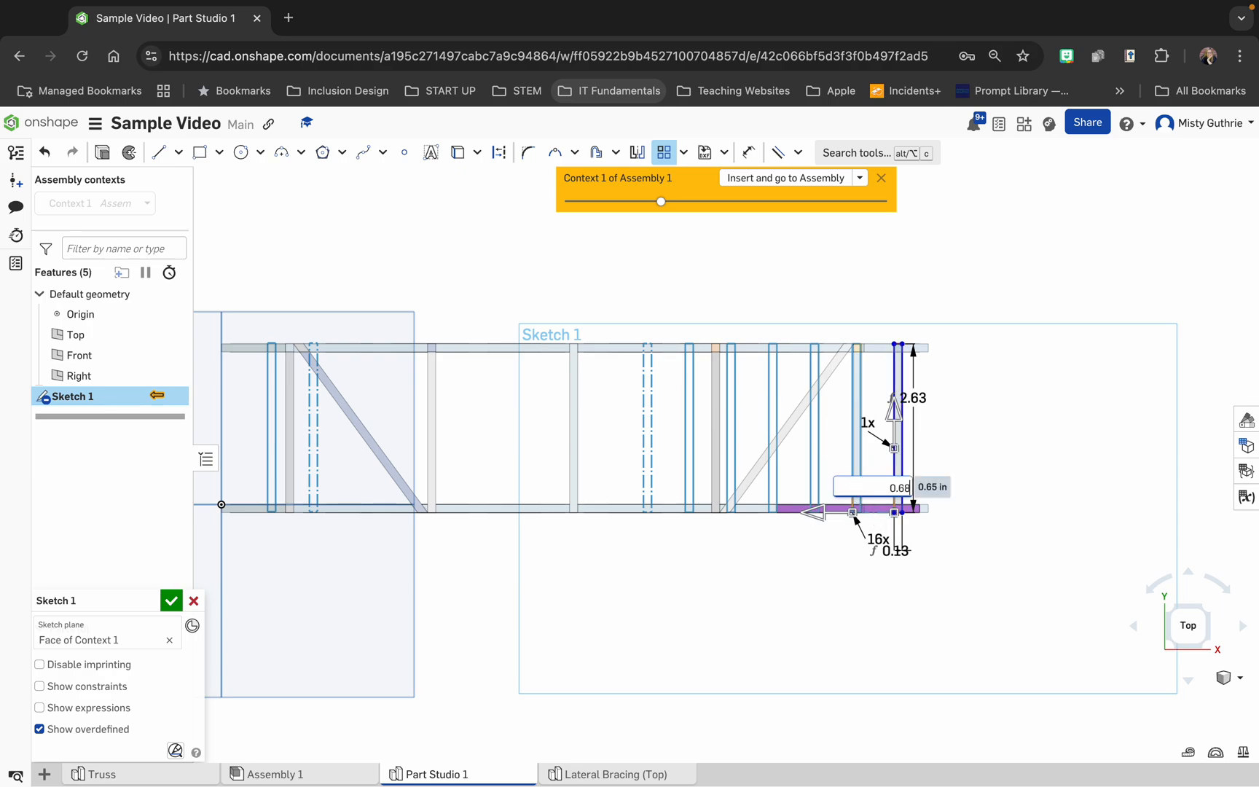
key(Return)
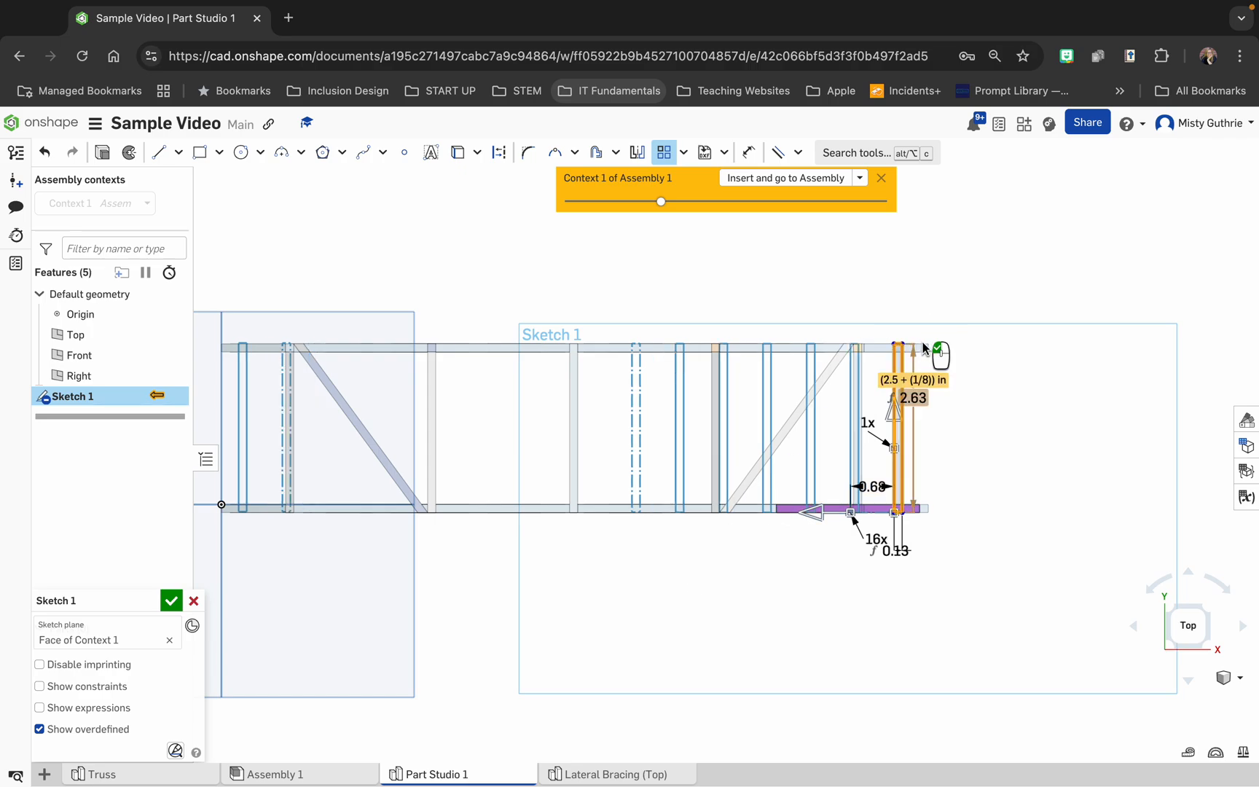
click(558, 559)
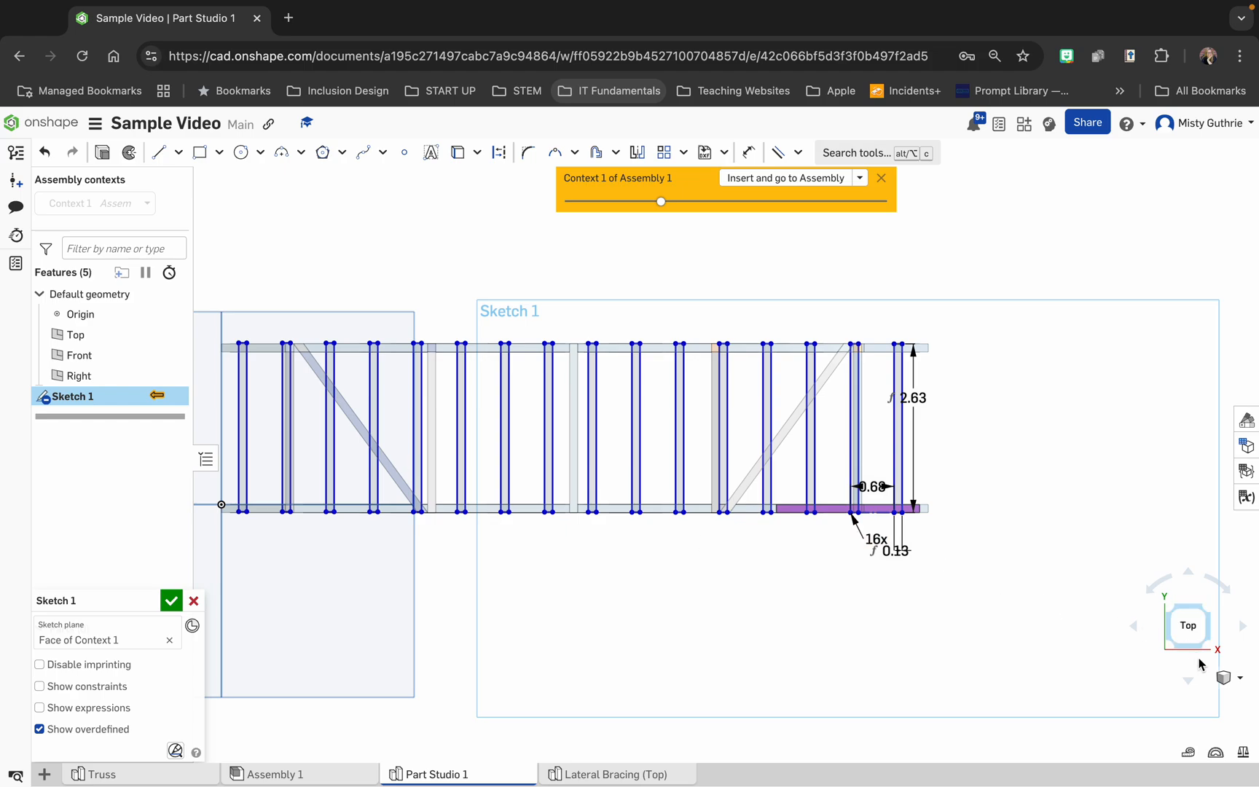
Examine the patterned crossbar profiles against the trusses' bottom chord from angled and front views
click(1189, 683)
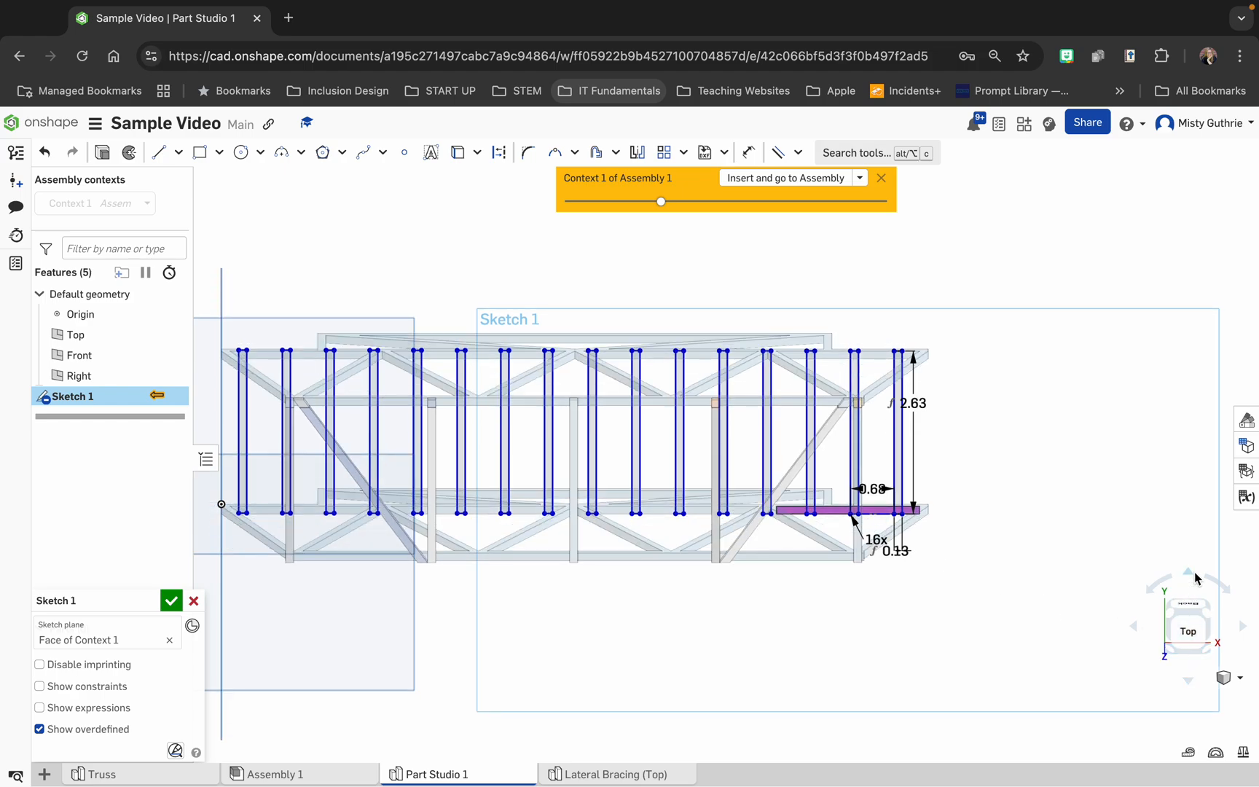
click(1188, 573)
click(1189, 640)
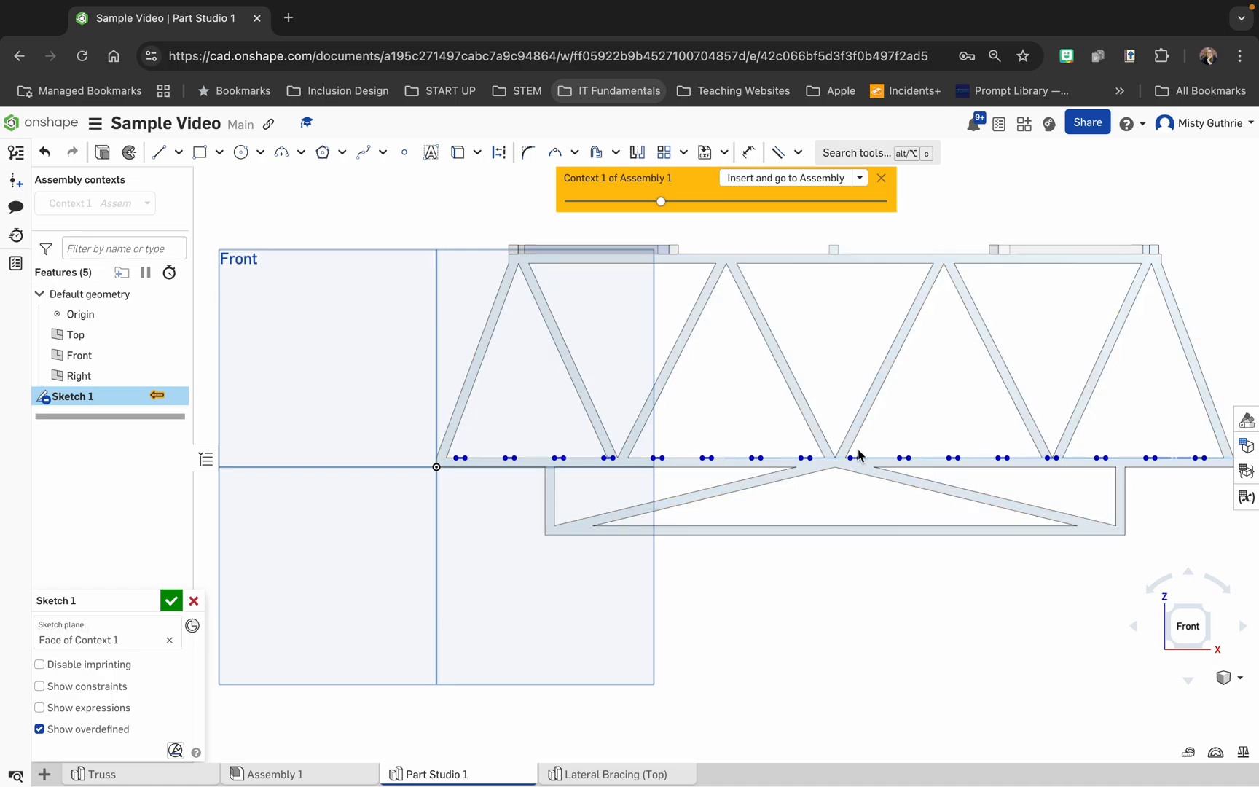
scroll(858, 455, up, 6)
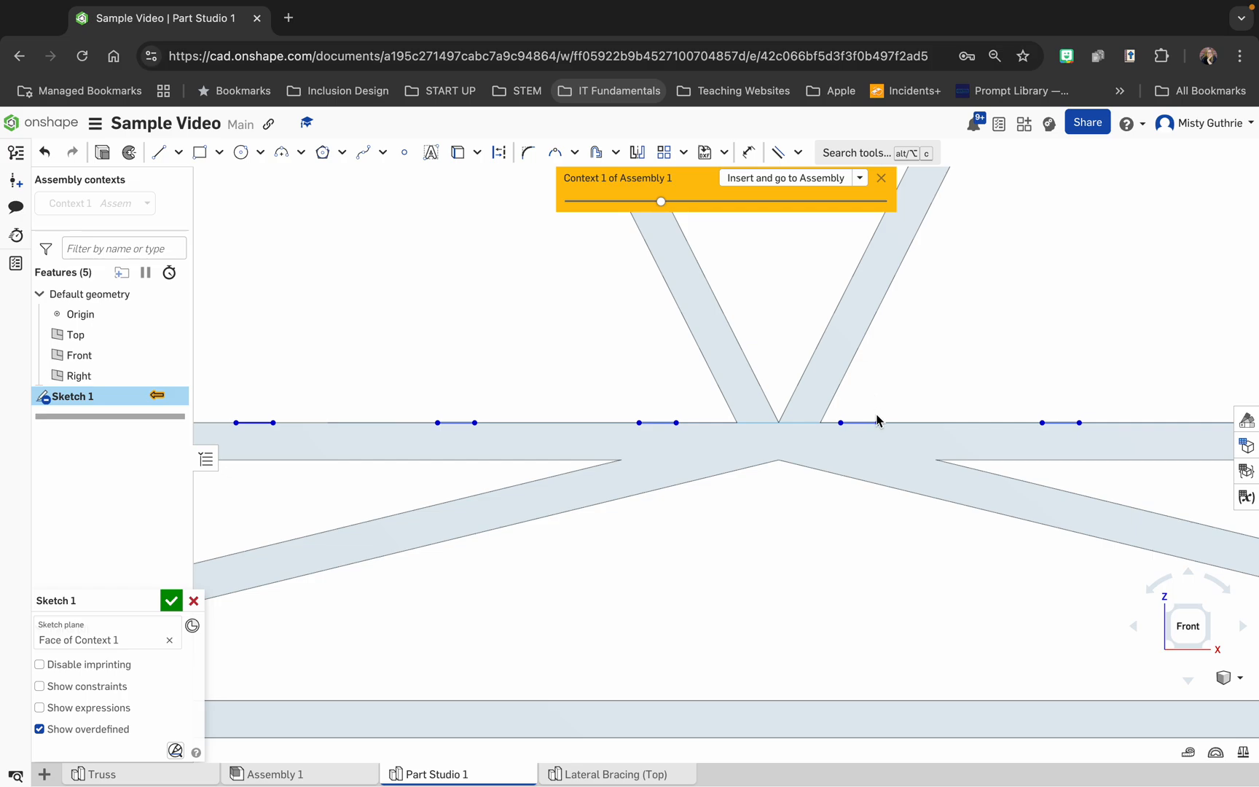
Delete the fourth crossbar profile from each end of the patterned row in the sketch
scroll(875, 419, down, 5)
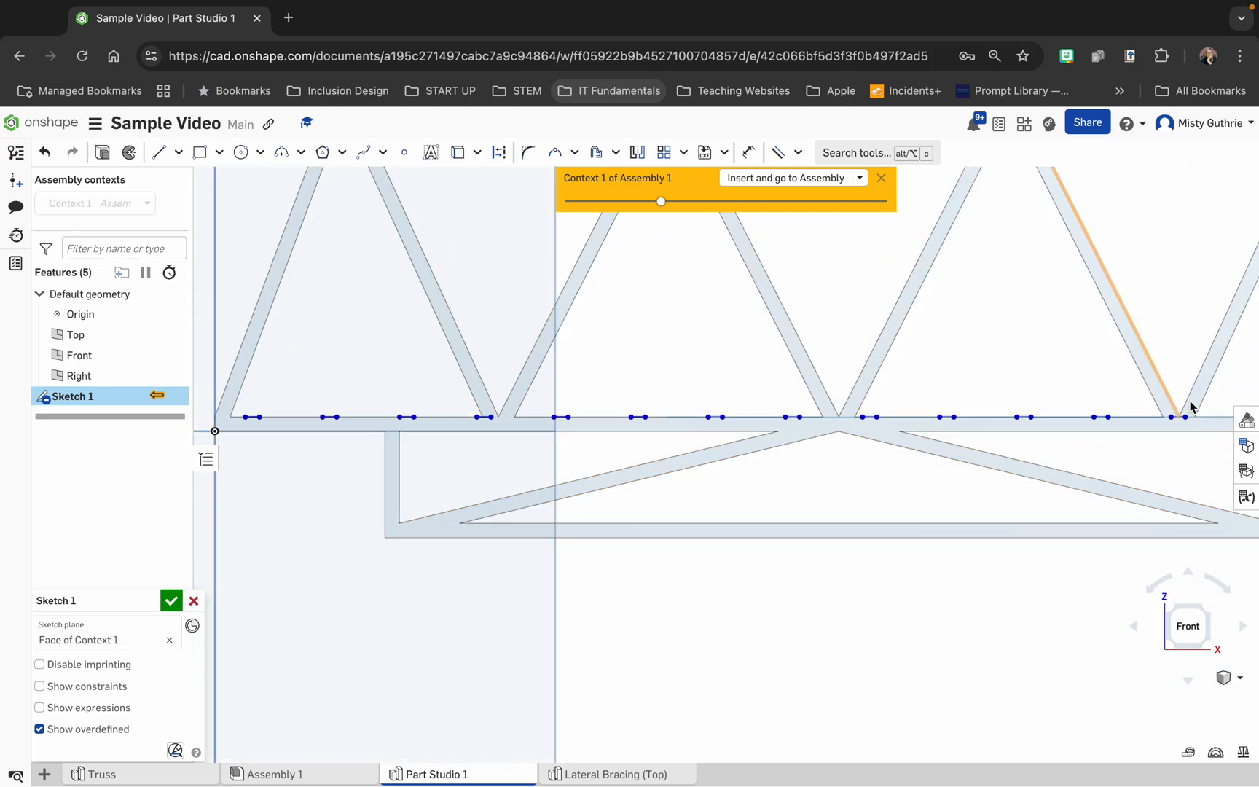
scroll(1178, 426, down, 2)
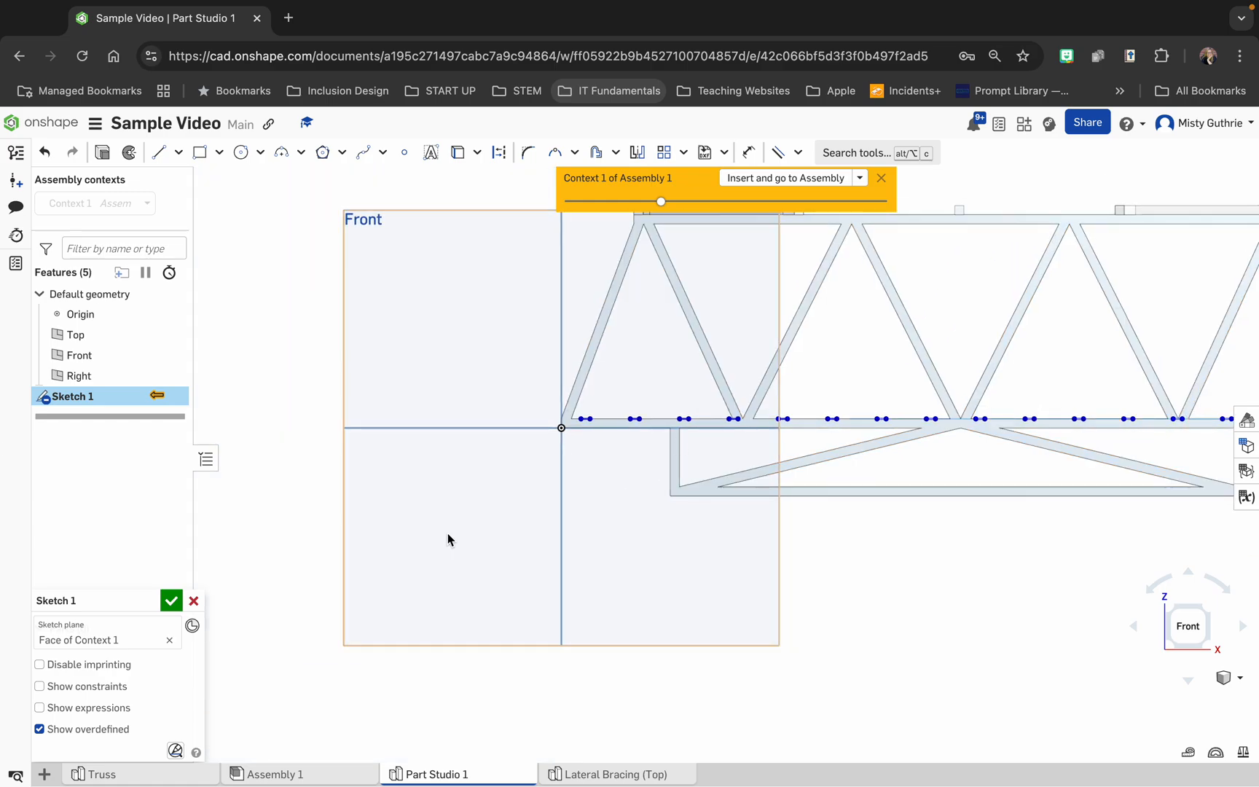
scroll(447, 536, down, 2)
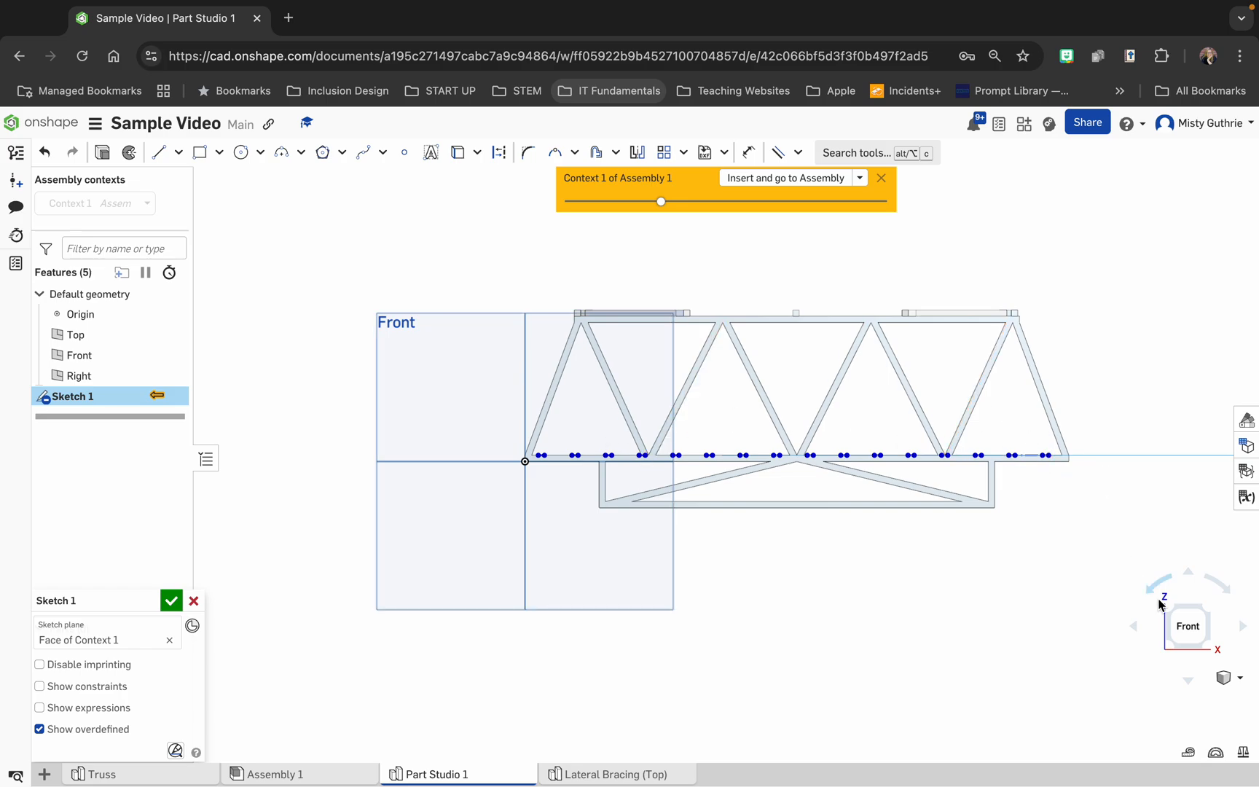
click(1189, 575)
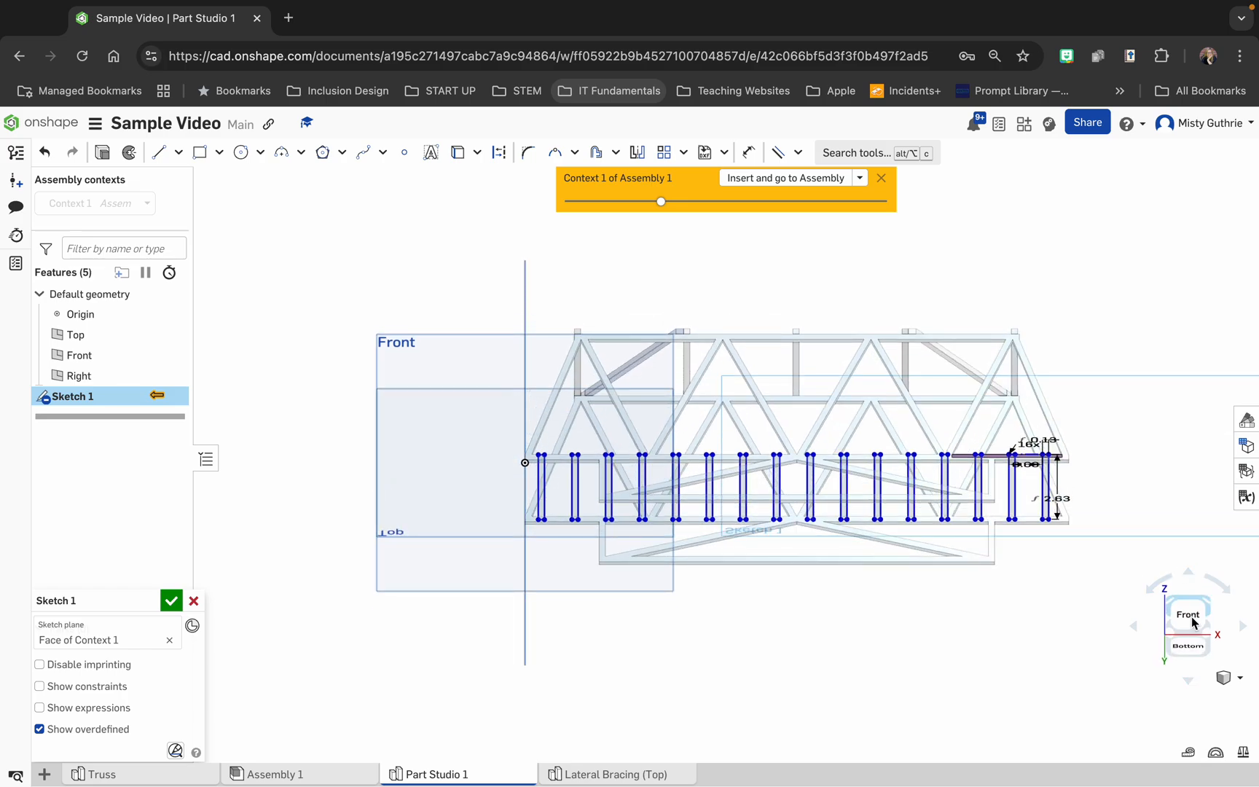
click(1189, 681)
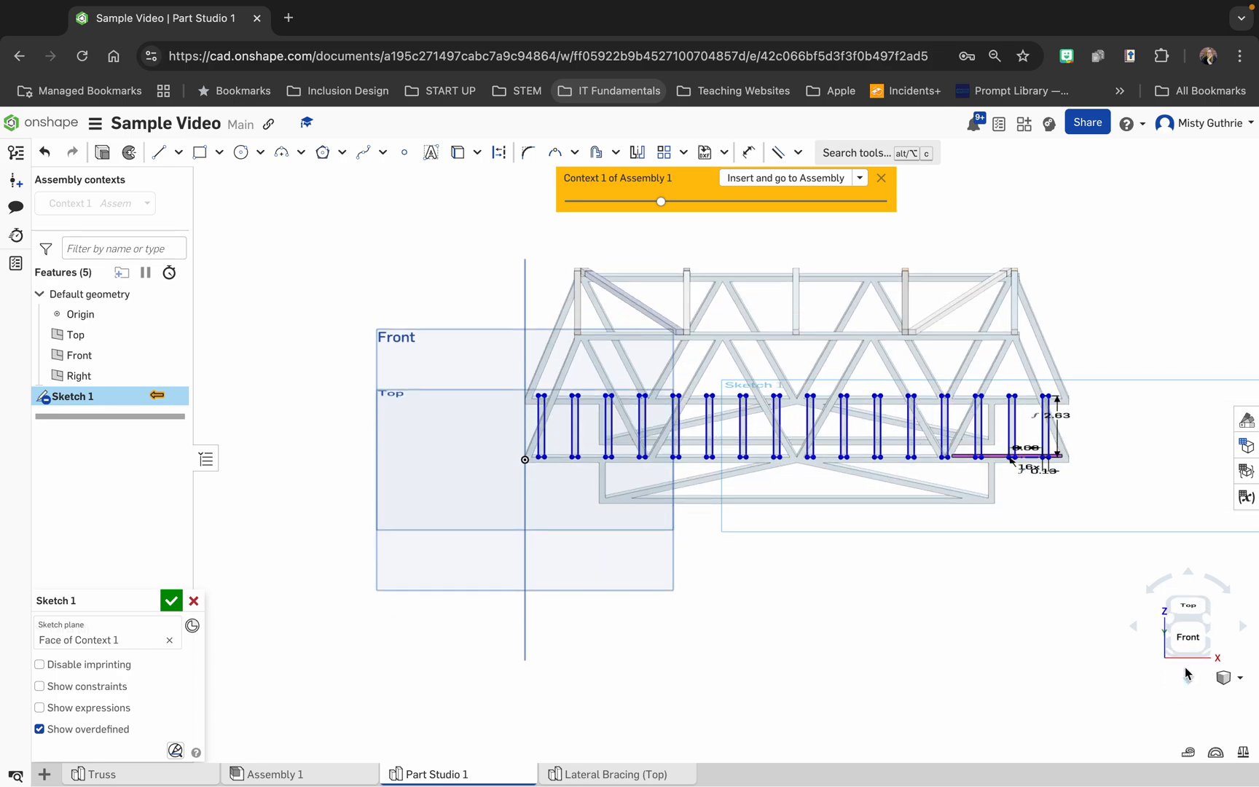
click(1183, 605)
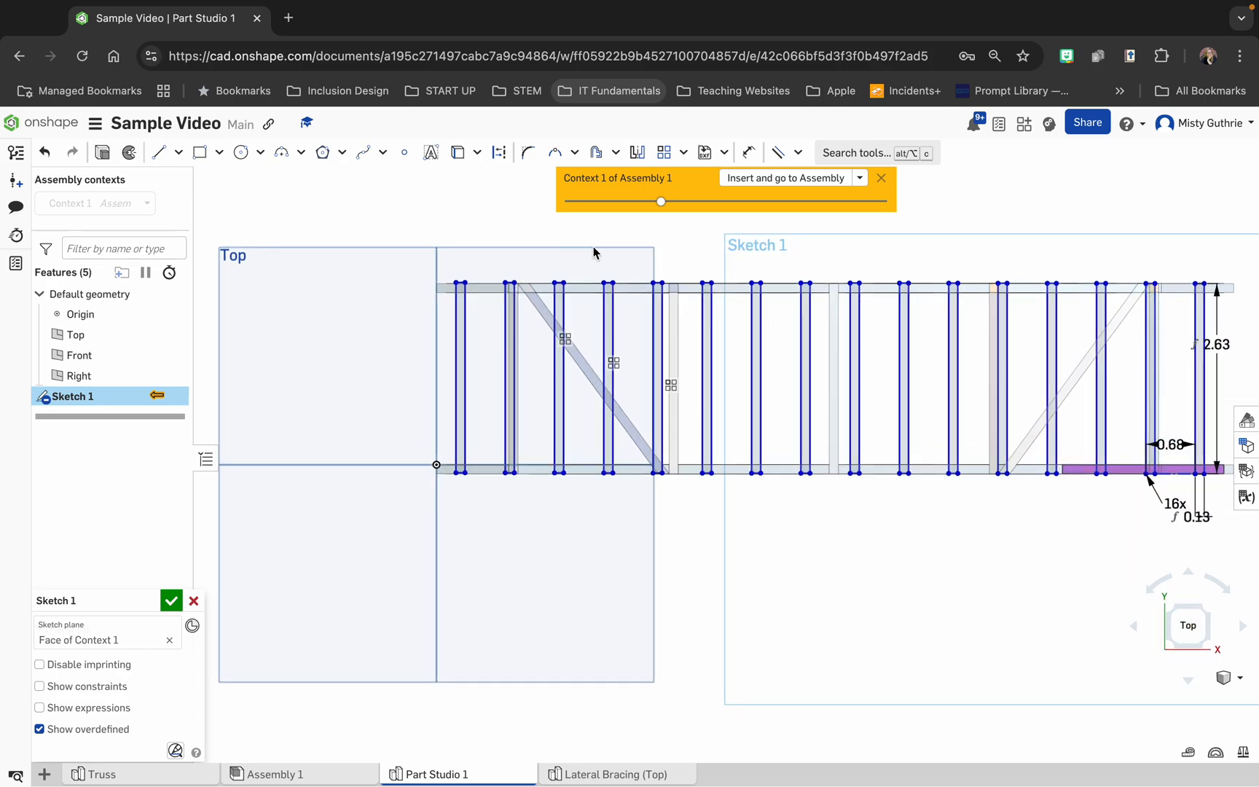
mouse_move(594, 250)
mouse_down()
mouse_move(599, 411)
mouse_move(639, 503)
mouse_up()
key(Delete)
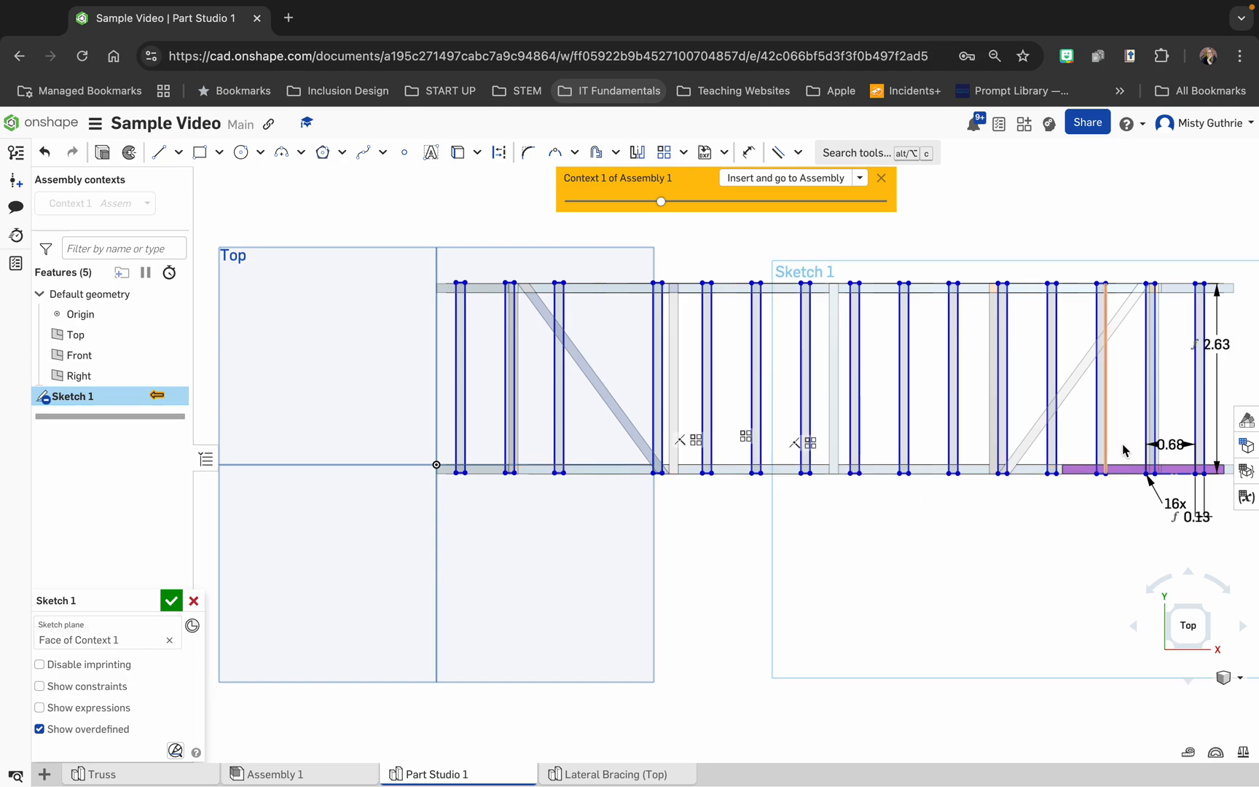
drag(1033, 264, 1070, 516)
key(Delete)
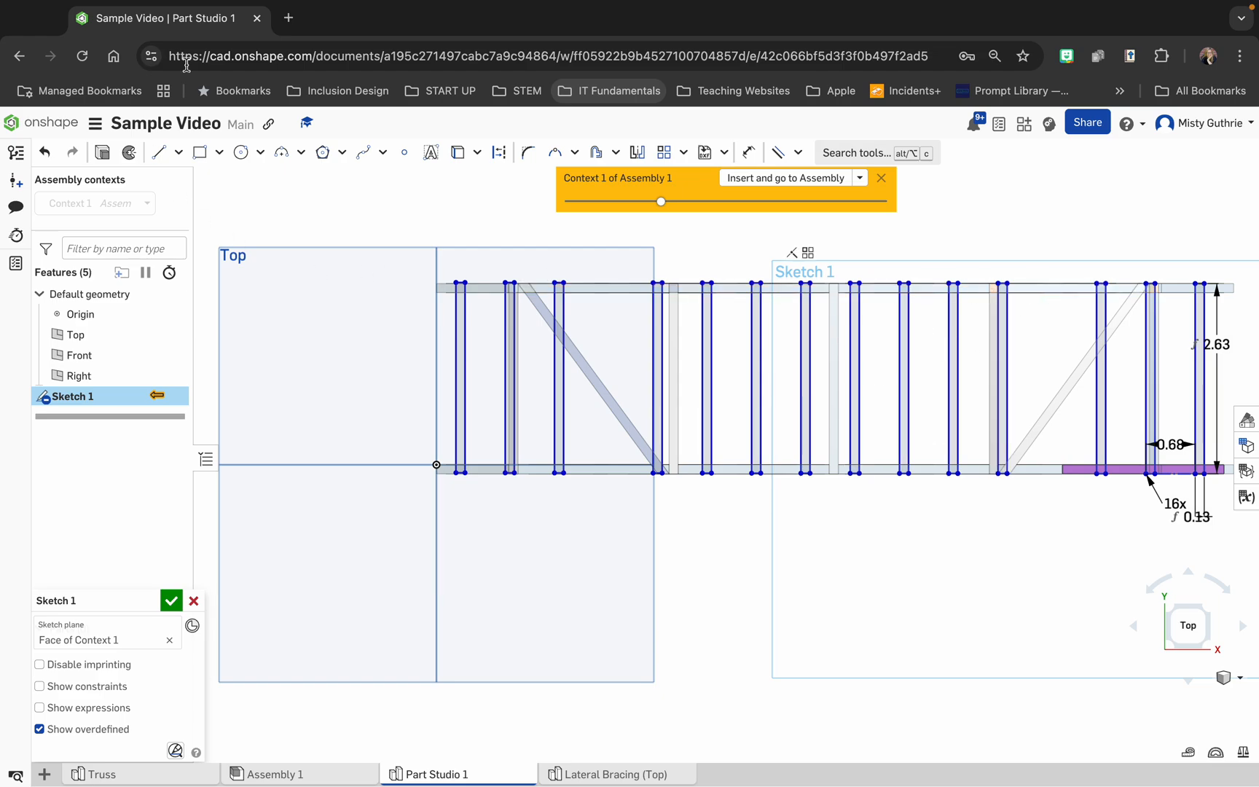
click(200, 155)
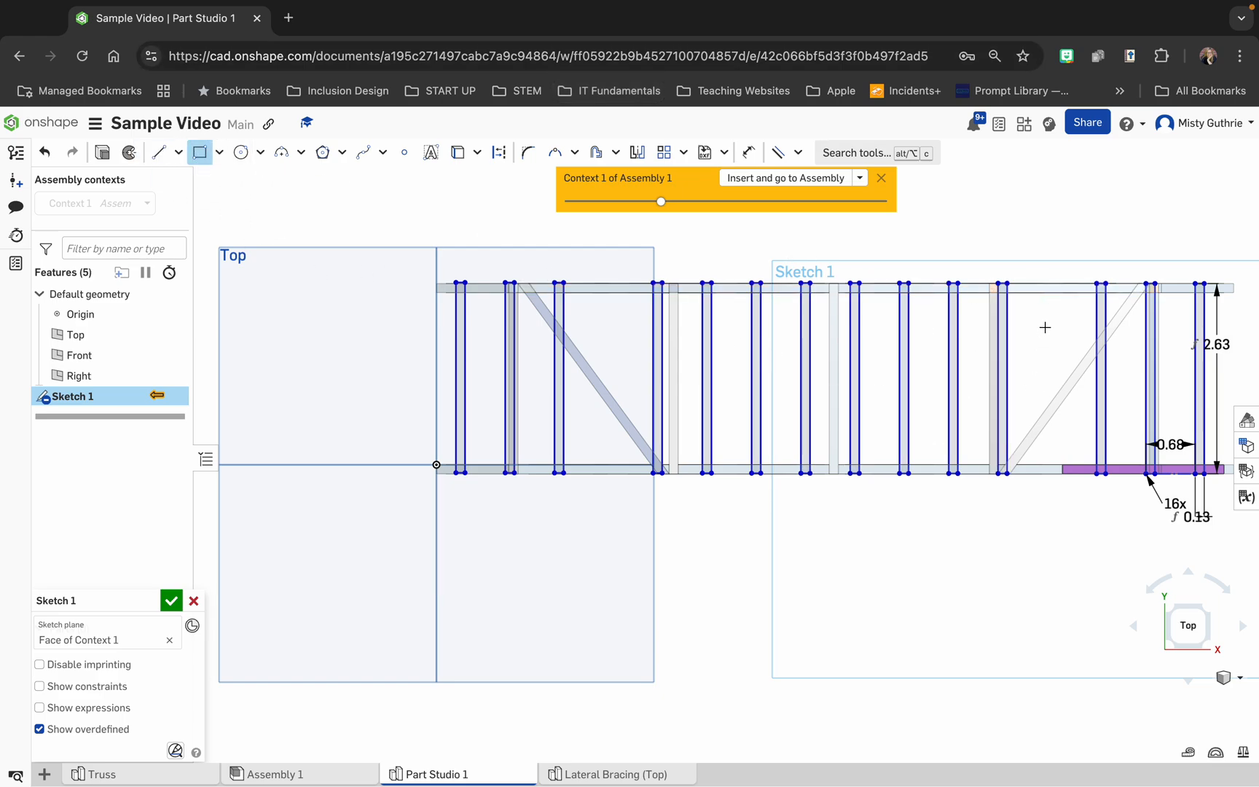
click(1061, 281)
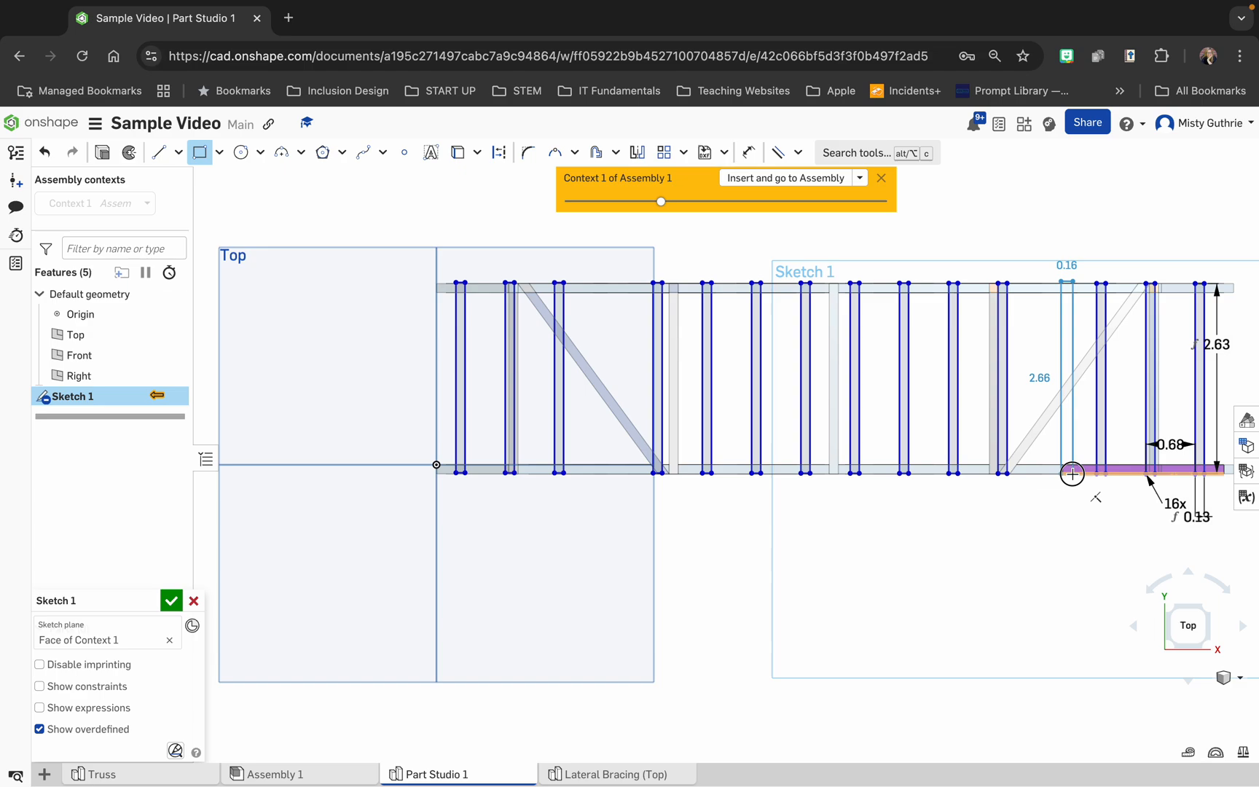
click(1072, 474)
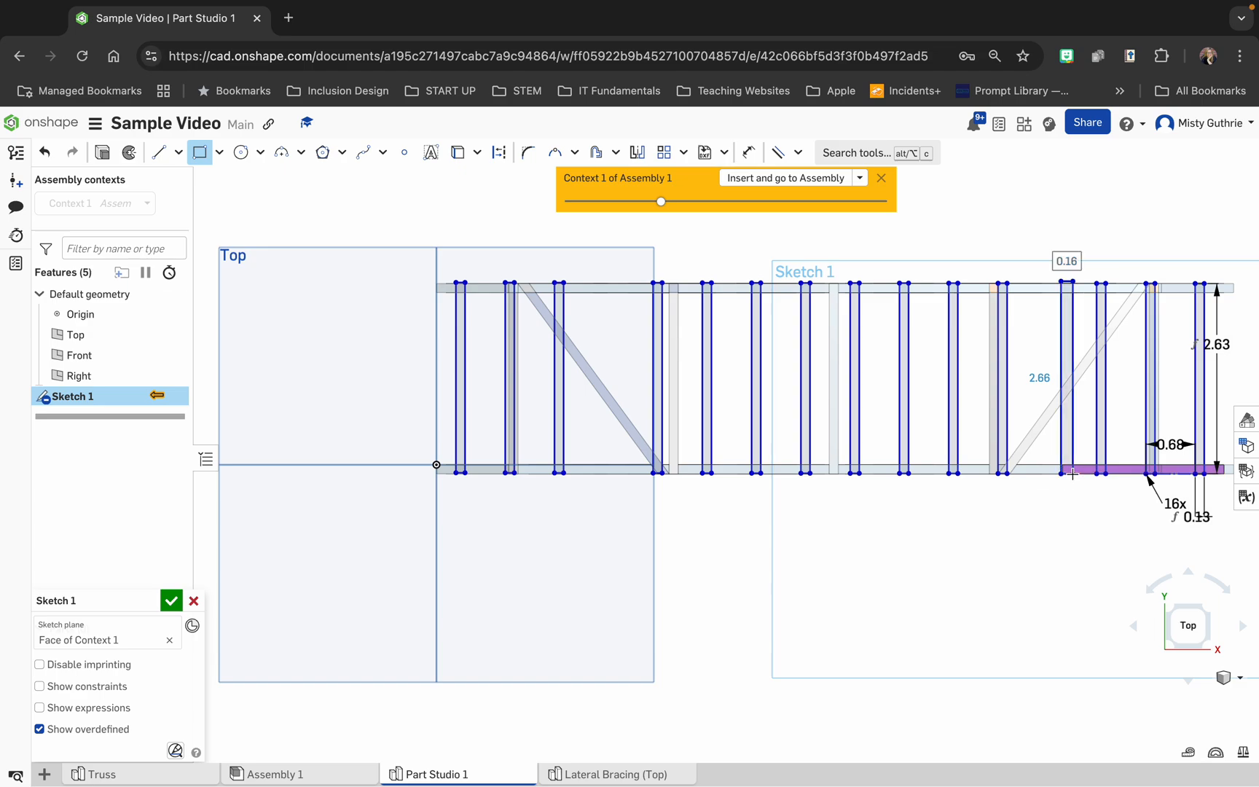
click(1033, 260)
click(1087, 487)
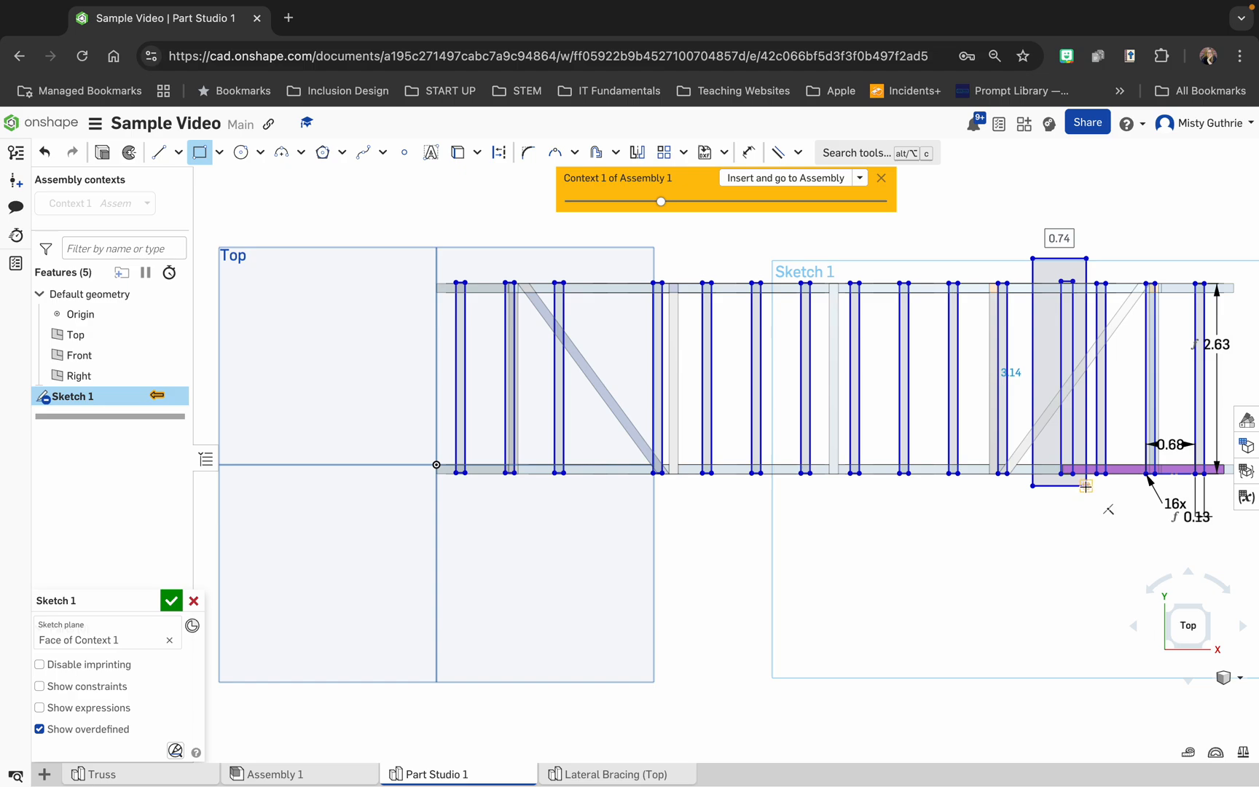
key(Escape)
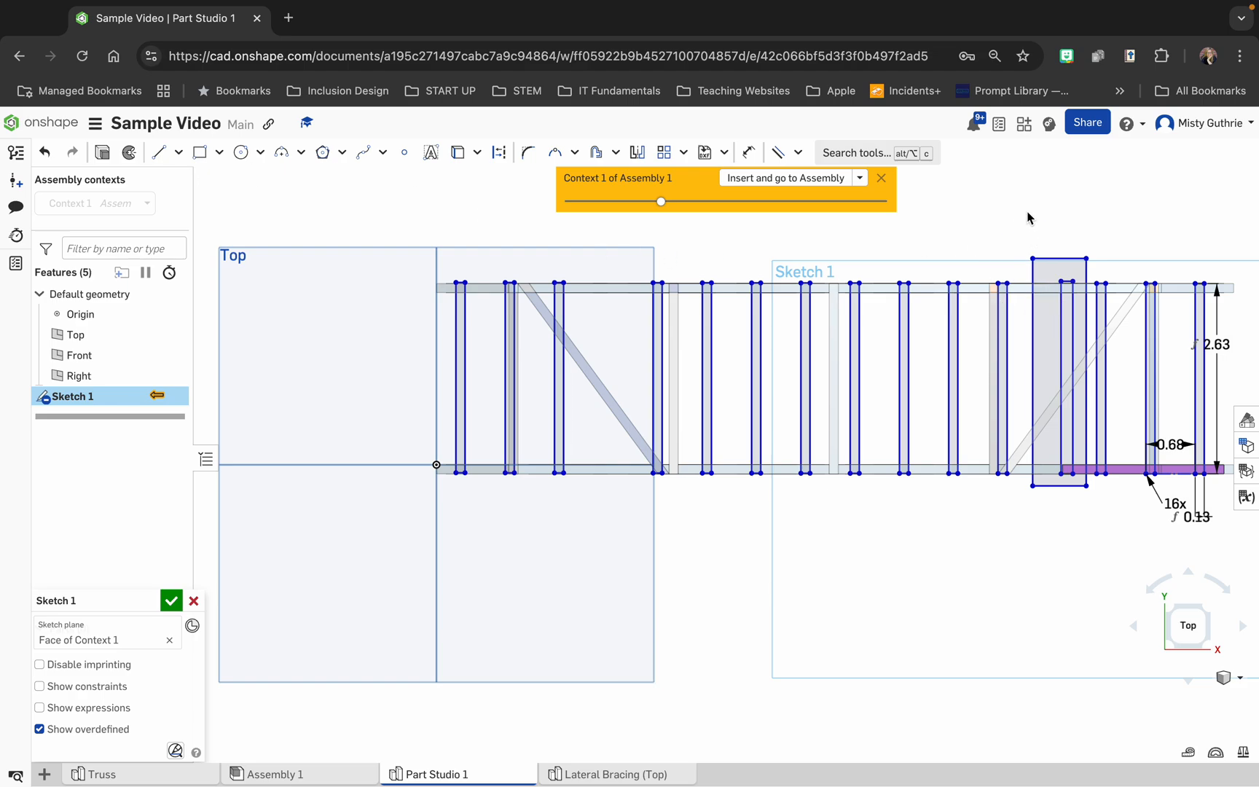
mouse_move(1013, 227)
mouse_down()
mouse_move(1068, 309)
mouse_move(1105, 312)
mouse_move(1082, 464)
mouse_move(1093, 500)
mouse_up()
key(Delete)
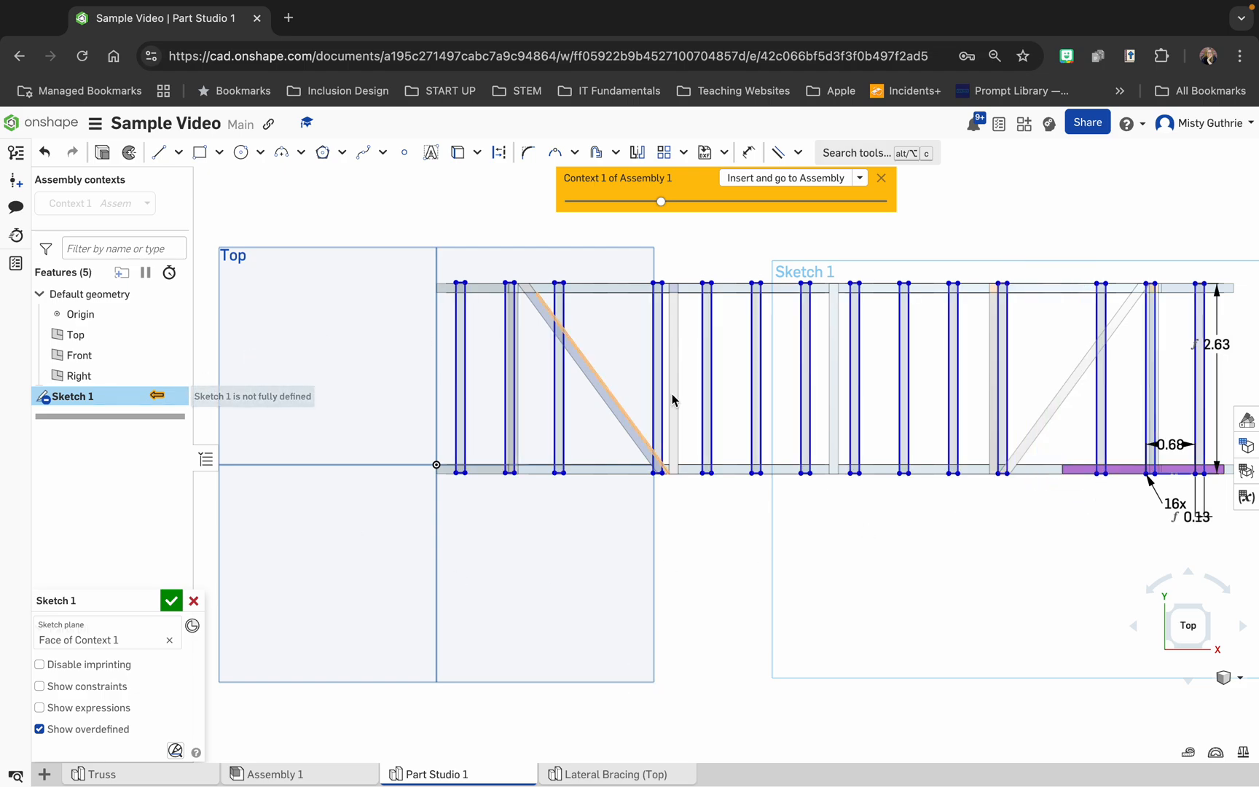
Accept the crossbar sketch and extrude the crossbar profile nearest the origin as a new solid 1/8 in deep
click(170, 599)
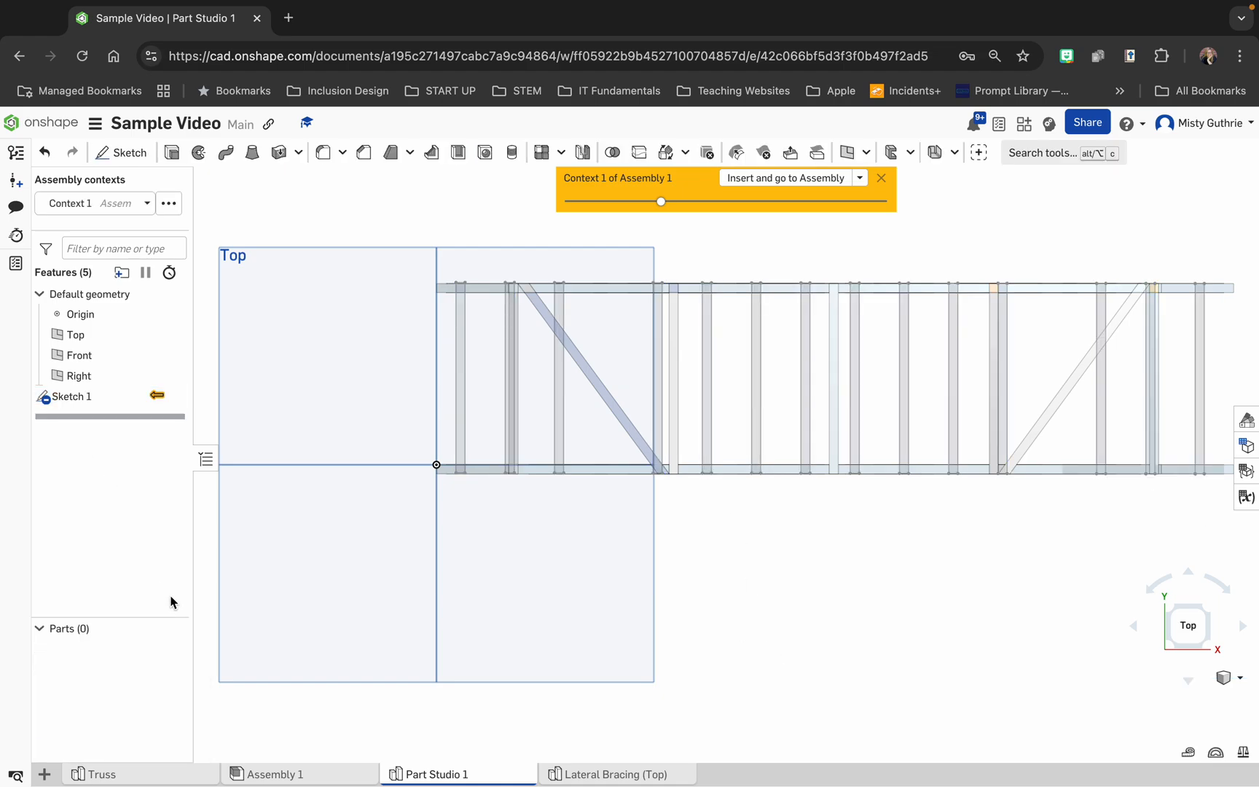
click(172, 152)
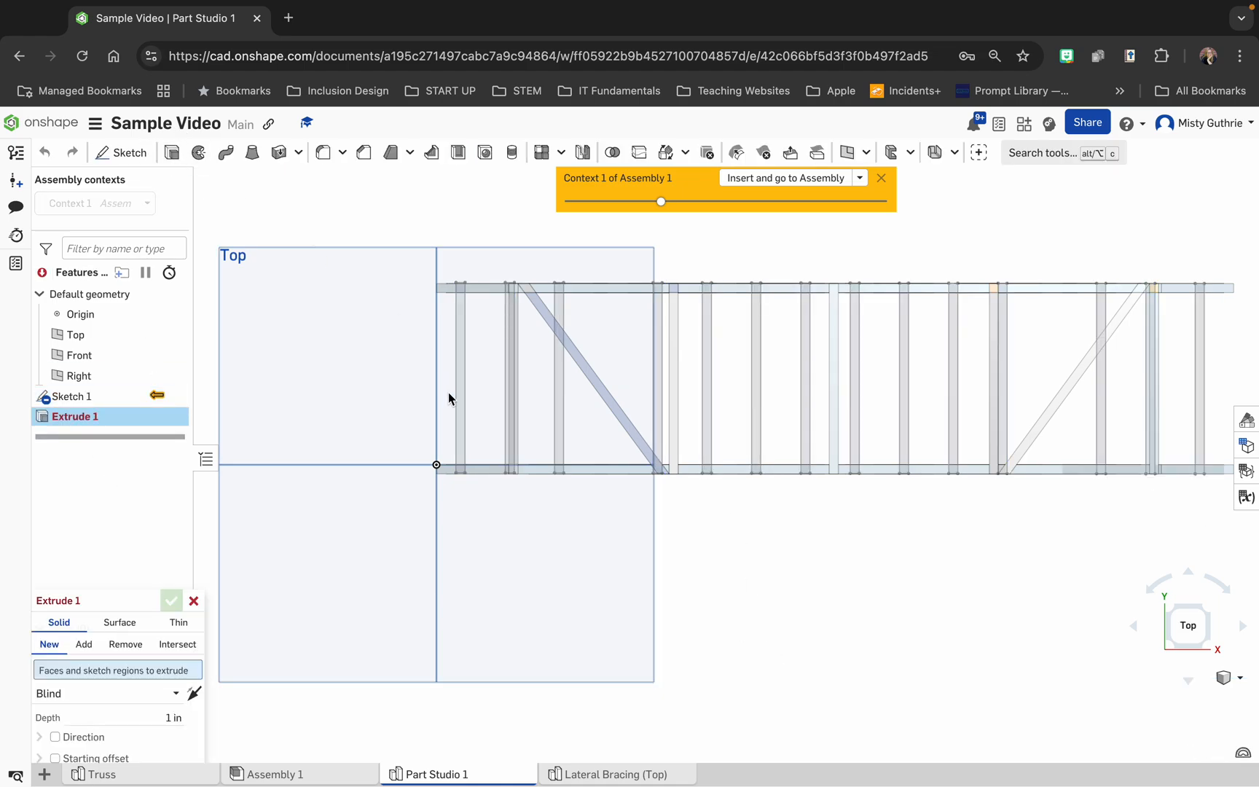
click(463, 423)
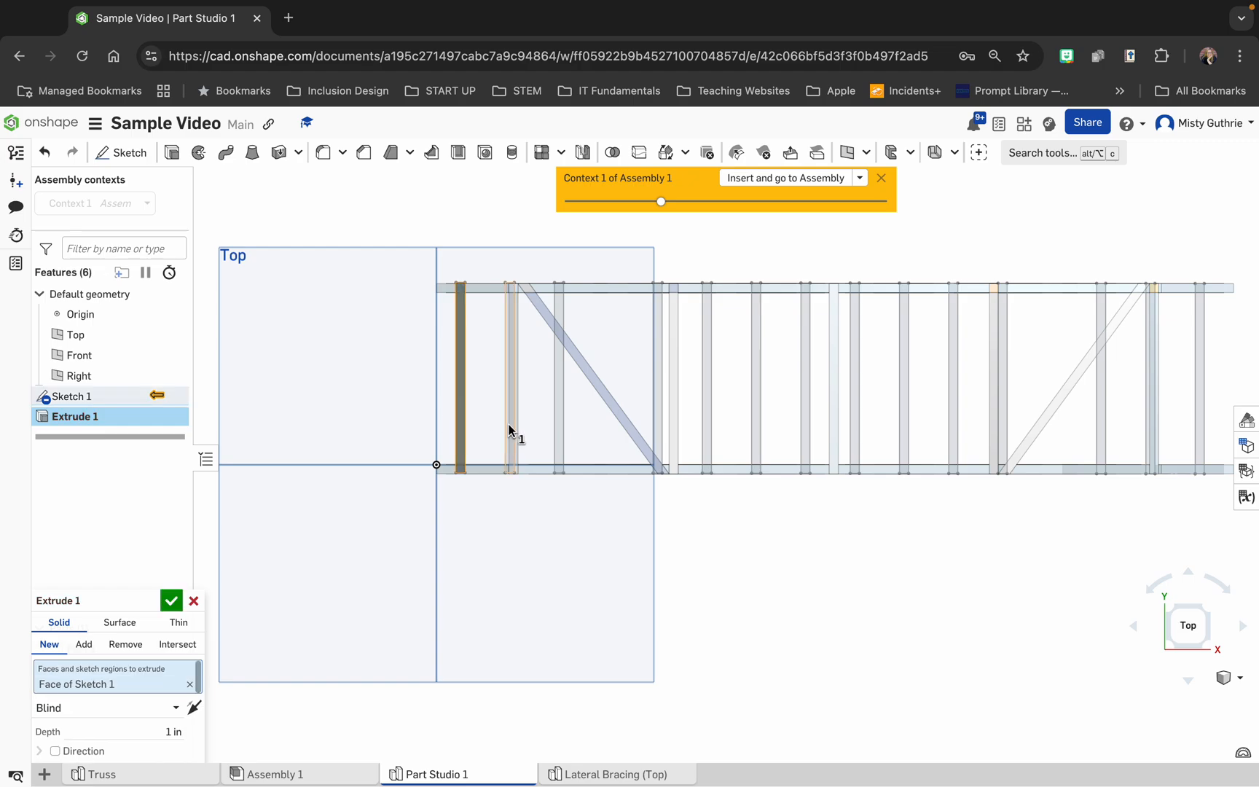
click(1187, 574)
click(1188, 574)
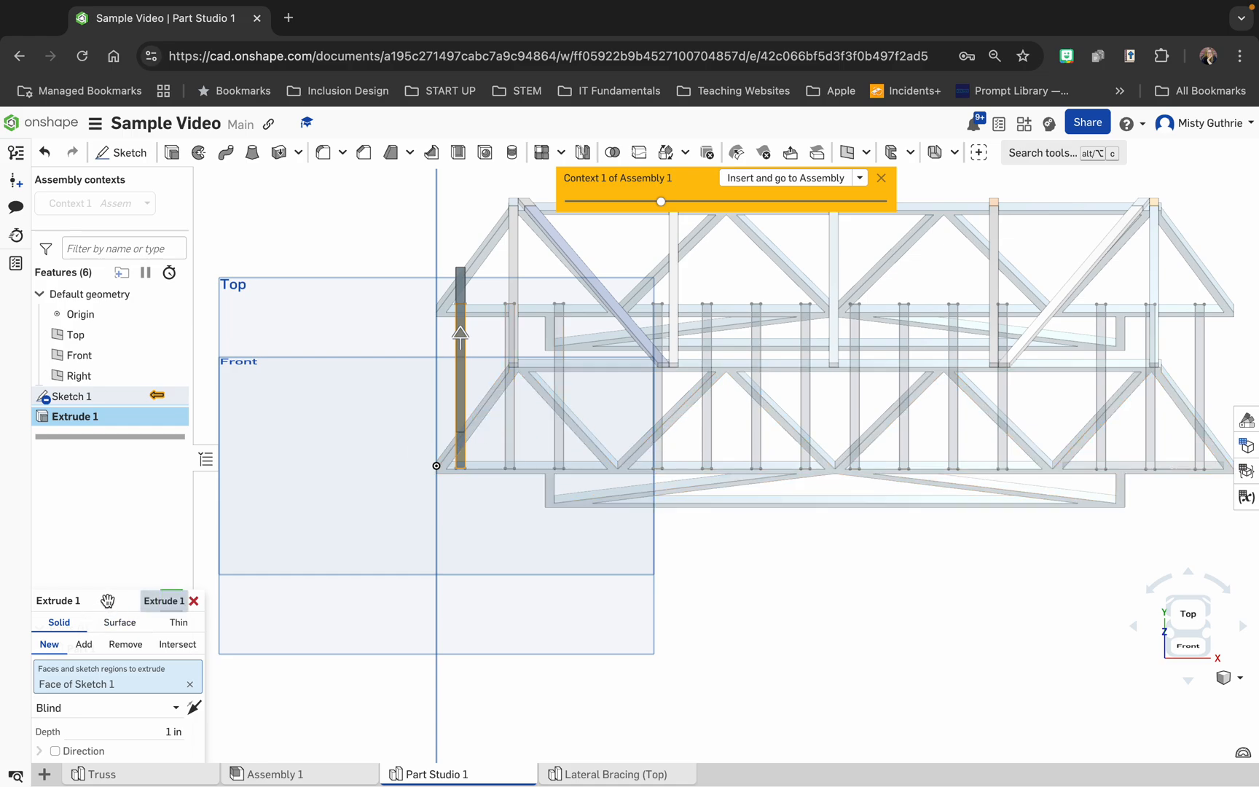
drag(107, 601, 111, 395)
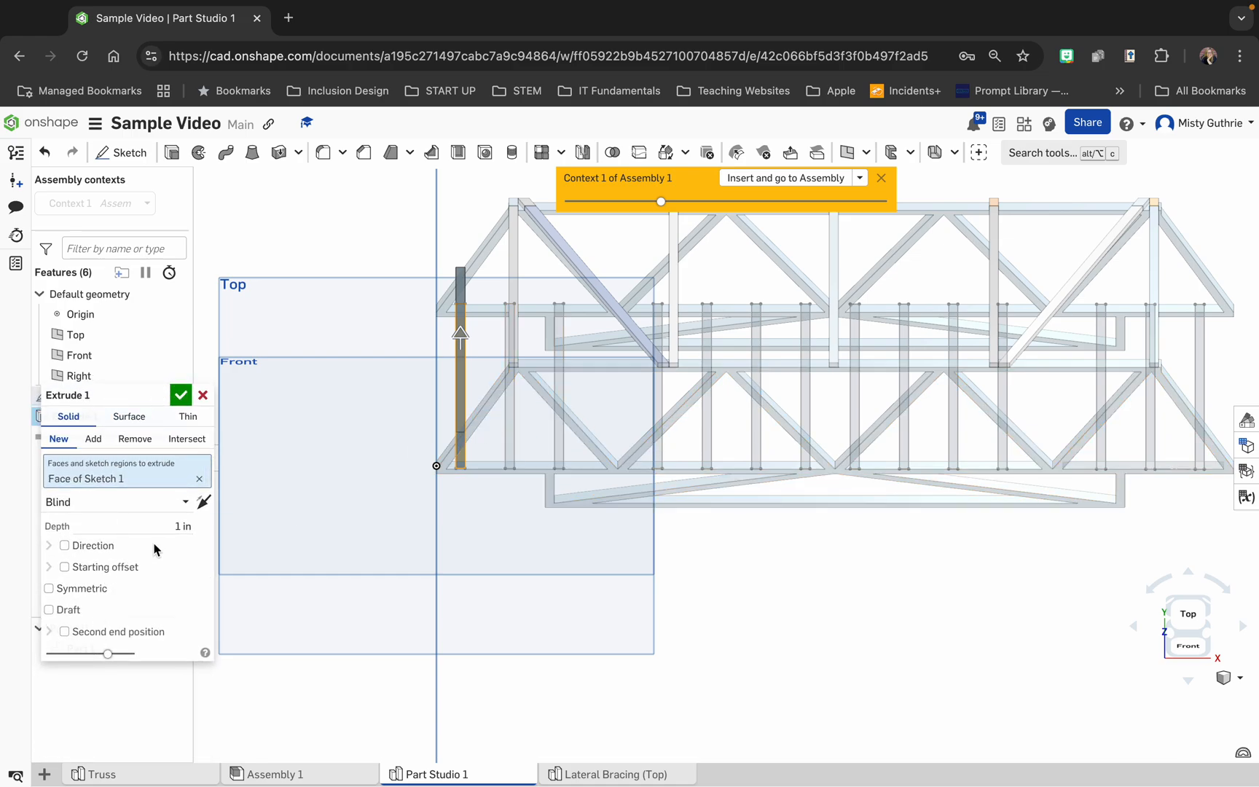
click(175, 526)
text(1/8)
key(Return)
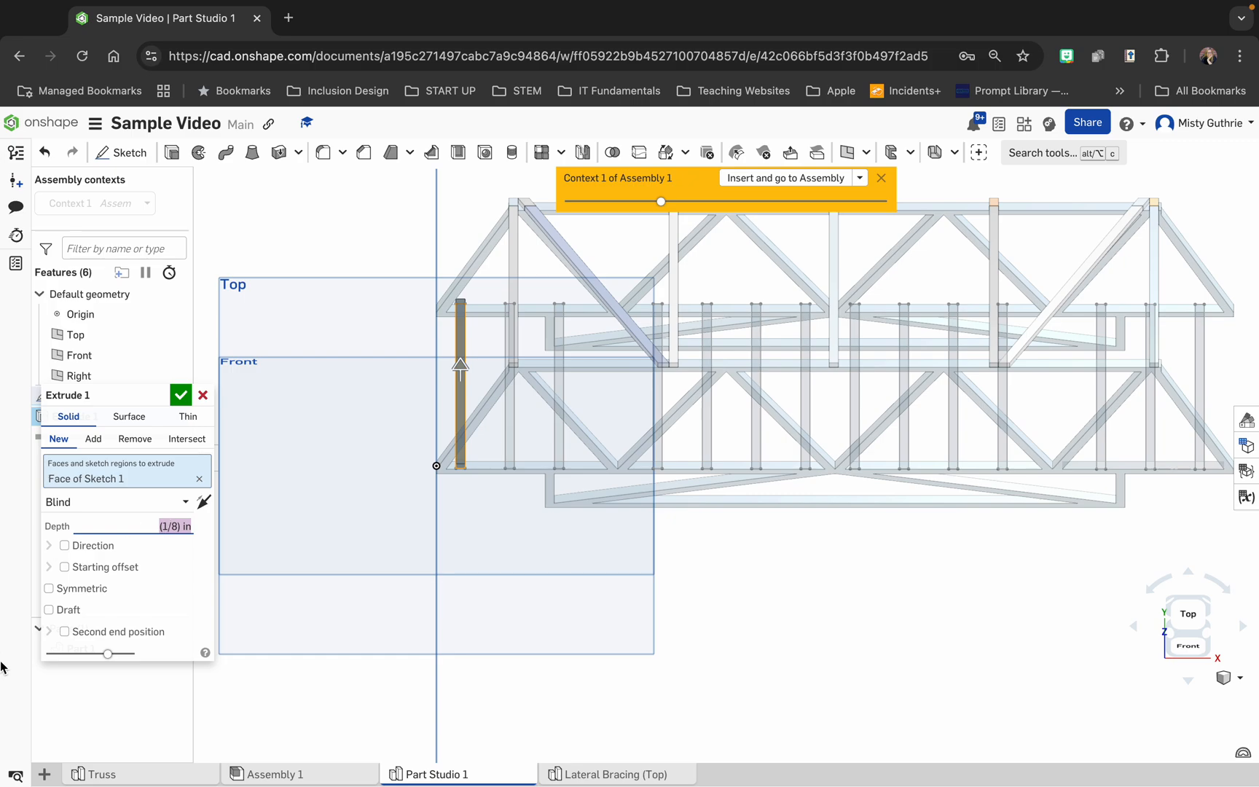
Add the main regions of all remaining crossbar profiles to the extrusion
click(509, 455)
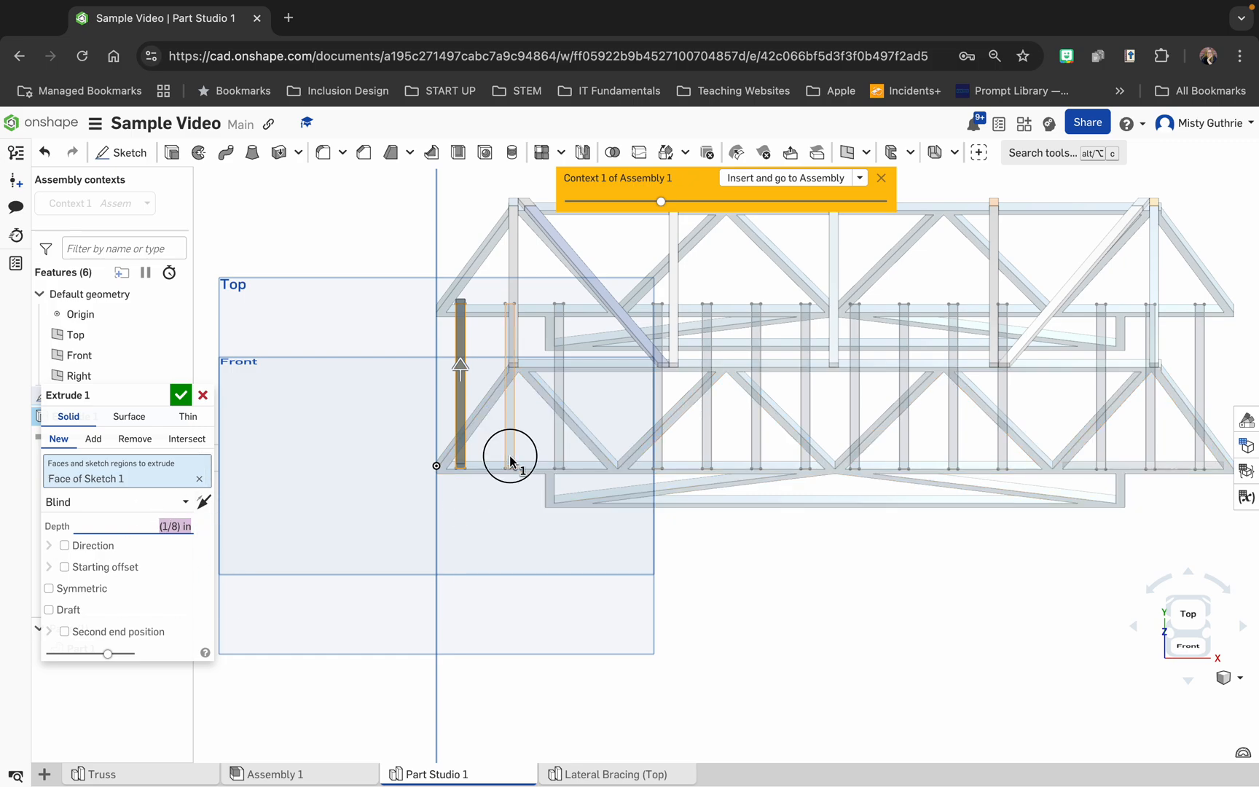
click(556, 453)
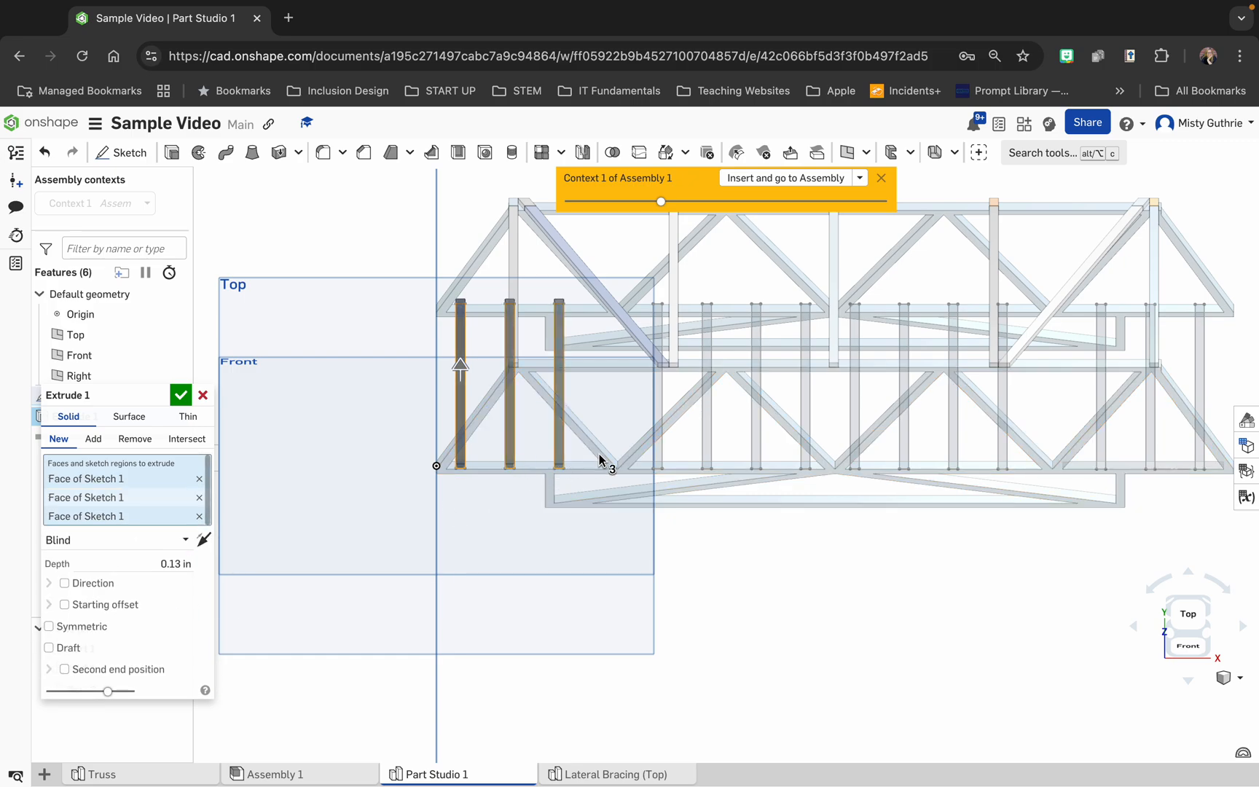
click(1187, 679)
click(1190, 577)
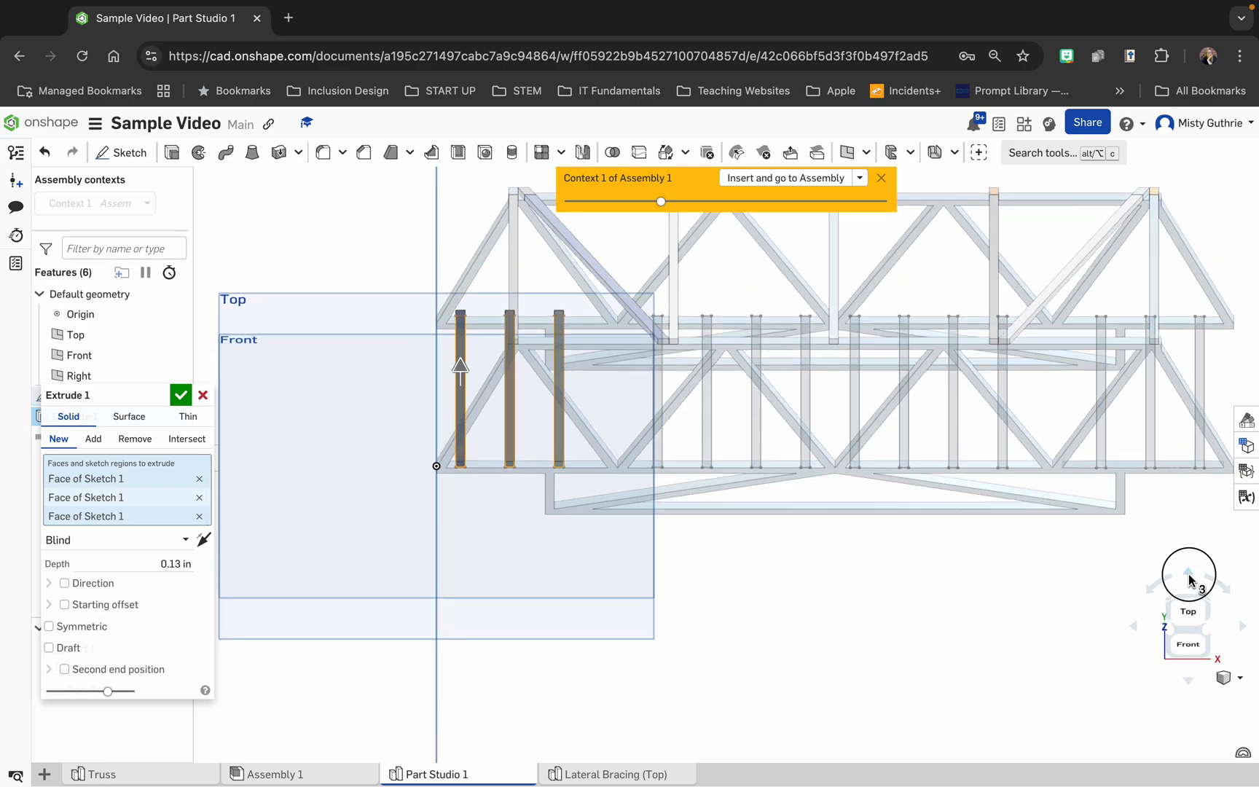
click(1190, 580)
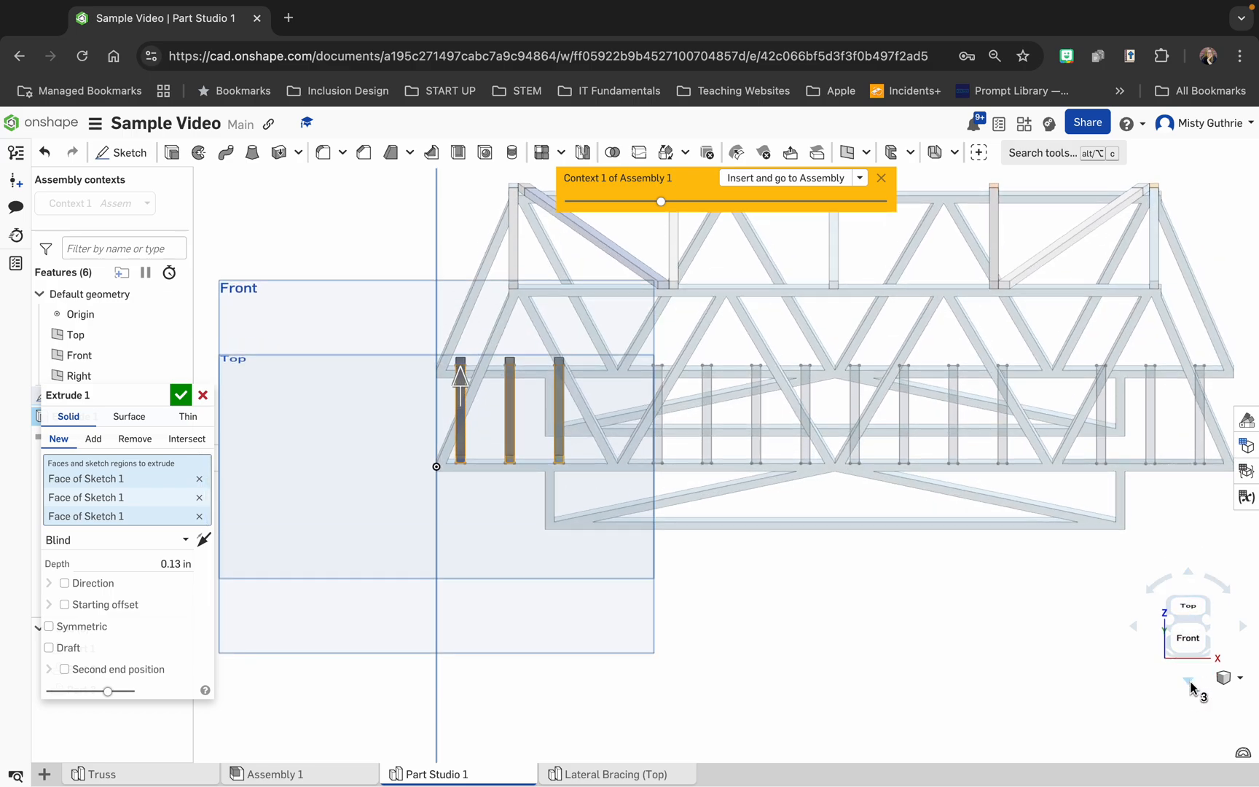
click(660, 448)
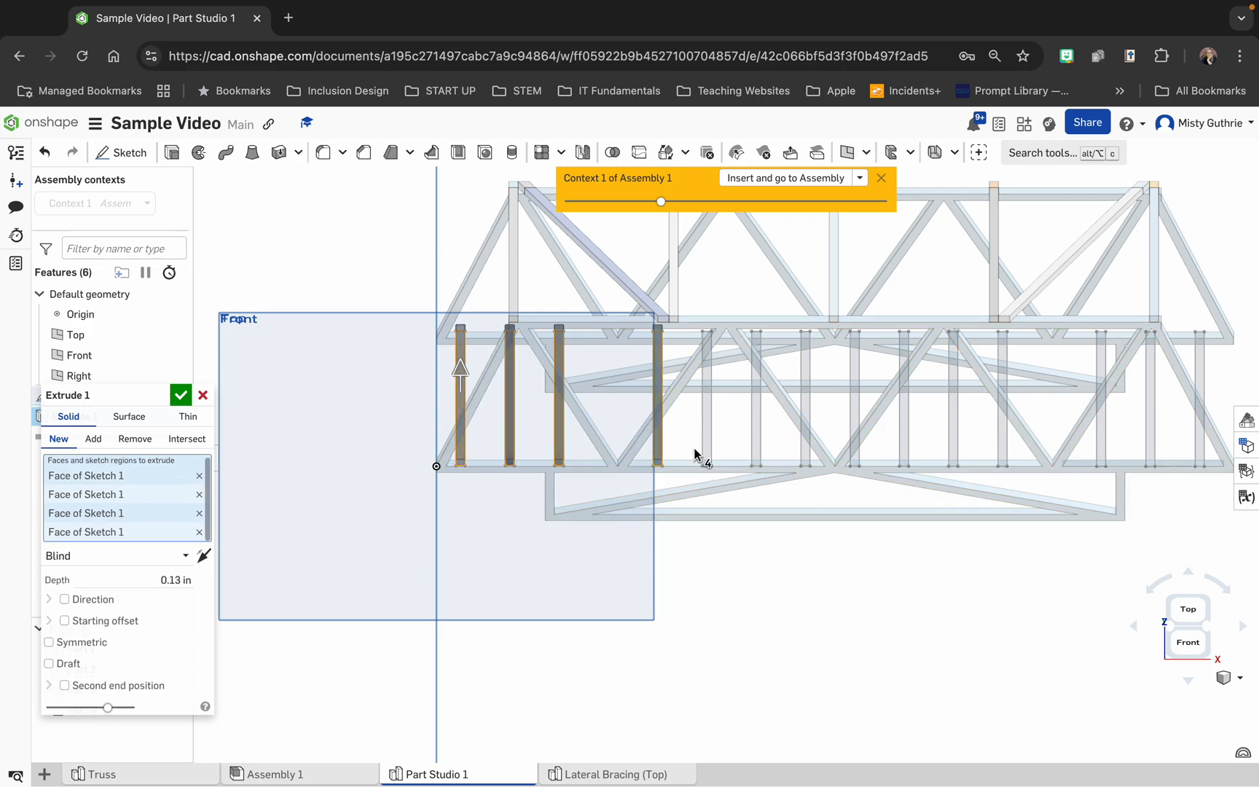
click(707, 449)
click(758, 452)
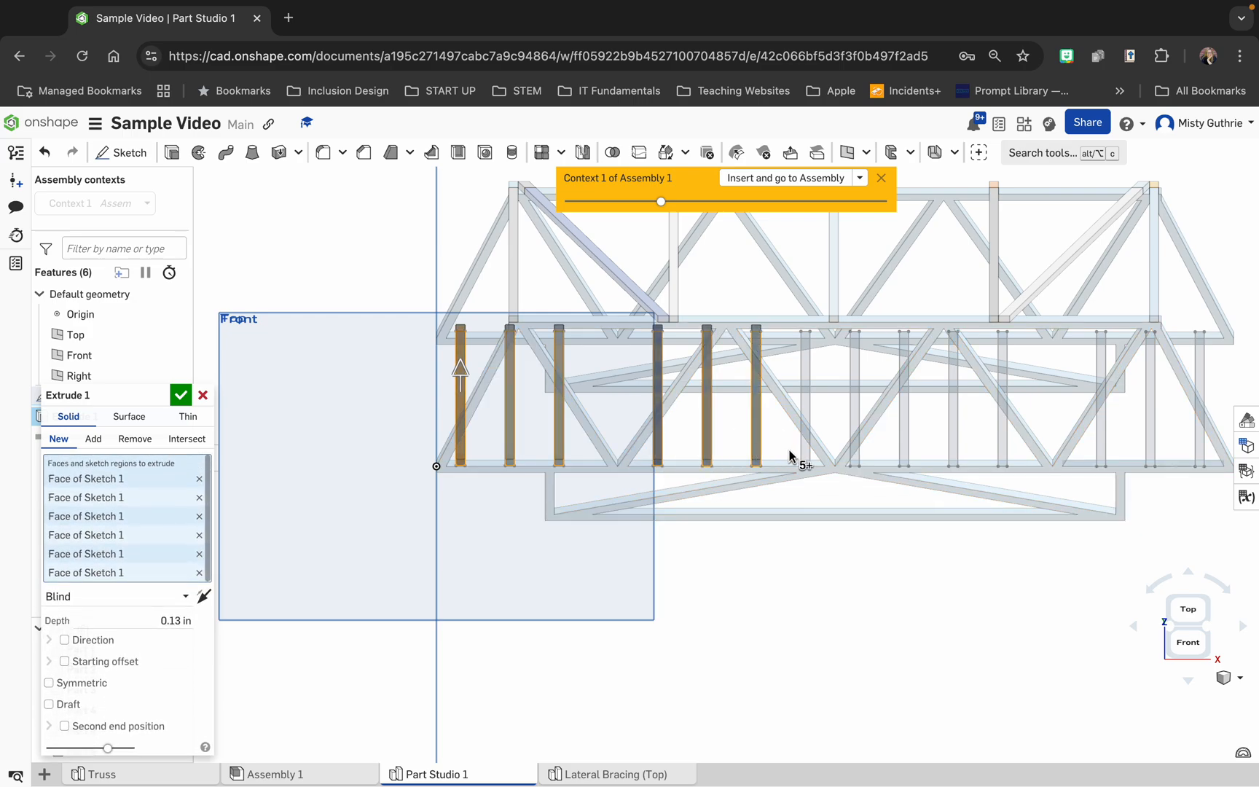
click(807, 458)
click(855, 463)
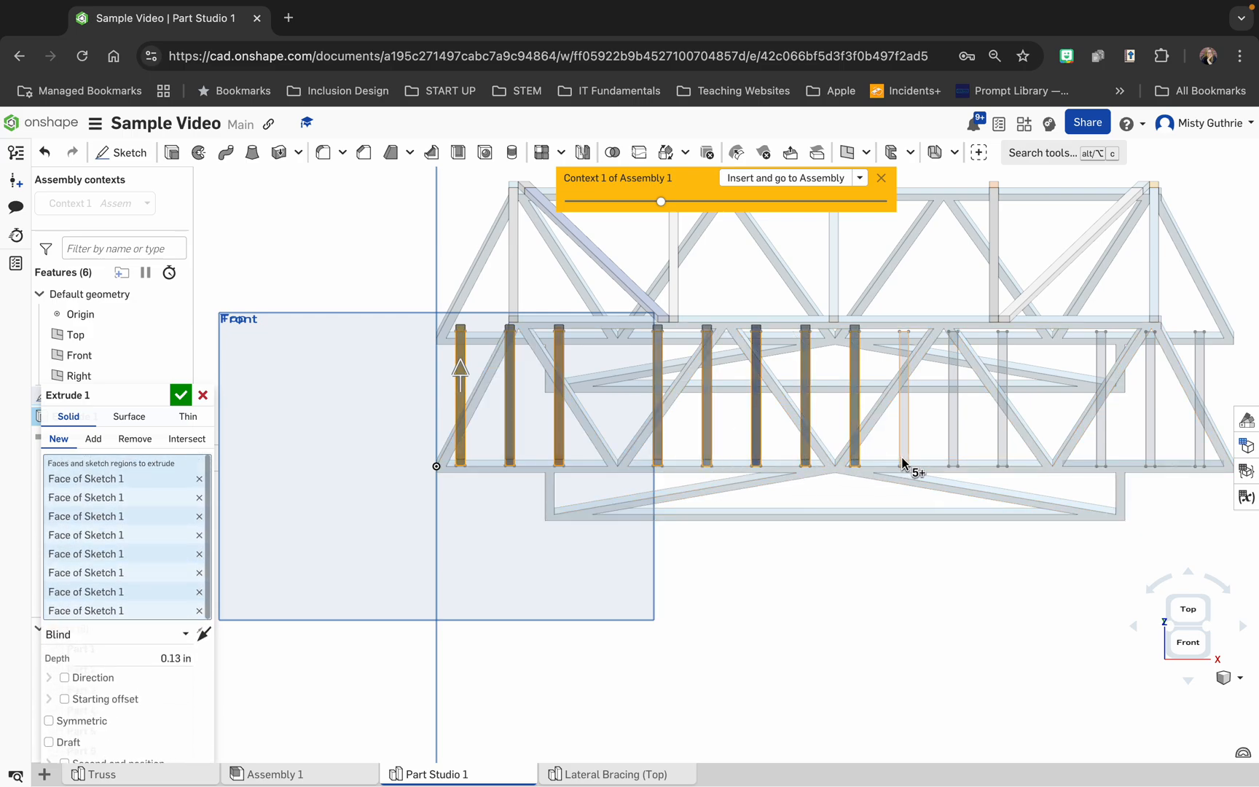
click(905, 464)
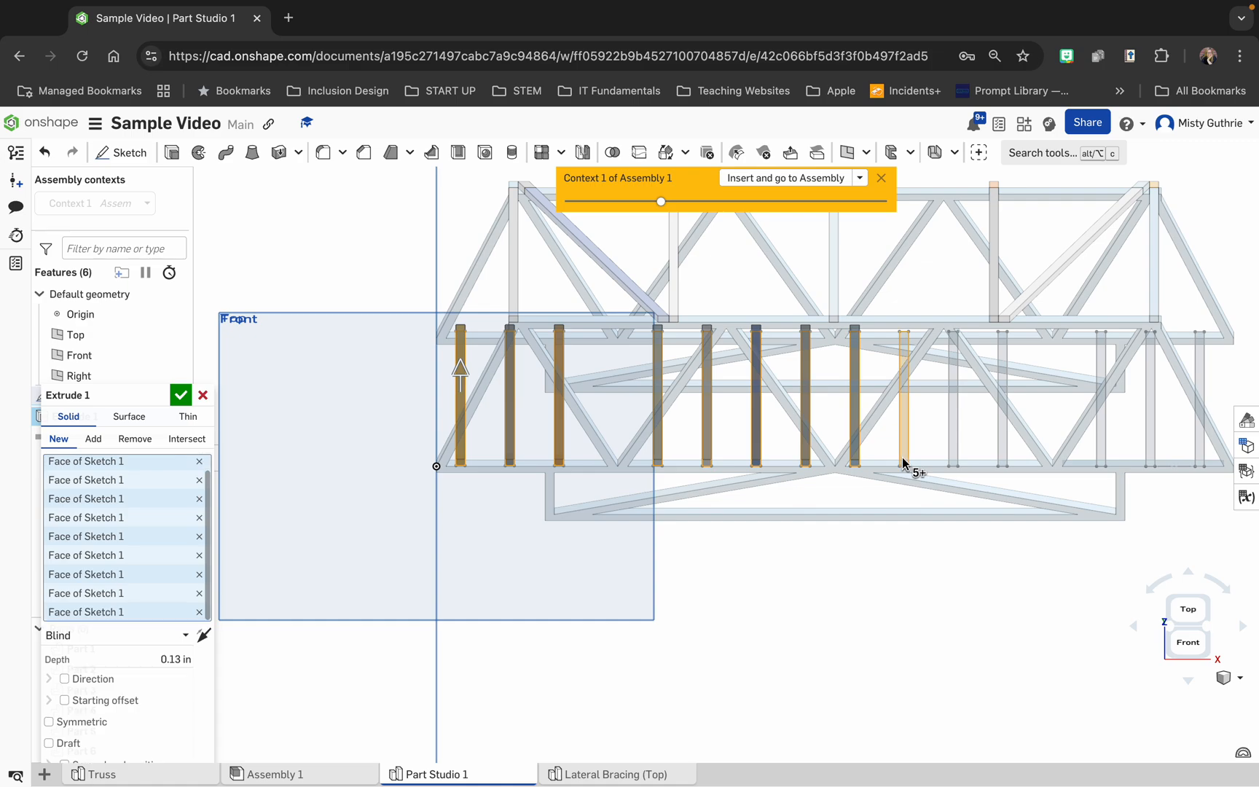
click(954, 461)
click(1004, 459)
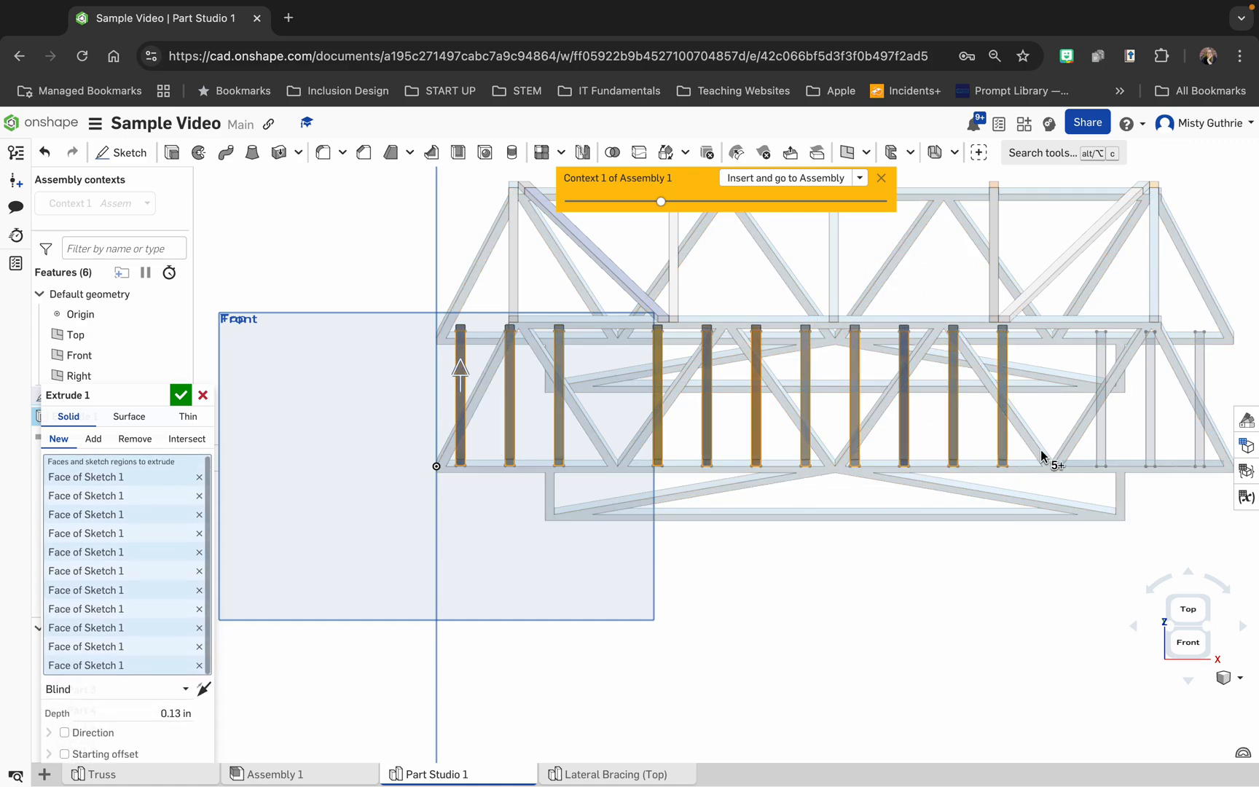
click(1103, 462)
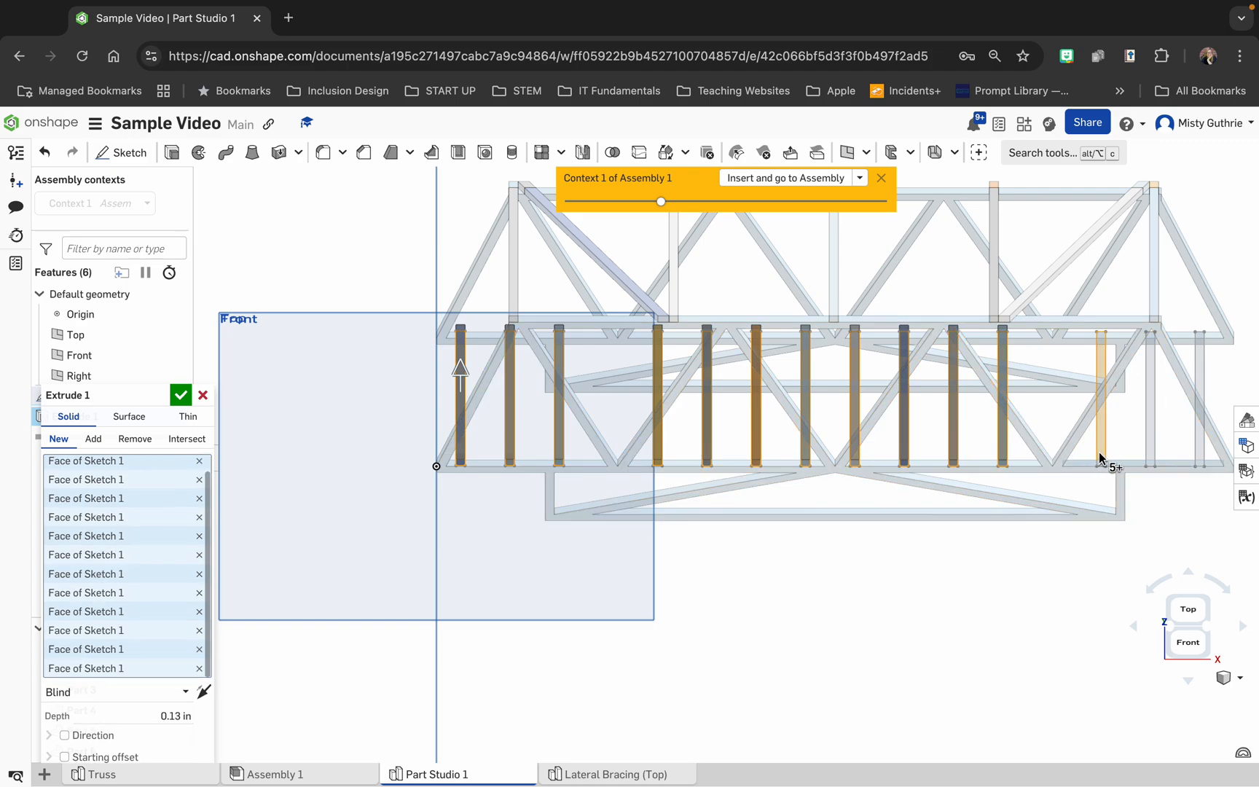
click(1152, 449)
click(1199, 442)
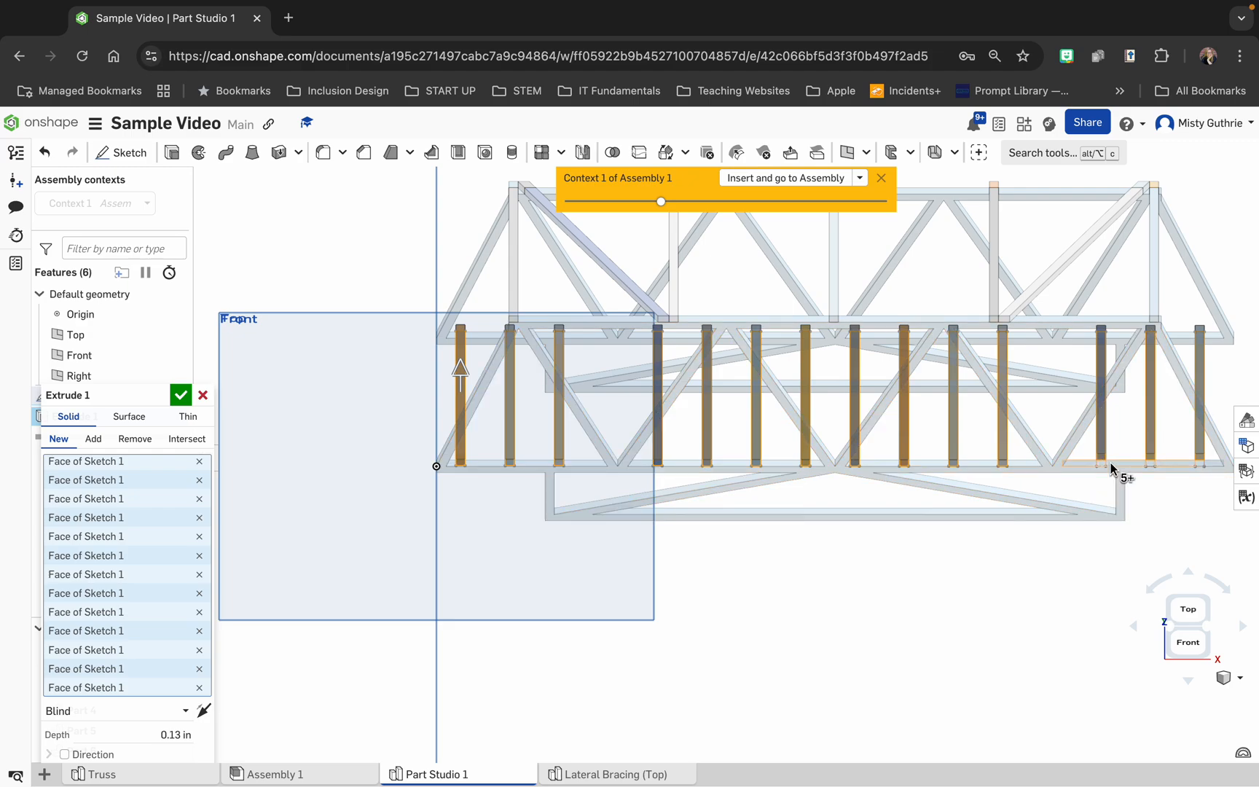
scroll(1111, 468, up, 5)
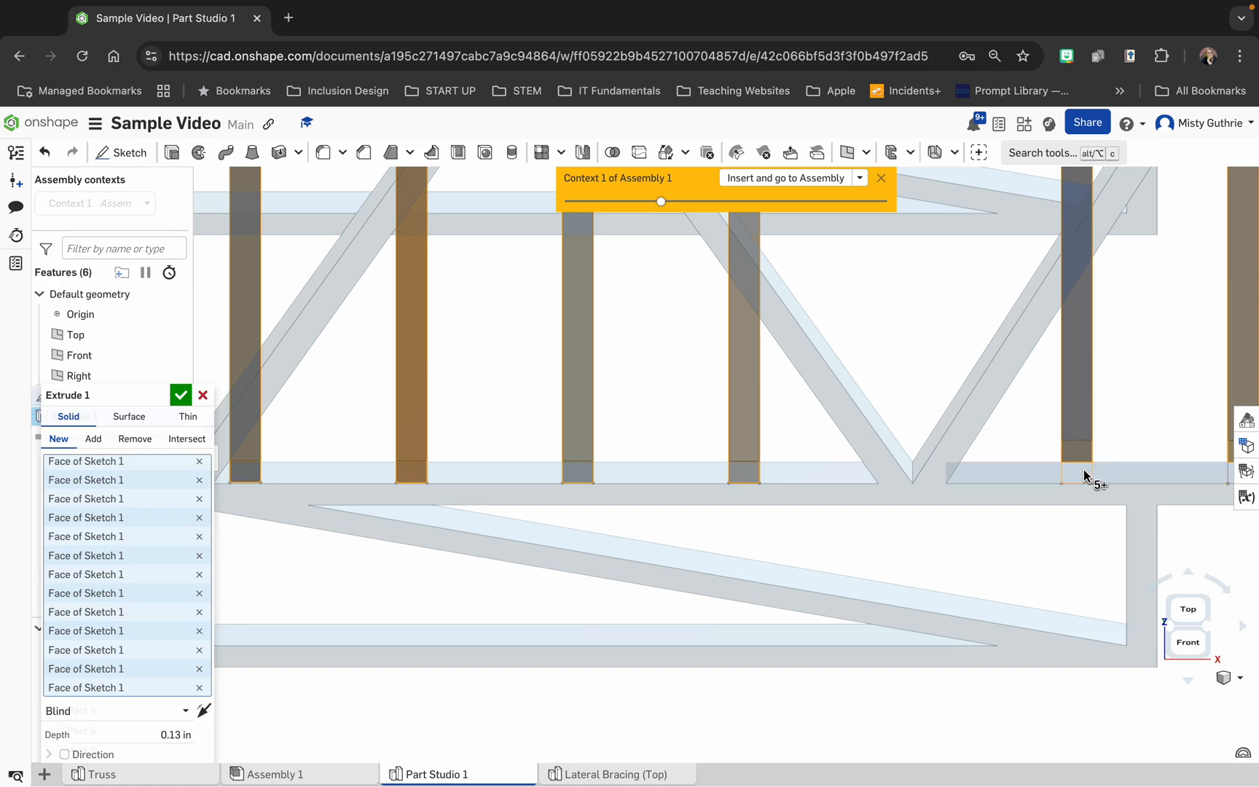
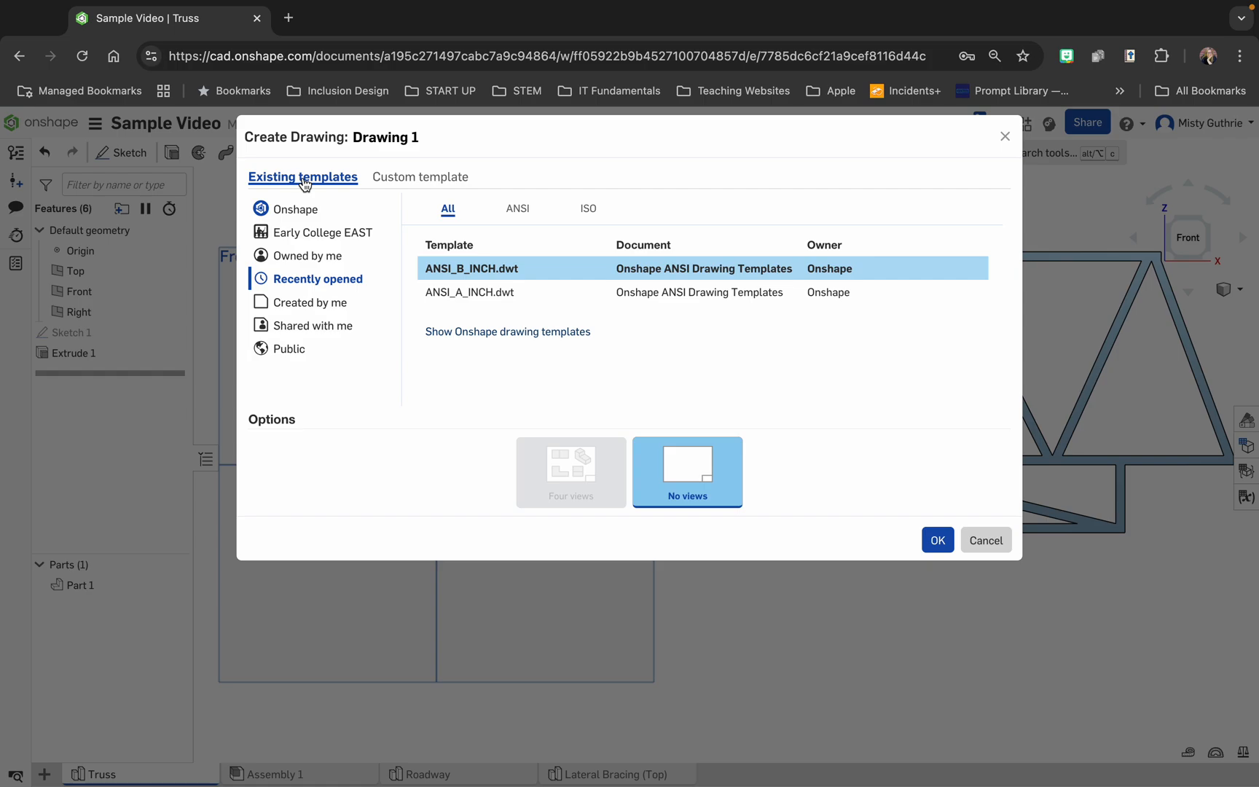
Create a drawing from the Onshape ANSI_B_INCH.dwt template with no views
click(463, 332)
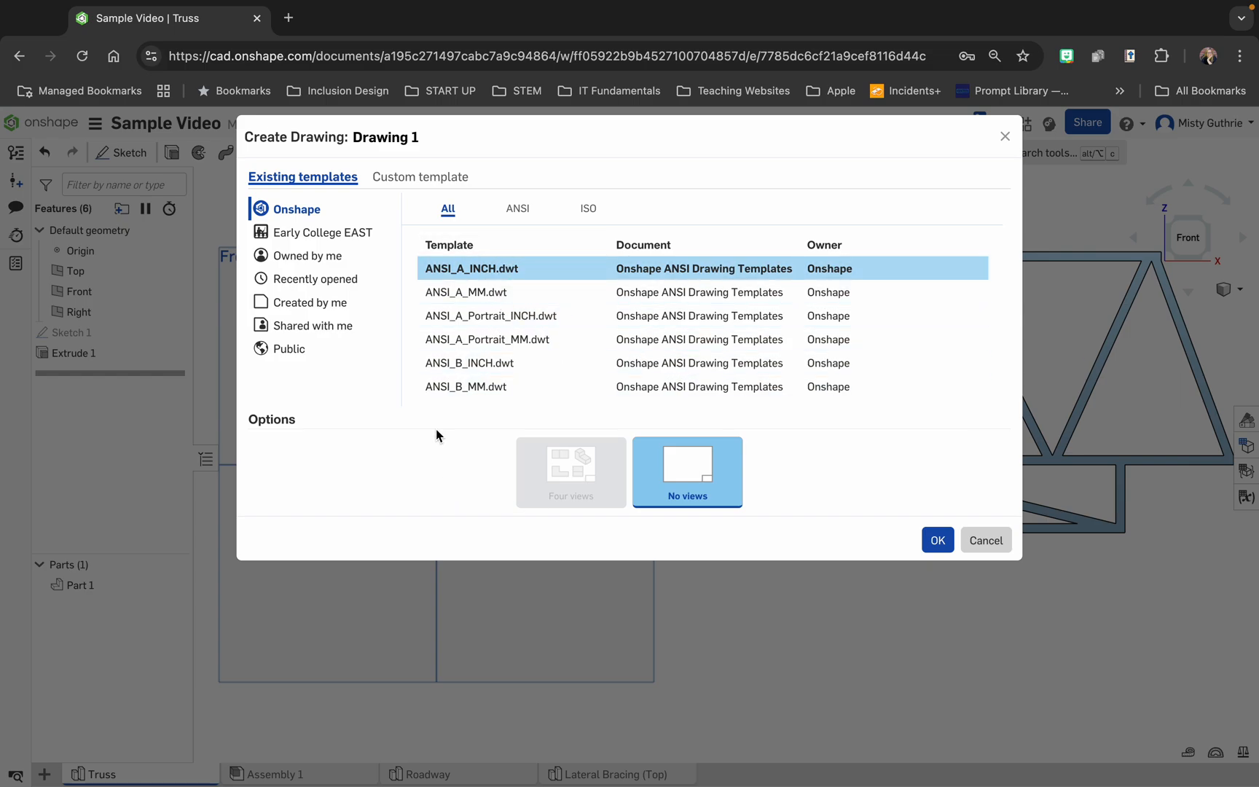
click(494, 367)
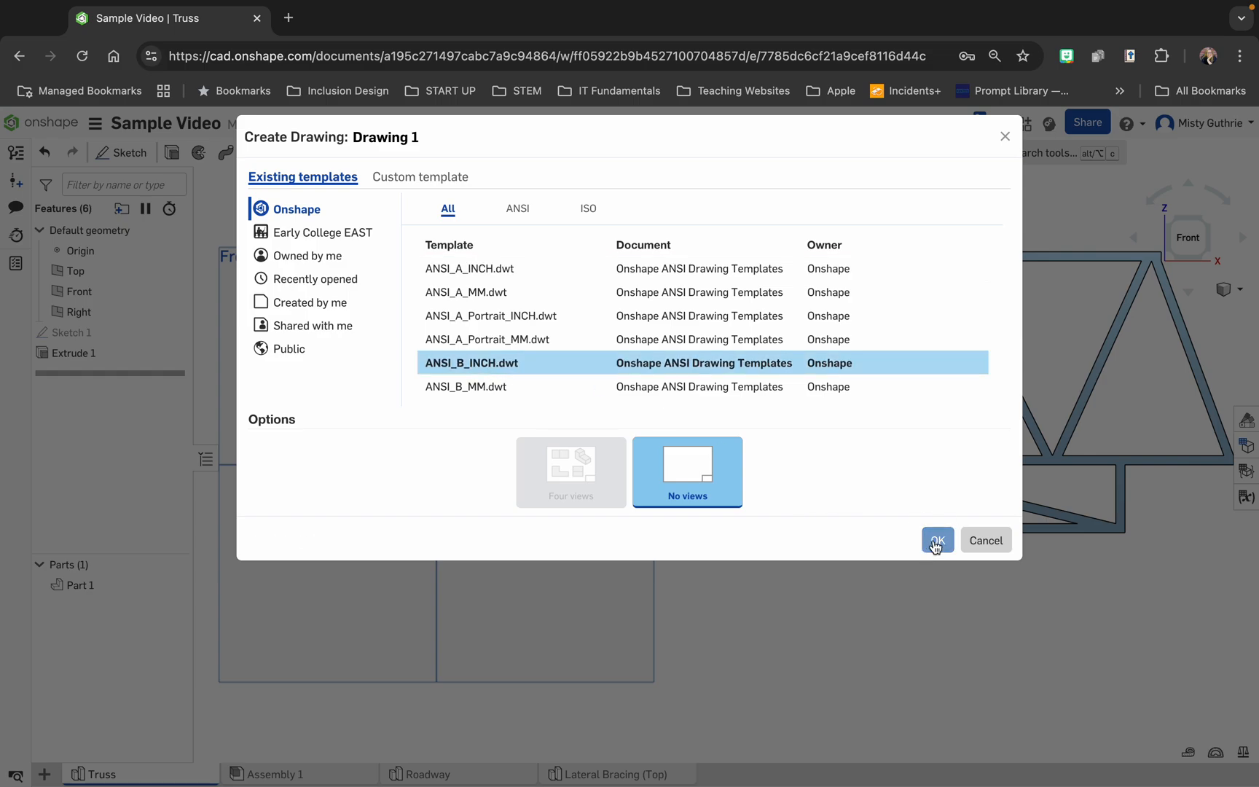
click(937, 542)
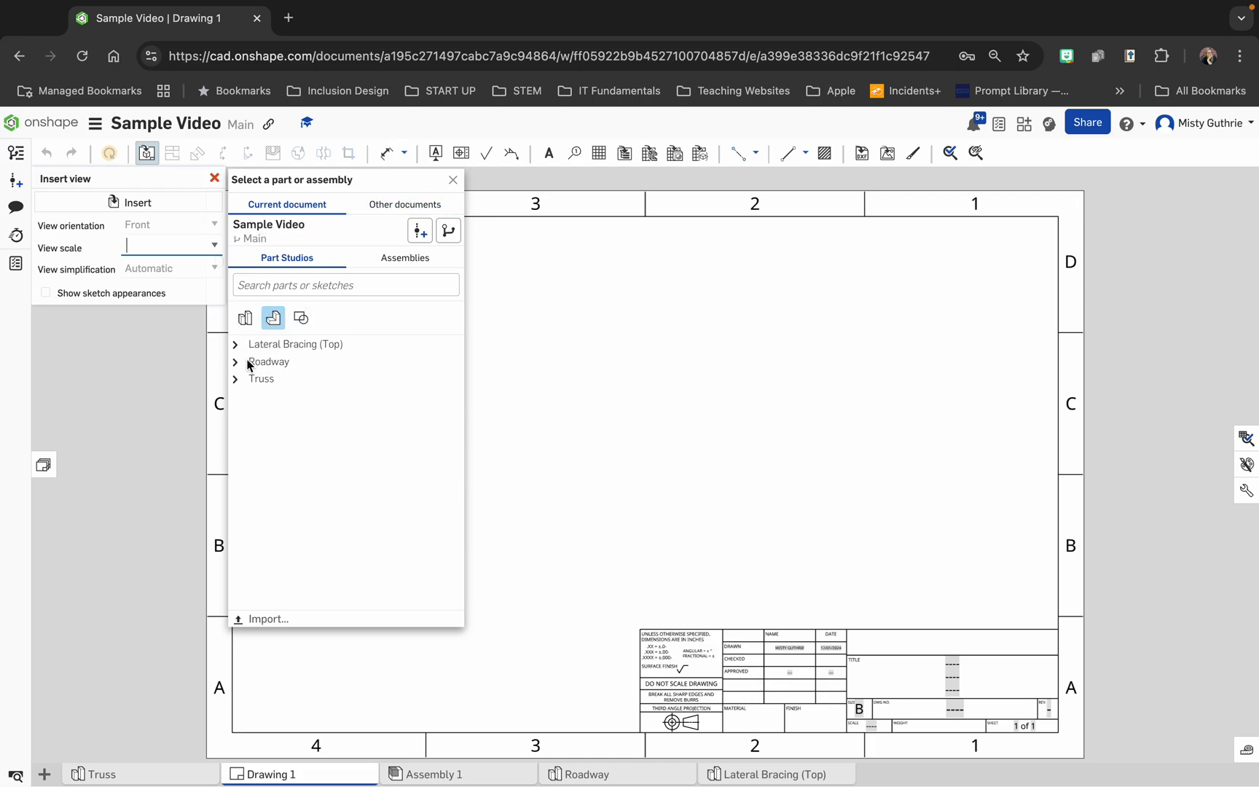
Insert a front view of Assembly 1 at 1:2 scale near the sheet's upper-left corner, with projected views below and to its right
click(243, 325)
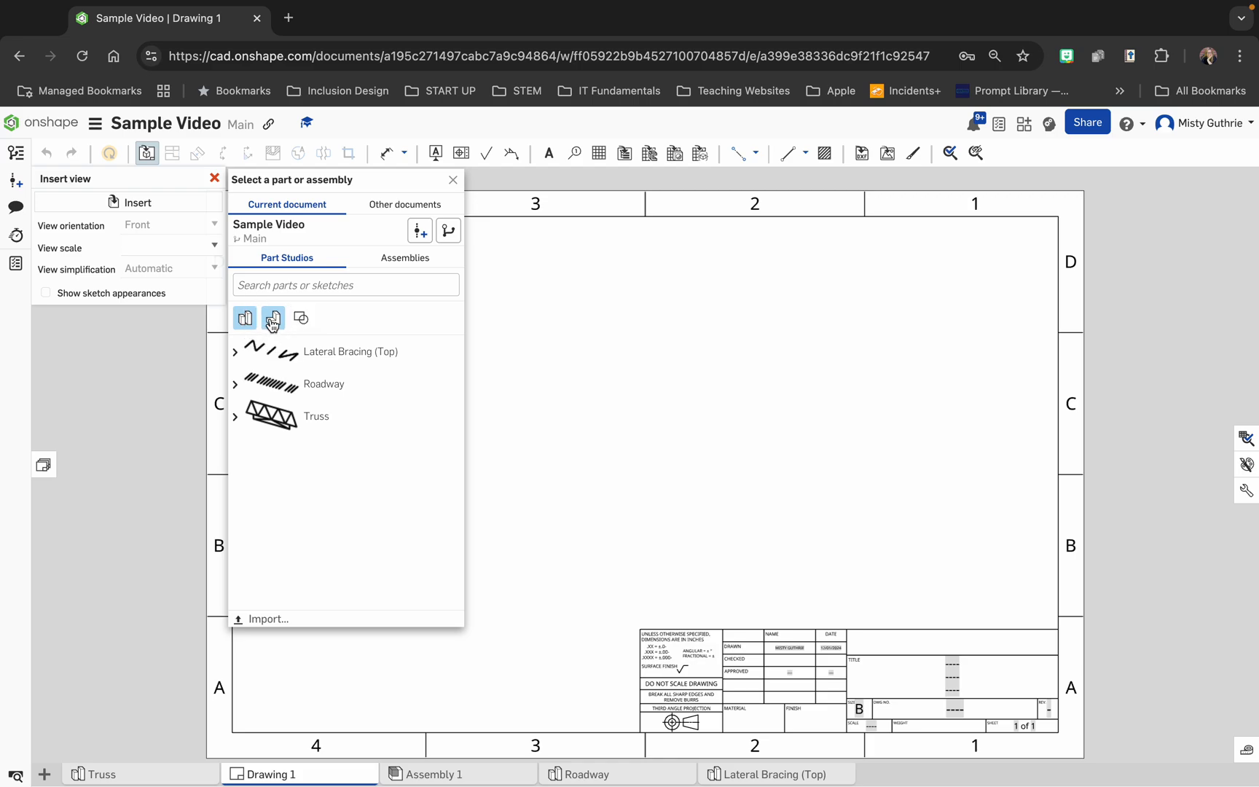
click(301, 318)
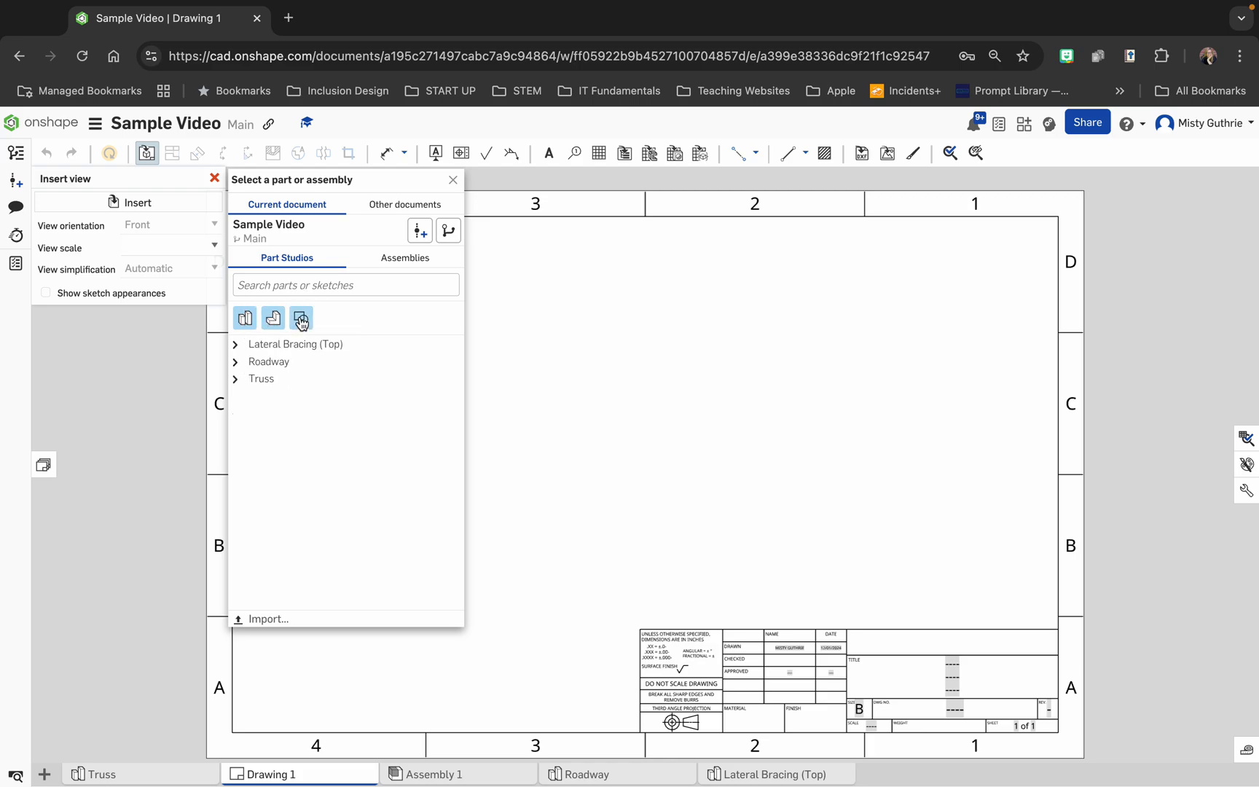
click(247, 321)
click(403, 258)
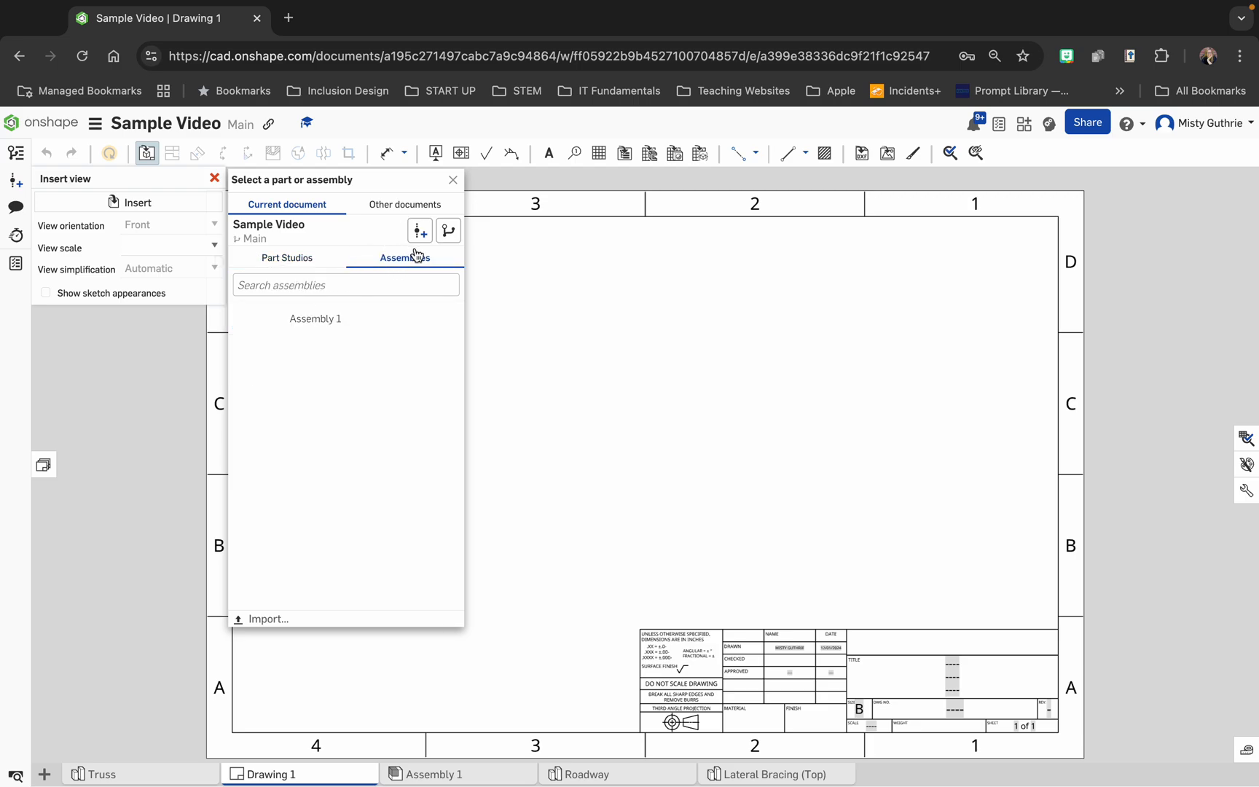
click(304, 321)
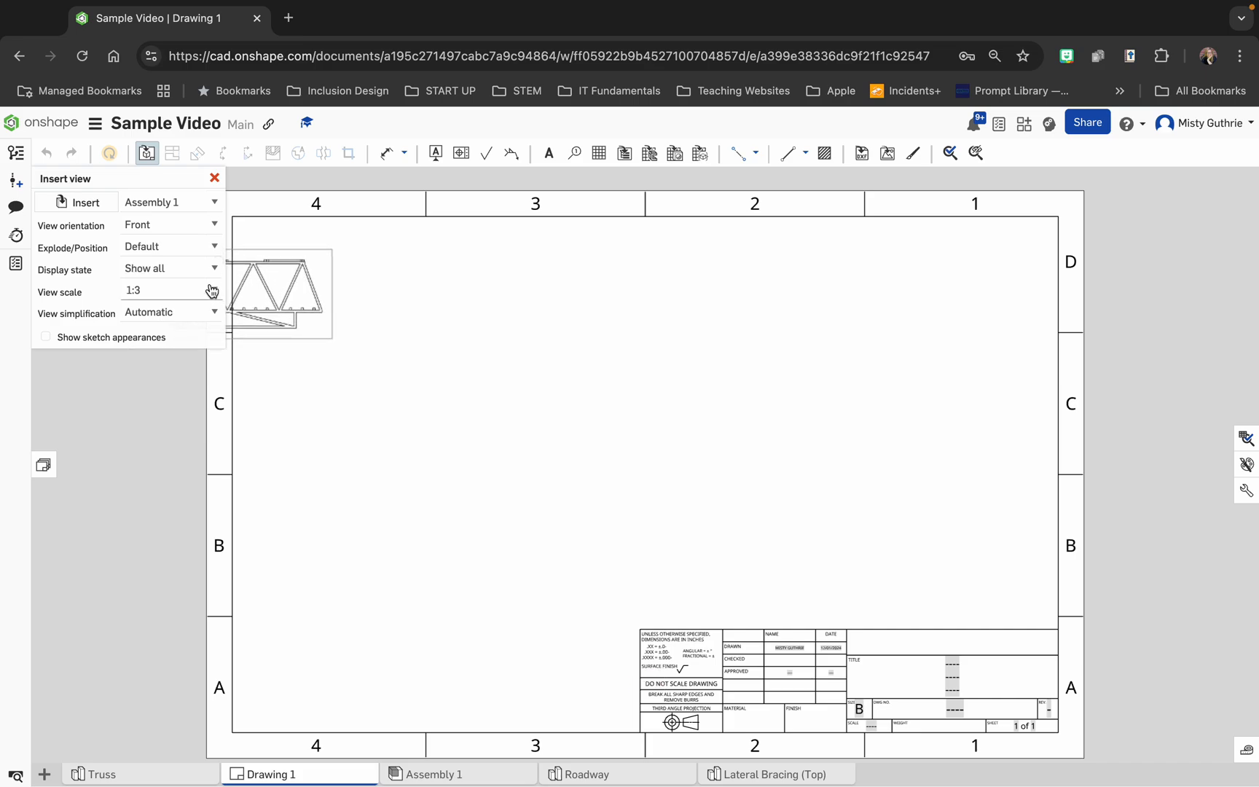
click(214, 290)
scroll(150, 332, up, 2)
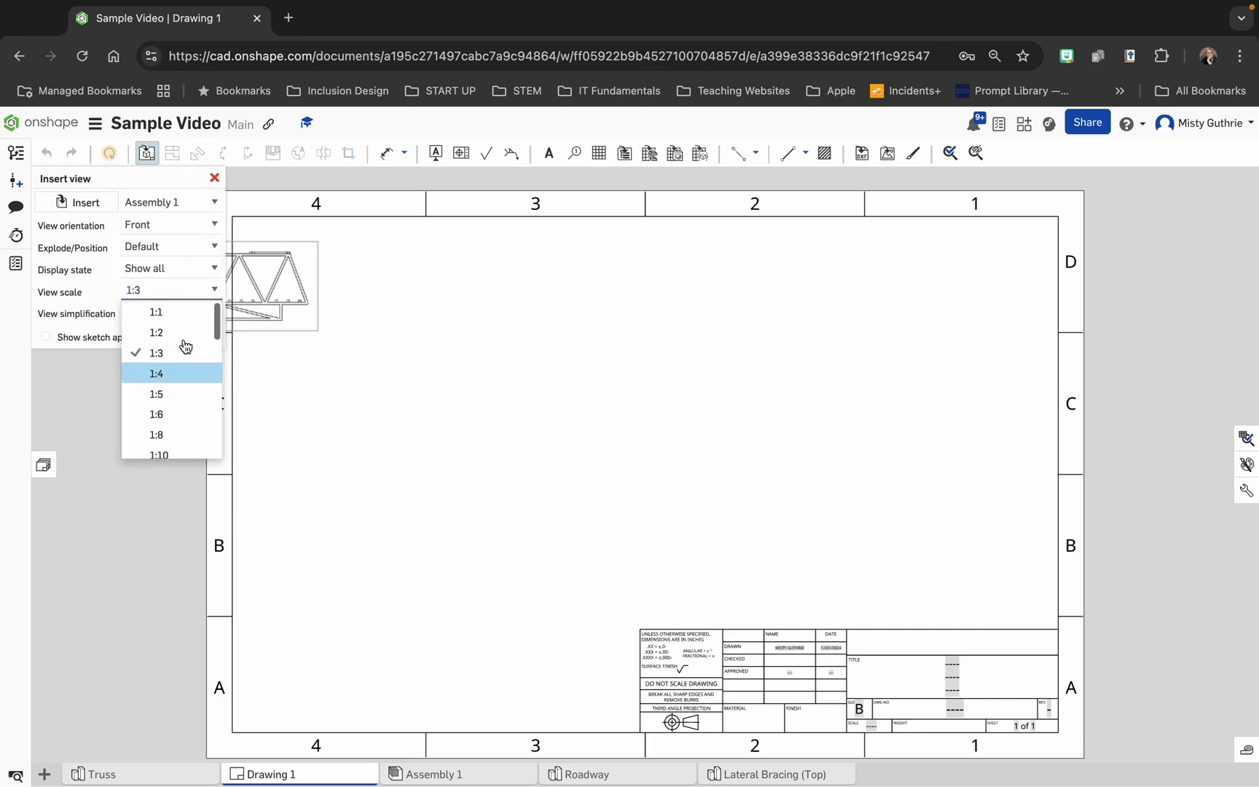
click(150, 332)
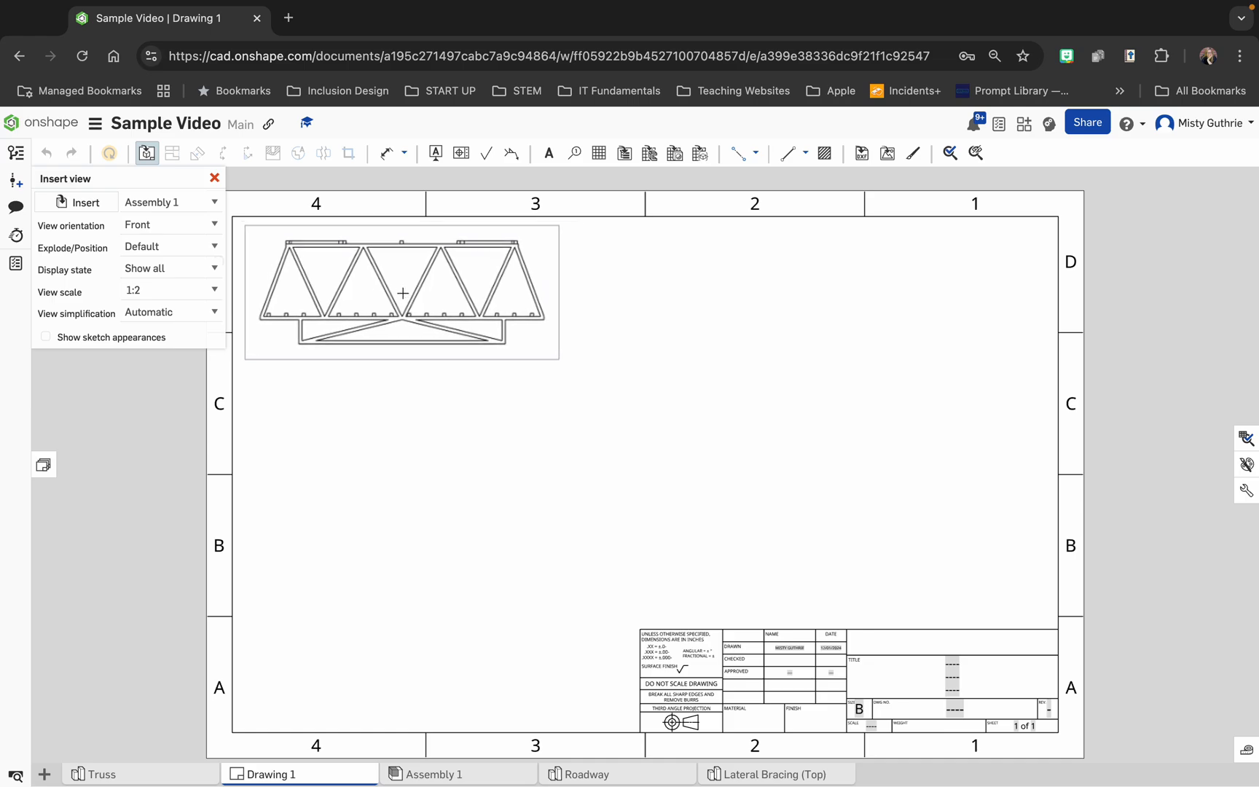
click(403, 293)
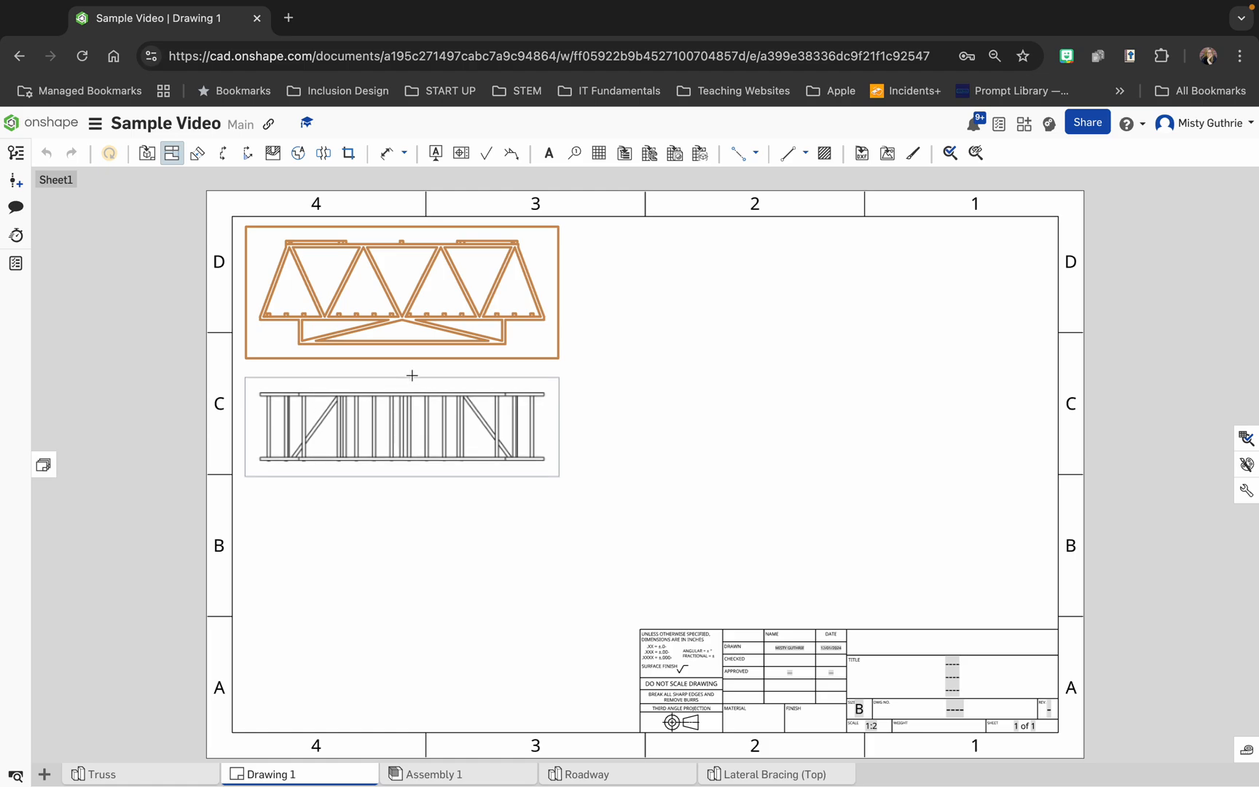
click(421, 433)
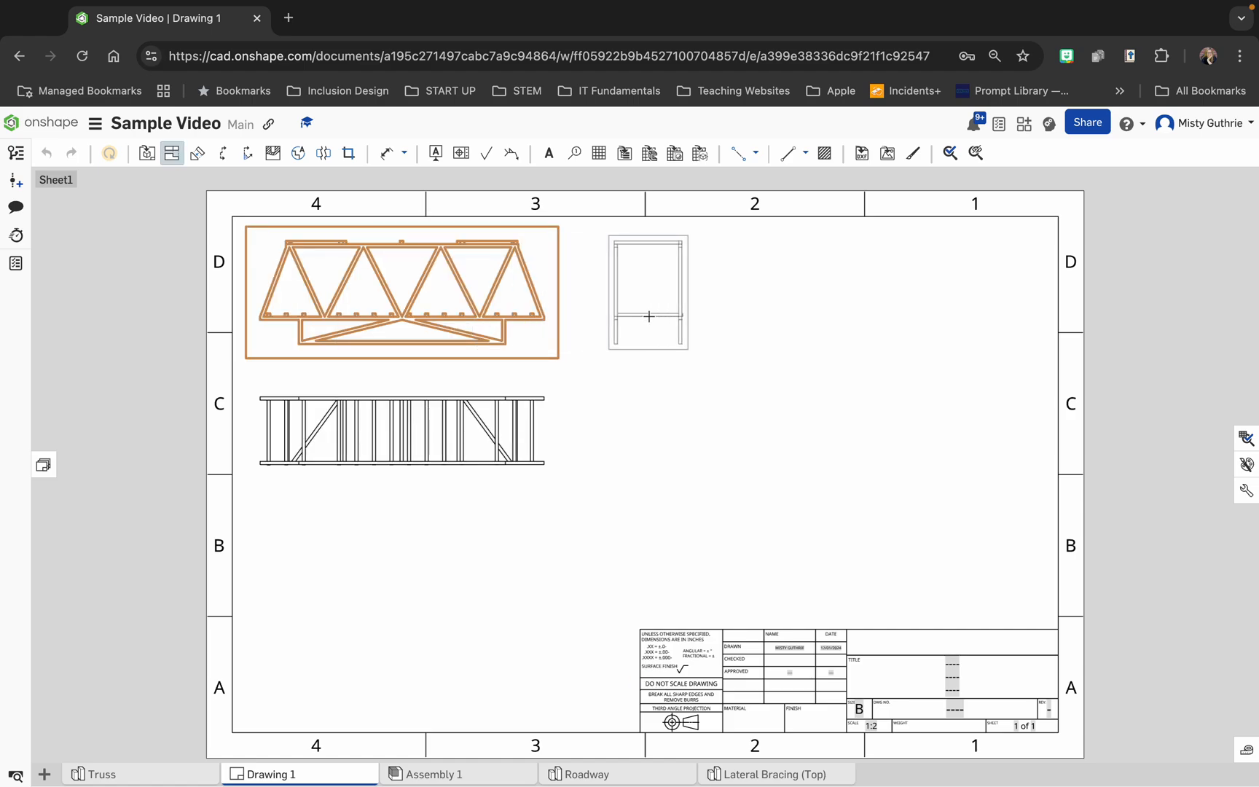
click(649, 316)
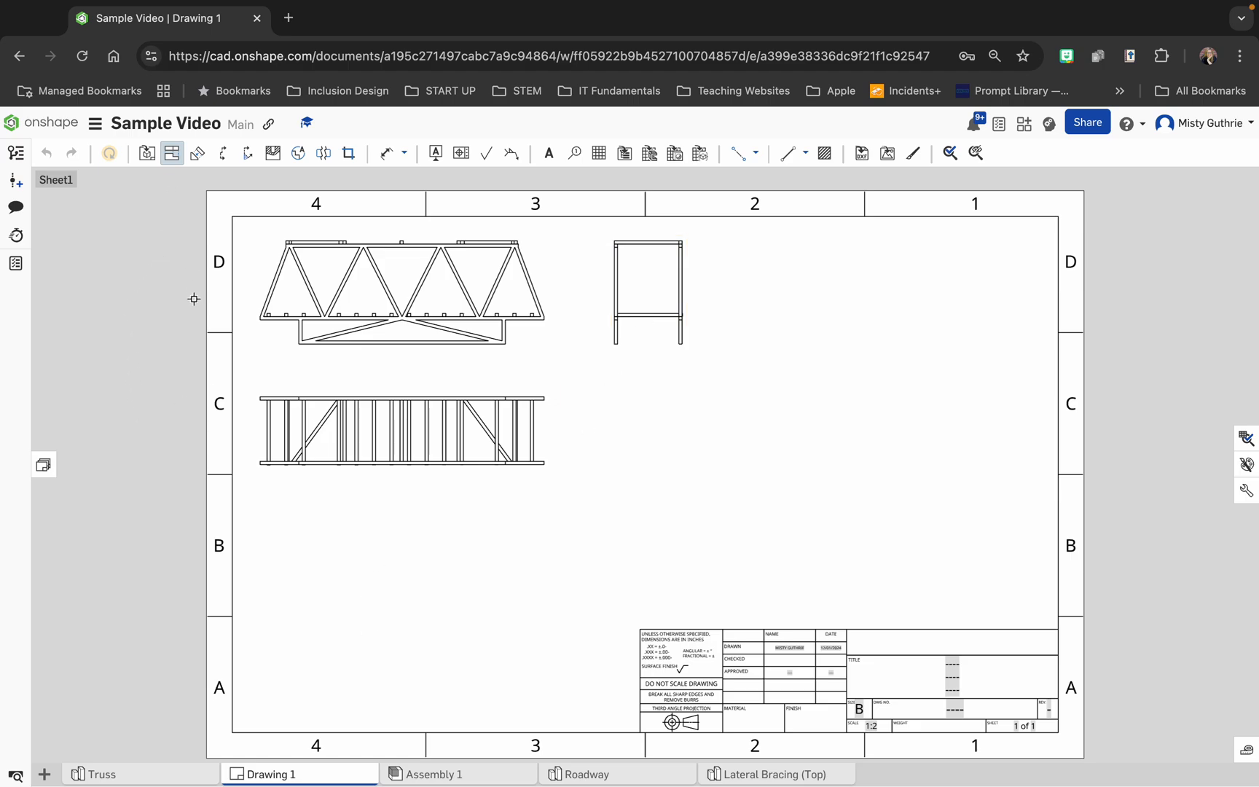
Insert a top view of Assembly 1 at the 1:2 sheet scale beneath the projected bottom view
click(145, 155)
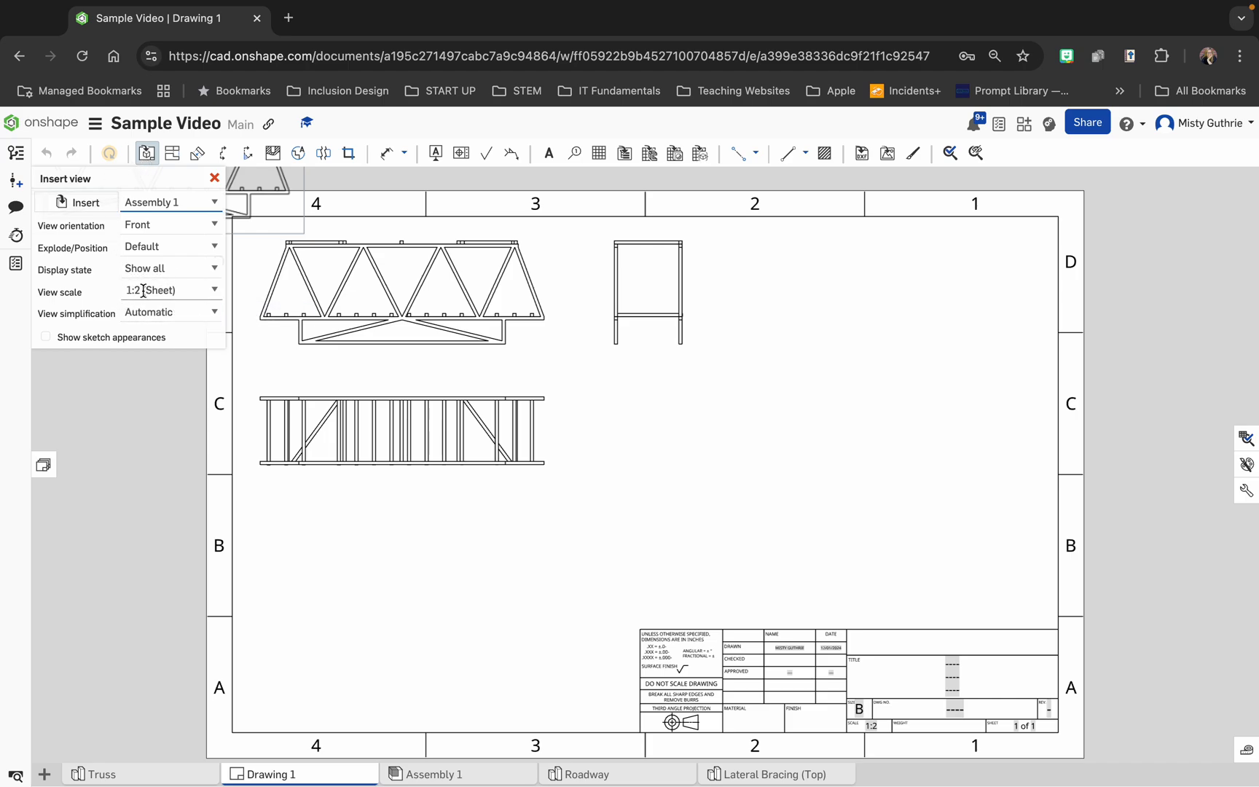
click(214, 292)
click(214, 293)
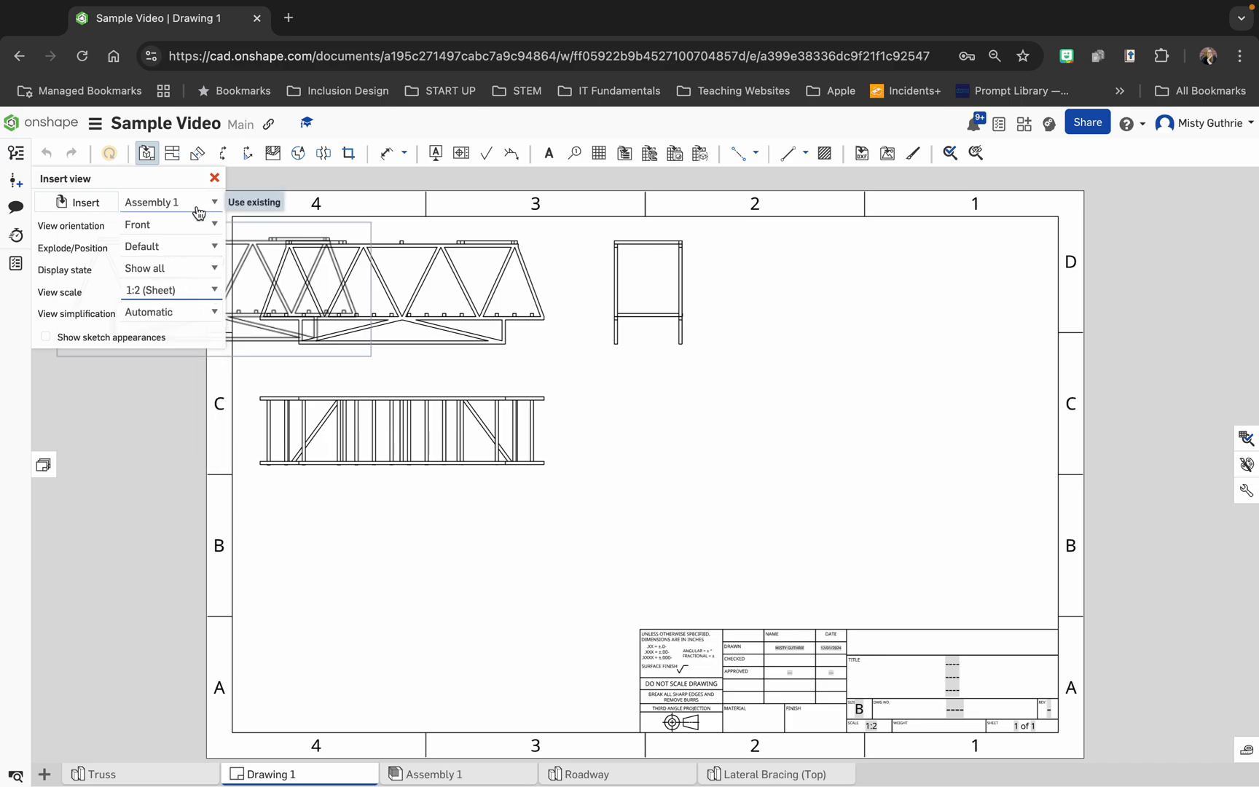
click(213, 224)
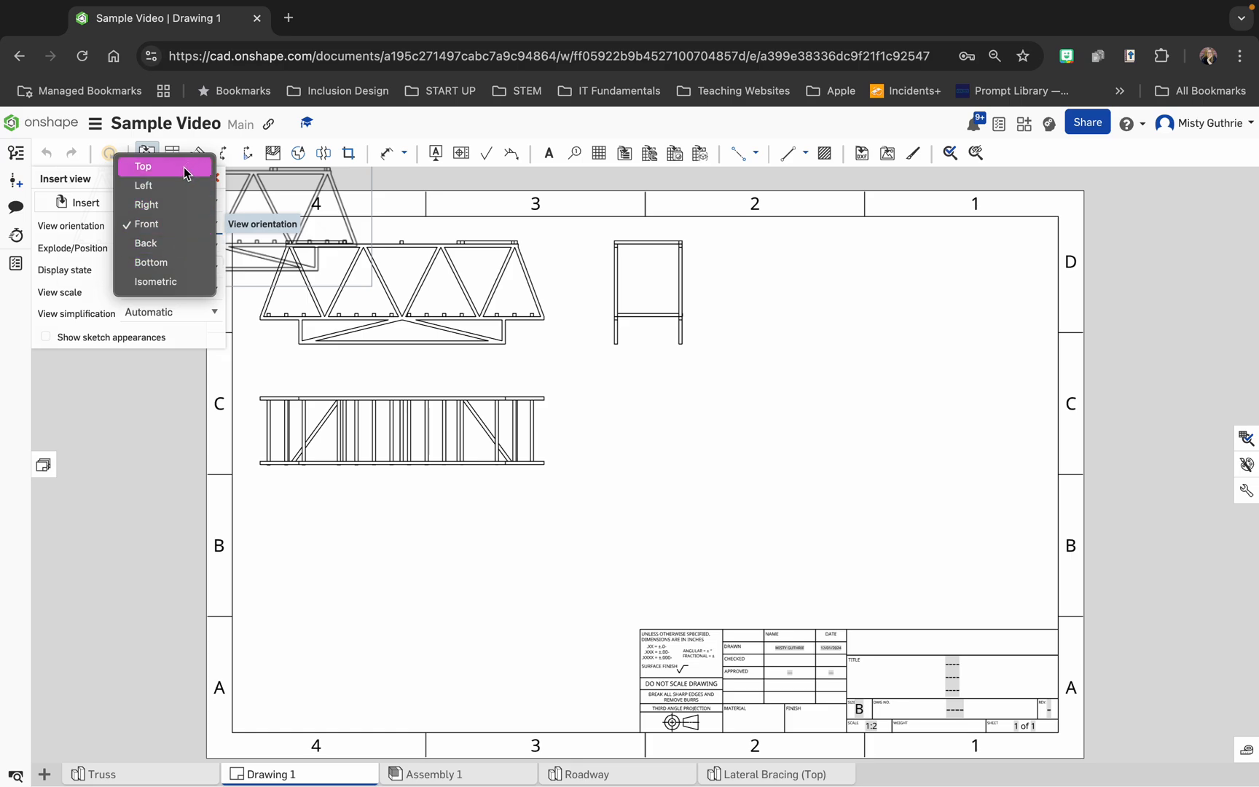
click(185, 172)
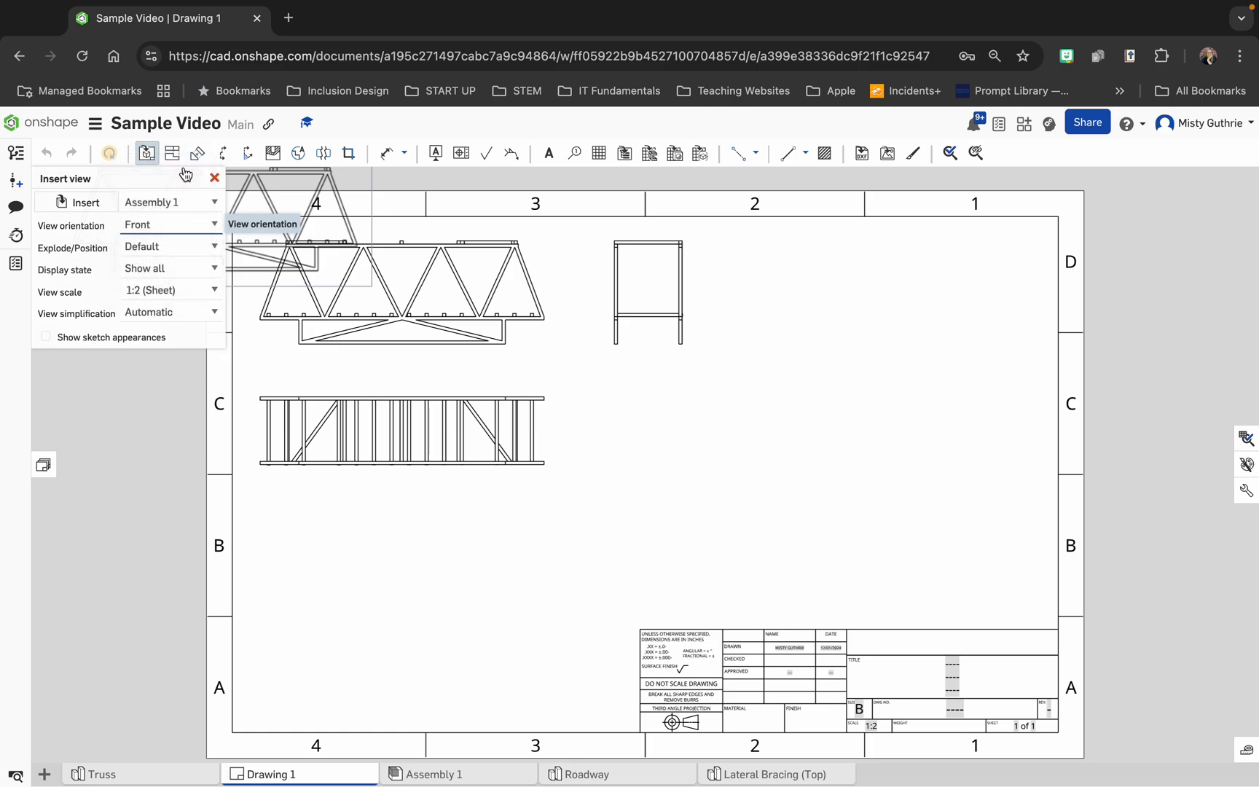
click(403, 452)
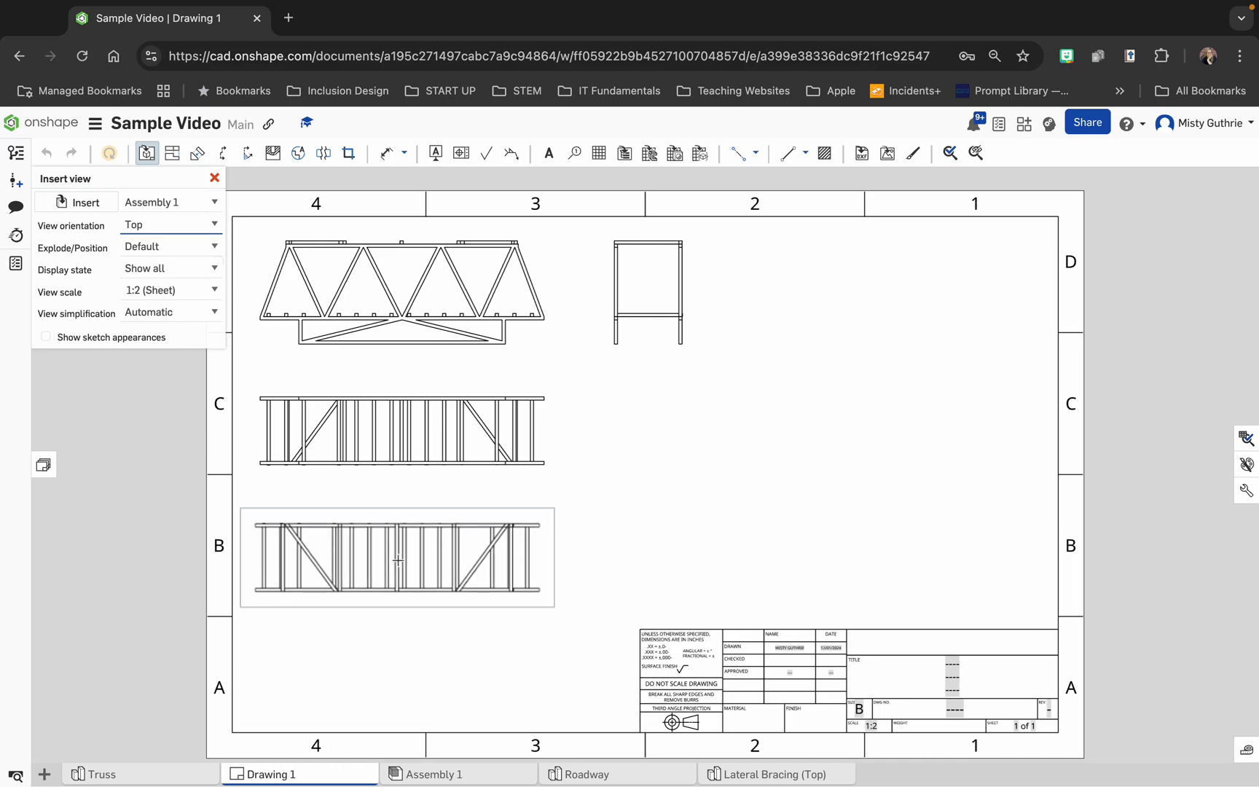
click(404, 561)
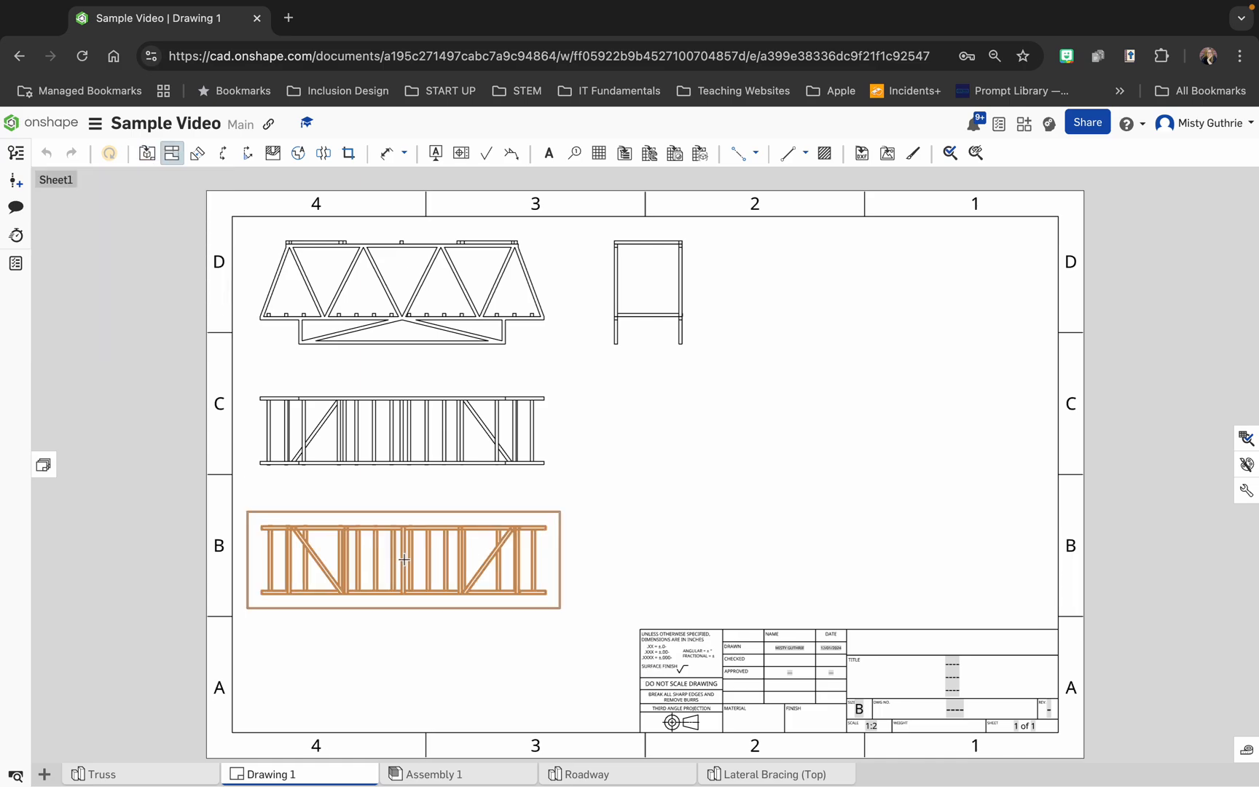
Insert an isometric view of Assembly 1 at the 1:2 sheet scale above the title block
click(147, 153)
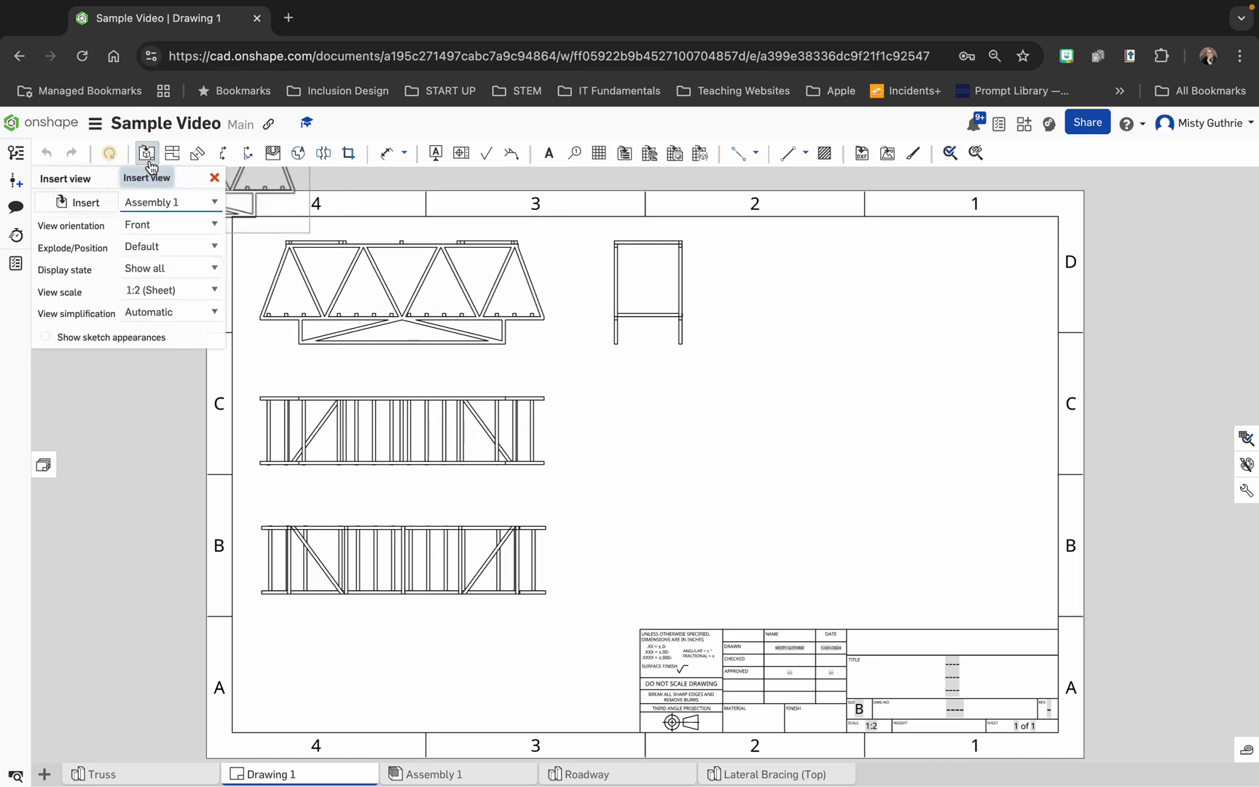
click(163, 220)
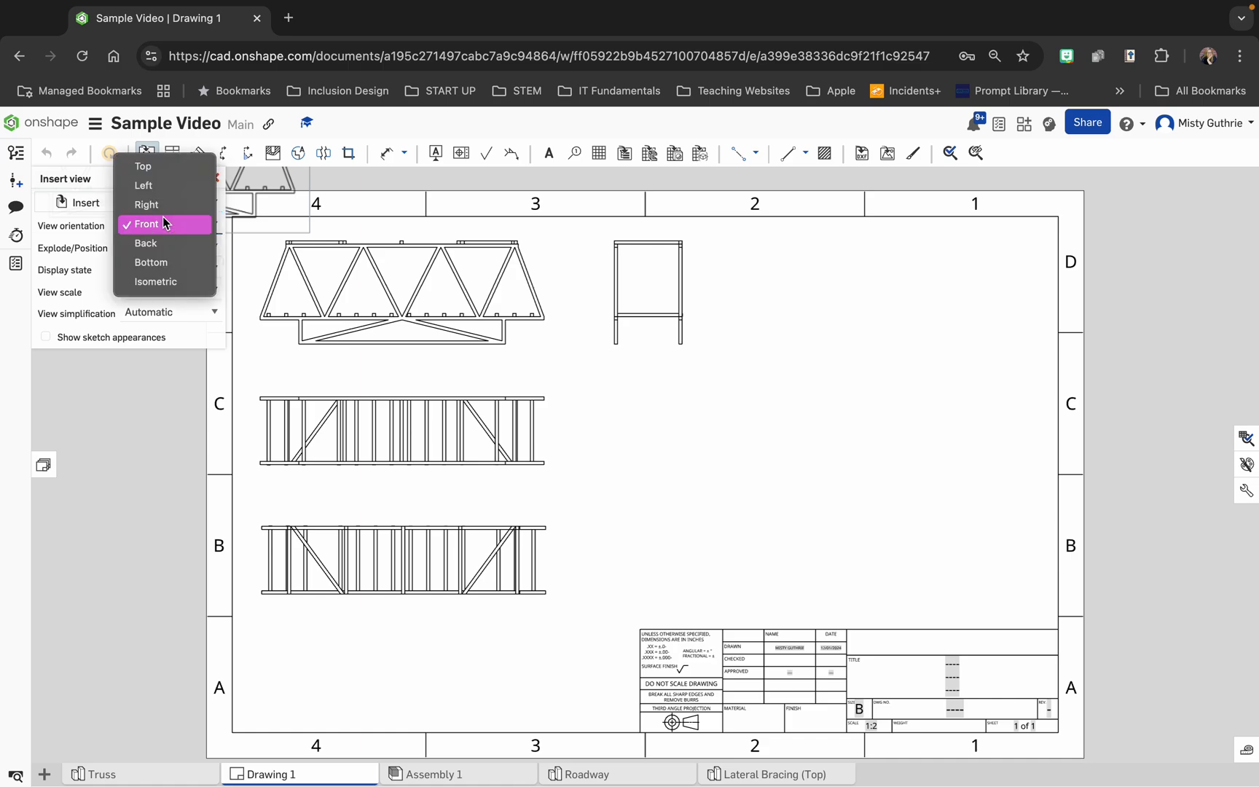
click(164, 287)
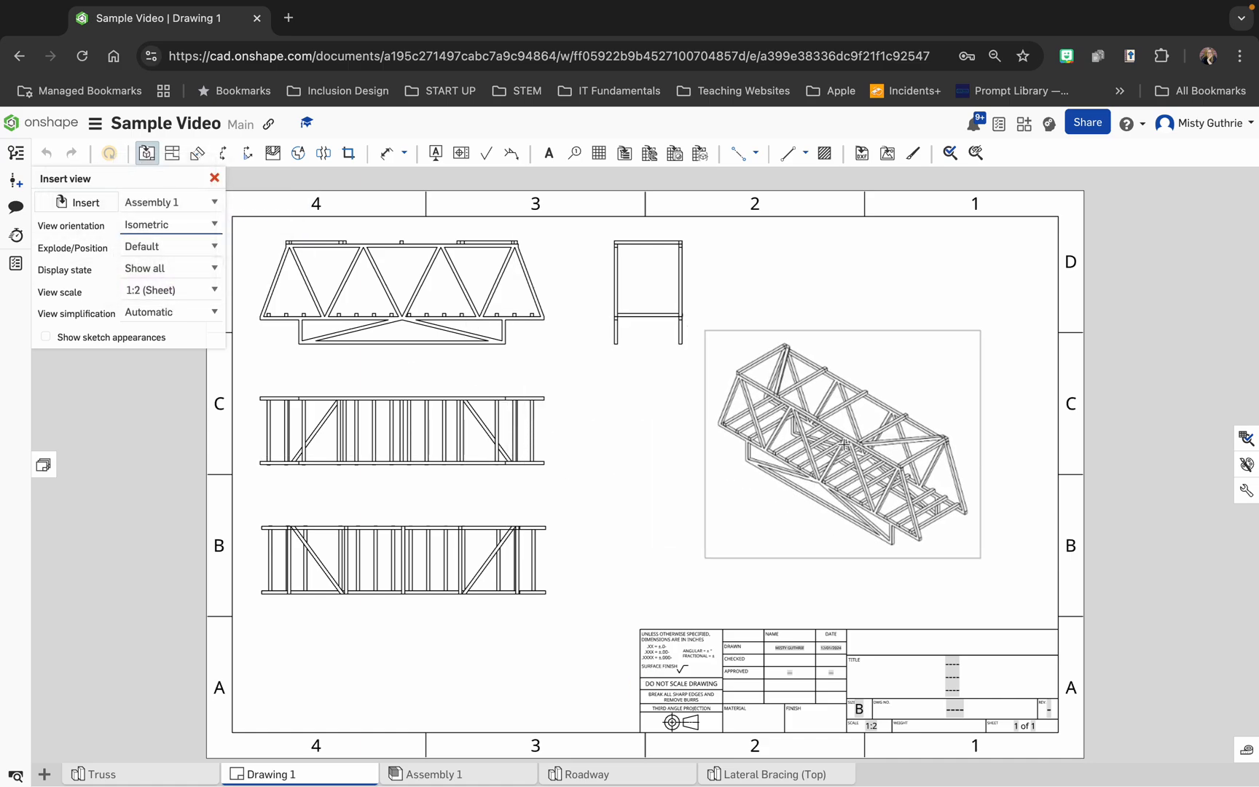
click(890, 459)
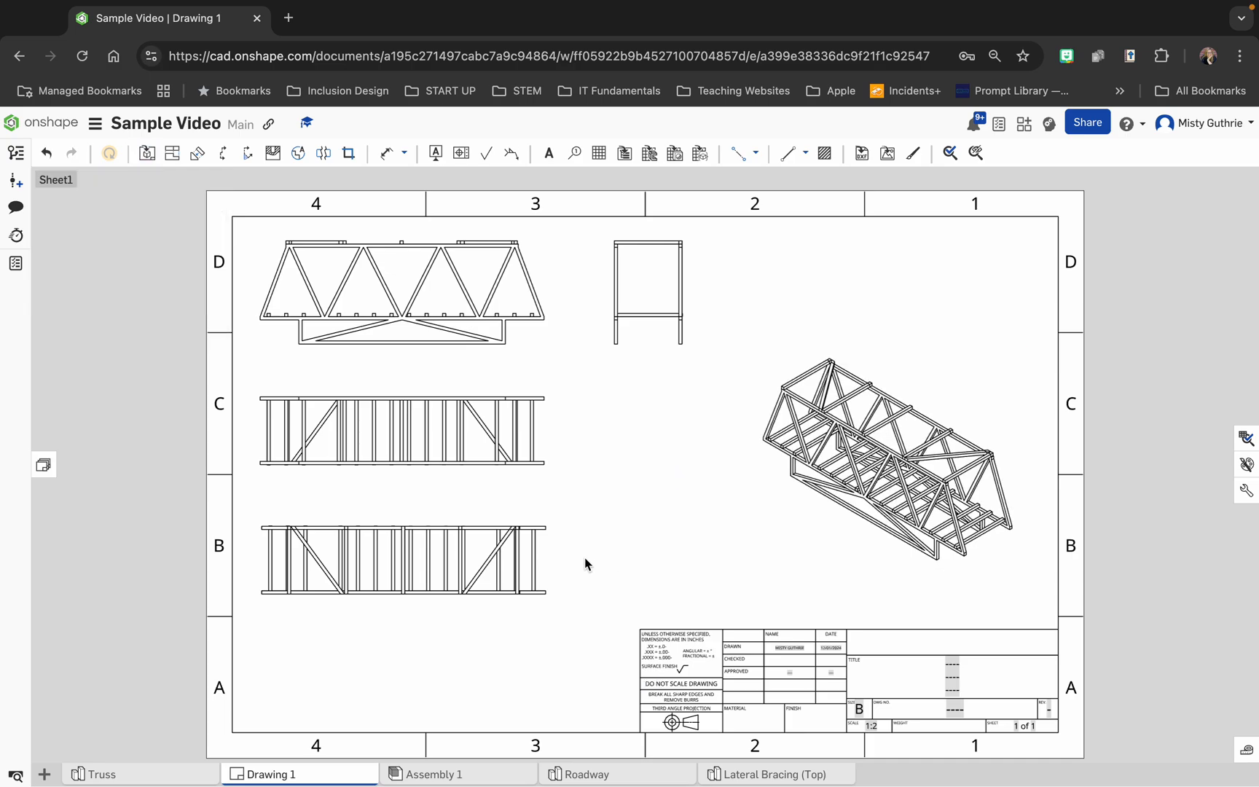
Move the end view above the isometric view and reposition the front view with its projected bottom view inside the sheet border
drag(628, 307, 804, 298)
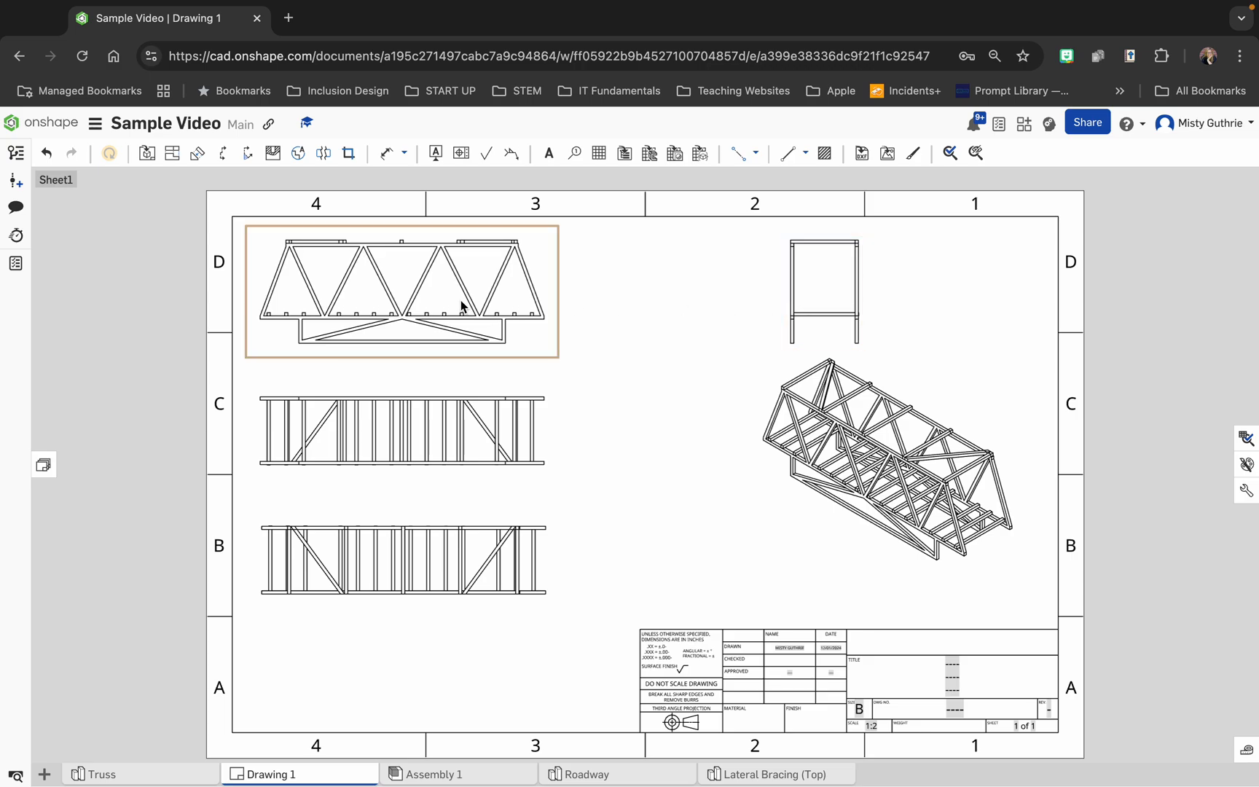
drag(455, 267, 546, 267)
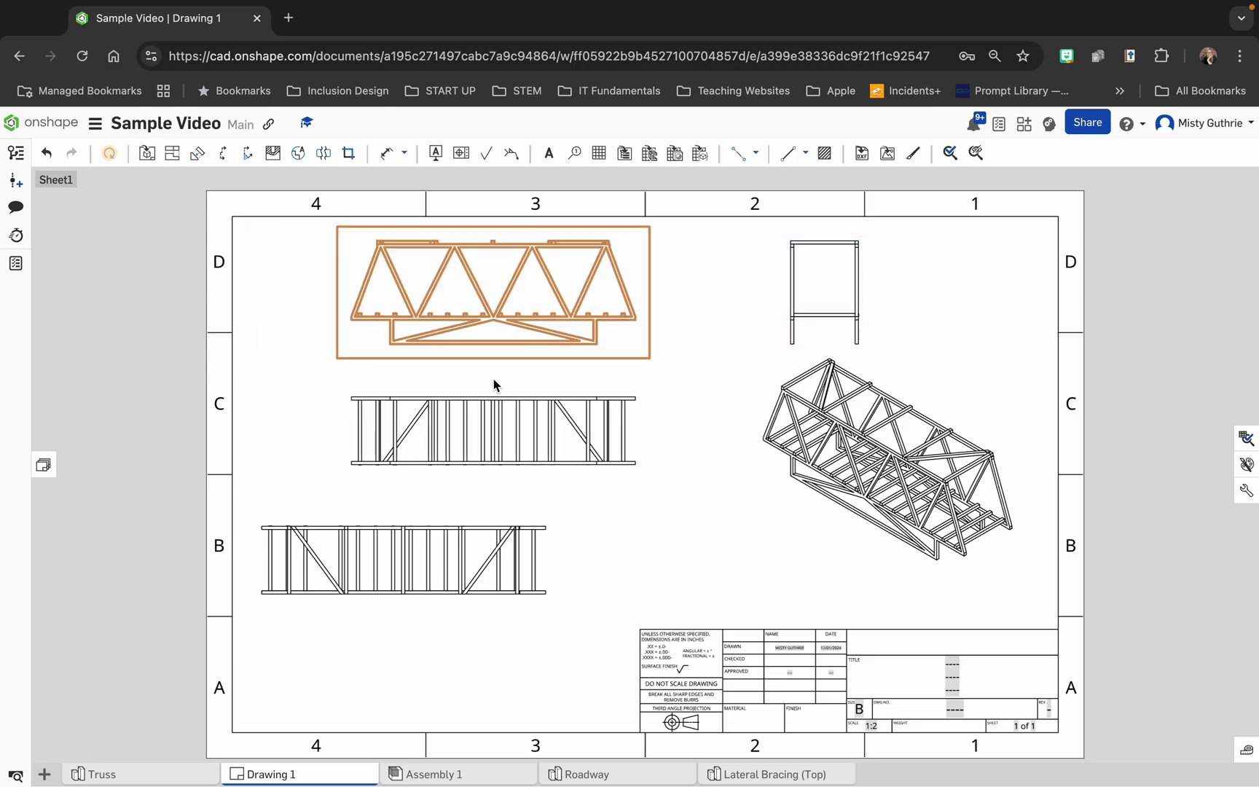
drag(440, 291, 359, 295)
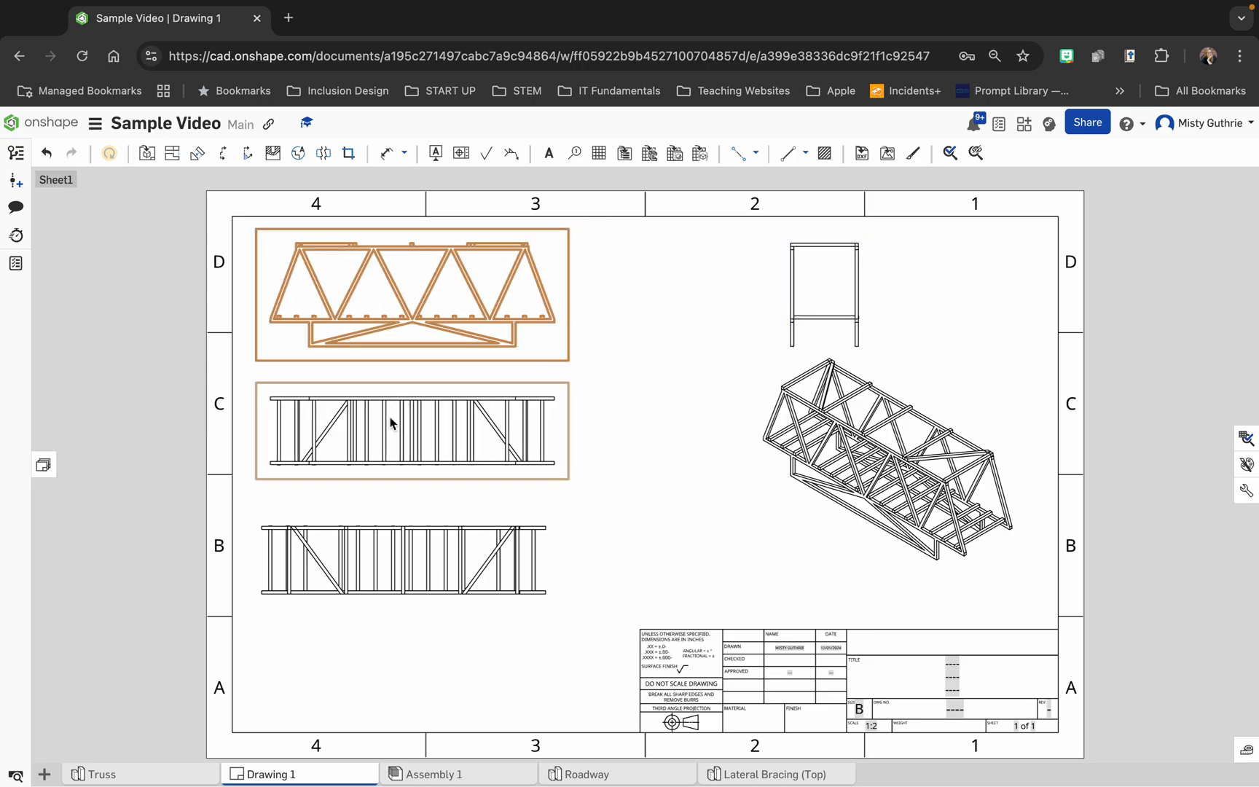
drag(389, 419, 411, 467)
click(435, 380)
drag(435, 379, 433, 321)
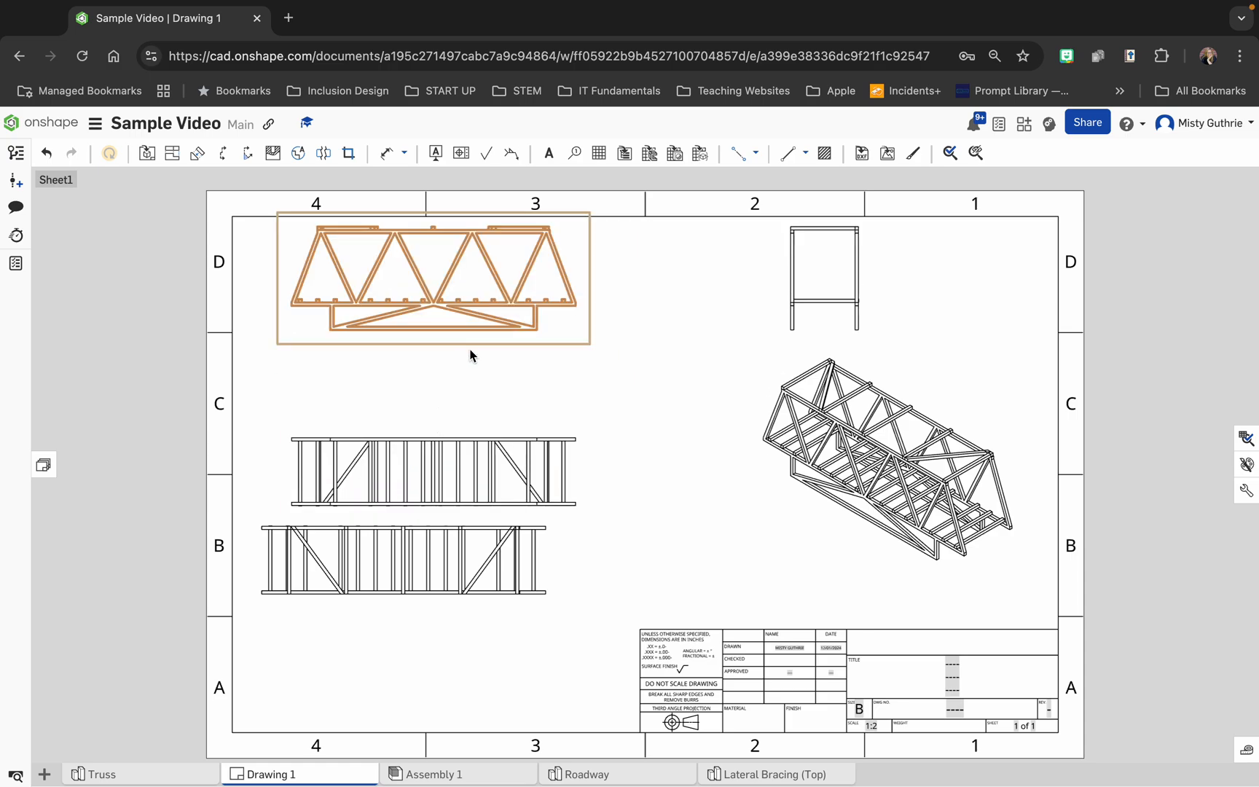
drag(469, 437, 469, 406)
click(666, 321)
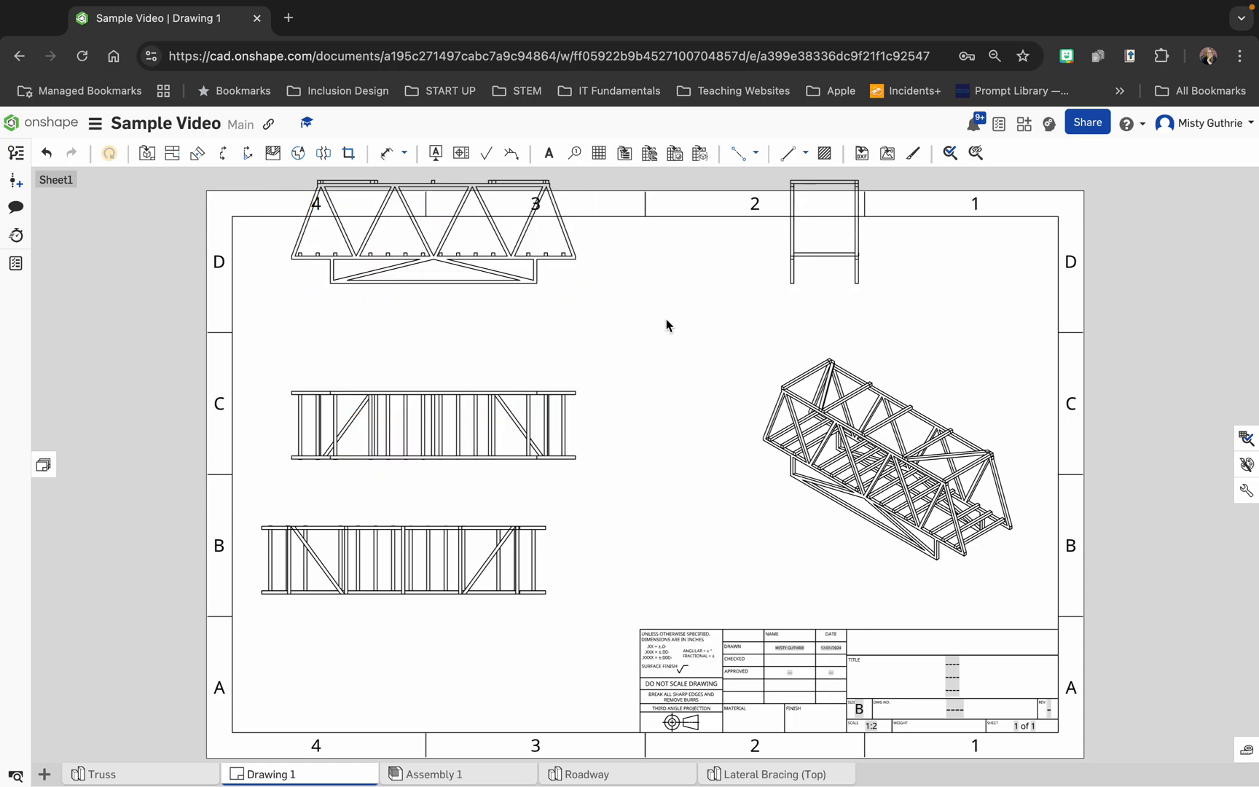
drag(554, 277, 550, 339)
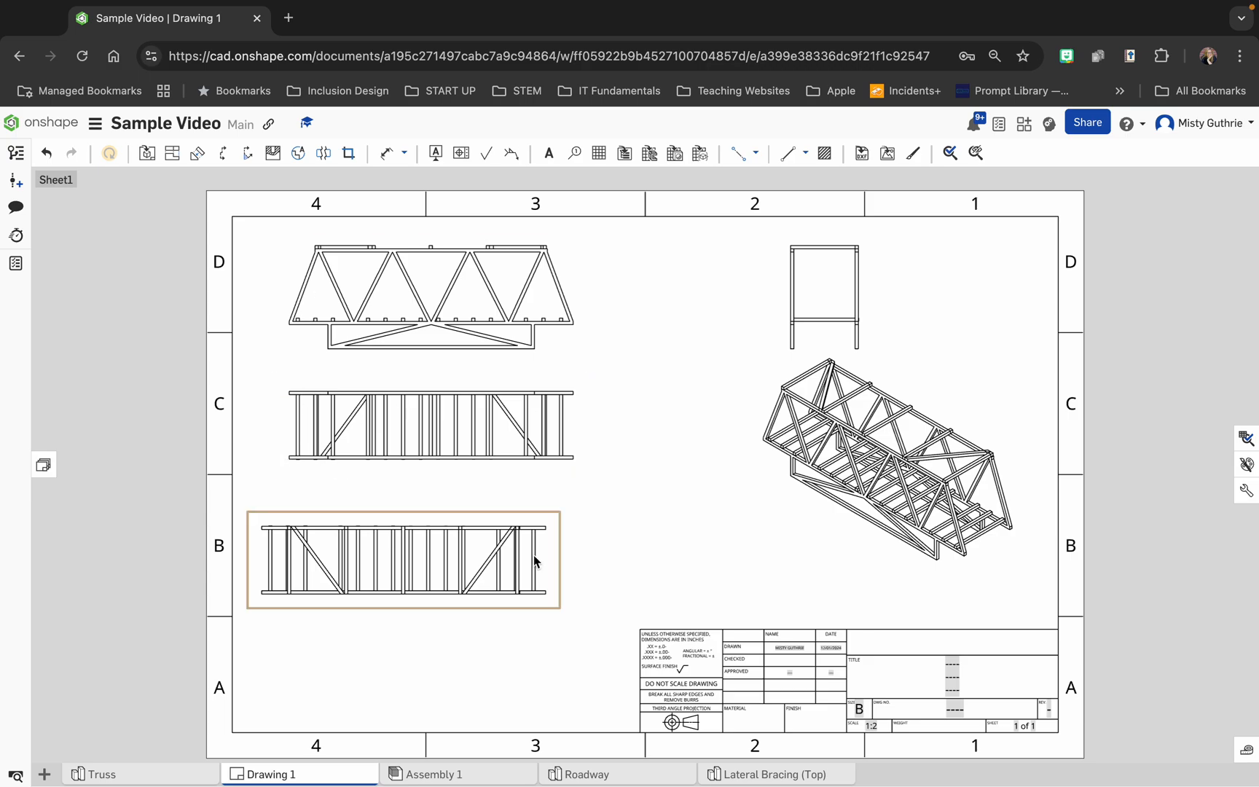
Even out the layout by aligning the top view under the front view, centring the isometric under the end view, and lowering the bottom view
mouse_move(491, 577)
mouse_down()
mouse_move(590, 568)
mouse_move(522, 596)
mouse_move(532, 653)
mouse_move(512, 625)
mouse_move(514, 586)
mouse_move(525, 624)
mouse_up()
drag(931, 447, 887, 479)
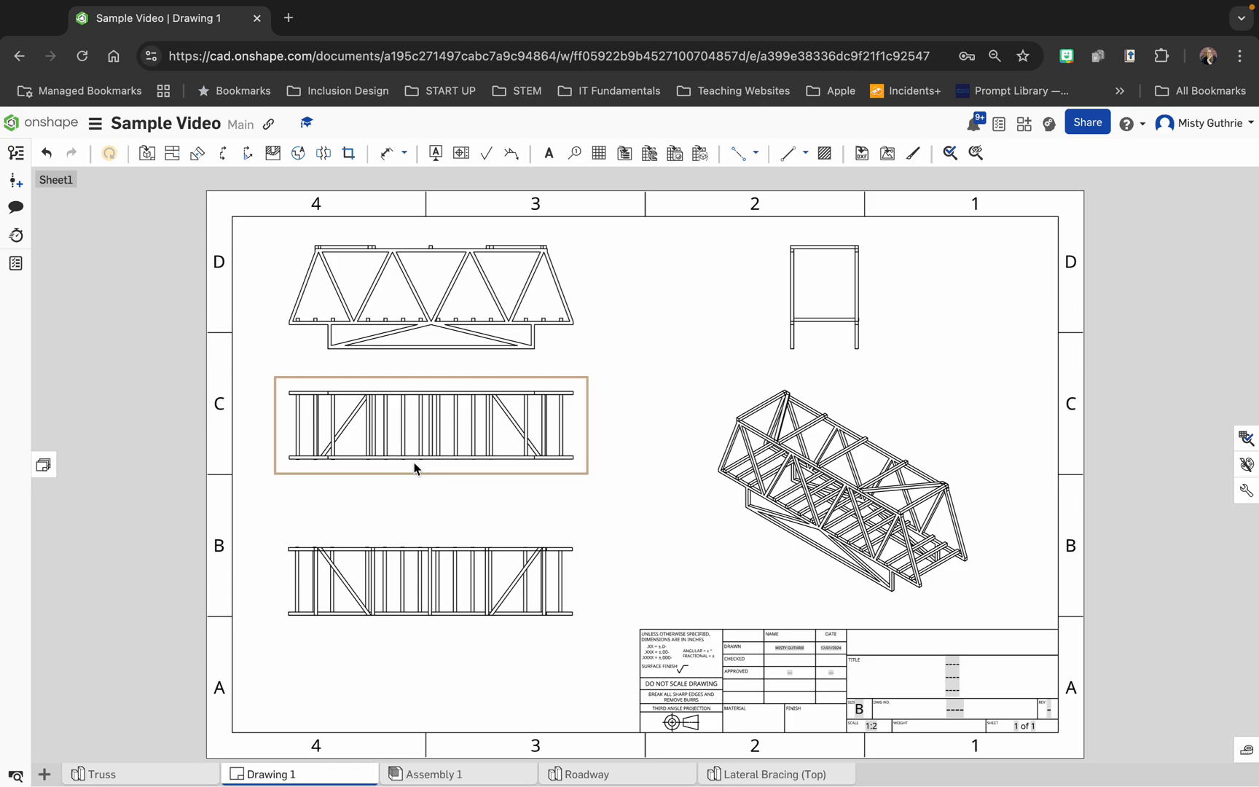
drag(415, 465, 425, 483)
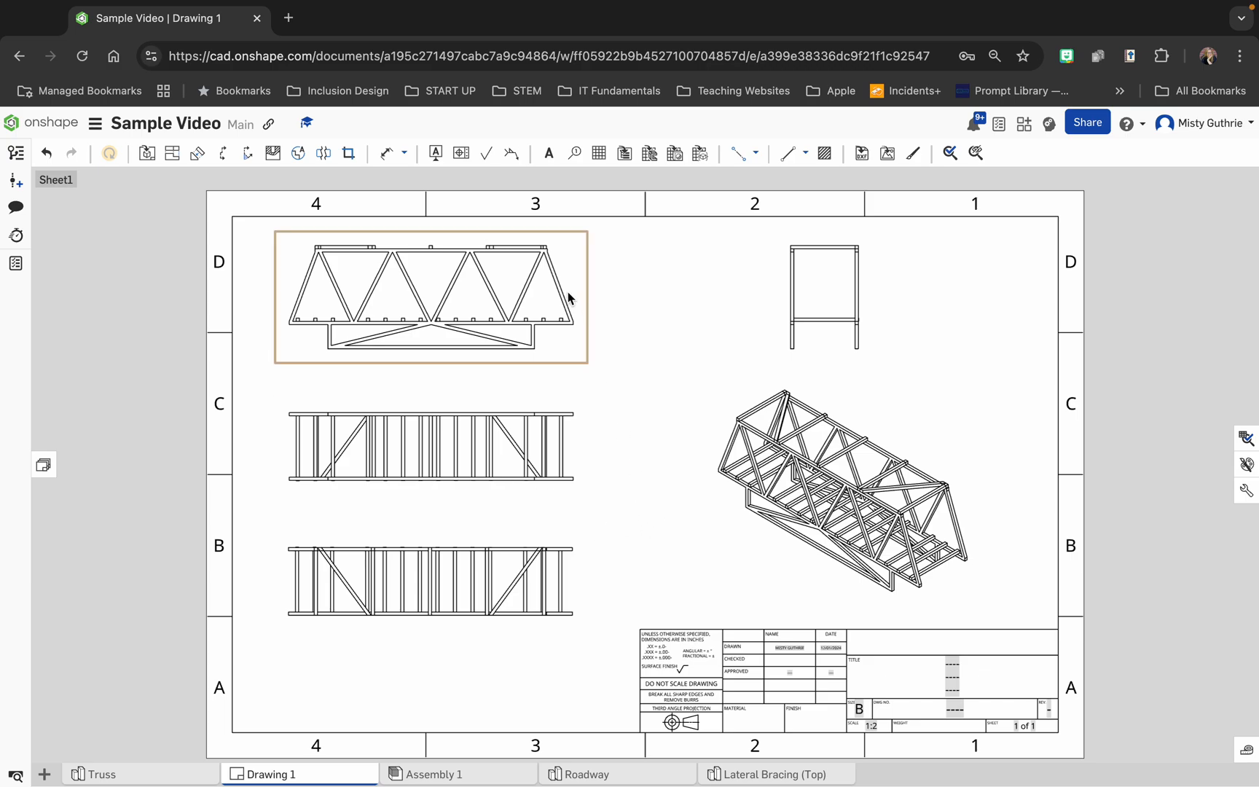
Try to dimension the end view's overall height from its top edge, then delete the misplaced dimension
click(386, 156)
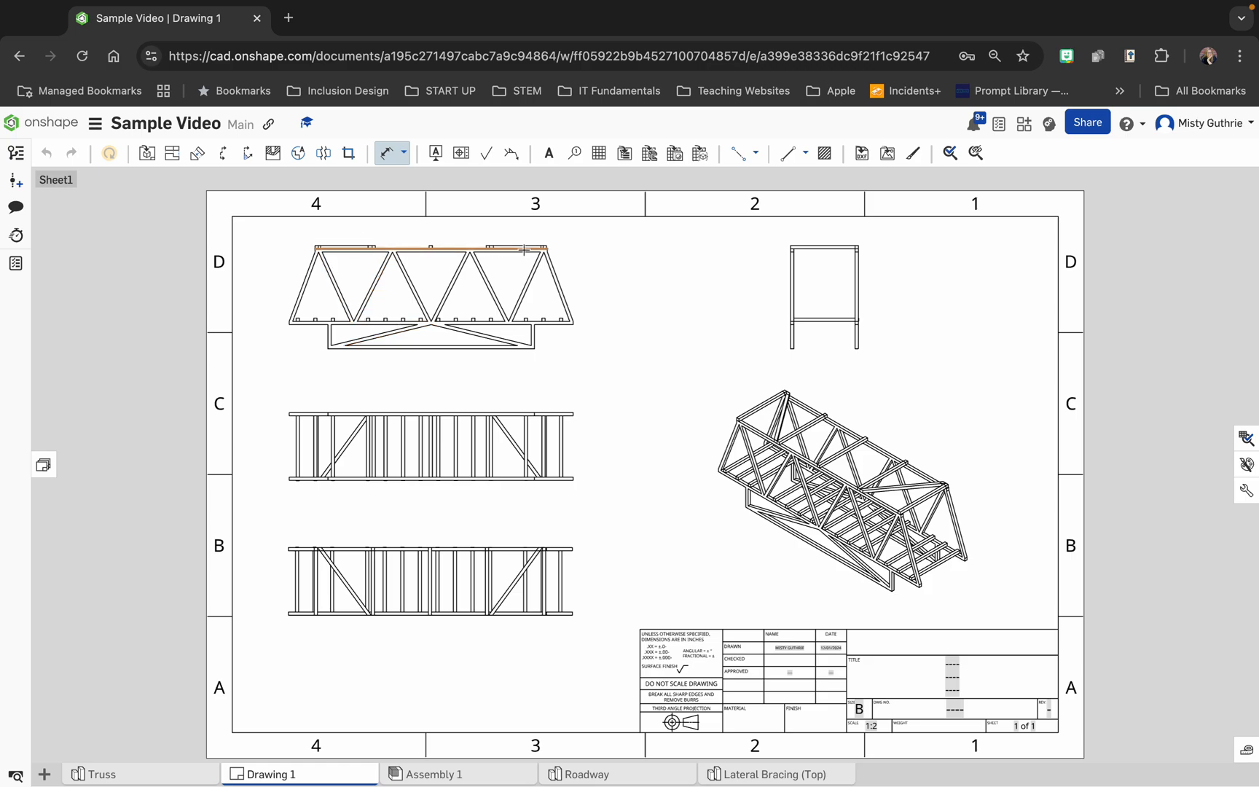
scroll(543, 247, up, 2)
scroll(544, 245, up, 3)
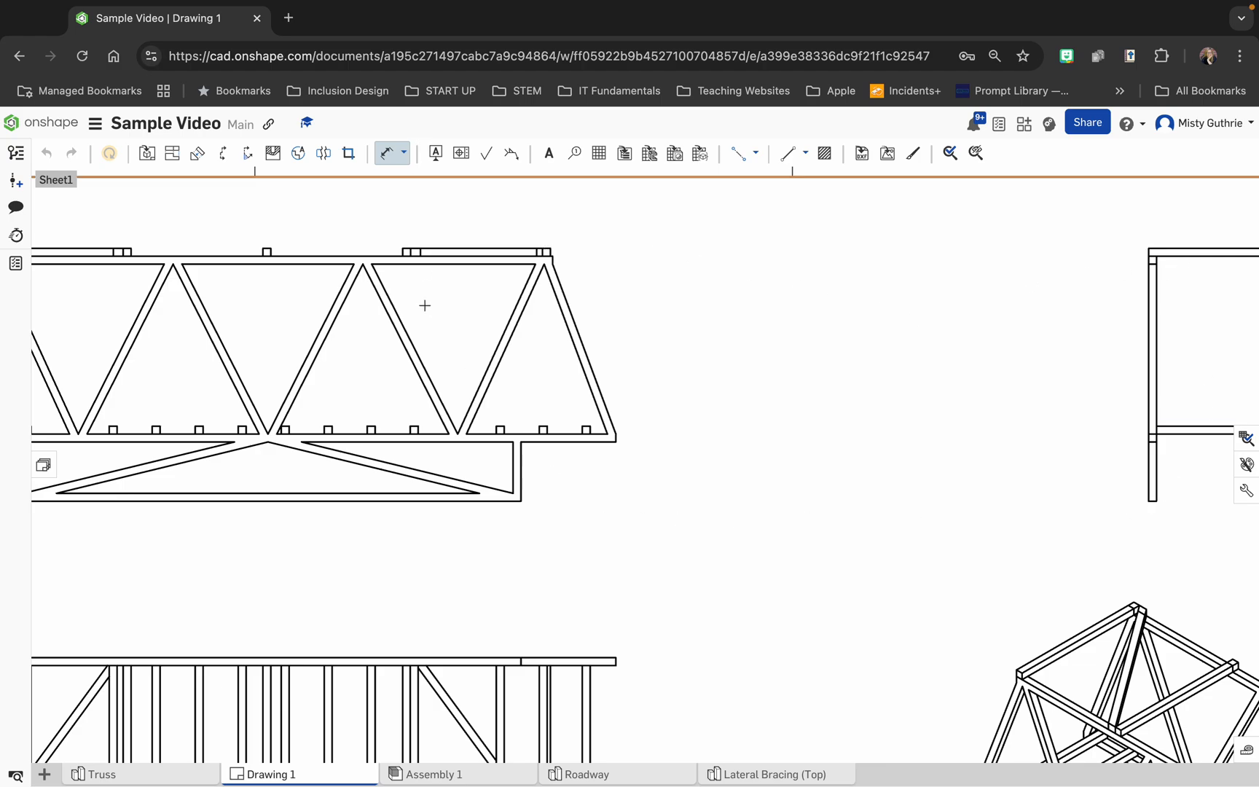
scroll(723, 640, down, 3)
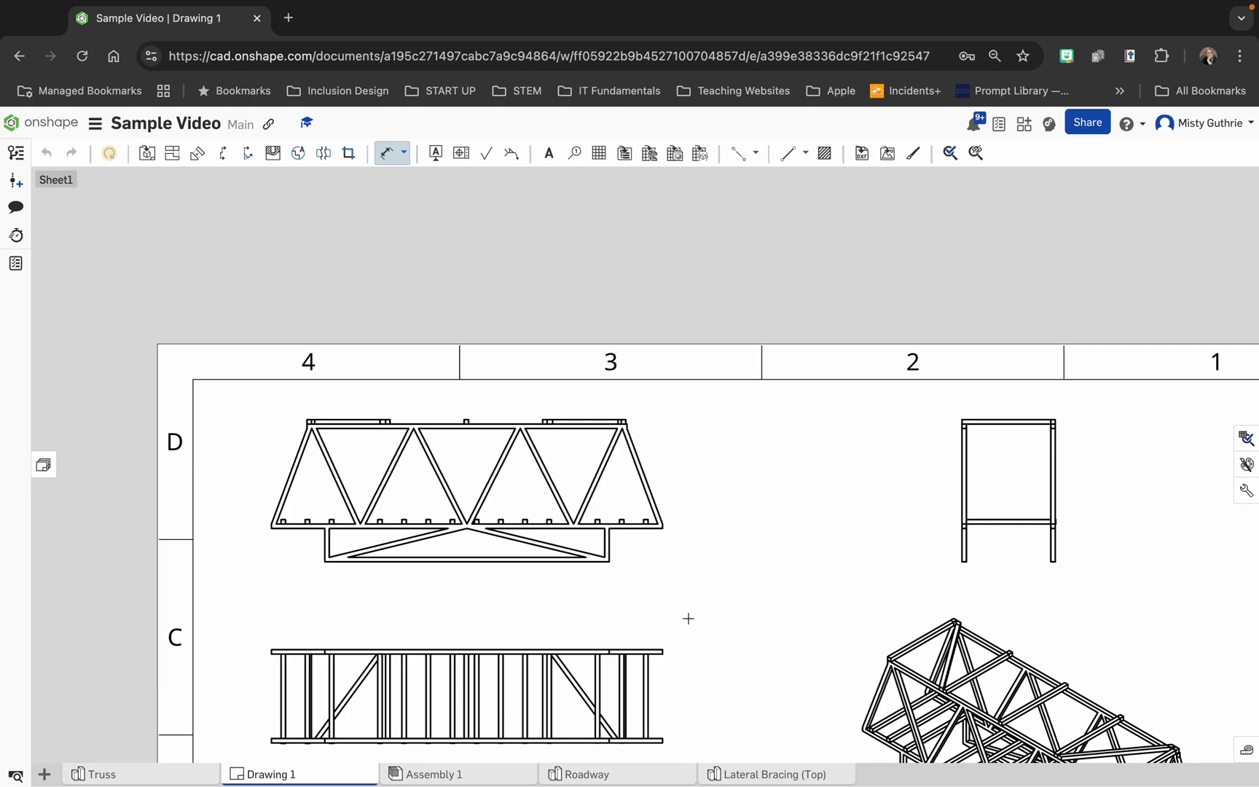
scroll(688, 618, down, 3)
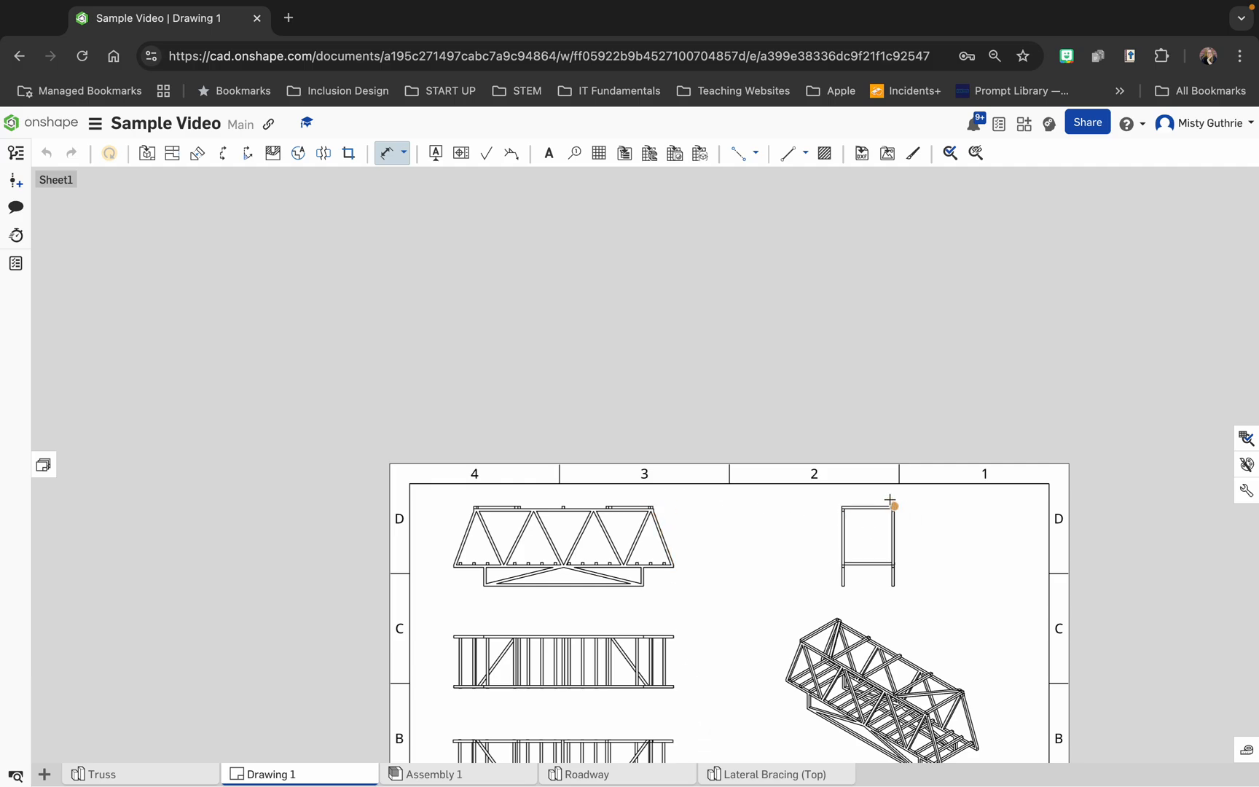
scroll(890, 500, up, 3)
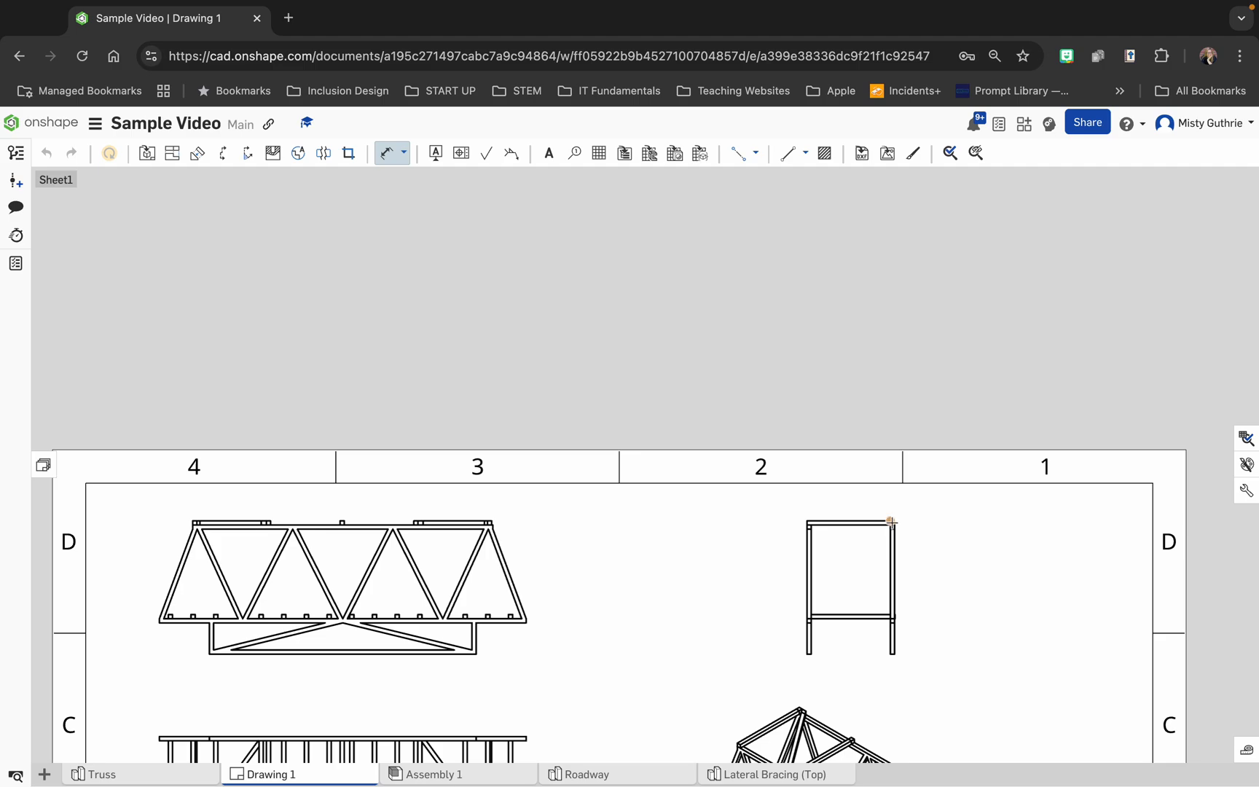
scroll(890, 522, down, 3)
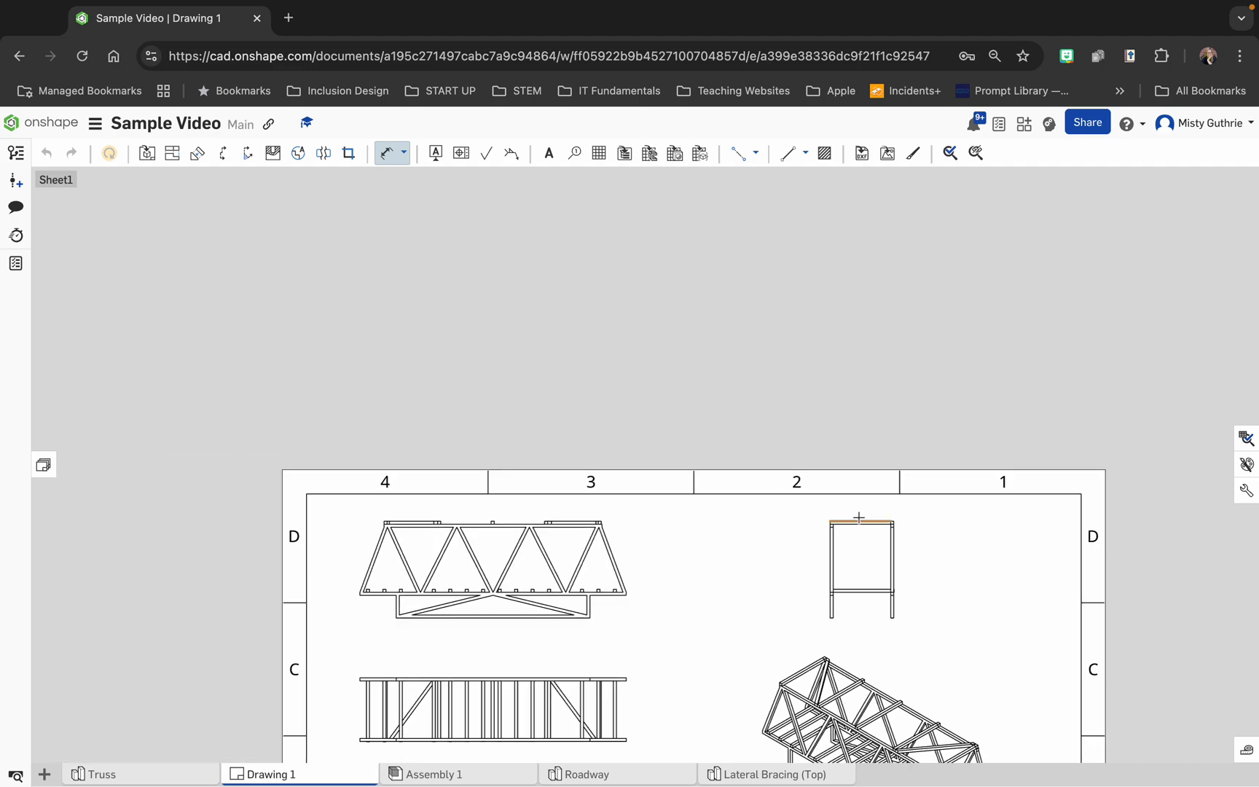
click(860, 518)
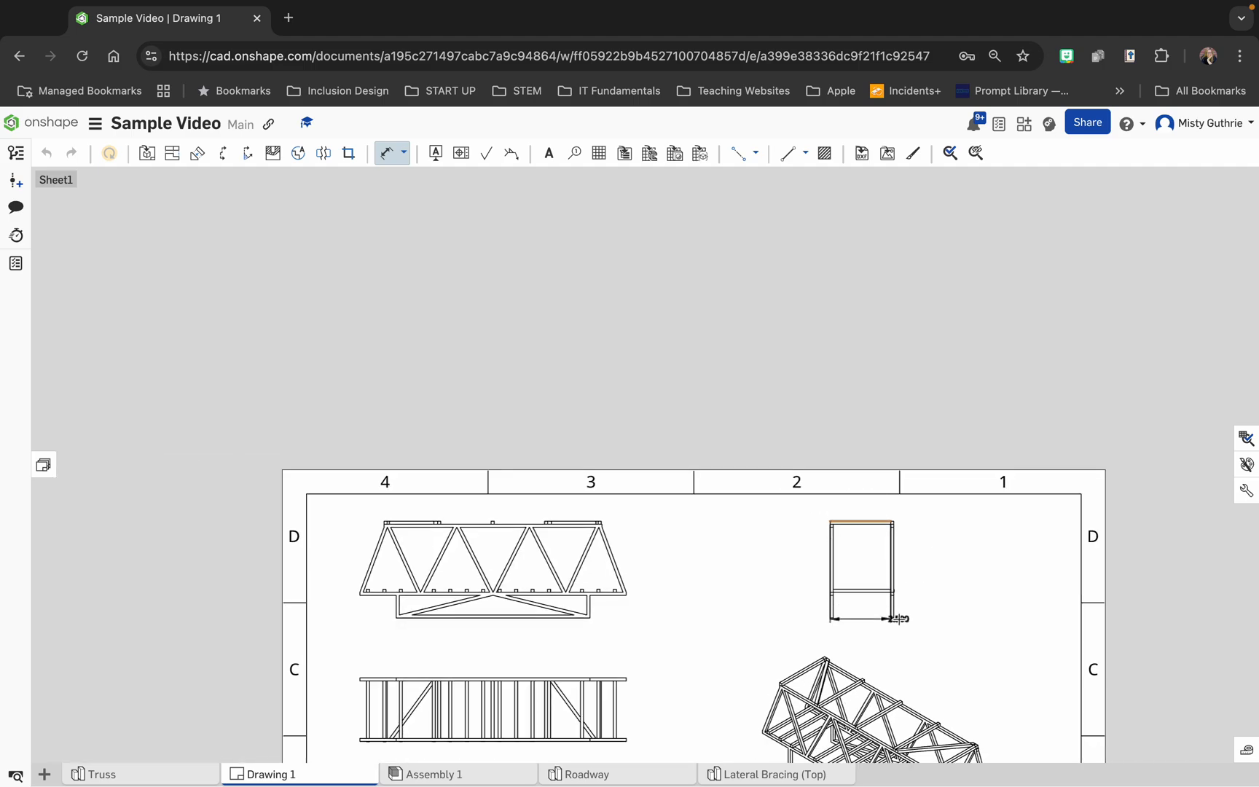
scroll(895, 620, up, 3)
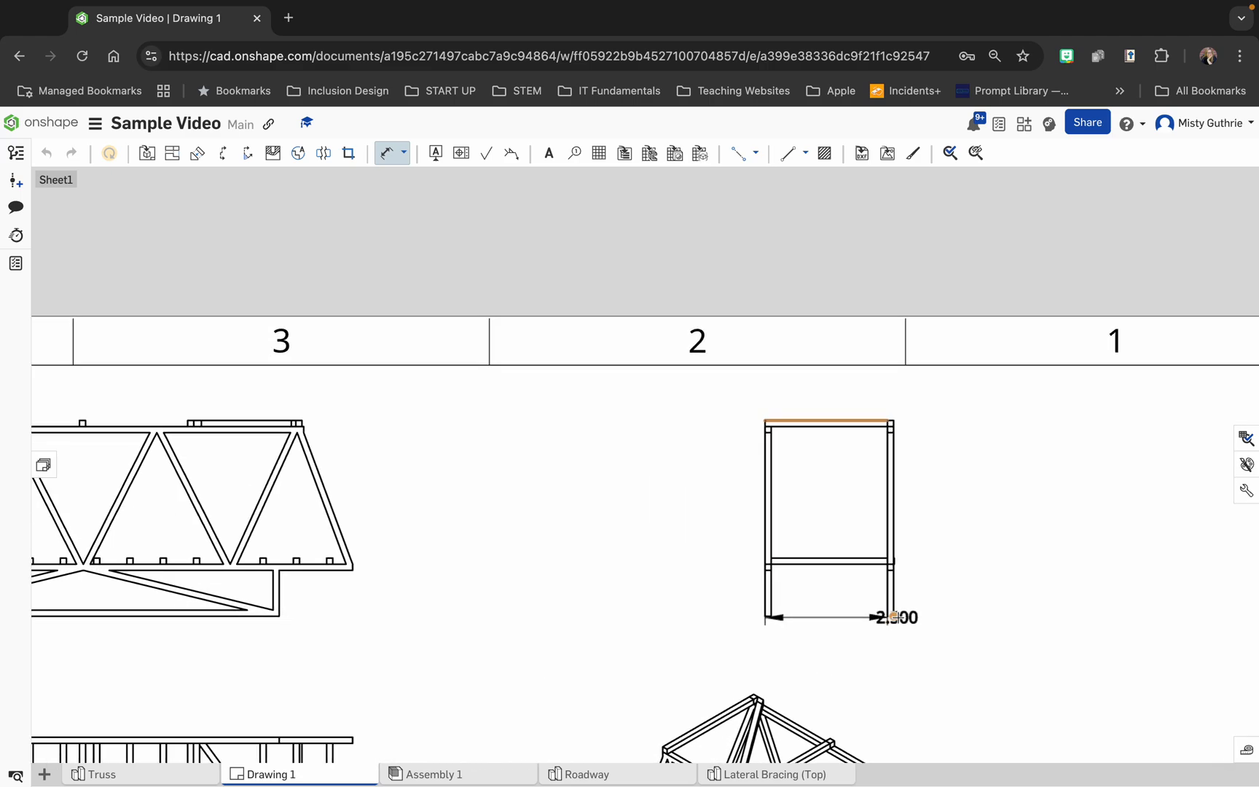
click(896, 617)
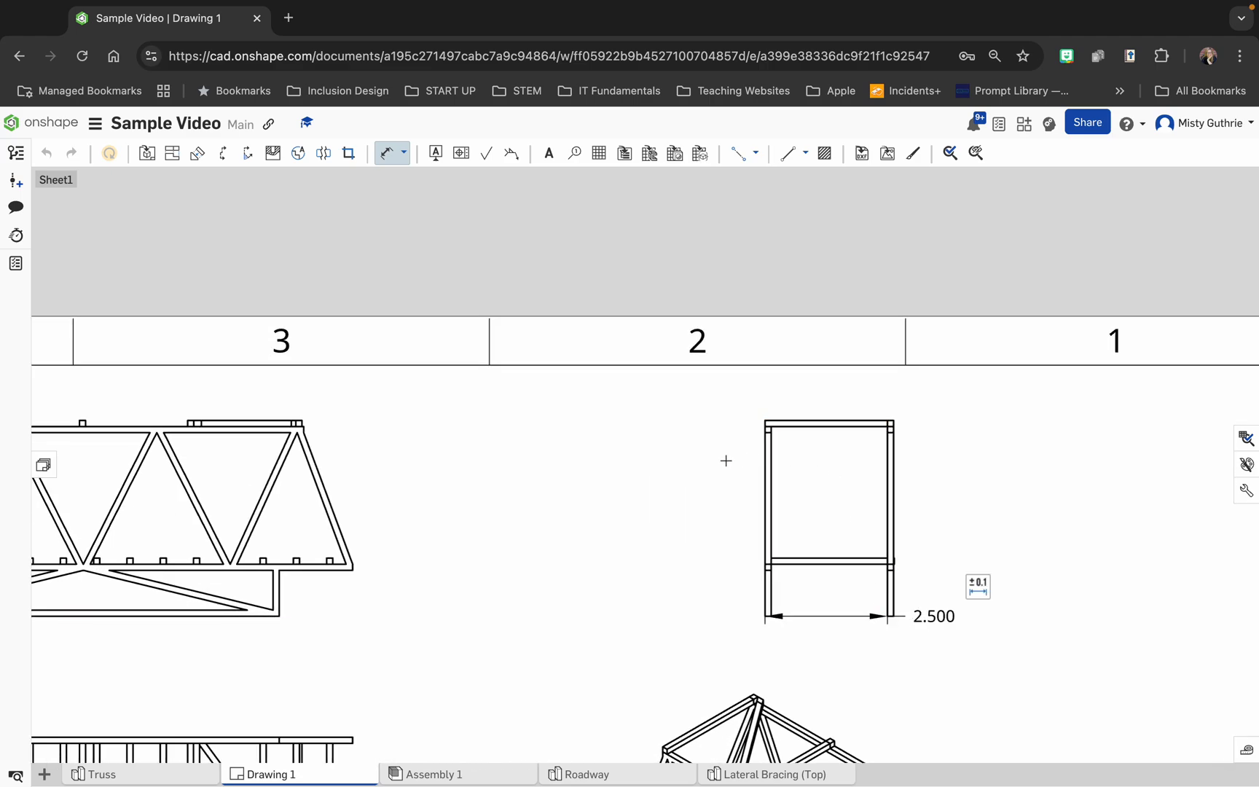
key(Escape)
click(849, 617)
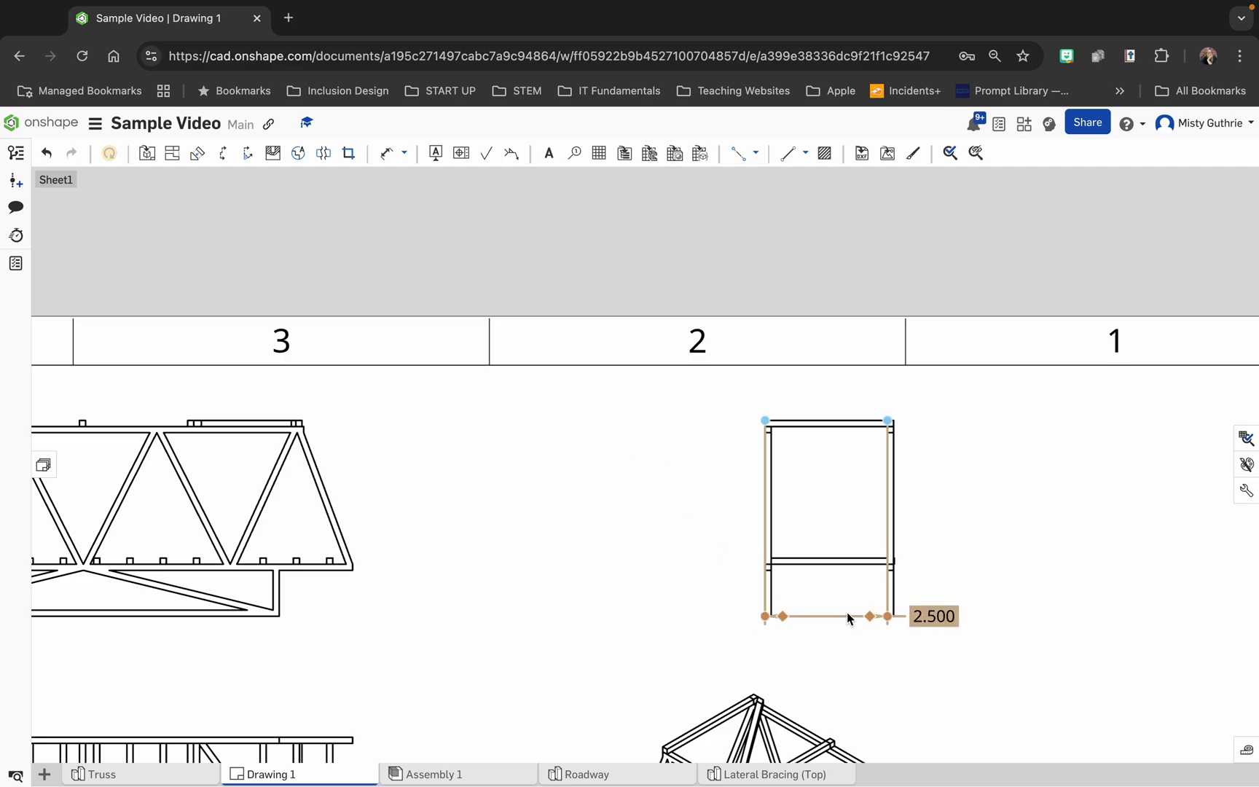
key(Delete)
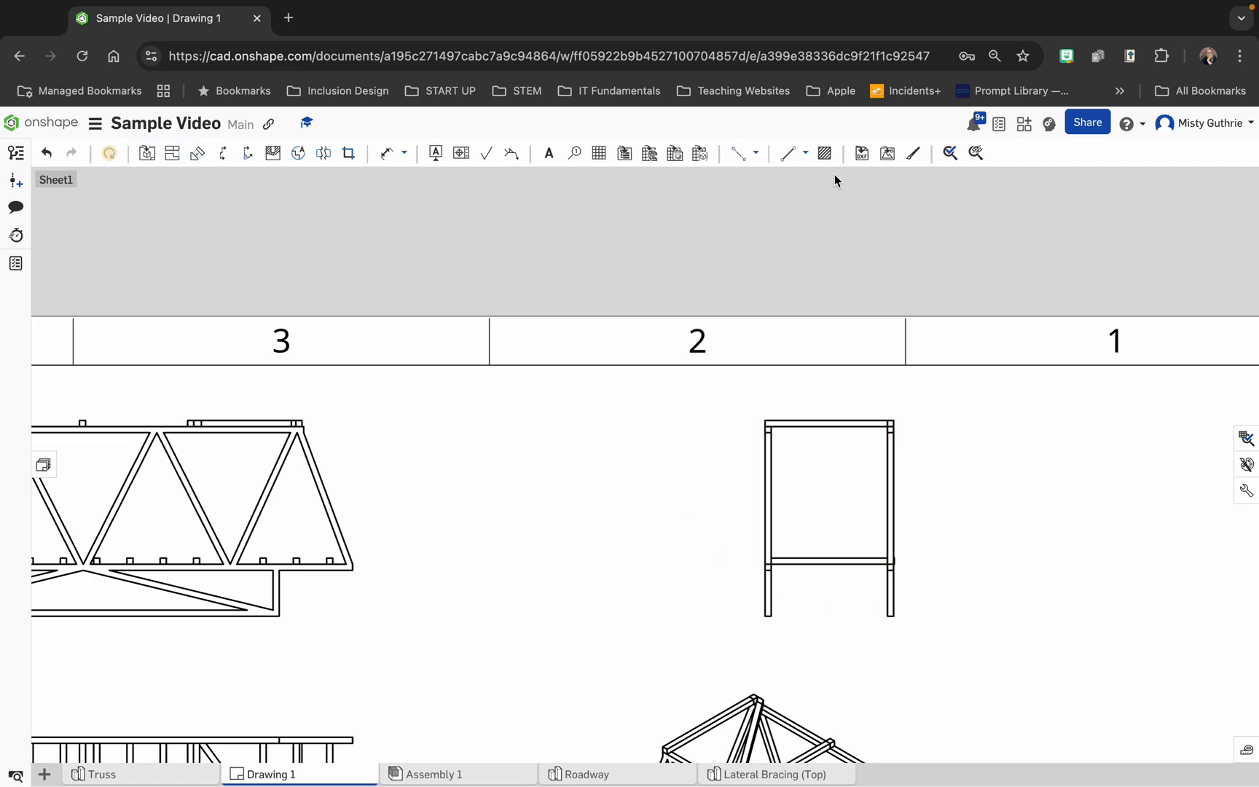
Dimension the end view's overall height from its top edge to the foot of the leg, placing it beside the view
click(387, 153)
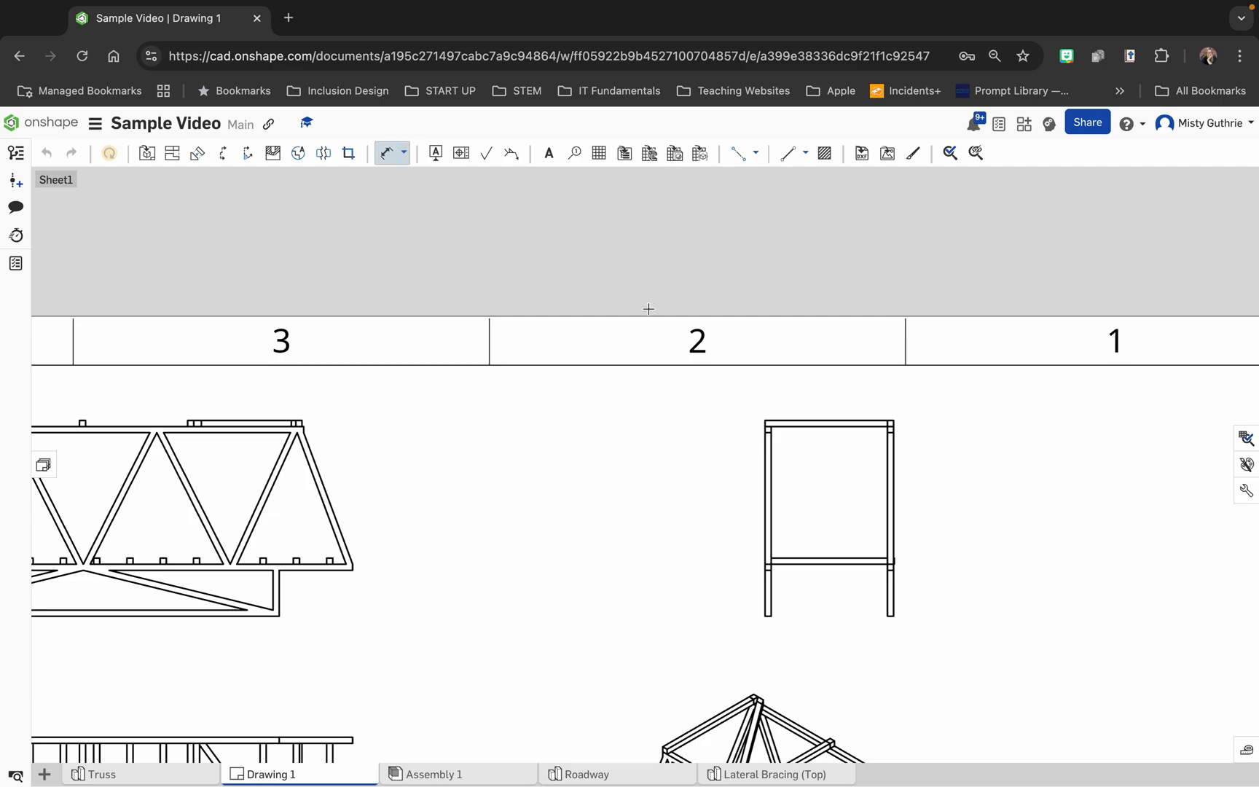
click(853, 418)
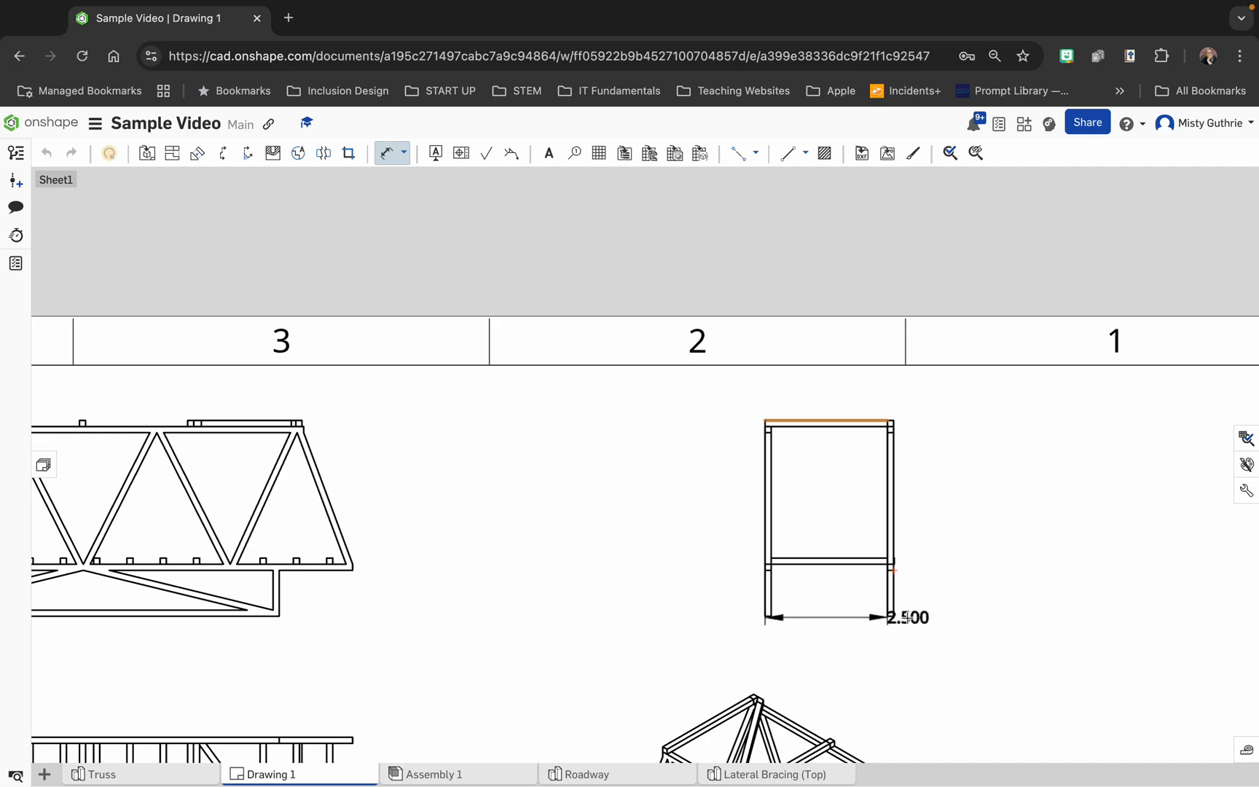
click(893, 616)
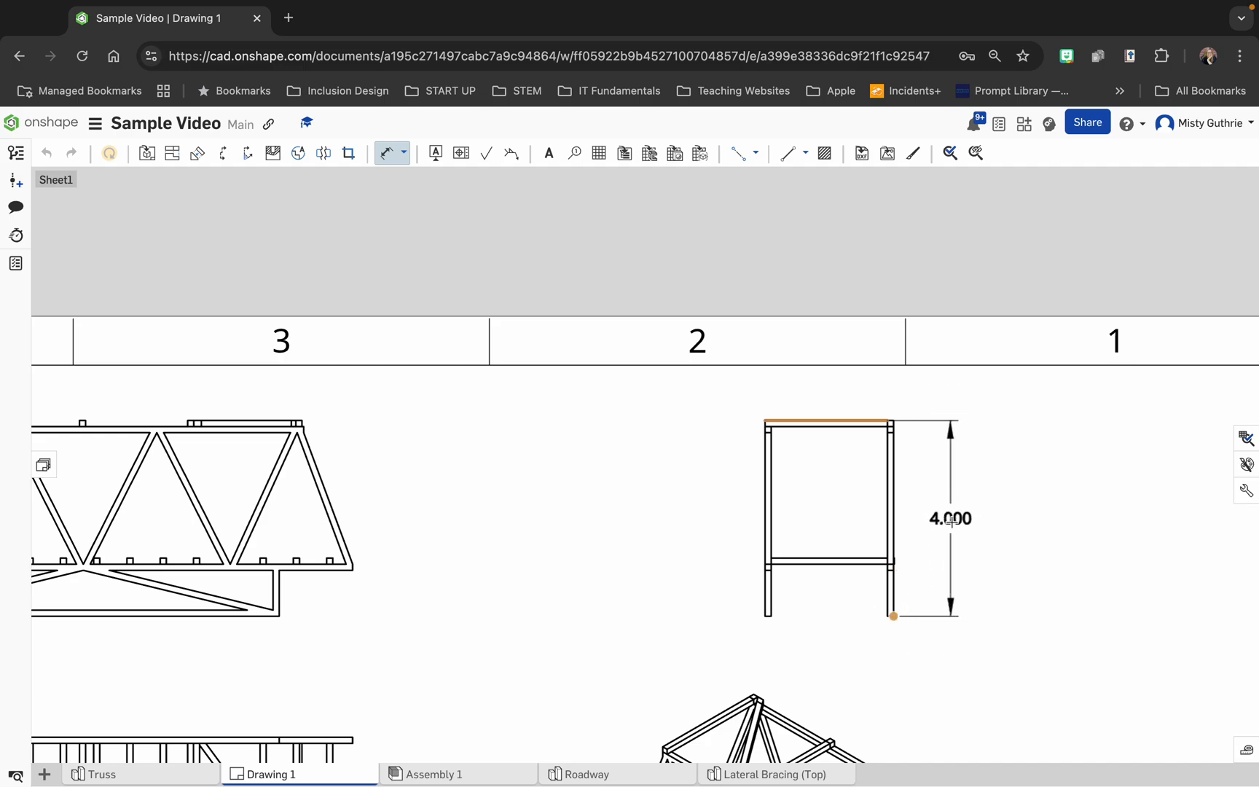
click(950, 520)
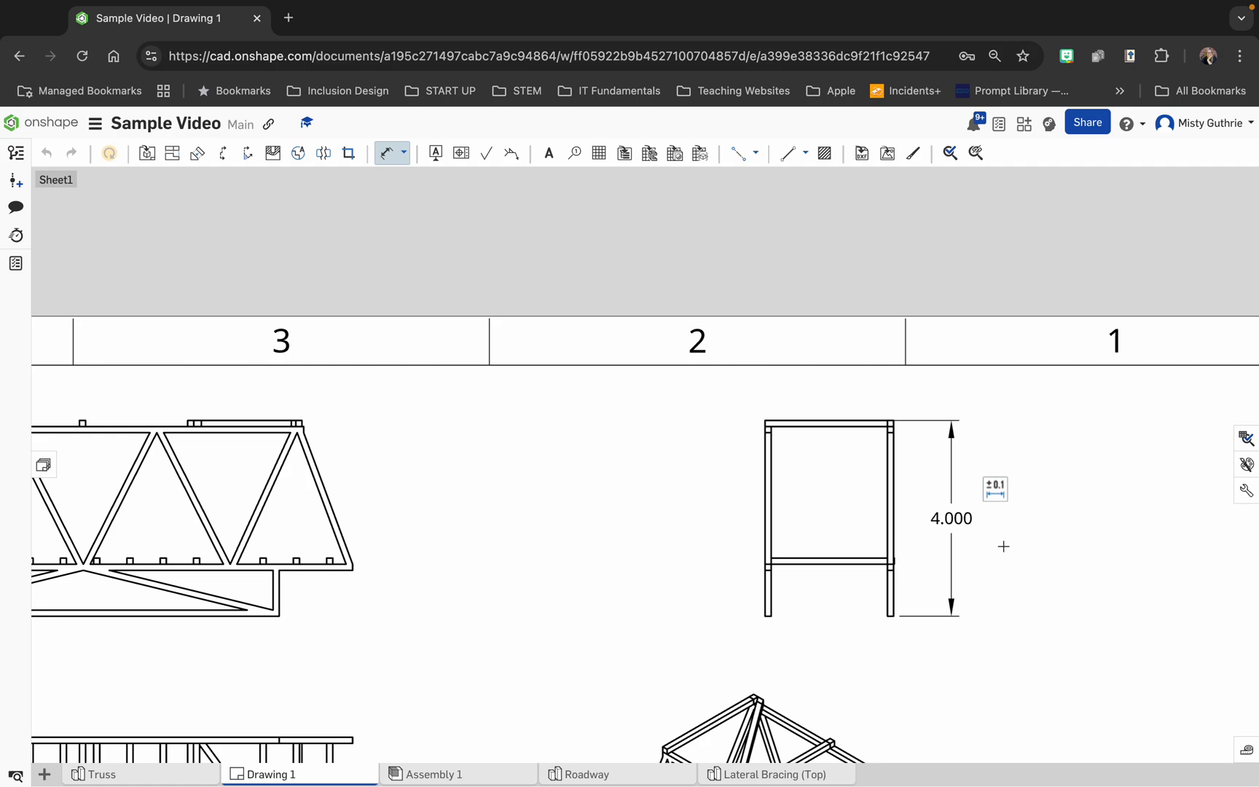
Examine the formatting options of the end view's height dimension
click(995, 494)
key(Escape)
click(992, 489)
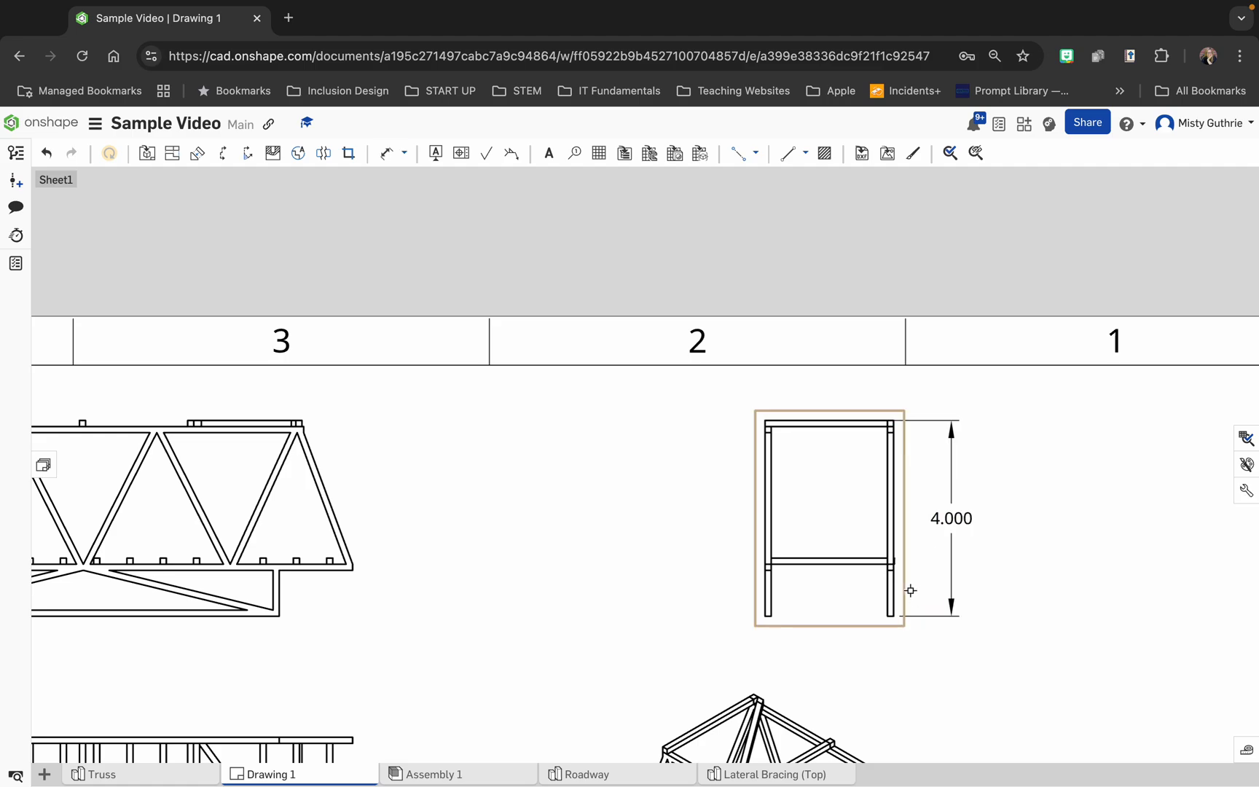
key(Escape)
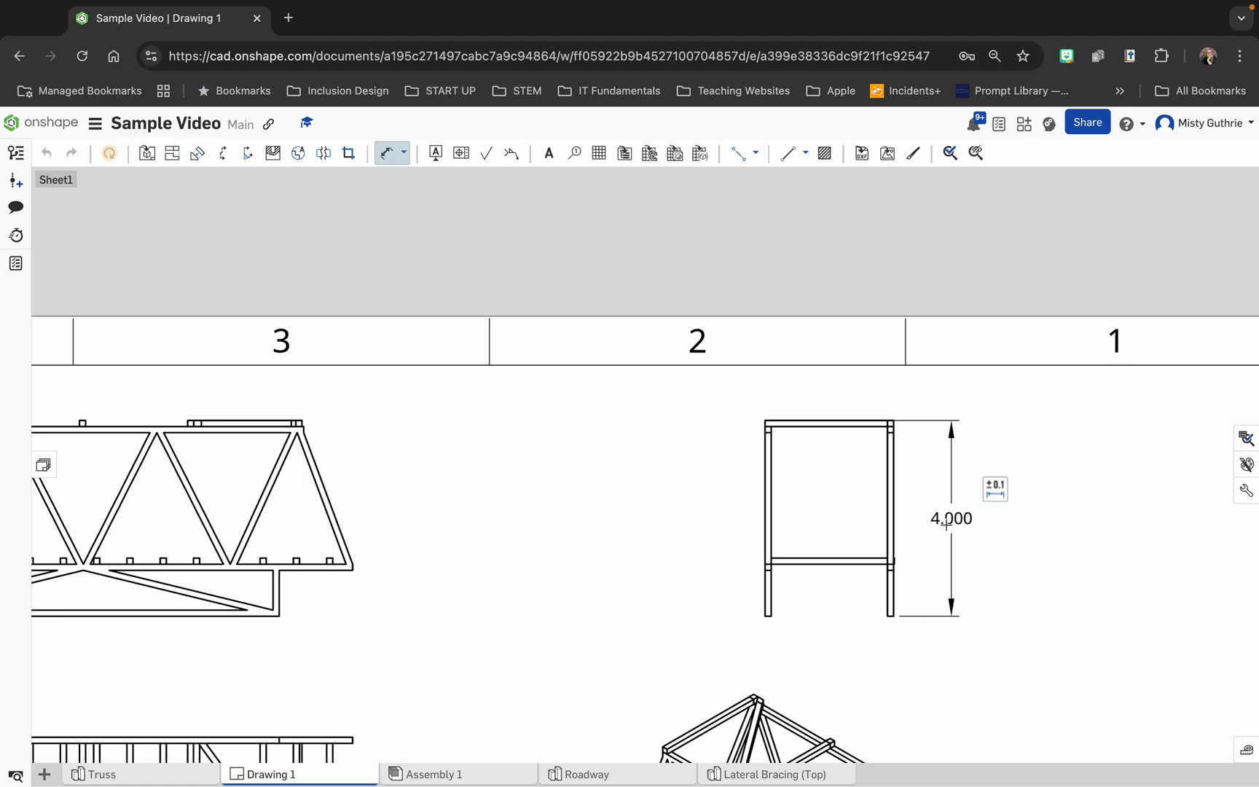
click(996, 490)
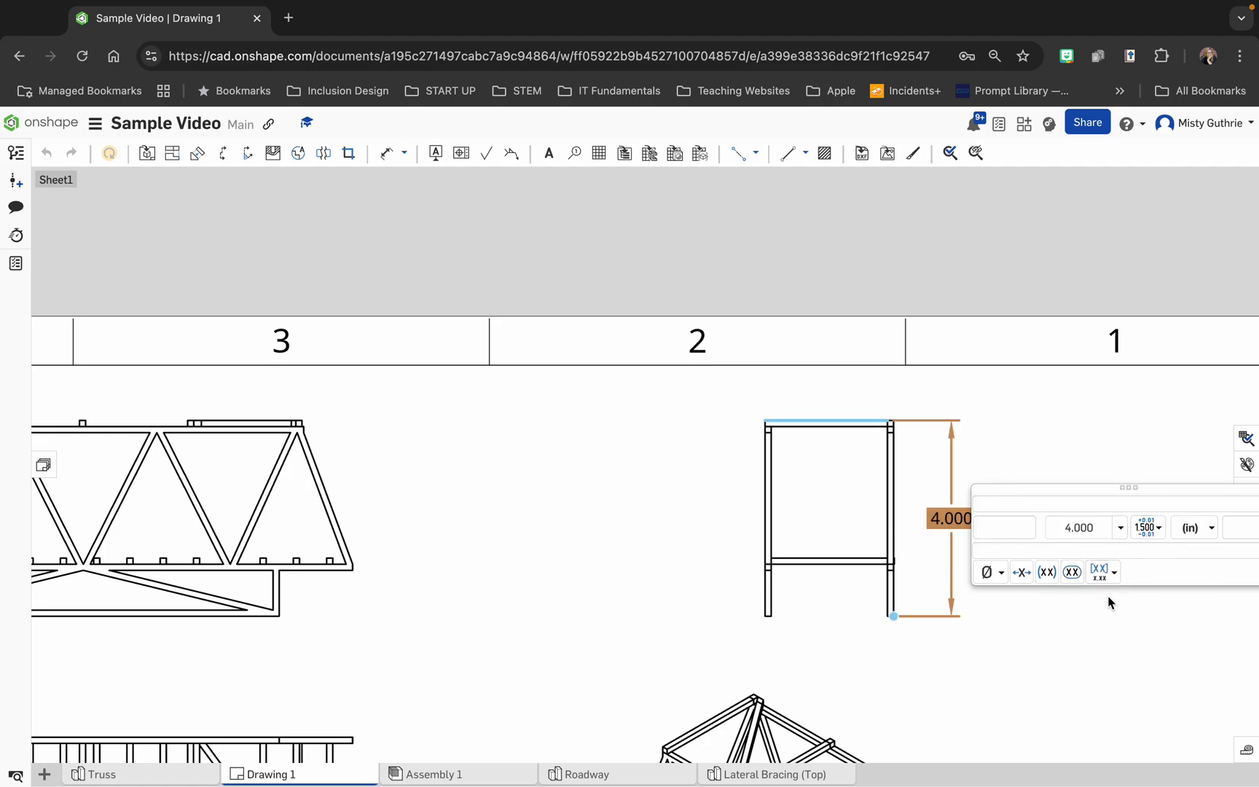
click(1038, 617)
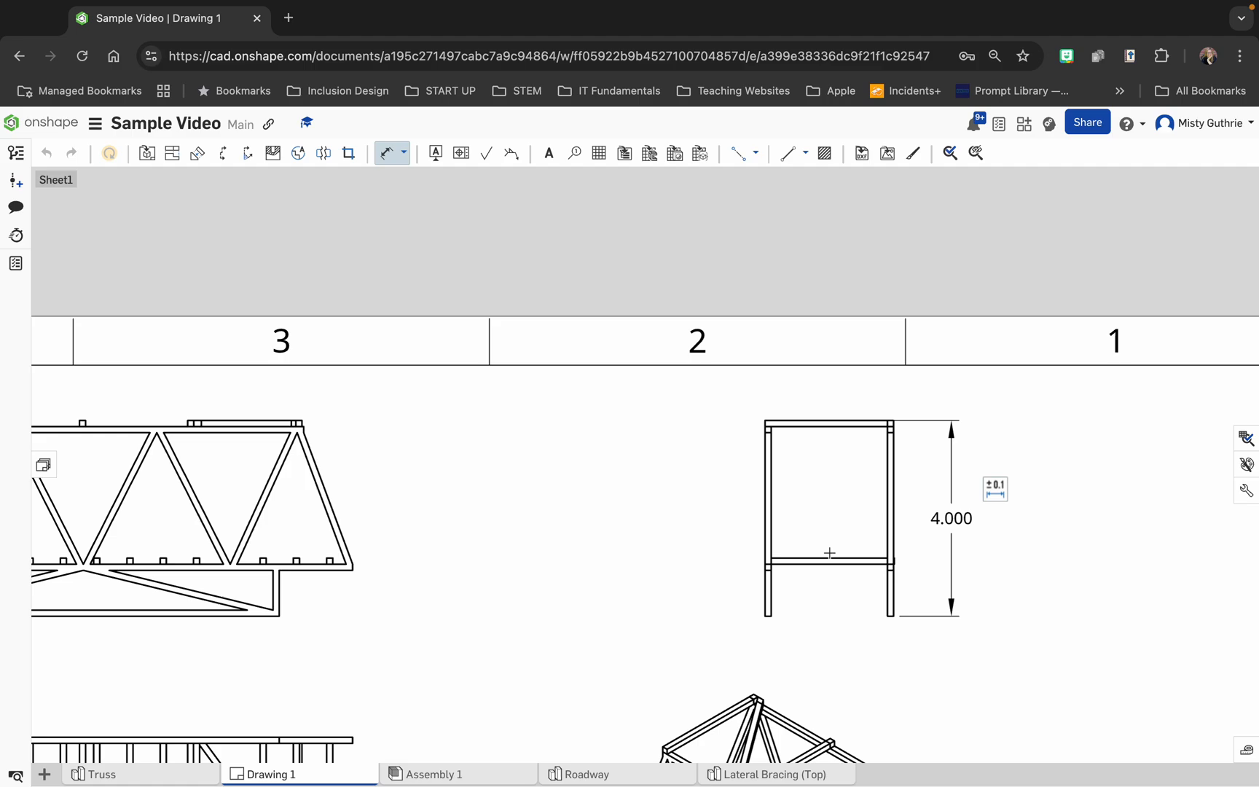
Dimension the end view's inner width between the inside edges of its uprights, placing the value inside the frame
scroll(829, 558, down, 3)
scroll(830, 563, down, 3)
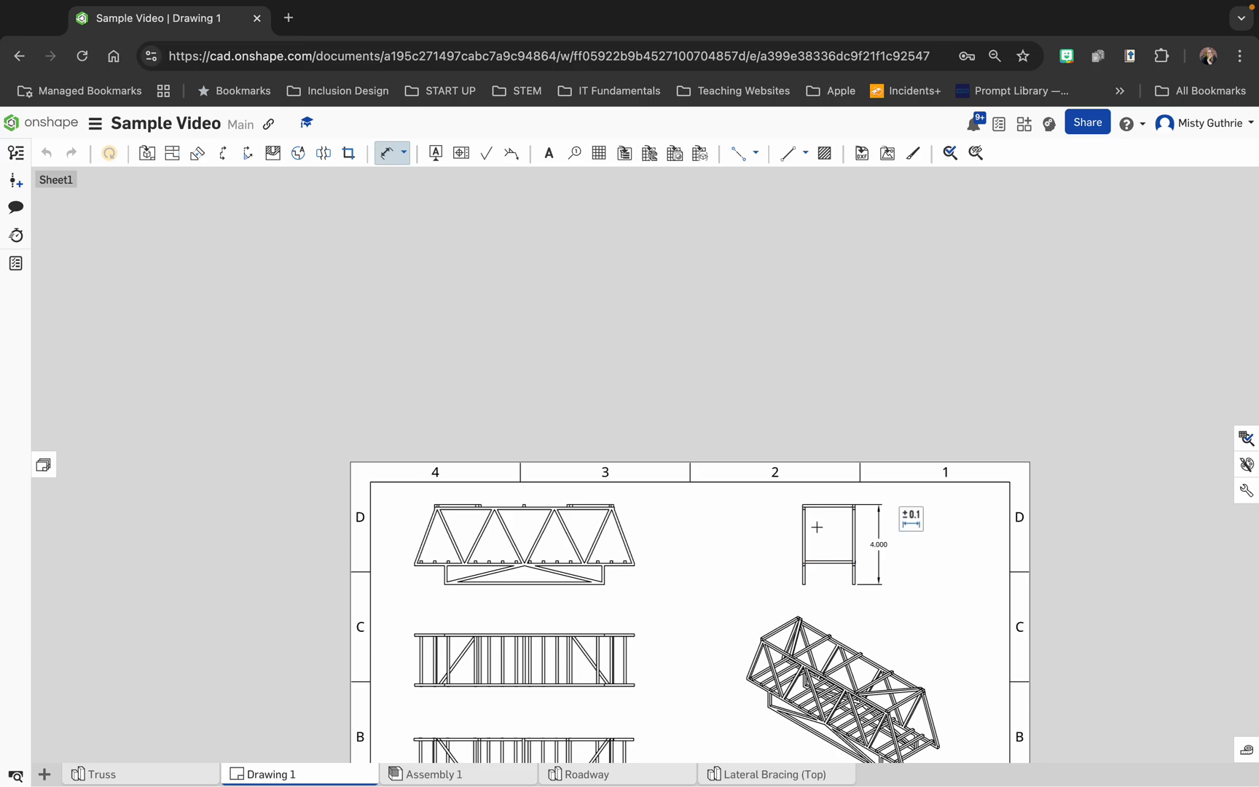
click(806, 530)
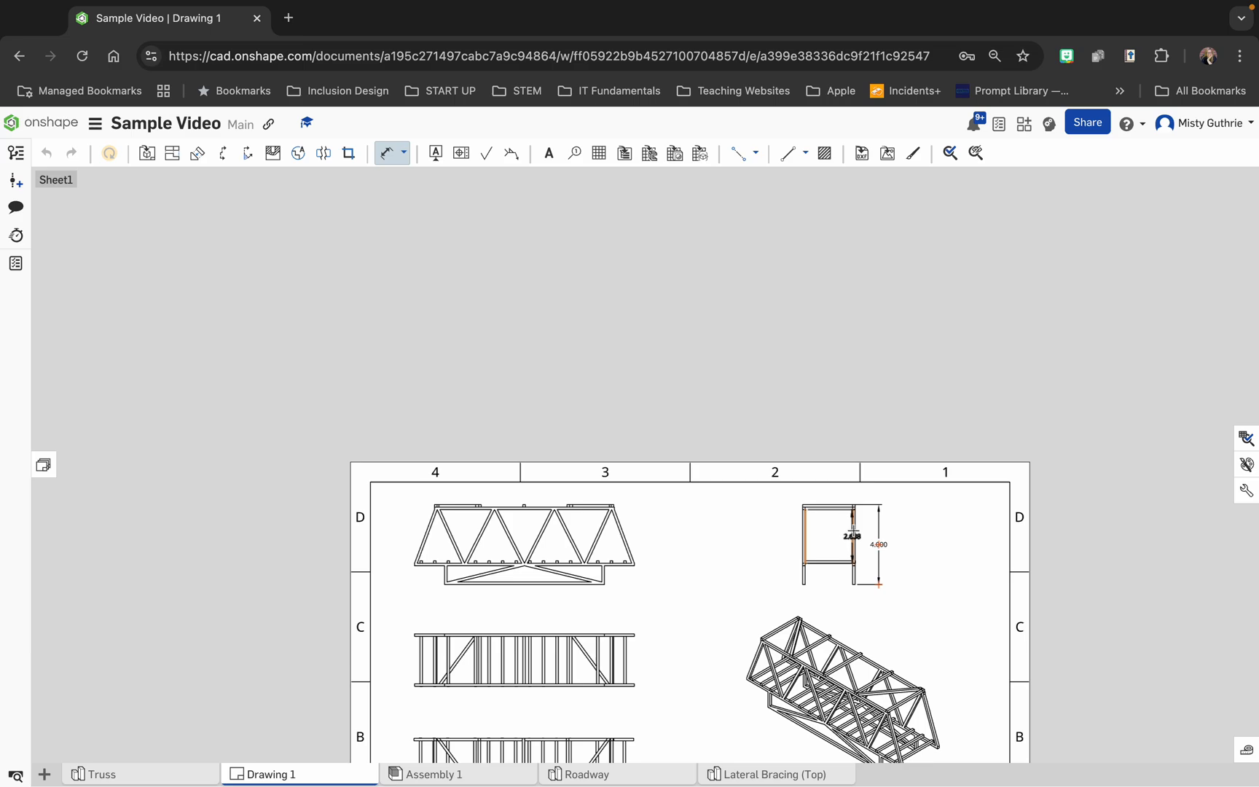
click(852, 535)
click(825, 524)
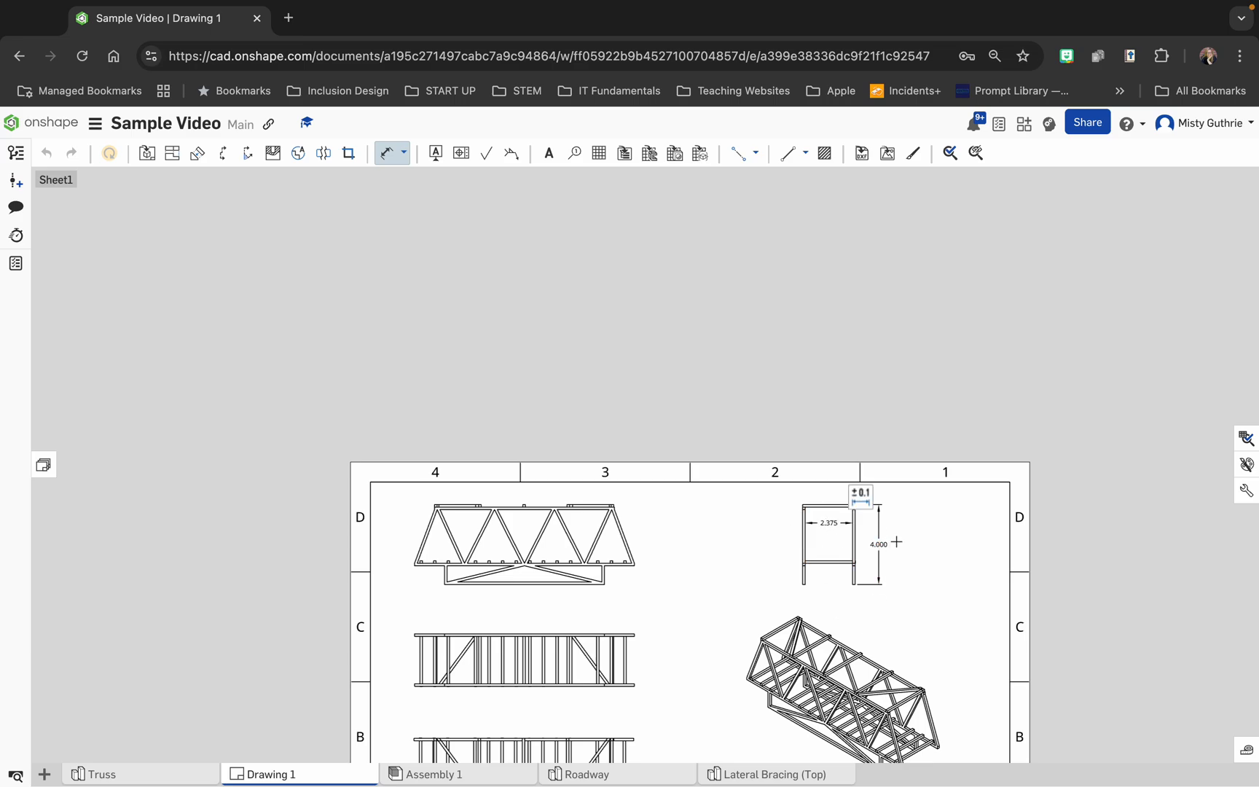
scroll(924, 552, up, 8)
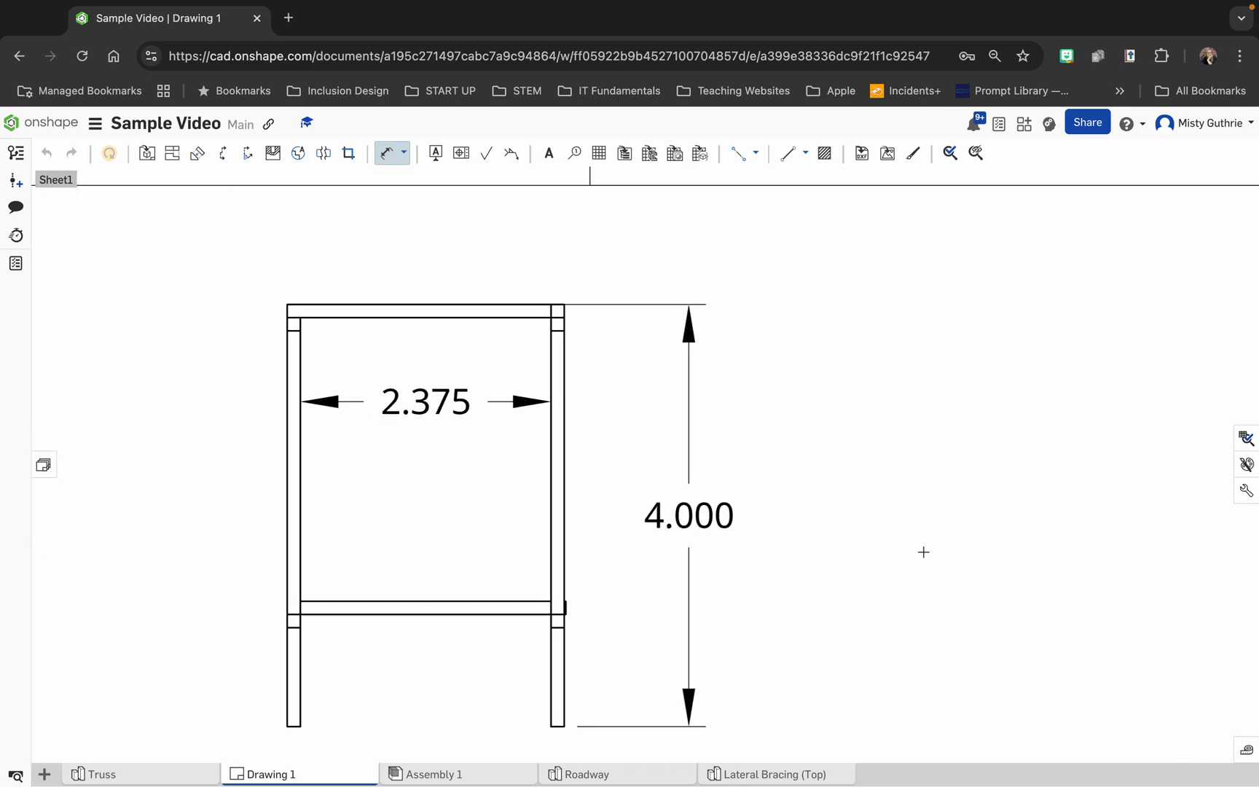
Dimension the end view's overall width between the outer edges of its legs, centring the value below the view
scroll(921, 551, down, 2)
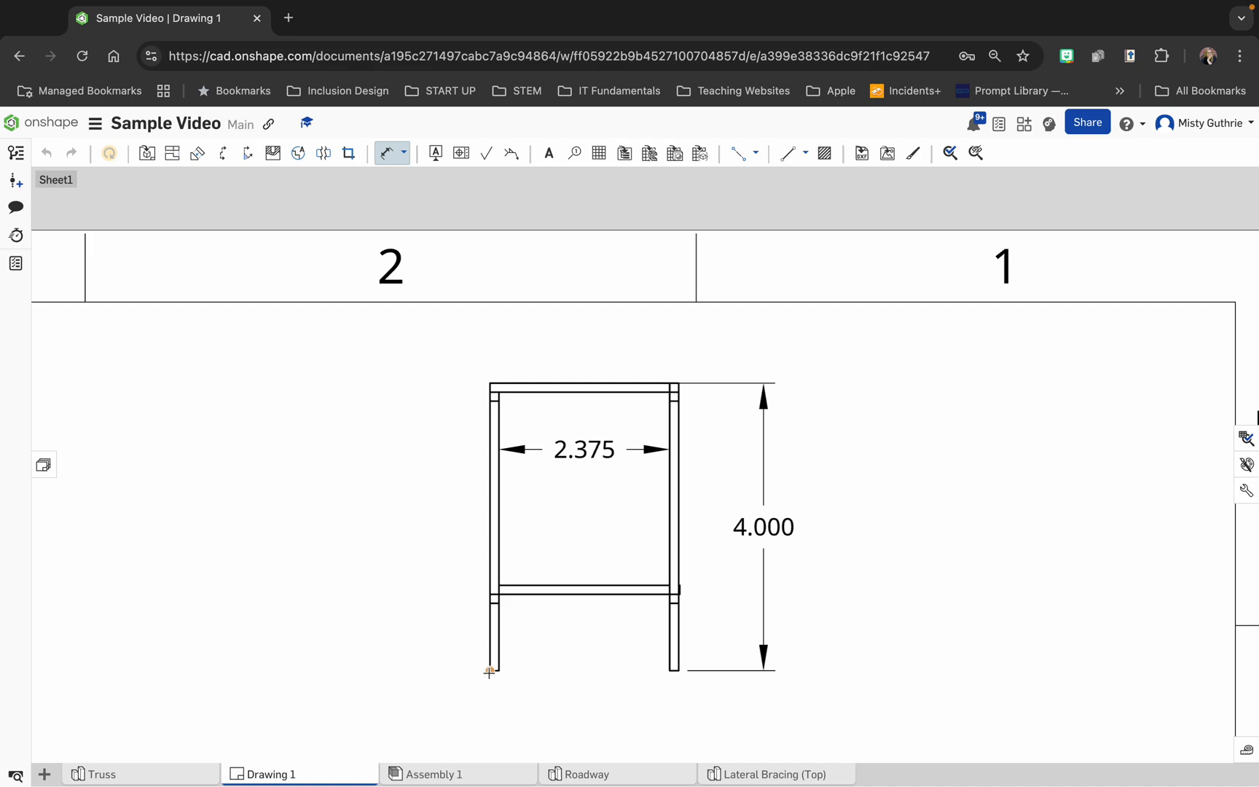
scroll(489, 672, down, 3)
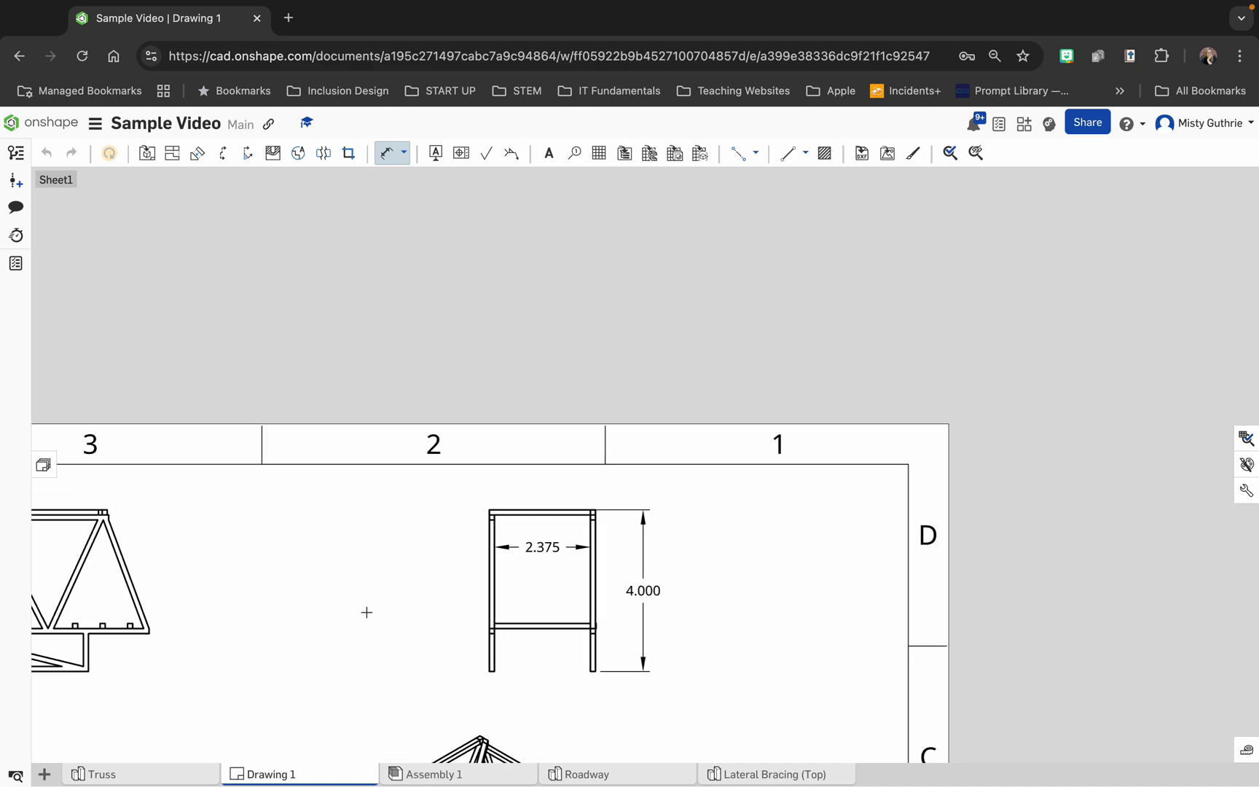
scroll(497, 623, down, 4)
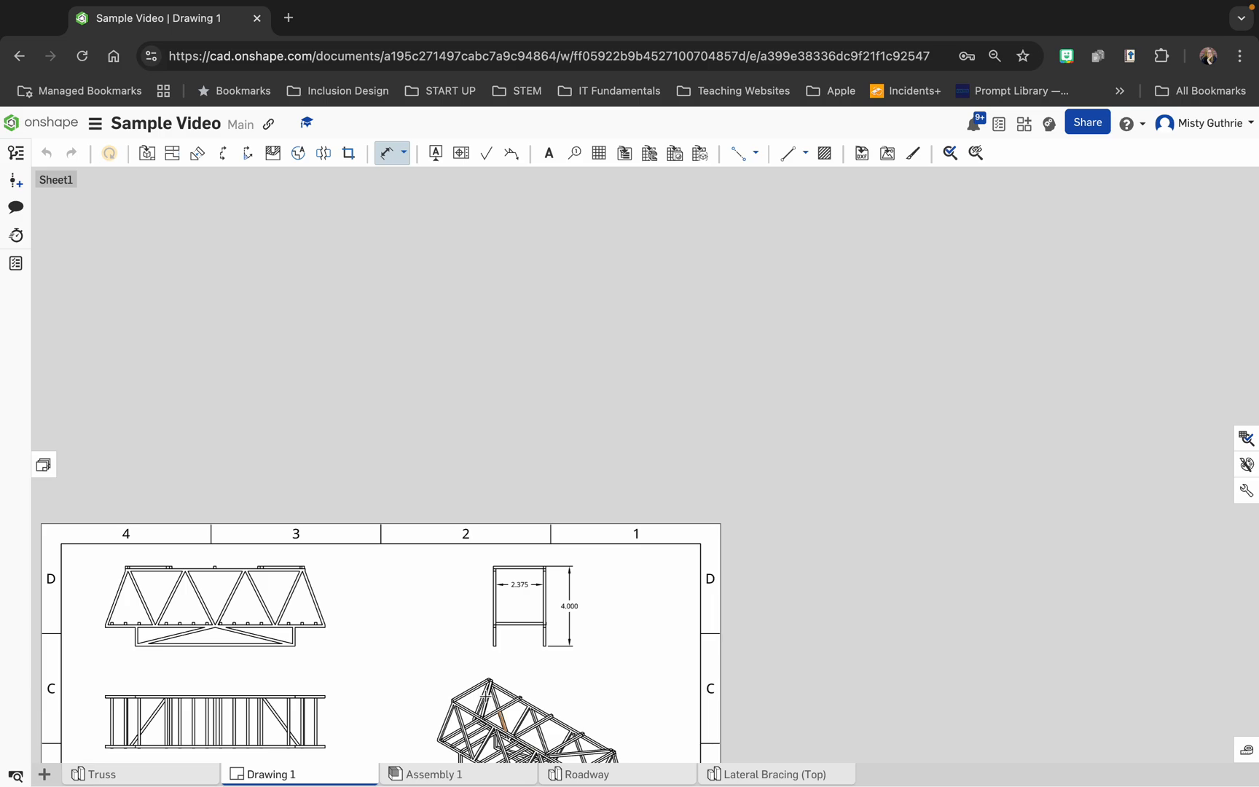
click(493, 632)
click(545, 634)
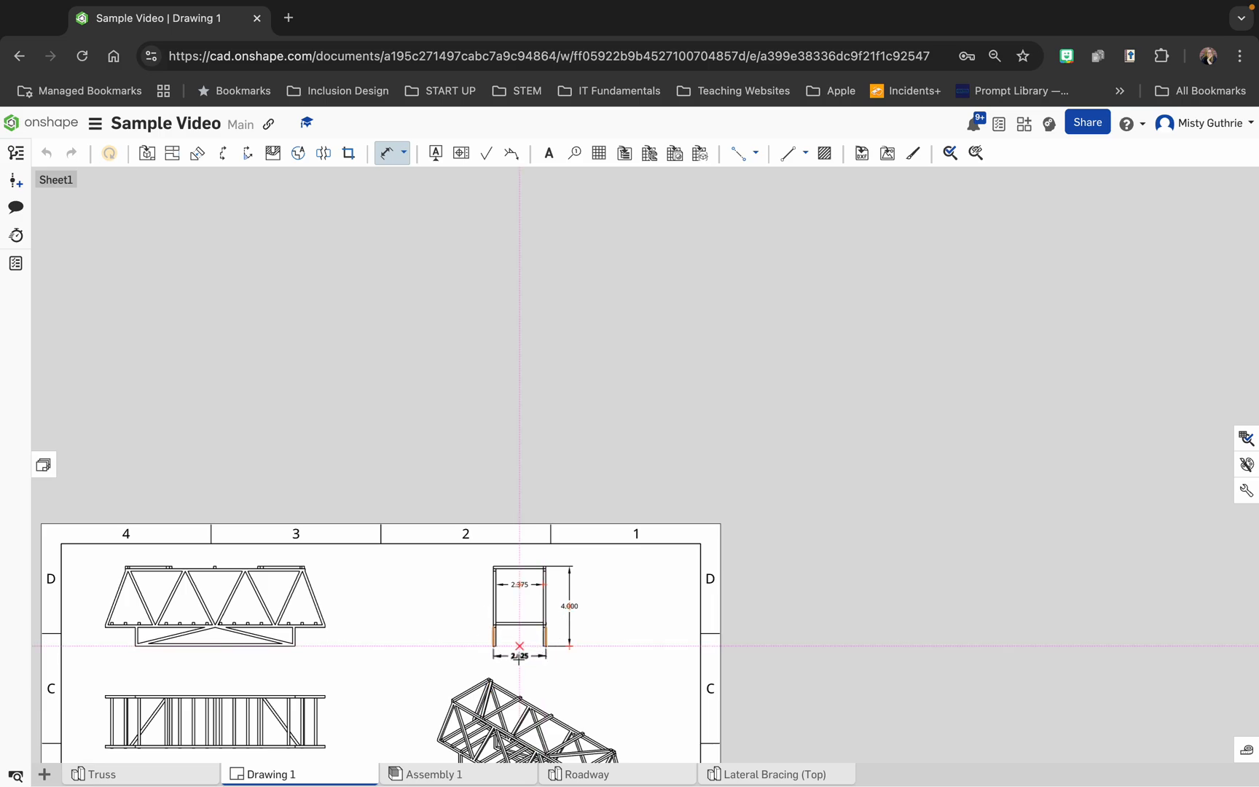
click(518, 661)
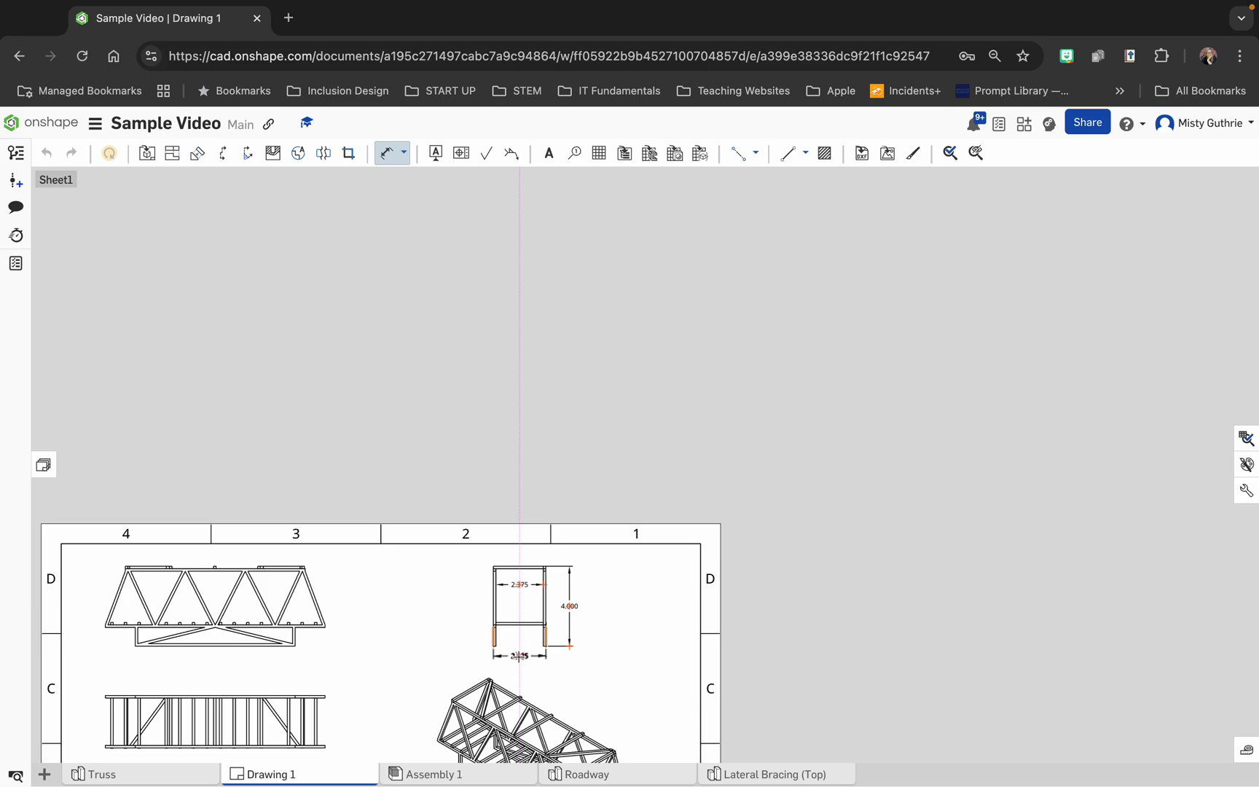
click(524, 656)
scroll(585, 665, down, 3)
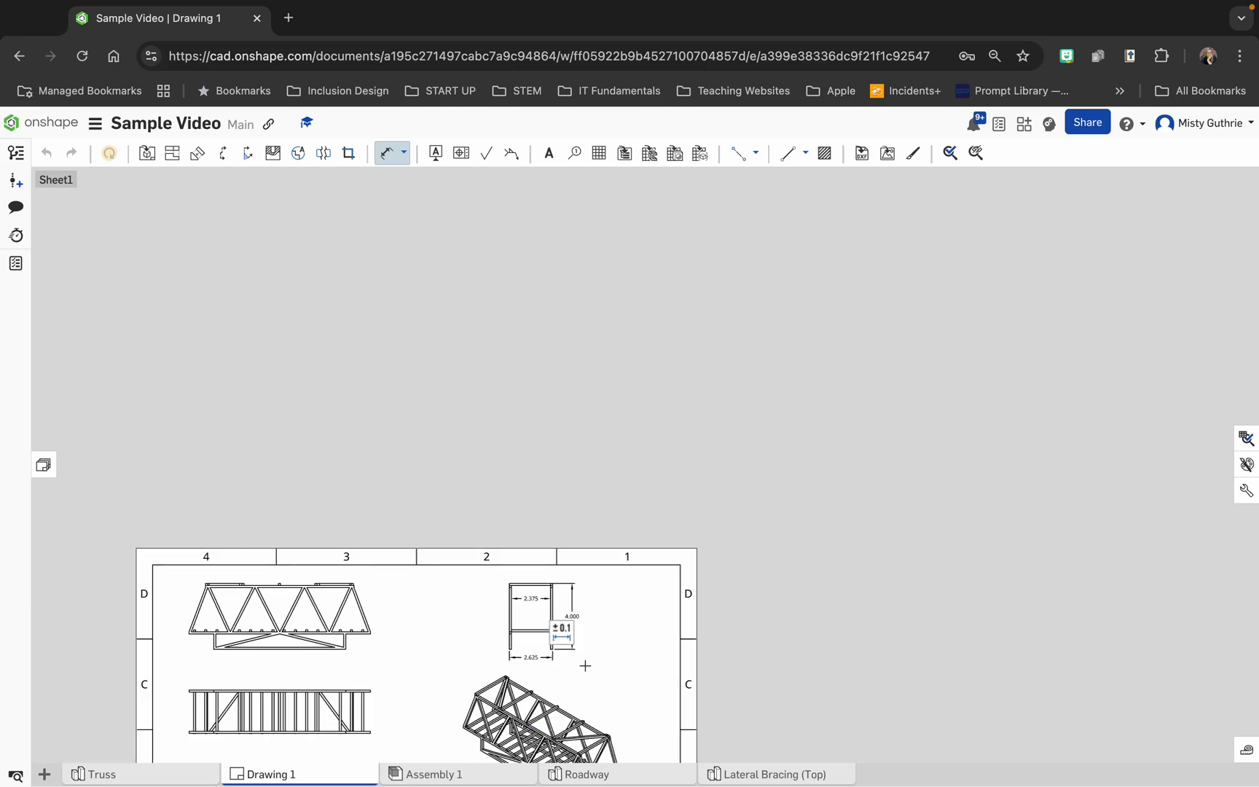
scroll(529, 667, up, 7)
scroll(529, 667, up, 2)
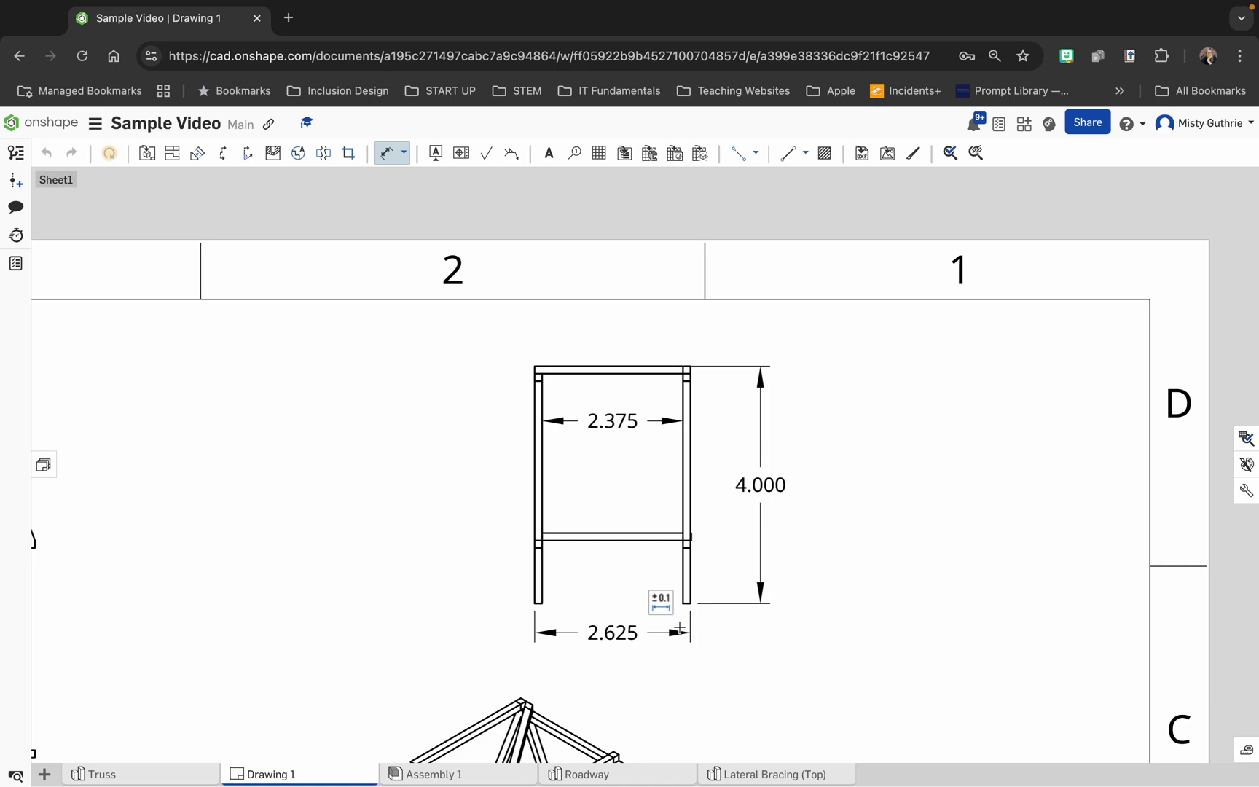
Dimension the length of the front view's lower frame between its two bottom outer corners, placing the value beneath it
scroll(503, 576, down, 2)
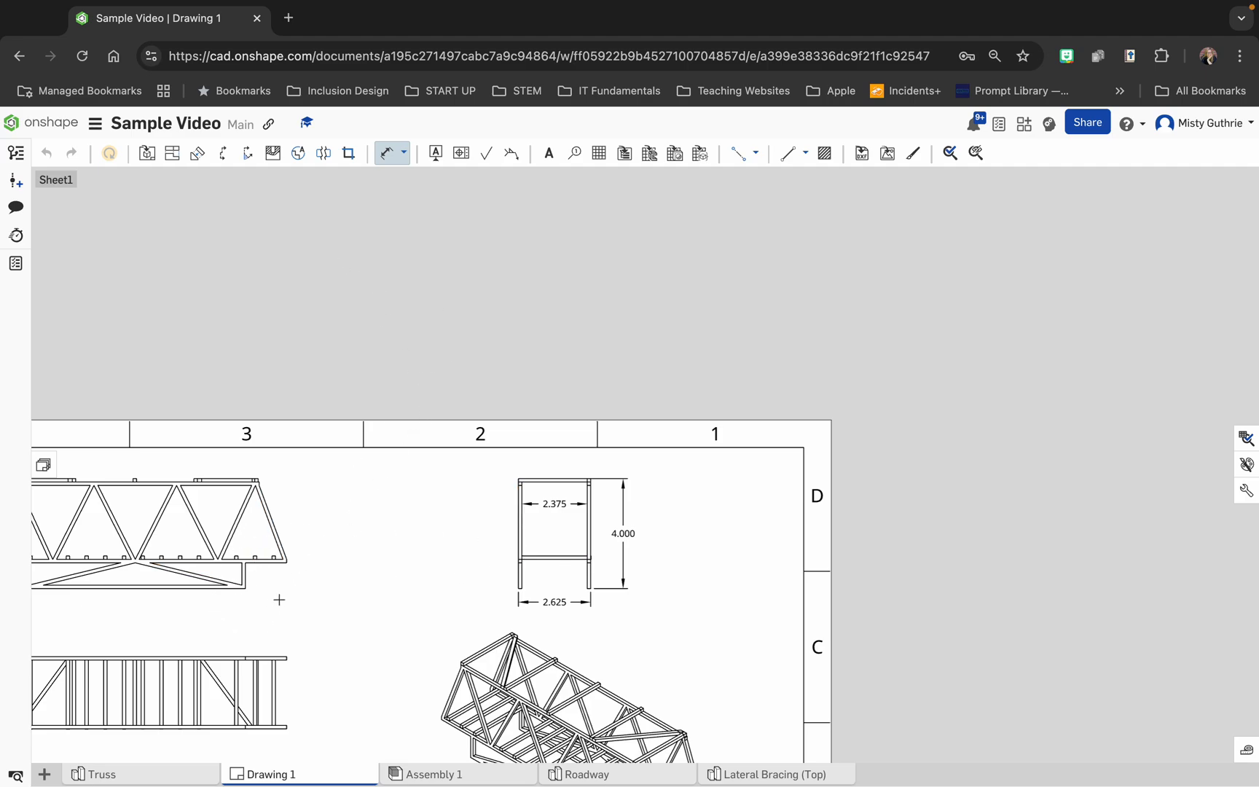
scroll(296, 594, down, 3)
scroll(122, 577, up, 5)
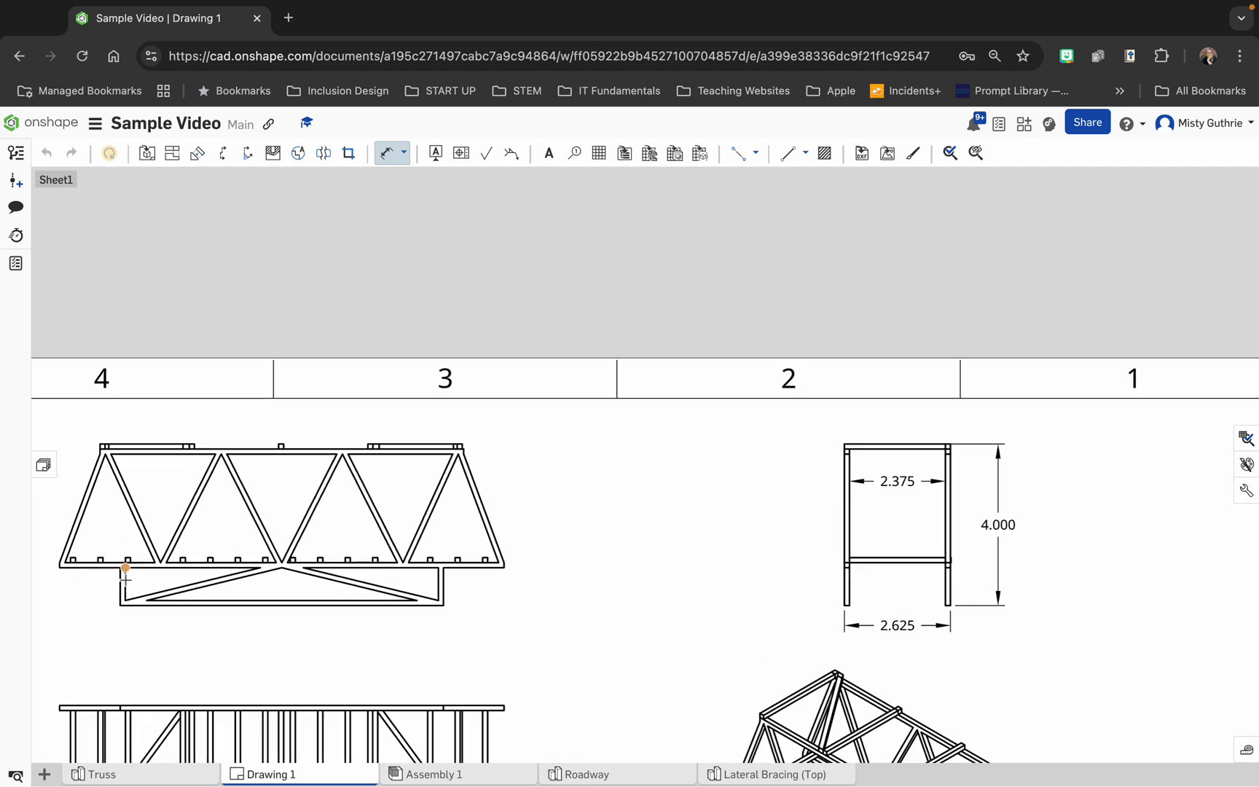
scroll(126, 579, down, 2)
scroll(126, 577, up, 5)
scroll(125, 580, down, 2)
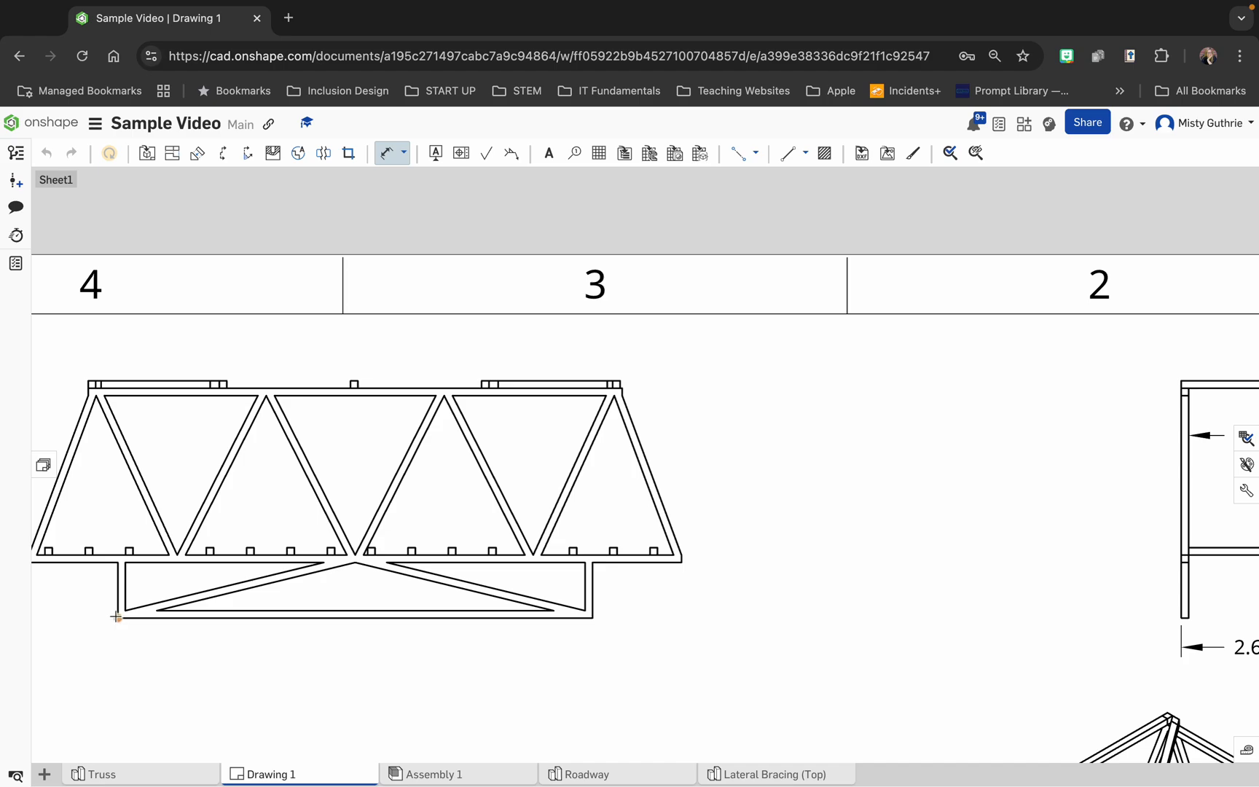
click(593, 618)
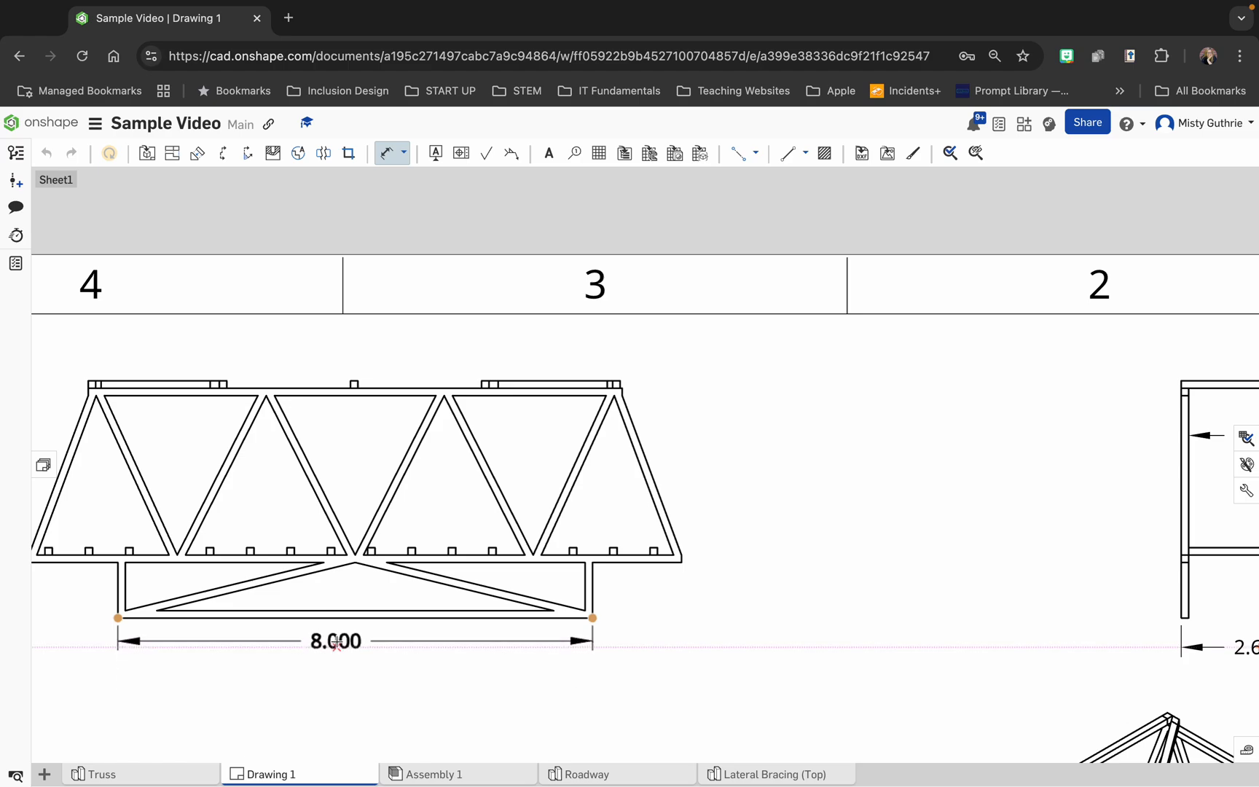
click(336, 646)
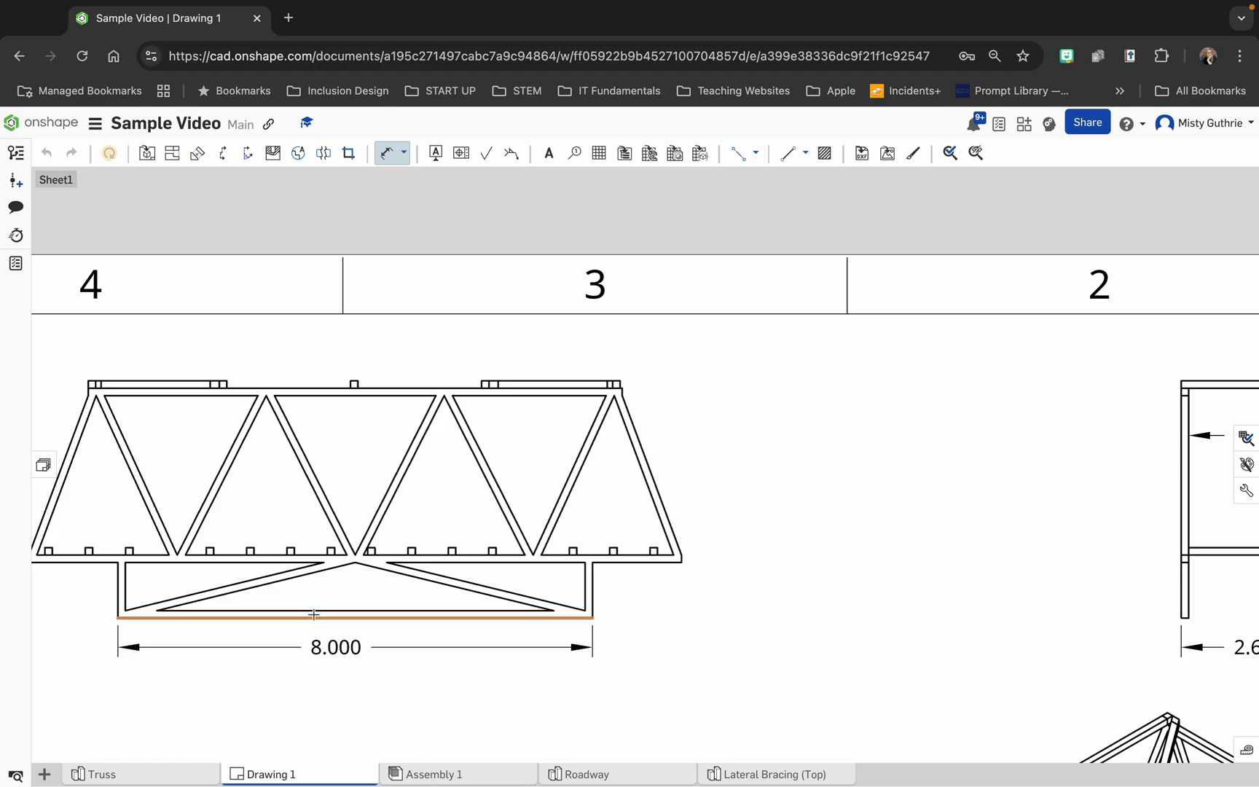
Dimension the front view's overall length between the outer ends of its bottom chord, placing the value beneath the lower frame's length dimension
scroll(417, 567, down, 2)
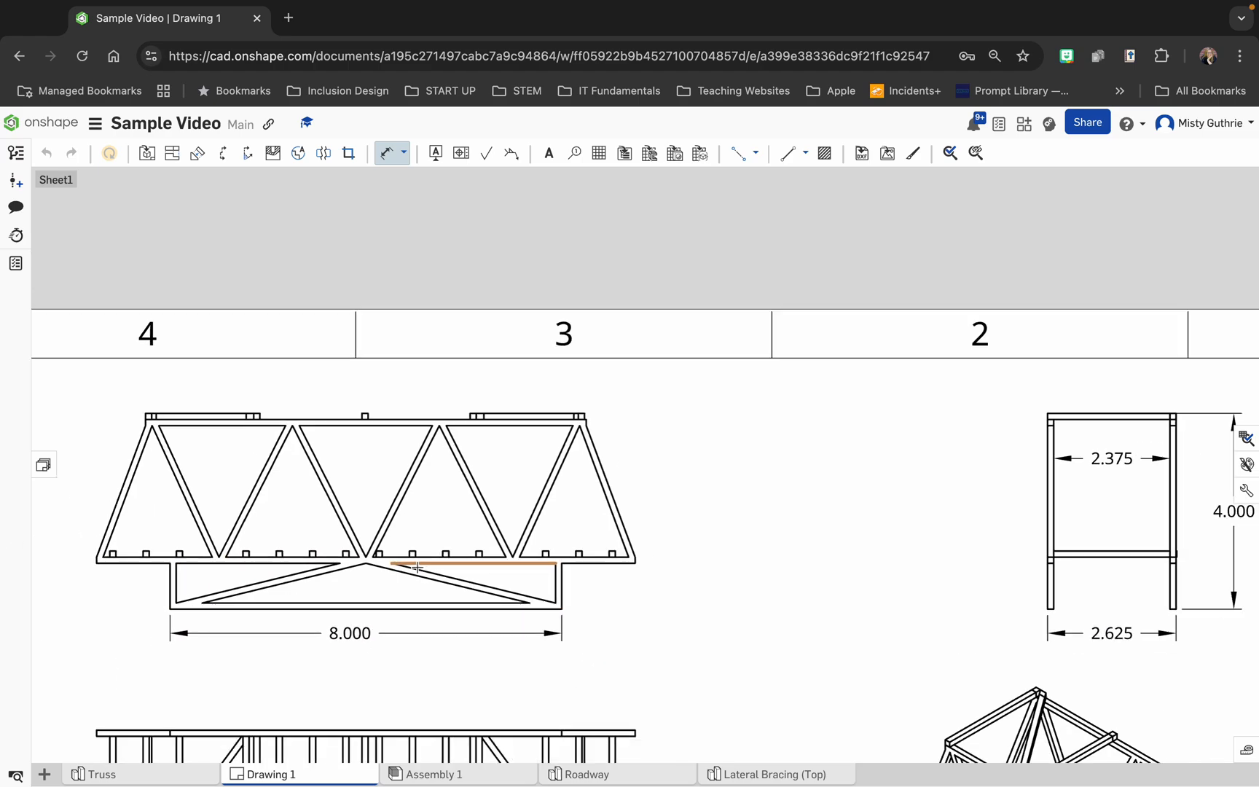
click(96, 558)
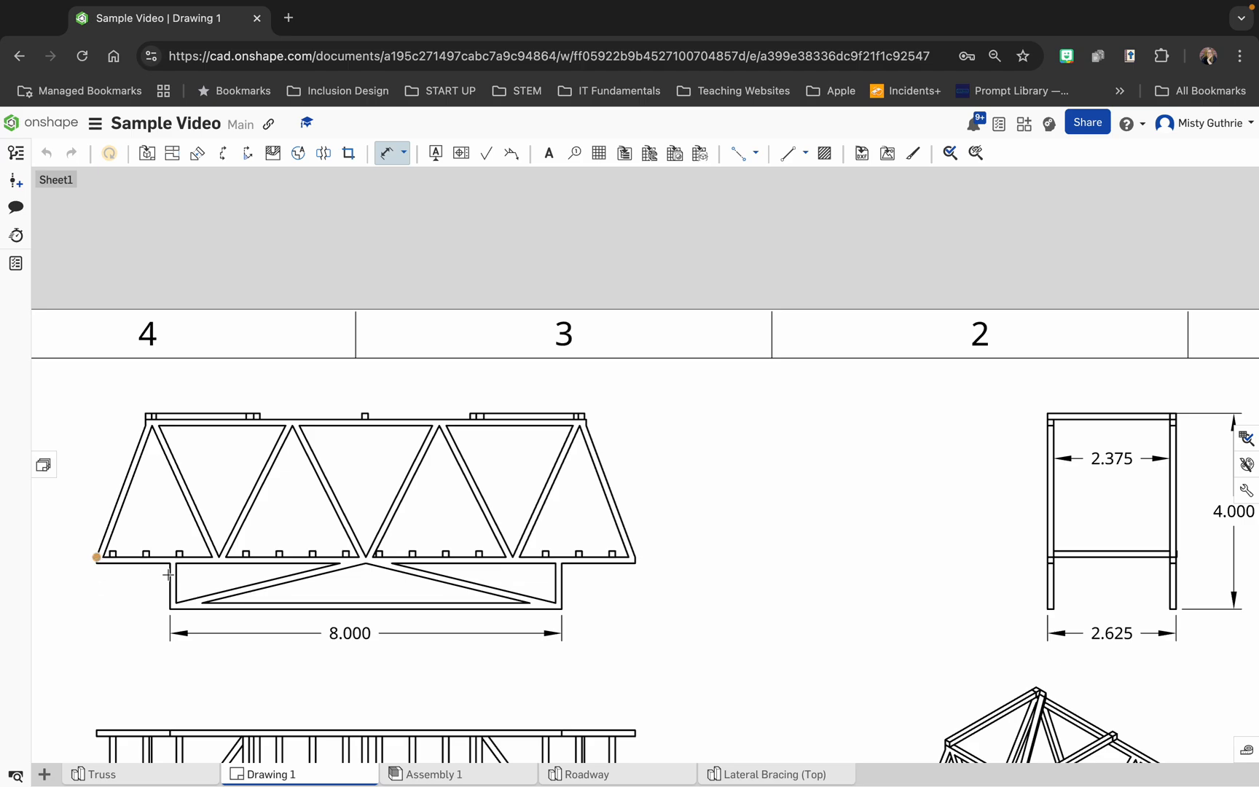
click(636, 557)
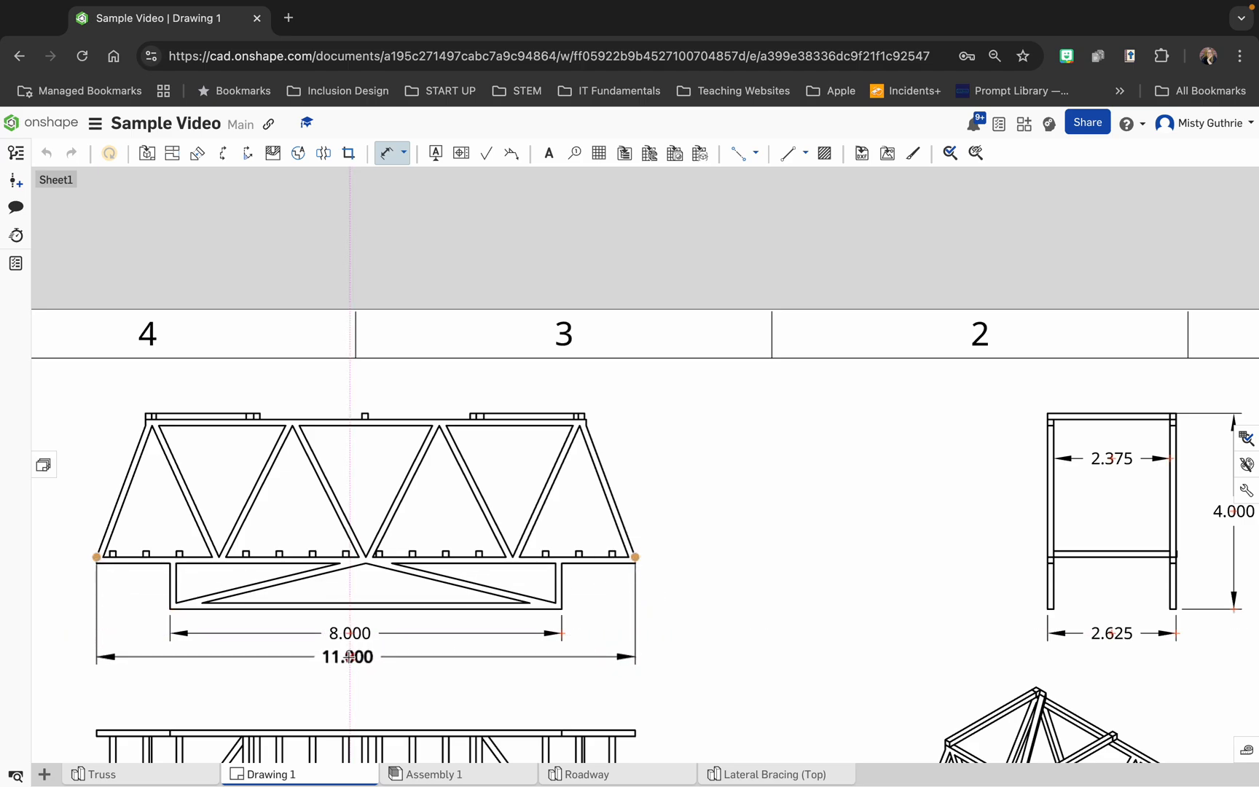
click(350, 653)
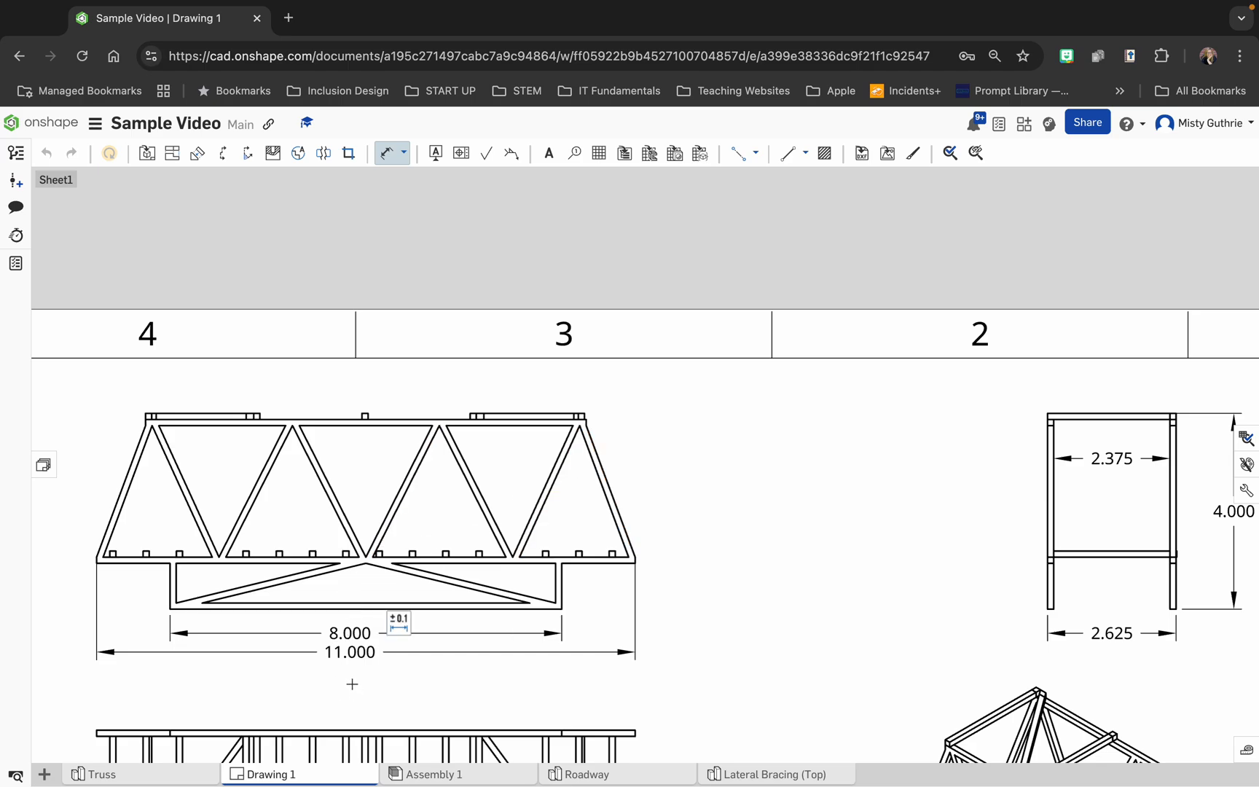
Try dimensioning the front view's upper length between the outer corners of the top bracing, and delete that dimension
click(145, 413)
click(584, 413)
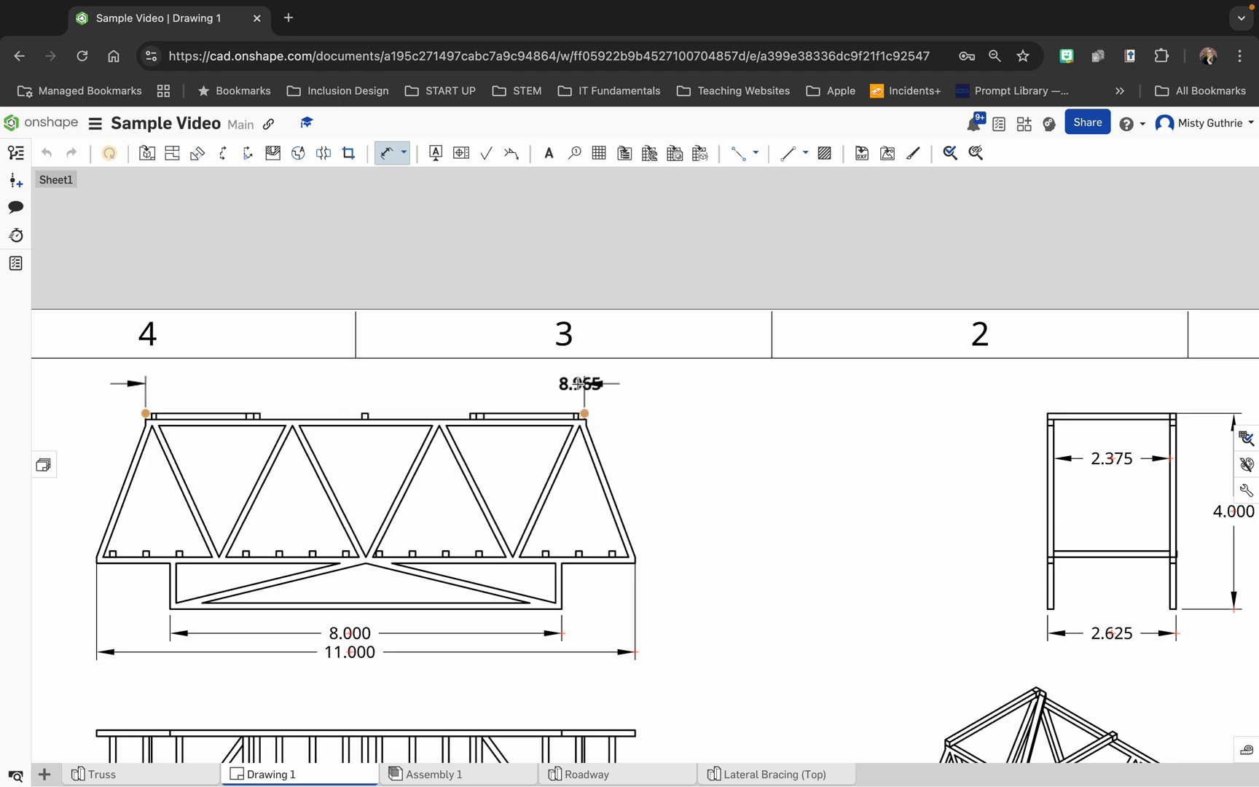
click(395, 384)
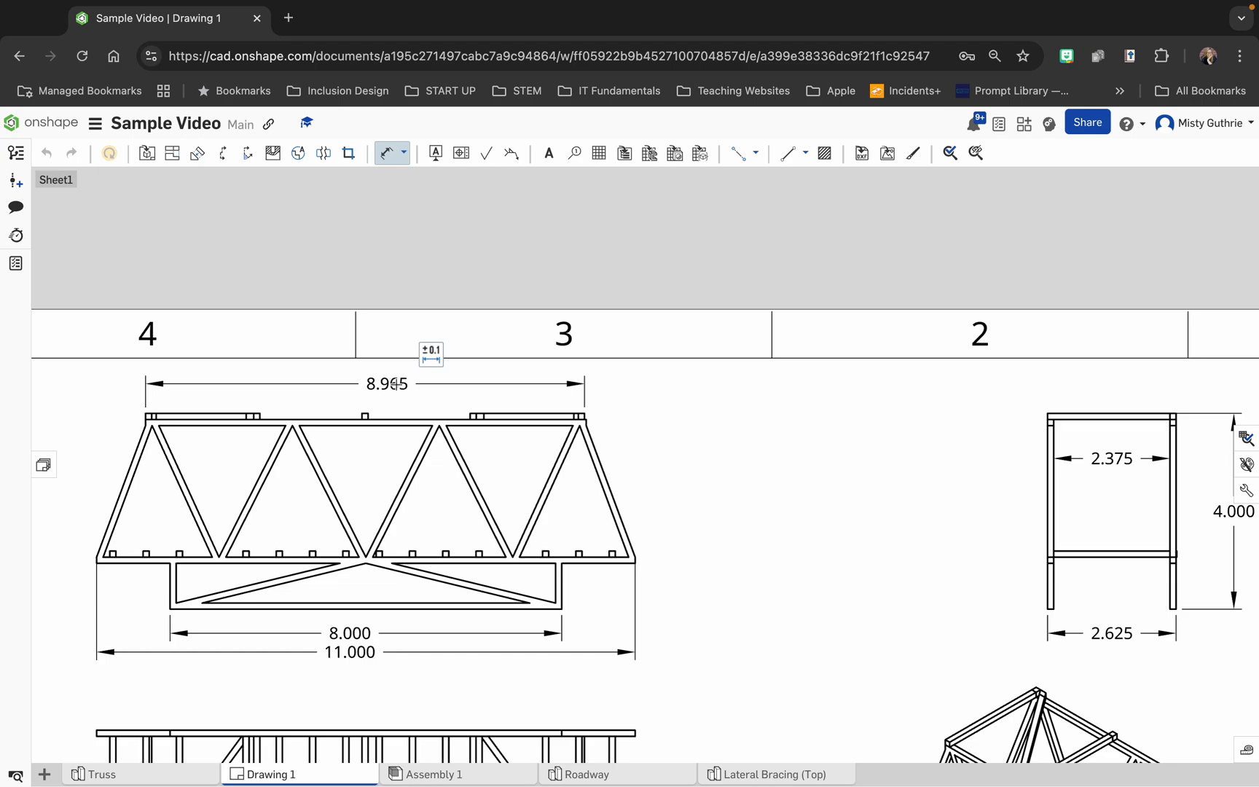
key(Escape)
click(394, 384)
key(Delete)
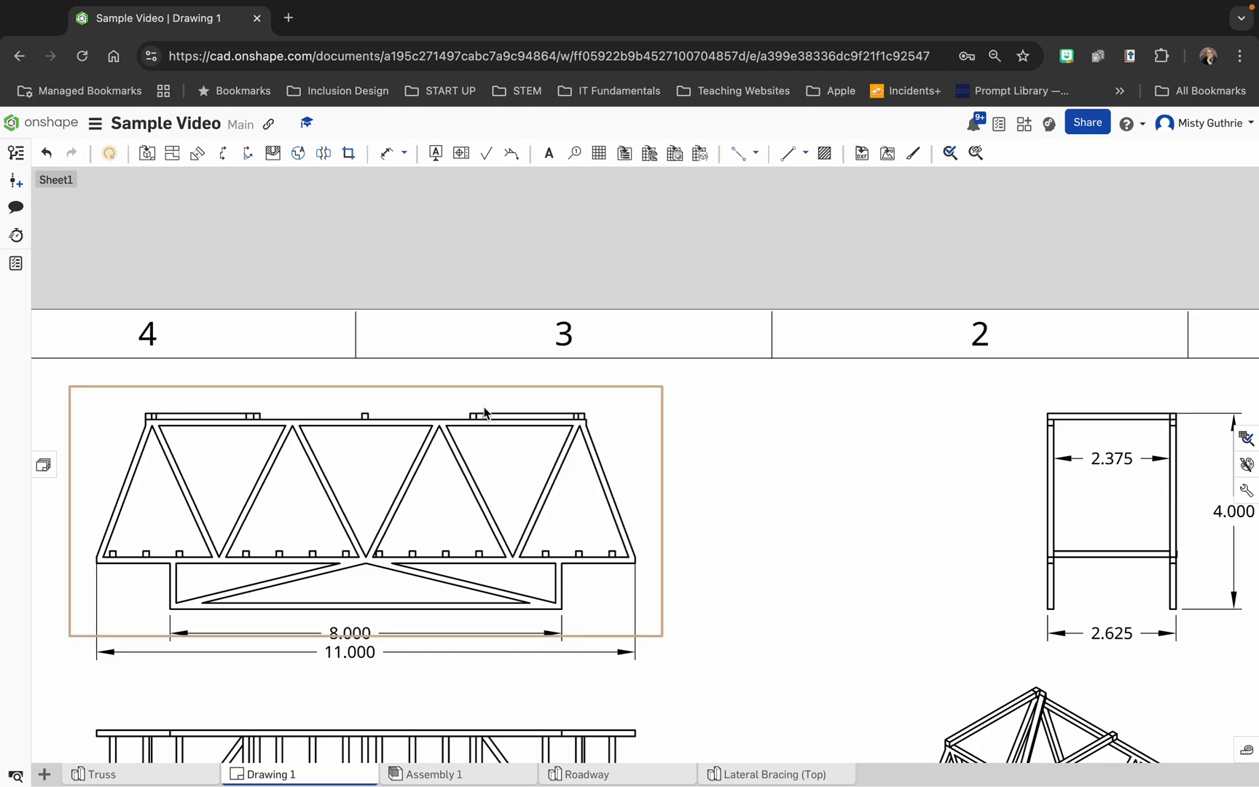
Dimension the length of the front view's top chord between its two upper outer corners, centring the value above the view
click(387, 153)
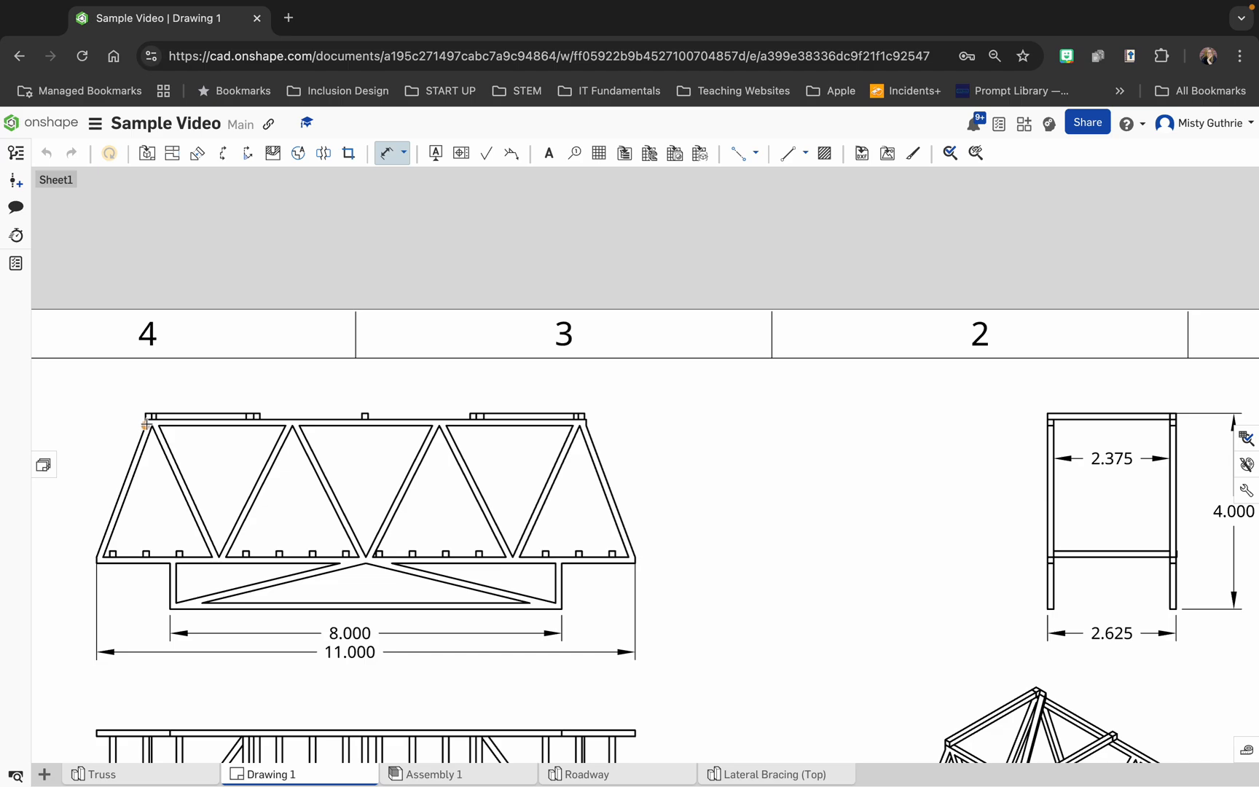
scroll(146, 425, up, 1)
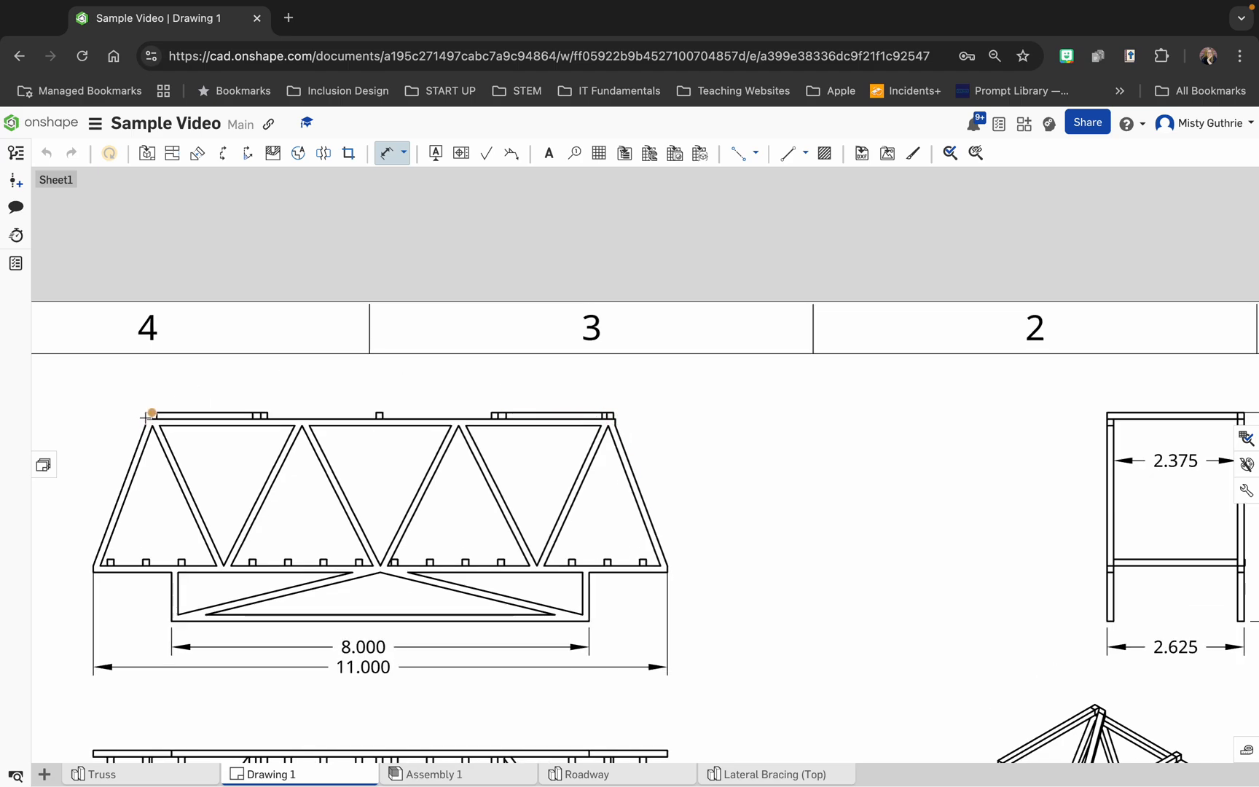
scroll(144, 420, up, 3)
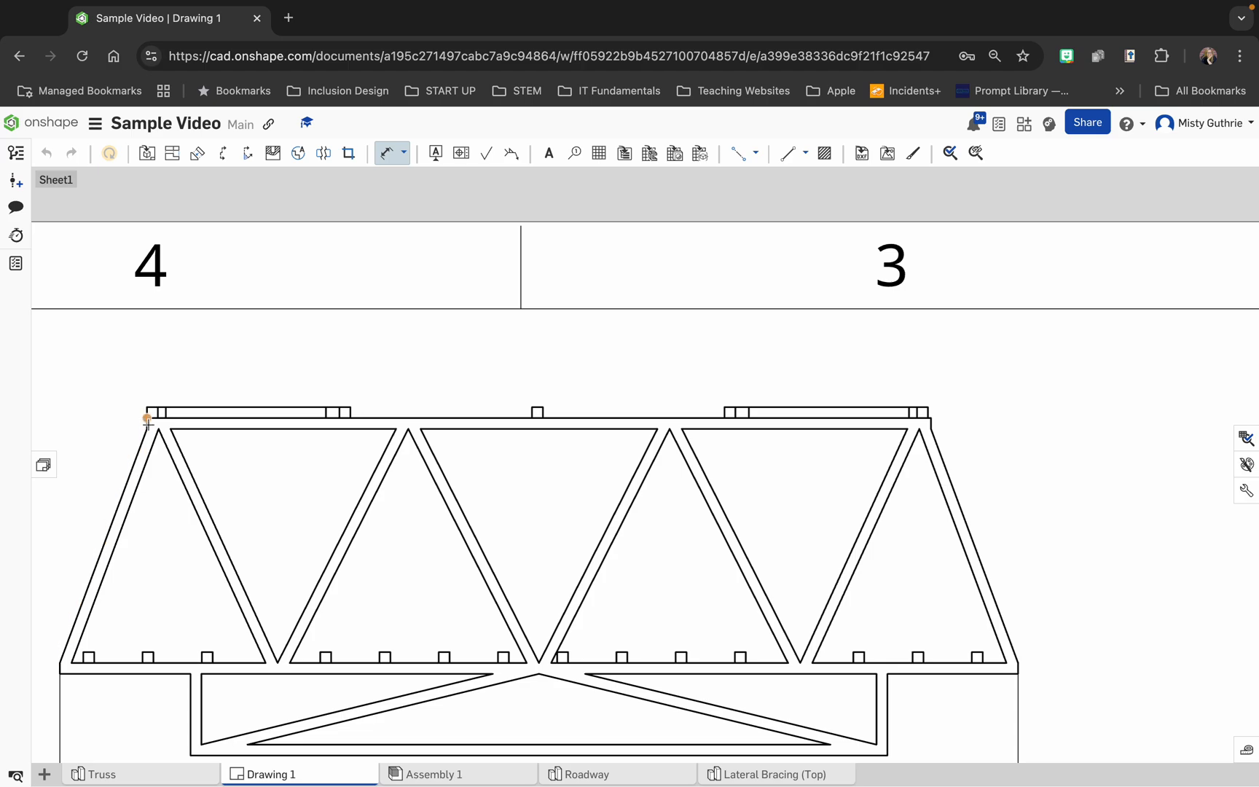
click(146, 422)
click(932, 419)
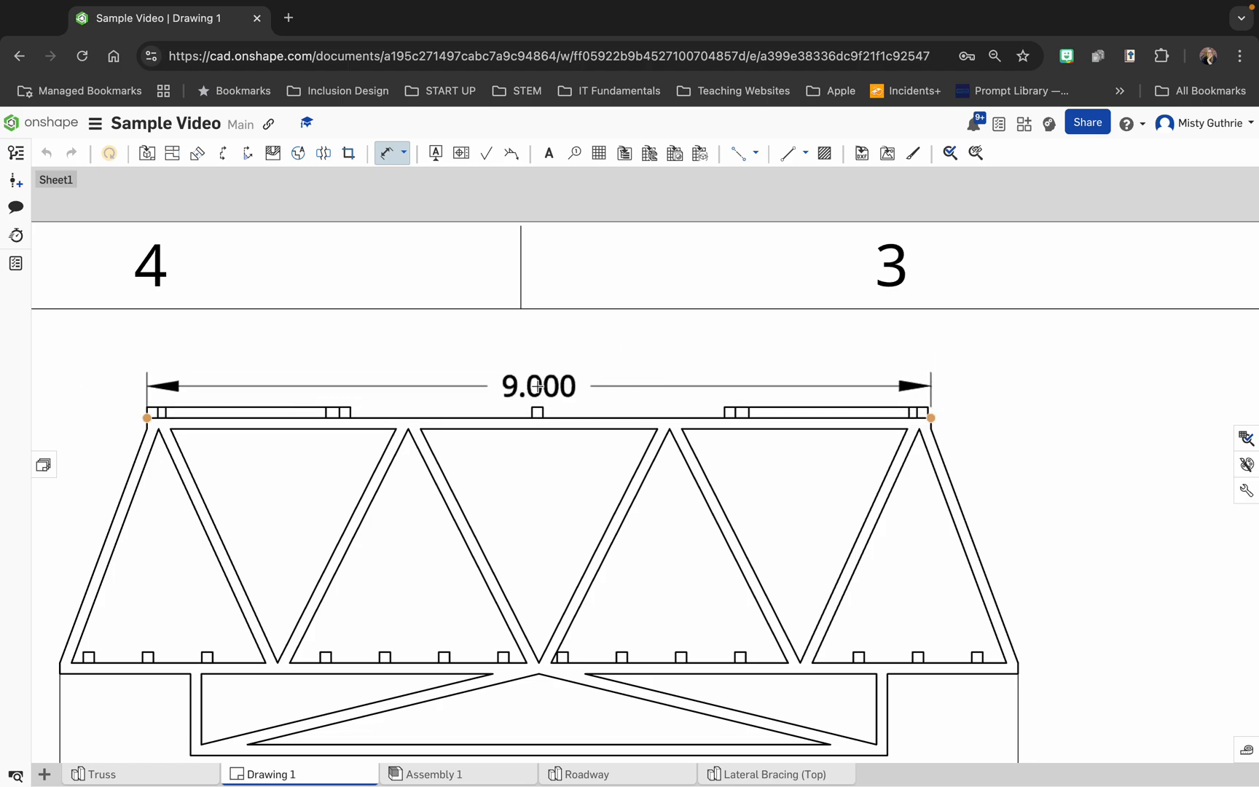
click(541, 377)
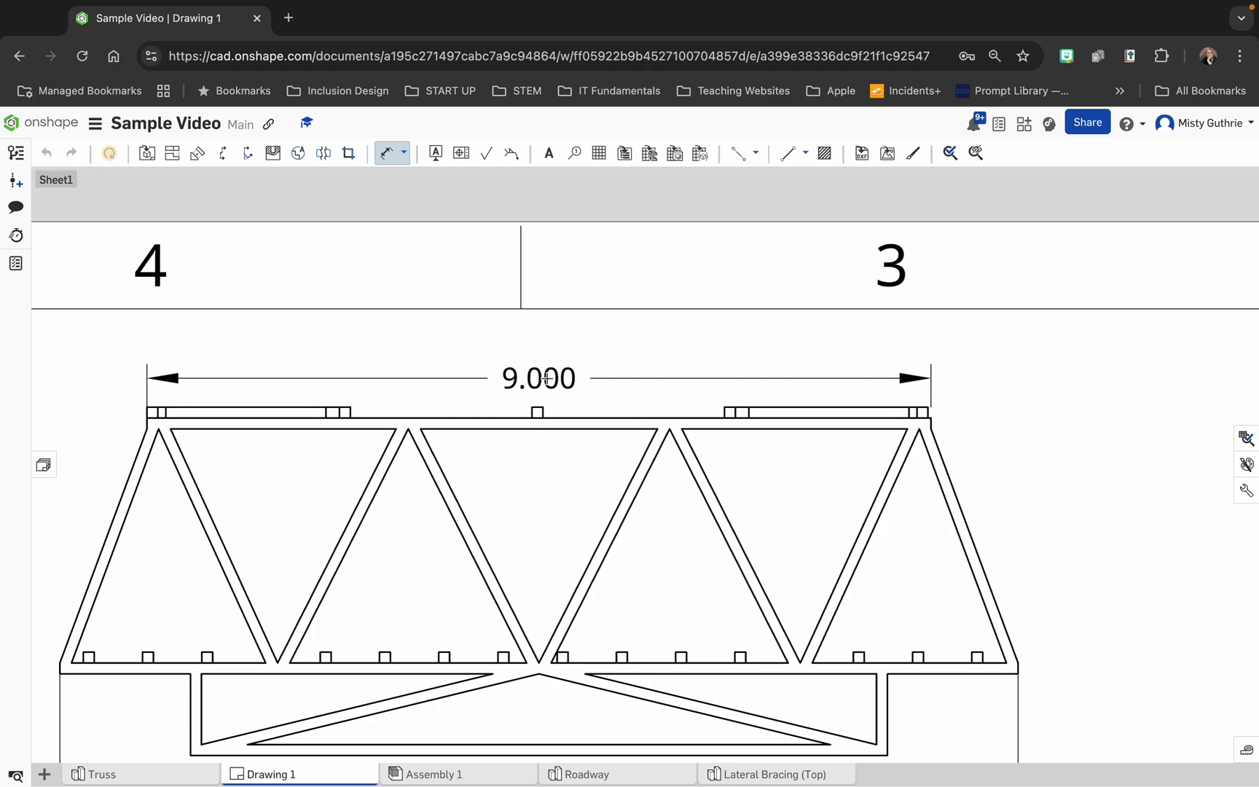
Dimension the height of the front view's lower frame along its outer right edge, placing the value beside the frame
scroll(958, 444, down, 3)
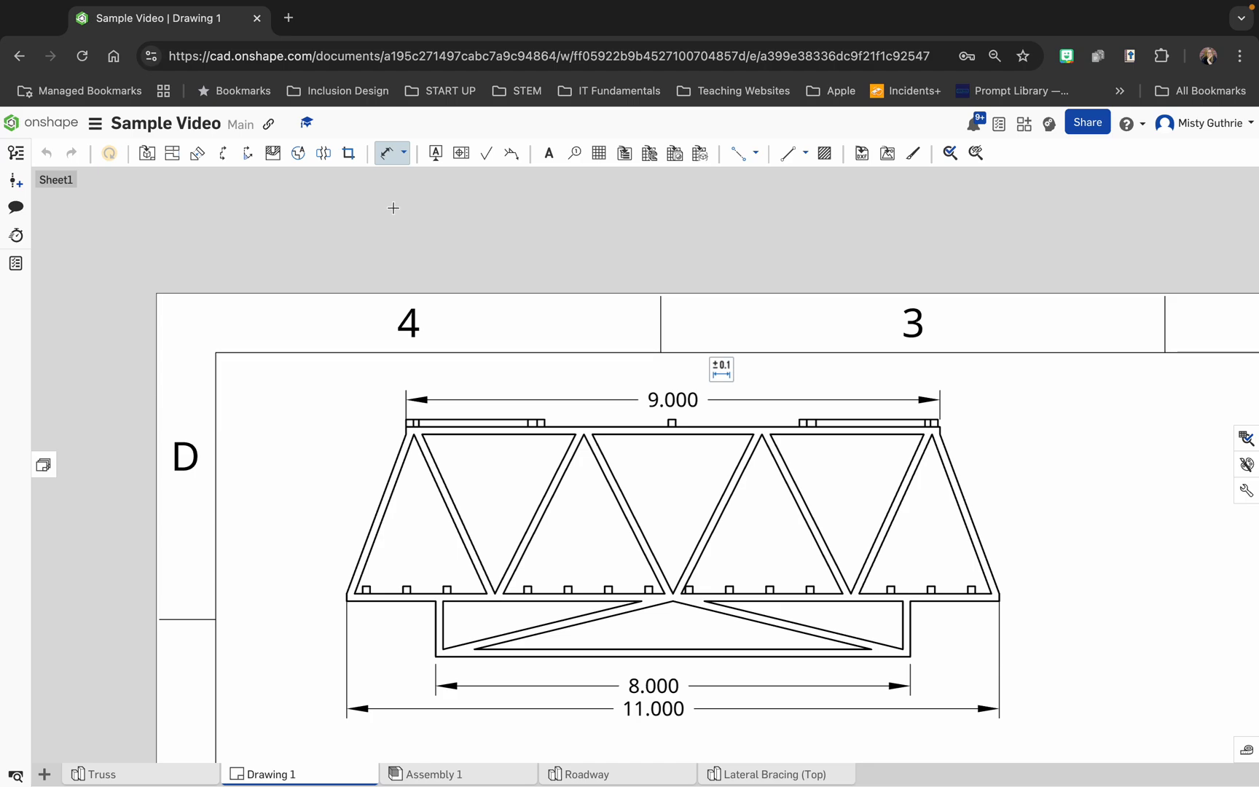
click(387, 155)
click(910, 601)
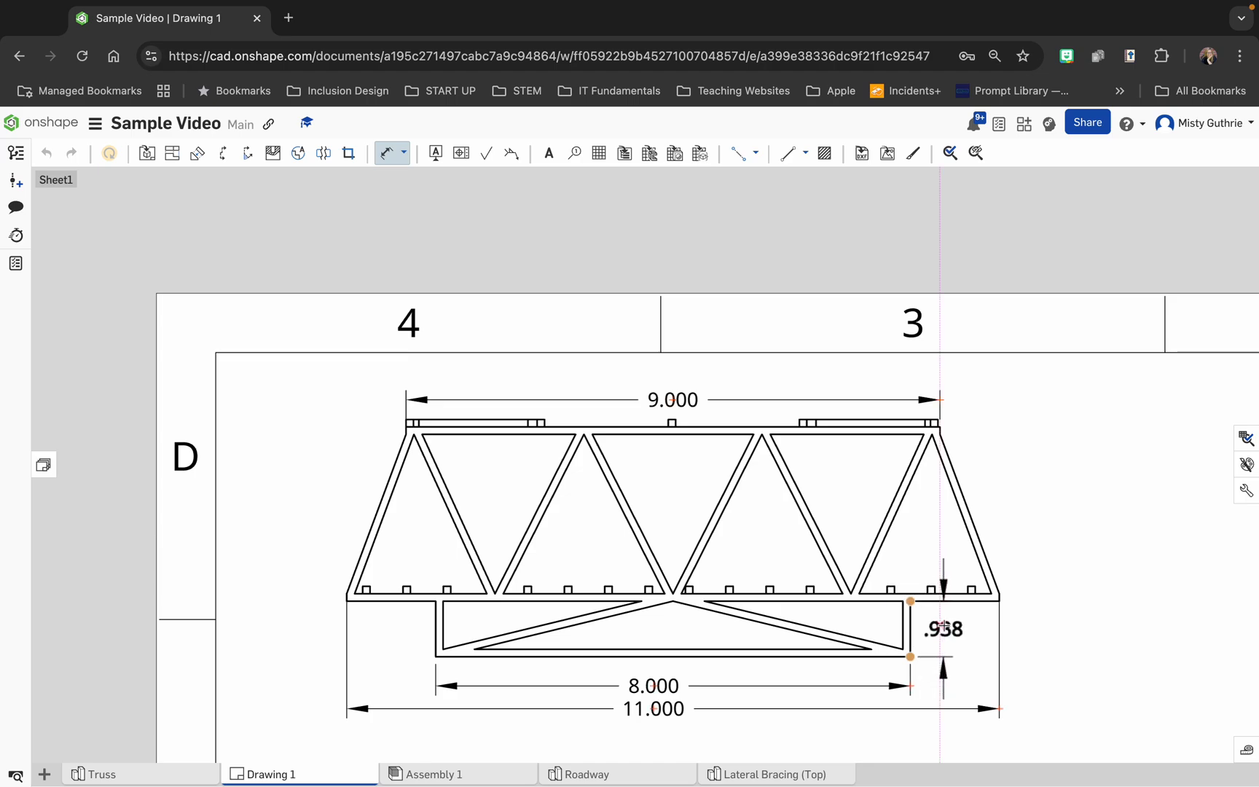
click(941, 629)
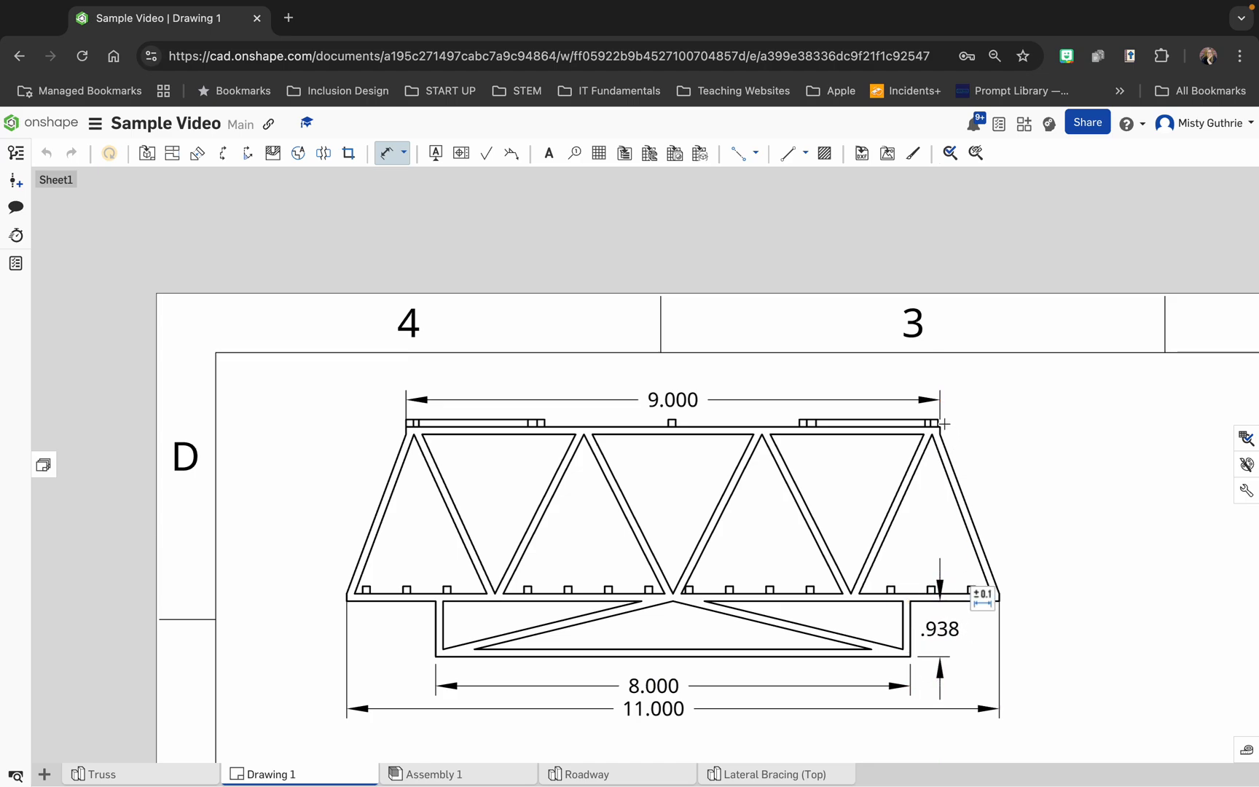
Dimension the front view's truss height from the top chord's upper corner to the bottom chord's lower edge, placing the value beside the truss
click(938, 427)
click(960, 602)
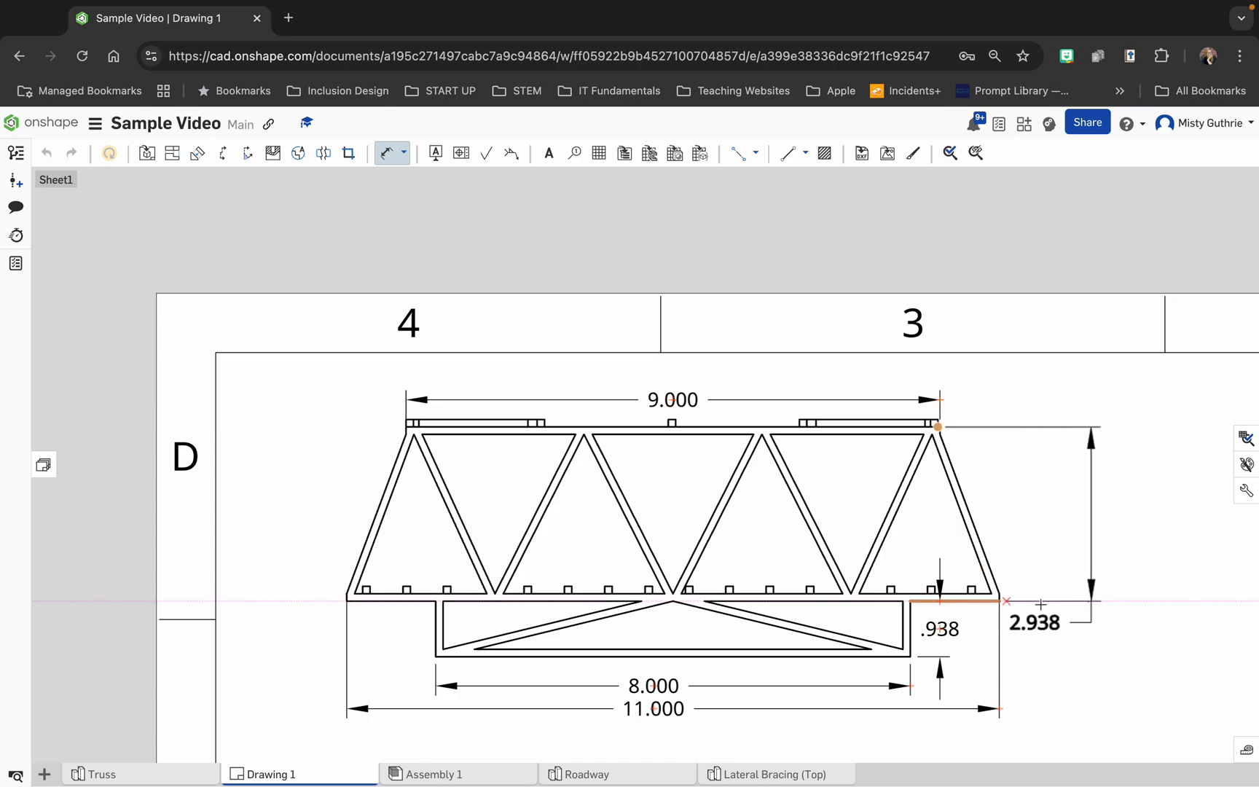
click(1028, 512)
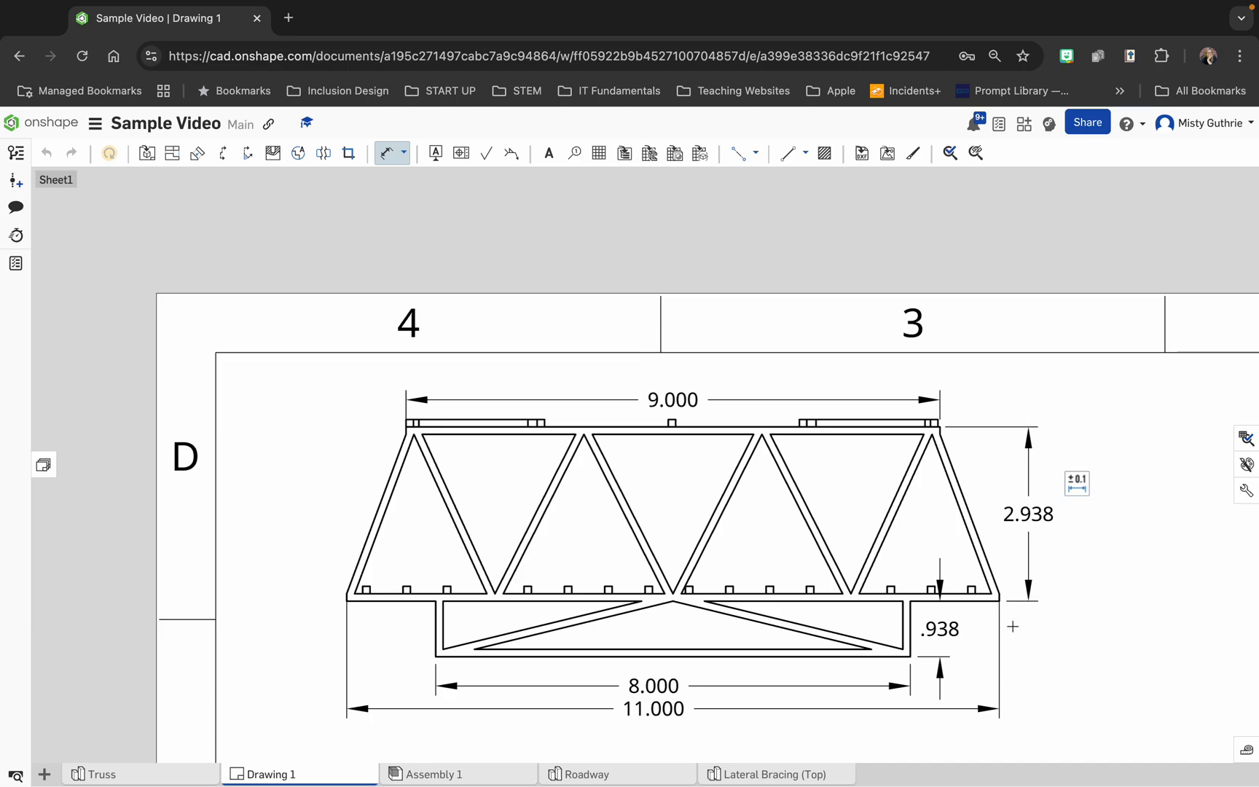
scroll(1013, 626, down, 3)
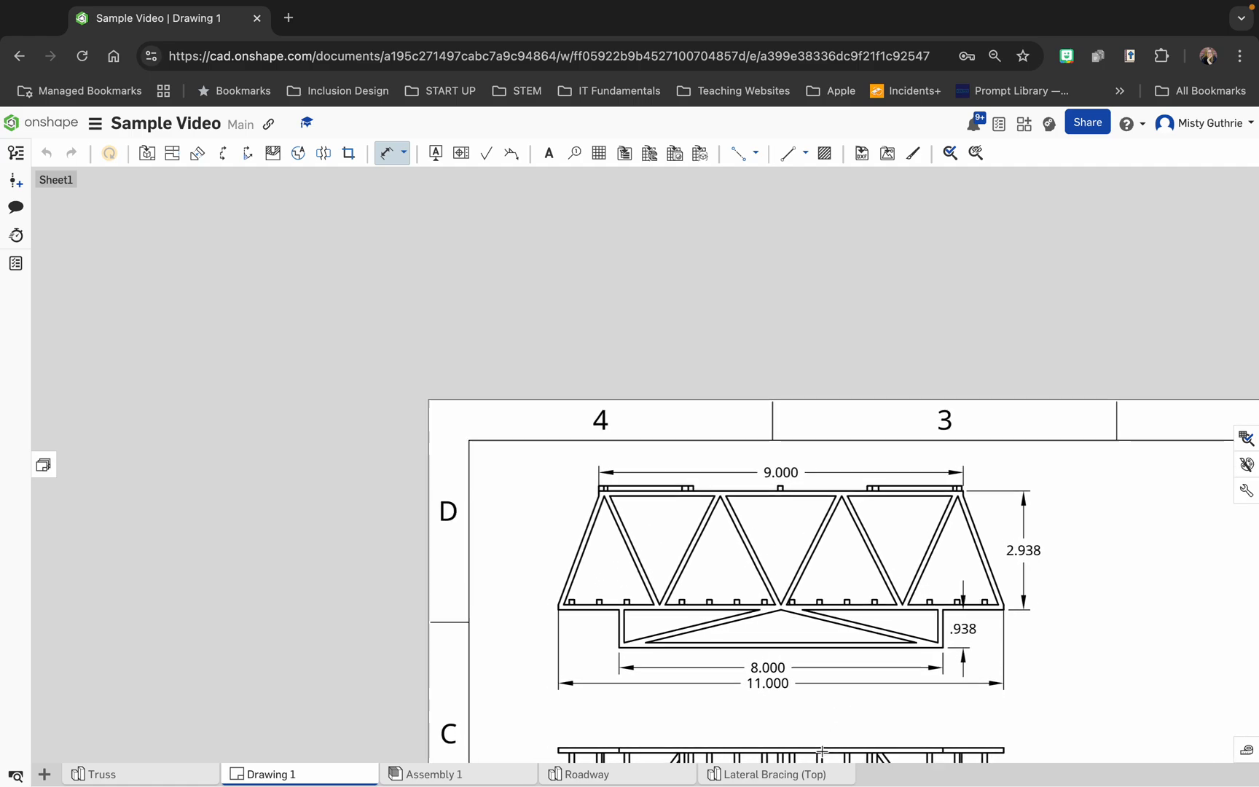
scroll(822, 751, up, 3)
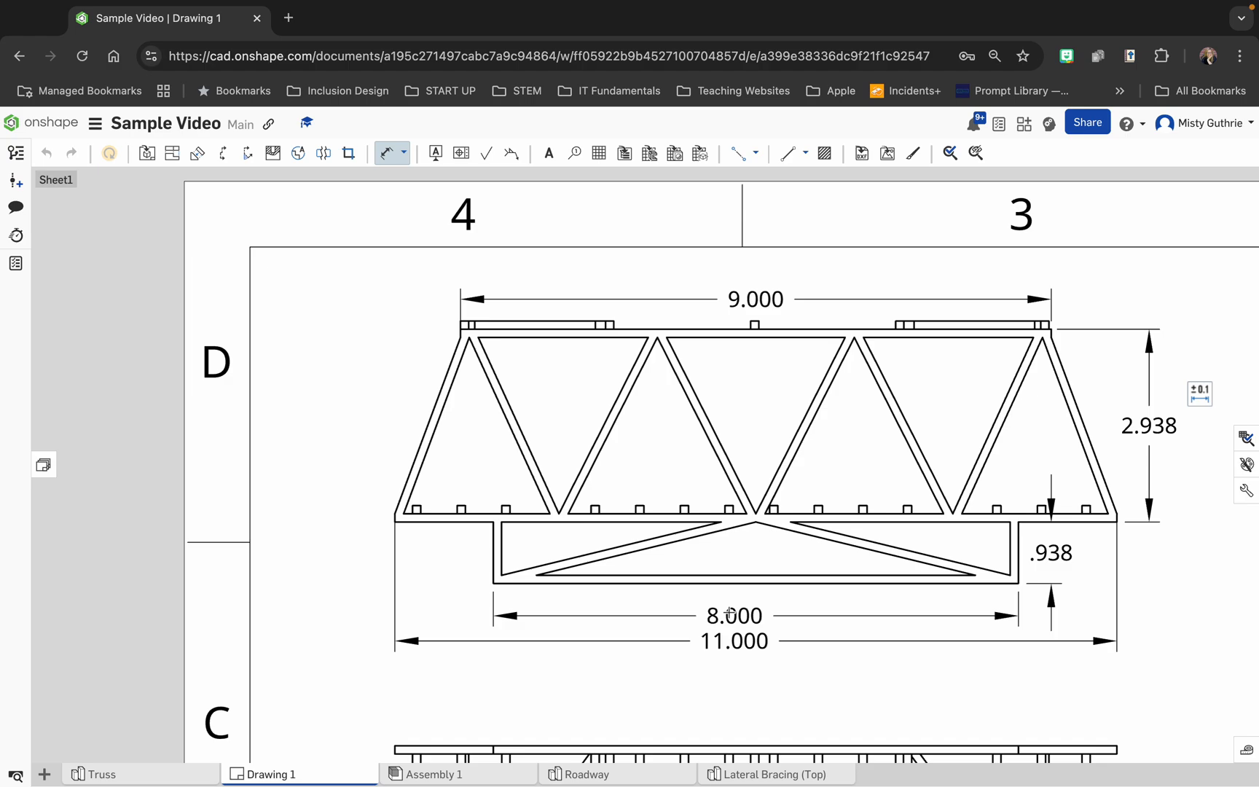
scroll(731, 613, down, 4)
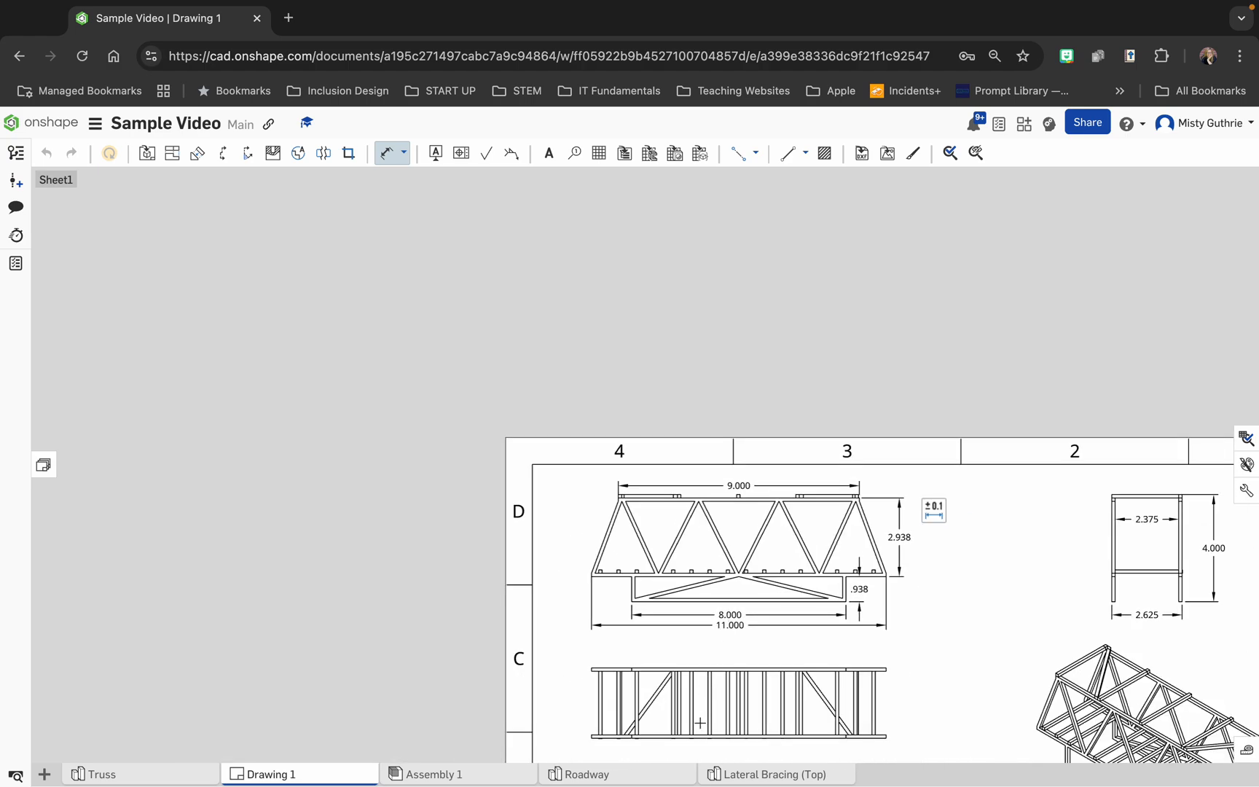
scroll(700, 739, up, 5)
scroll(700, 739, down, 6)
scroll(773, 354, down, 4)
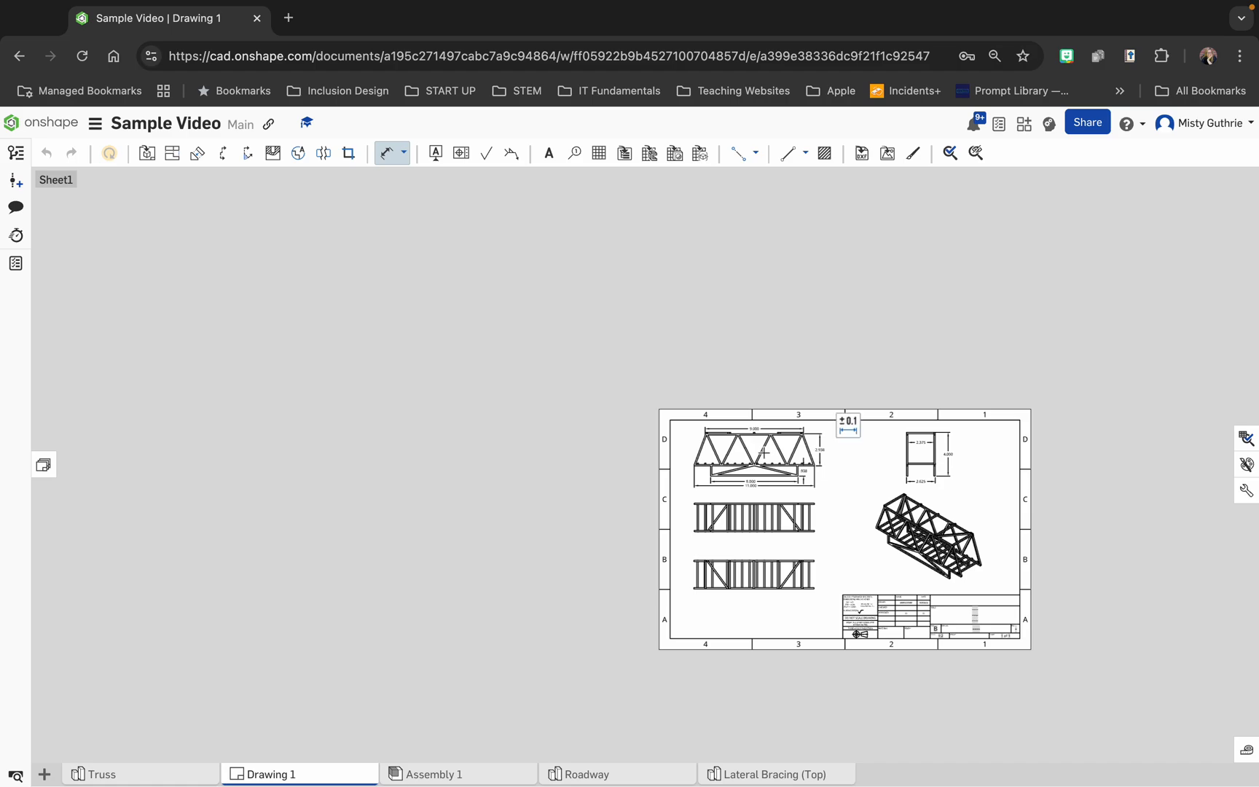
Dimension the gap between the two roadway cross members flanking the top view's centre brace, placing the value beneath that view
scroll(768, 576, up, 6)
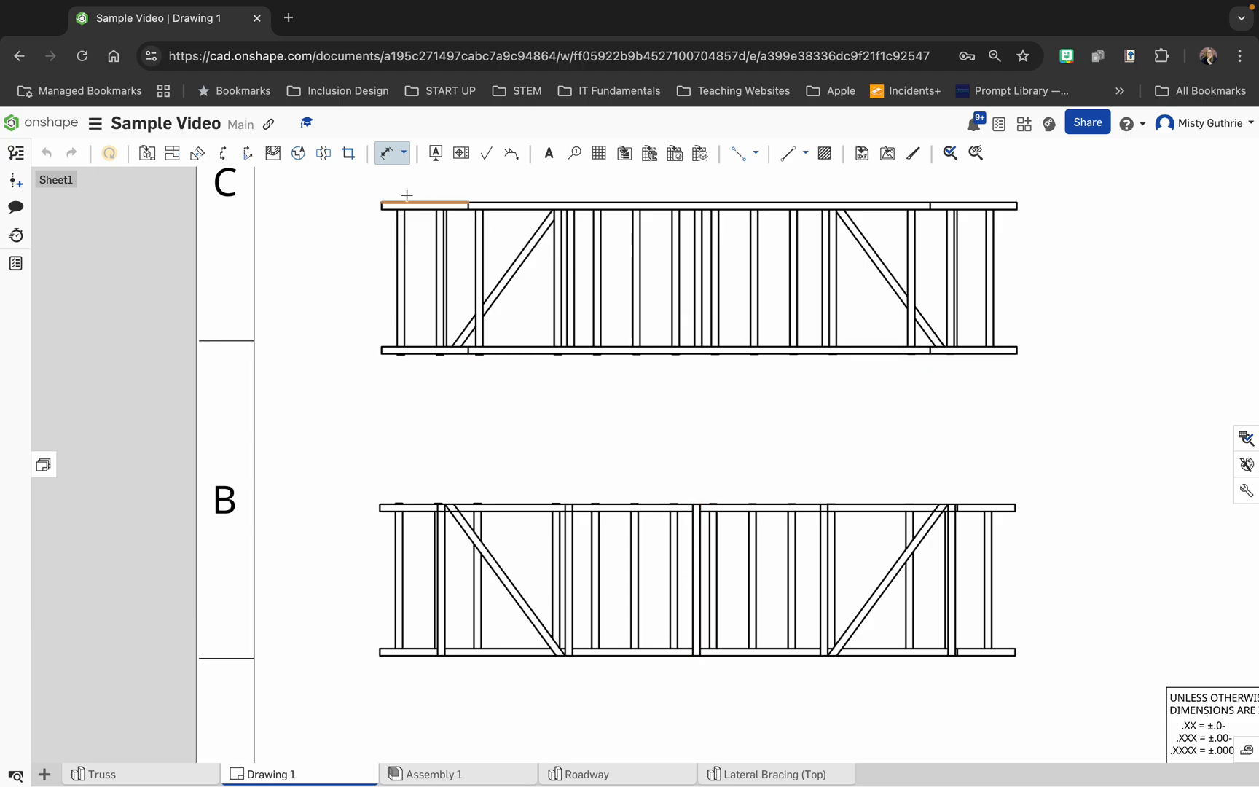
click(388, 153)
click(388, 152)
click(678, 579)
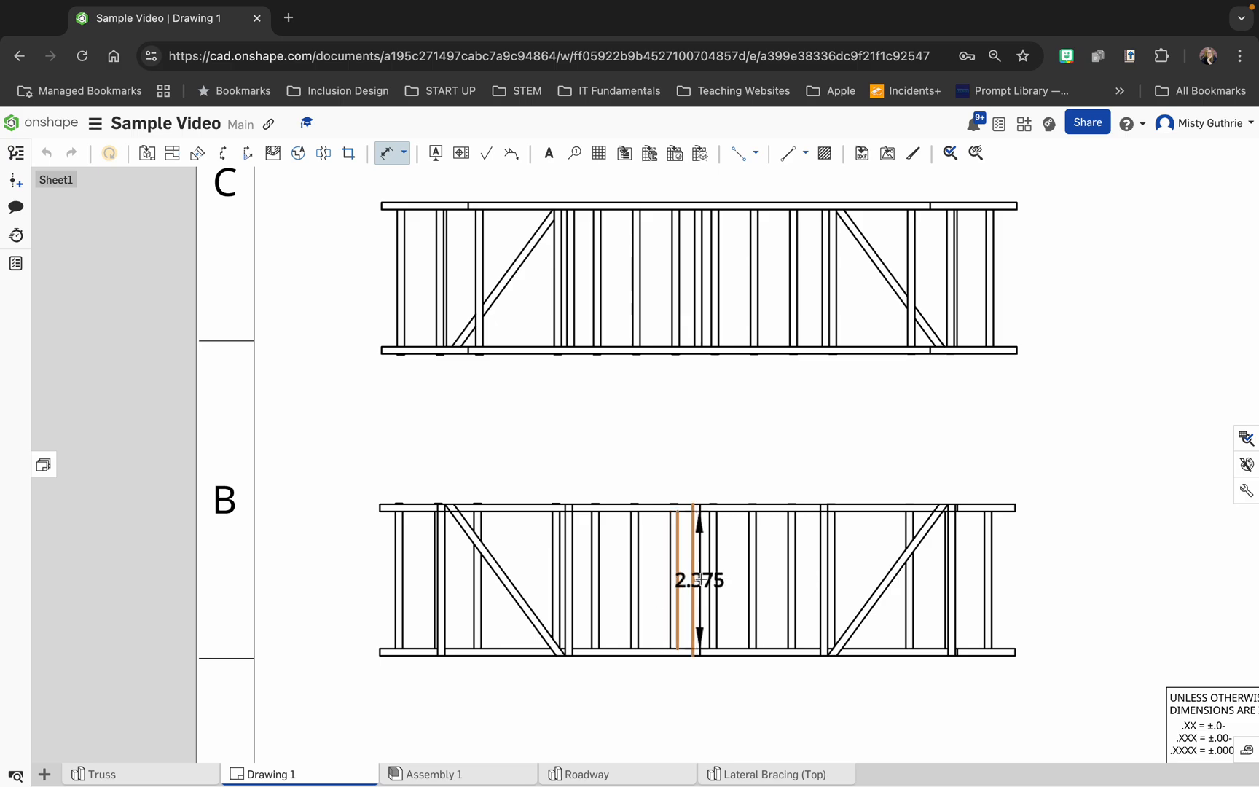
click(710, 579)
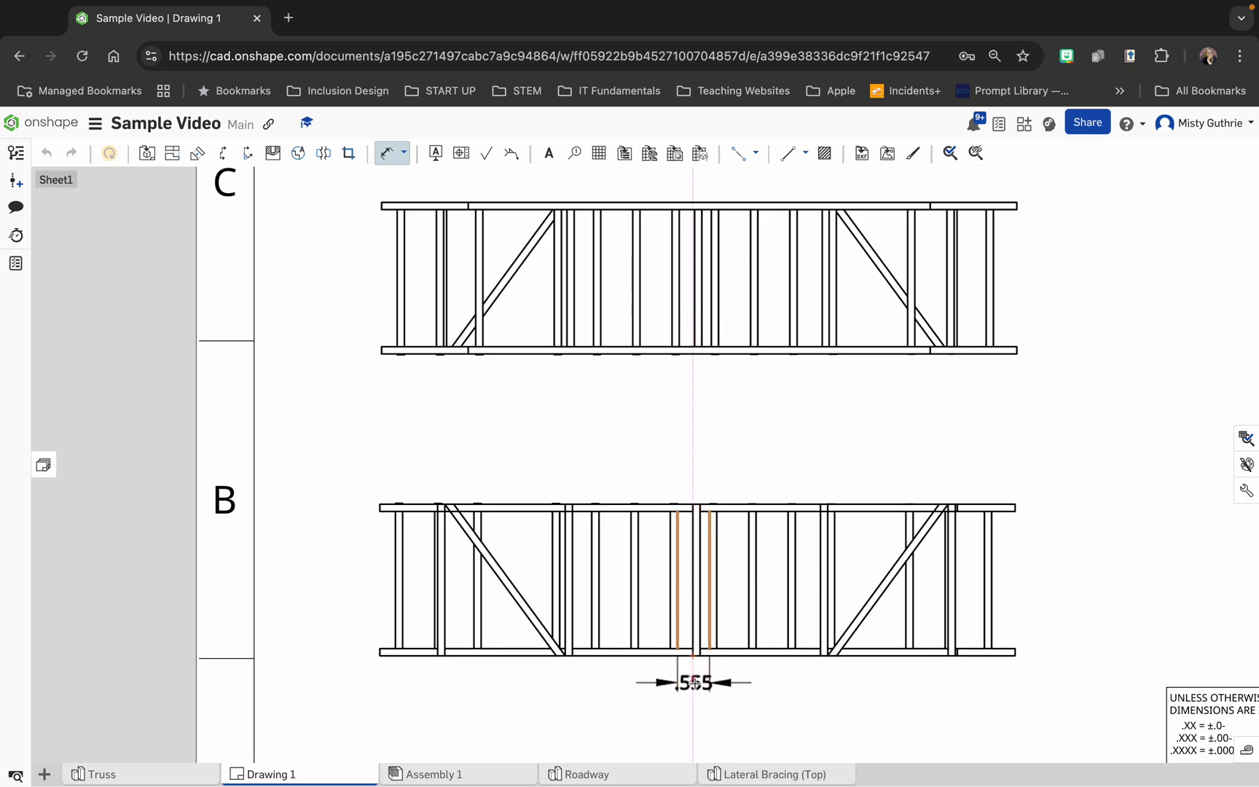
click(693, 686)
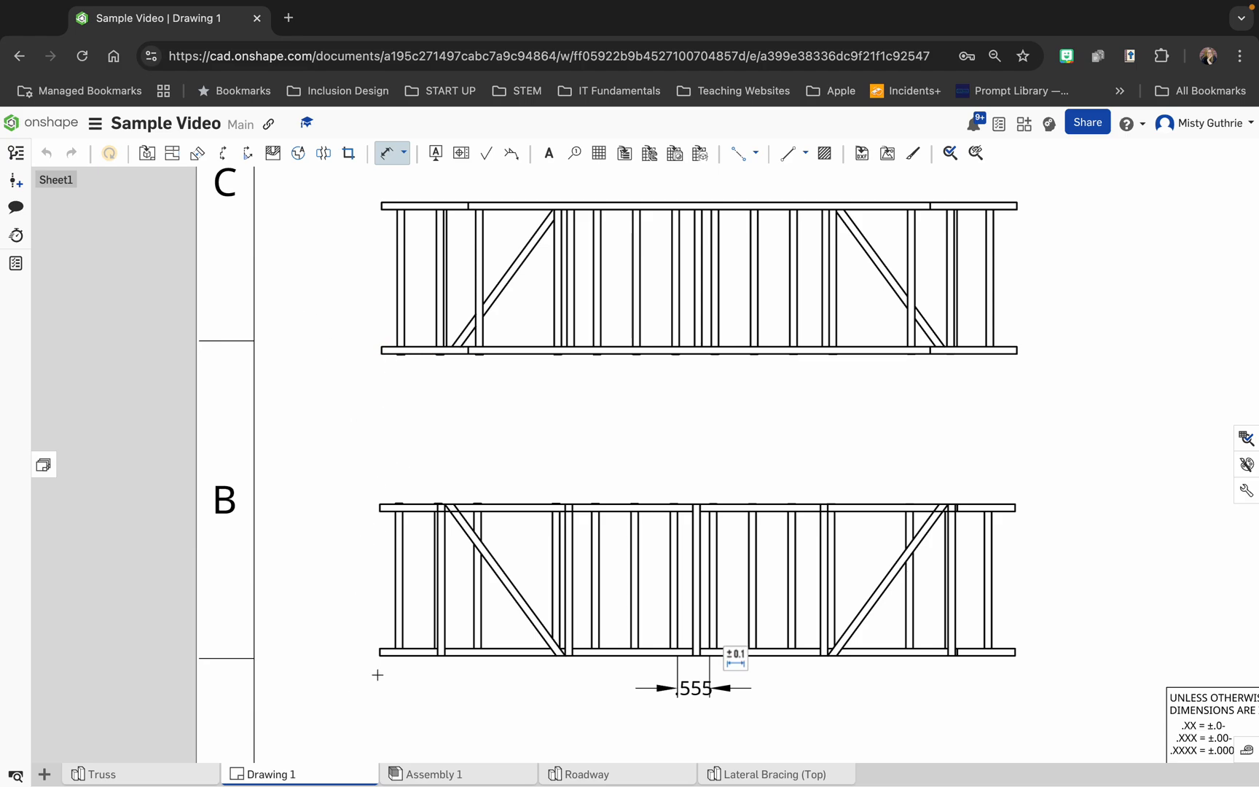
Dimension the top view's overall length between its two upper outer corners, placing the value above that view
scroll(817, 522, down, 5)
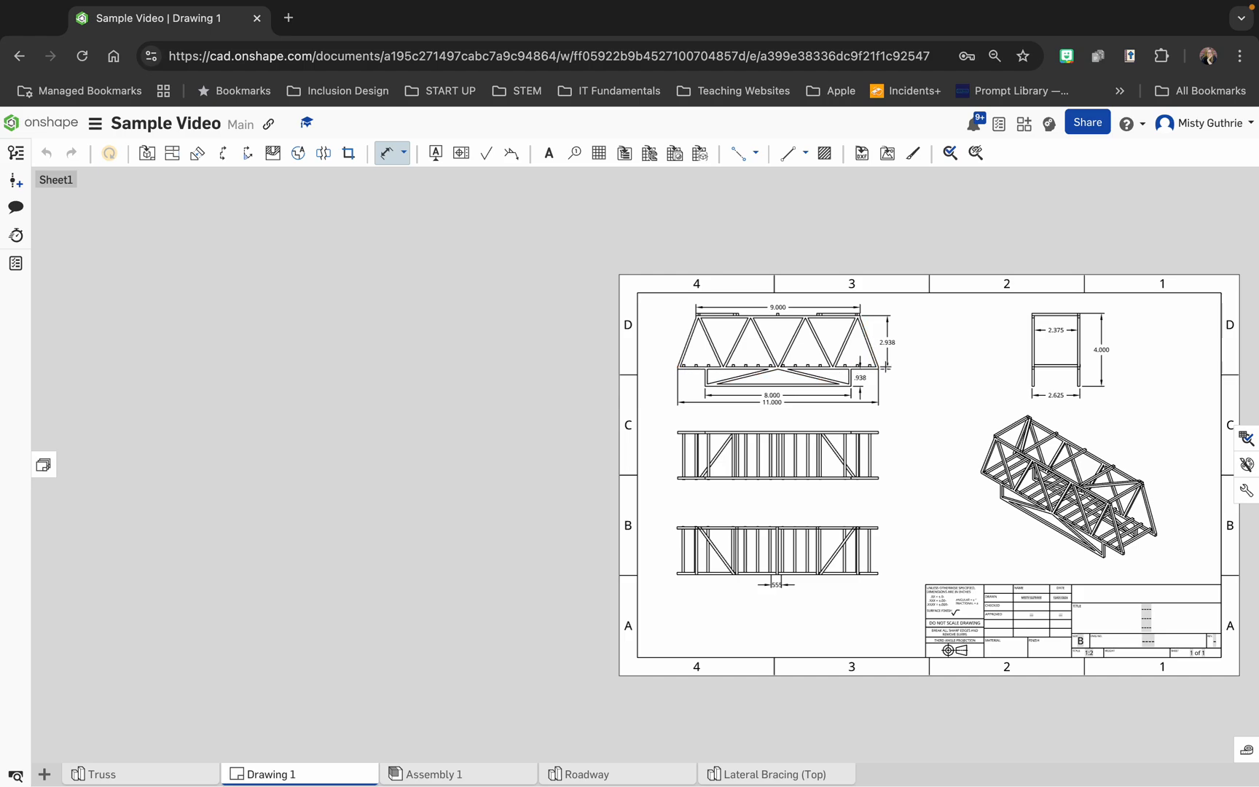
click(676, 527)
click(879, 526)
click(764, 516)
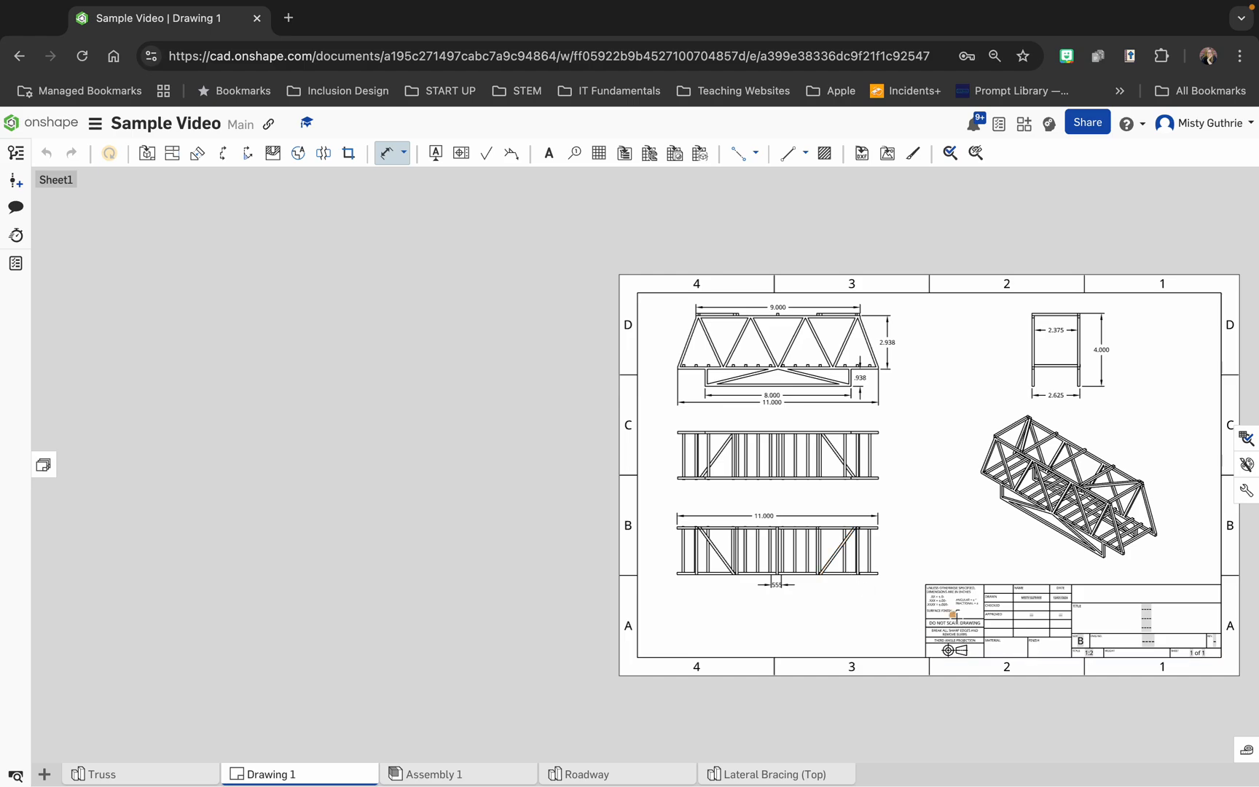
scroll(954, 615, up, 5)
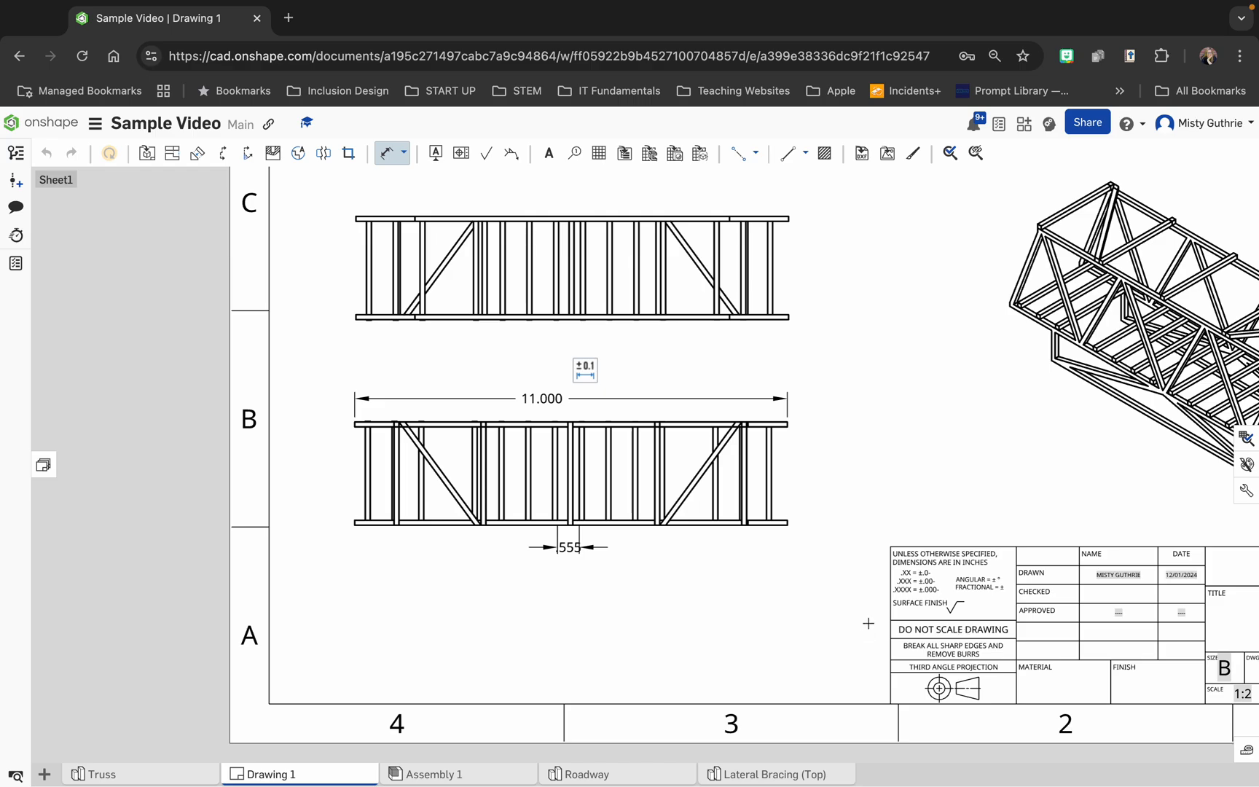
scroll(978, 667, down, 5)
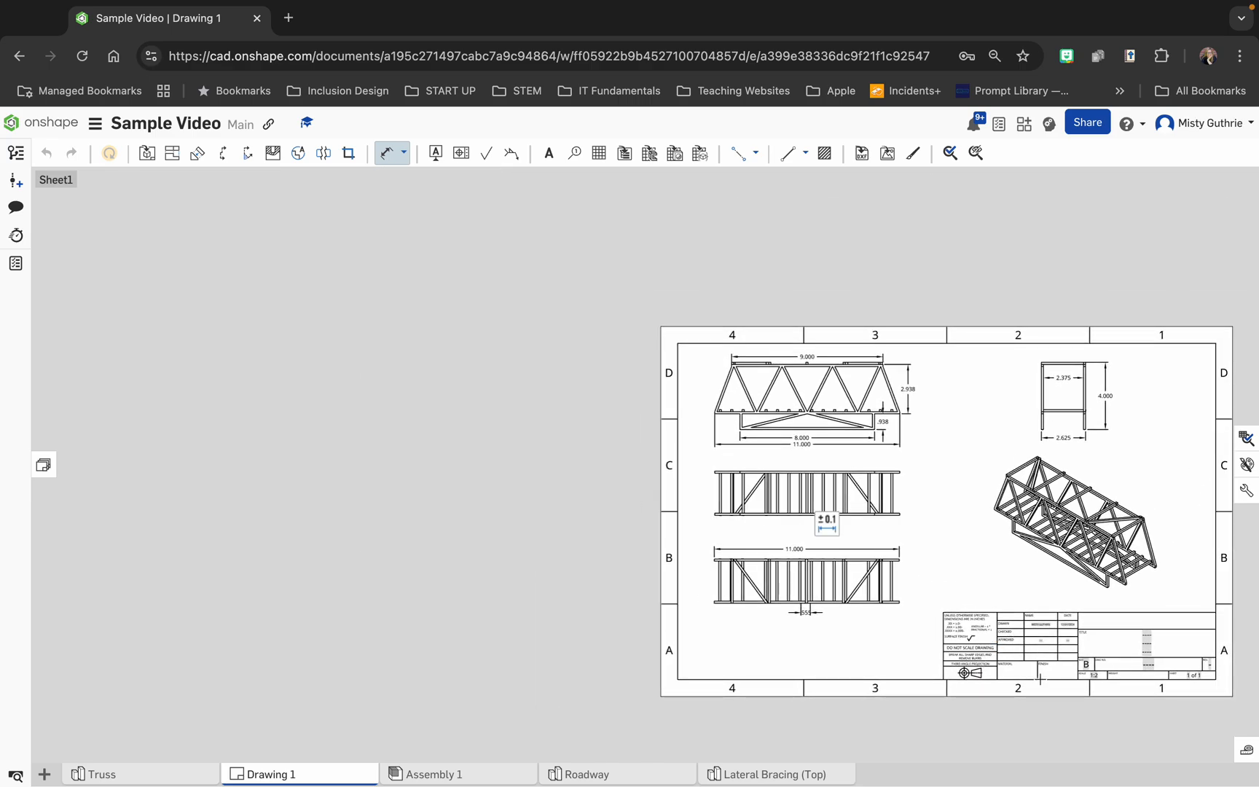
scroll(1069, 709, up, 5)
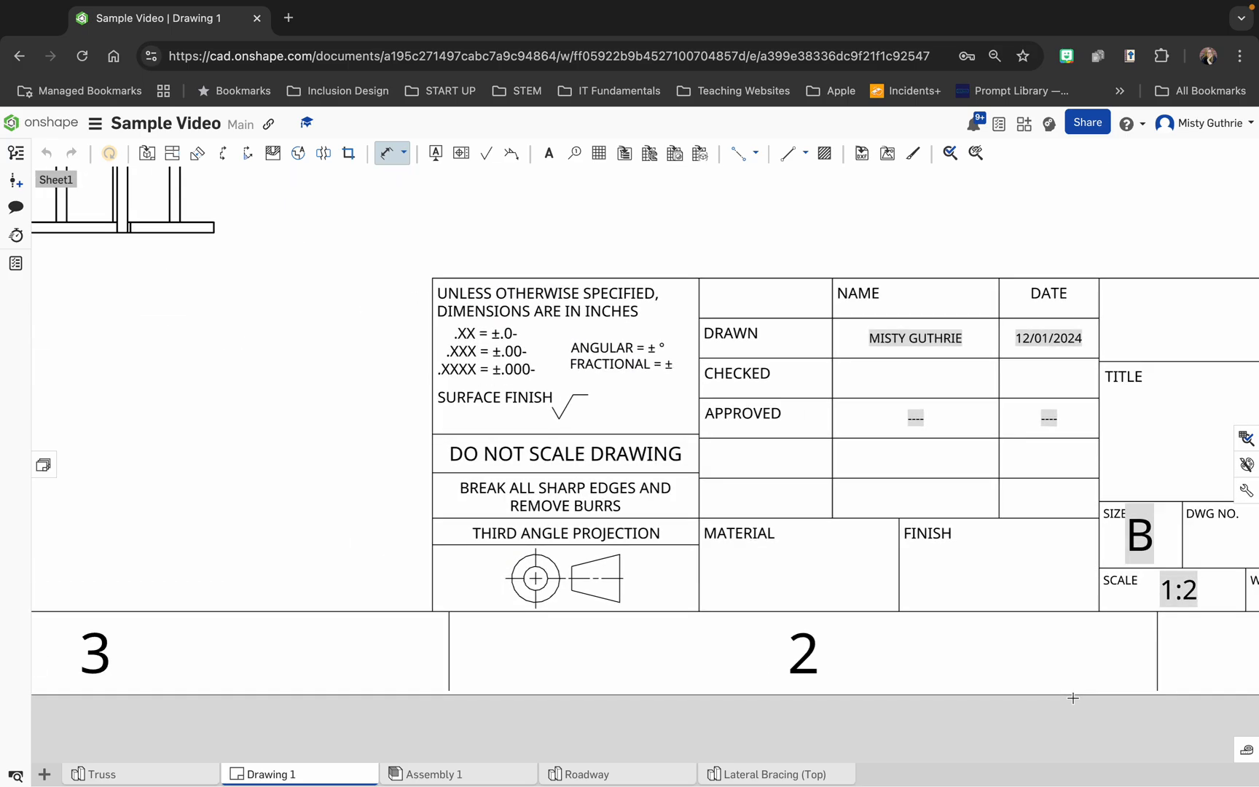
scroll(1072, 698, down, 5)
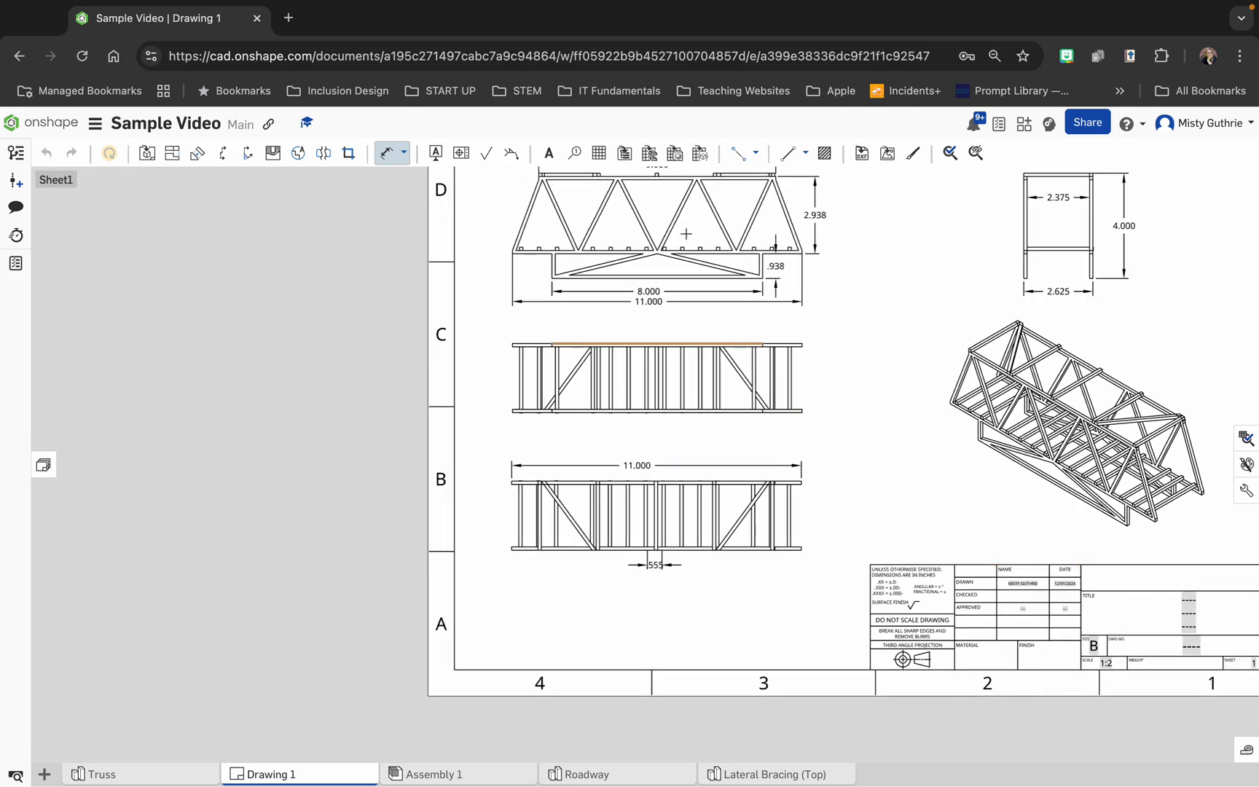
Turn on the view label and scale label for all five drawing views together
scroll(612, 226, down, 3)
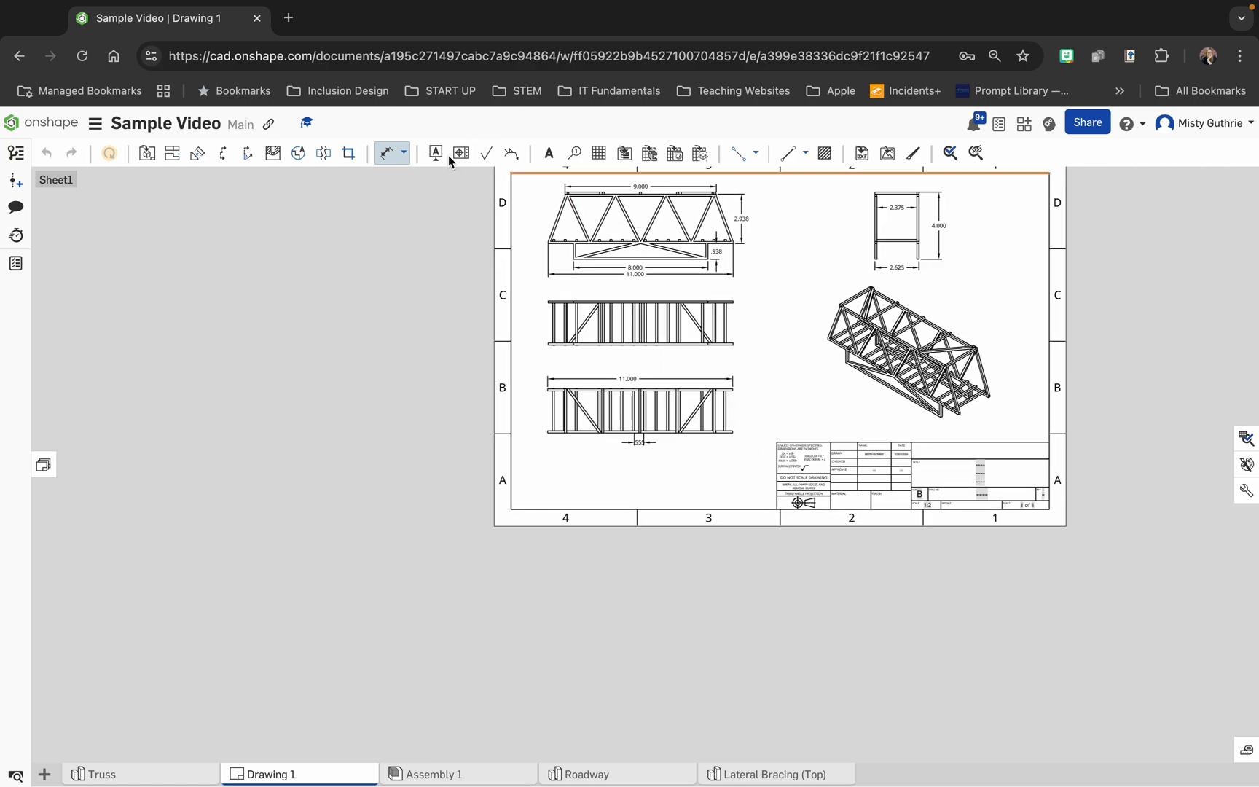
right_click(644, 234)
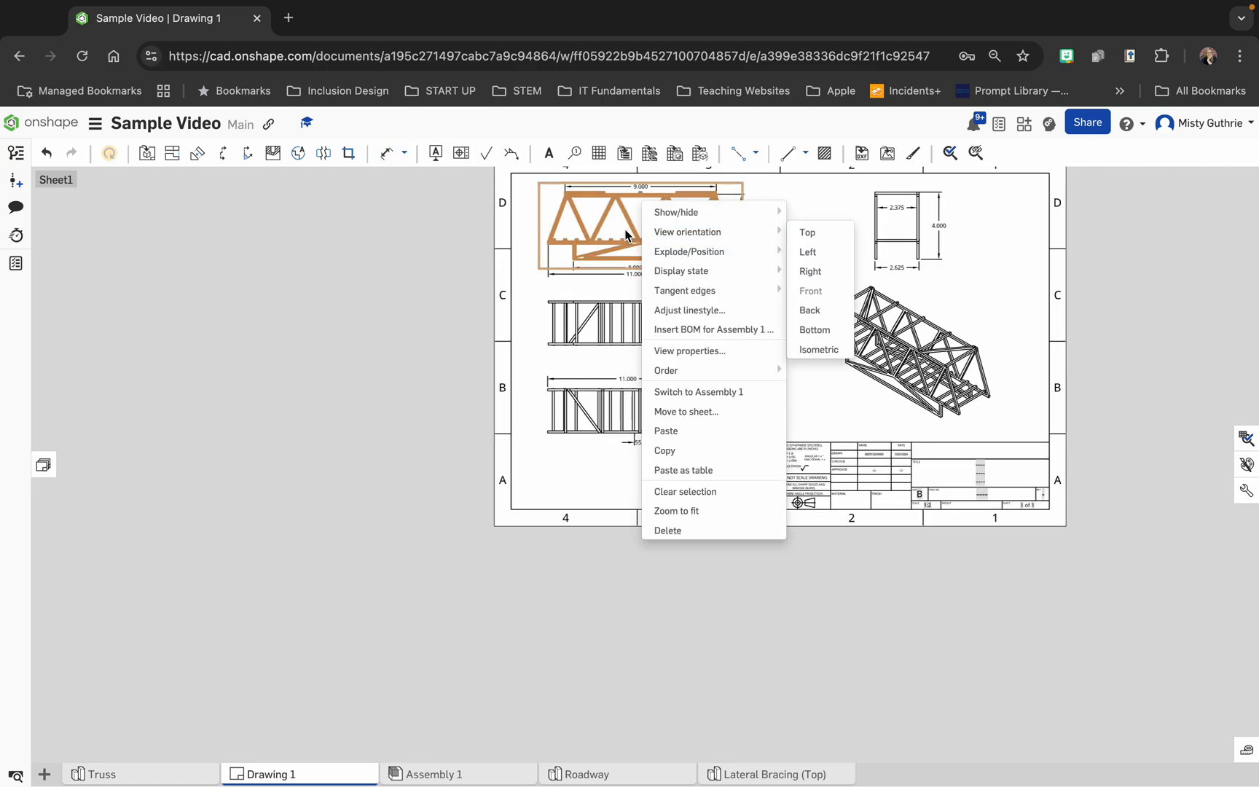
click(617, 328)
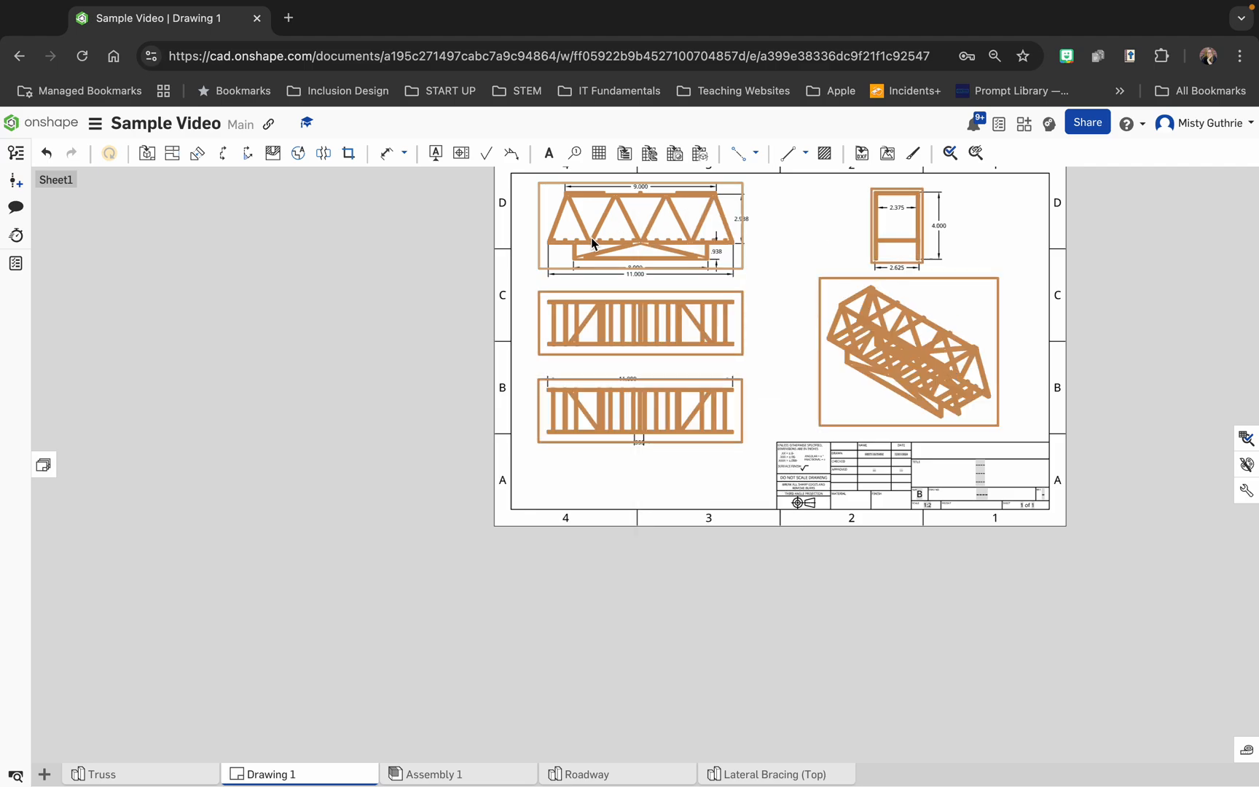
right_click(646, 232)
mouse_move(650, 232)
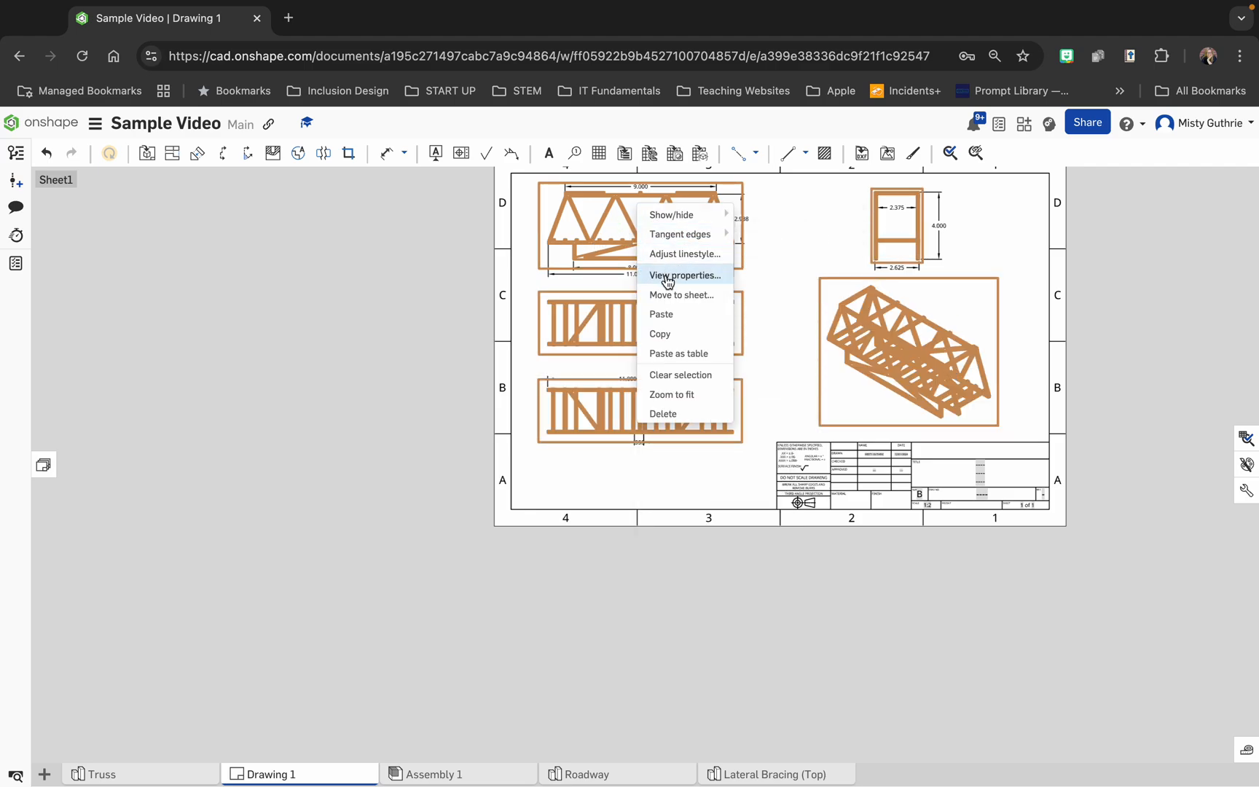
click(683, 275)
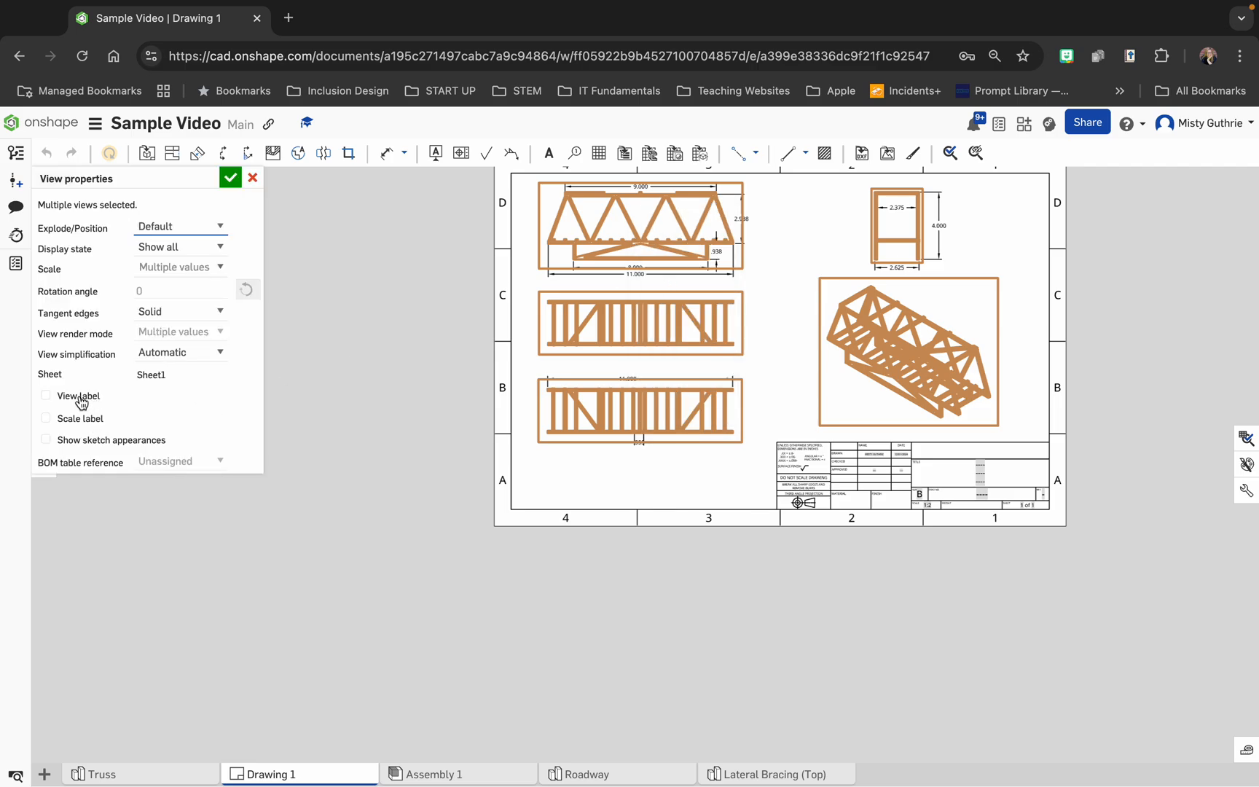
click(45, 396)
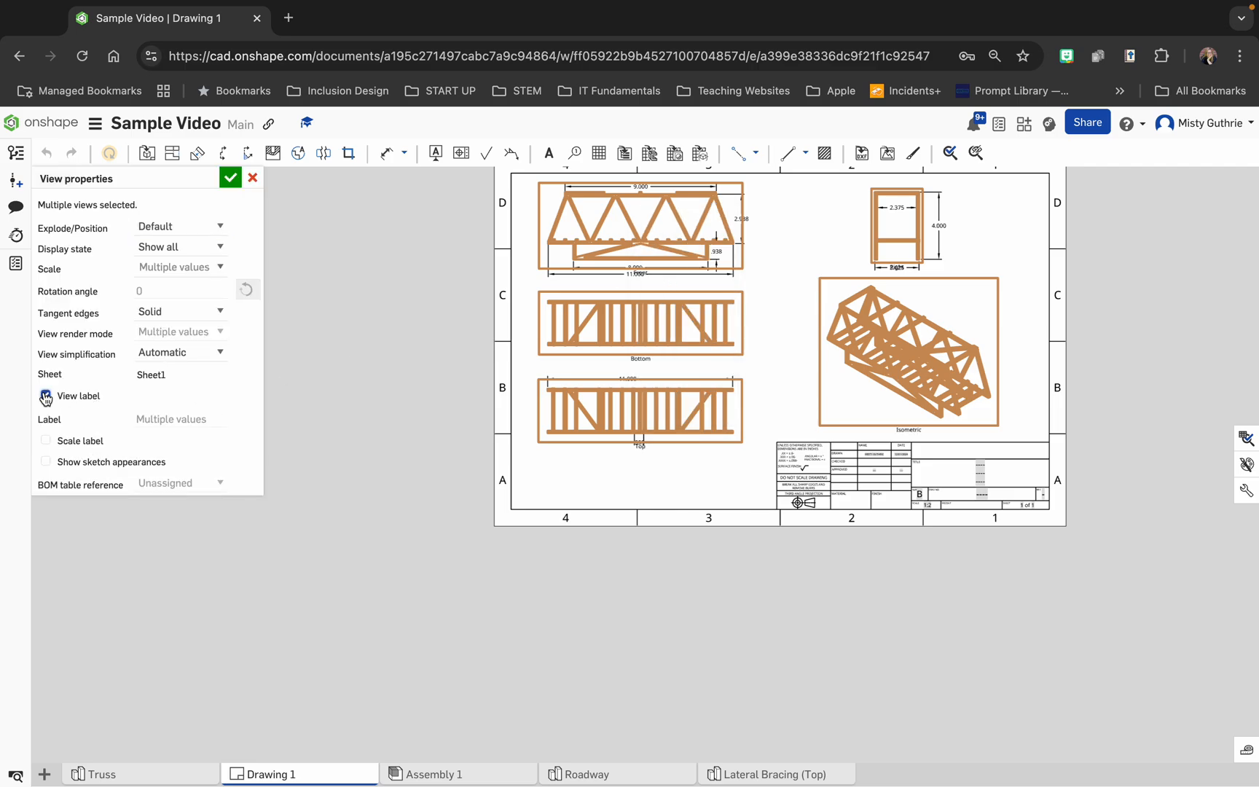
click(46, 440)
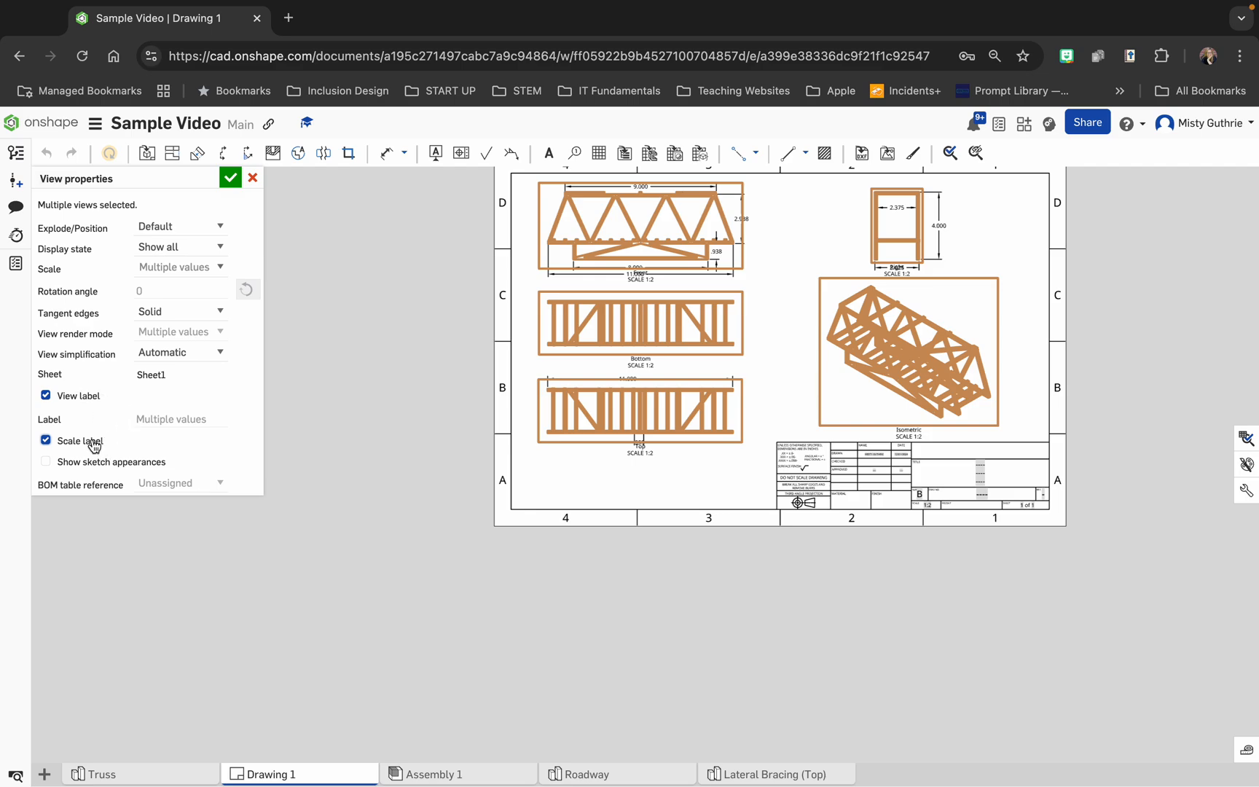
click(231, 179)
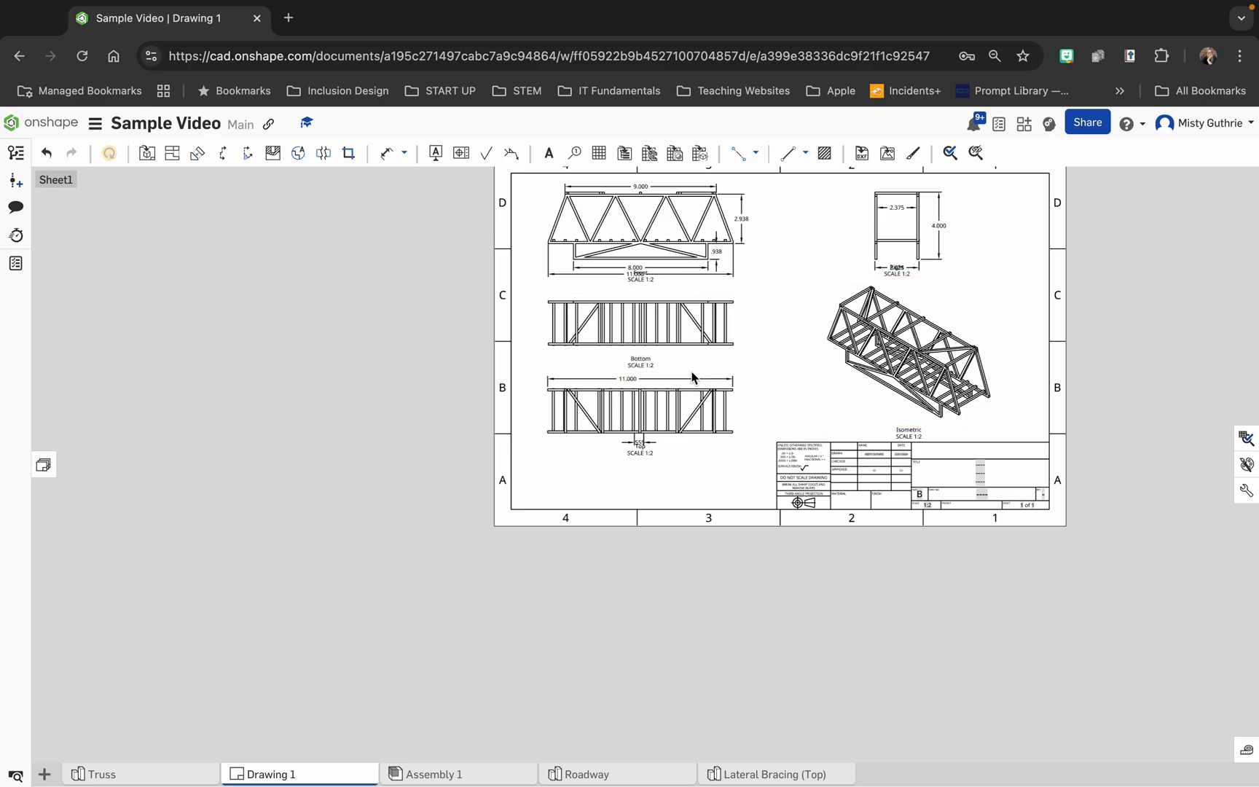
Move the top view's cross-member gap dimension up and its value to the side, clear of the Top view label
scroll(691, 375, up, 5)
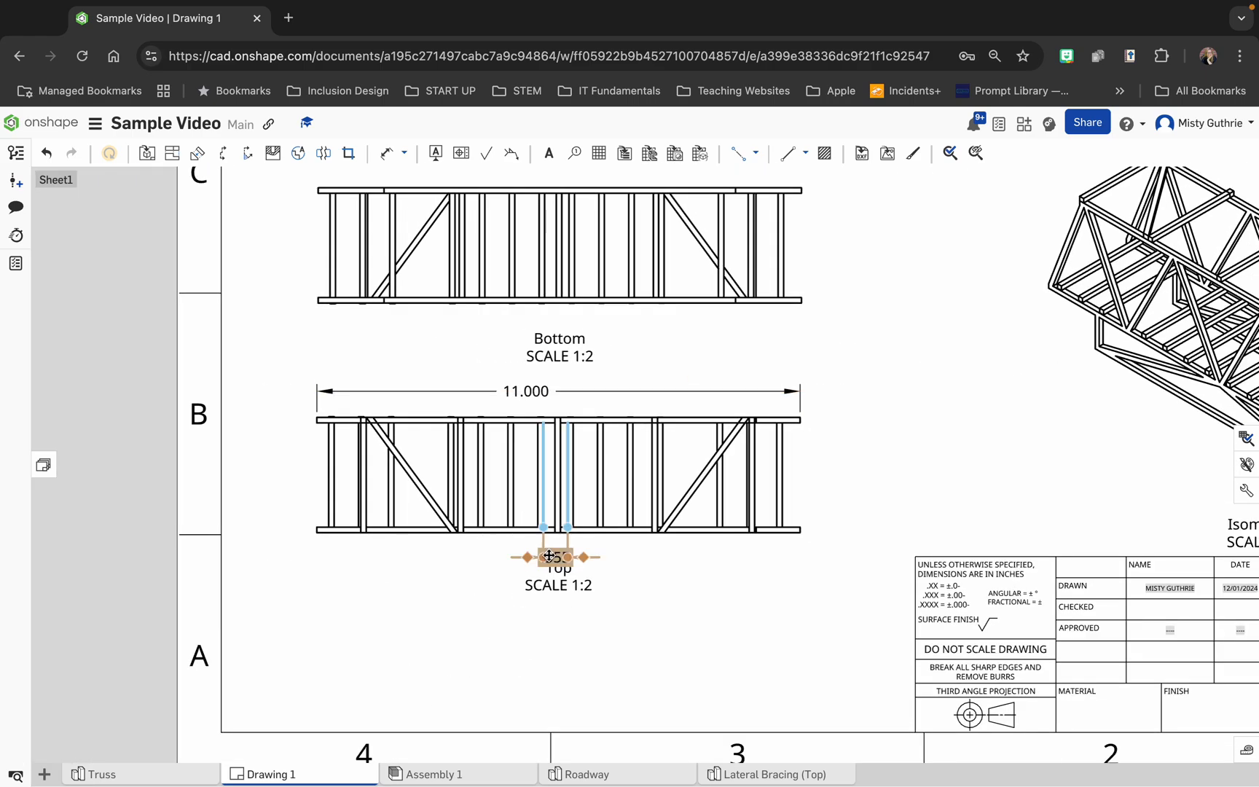
drag(556, 557, 583, 547)
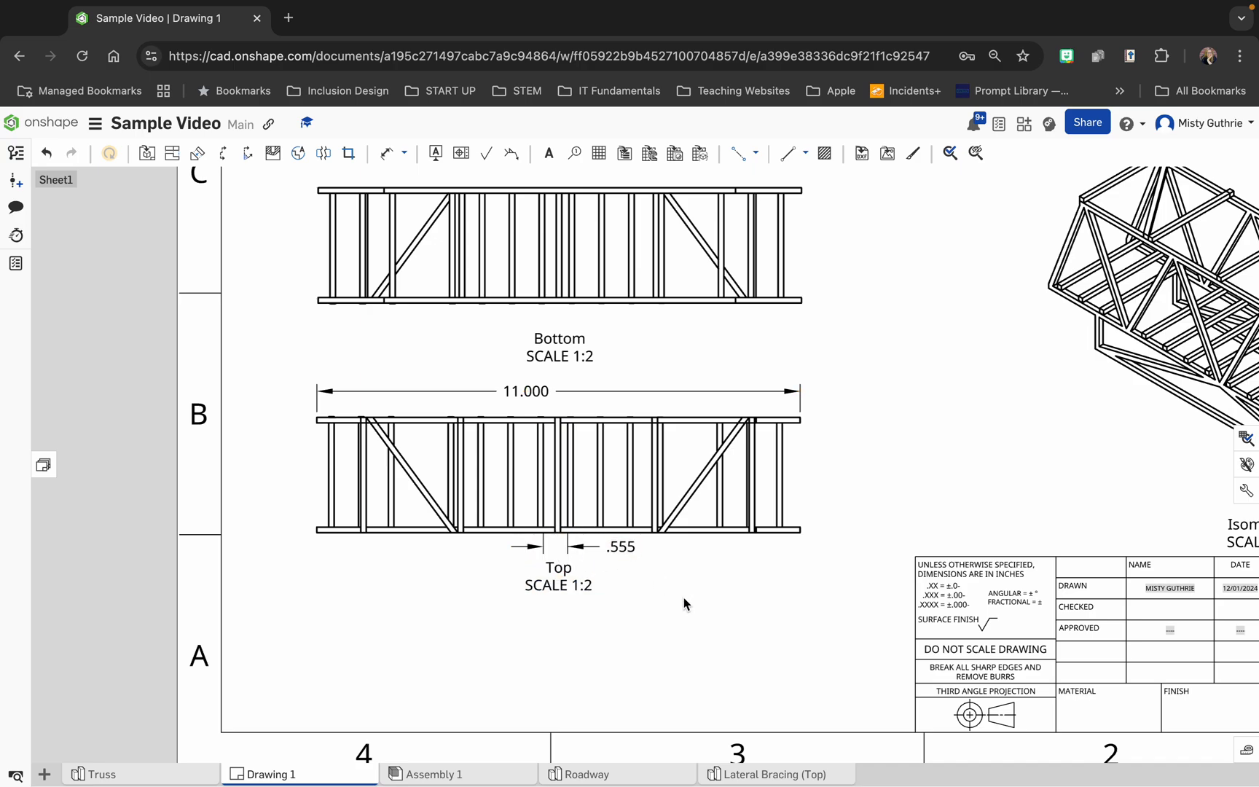
Move the front view's lower frame length and overall length dimensions upward, centred above the Front view label
scroll(653, 387, down, 5)
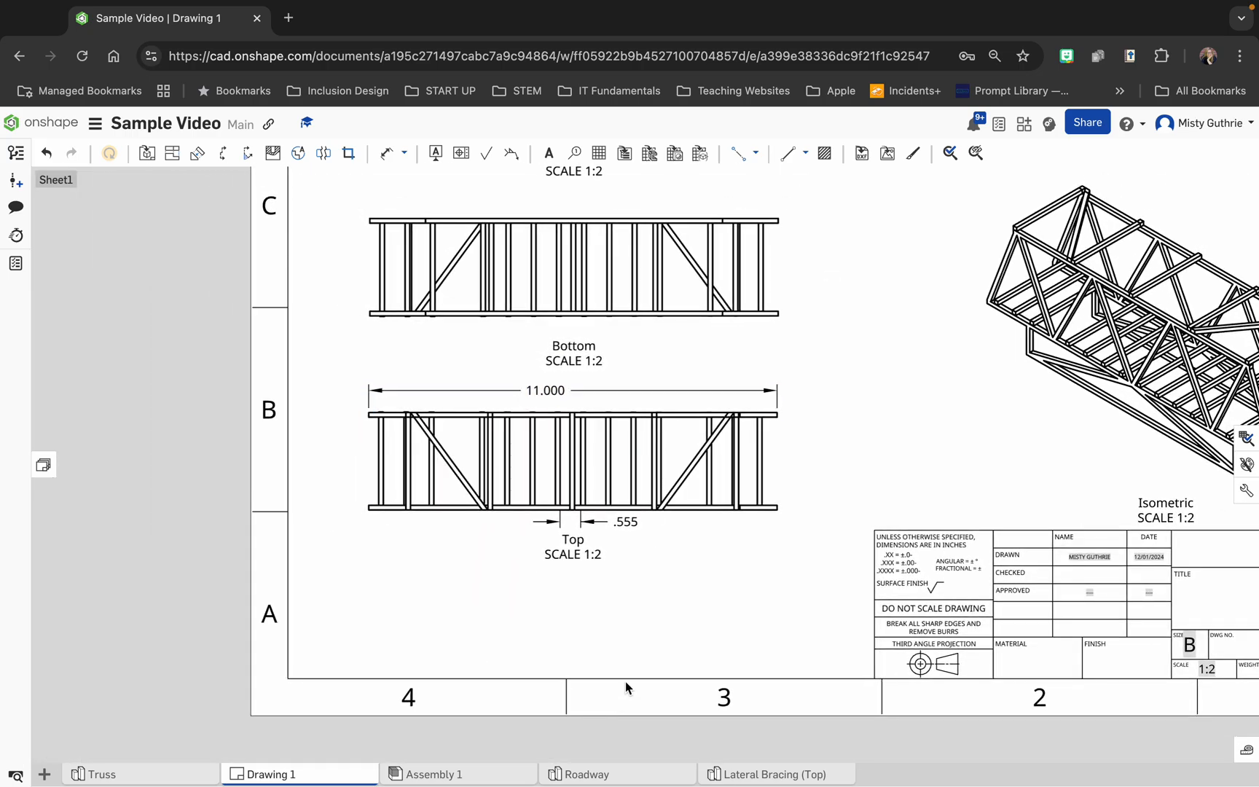
scroll(616, 691, up, 3)
scroll(610, 692, down, 8)
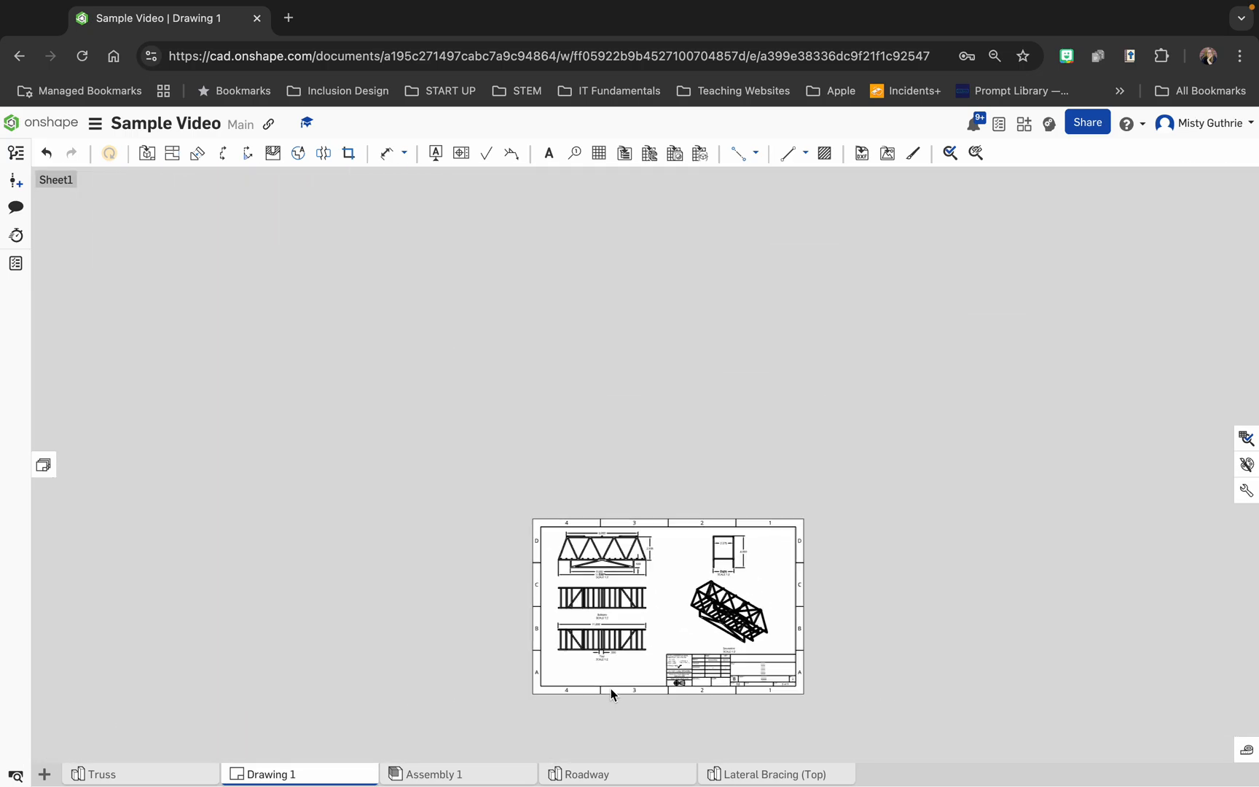
scroll(611, 689, up, 2)
click(599, 534)
scroll(597, 543, up, 6)
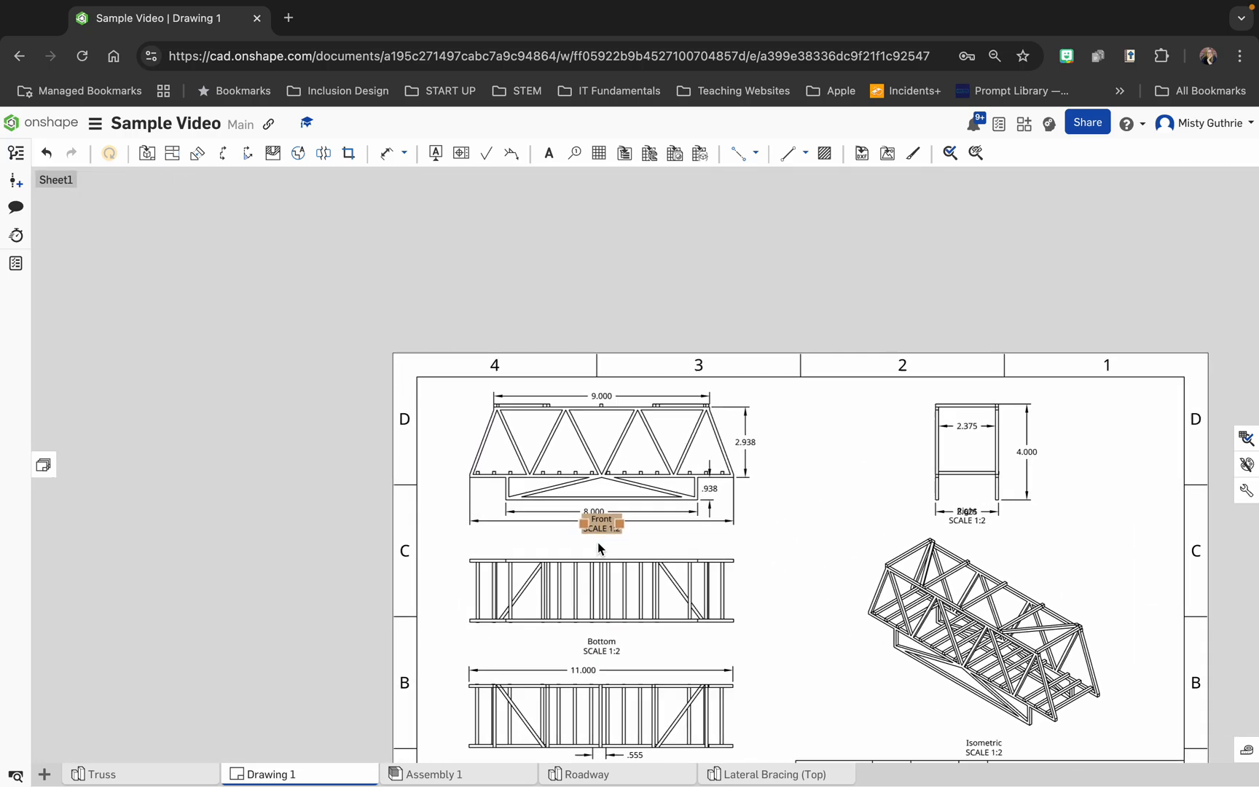
scroll(596, 542, up, 1)
click(589, 485)
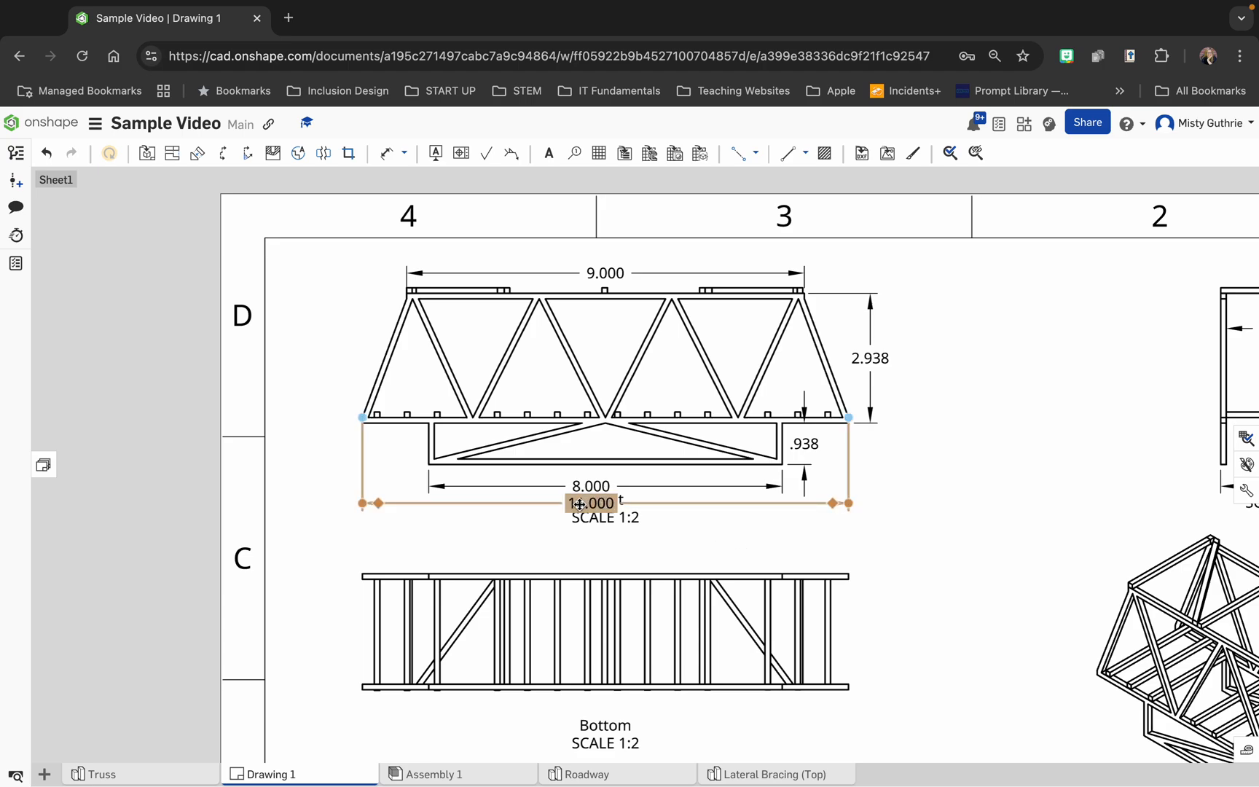
mouse_move(589, 484)
mouse_down()
mouse_move(584, 470)
mouse_move(607, 473)
mouse_move(596, 506)
mouse_move(591, 486)
mouse_move(603, 486)
mouse_up()
click(590, 503)
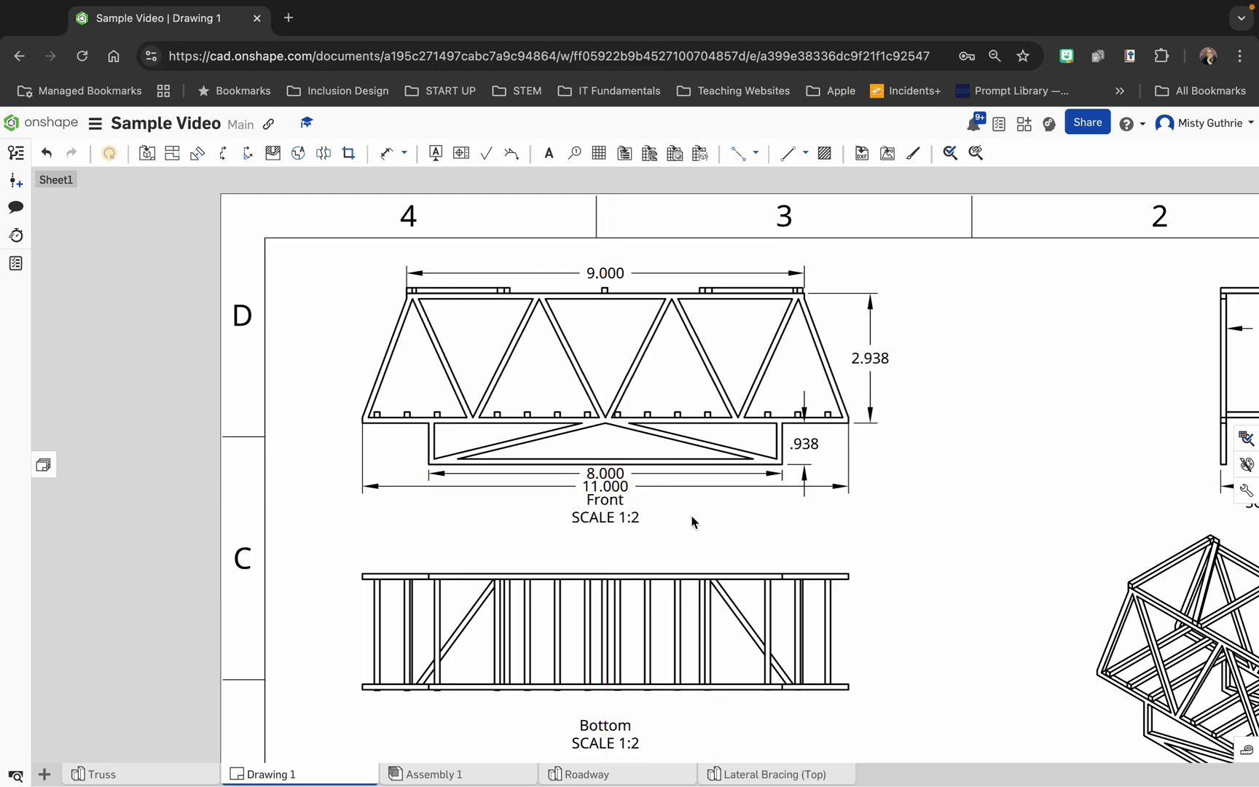
Delete the overall length dimension beneath the front view
click(606, 486)
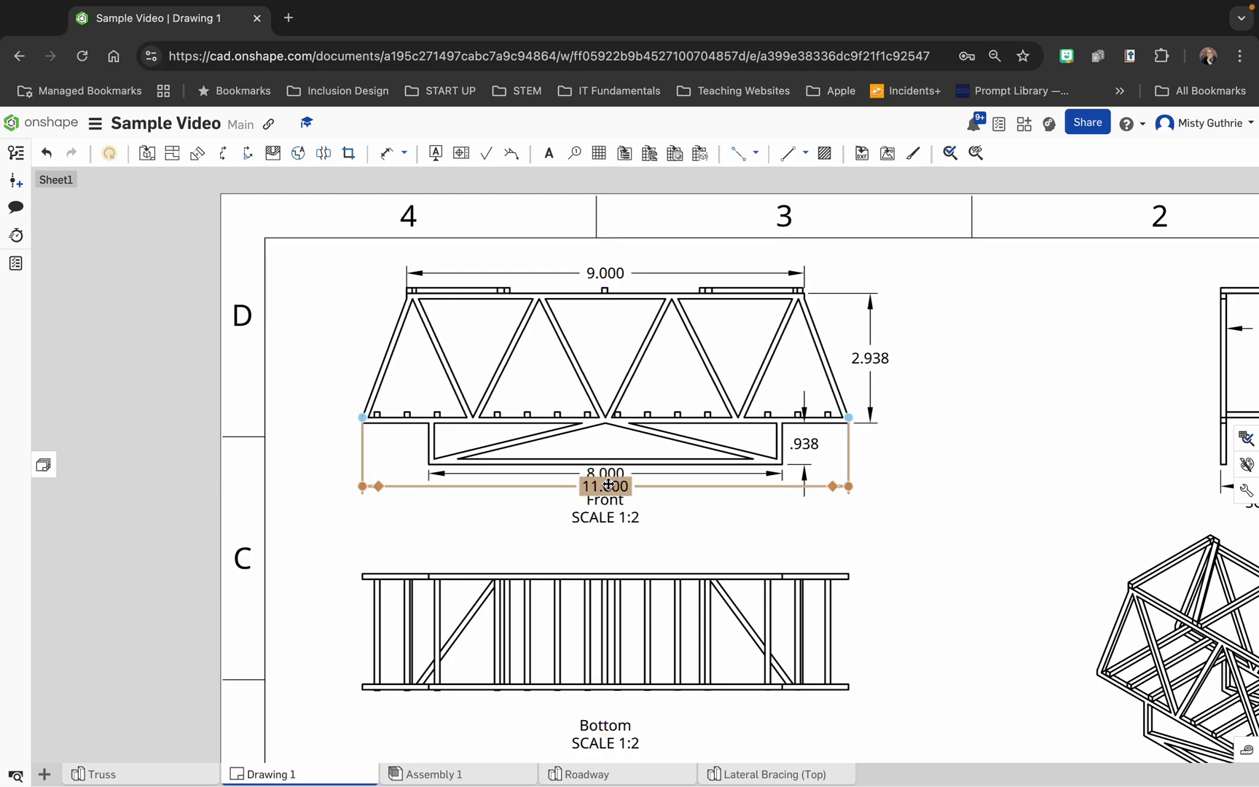
click(626, 587)
scroll(627, 587, down, 5)
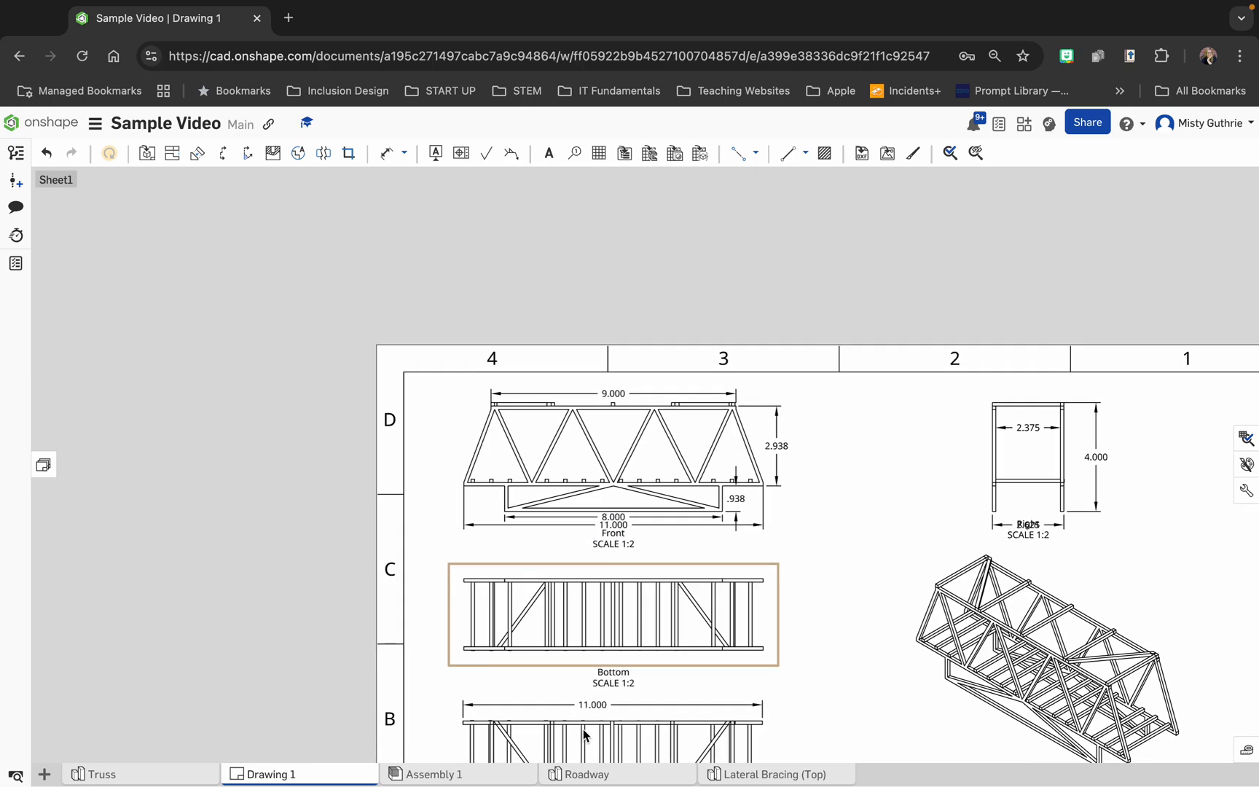
click(613, 524)
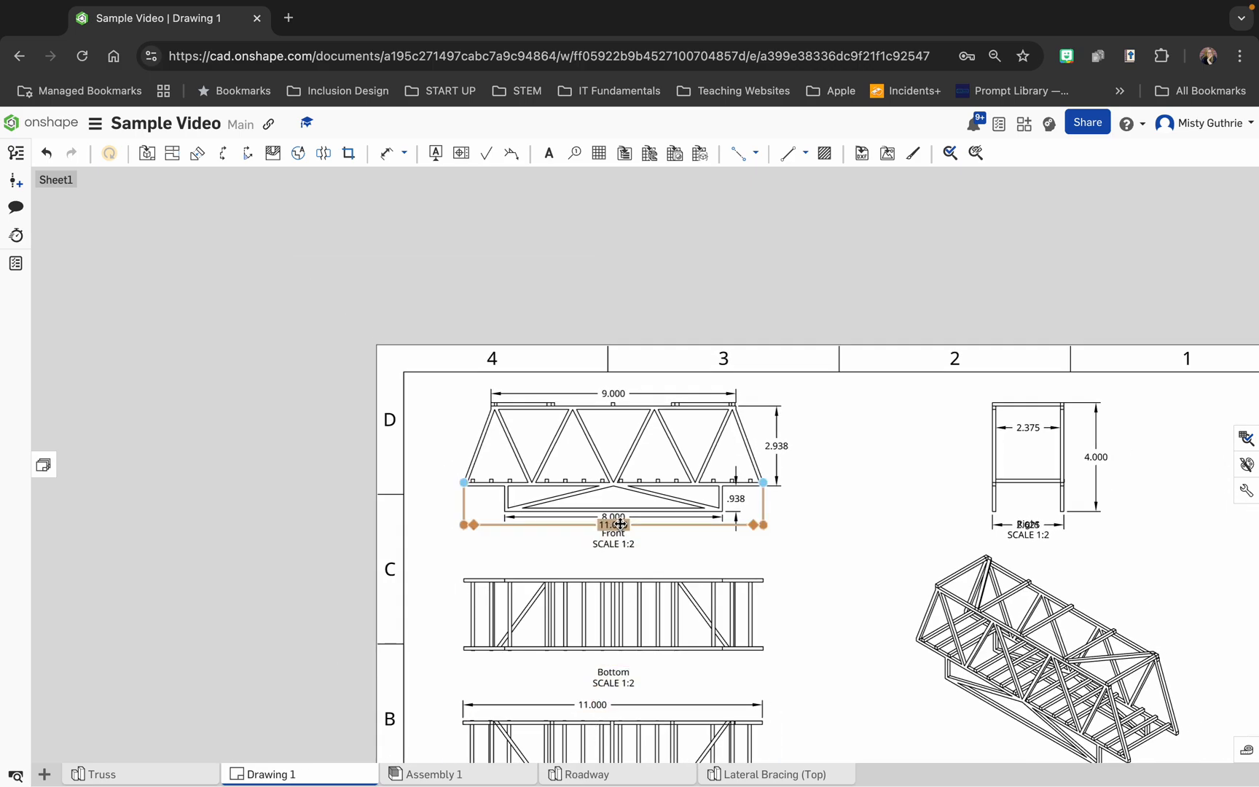
key(Delete)
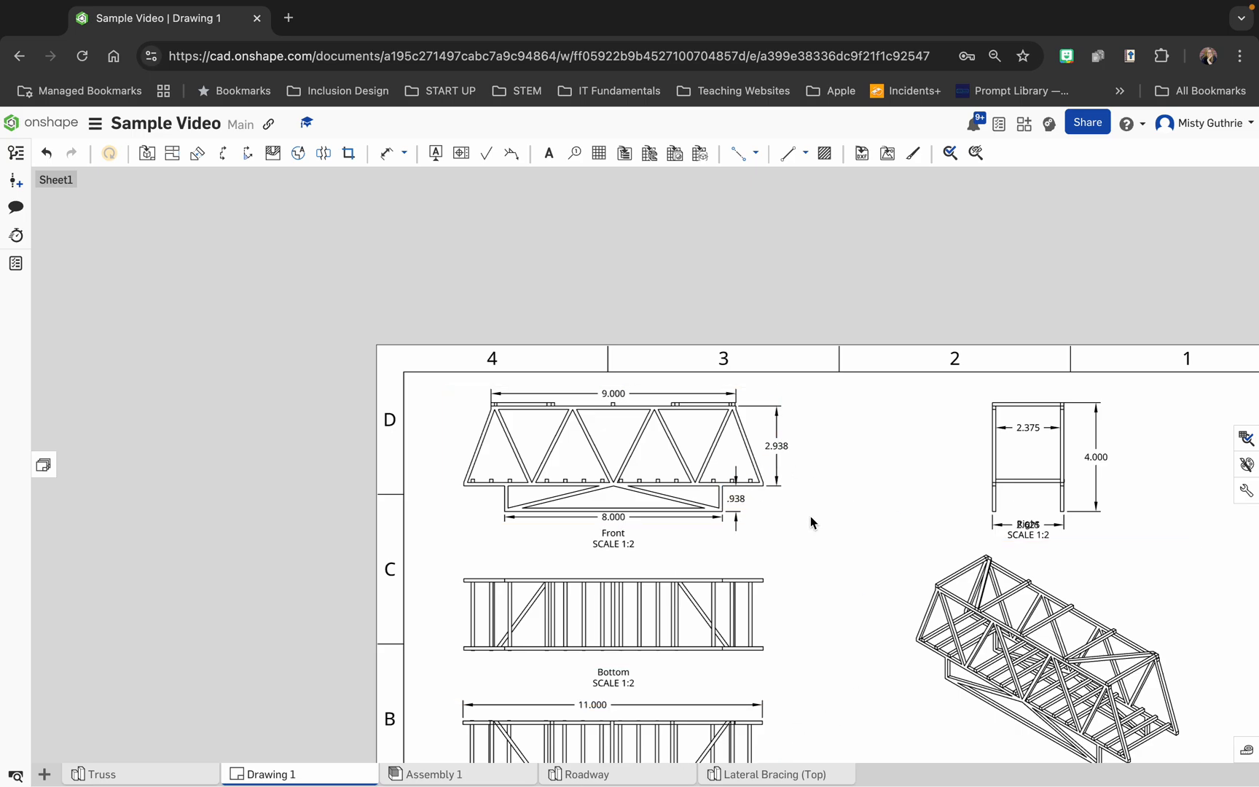
Move the right view's outer width dimension up between the legs, clear of the view label
scroll(813, 595, down, 2)
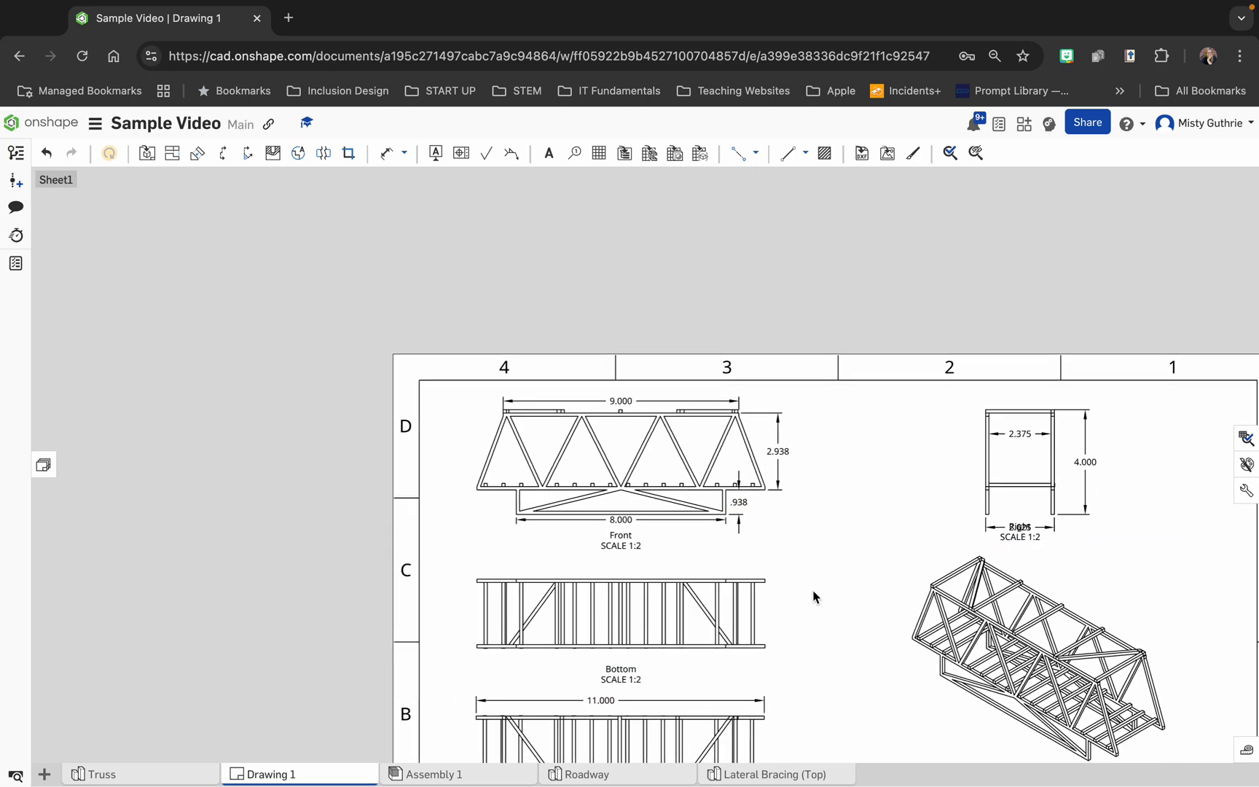
click(1016, 522)
drag(1015, 522, 1020, 502)
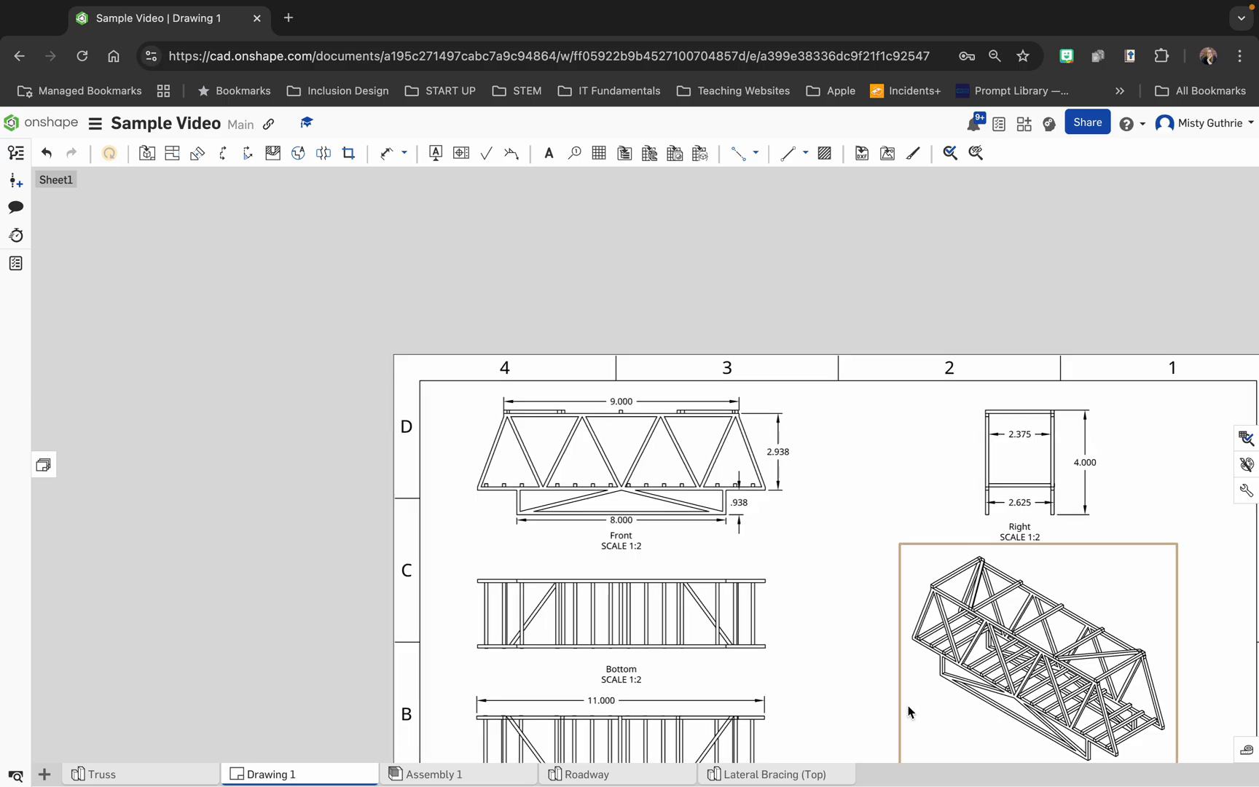
Clear the second and third title placeholders, Title 2 and Title 3, in the title block
scroll(909, 710, down, 3)
scroll(909, 710, up, 4)
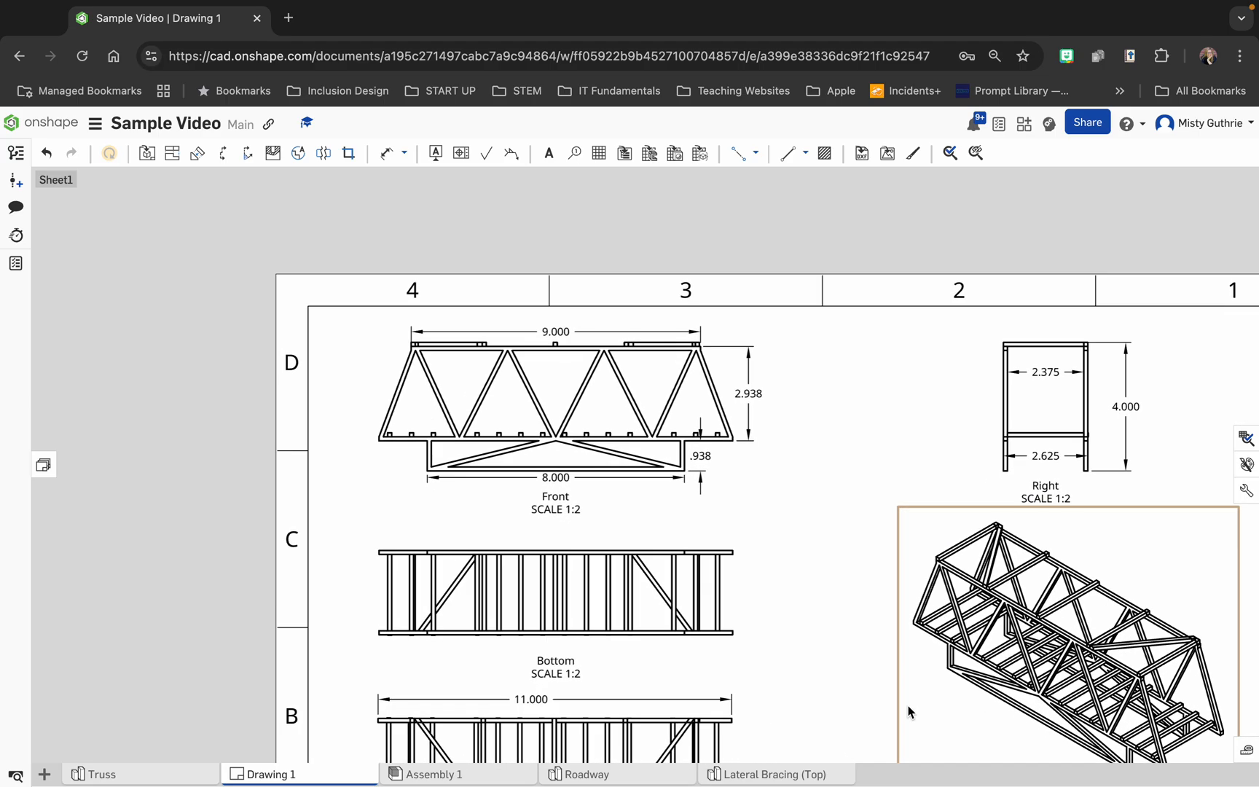
scroll(781, 643, down, 5)
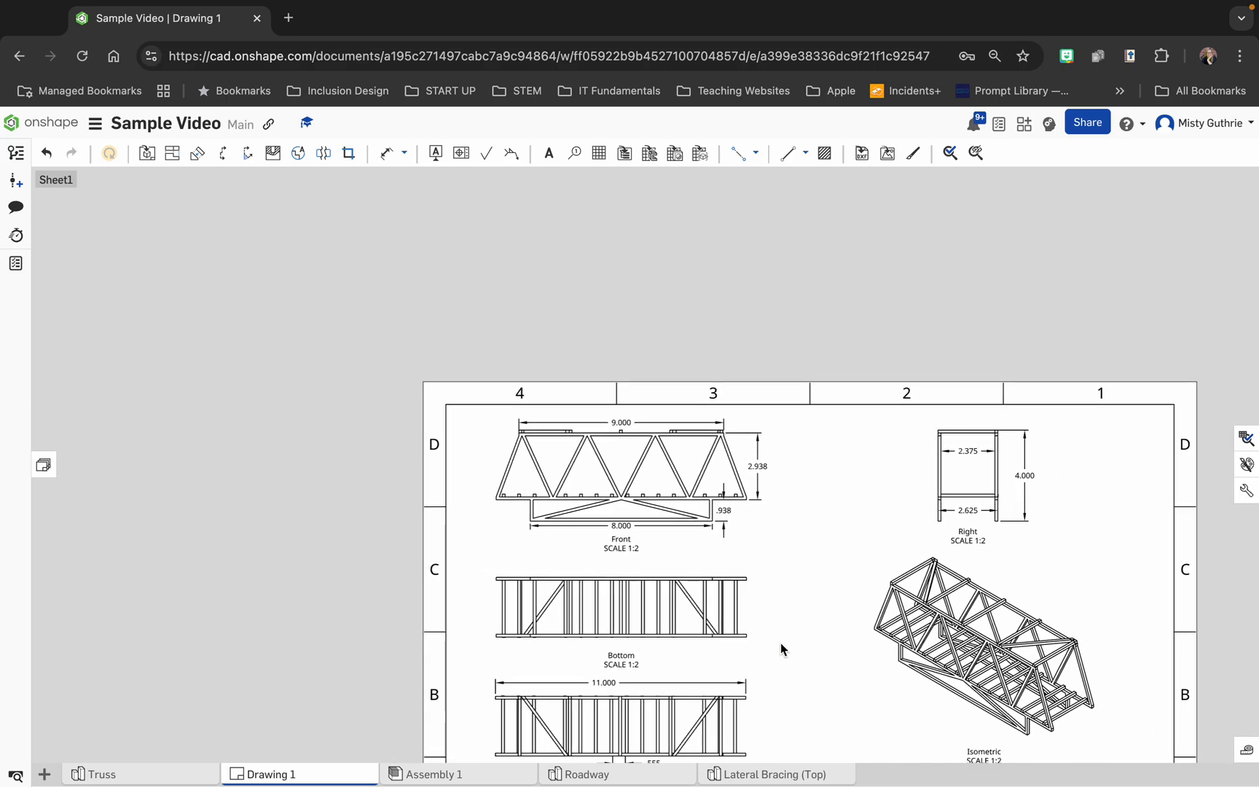
scroll(780, 643, down, 3)
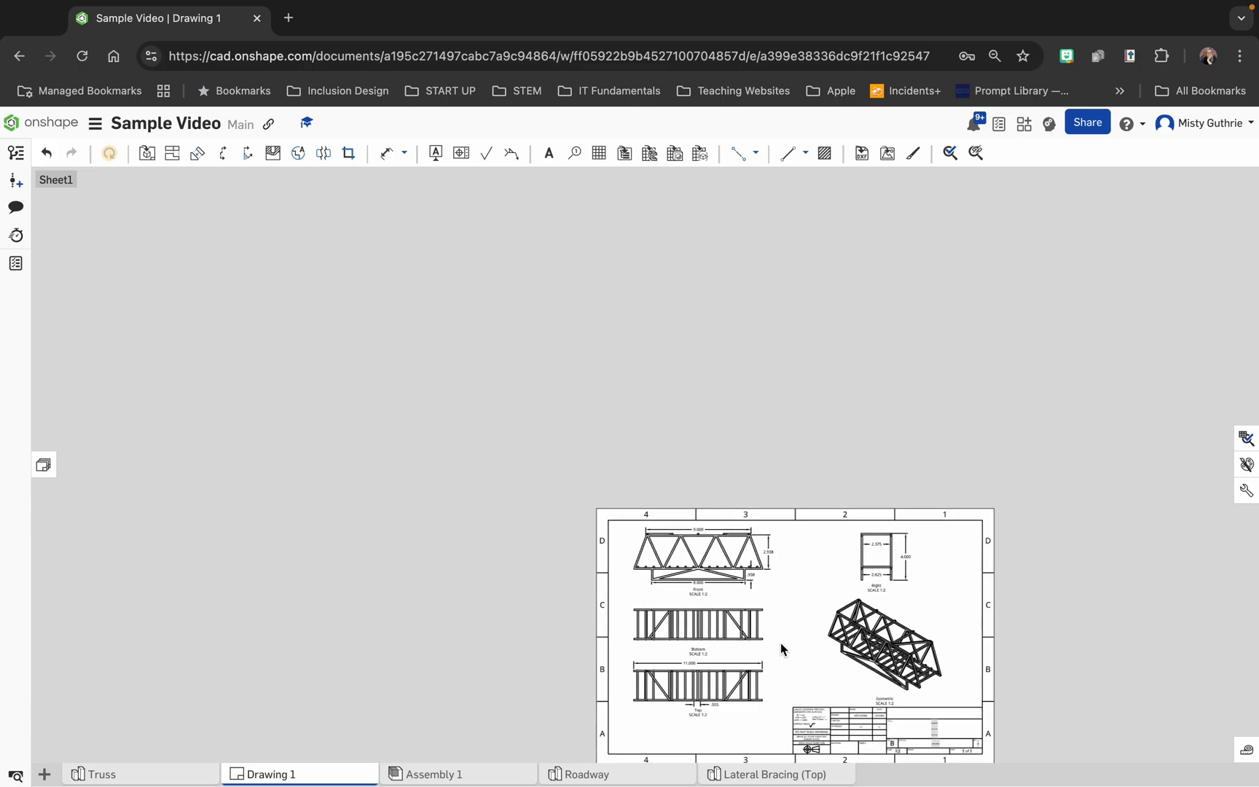
scroll(908, 751, up, 10)
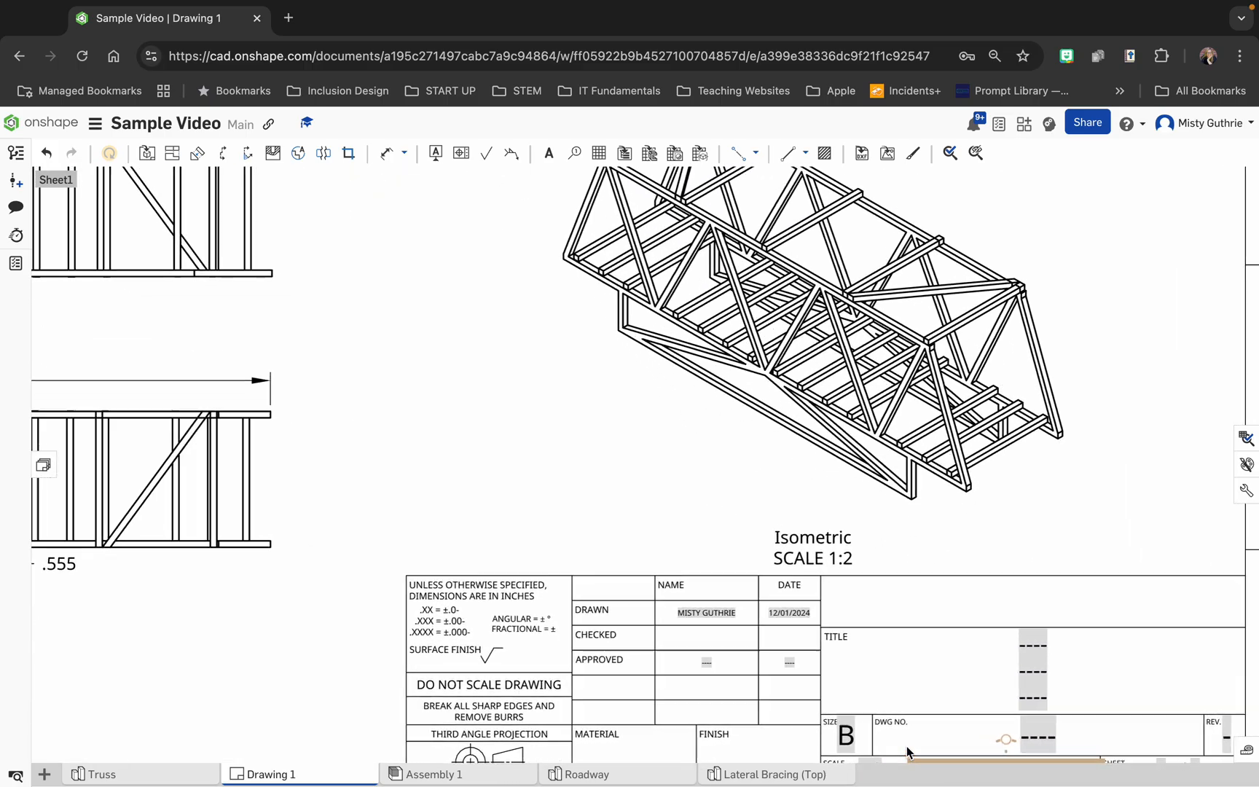
scroll(885, 699, up, 3)
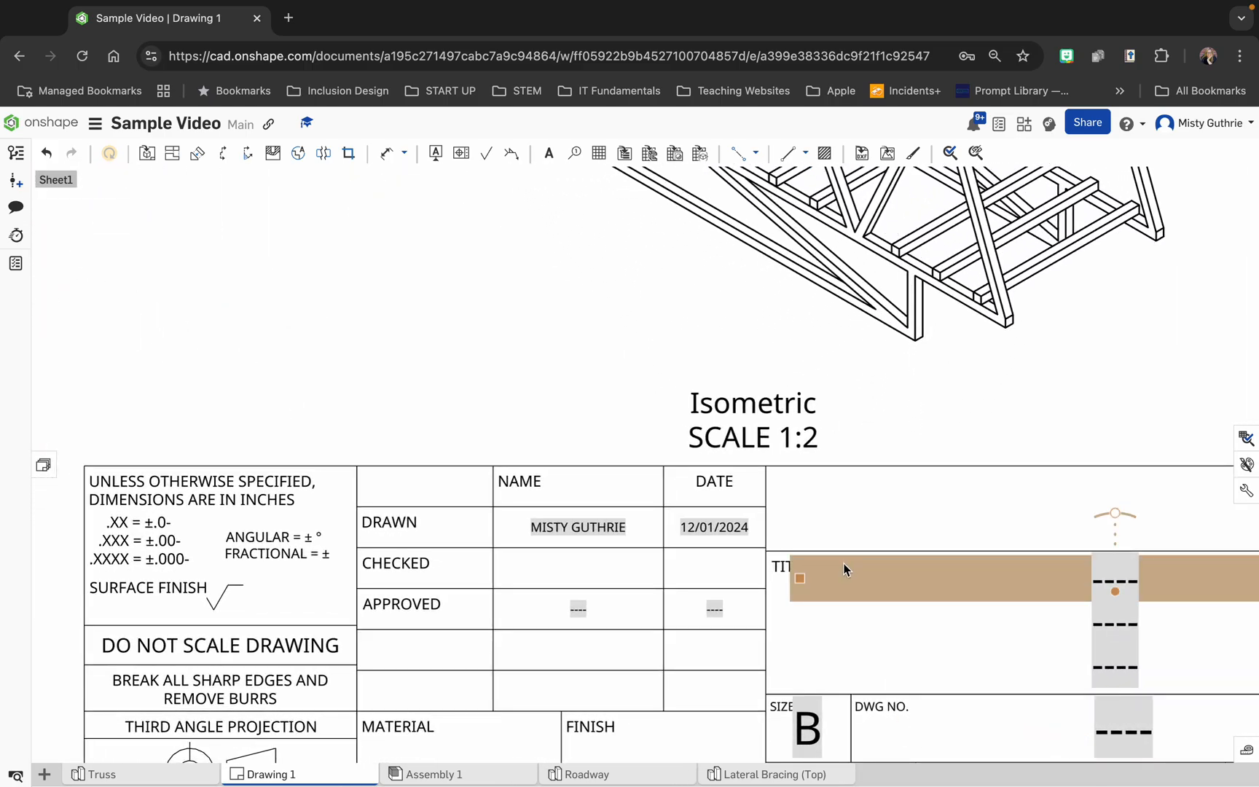
scroll(846, 571, down, 4)
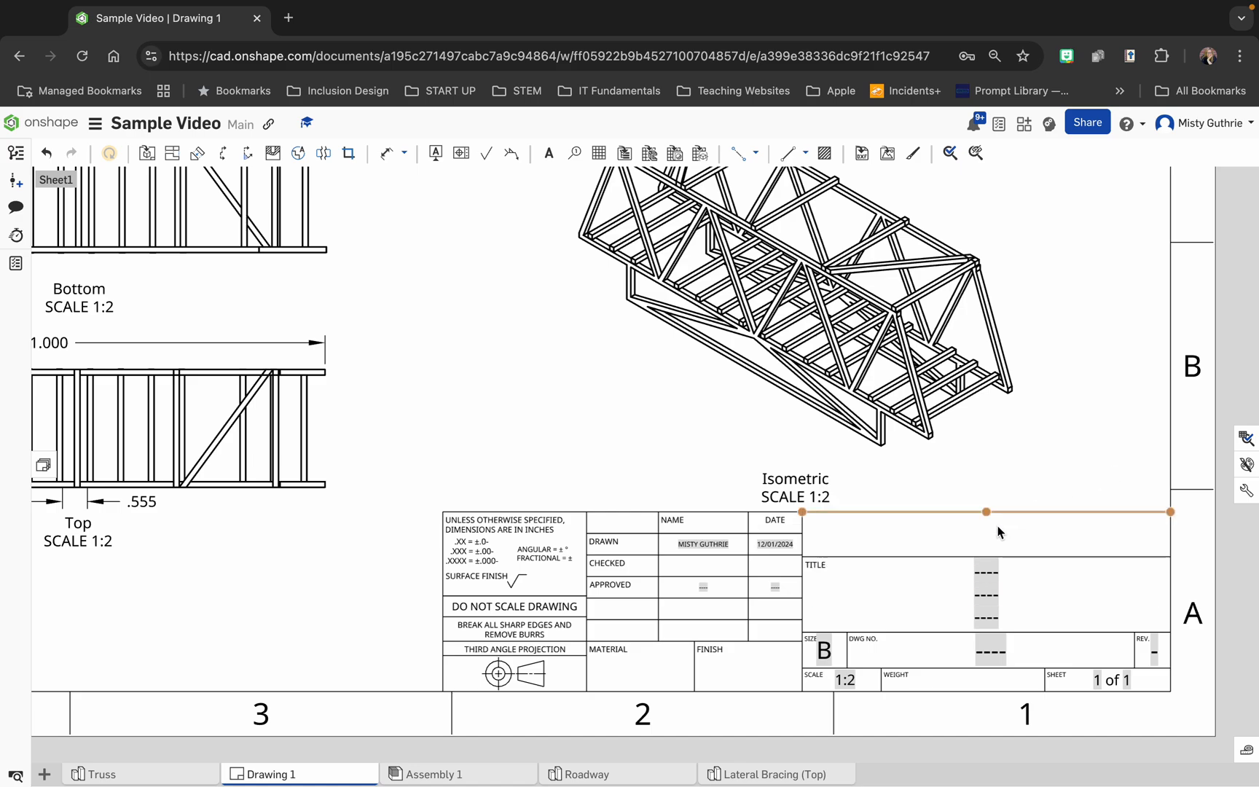
double_click(988, 576)
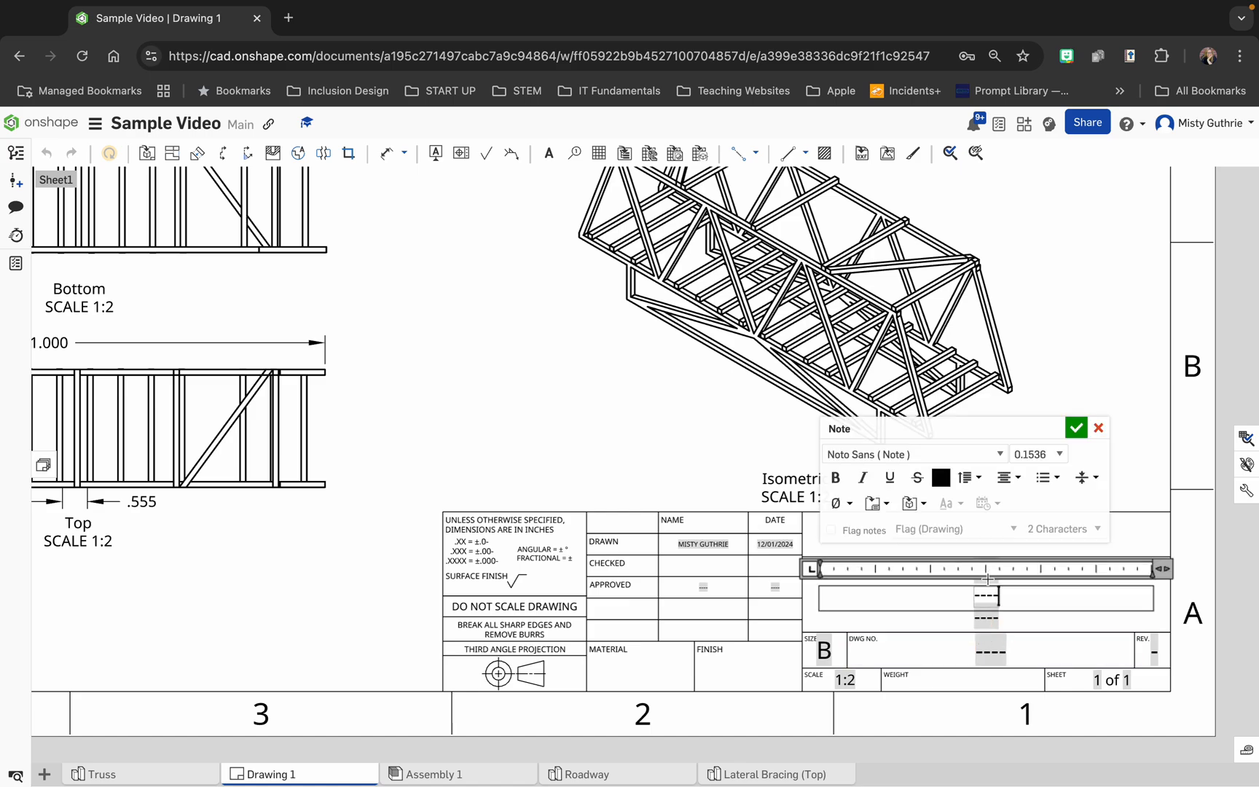
click(984, 595)
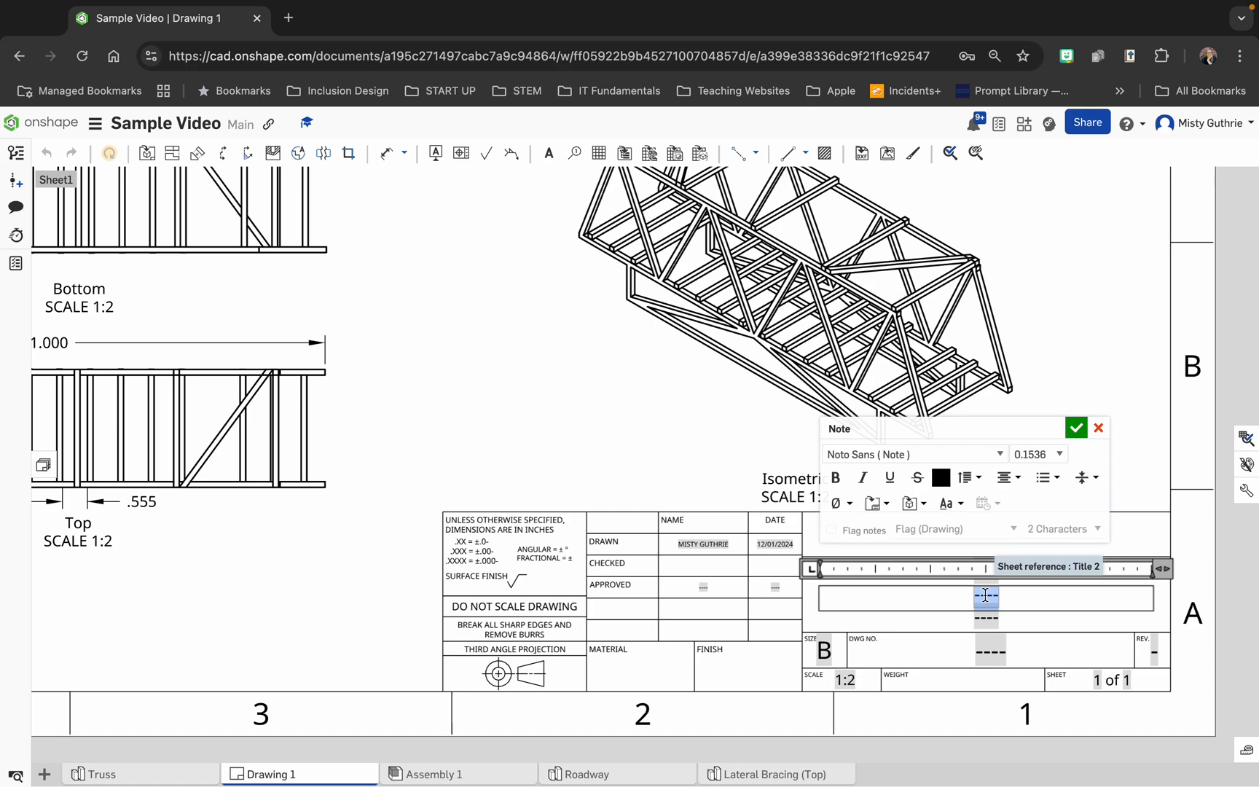
key(BackSpace)
double_click(985, 617)
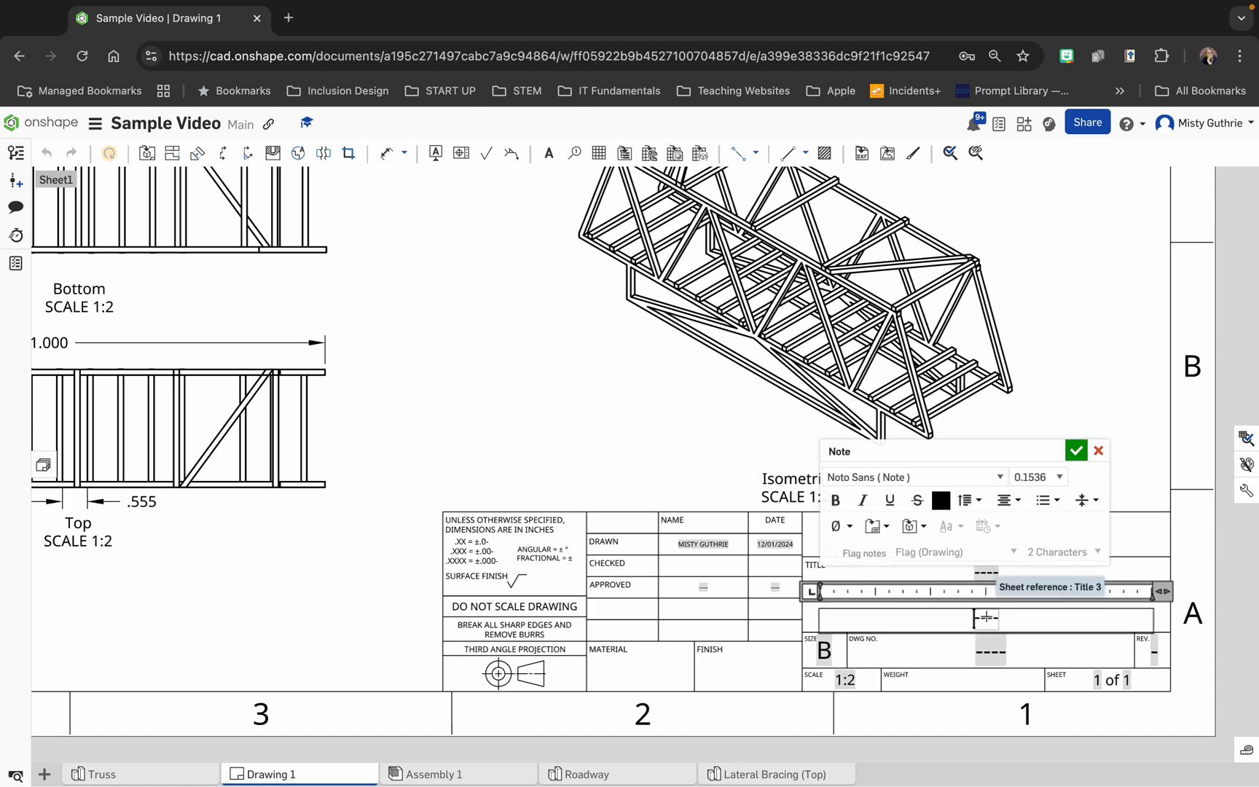
click(986, 617)
key(BackSpace)
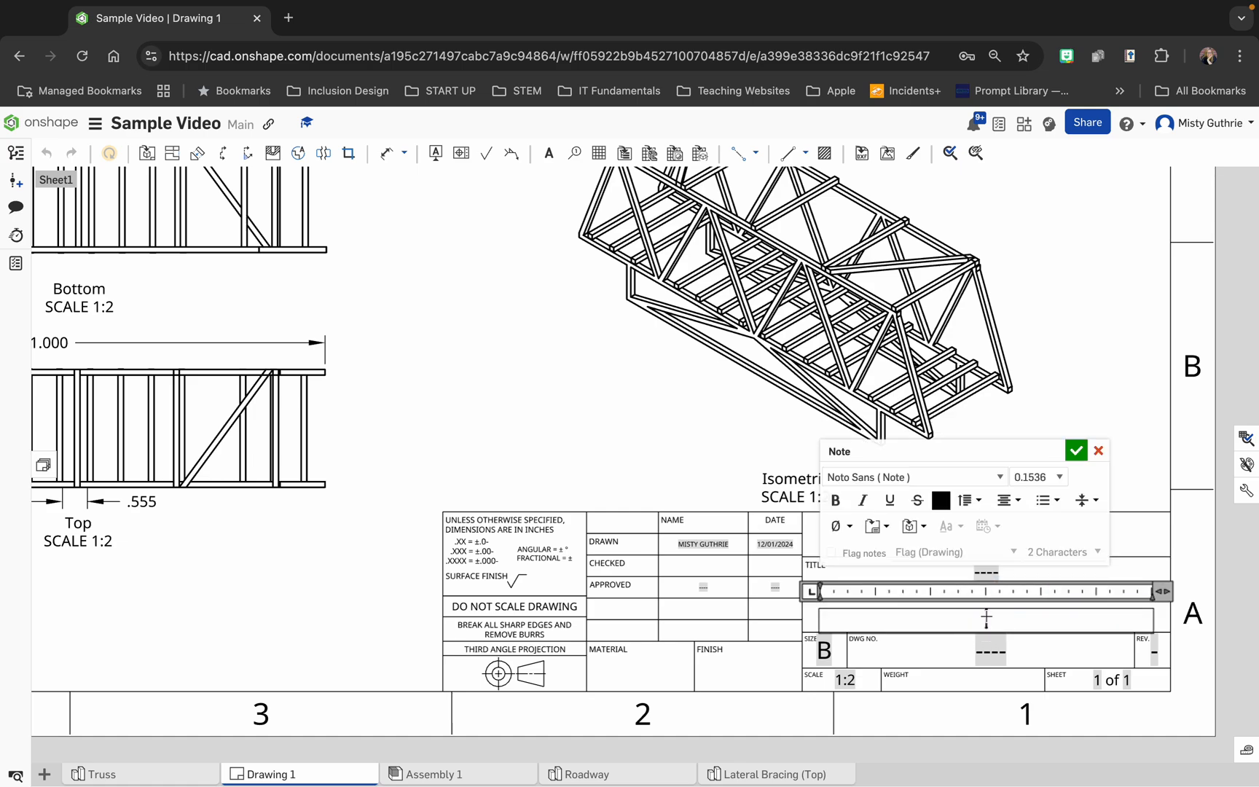
Replace the first title placeholder, Title 1, with the designer's full name and start a second line beneath it
double_click(986, 572)
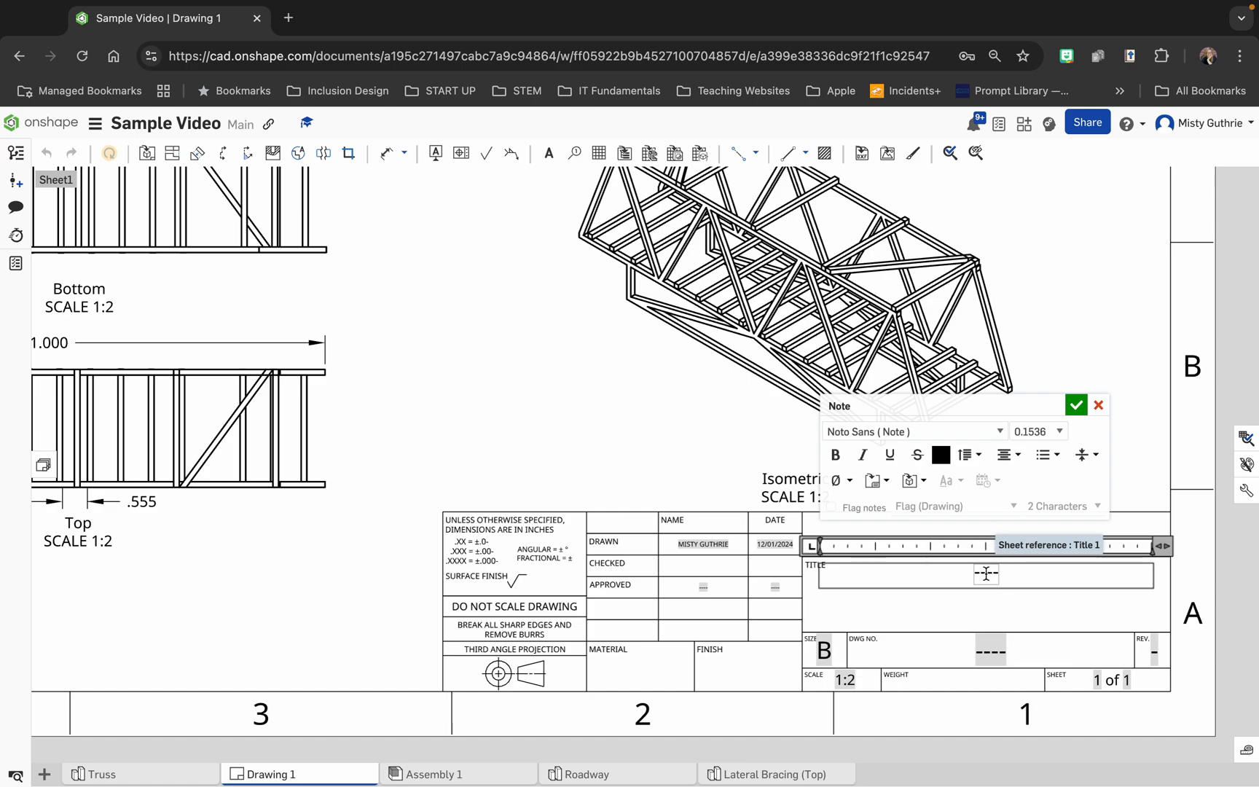
click(986, 573)
text(Misty Guthrie)
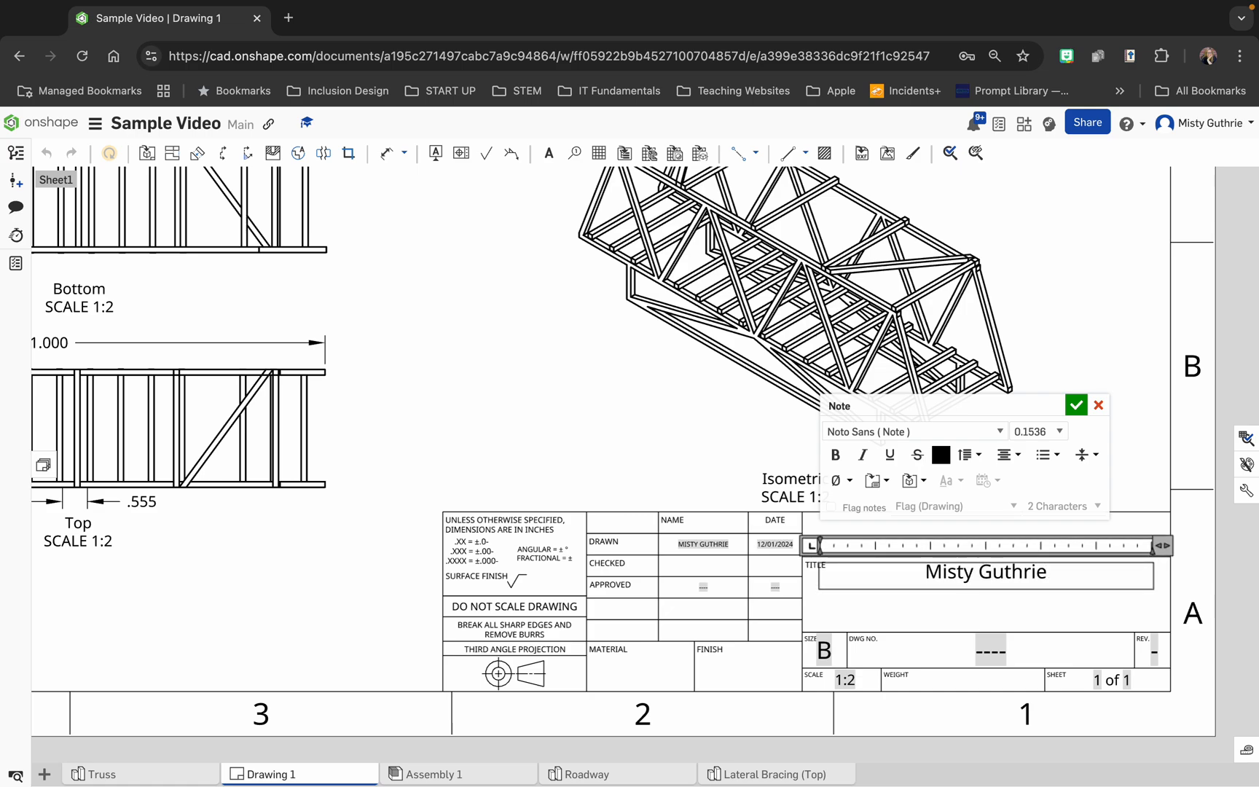
key(Return)
text(PBM)
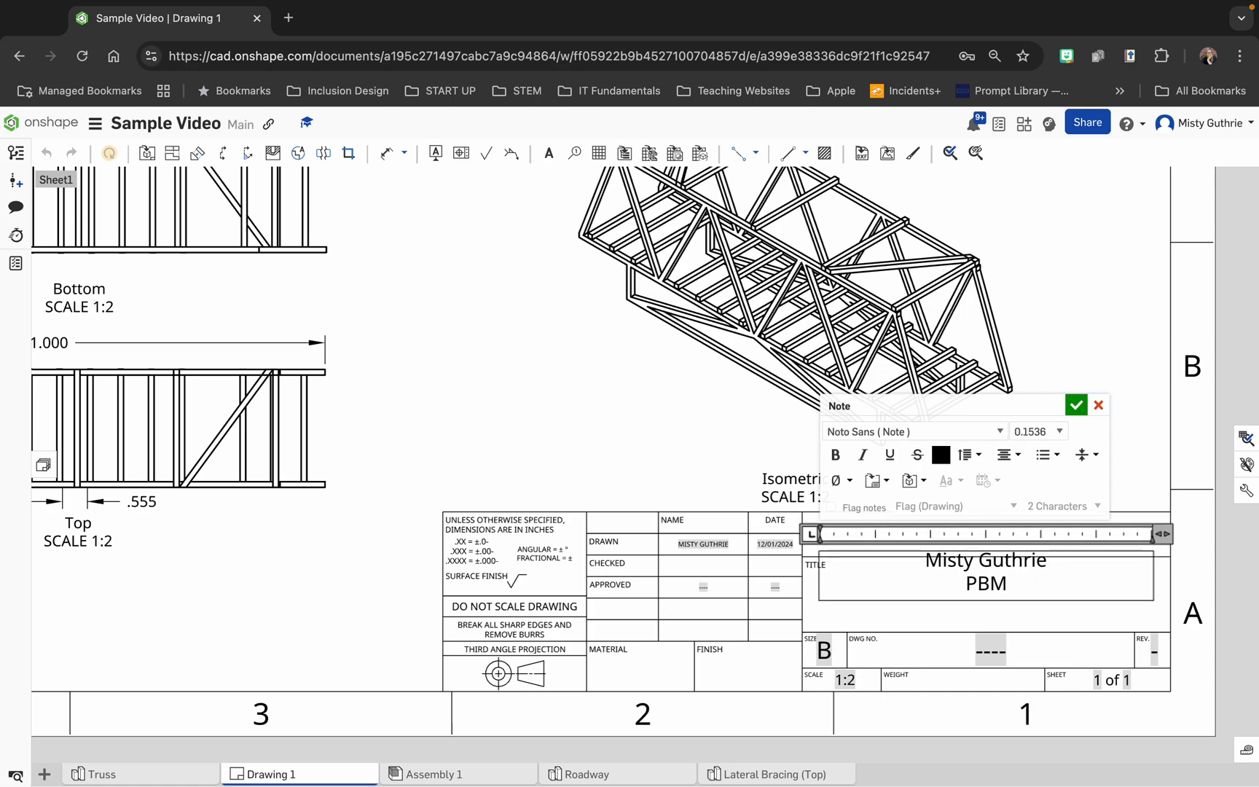
text( Drawing)
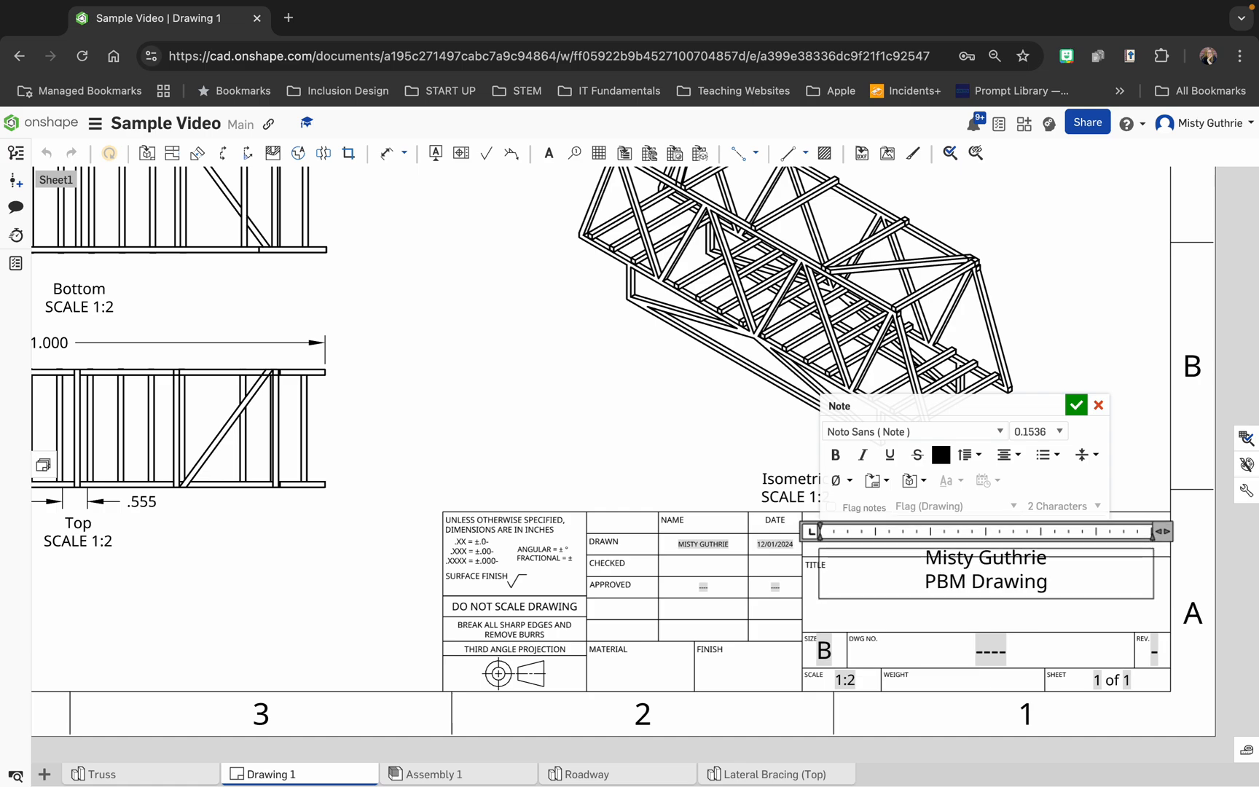
key(BackSpace)
key(BackSpace)
key(BackSpace)
key(BackSpace)
key(BackSpace)
key(BackSpace)
key(BackSpace)
key(BackSpace)
key(BackSpace)
key(BackSpace)
key(BackSpace)
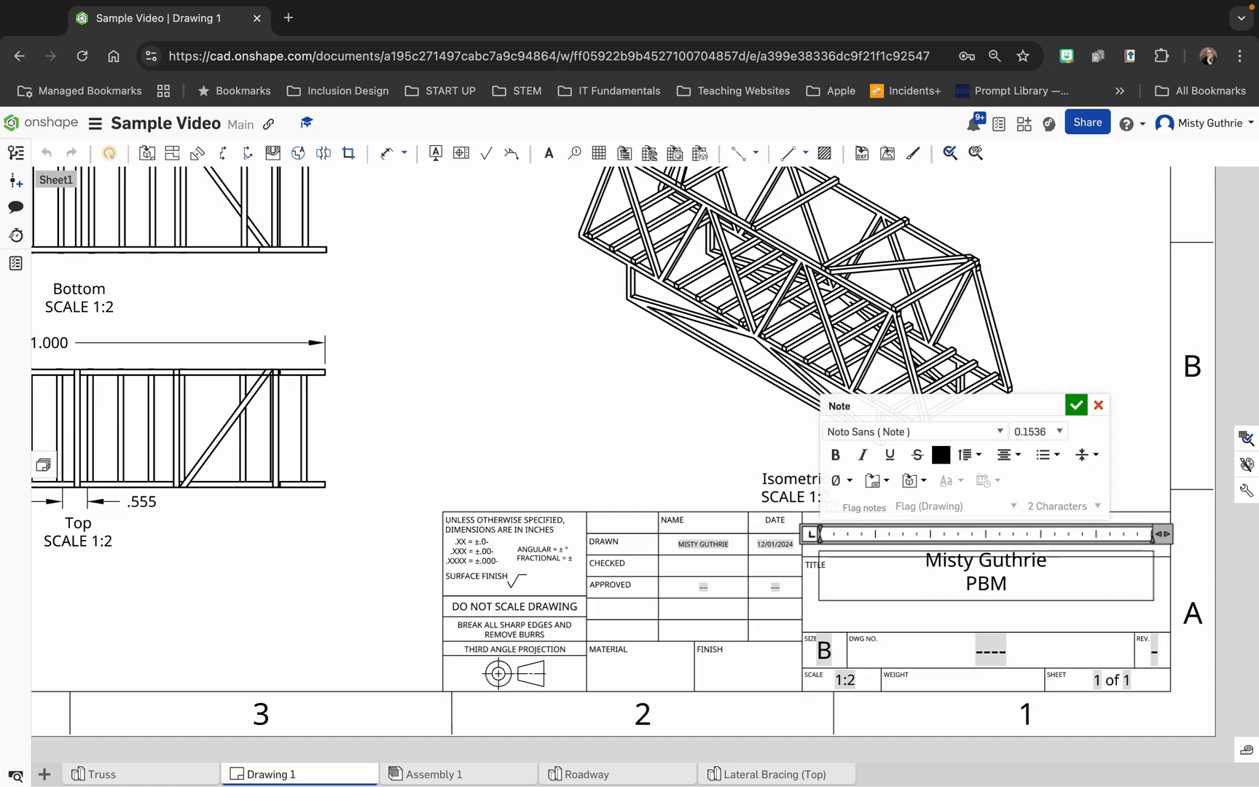
Enter "Fall 2023 PBM Balsa Bridge Drawing" as the title note's second line and accept the note
text(Fall 202)
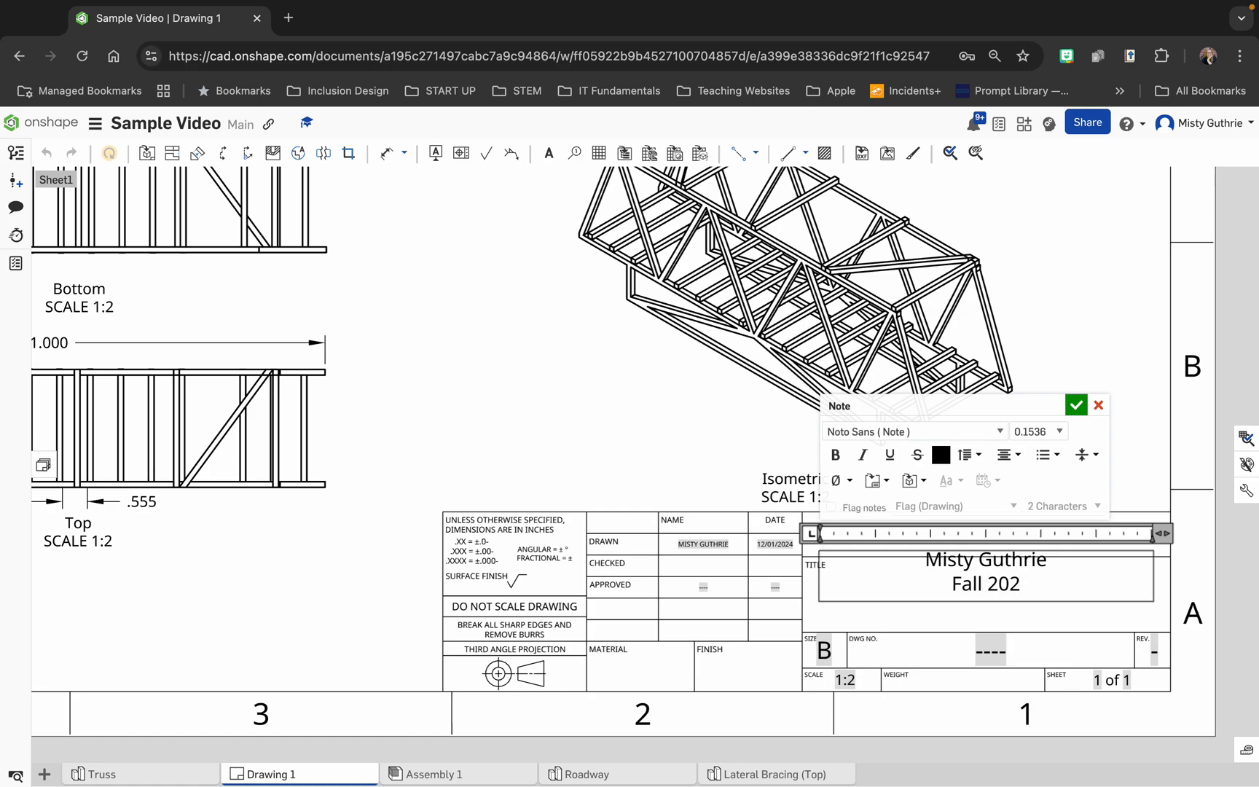
text(3 PB)
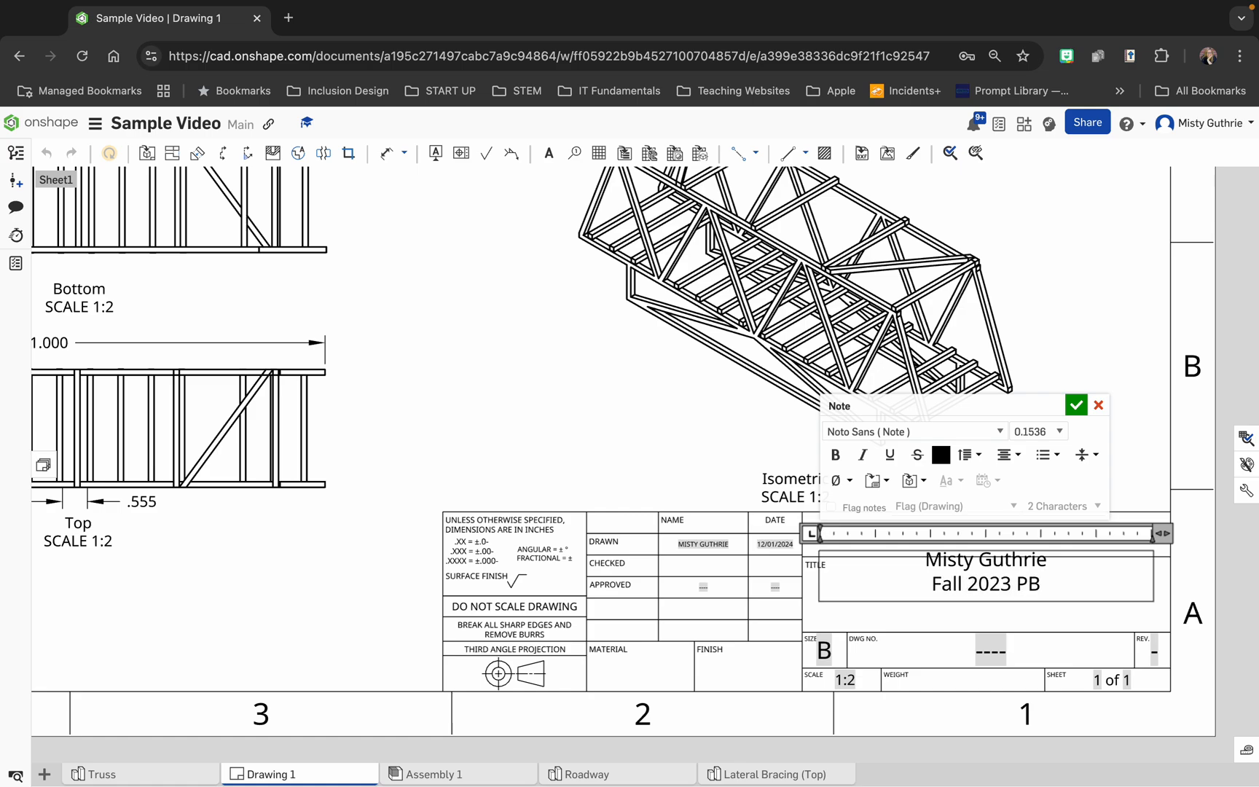
text(M Bal)
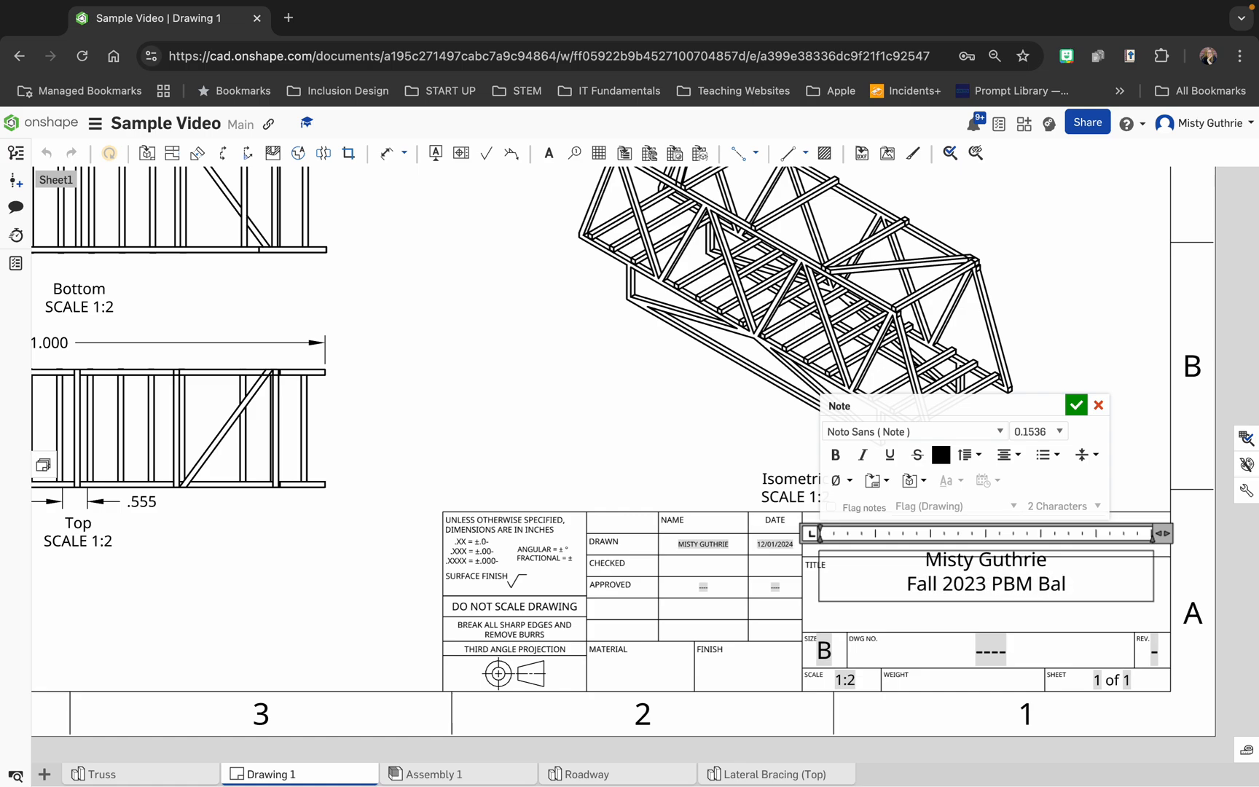
text(sa Bridge)
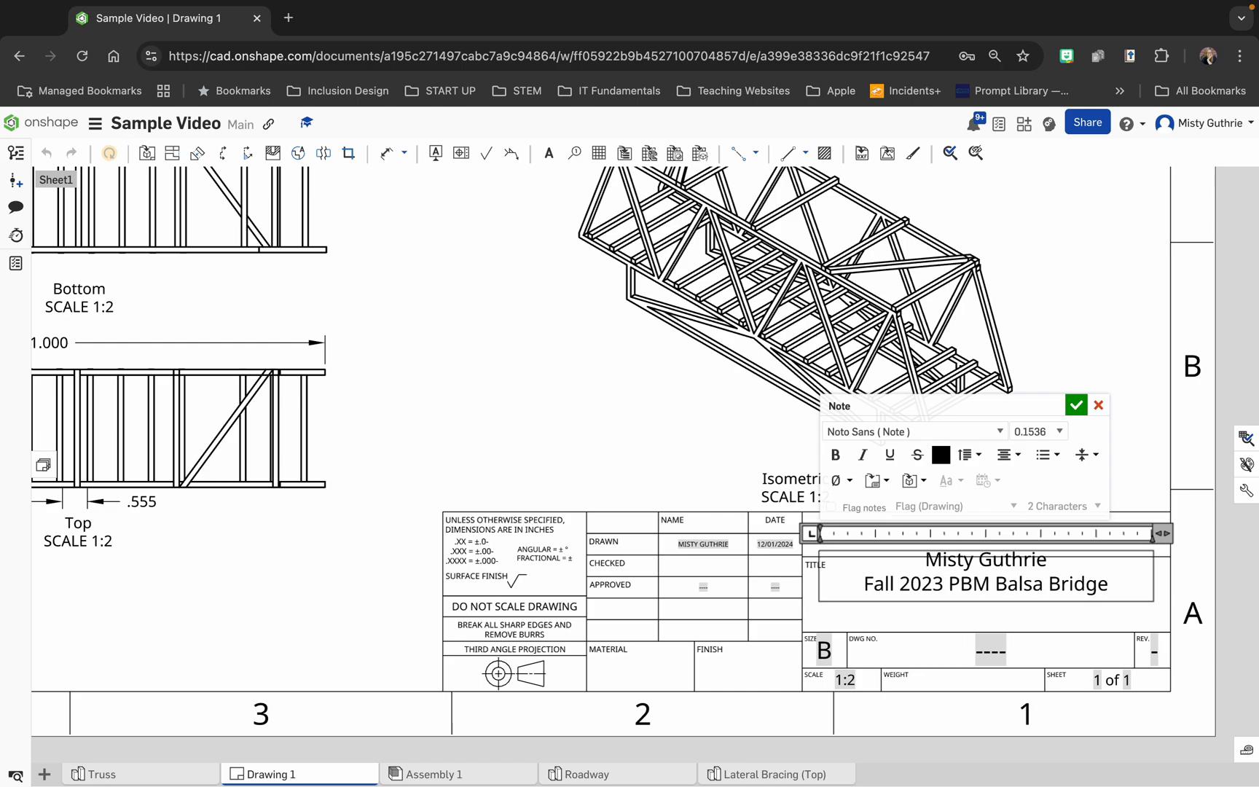
text( Drawing)
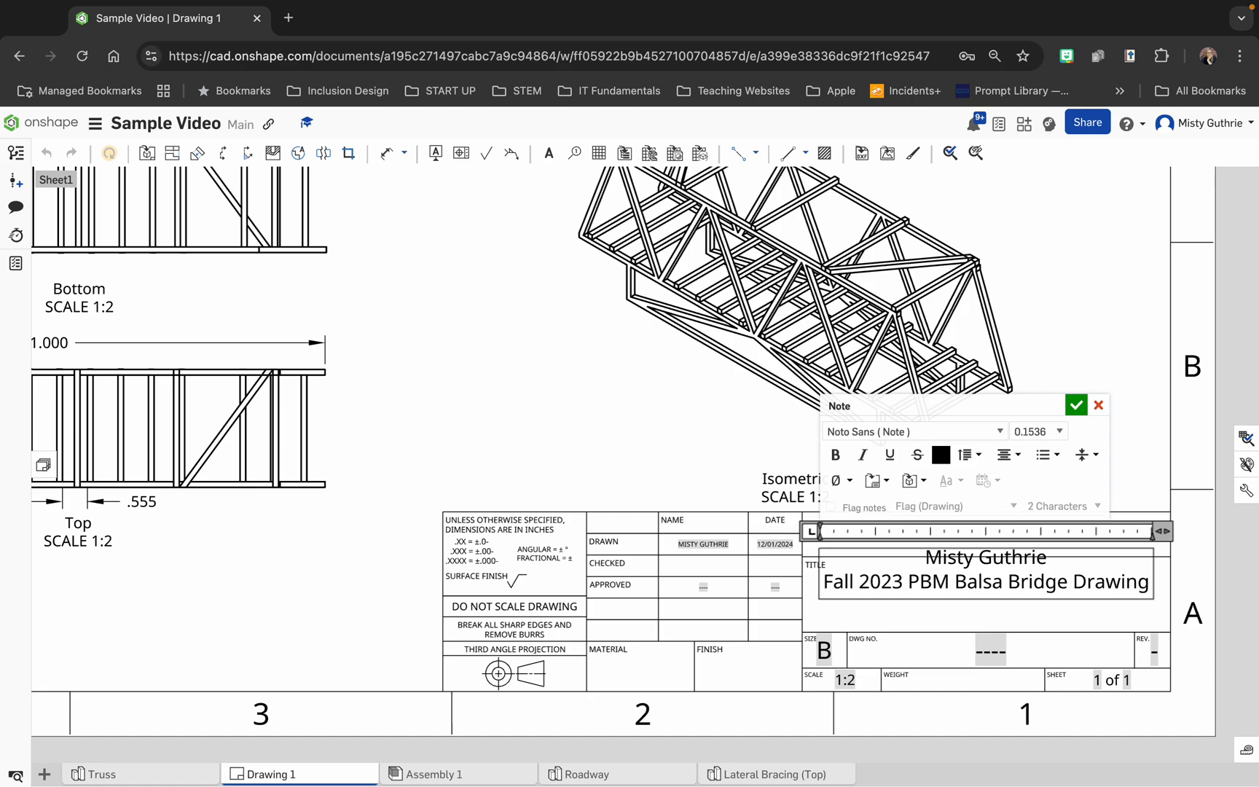
click(1077, 406)
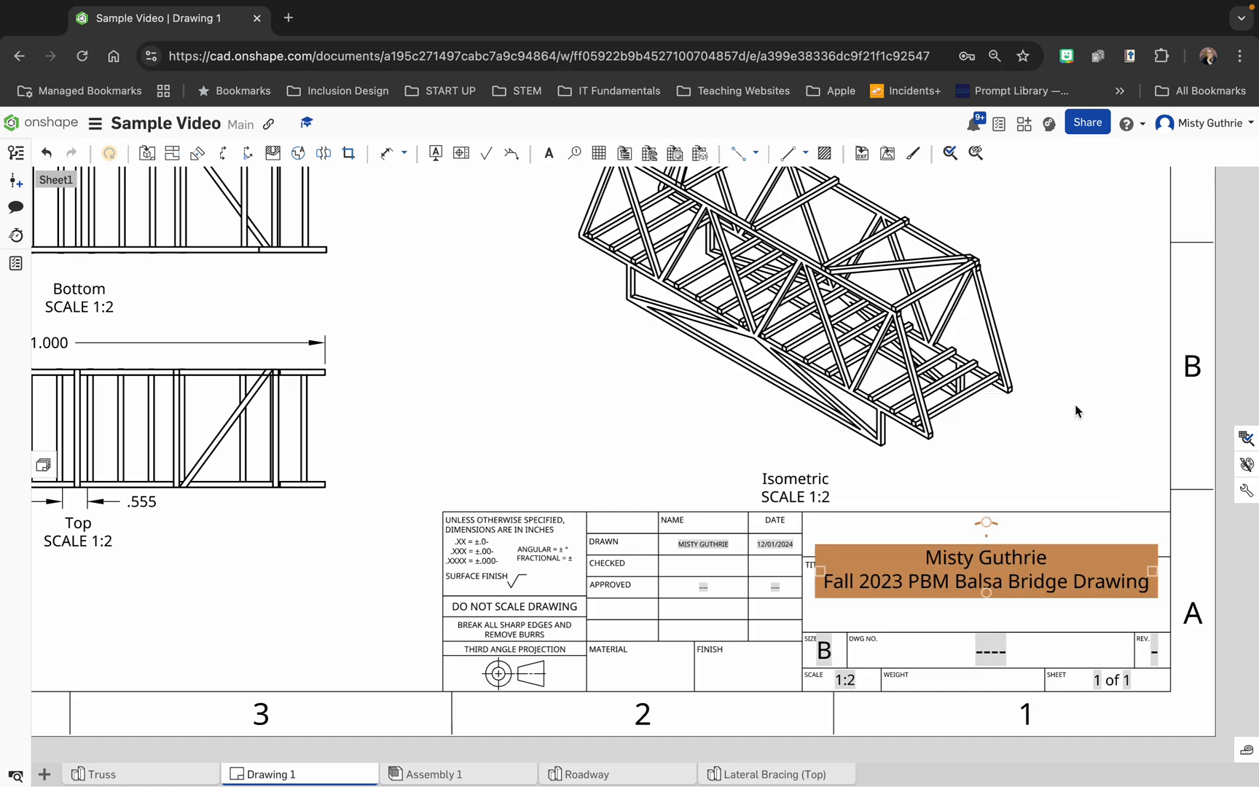
Move the two-line title note down so it sits inside the title block's TITLE cell
mouse_move(984, 568)
mouse_down()
mouse_move(985, 602)
mouse_move(982, 591)
mouse_up()
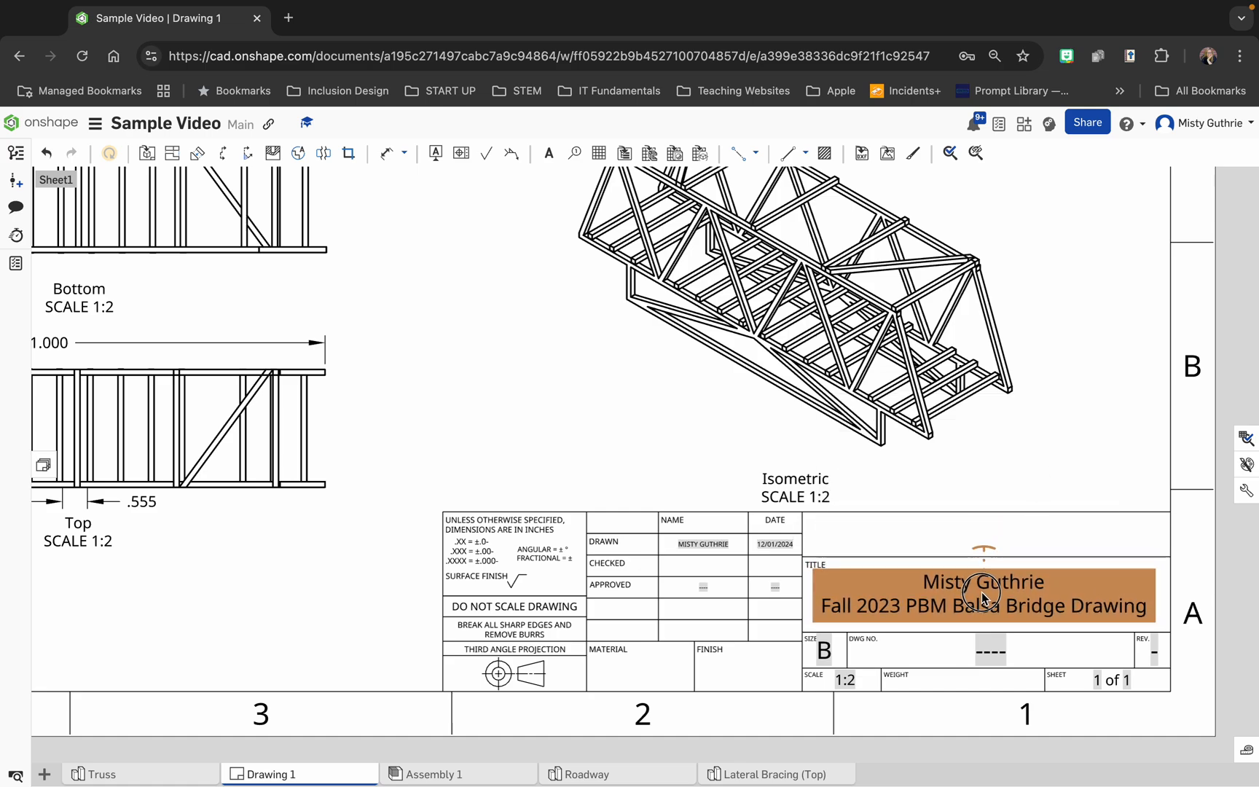
click(1101, 428)
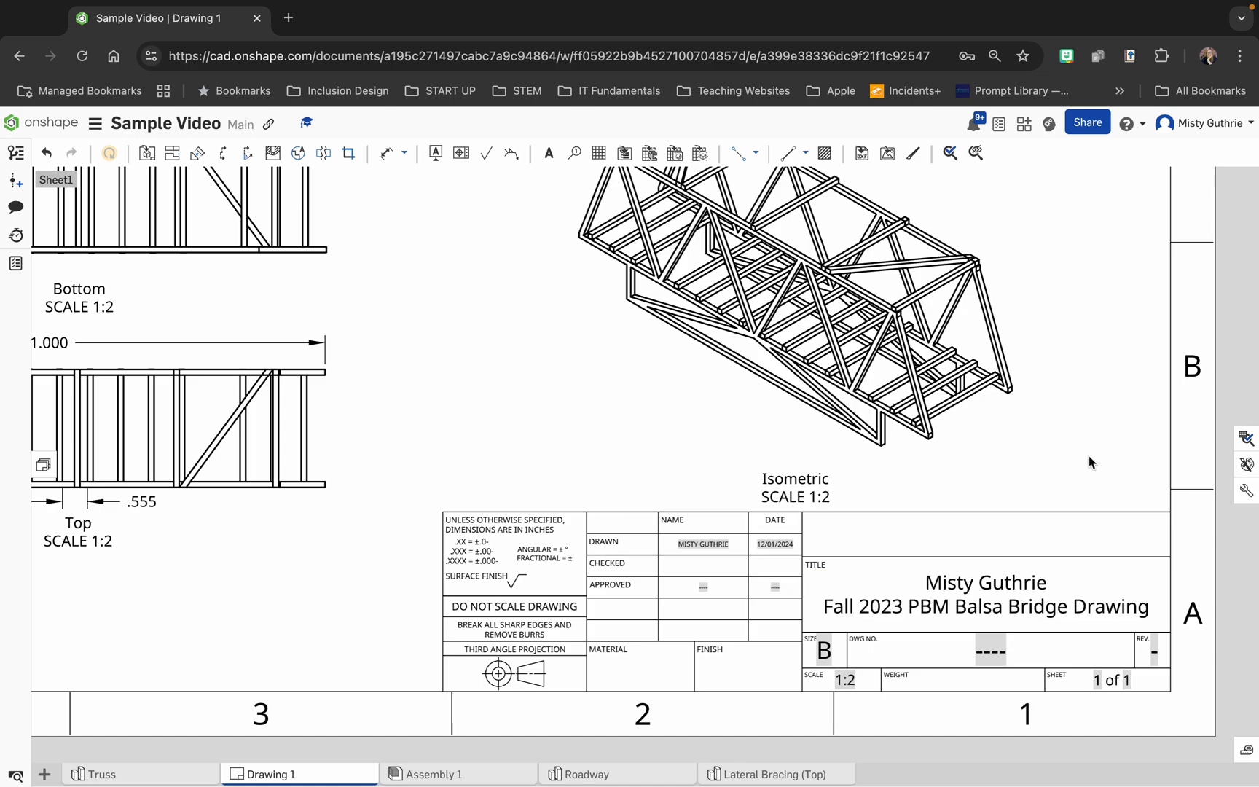
click(974, 597)
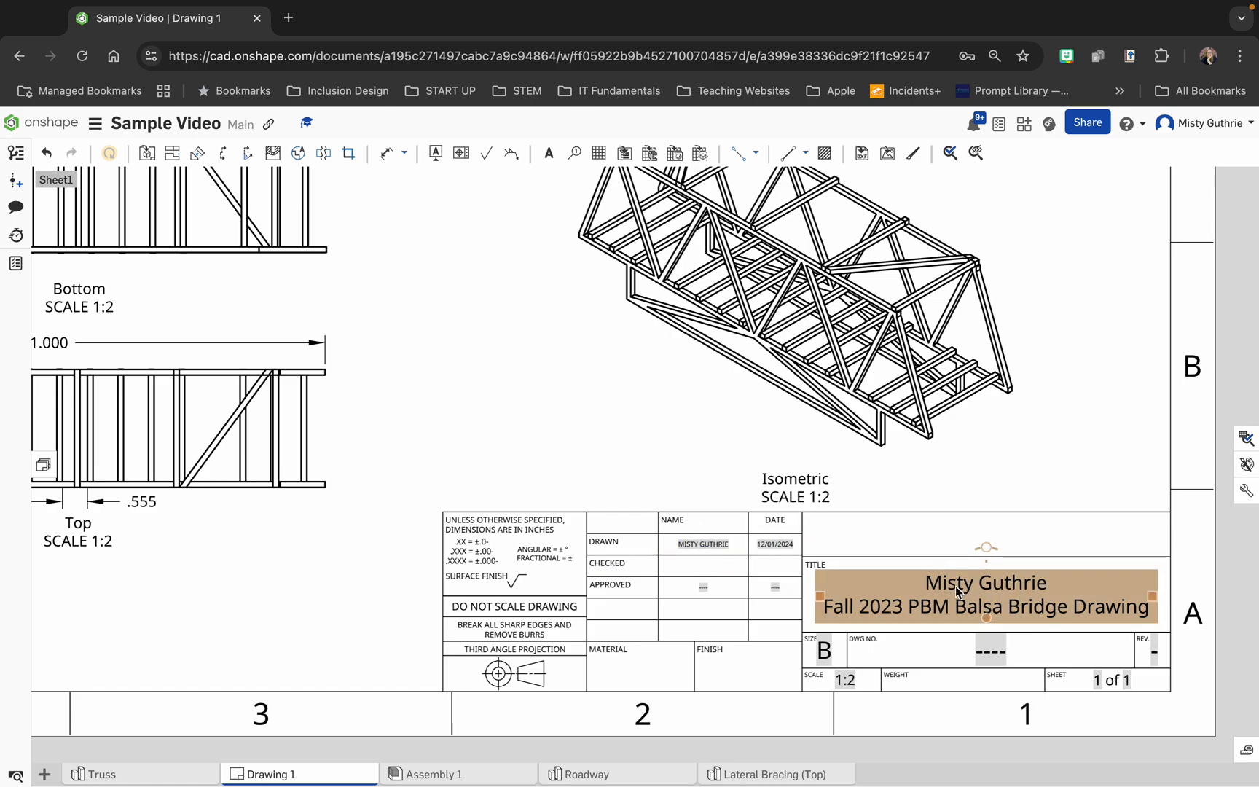
click(687, 543)
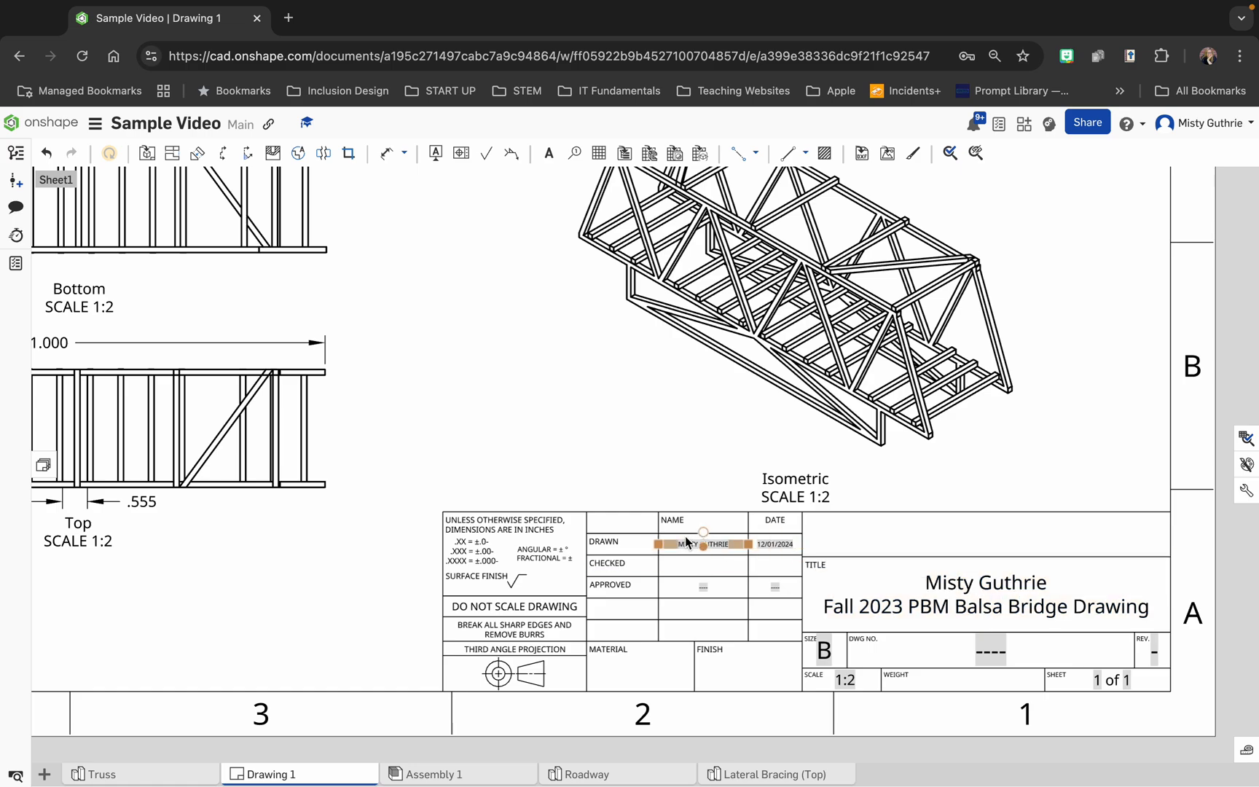
click(903, 617)
scroll(1013, 481, down, 5)
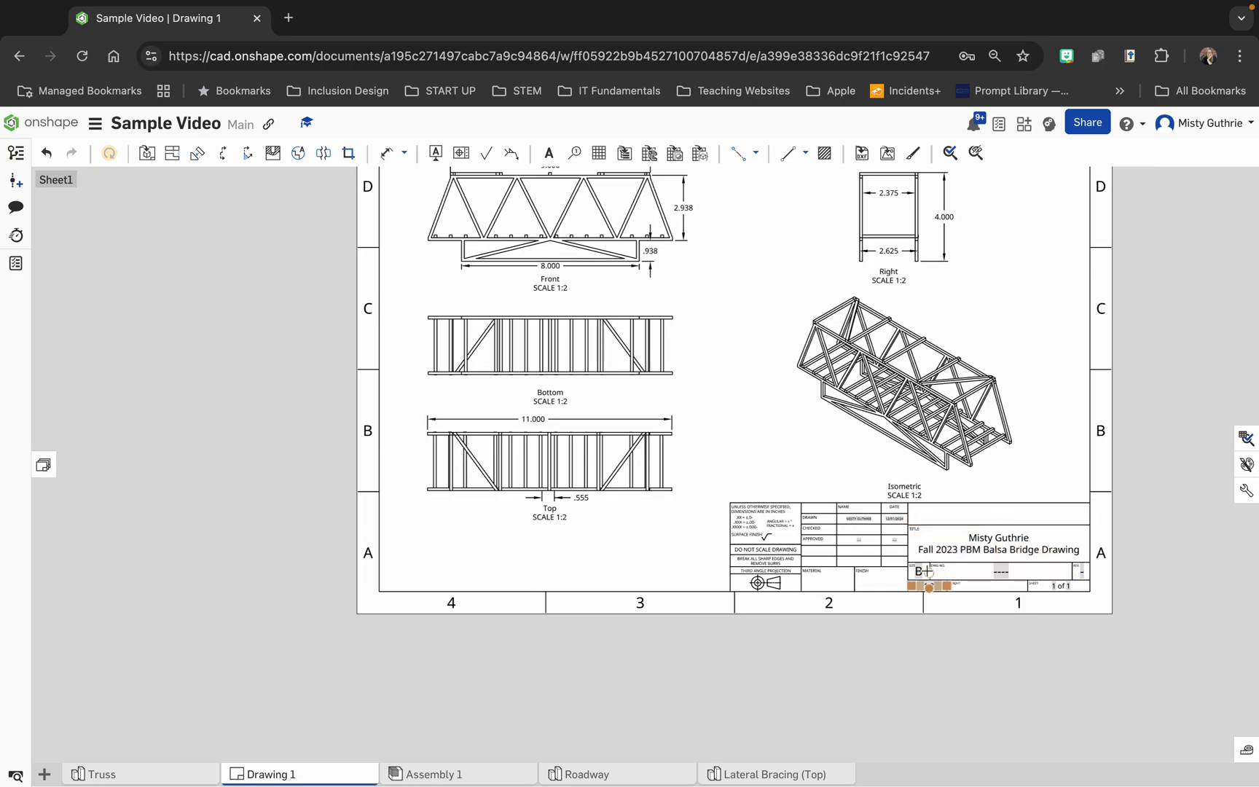
scroll(932, 570, down, 3)
scroll(927, 571, up, 1)
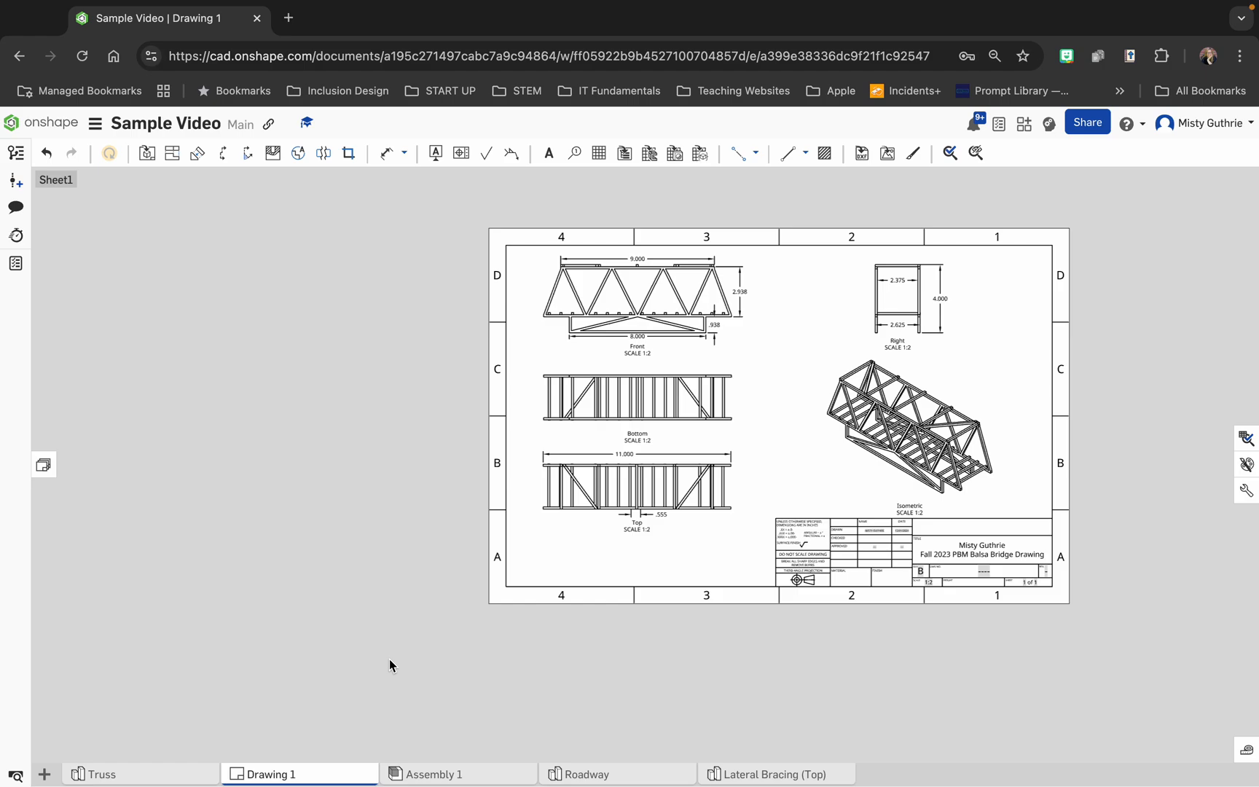
Export Drawing 1 as a downloaded PDF named with the designer's surname plus "Assembly Drawing", saving it to the Desktop folder
right_click(271, 773)
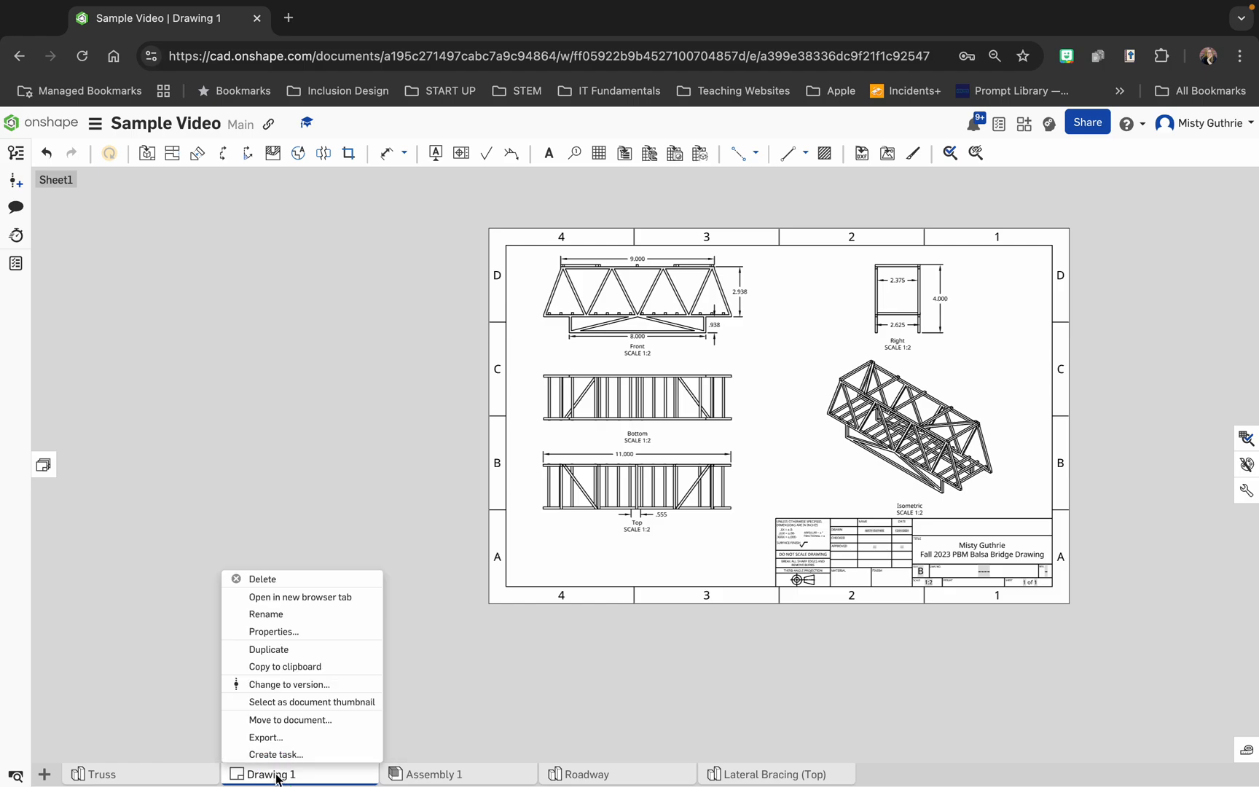
click(266, 736)
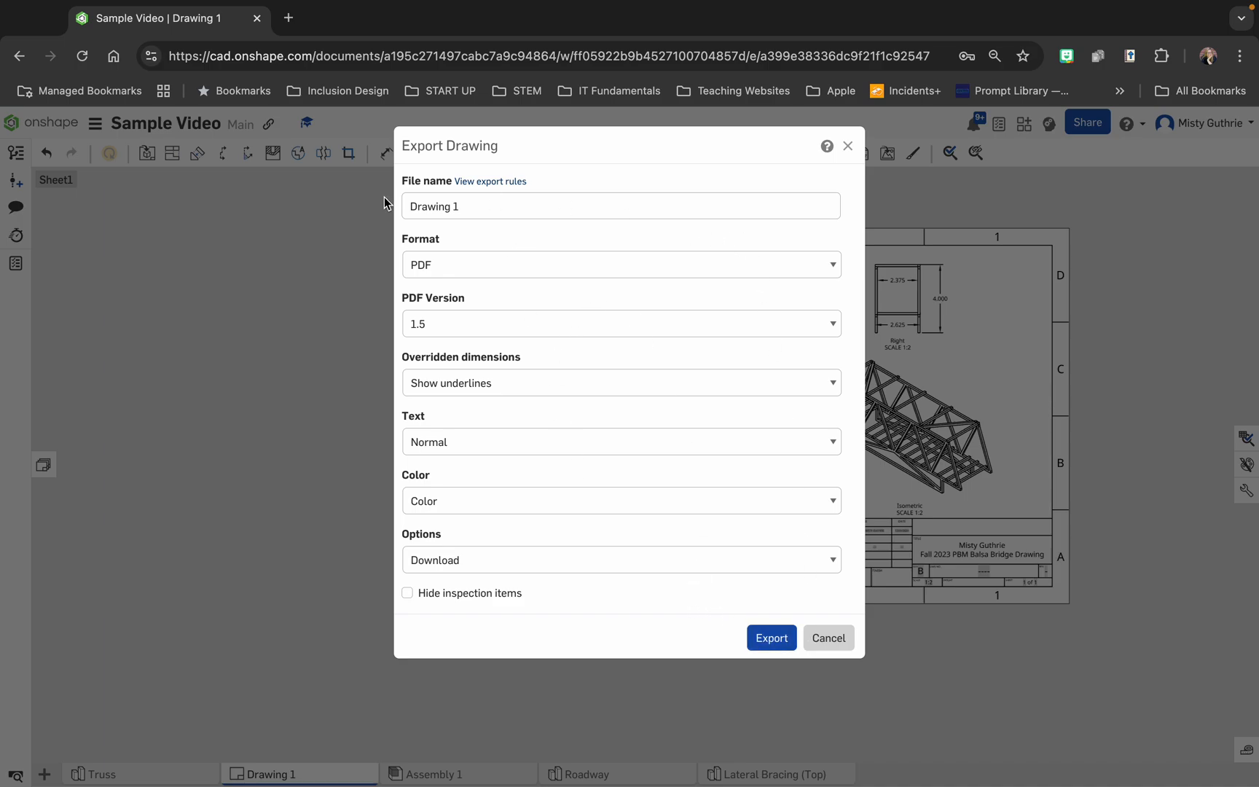
drag(409, 206, 483, 205)
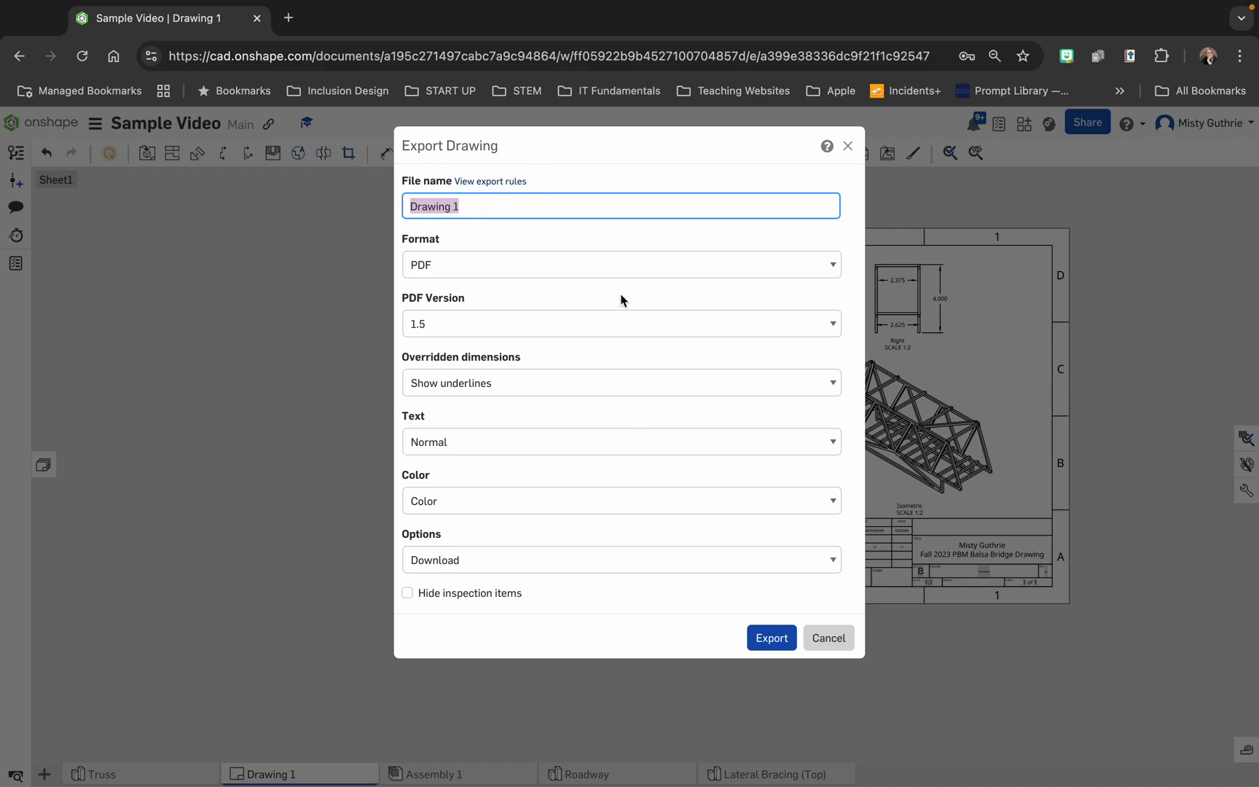
text(Guthrie Assembly)
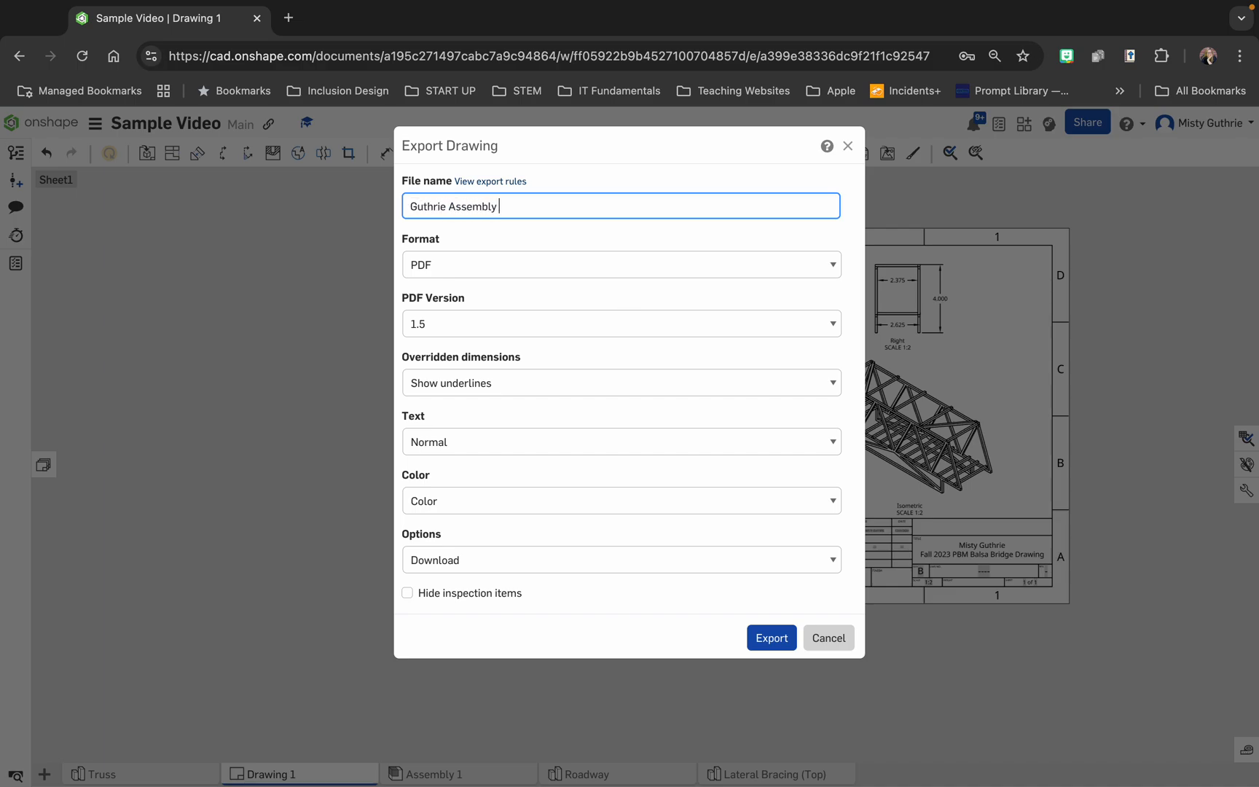
text( Drawing)
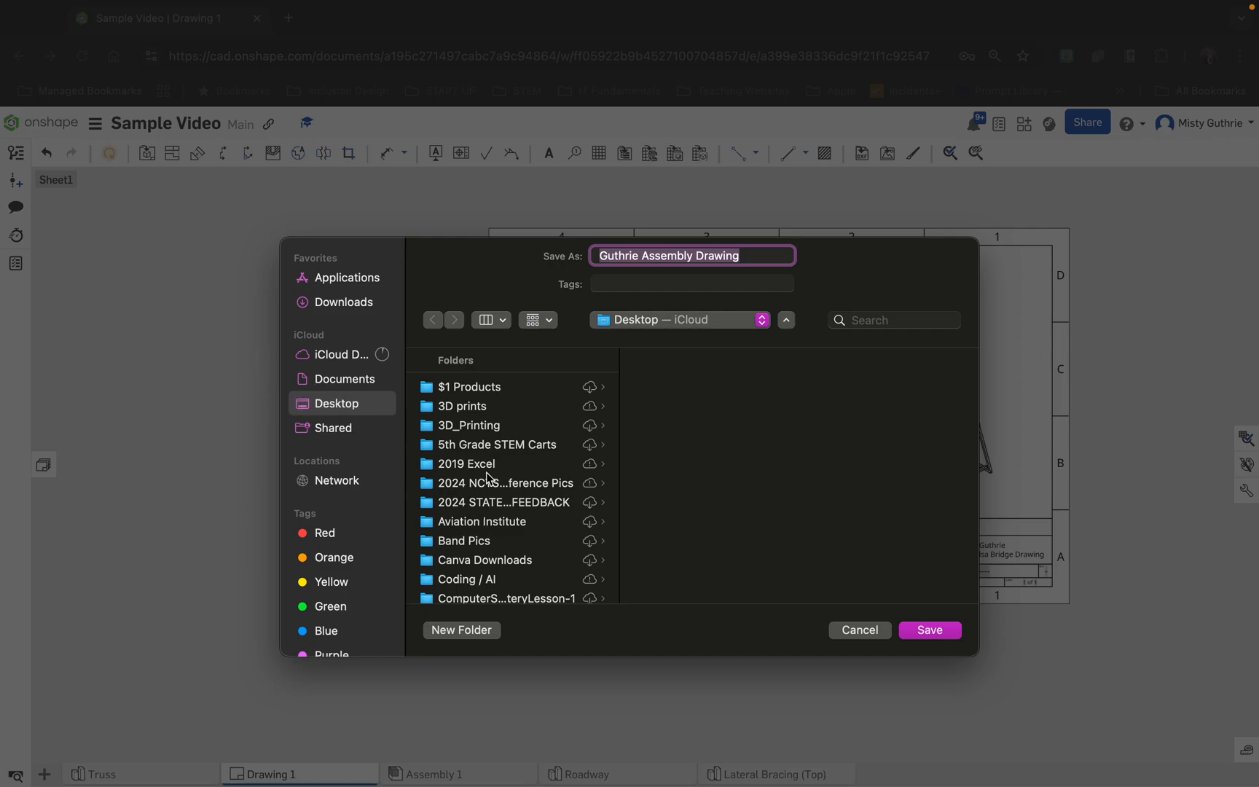
click(335, 406)
click(933, 631)
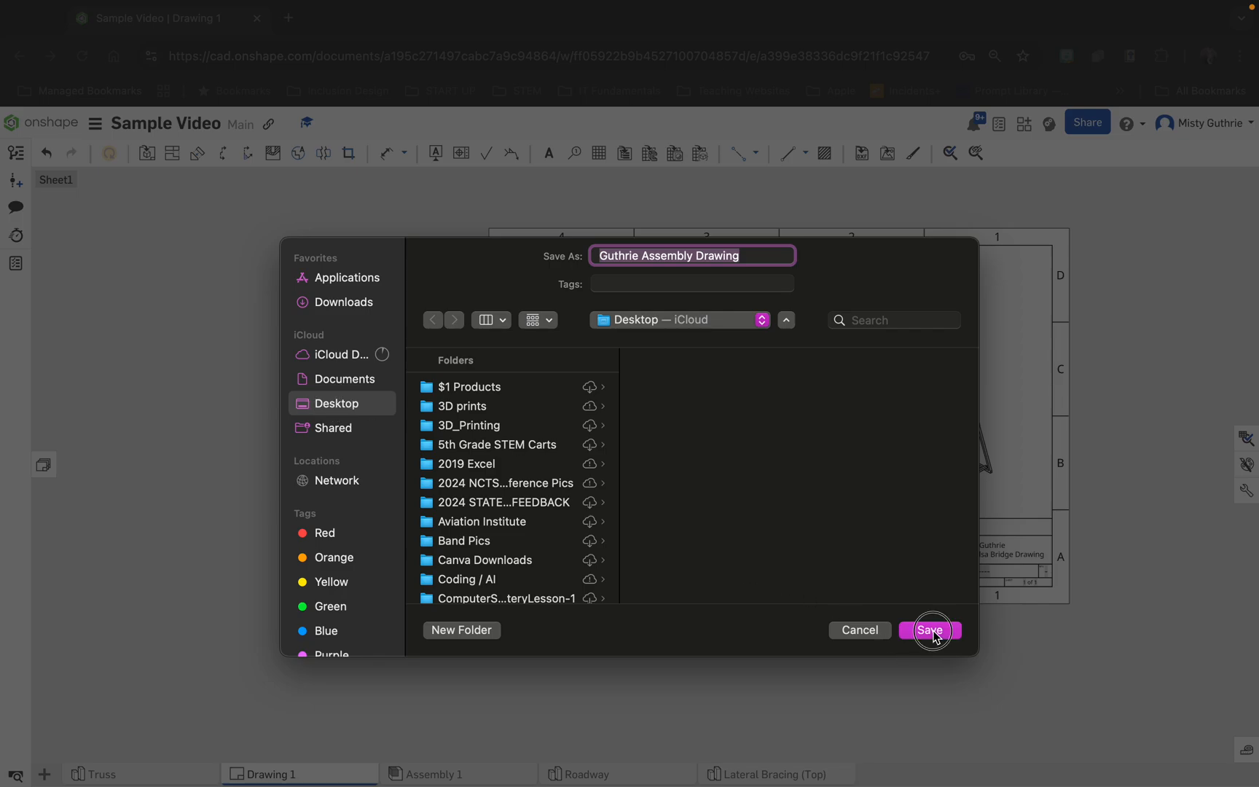